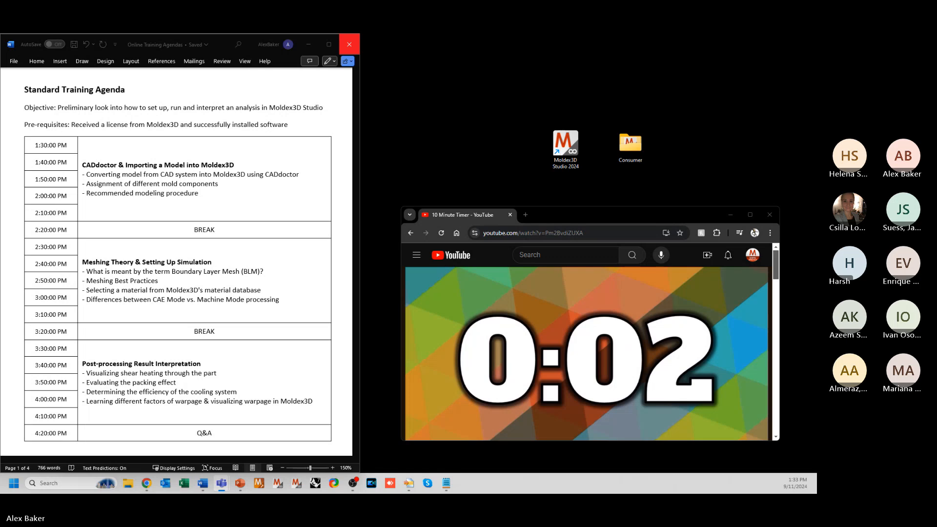
- Close the countdown timer browser window and the training agenda document
click(770, 215)
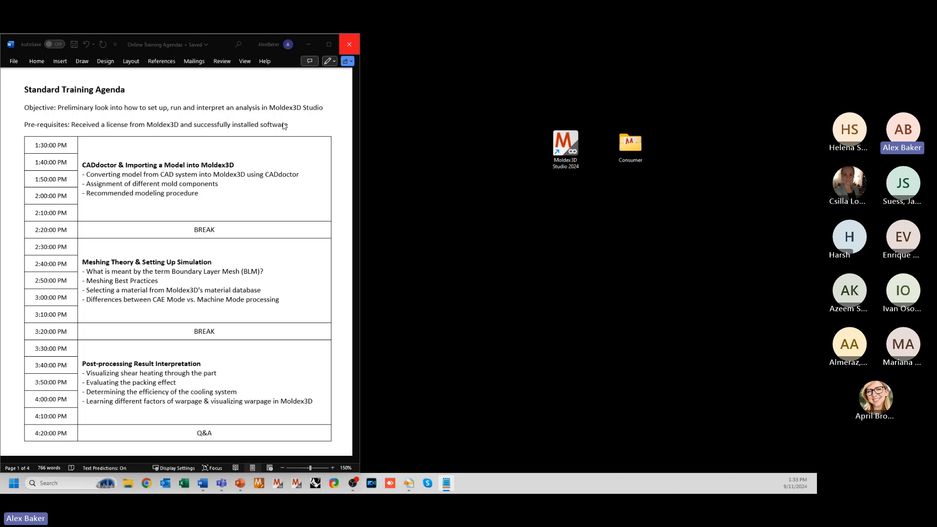
click(566, 146)
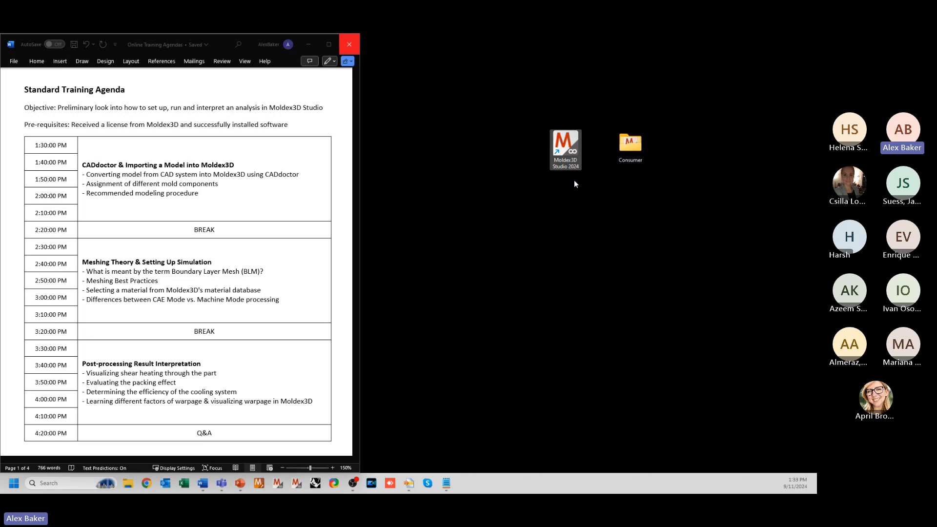
click(634, 157)
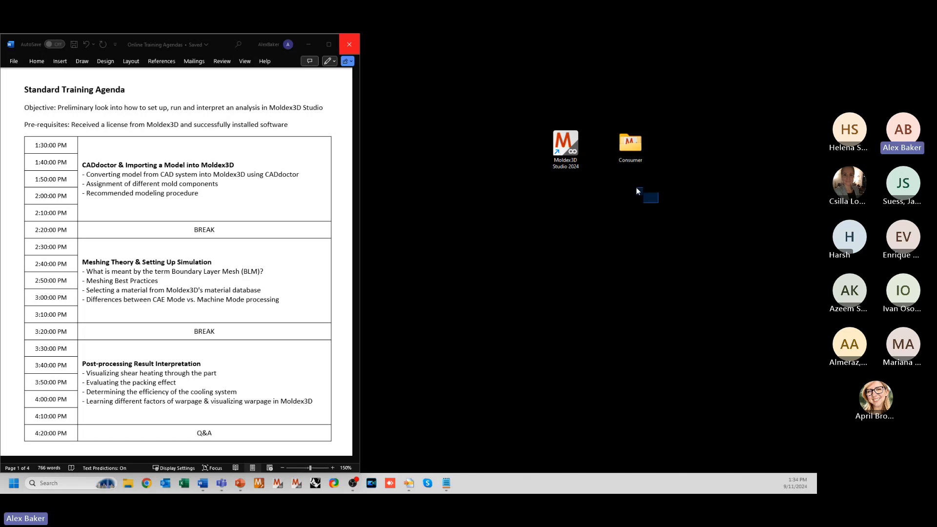
drag(658, 203, 529, 107)
click(529, 108)
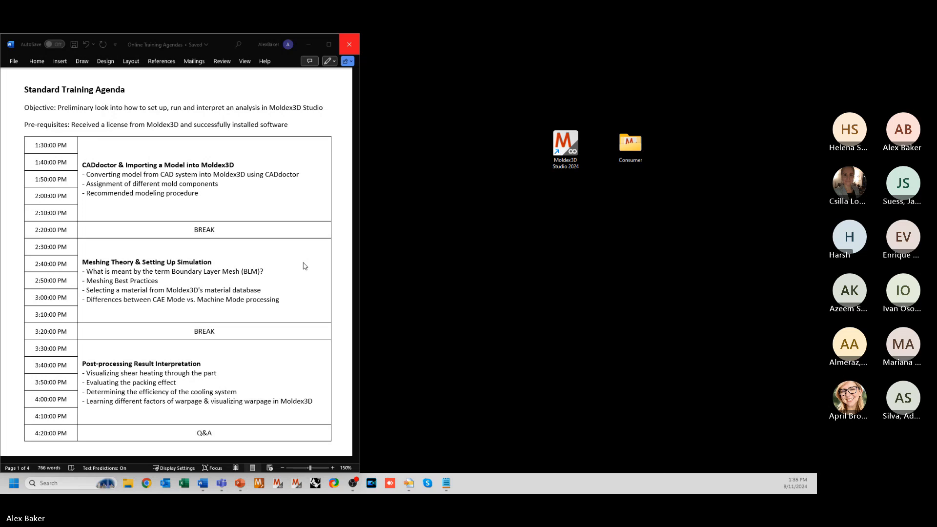
click(345, 46)
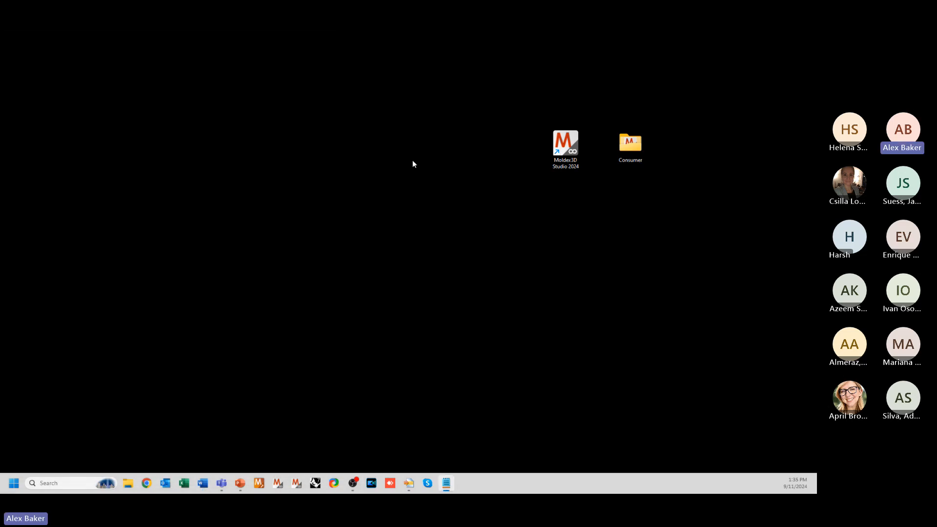
- Launch Moldex3D Studio 2024 from the desktop
drag(481, 61, 667, 205)
drag(565, 147, 359, 202)
click(402, 275)
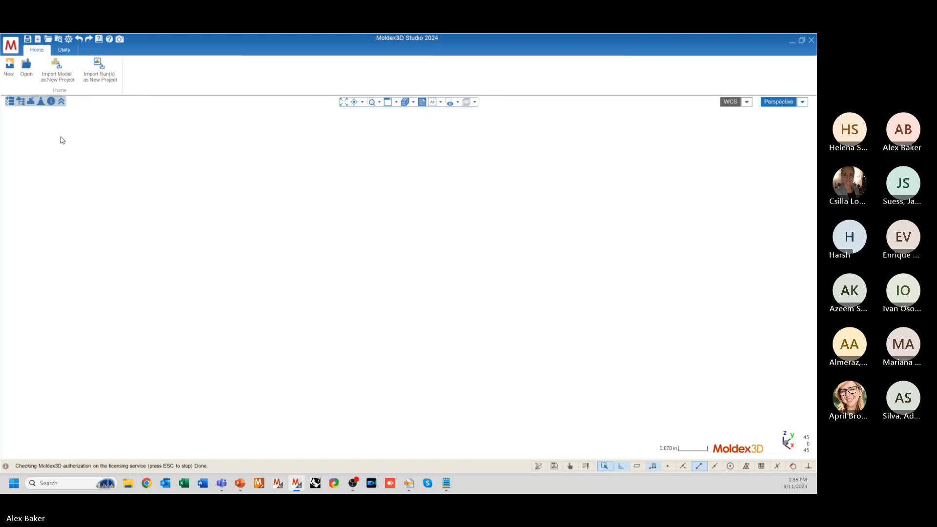
- Start a new project and name it "BLM Training 240911"
click(9, 70)
drag(447, 228, 377, 202)
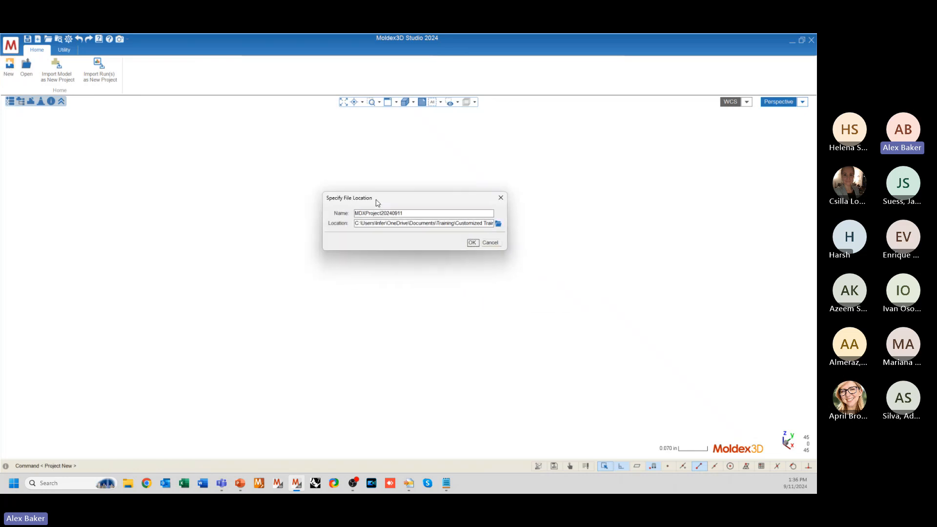
click(416, 214)
drag(428, 214, 298, 210)
key(BackSpace)
text(BLM)
text(Training 24)
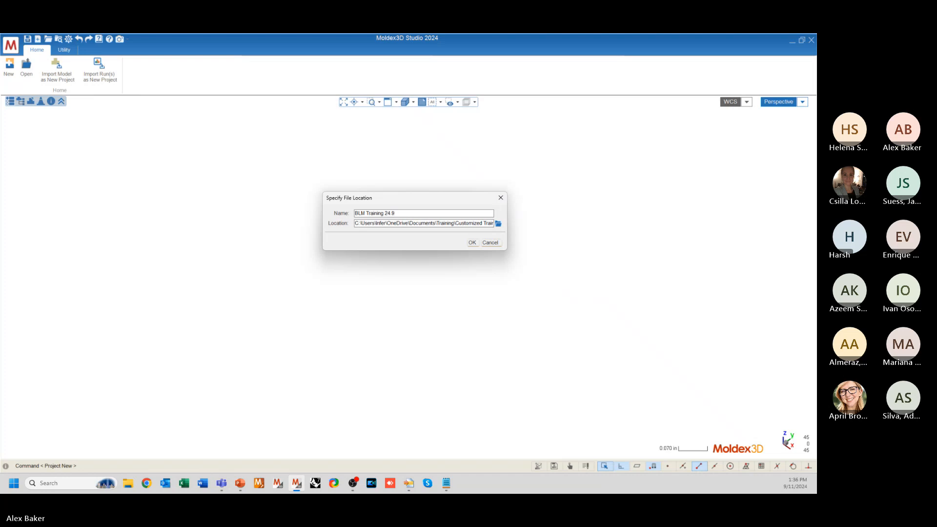
text(0911)
- Set the project location to the Desktop folder and create the project
click(497, 224)
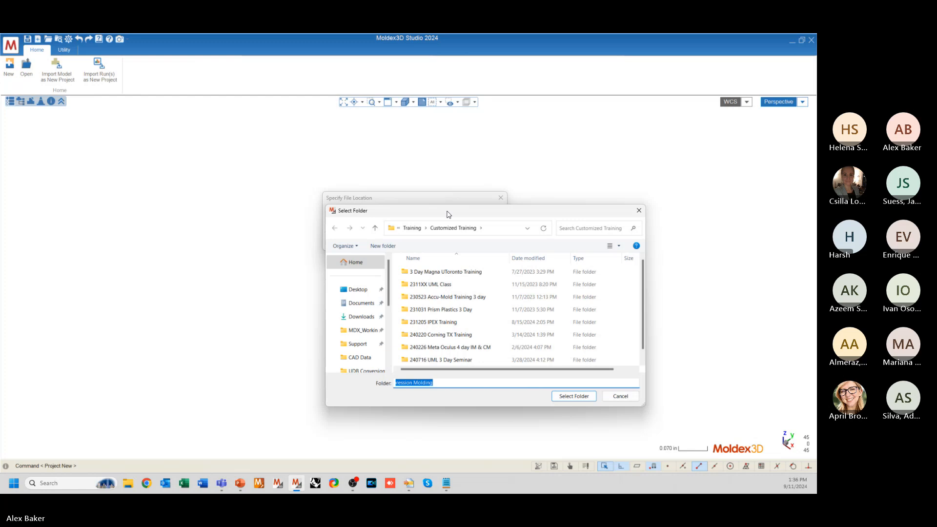
drag(448, 212, 376, 144)
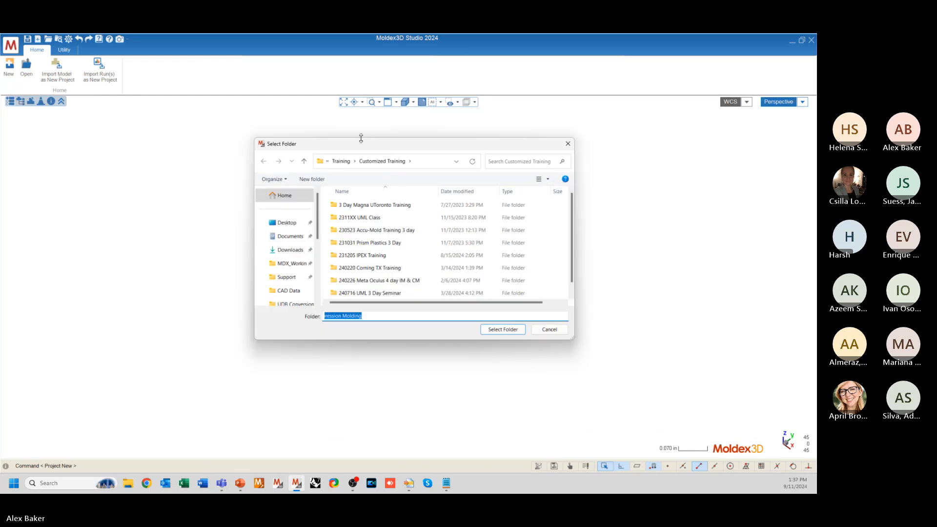
drag(367, 147, 0, 142)
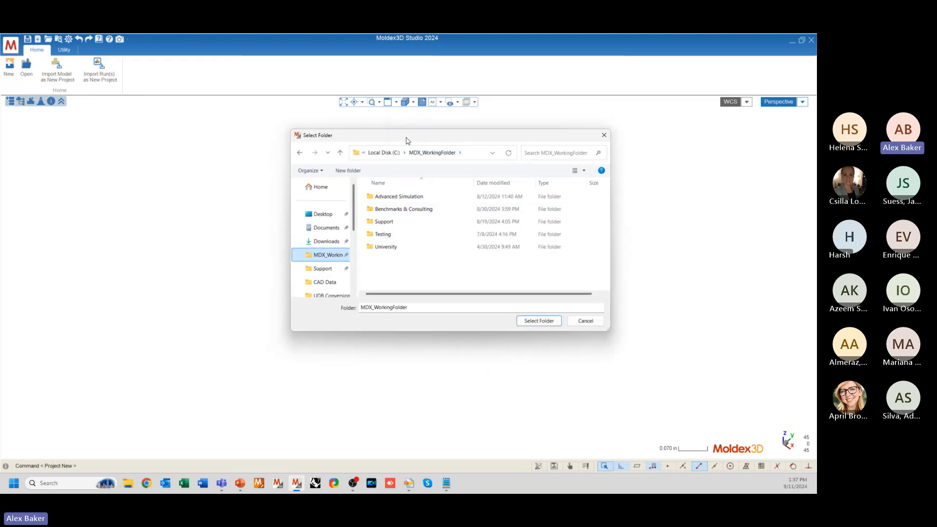
drag(405, 138, 593, 137)
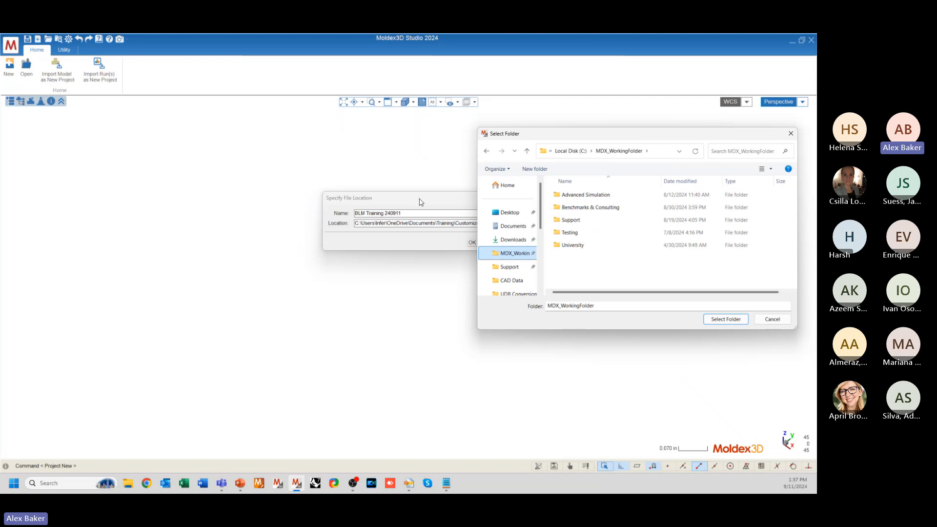
mouse_move(483, 129)
mouse_down()
mouse_move(471, 121)
mouse_move(471, 131)
mouse_up()
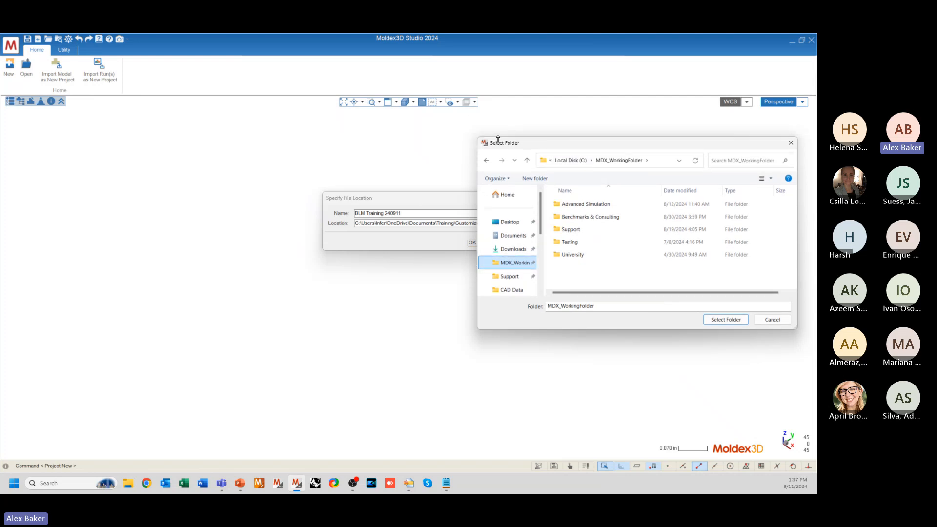
drag(591, 139, 444, 138)
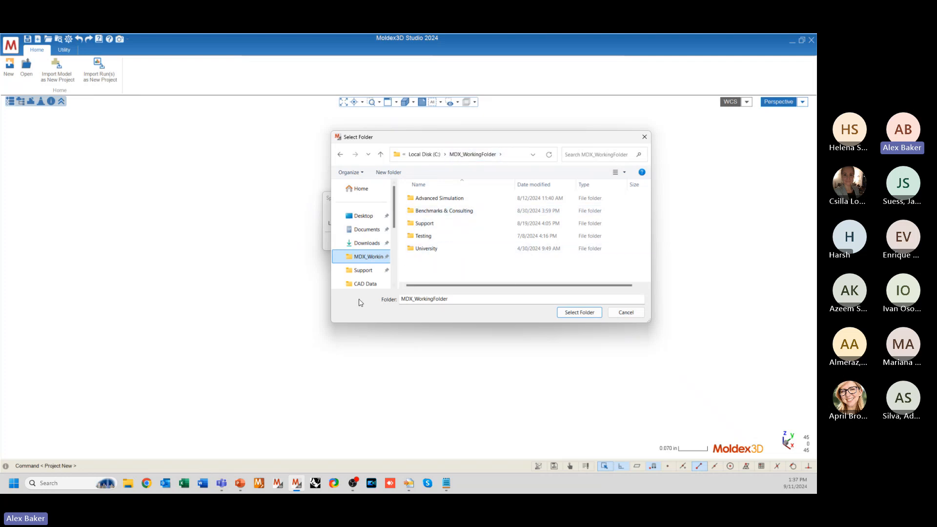
click(351, 219)
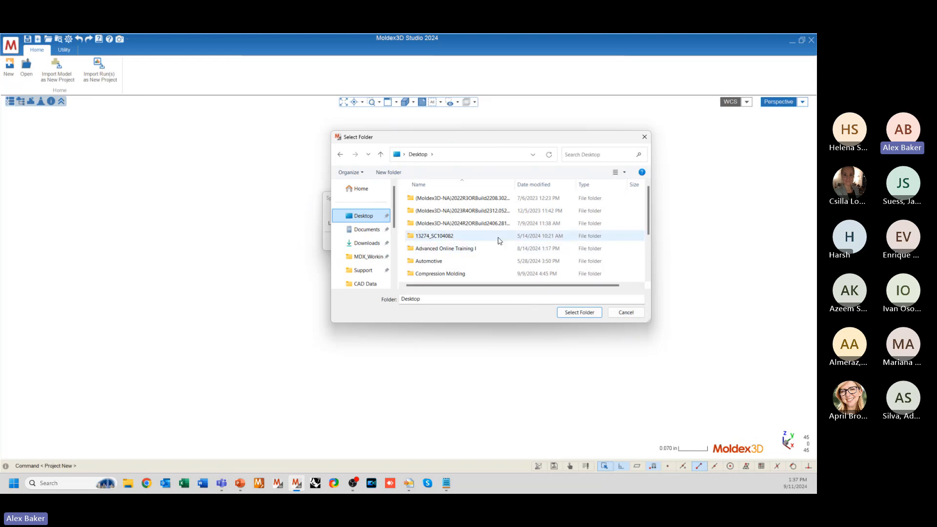
click(578, 312)
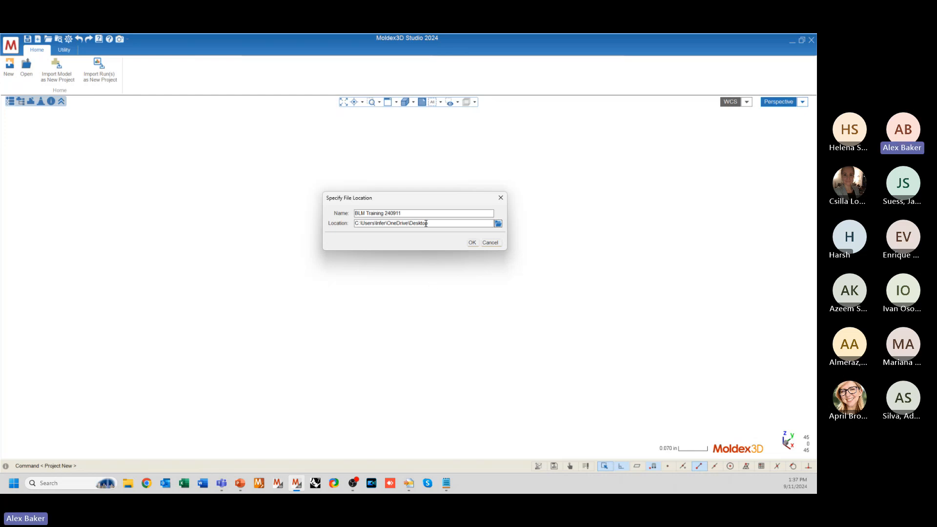
click(472, 243)
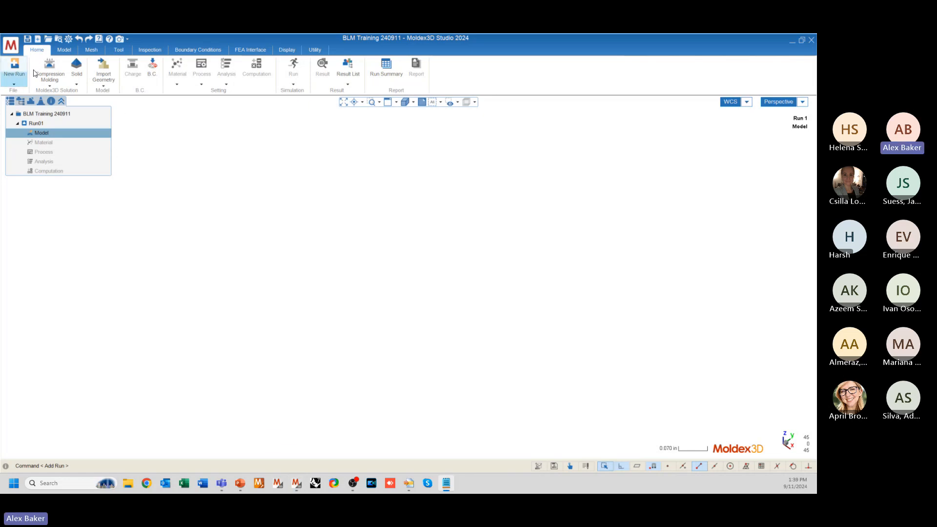
click(13, 84)
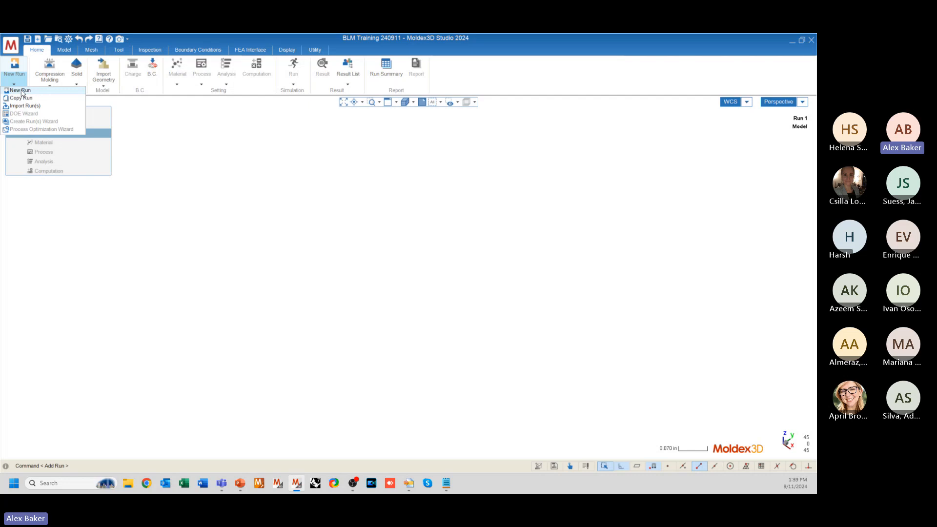
click(21, 91)
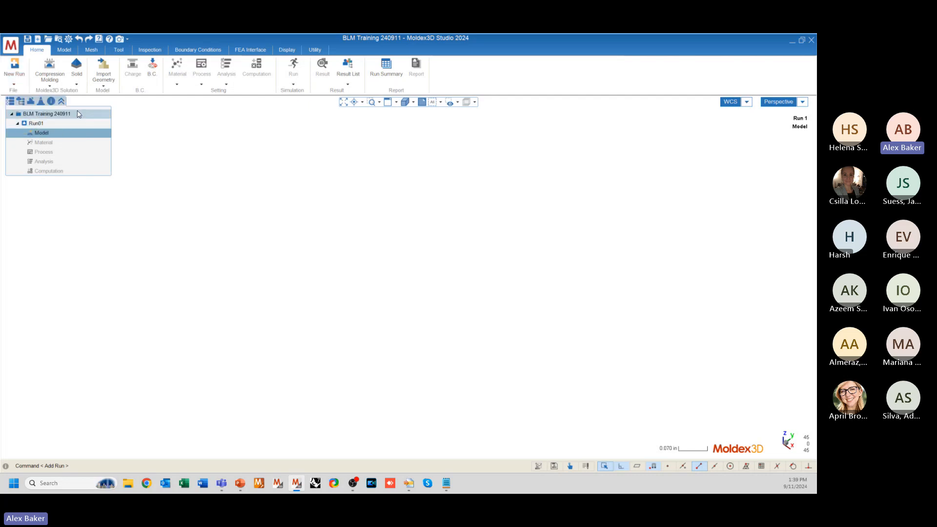
click(14, 82)
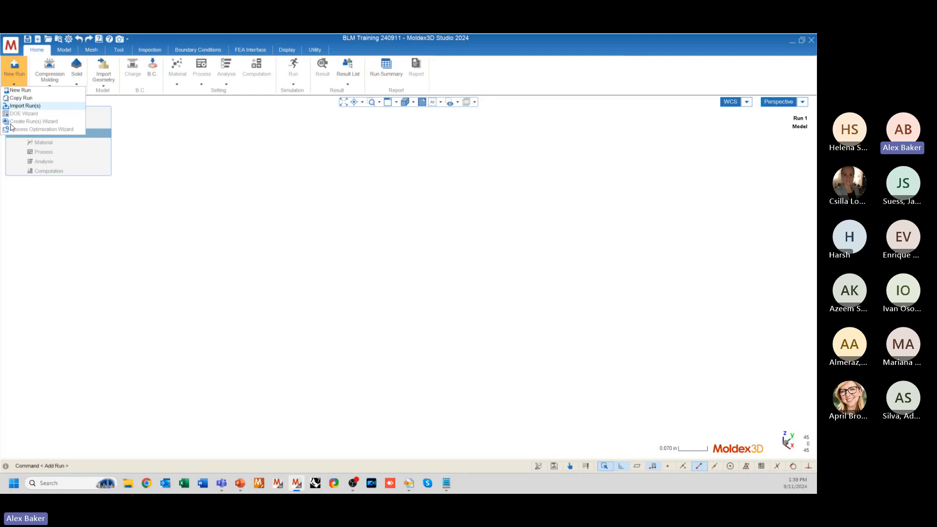
click(137, 131)
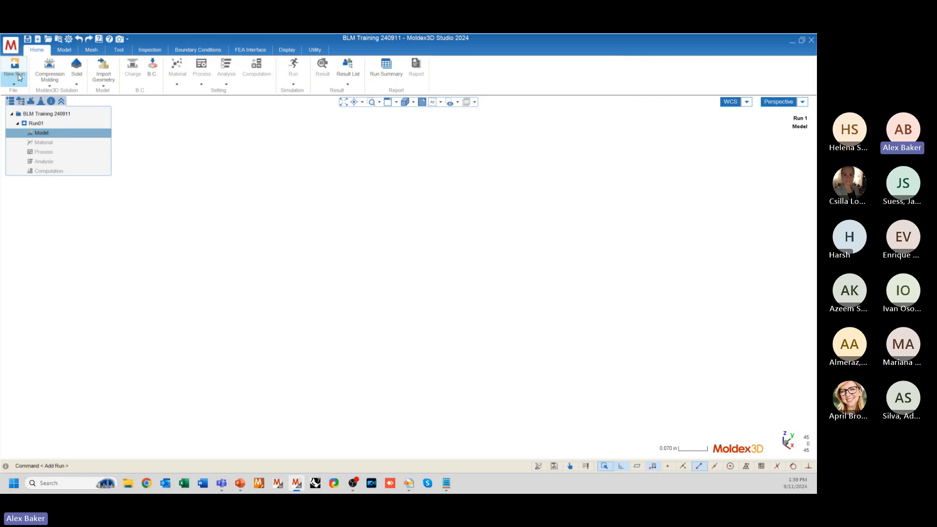
- Set the run's molding type to Injection Molding and its mesh type to Solid
click(51, 77)
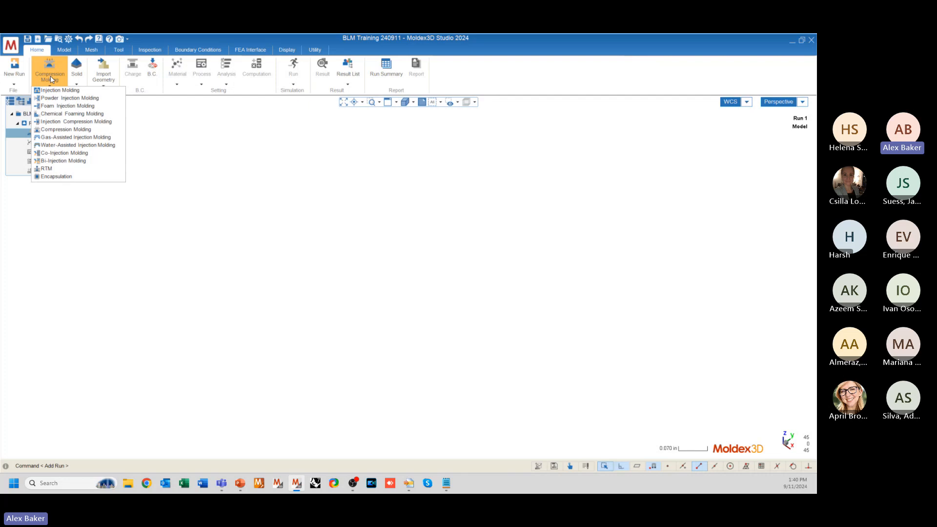
click(52, 91)
click(43, 76)
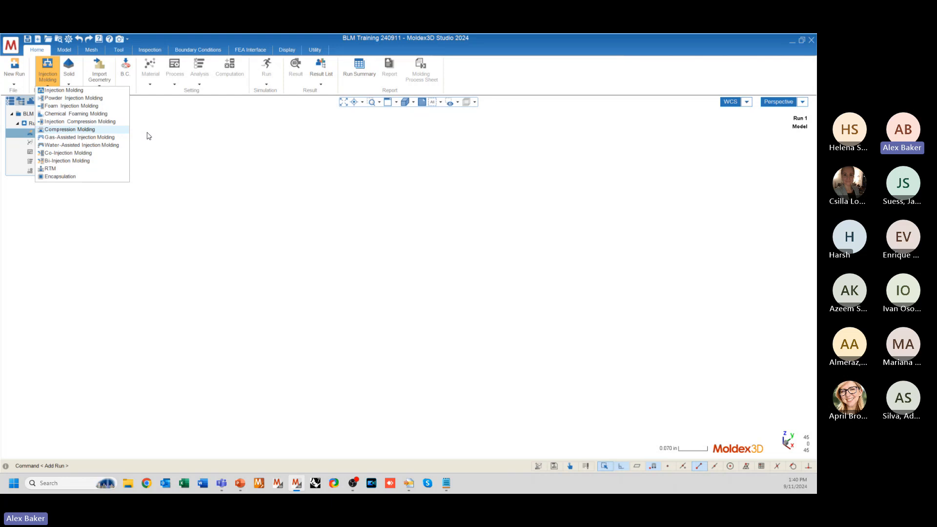
click(55, 91)
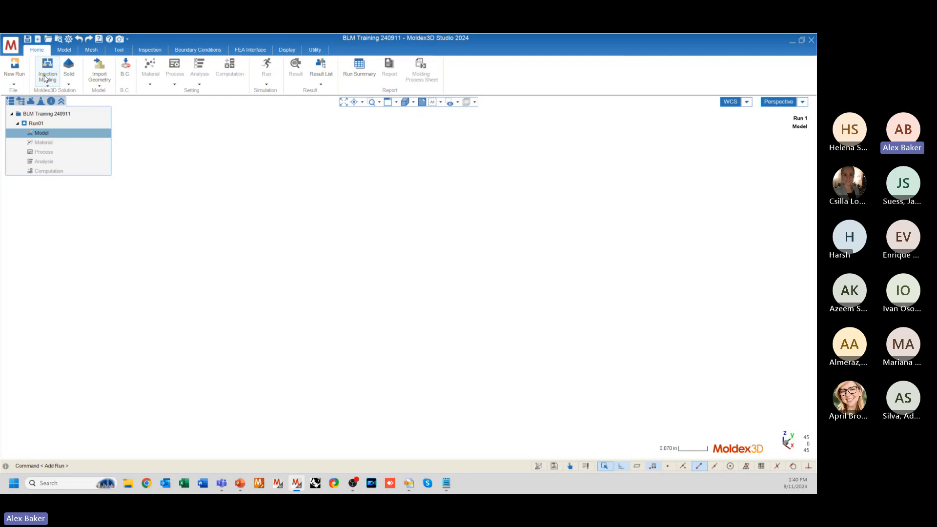
click(69, 82)
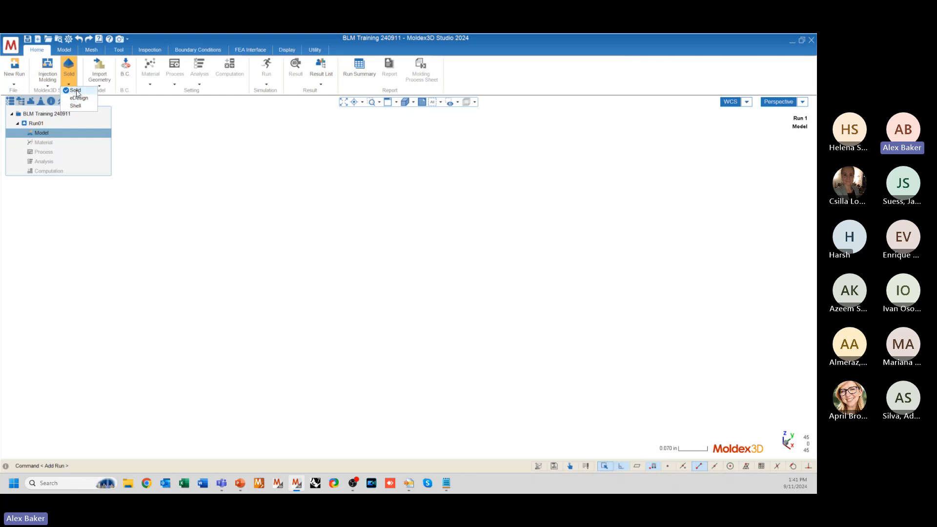
click(76, 91)
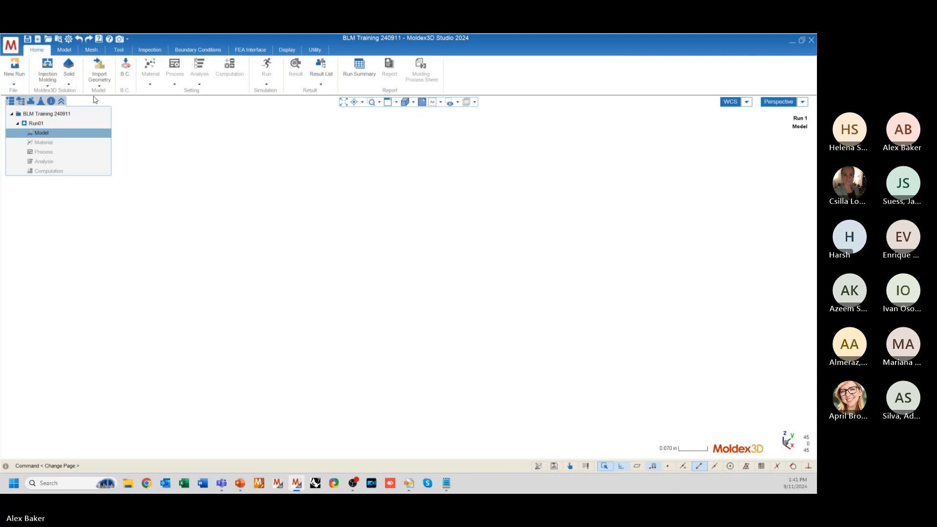
- Start importing geometry and browse to the CAD Data folder inside the Consumer folder on the Desktop
click(101, 69)
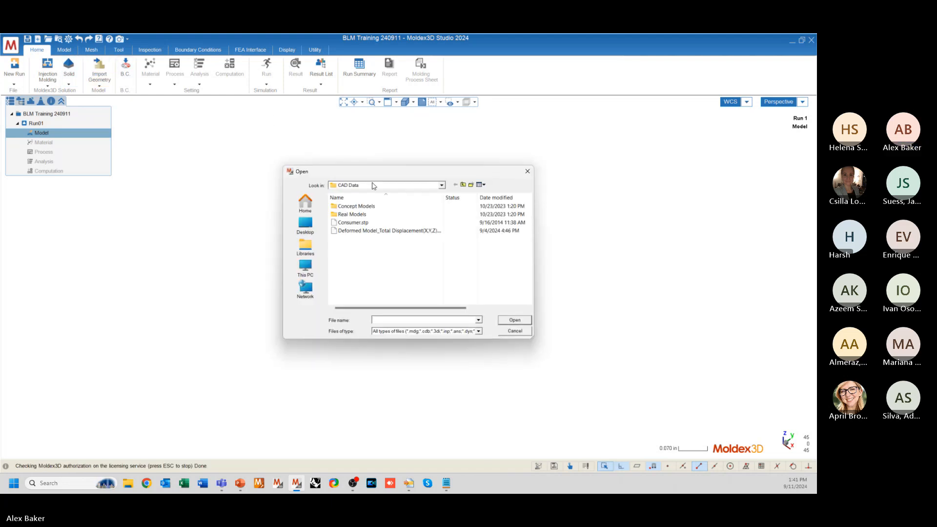
drag(383, 171, 349, 144)
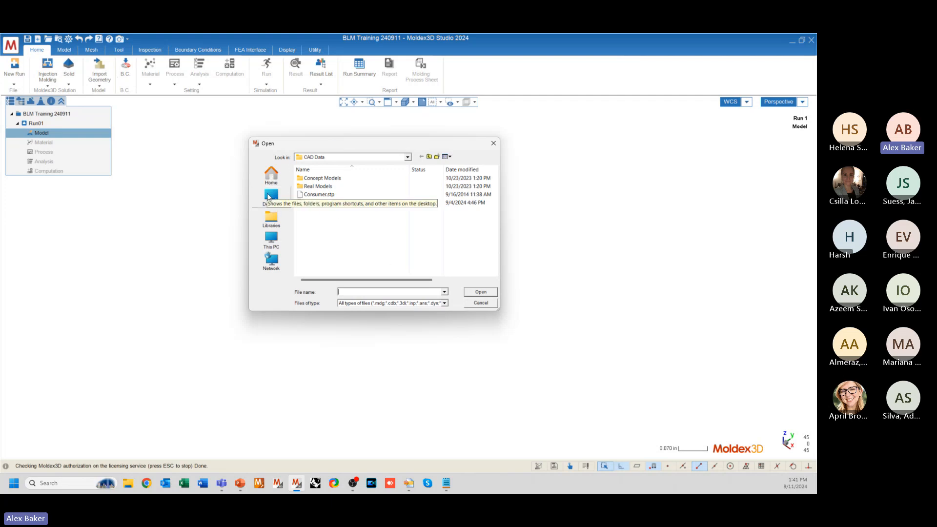
click(269, 196)
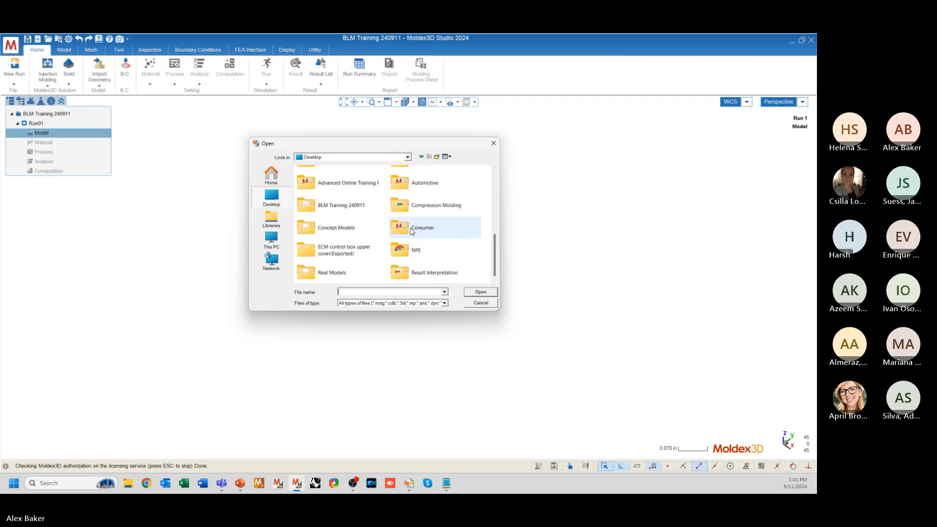
double_click(411, 229)
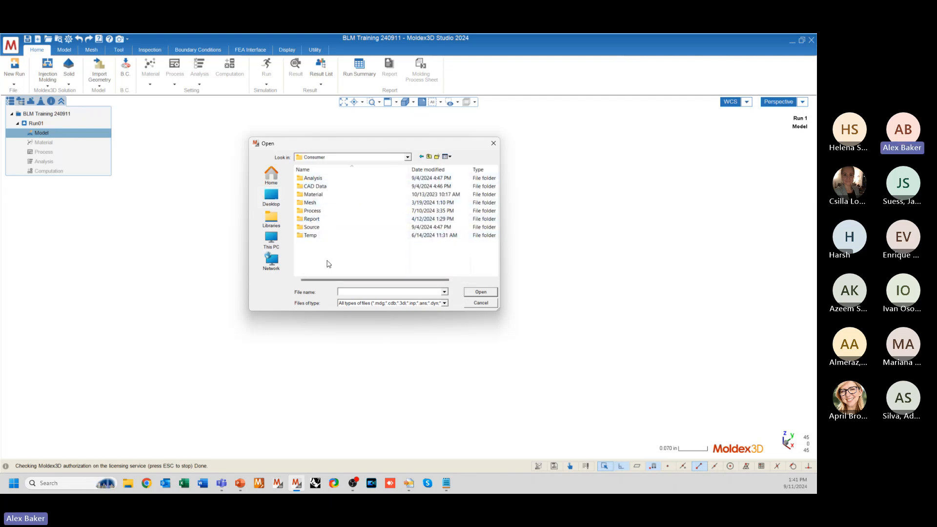
drag(350, 249, 317, 178)
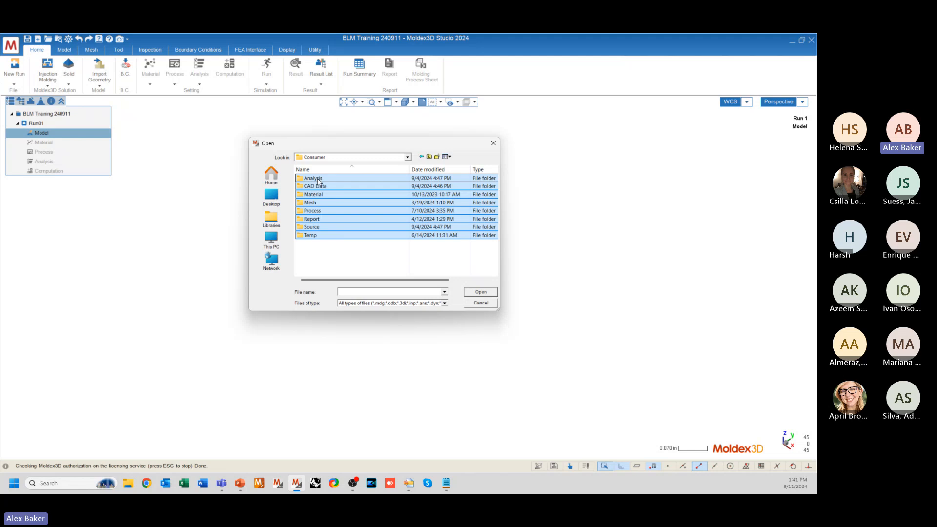
click(327, 244)
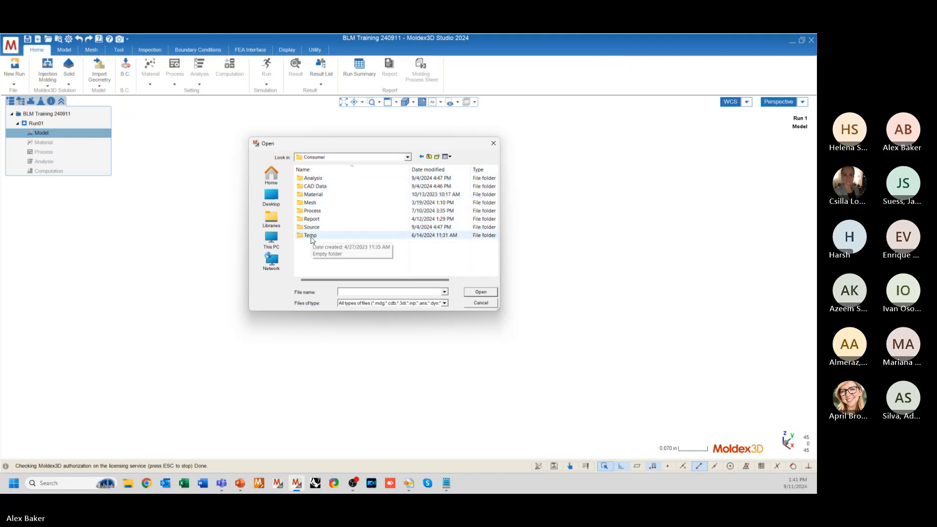
double_click(315, 187)
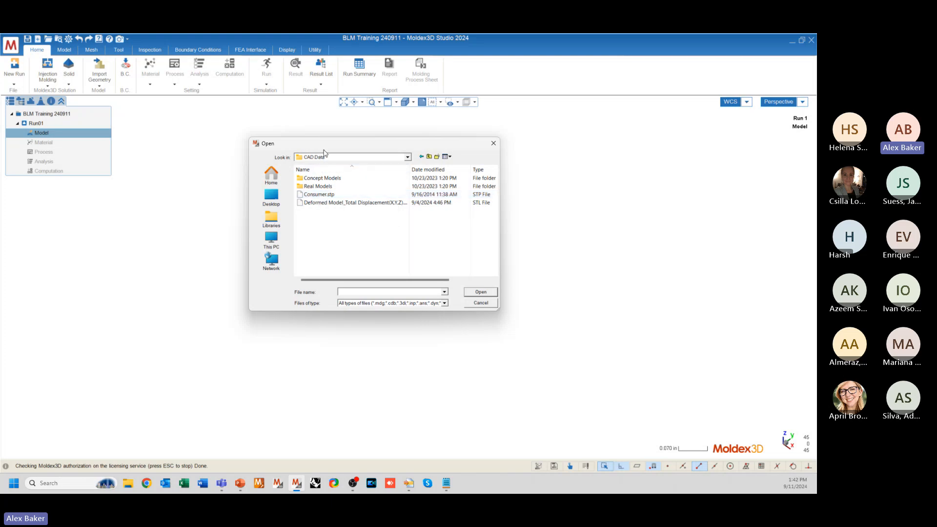
drag(327, 143, 329, 128)
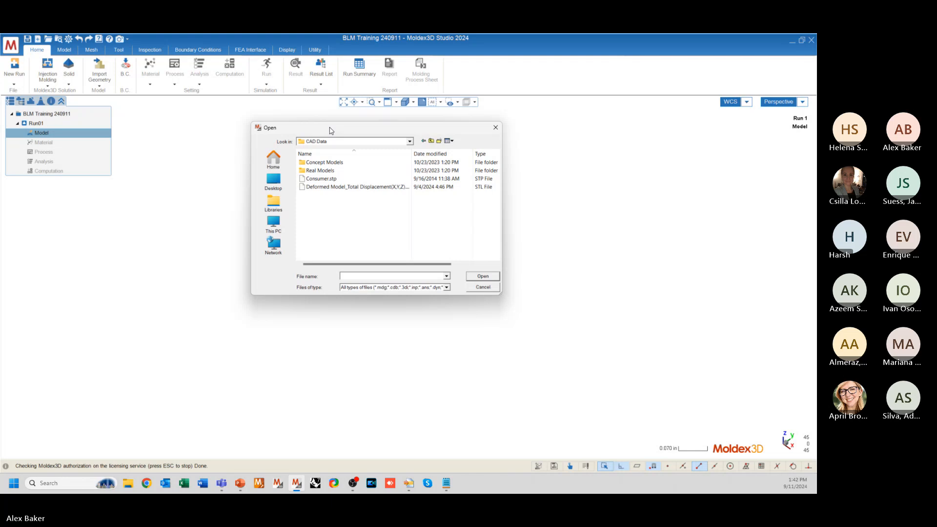
- Review the supported geometry file types and import Consumer.stp as the run's part model
click(325, 180)
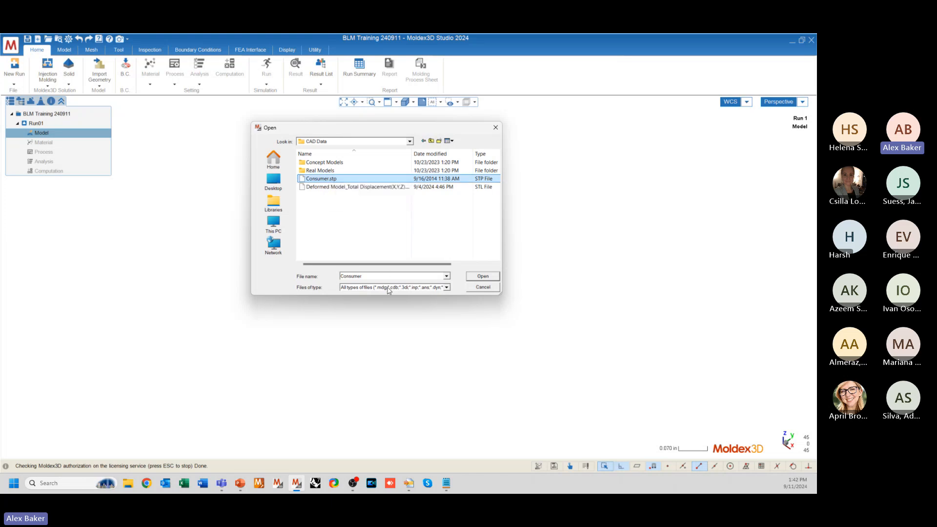
click(362, 288)
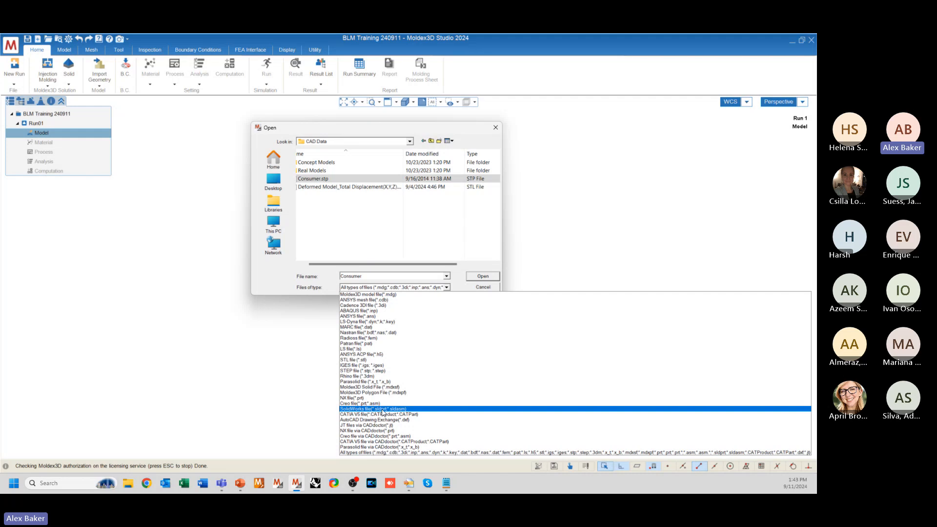
click(319, 234)
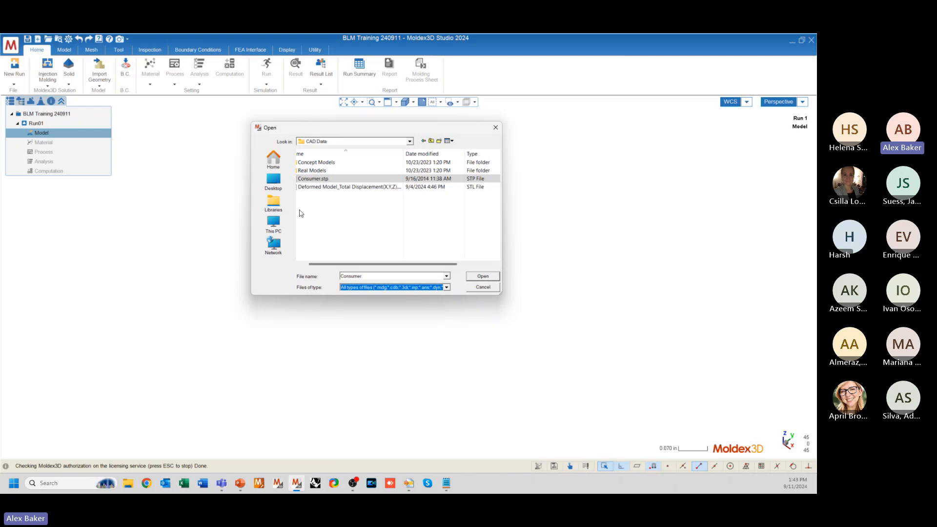
click(313, 179)
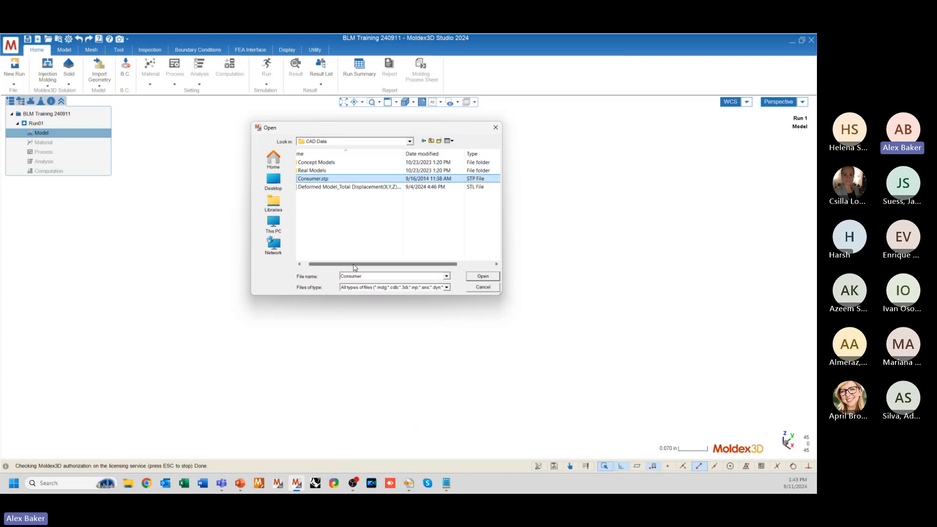
scroll(328, 214, left, 1)
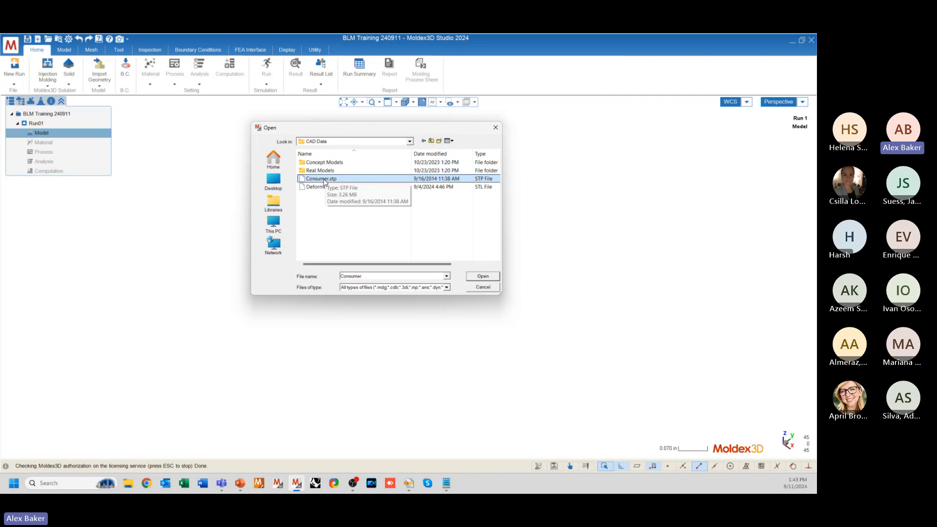
double_click(322, 179)
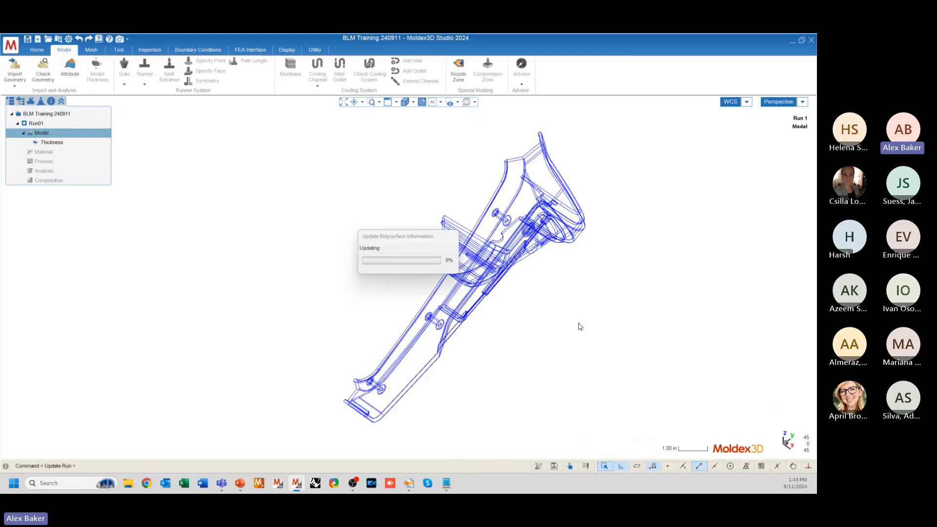
mouse_move(550, 305)
middle_down()
mouse_move(470, 174)
mouse_move(343, 354)
middle_up()
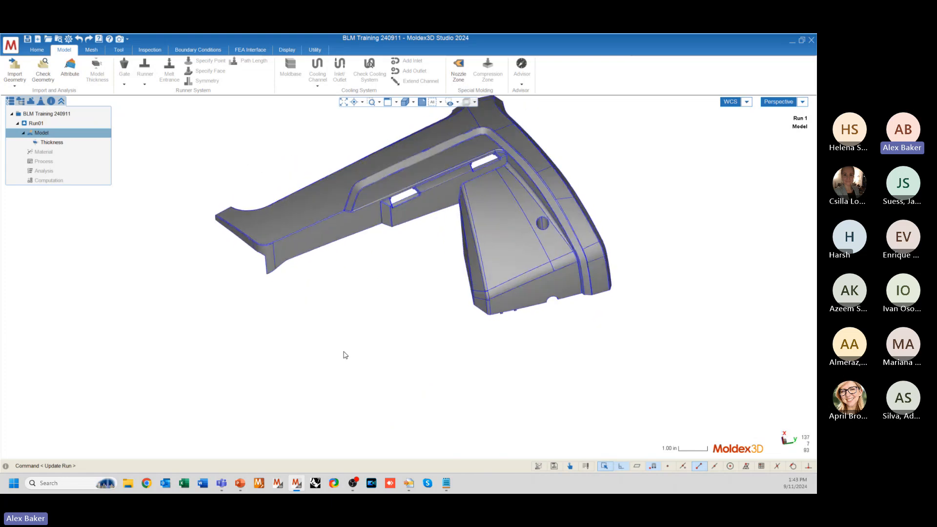
scroll(391, 170, up, 2)
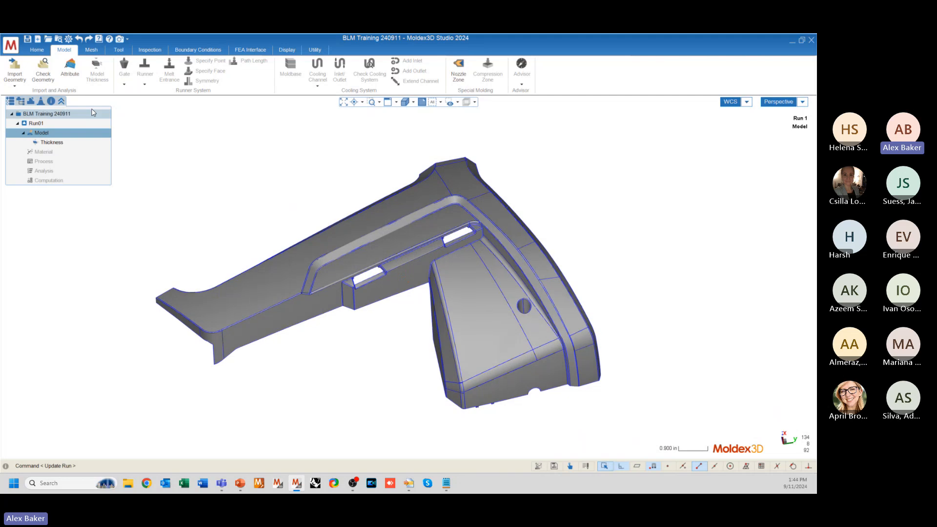
- Review the keyboard shortcuts and the mouse controls for rotating, panning and zooming in the preferences
click(68, 40)
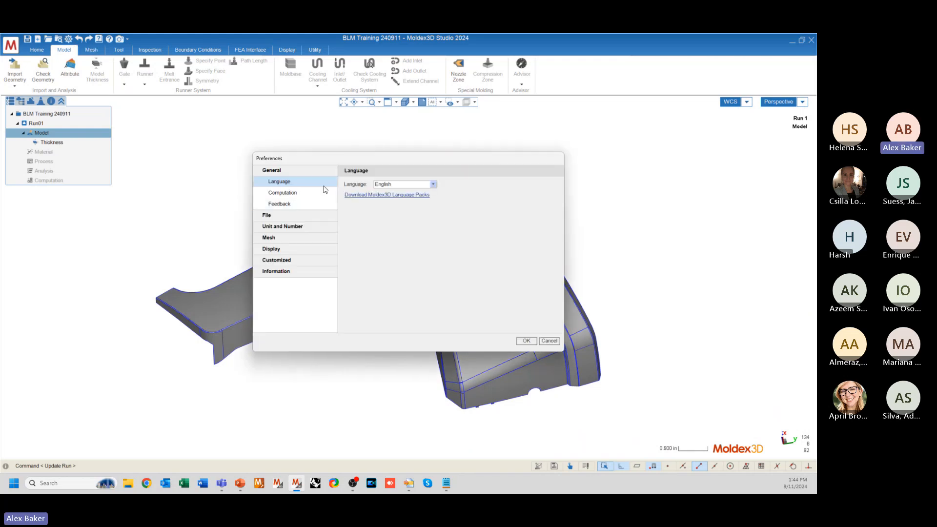
click(279, 260)
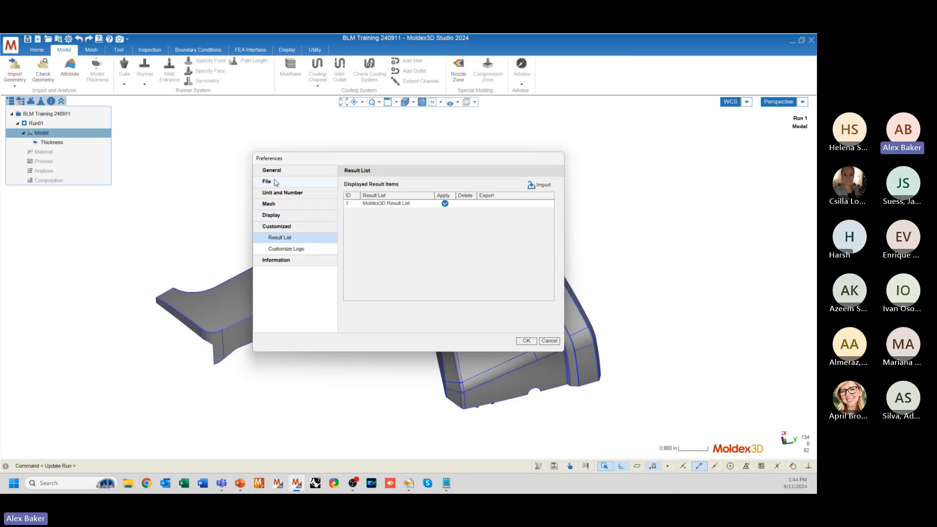
click(277, 217)
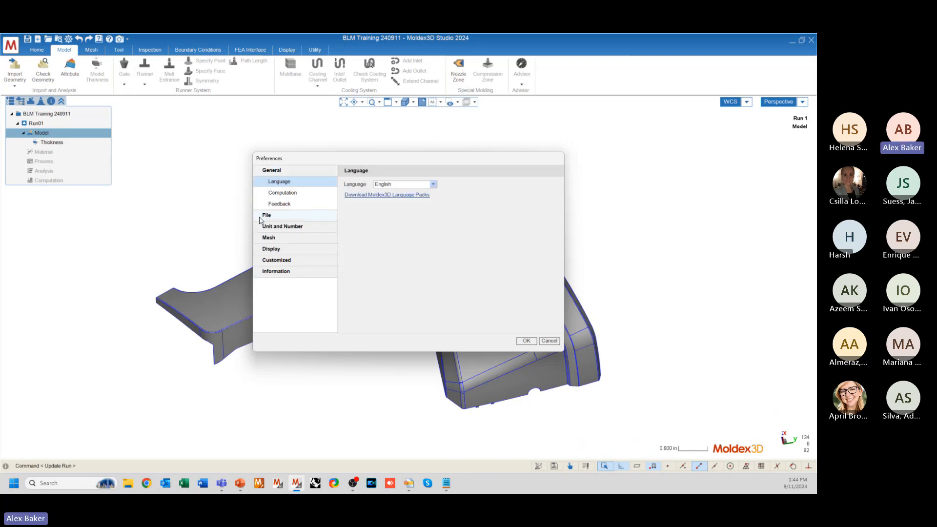
click(267, 192)
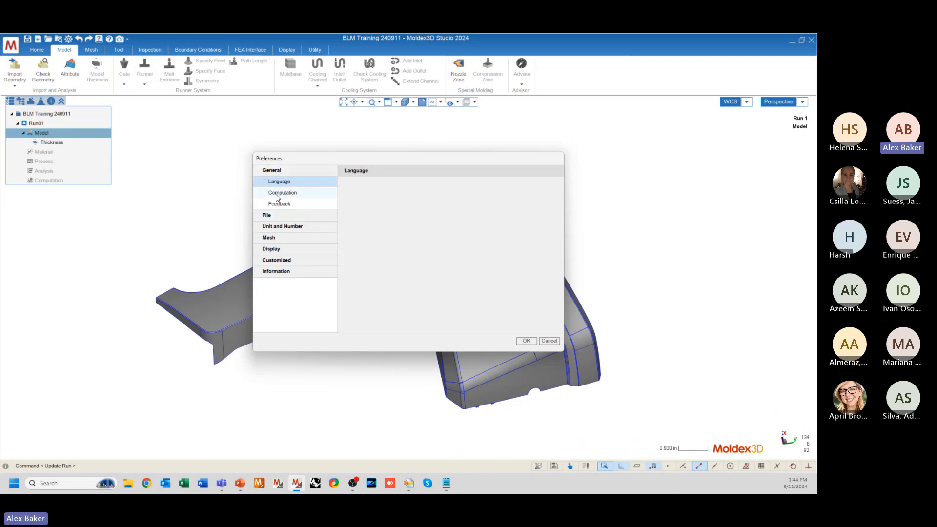
click(279, 271)
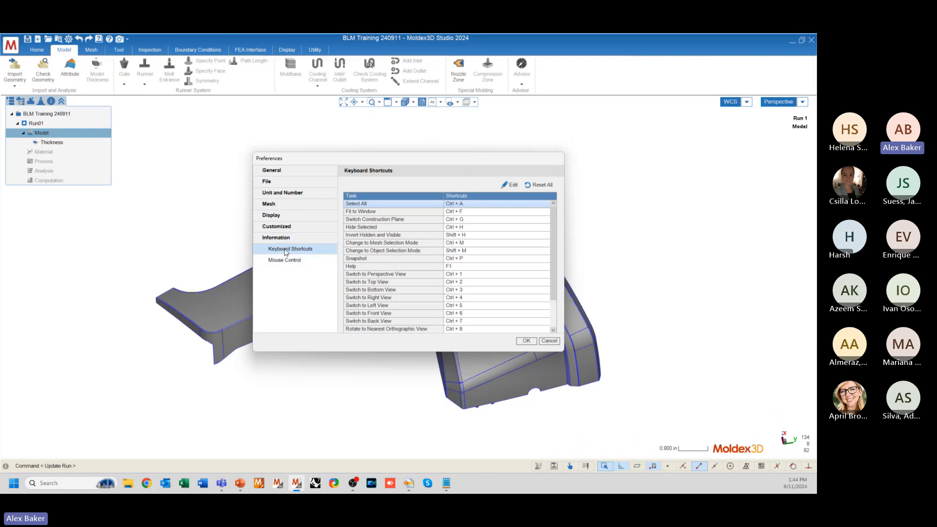
click(286, 262)
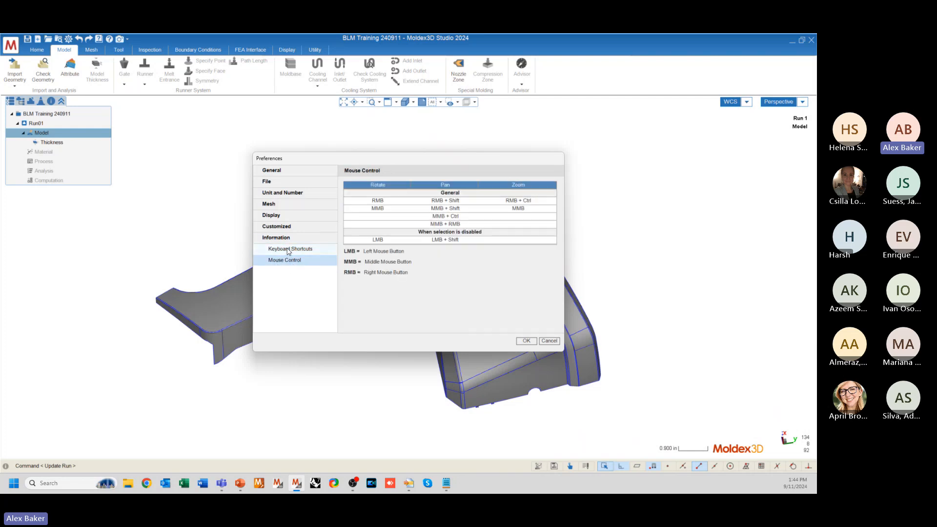
click(288, 249)
click(286, 260)
click(290, 250)
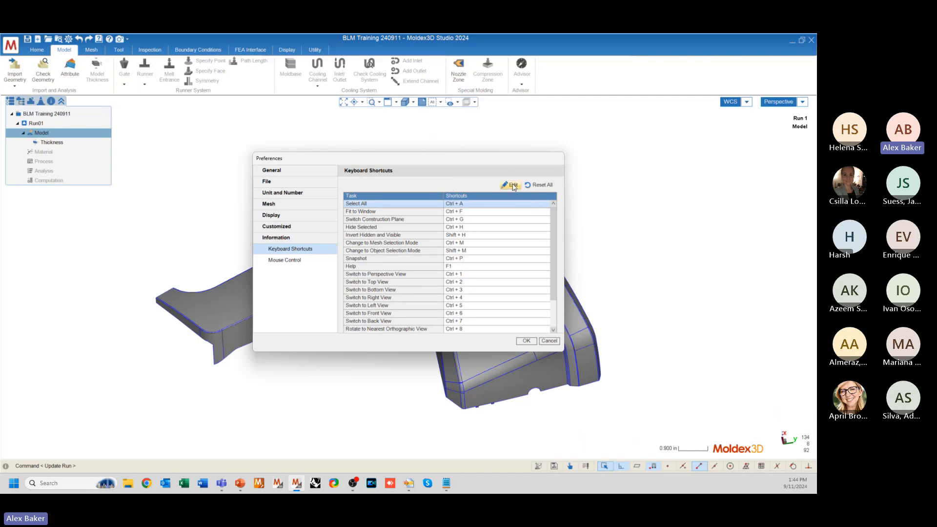
scroll(386, 233, down, 2)
scroll(379, 290, up, 2)
click(293, 260)
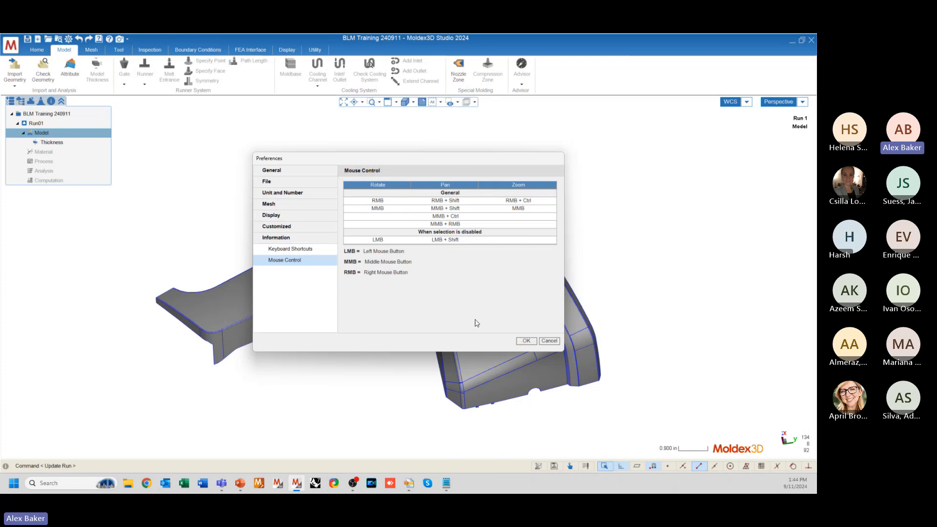
click(518, 341)
- Examine the imported part by rotating, panning and zooming the view, briefly selecting and deselecting its body
mouse_move(365, 296)
middle_down()
mouse_move(359, 318)
mouse_move(376, 315)
mouse_move(366, 308)
mouse_move(340, 320)
mouse_move(377, 296)
mouse_move(366, 302)
mouse_move(502, 282)
mouse_move(317, 306)
mouse_move(426, 320)
mouse_move(373, 285)
mouse_move(391, 308)
mouse_move(429, 316)
middle_up()
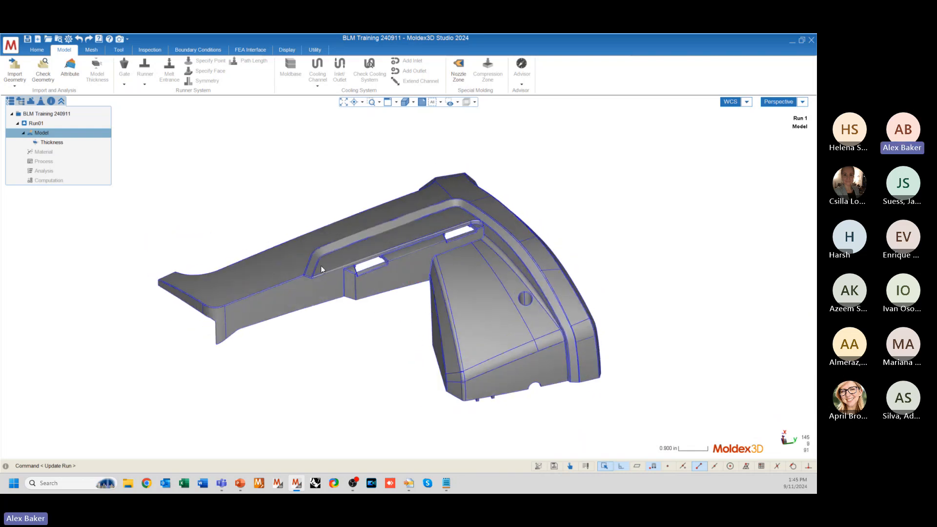
scroll(326, 268, up, 2)
scroll(326, 267, down, 2)
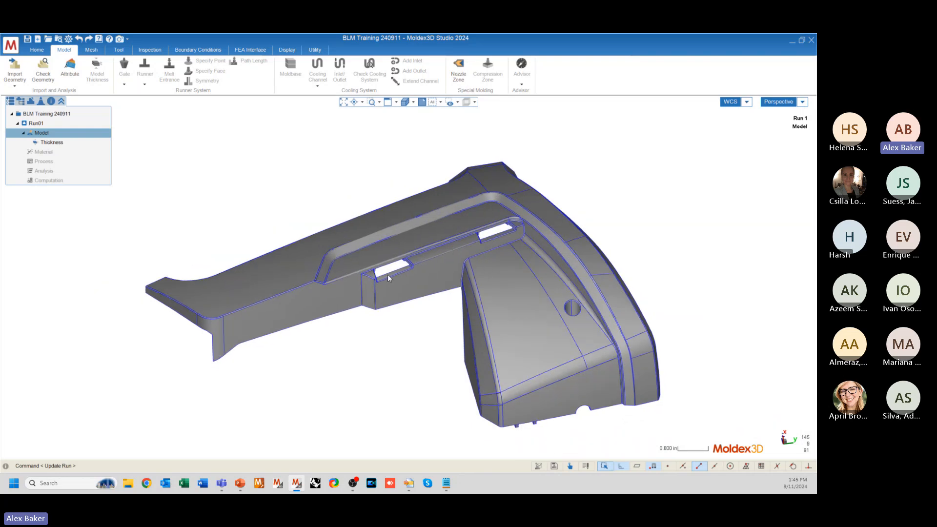
scroll(405, 341, up, 2)
scroll(412, 372, down, 2)
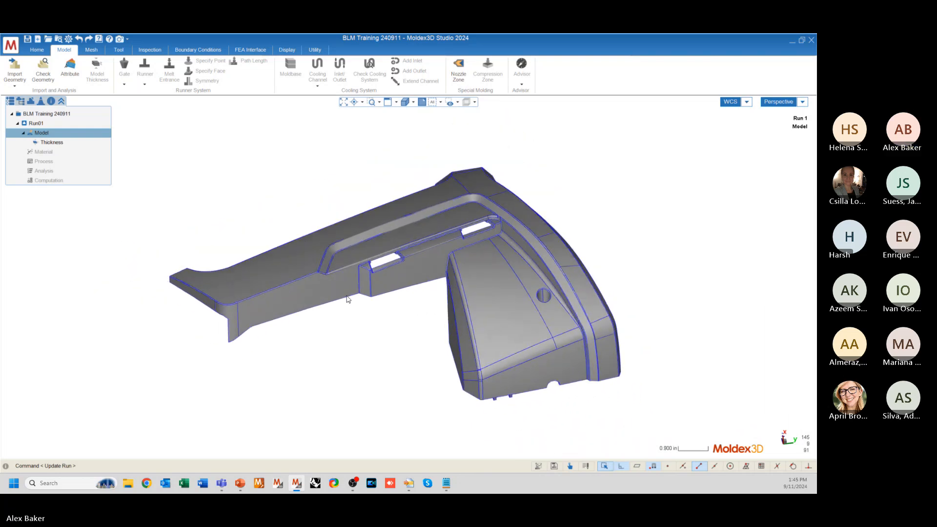
click(371, 231)
middle_drag(371, 231, 365, 271)
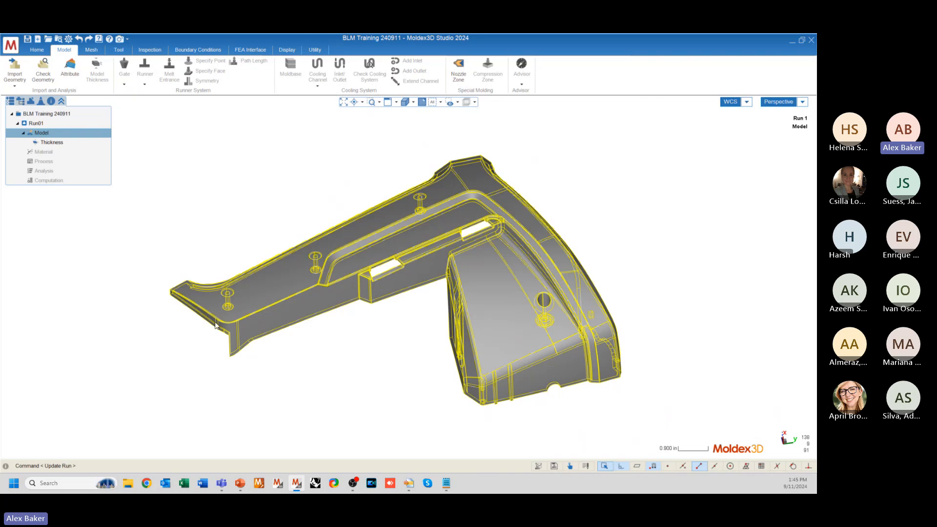
click(349, 366)
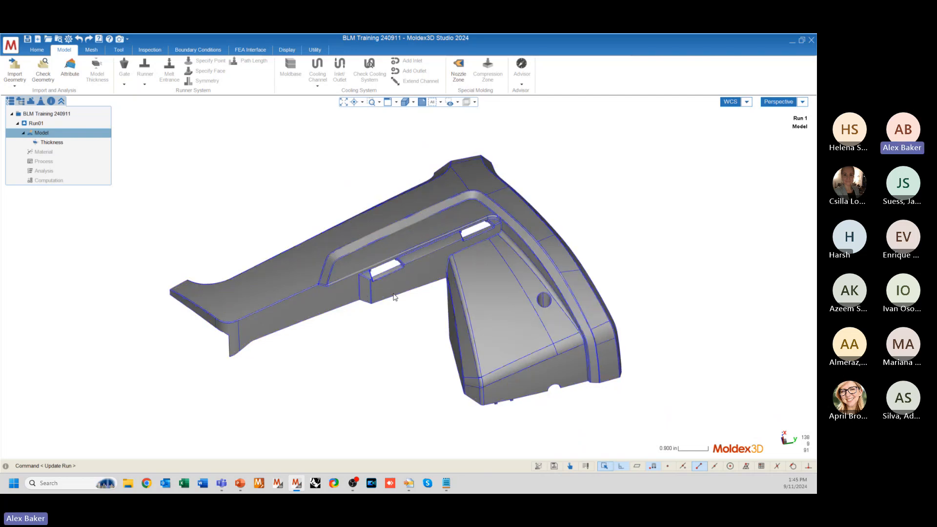
mouse_move(365, 301)
middle_down()
mouse_move(364, 253)
mouse_move(335, 271)
middle_up()
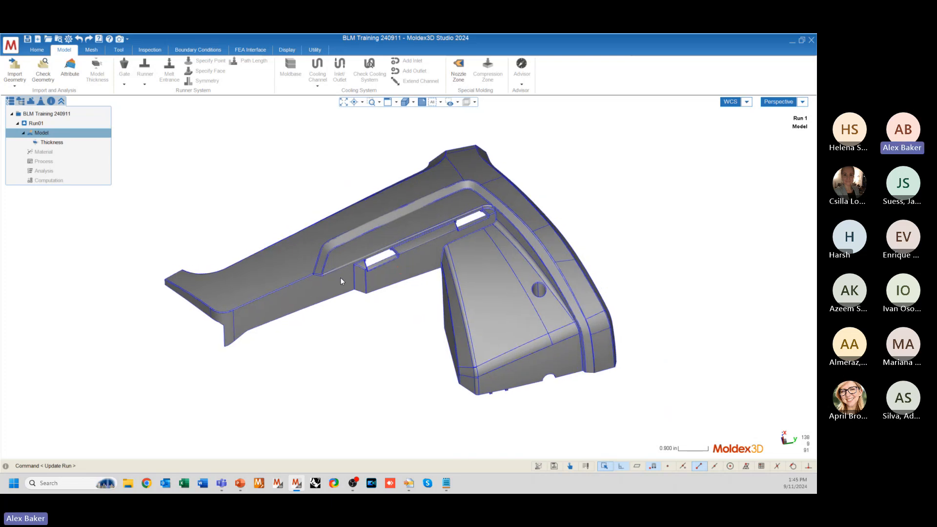
scroll(418, 305, up, 2)
mouse_move(418, 305)
middle_down()
mouse_move(405, 245)
mouse_move(379, 265)
mouse_move(380, 152)
mouse_move(383, 272)
mouse_move(387, 239)
mouse_move(490, 247)
mouse_move(463, 201)
mouse_move(414, 192)
middle_up()
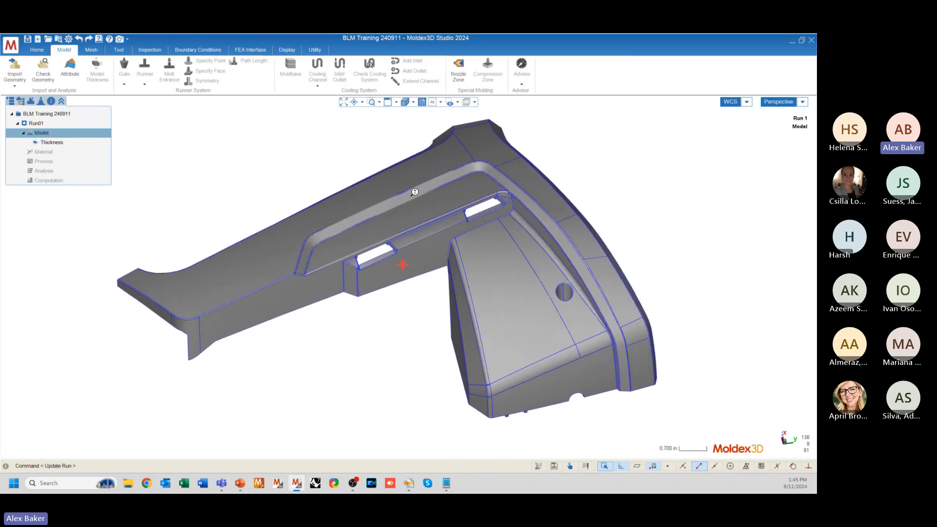
scroll(297, 280, down, 1)
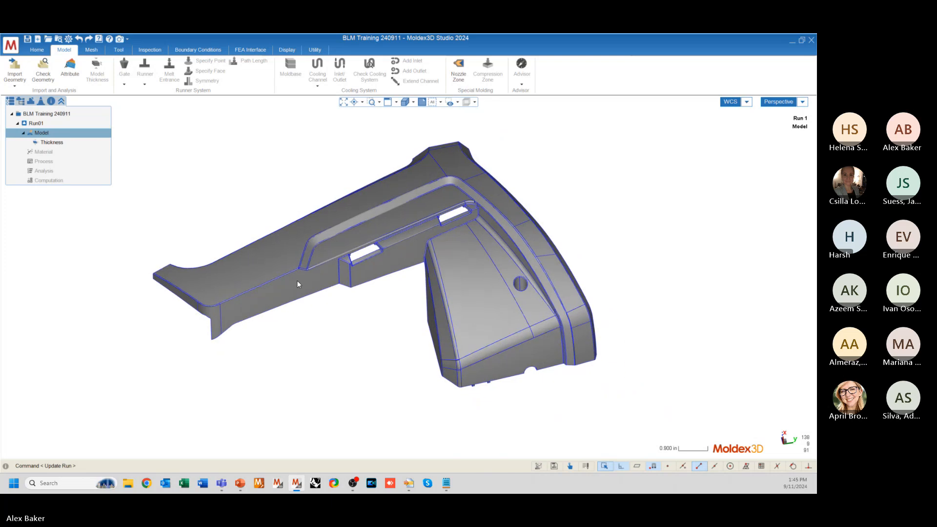
middle_drag(297, 281, 329, 294)
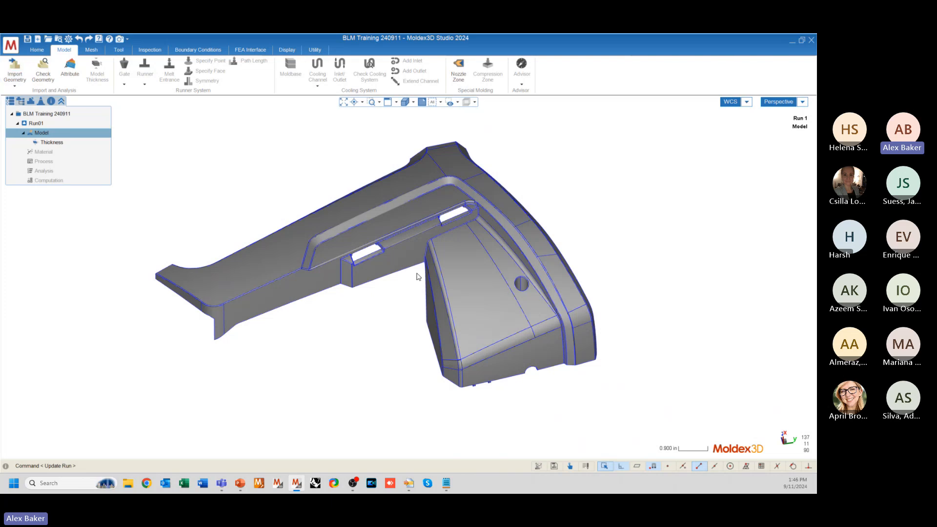
mouse_move(415, 274)
middle_down()
mouse_move(396, 297)
mouse_move(386, 276)
mouse_move(376, 292)
middle_up()
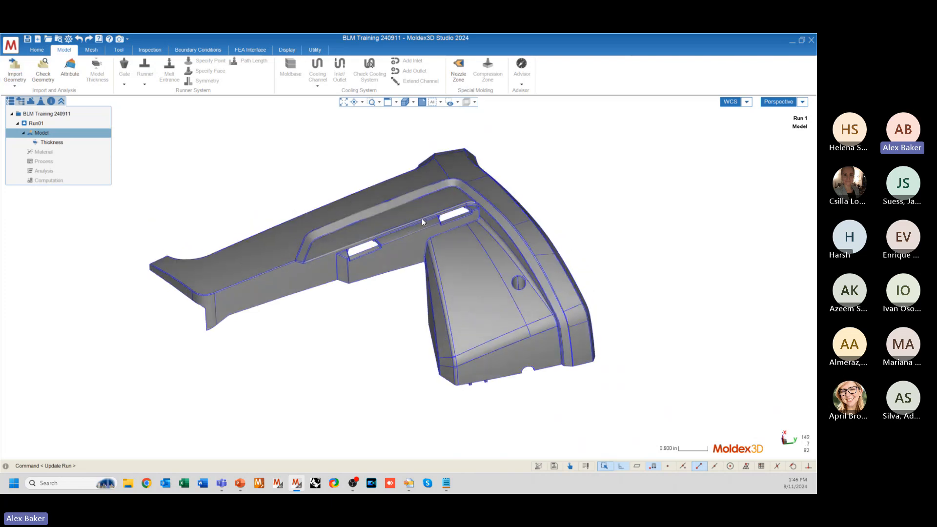
mouse_move(226, 251)
middle_down()
mouse_move(335, 352)
mouse_move(493, 340)
middle_up()
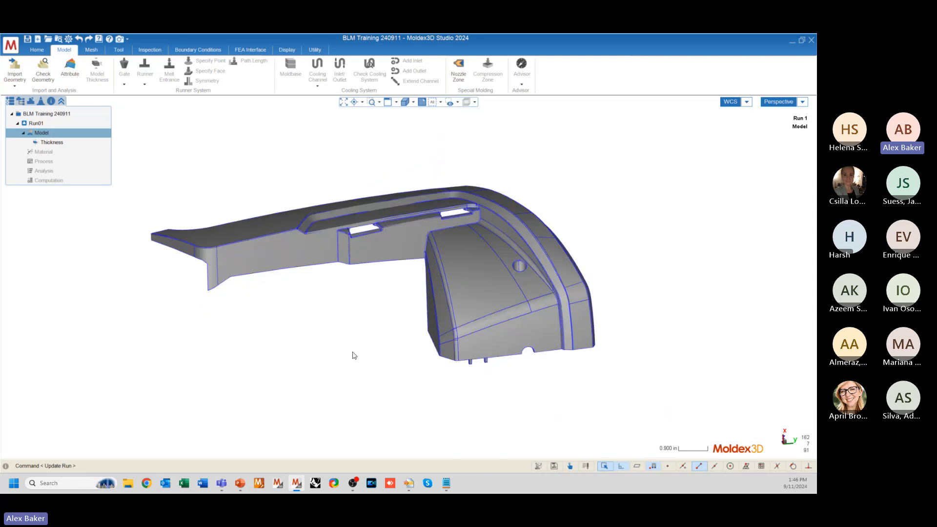
- Run the geometry check on the imported Consumer part to list its geometry defects
middle_drag(396, 252, 326, 342)
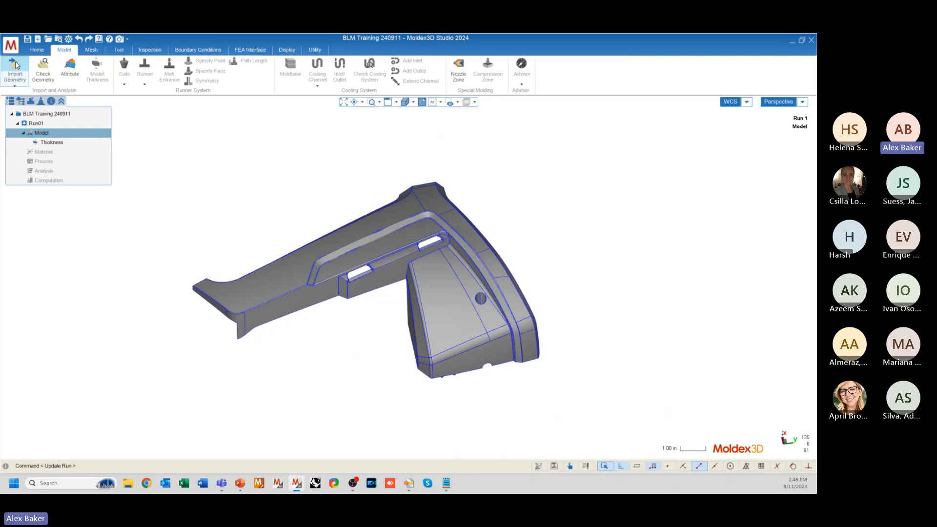
mouse_move(349, 284)
middle_down()
mouse_move(385, 316)
mouse_move(358, 258)
mouse_move(173, 230)
mouse_move(234, 253)
mouse_move(352, 272)
middle_up()
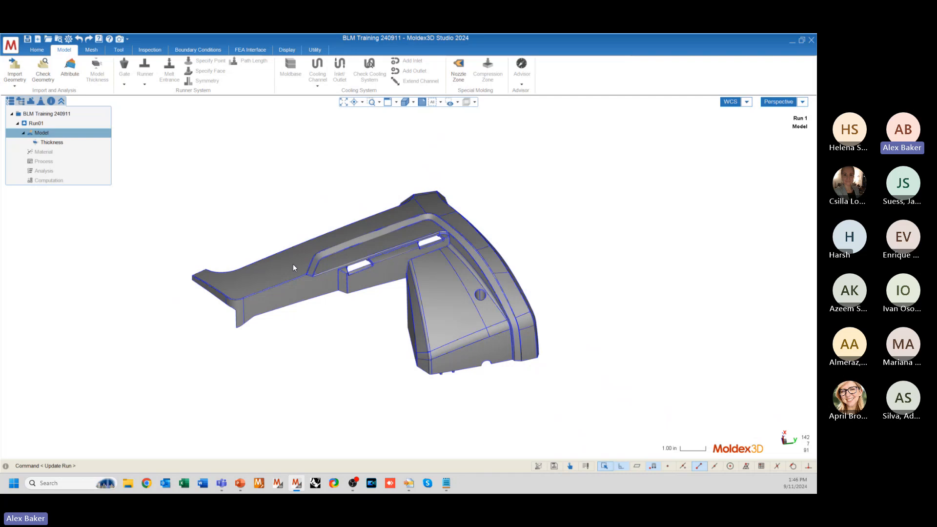
middle_drag(293, 268, 299, 268)
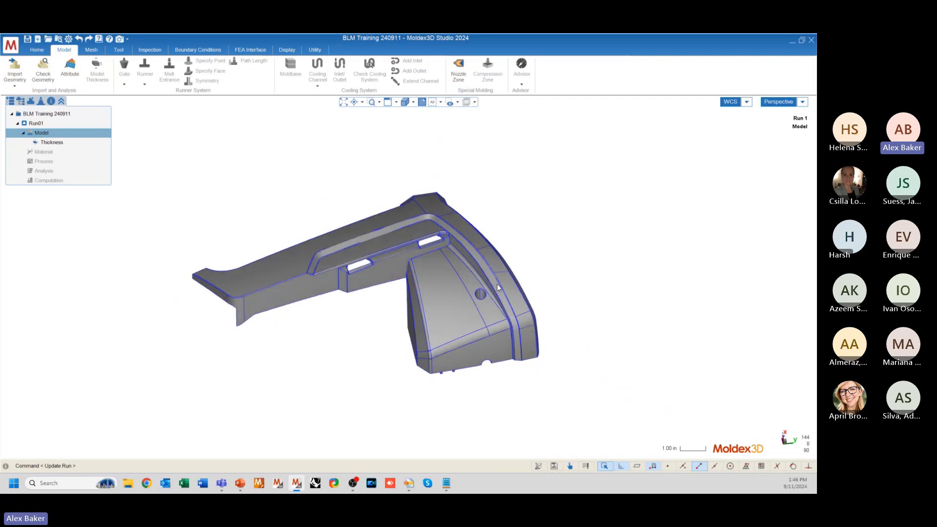
mouse_move(298, 248)
middle_down()
mouse_move(215, 315)
mouse_move(329, 300)
middle_up()
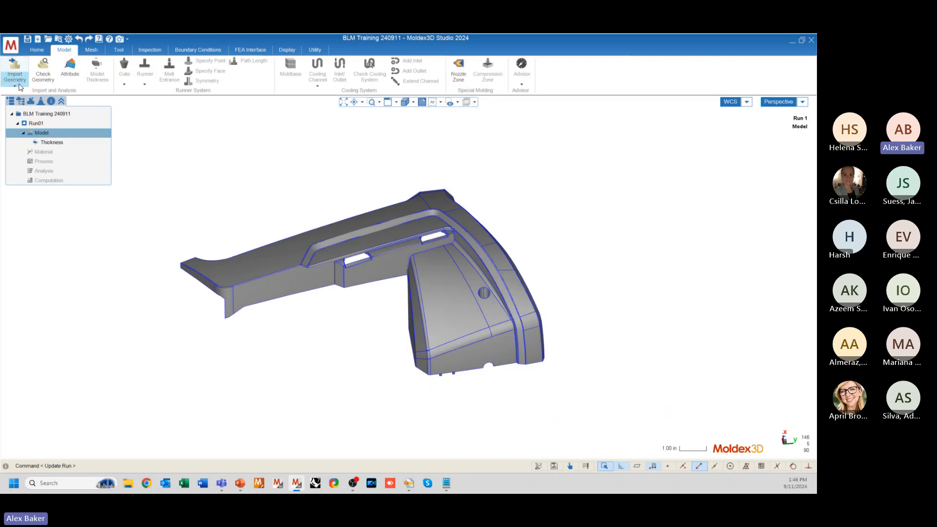
click(44, 73)
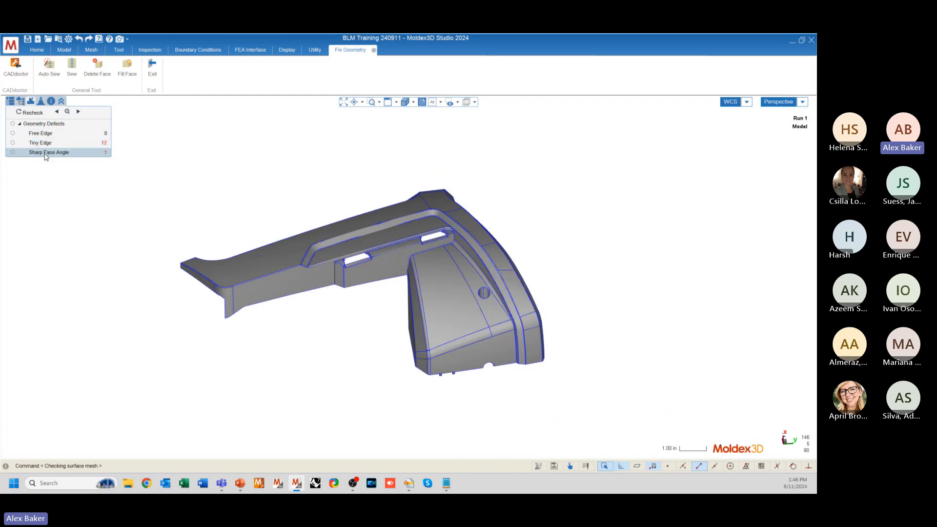
- Open the part in CADdoctor for repair, accepting the removal of boundary conditions set on the geometry
middle_drag(294, 261, 453, 190)
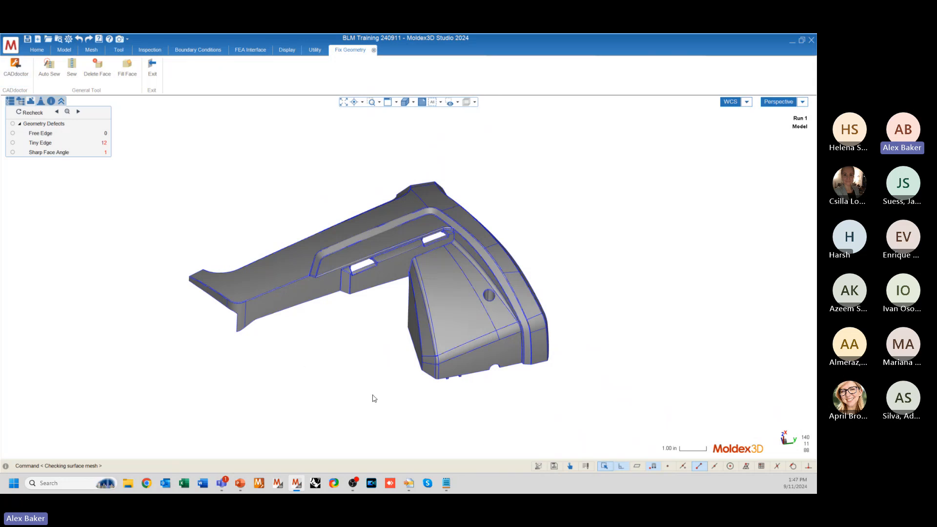
click(16, 72)
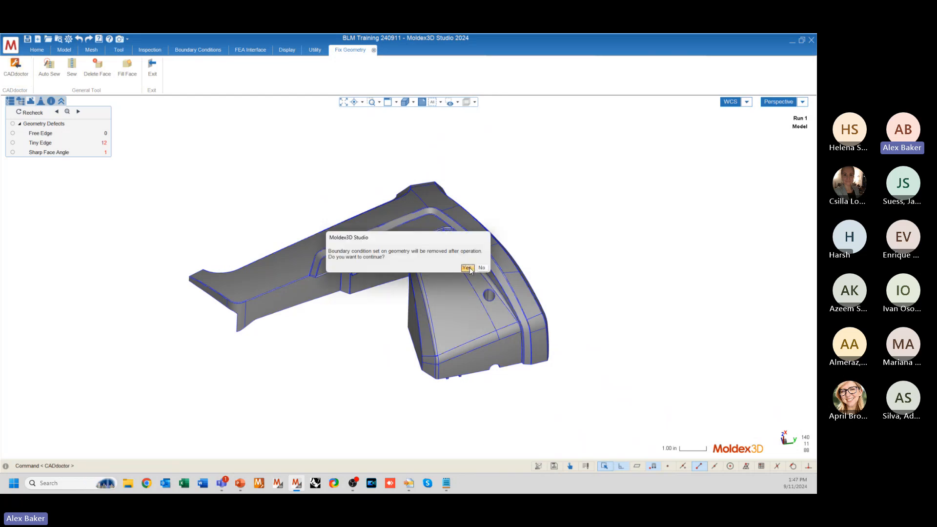
click(466, 268)
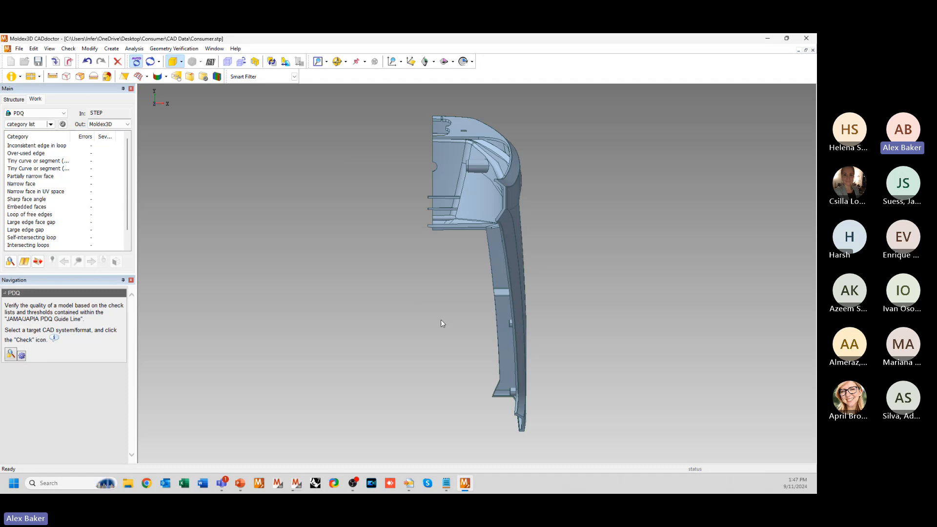
- Run the PDQ quality check on the part with Moldex3D as output format and widen the results list to show severity
middle_drag(511, 210, 362, 155)
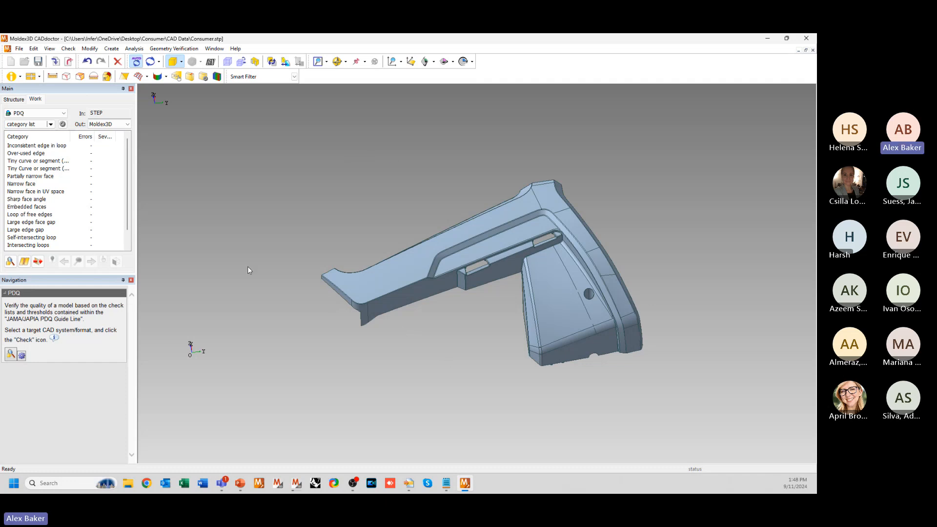
click(10, 262)
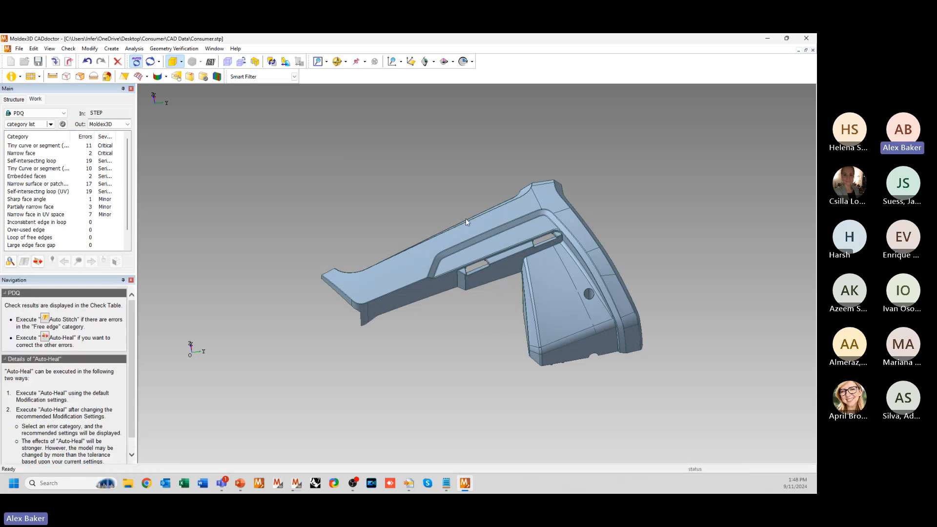
scroll(597, 278, up, 2)
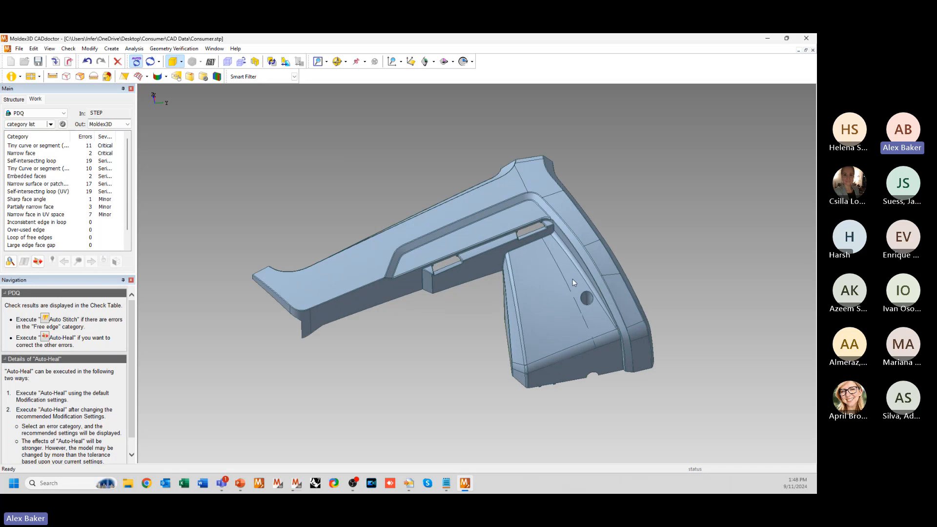
scroll(186, 264, up, 1)
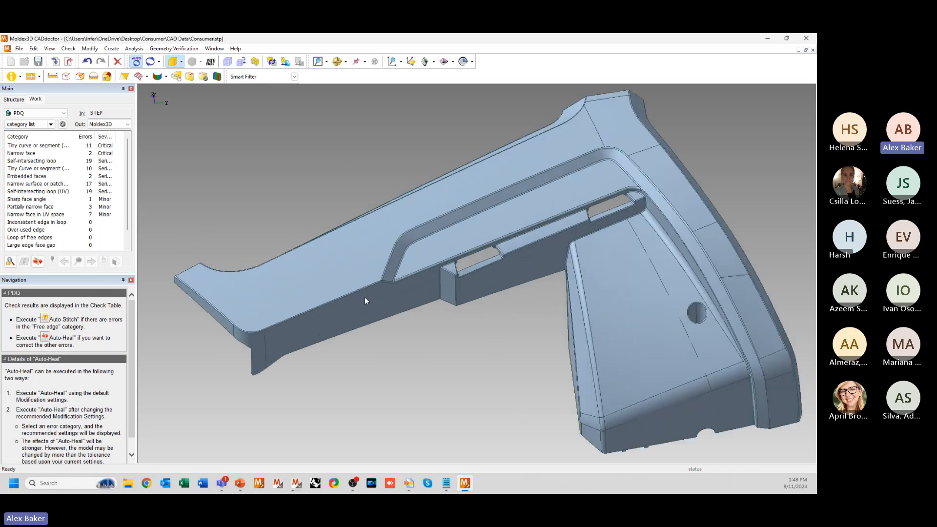
scroll(364, 296, down, 1)
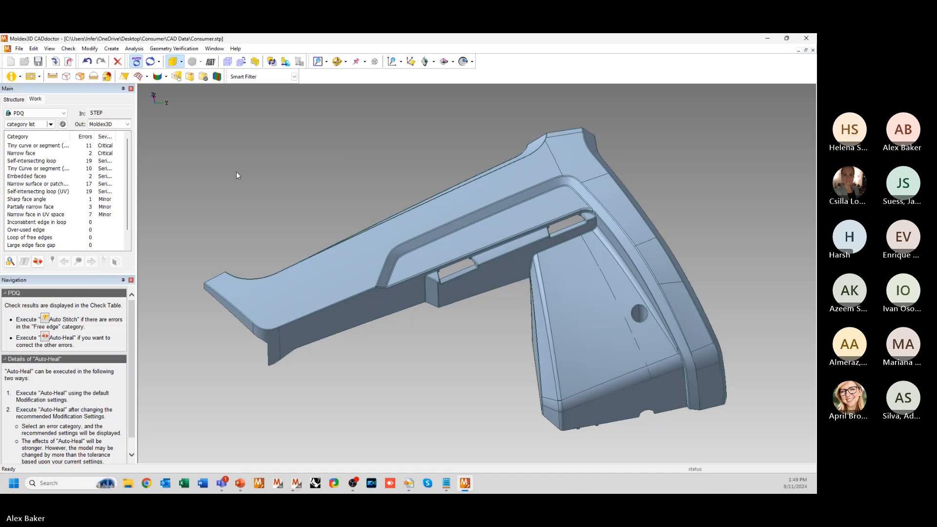
drag(116, 136, 121, 137)
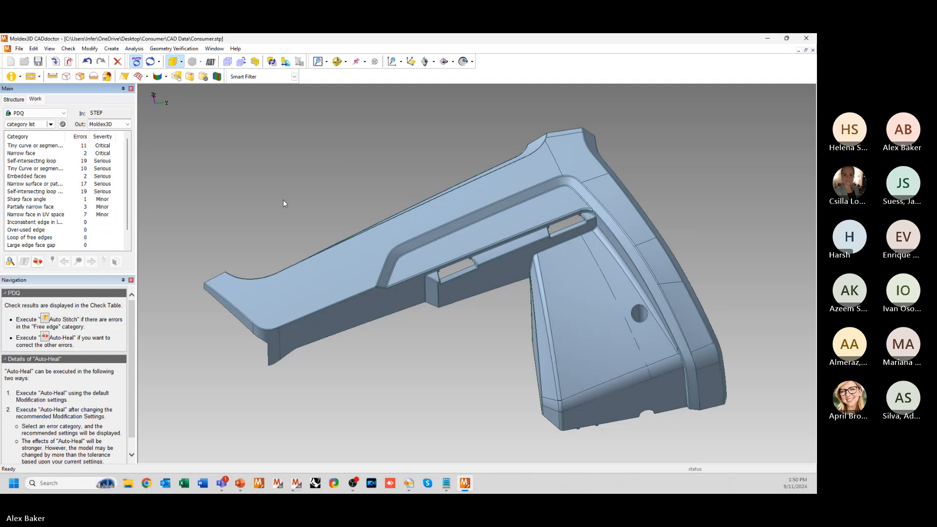
- Review the Loop of free edges category and examine the part's edges up close around the recess corner
click(9, 264)
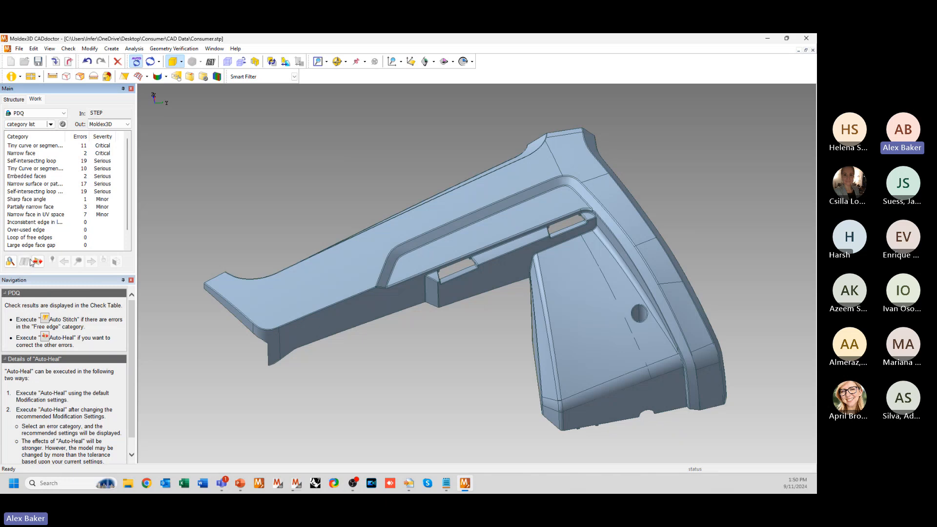
click(23, 239)
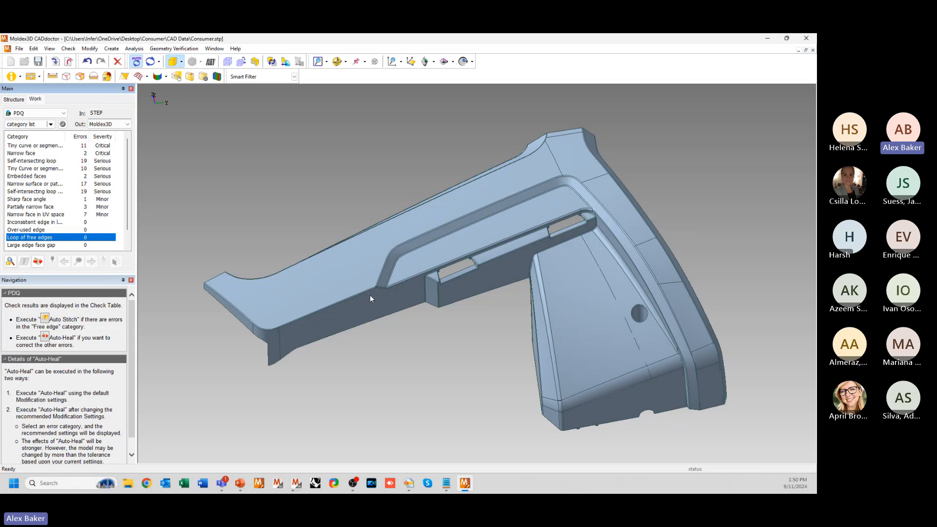
scroll(370, 295, up, 5)
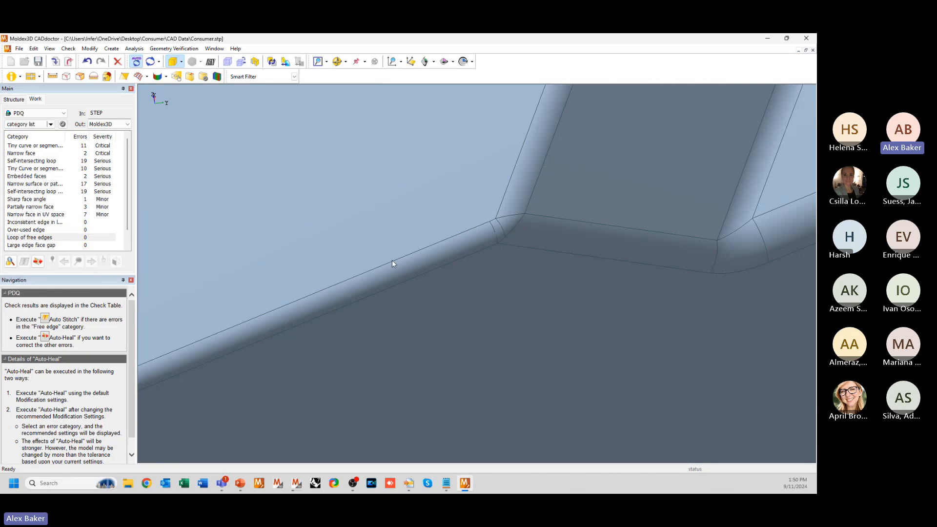
scroll(464, 227, down, 10)
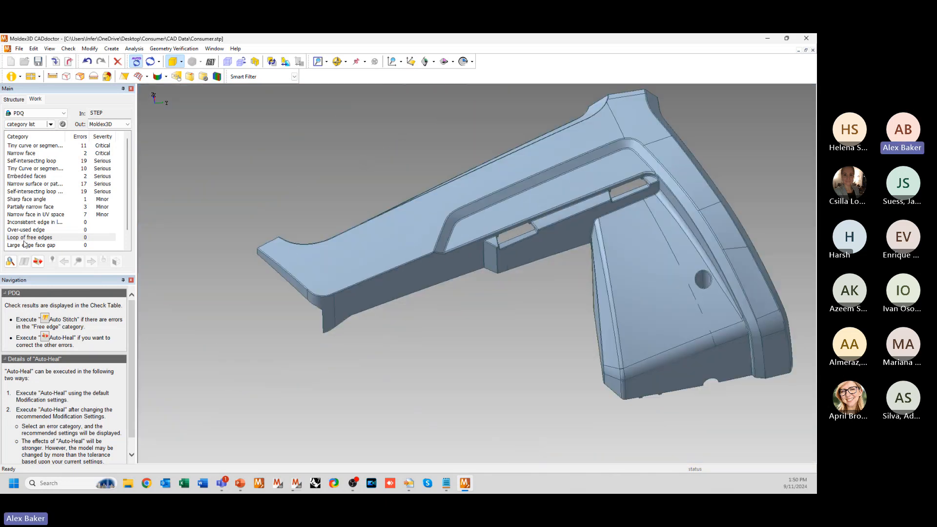
scroll(405, 264, up, 5)
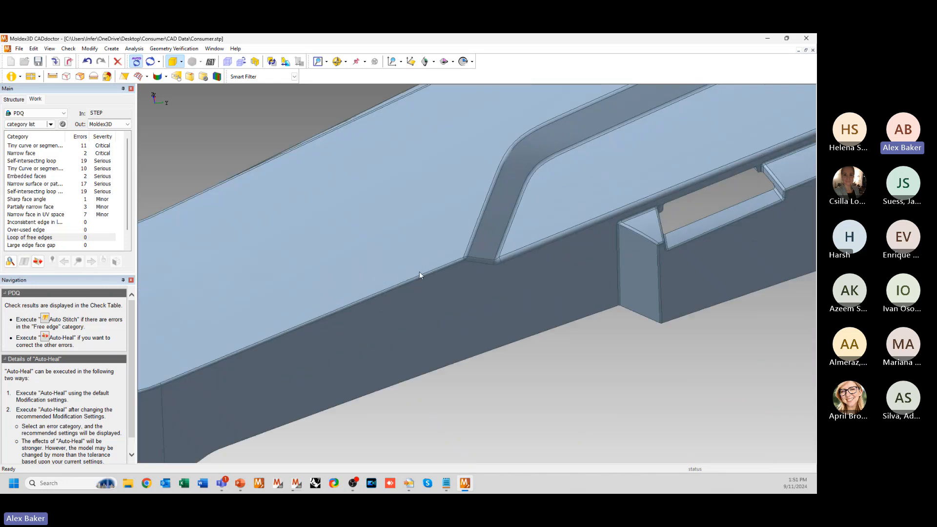
scroll(414, 278, down, 2)
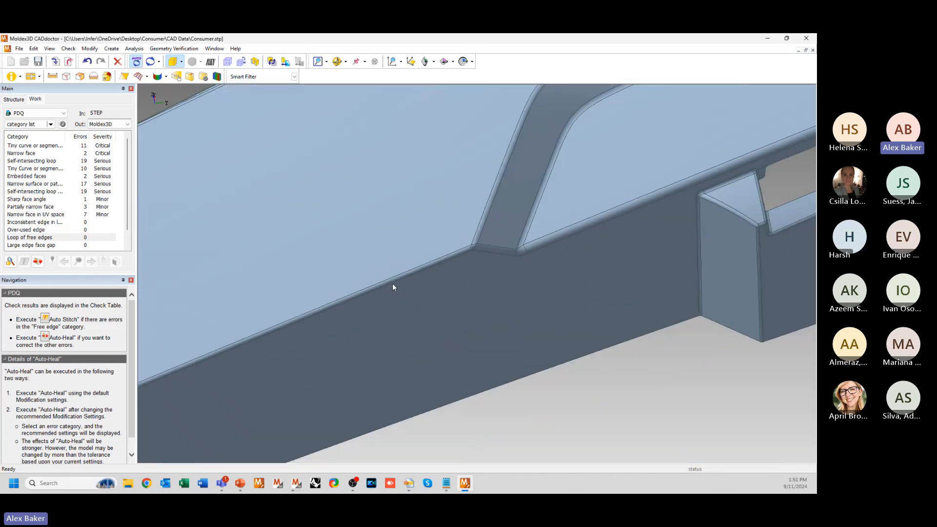
scroll(317, 269, down, 5)
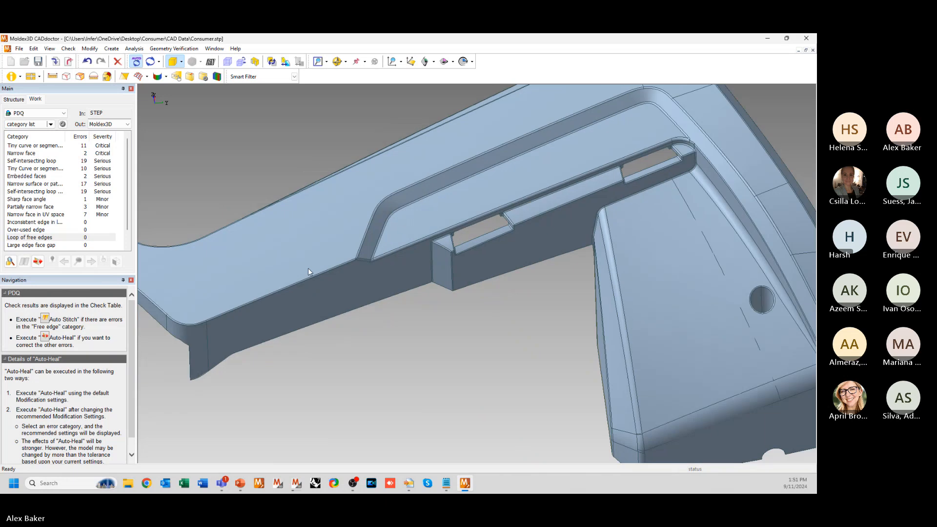
middle_drag(308, 268, 383, 279)
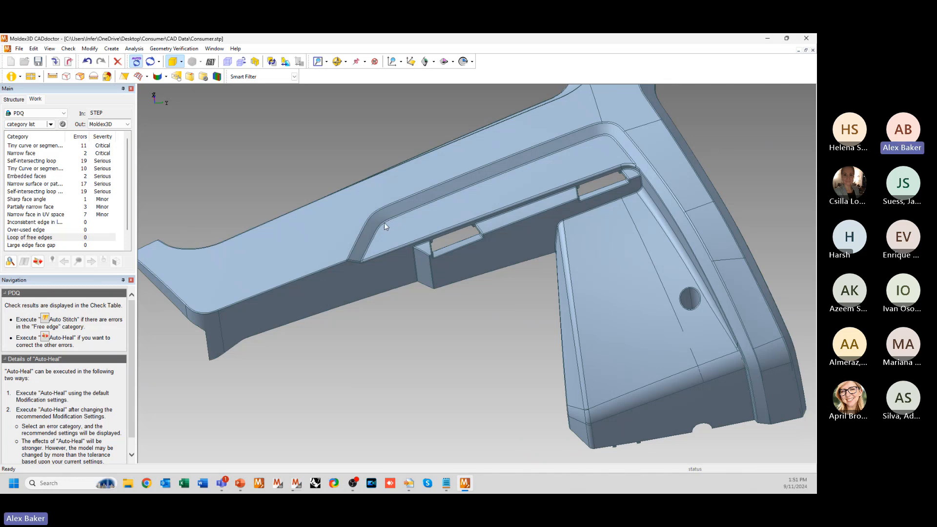
scroll(341, 264, up, 5)
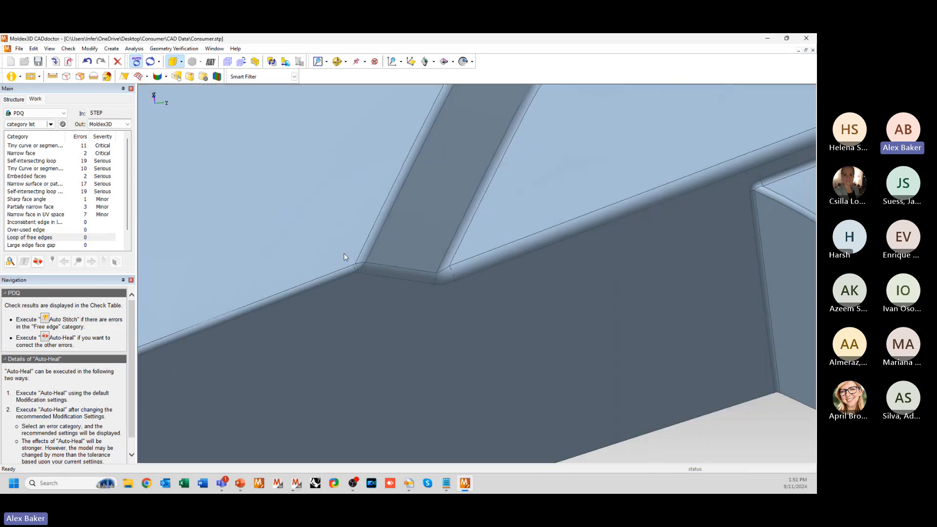
scroll(347, 259, up, 5)
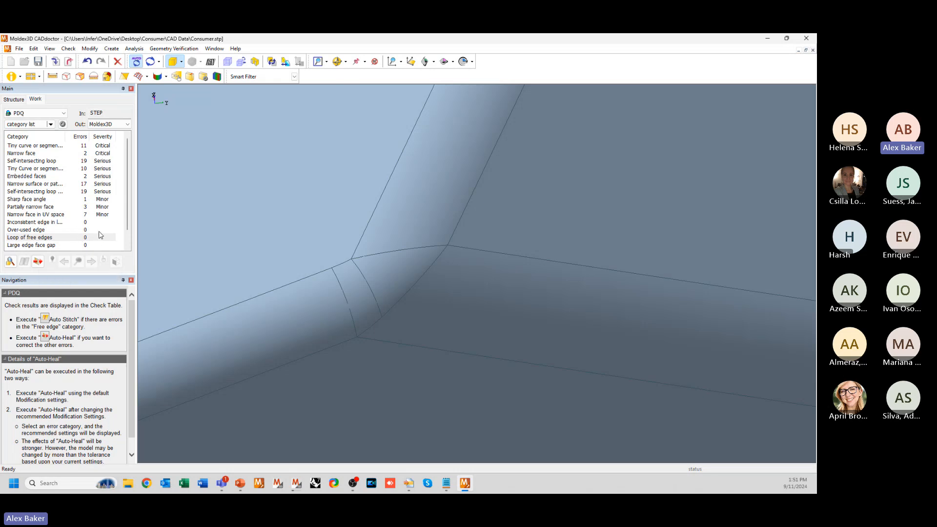
- Auto-heal the part's geometry errors and look over the repaired model
click(38, 263)
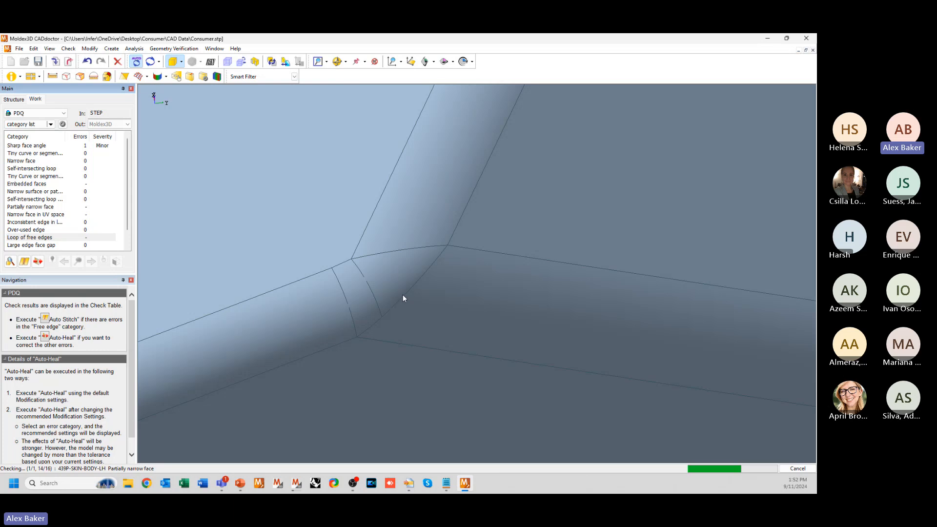
scroll(405, 297, down, 10)
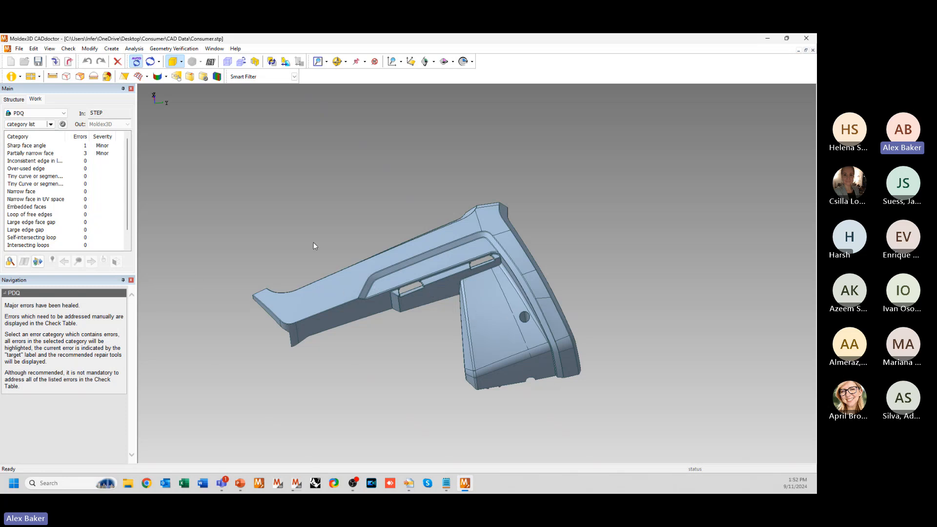
scroll(307, 337, up, 3)
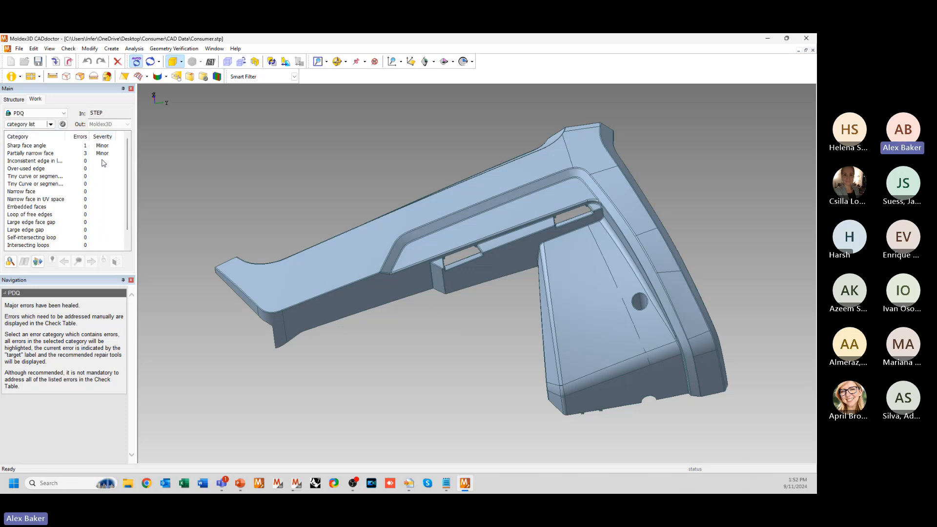
mouse_move(378, 312)
middle_down()
mouse_move(409, 318)
mouse_move(383, 318)
middle_up()
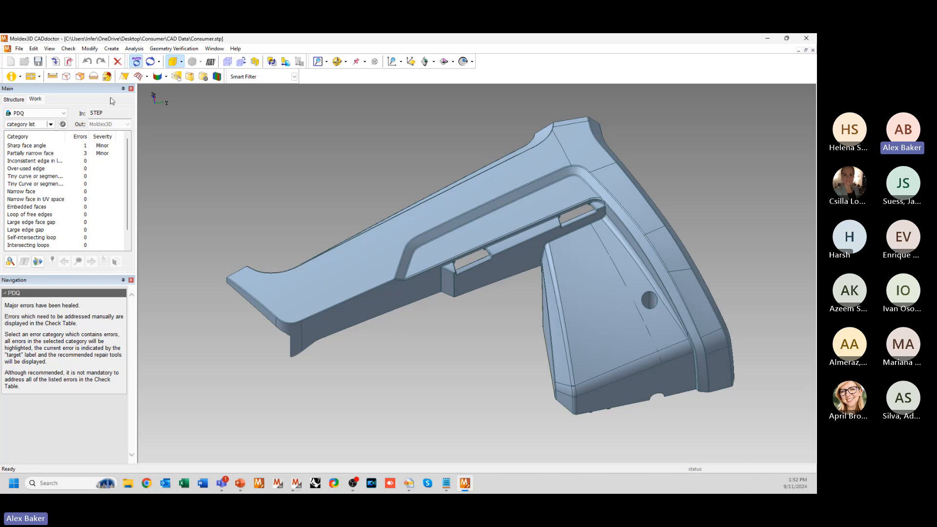
- Export the healed part from CADdoctor back to Moldex3D Studio and look over the returned model
click(69, 62)
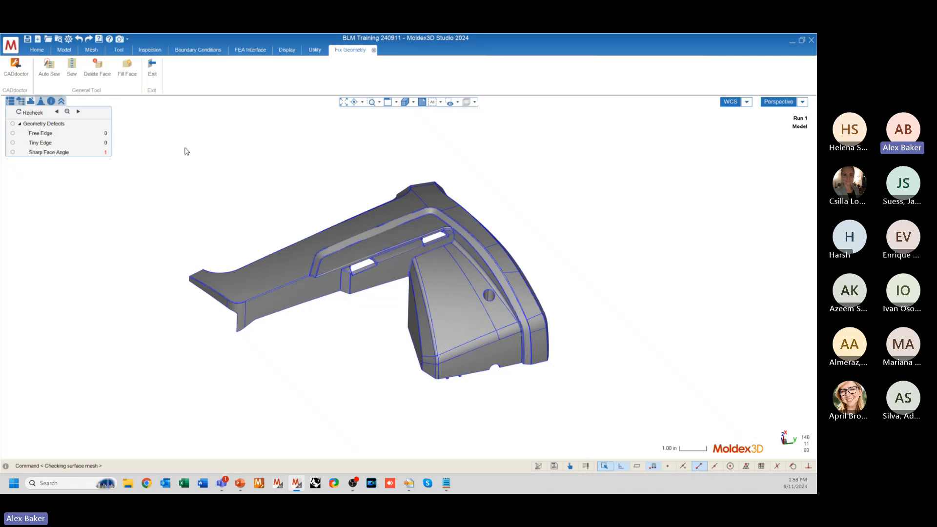
mouse_move(442, 279)
middle_down()
mouse_move(360, 303)
mouse_move(424, 284)
mouse_move(553, 288)
mouse_move(428, 287)
middle_up()
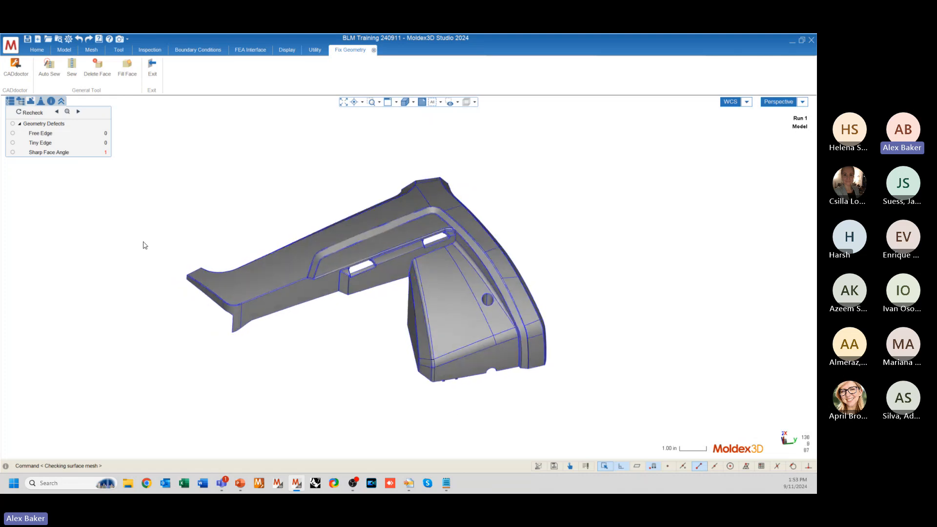
mouse_move(143, 242)
middle_down()
mouse_move(249, 288)
mouse_move(230, 282)
middle_up()
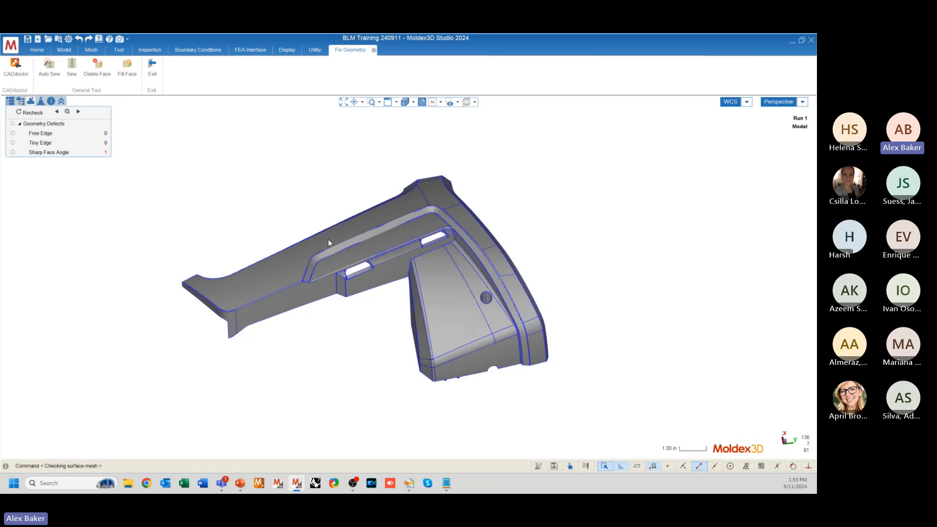
mouse_move(221, 261)
middle_down()
mouse_move(235, 245)
mouse_move(238, 268)
middle_up()
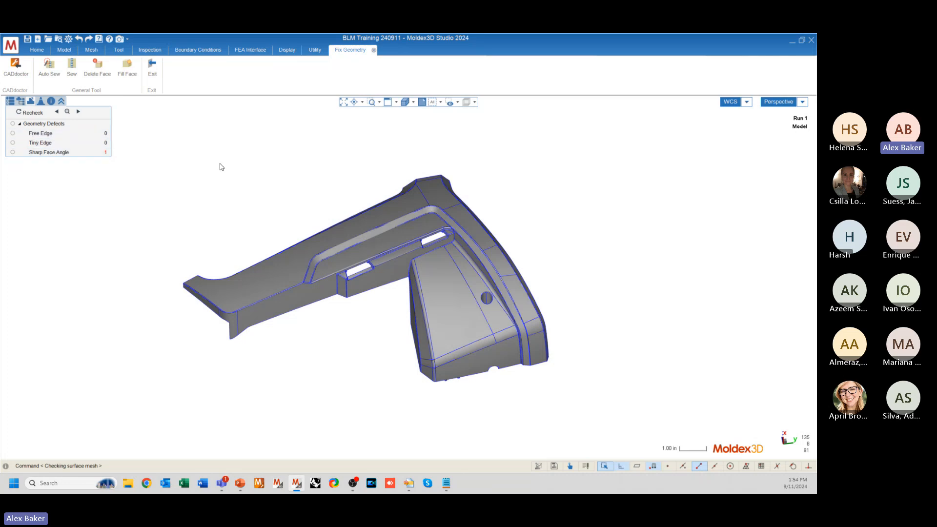
- Examine the returned part's underside, including the screw boss in the corner and the small ribs beside it
scroll(487, 298, up, 3)
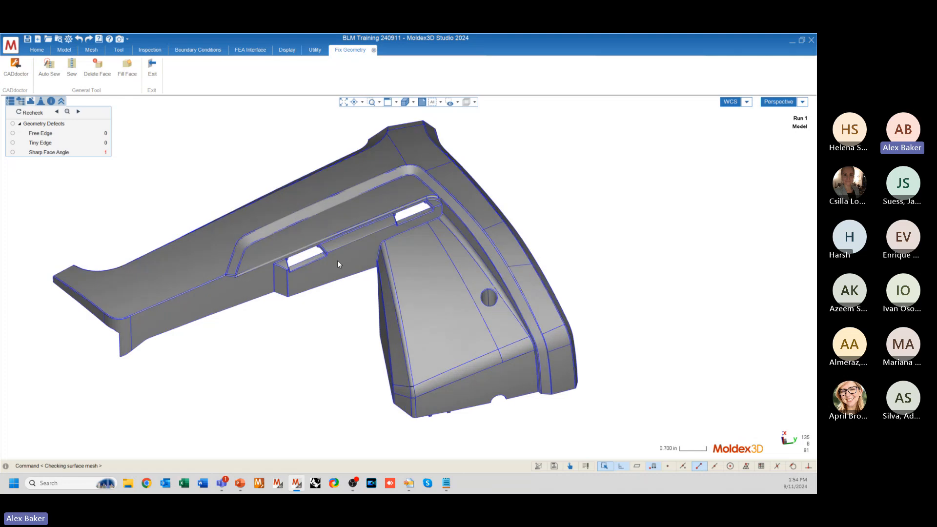
middle_drag(443, 336, 376, 117)
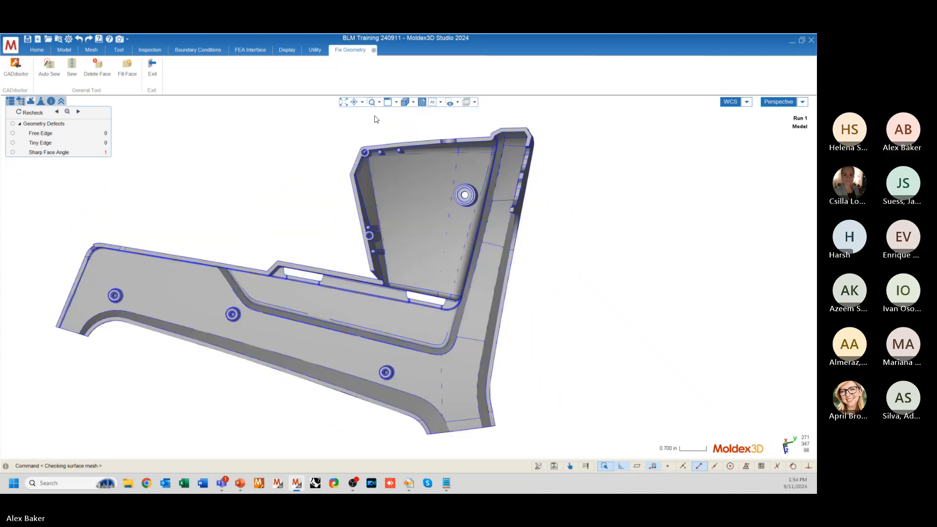
scroll(363, 141, up, 2)
scroll(365, 151, up, 4)
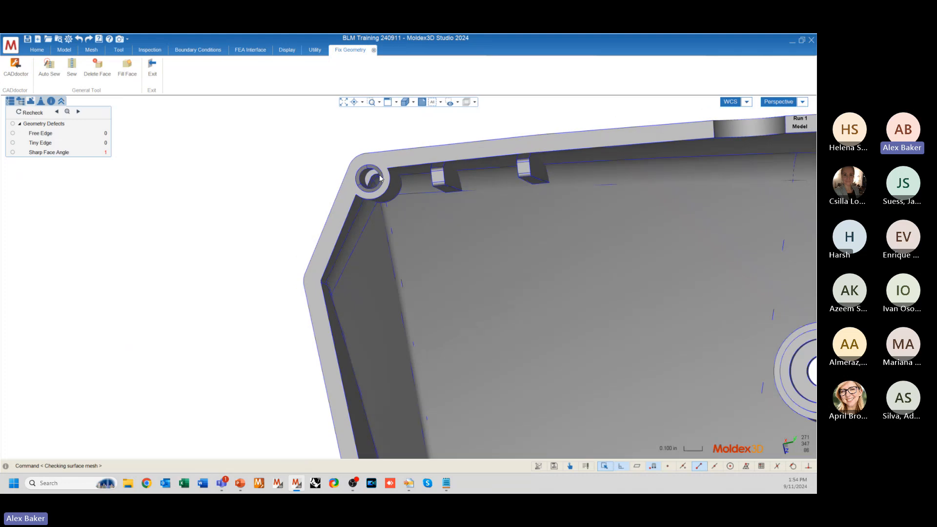
mouse_move(387, 192)
middle_down()
mouse_move(400, 273)
mouse_move(339, 213)
mouse_move(432, 306)
mouse_move(412, 273)
mouse_move(245, 209)
mouse_move(429, 281)
mouse_move(370, 270)
middle_up()
scroll(400, 276, up, 4)
scroll(393, 251, down, 6)
middle_drag(305, 299, 347, 303)
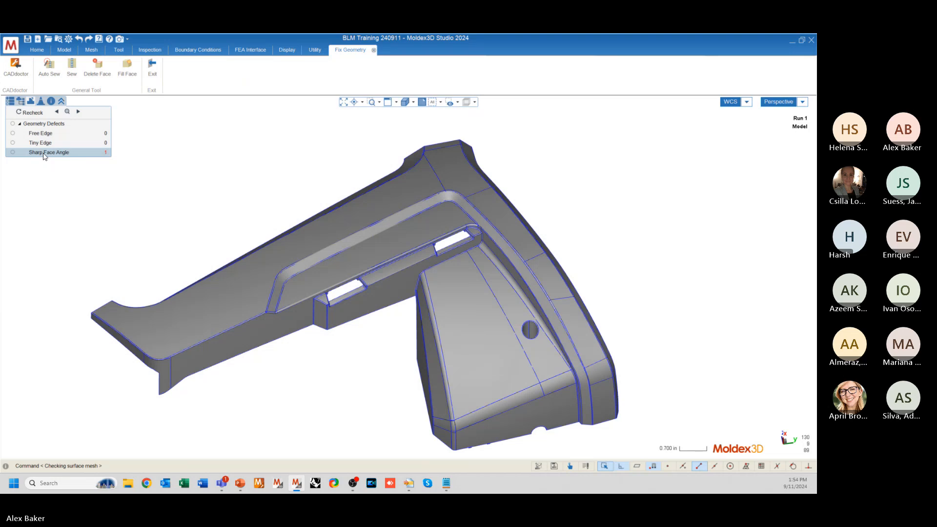
- Show the Sharp Face Angle defect on the model and examine the flagged edge up close beside the inner corner
click(13, 152)
middle_drag(435, 340, 468, 296)
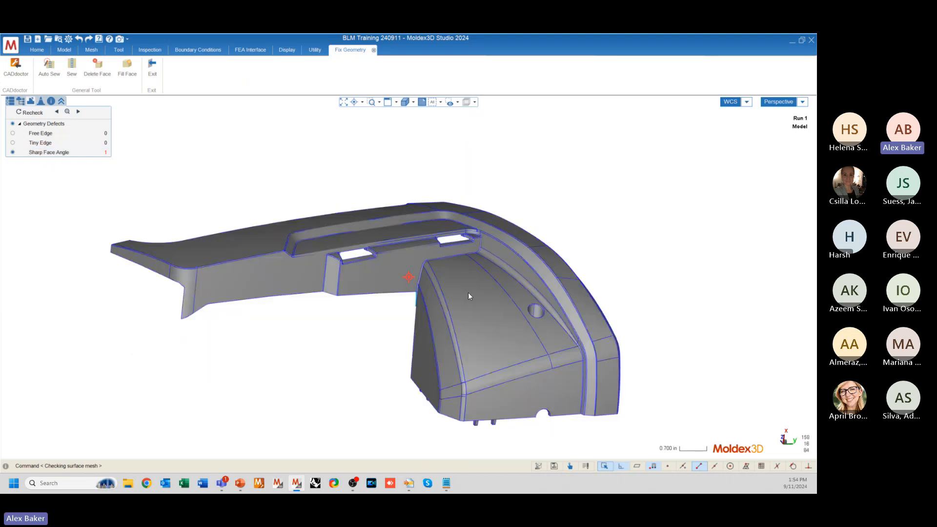
scroll(468, 295, up, 10)
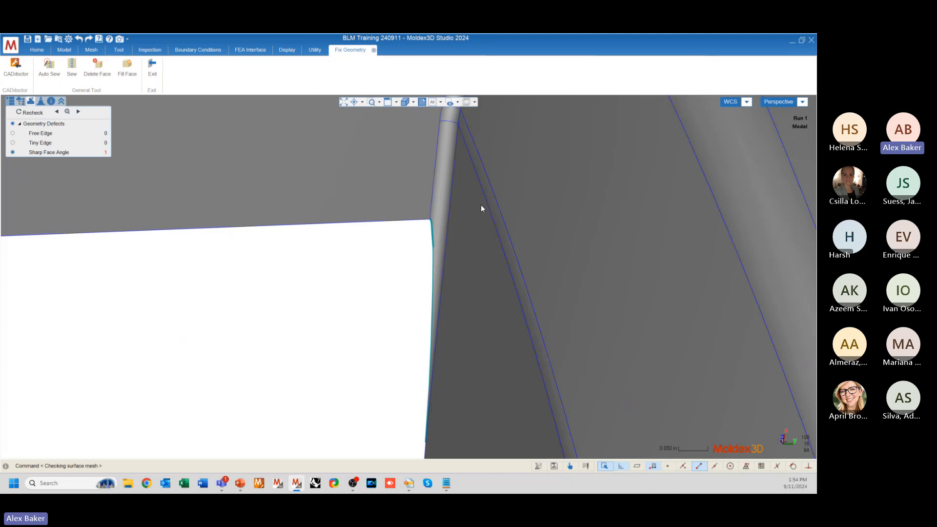
mouse_move(410, 277)
middle_down()
mouse_move(567, 232)
mouse_move(318, 299)
mouse_move(481, 309)
mouse_move(276, 315)
middle_up()
scroll(526, 177, up, 4)
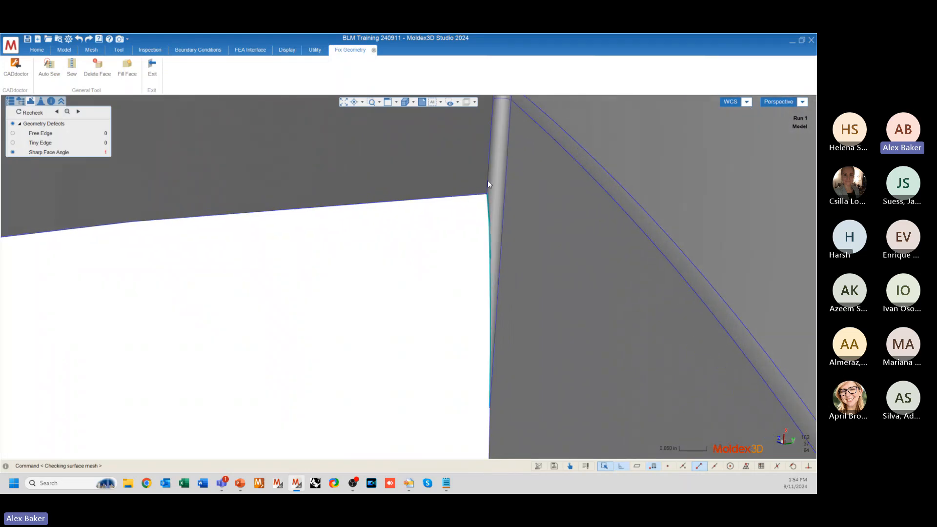
scroll(495, 219, up, 2)
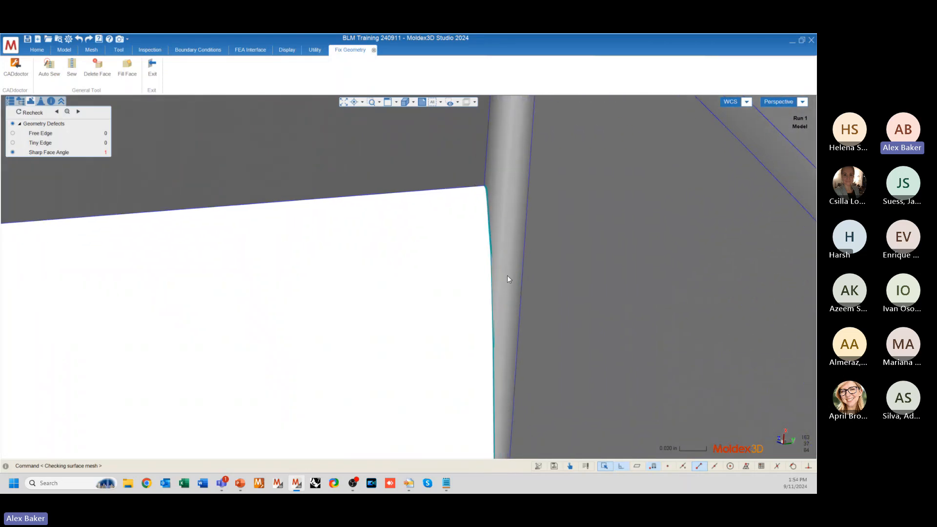
scroll(442, 288, down, 5)
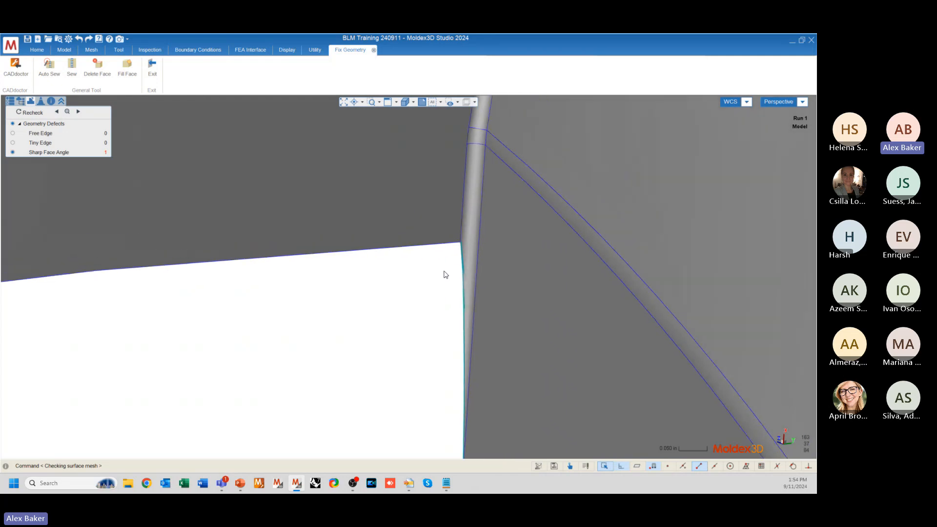
scroll(435, 269, down, 8)
middle_drag(409, 277, 458, 241)
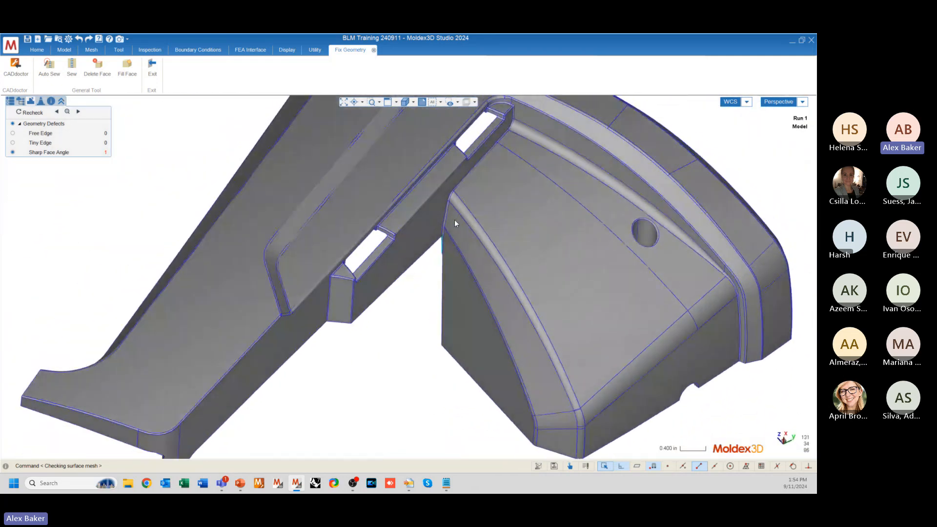
scroll(455, 223, up, 11)
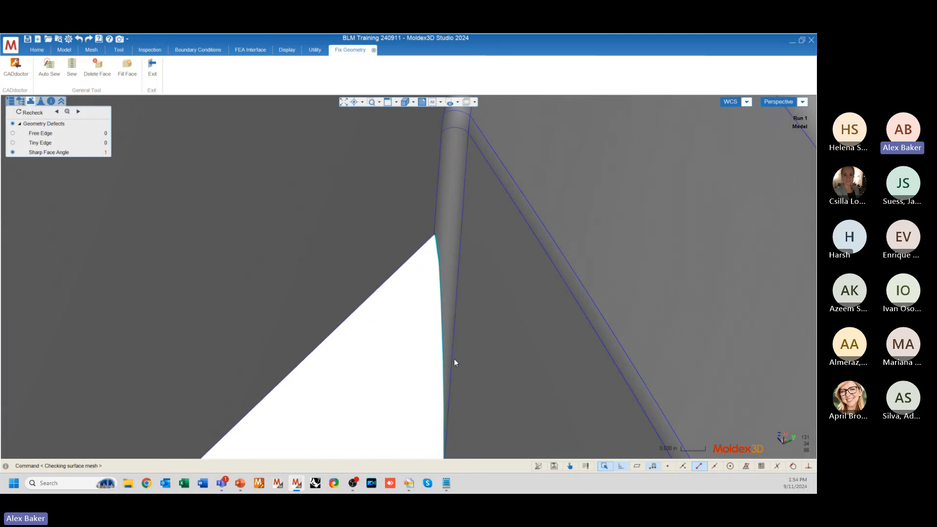
scroll(450, 221, down, 10)
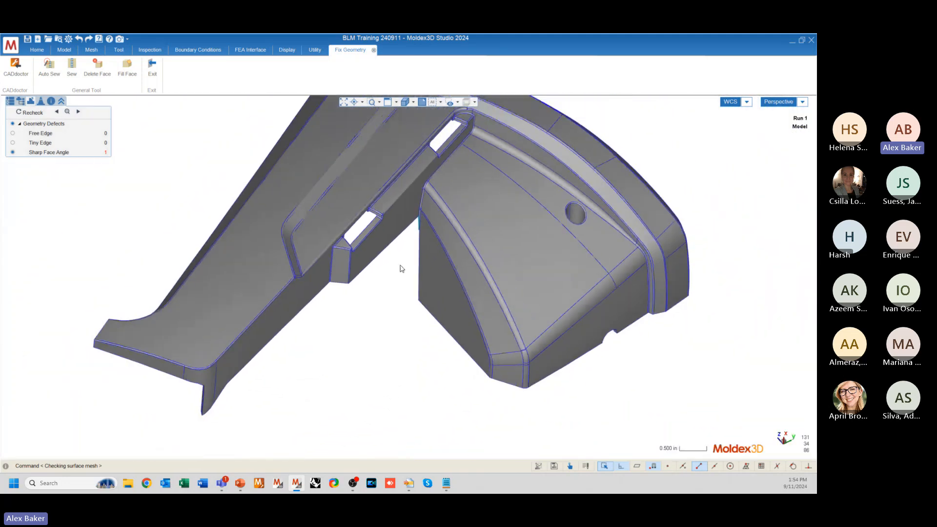
middle_drag(408, 276, 296, 273)
scroll(220, 336, down, 1)
scroll(351, 261, up, 1)
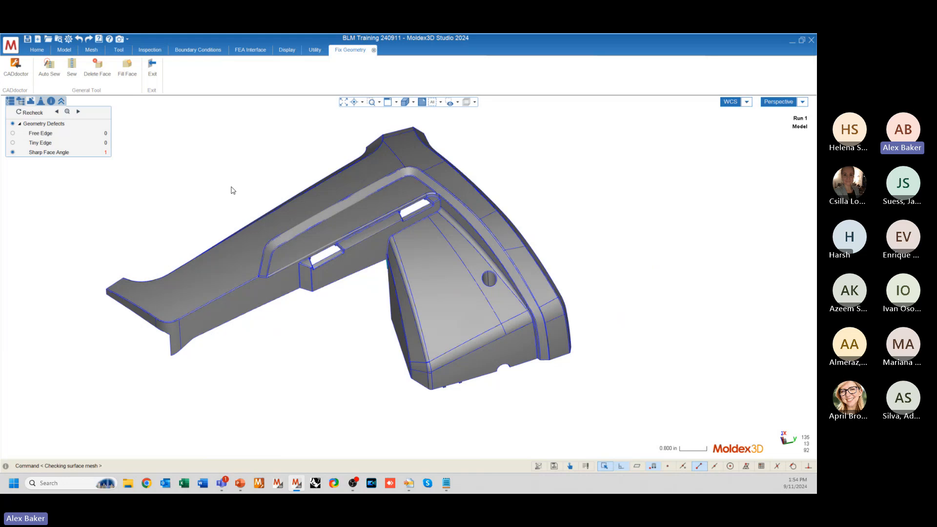
- Exit the Fix Geometry environment and return to model setup with the whole part in view
click(153, 73)
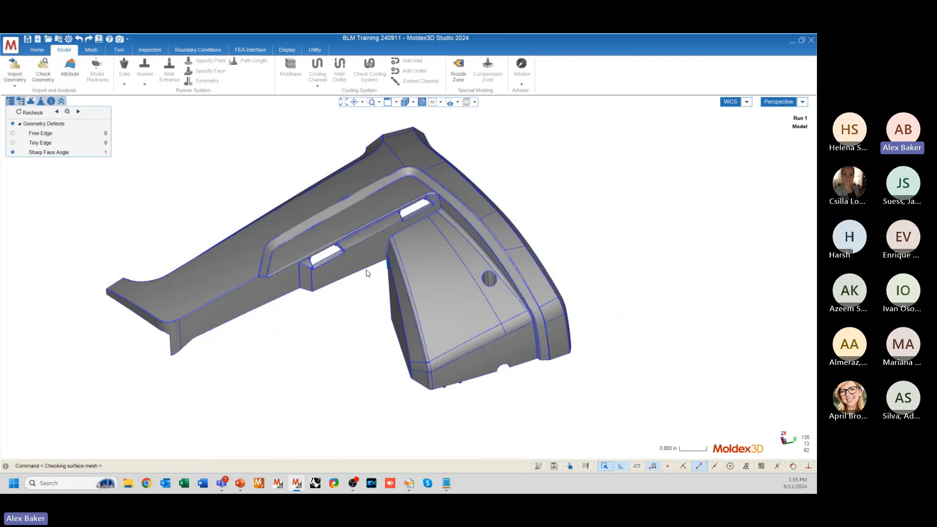
mouse_move(385, 254)
middle_down()
mouse_move(394, 239)
mouse_move(390, 253)
middle_up()
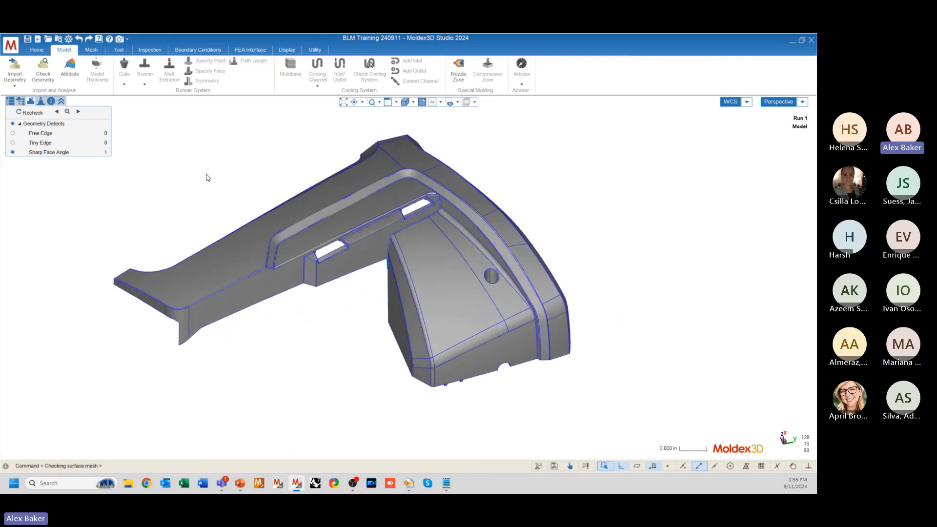
scroll(189, 194, up, 3)
scroll(205, 365, down, 2)
mouse_move(221, 381)
middle_down()
mouse_move(371, 357)
mouse_move(178, 361)
mouse_move(192, 374)
mouse_move(203, 351)
mouse_move(176, 363)
middle_up()
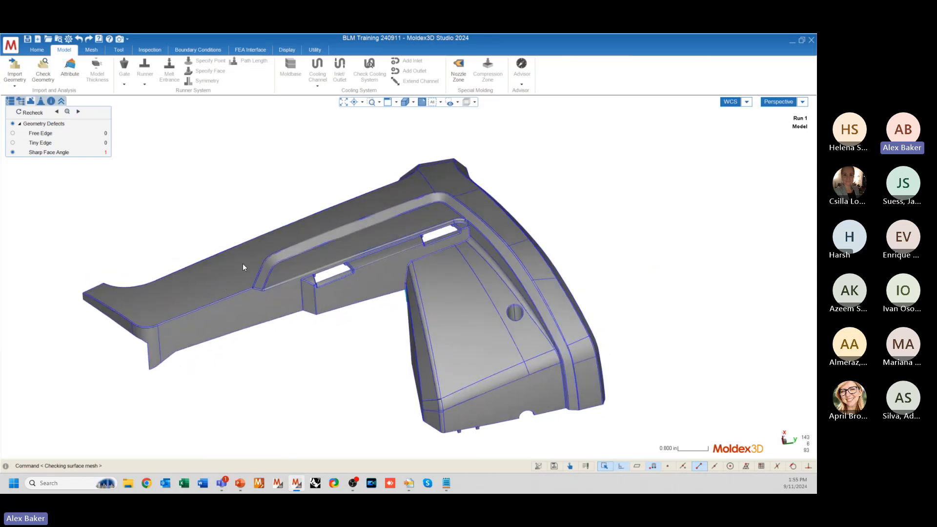
middle_drag(243, 267, 262, 278)
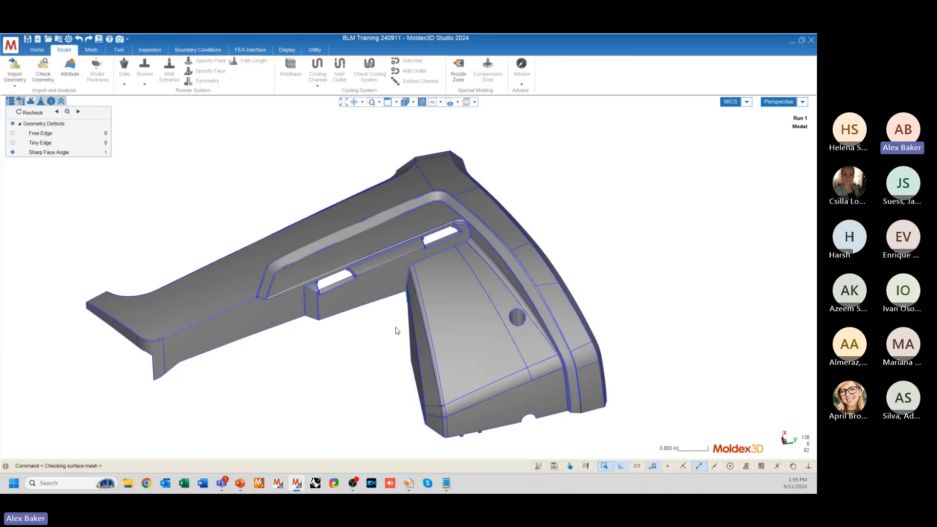
- Assign the Part attribute to the imported body with the Attribute Wizard
click(70, 74)
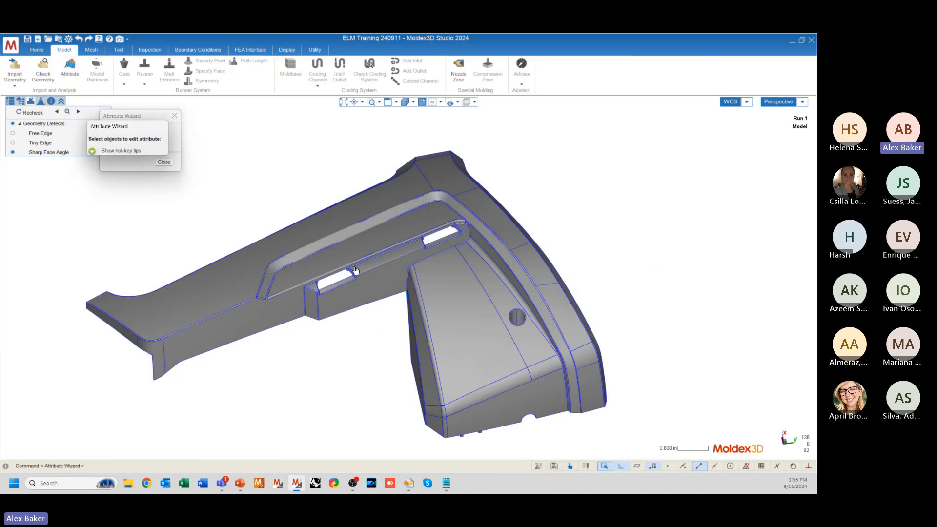
click(389, 247)
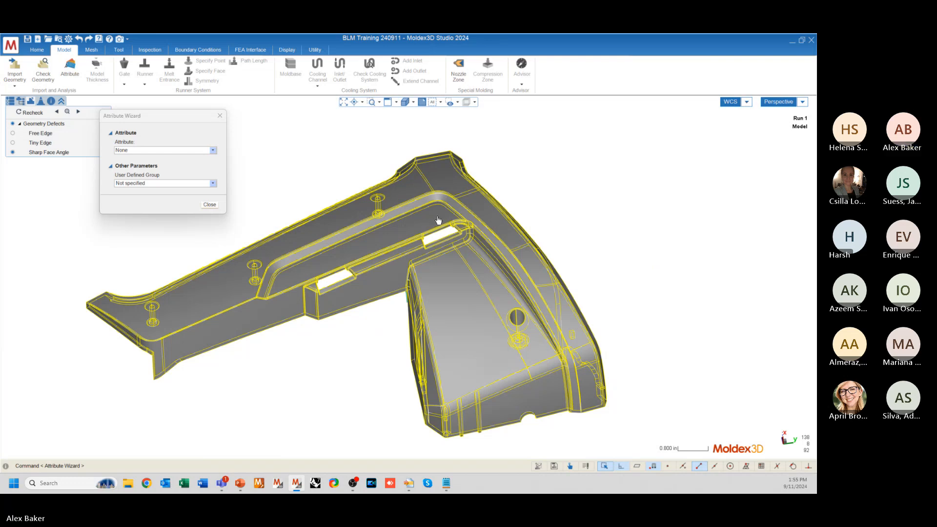
drag(144, 119, 221, 116)
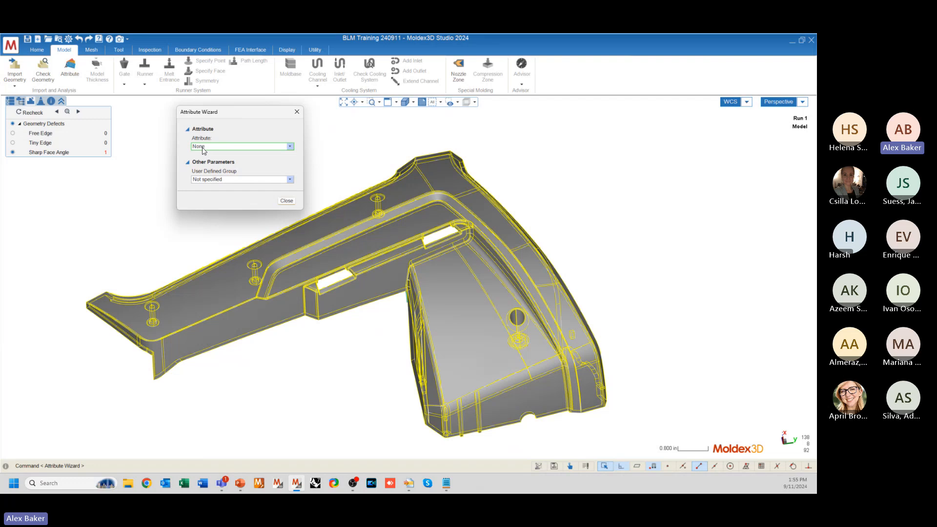
click(203, 148)
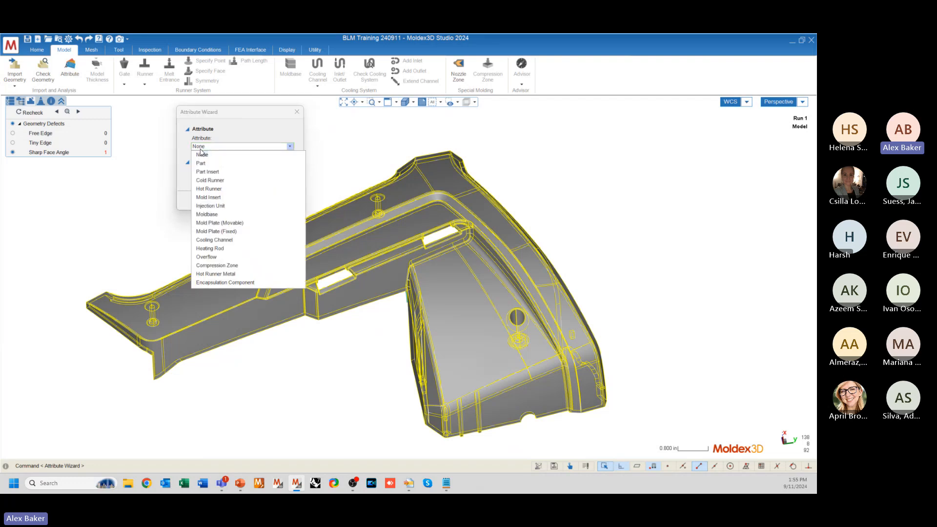
click(202, 164)
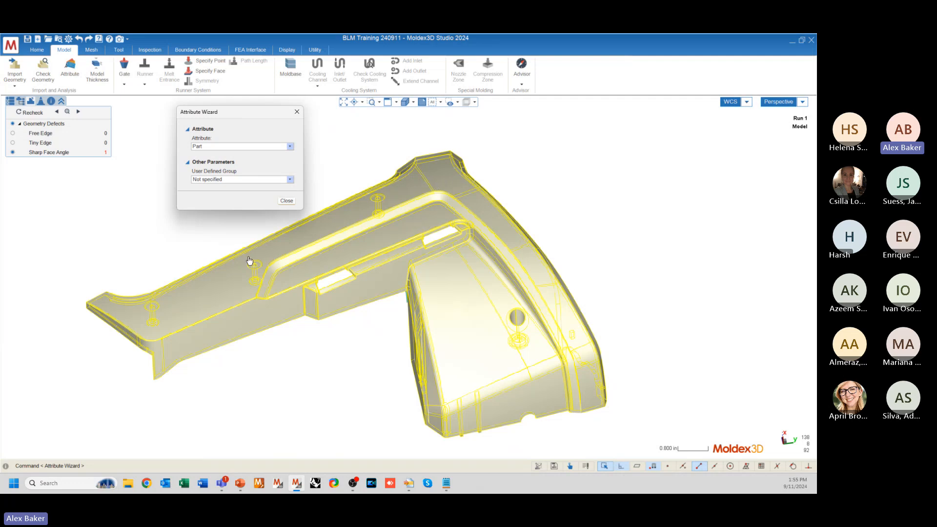
- Try the Part Insert and Cold Runner attributes on the body, and set its attribute back to Part
click(201, 147)
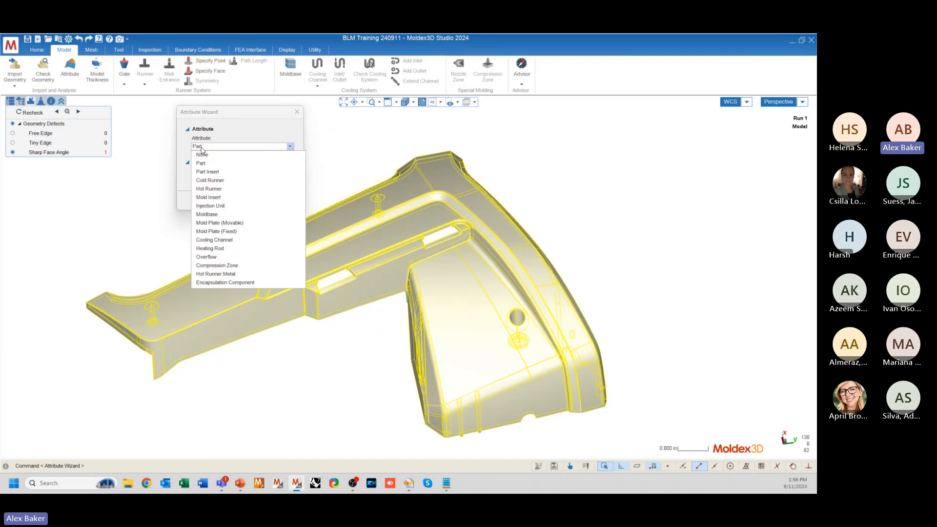
click(206, 173)
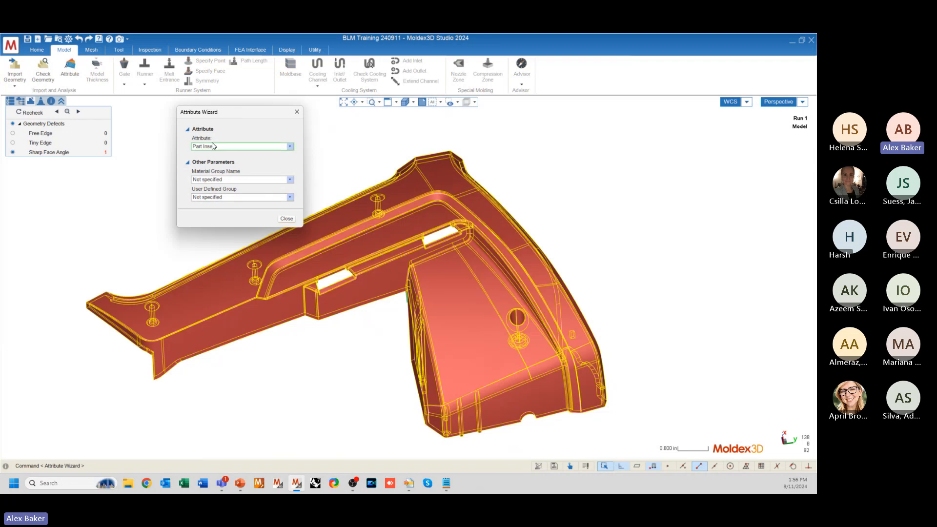
click(211, 147)
click(210, 180)
click(211, 146)
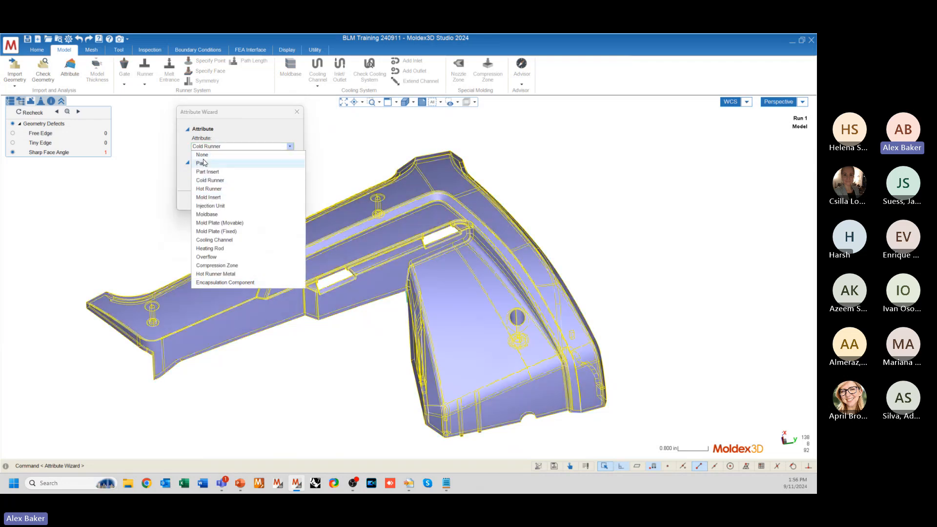
click(204, 164)
mouse_move(396, 213)
middle_down()
mouse_move(409, 217)
mouse_move(399, 201)
mouse_move(397, 212)
middle_up()
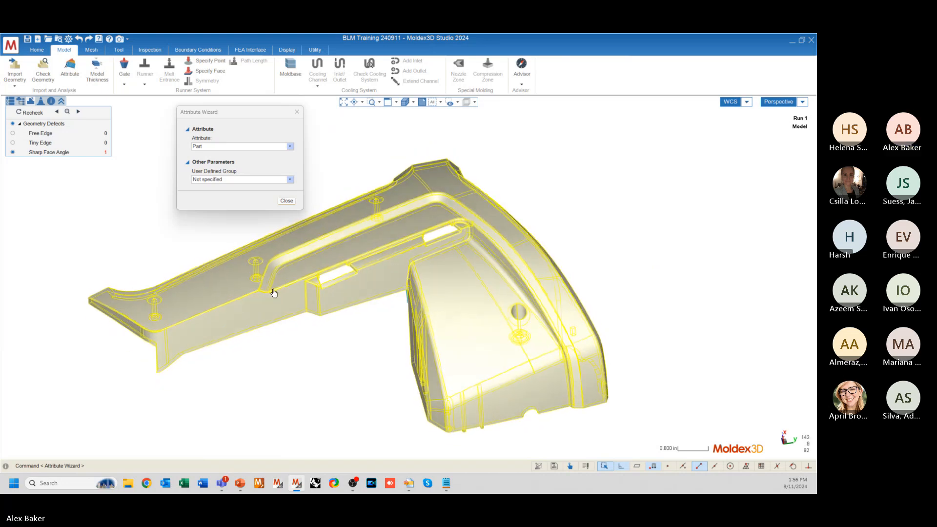
middle_drag(327, 361, 337, 362)
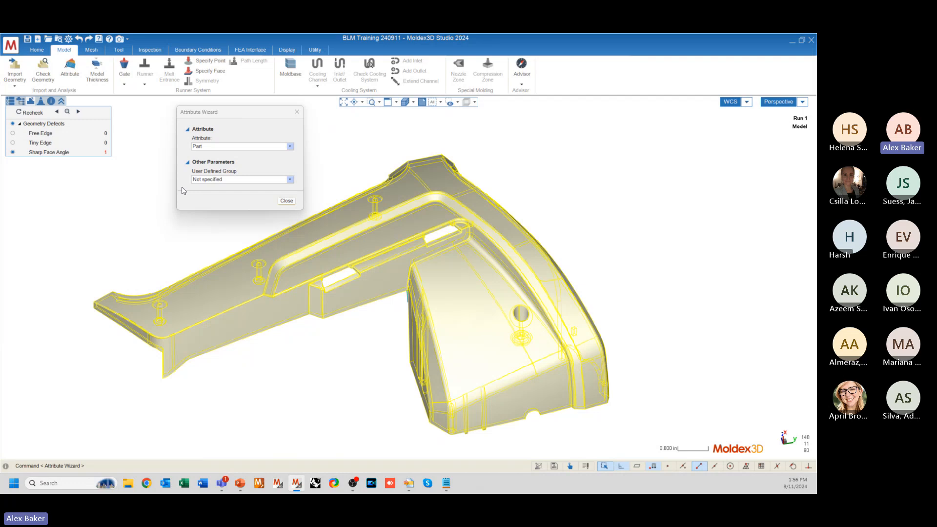
- Show the Part group in the model tree and check the User Defined Group options before closing the Attribute Wizard
click(14, 103)
click(28, 125)
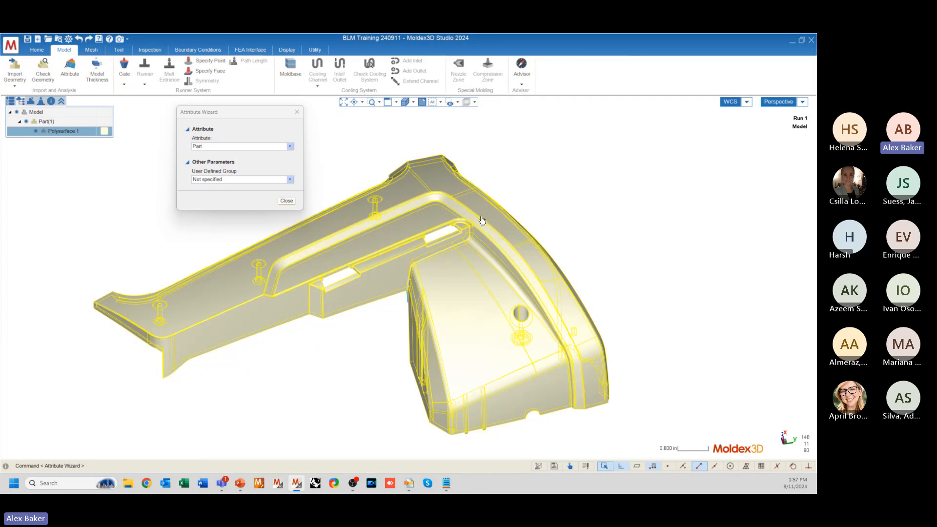
click(218, 180)
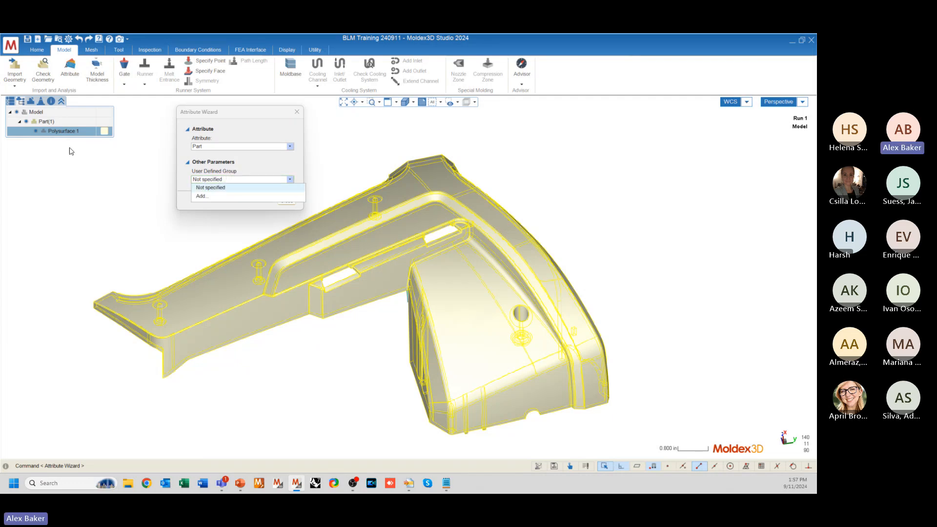
click(293, 168)
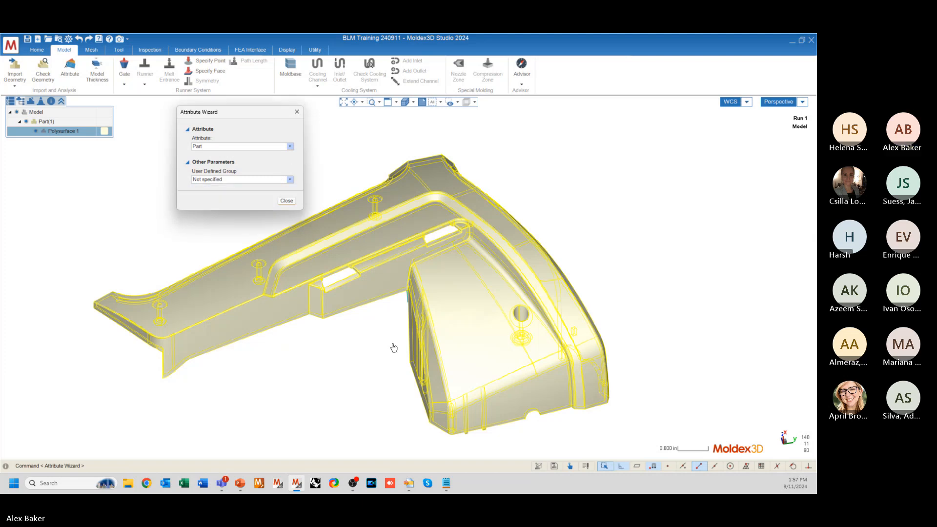
middle_drag(391, 347, 278, 279)
scroll(507, 339, down, 2)
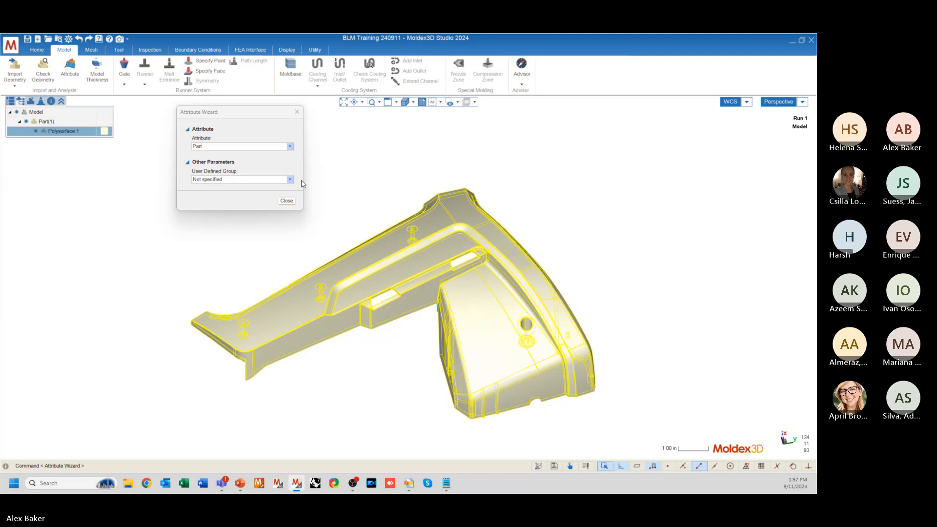
click(288, 201)
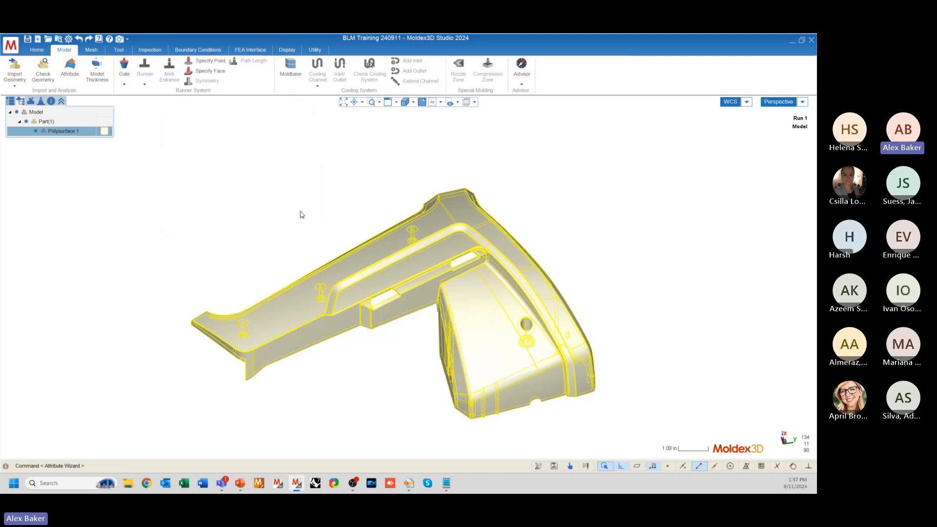
- Run the Model Thickness analysis on the part and look over the colored thickness plot
mouse_move(383, 229)
middle_down()
mouse_move(218, 145)
mouse_move(341, 310)
mouse_move(383, 301)
mouse_move(406, 272)
middle_up()
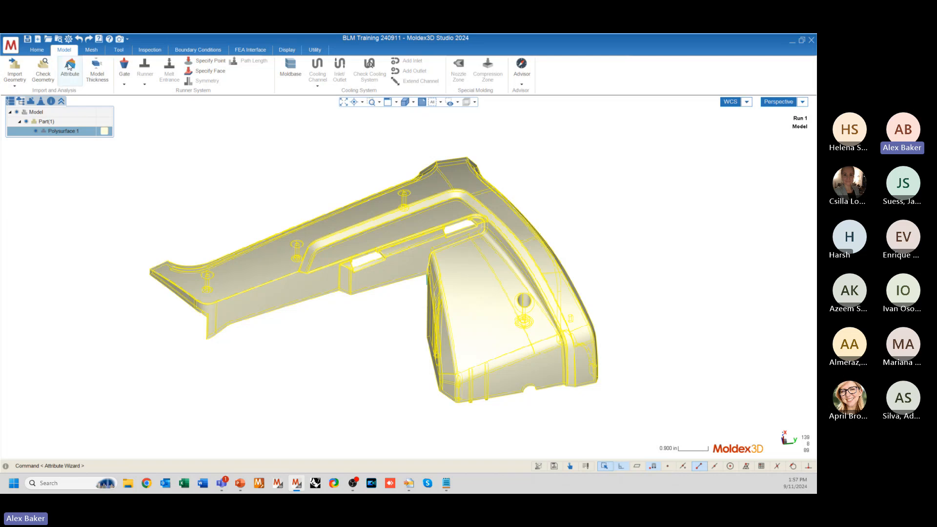
click(98, 69)
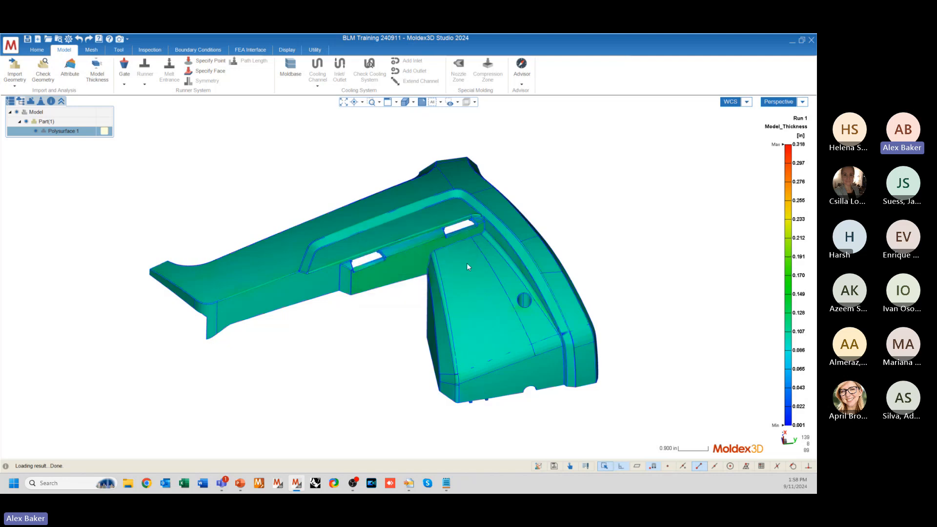
mouse_move(408, 276)
middle_down()
mouse_move(570, 272)
mouse_move(136, 146)
mouse_move(82, 116)
mouse_move(396, 237)
mouse_move(422, 256)
mouse_move(369, 257)
middle_up()
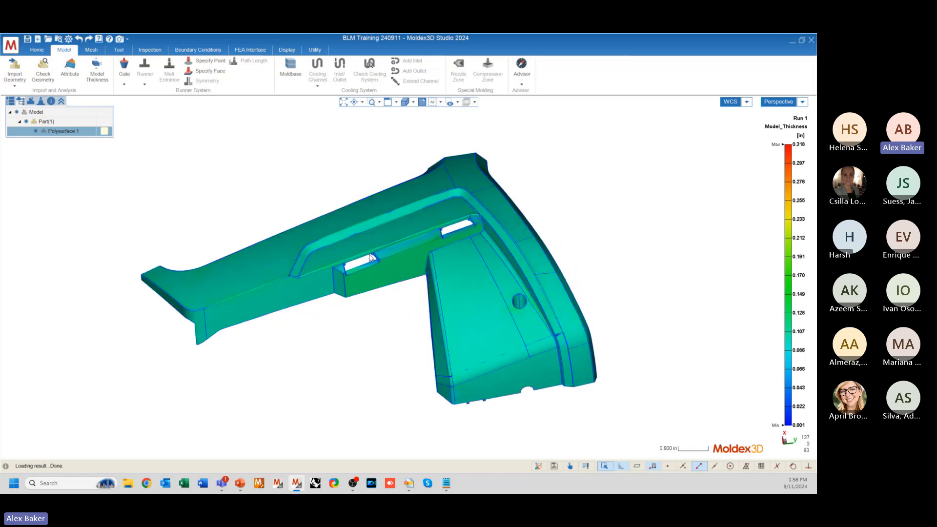
- Set the design unit to Millimeters (mm) and the simulation units to Metric (cgs) in the preferences
mouse_move(508, 215)
middle_down()
mouse_move(342, 209)
mouse_move(377, 263)
mouse_move(476, 276)
middle_up()
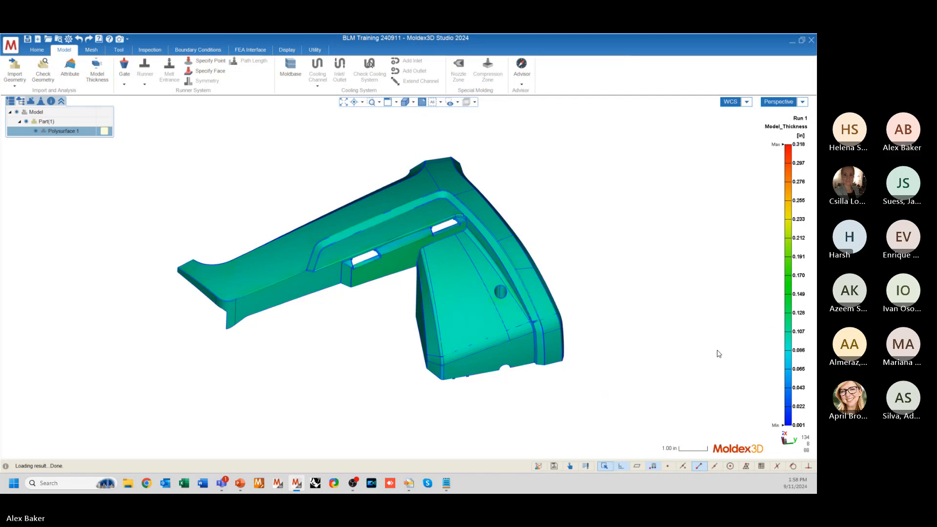
mouse_move(575, 330)
middle_down()
mouse_move(389, 301)
mouse_move(502, 305)
mouse_move(560, 328)
middle_up()
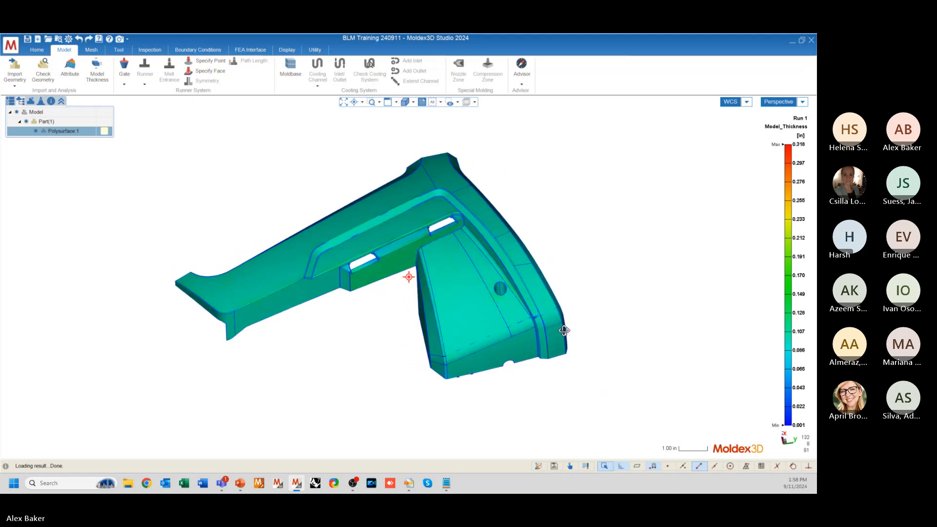
mouse_move(806, 142)
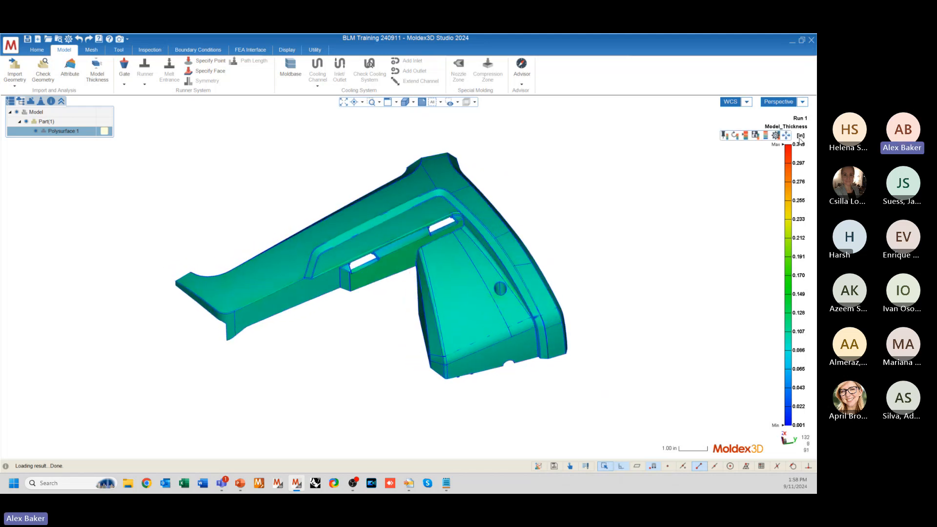
click(68, 39)
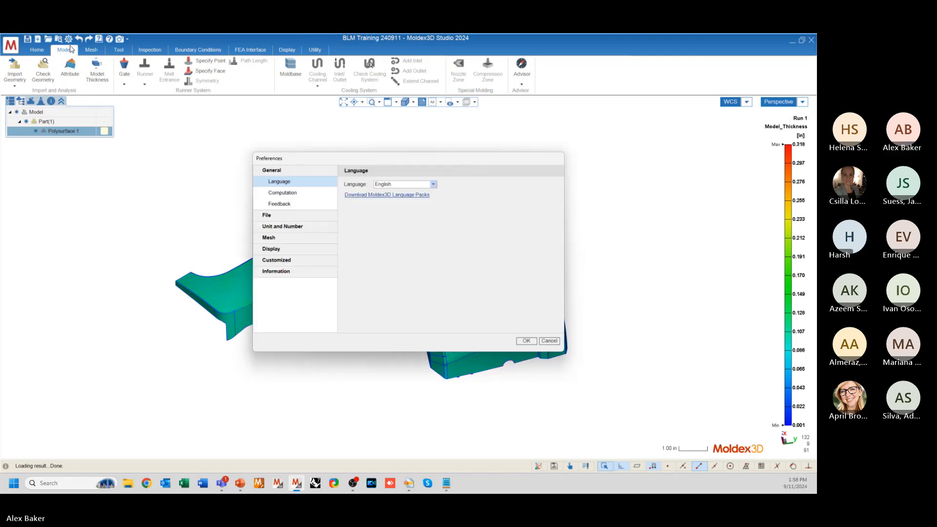
click(280, 228)
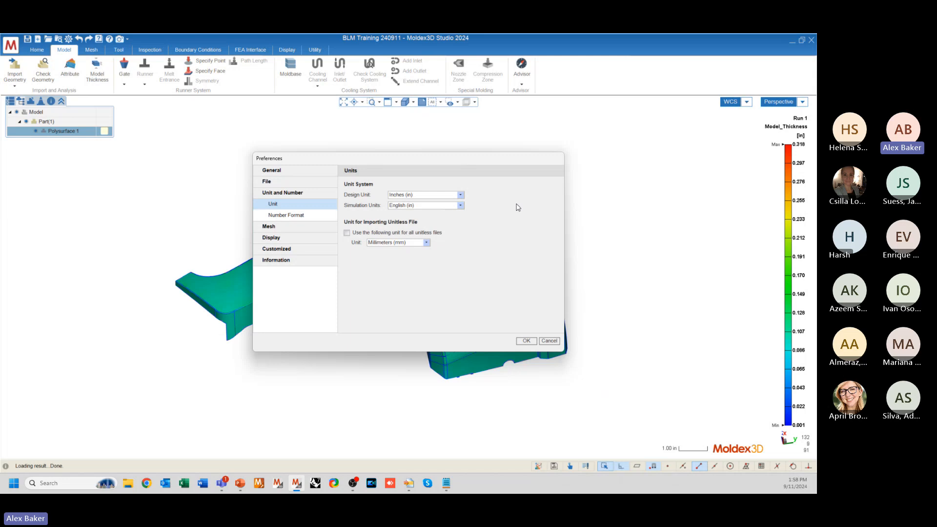
click(460, 195)
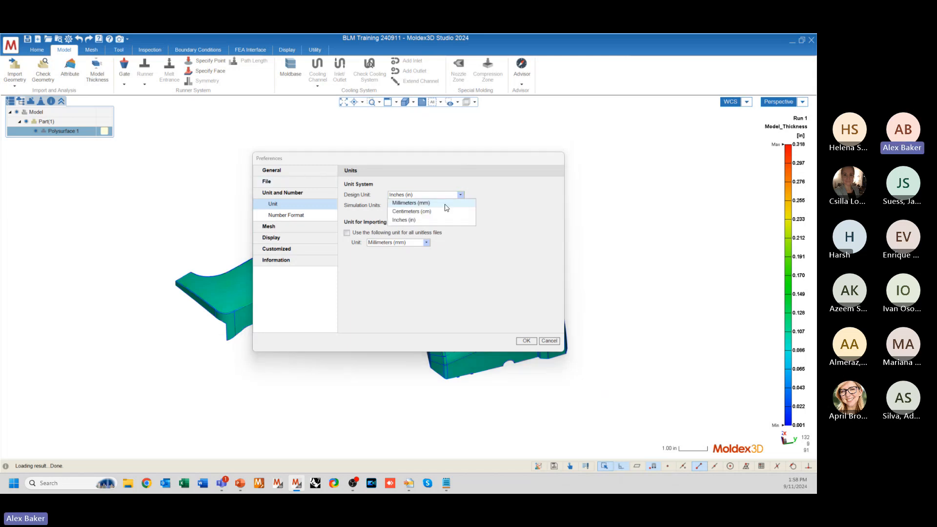
click(405, 203)
click(460, 205)
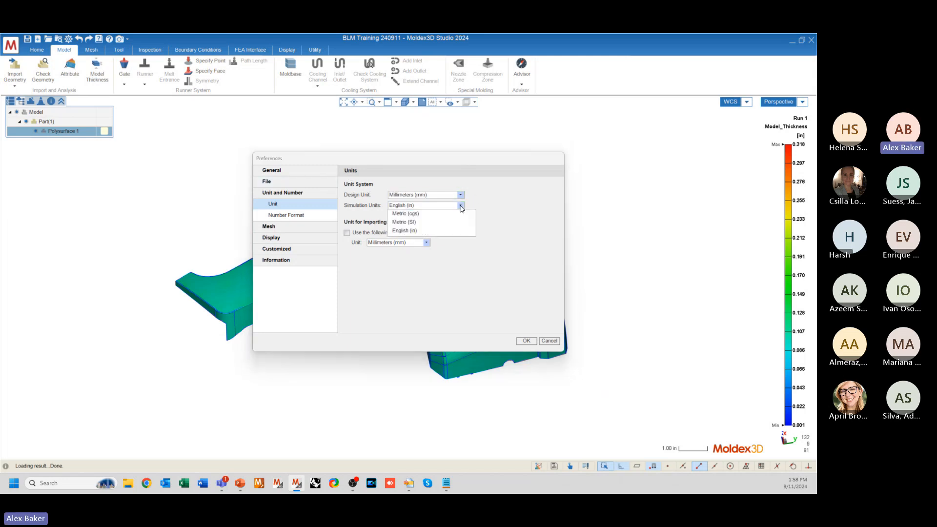
click(410, 215)
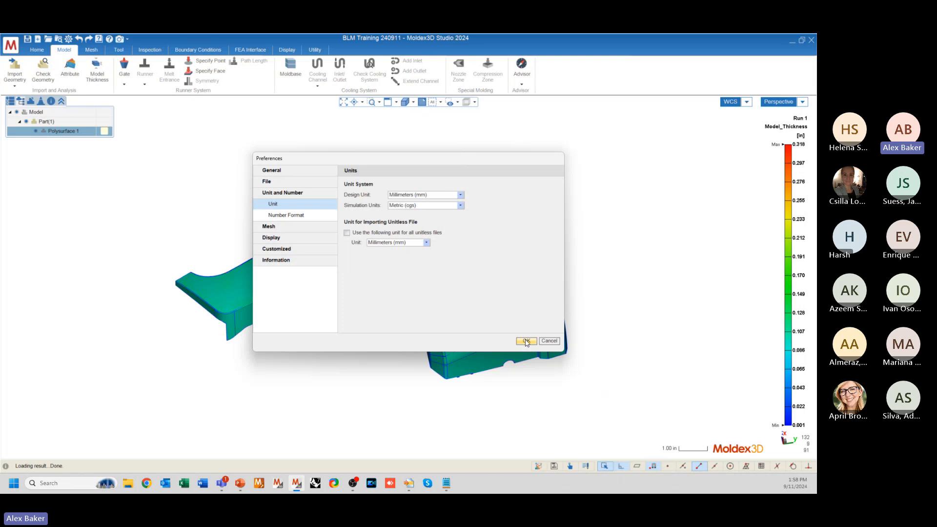
click(527, 341)
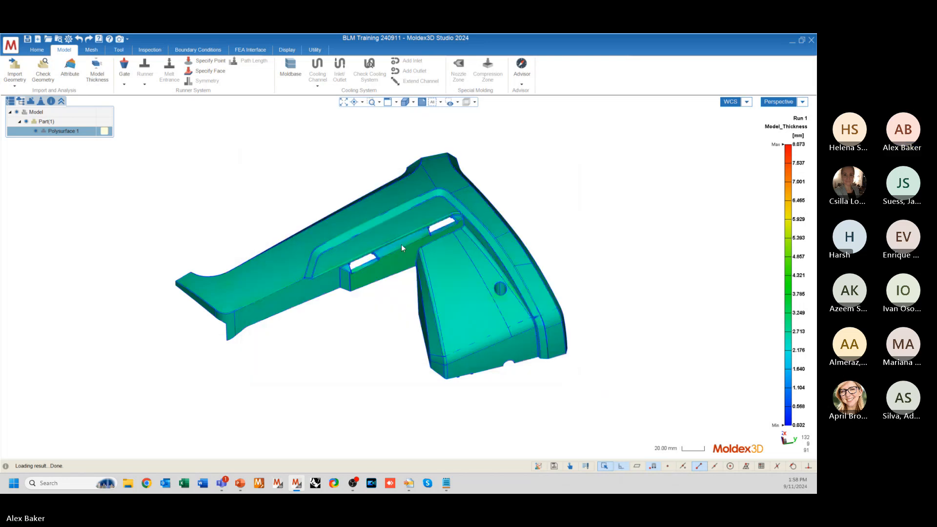
- Examine the thickness plot in millimetres over the whole part and around the two slots
mouse_move(380, 328)
middle_down()
mouse_move(408, 305)
mouse_move(377, 301)
mouse_move(506, 318)
middle_up()
mouse_move(798, 143)
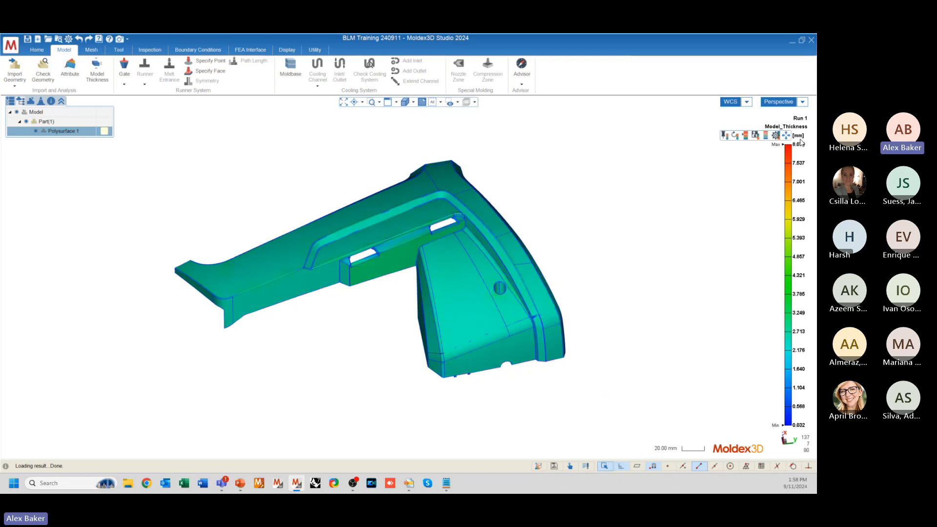
middle_drag(508, 261, 505, 252)
scroll(304, 283, up, 3)
middle_drag(518, 287, 523, 308)
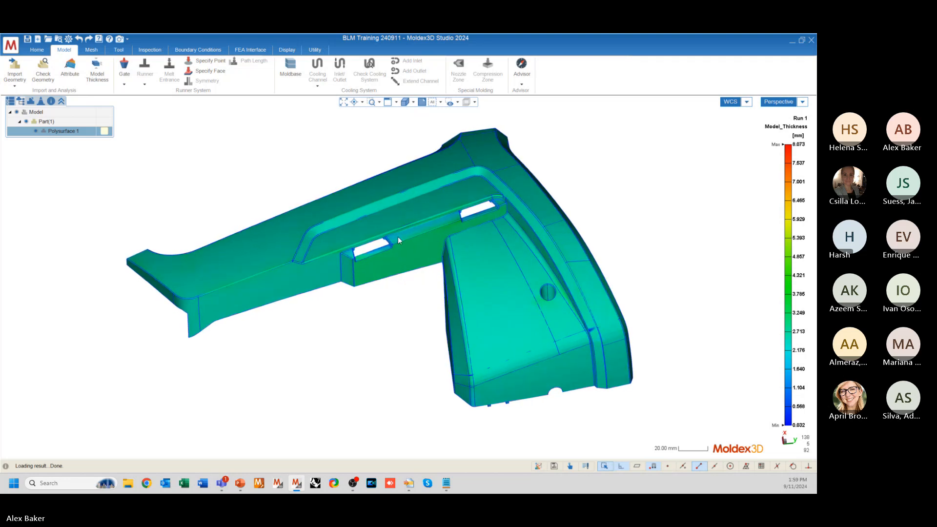
mouse_move(390, 252)
middle_down()
mouse_move(368, 293)
mouse_move(192, 299)
mouse_move(360, 288)
mouse_move(438, 301)
mouse_move(395, 307)
mouse_move(423, 291)
mouse_move(372, 299)
mouse_move(372, 288)
mouse_move(408, 287)
mouse_move(437, 309)
middle_up()
scroll(390, 263, up, 4)
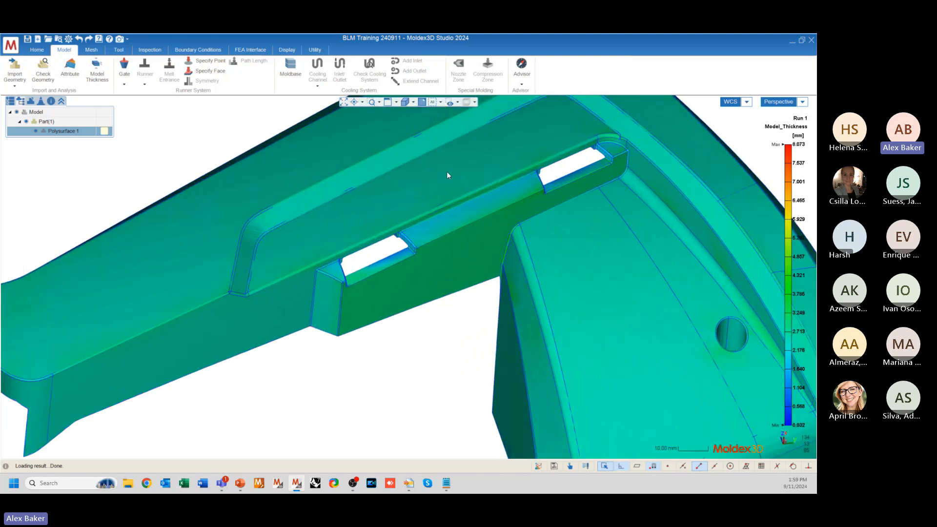
scroll(416, 255, down, 5)
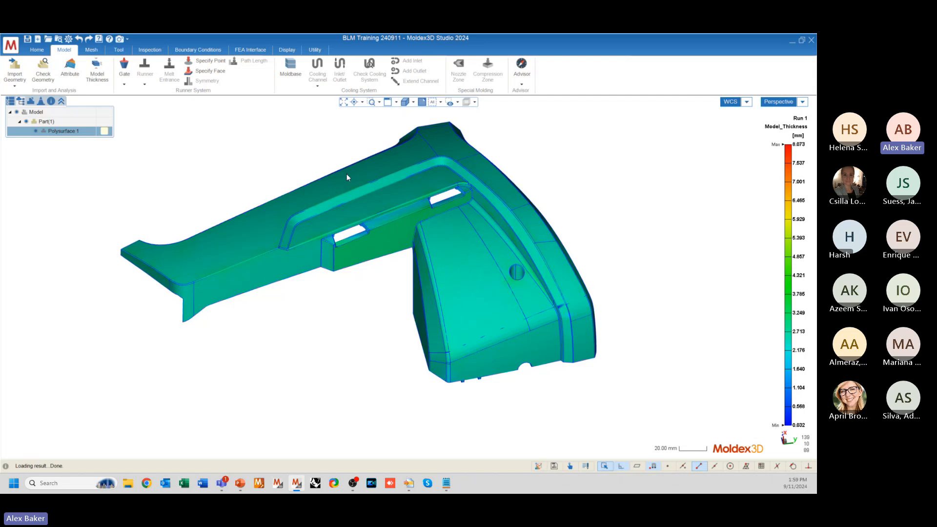
scroll(244, 150, up, 2)
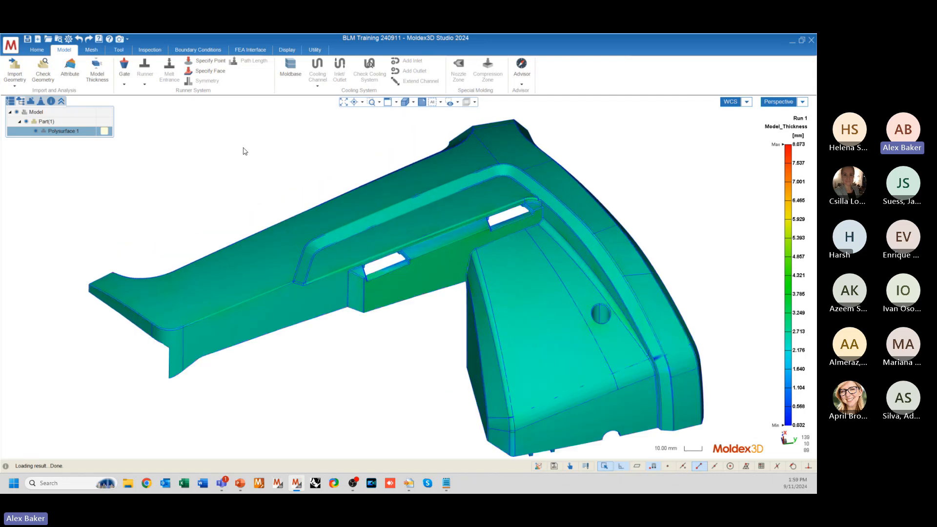
scroll(572, 275, down, 2)
middle_drag(537, 288, 522, 299)
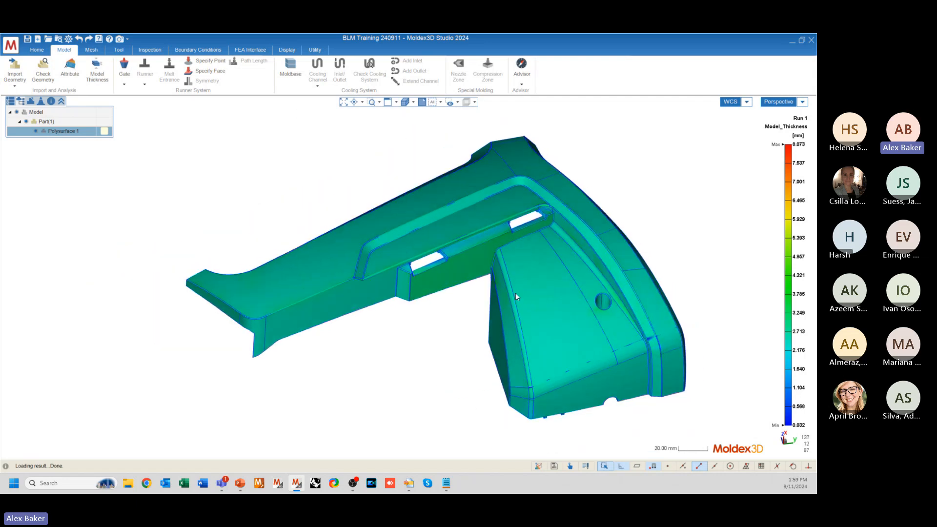
- Lower the thickness legend's upper limit to about 3.1 mm and examine the wall around the two slots
mouse_move(765, 152)
mouse_move(788, 142)
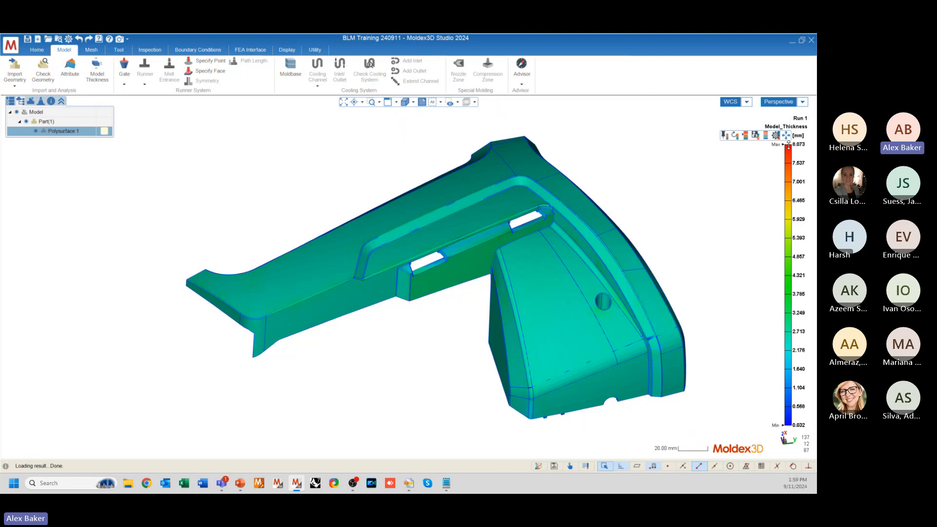
mouse_move(788, 142)
mouse_down()
mouse_move(795, 221)
mouse_move(788, 146)
mouse_up()
drag(789, 144, 791, 317)
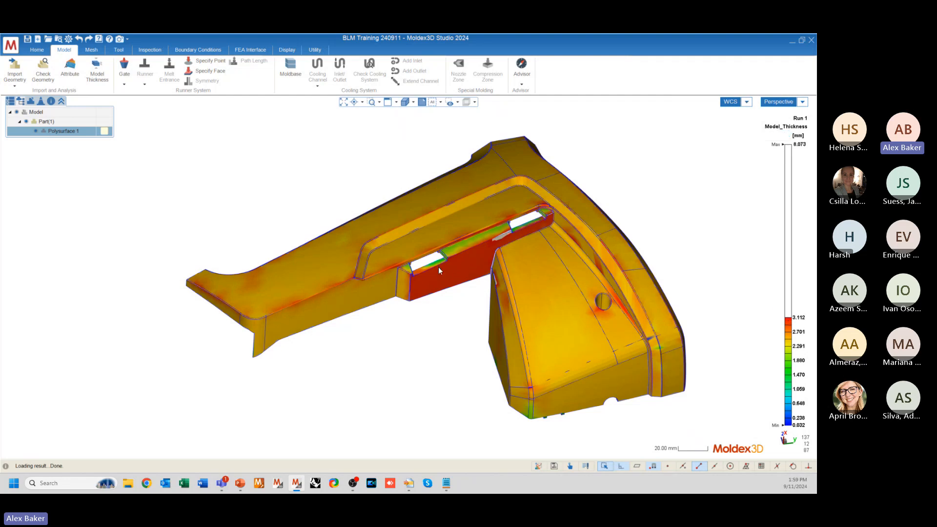
mouse_move(438, 268)
right_down()
mouse_move(511, 251)
mouse_move(430, 269)
mouse_move(449, 265)
right_up()
scroll(449, 264, up, 6)
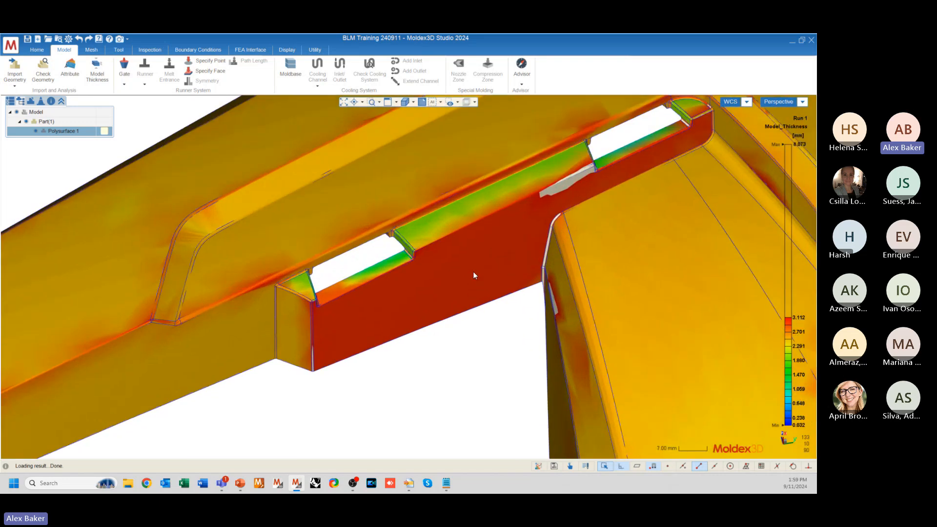
scroll(463, 270, up, 2)
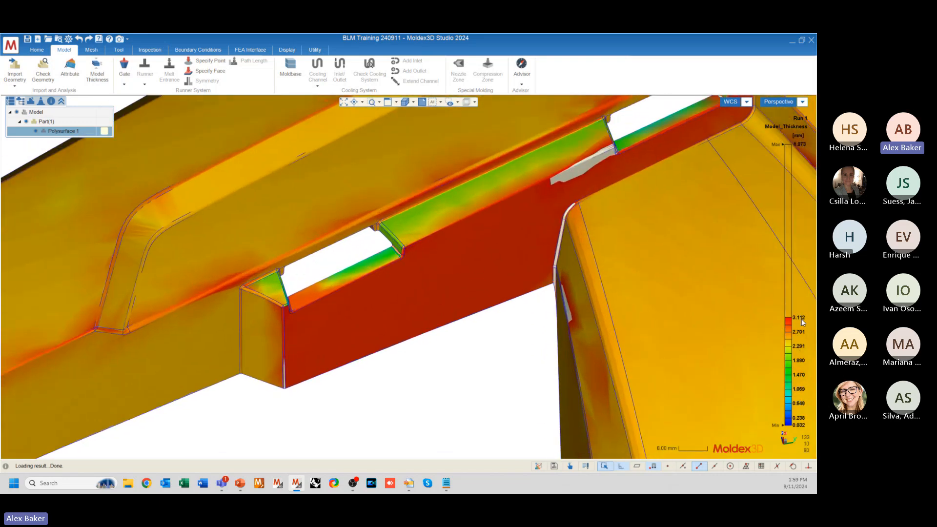
scroll(452, 302, down, 4)
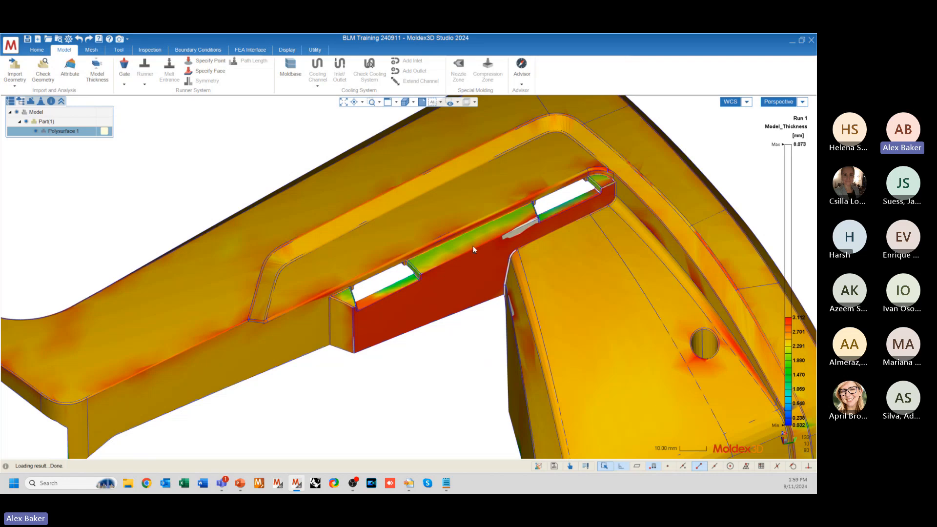
scroll(473, 245, up, 5)
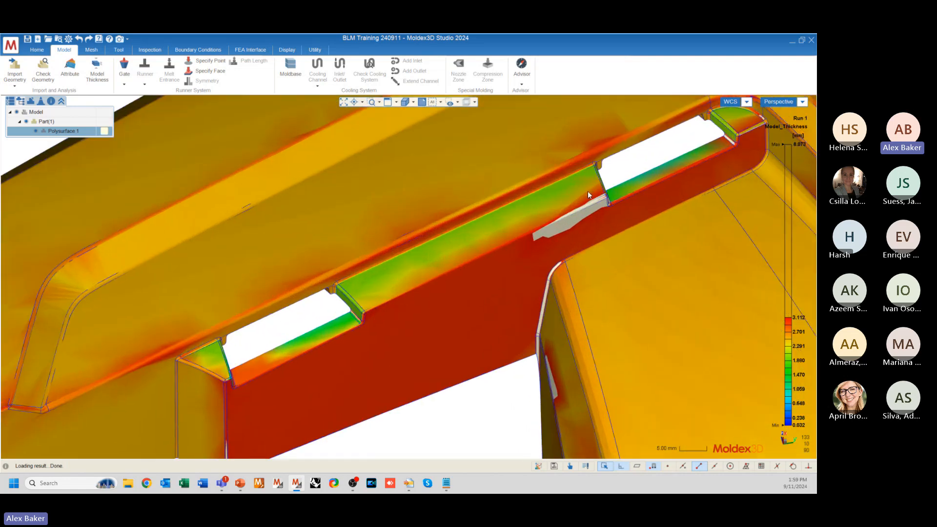
scroll(341, 207, down, 4)
mouse_move(393, 241)
middle_down()
mouse_move(413, 266)
mouse_move(406, 256)
middle_up()
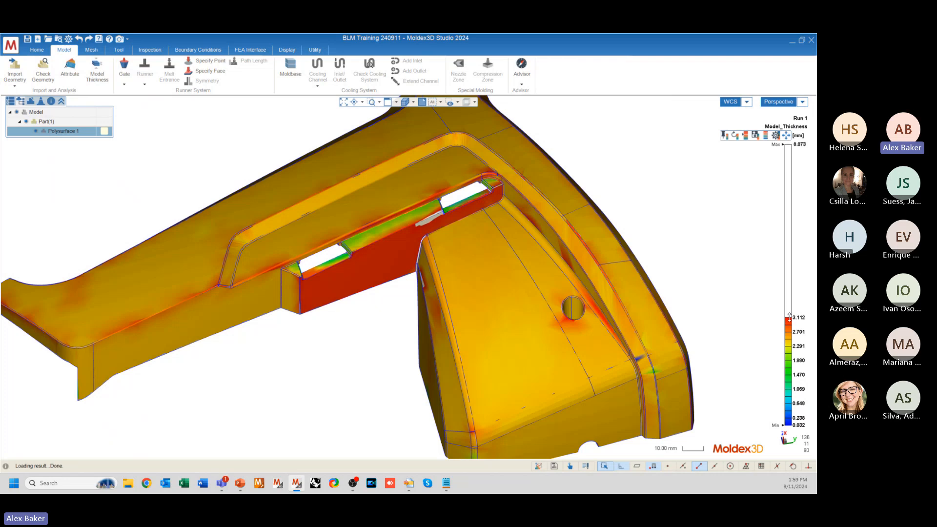
- Try upper legend limits of about 3.0 and 2.2 mm, and set the limit to about 3.9 mm
drag(789, 319, 790, 320)
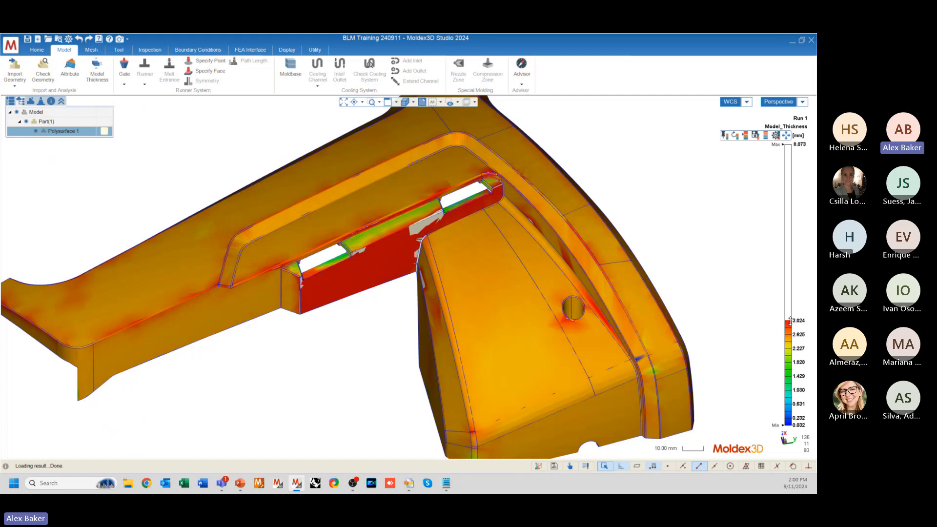
mouse_move(801, 327)
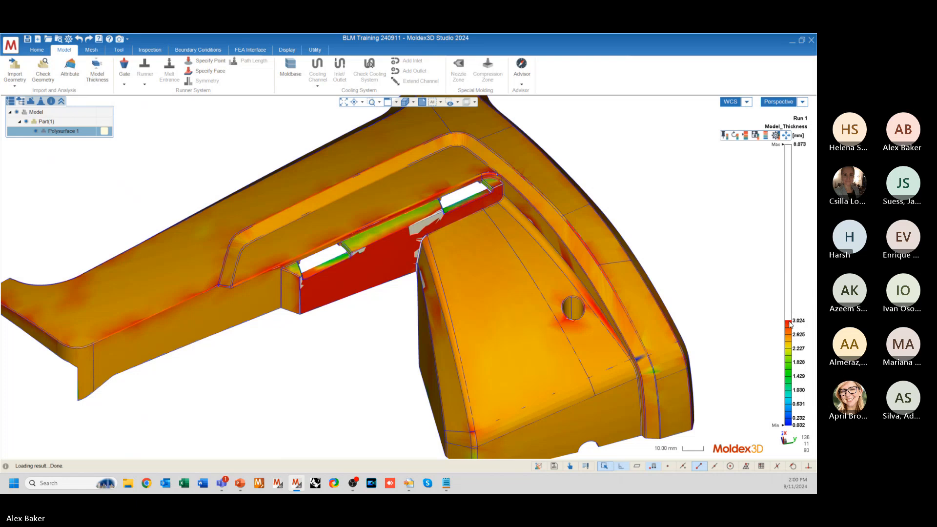
drag(790, 321, 787, 349)
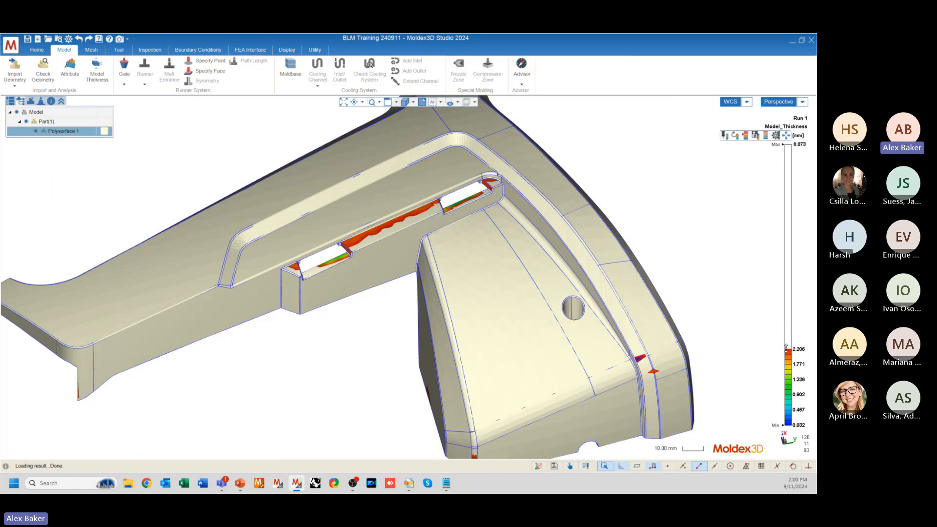
drag(786, 347, 789, 289)
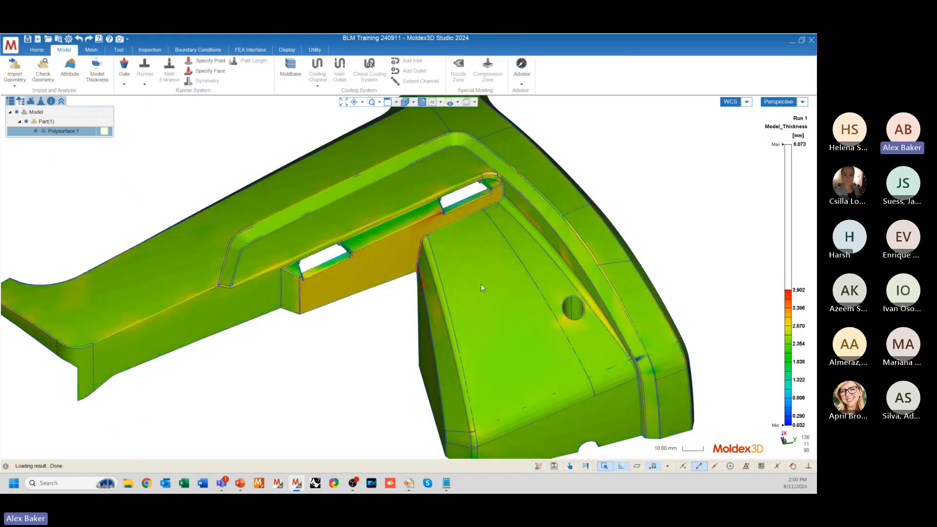
- Examine the rescaled thickness plot for thick areas along the slotted wall and where it meets the adjoining tapered section
scroll(481, 287, down, 5)
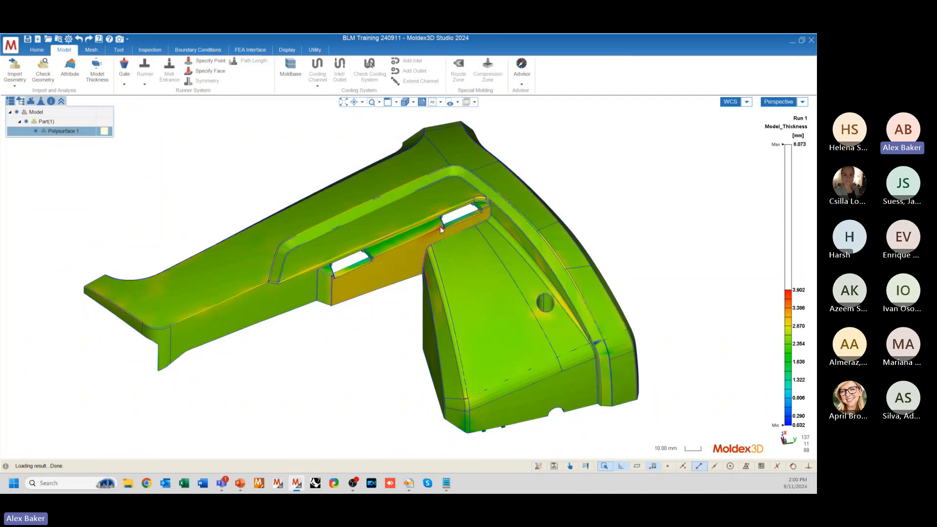
scroll(432, 235, up, 8)
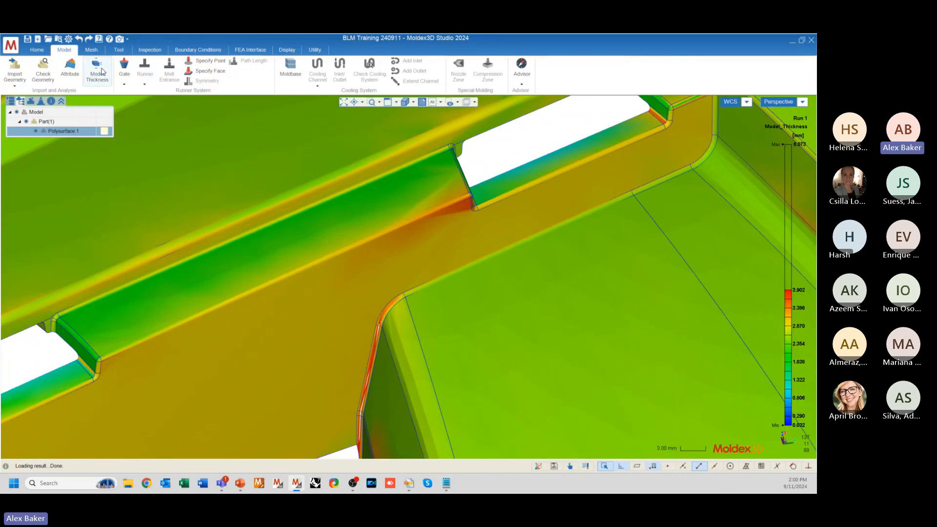
scroll(342, 310, down, 10)
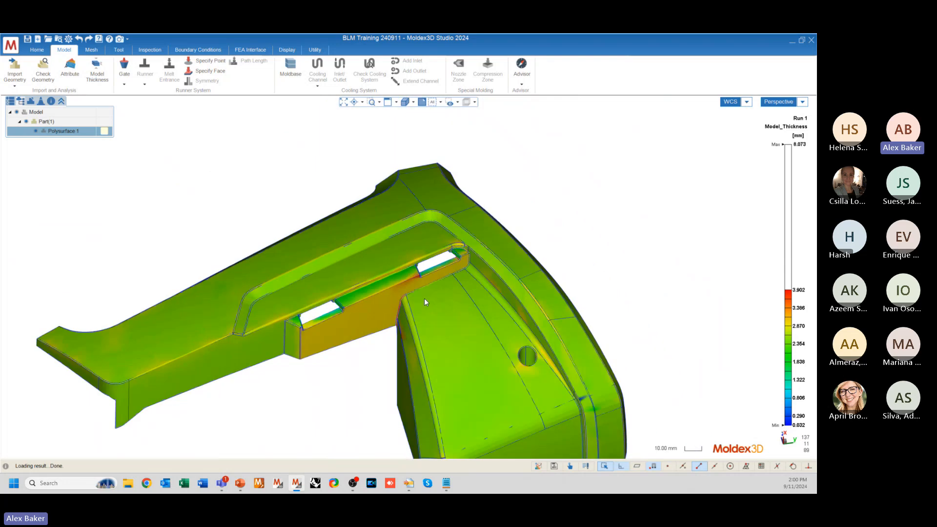
middle_drag(402, 306, 382, 259)
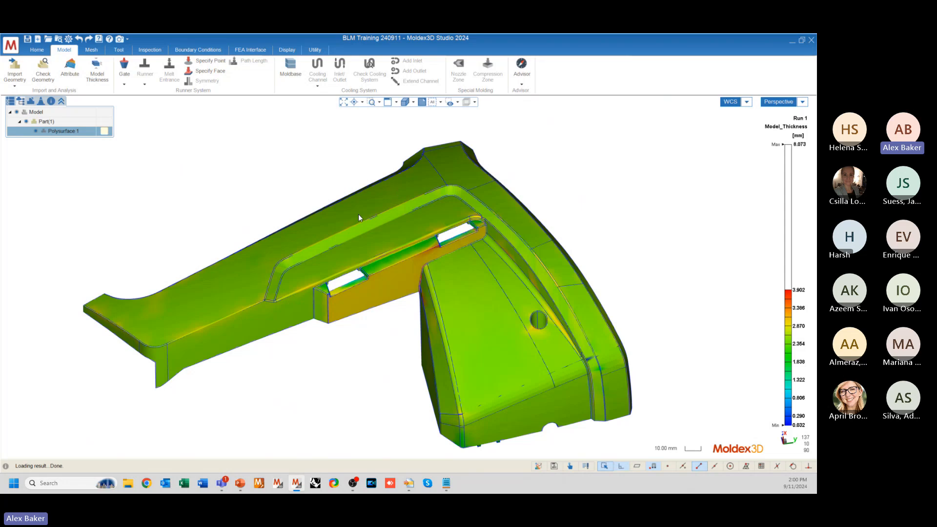
mouse_move(360, 216)
middle_down()
mouse_move(387, 241)
mouse_move(352, 244)
middle_up()
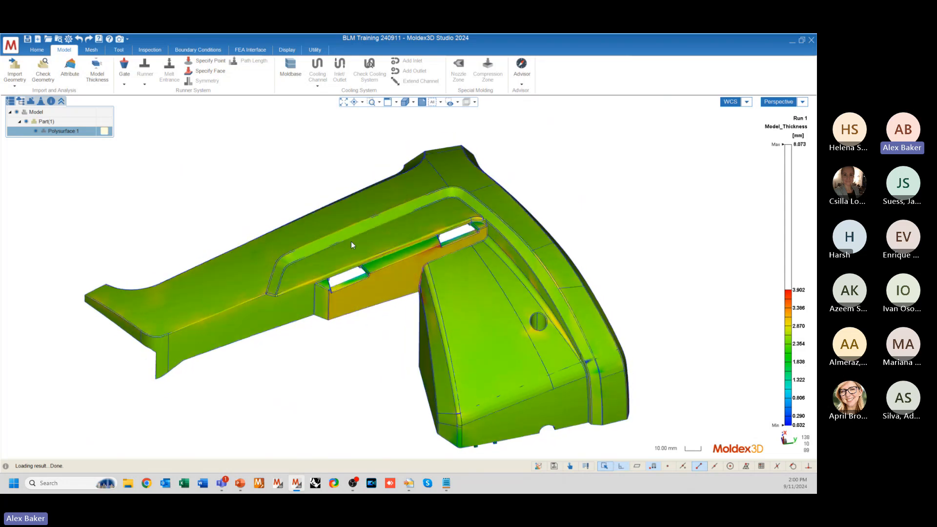
scroll(471, 218, up, 5)
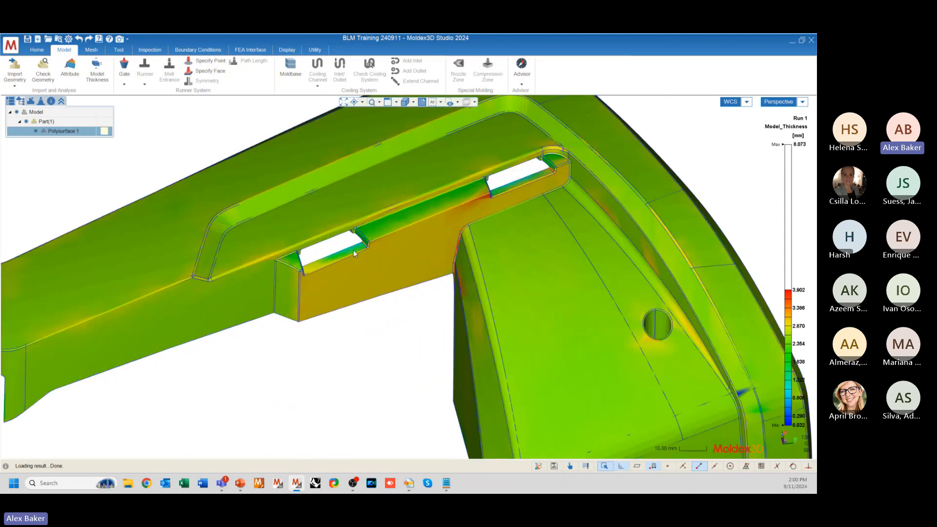
scroll(369, 320, down, 2)
mouse_move(369, 322)
right_down()
mouse_move(391, 302)
mouse_move(358, 328)
mouse_move(366, 318)
right_up()
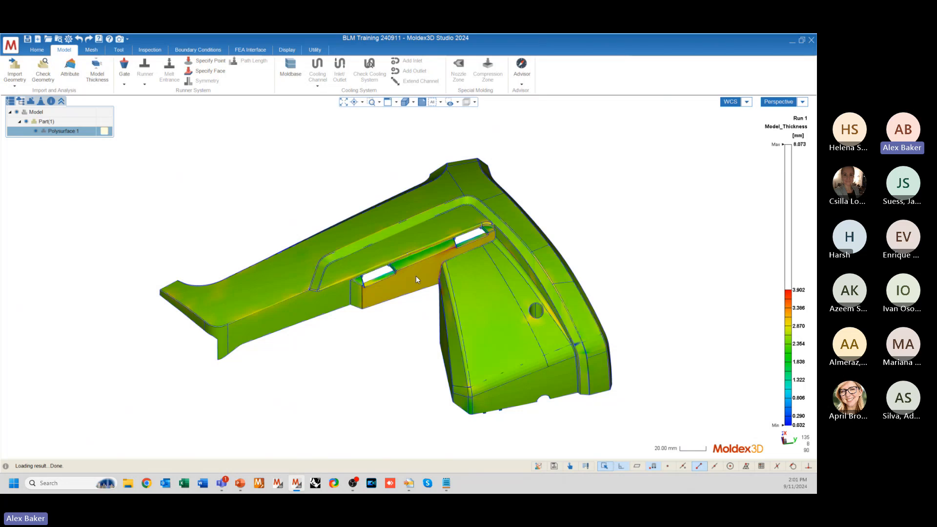
- Show the project tree of Run01 in place of the model tree
click(31, 121)
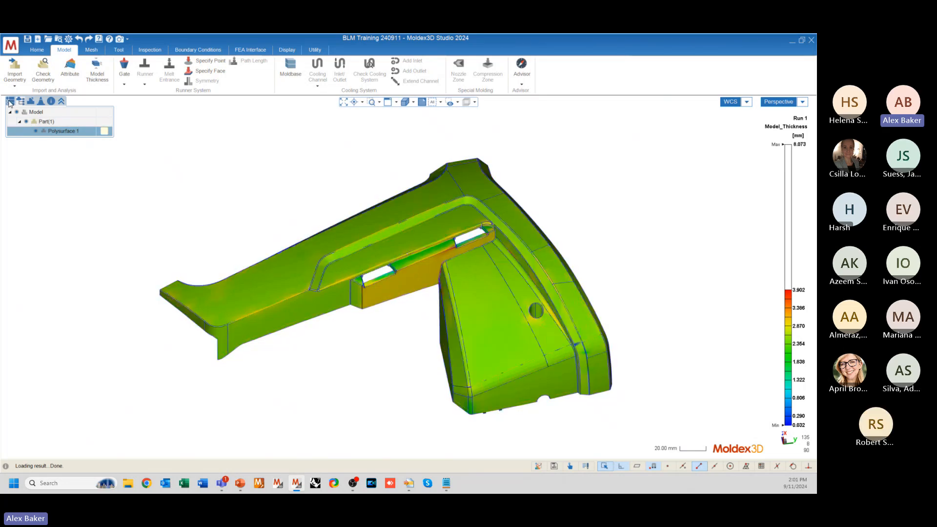
click(10, 102)
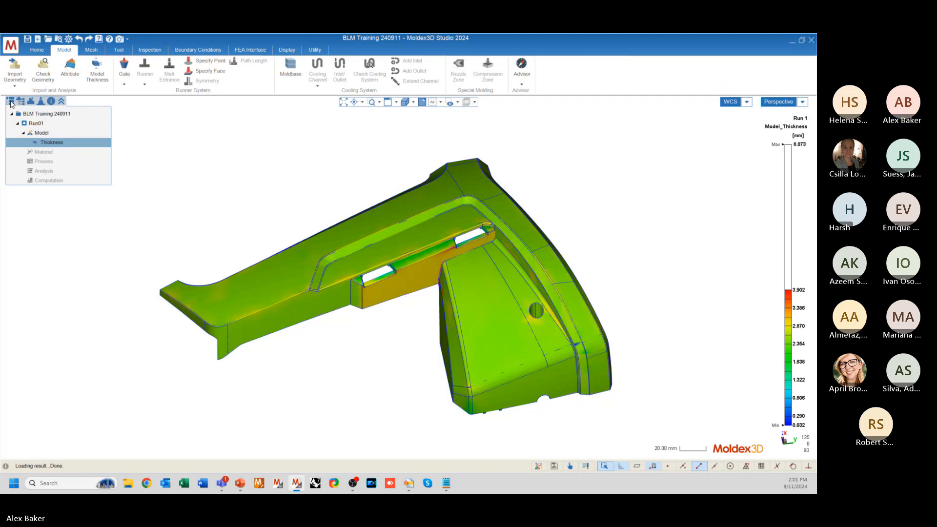
- Compare the plain part model with its Thickness result for Run01, ending on the plain model display
click(42, 133)
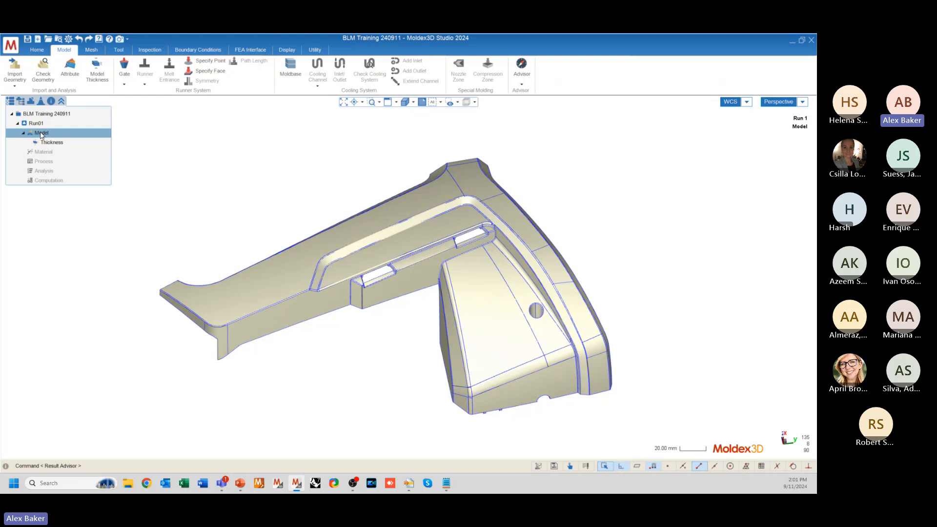
click(51, 143)
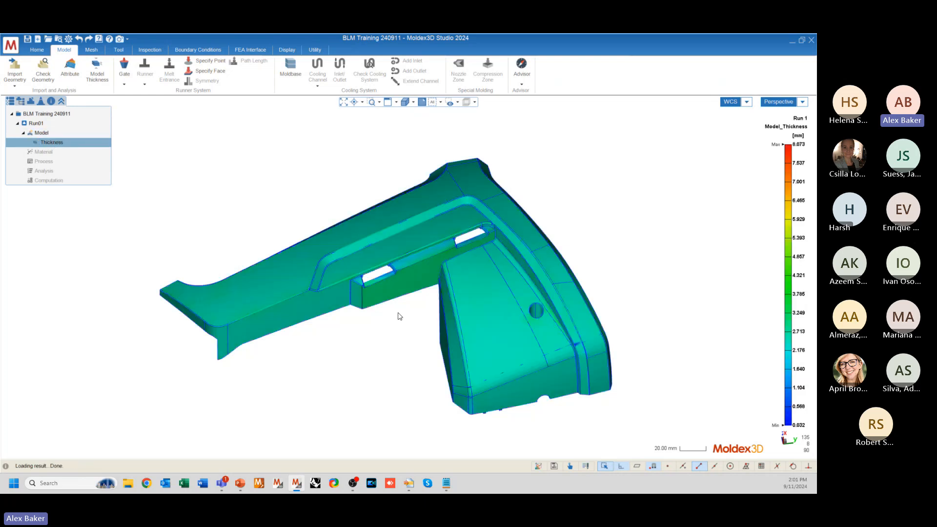
mouse_move(470, 368)
middle_down()
mouse_move(502, 379)
mouse_move(619, 376)
mouse_move(441, 361)
mouse_move(490, 361)
mouse_move(480, 360)
middle_up()
click(42, 132)
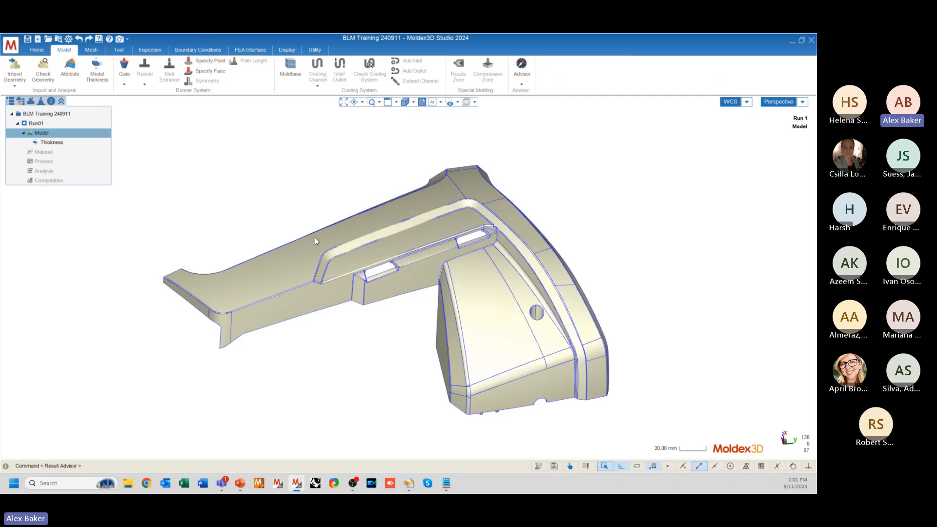
middle_drag(315, 239, 283, 259)
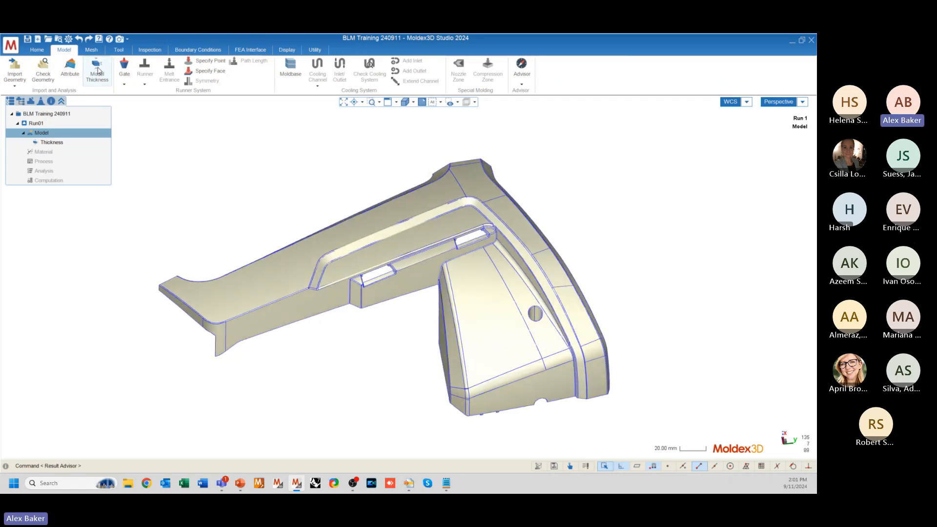
- Place a one-point pin gate with parting direction Z on the recessed face just above the slotted wall, between the raised borders
click(126, 83)
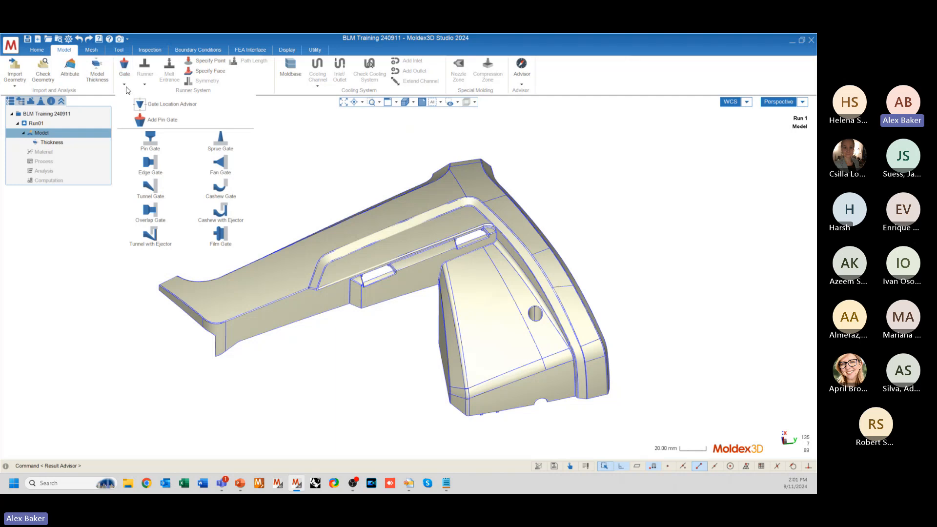
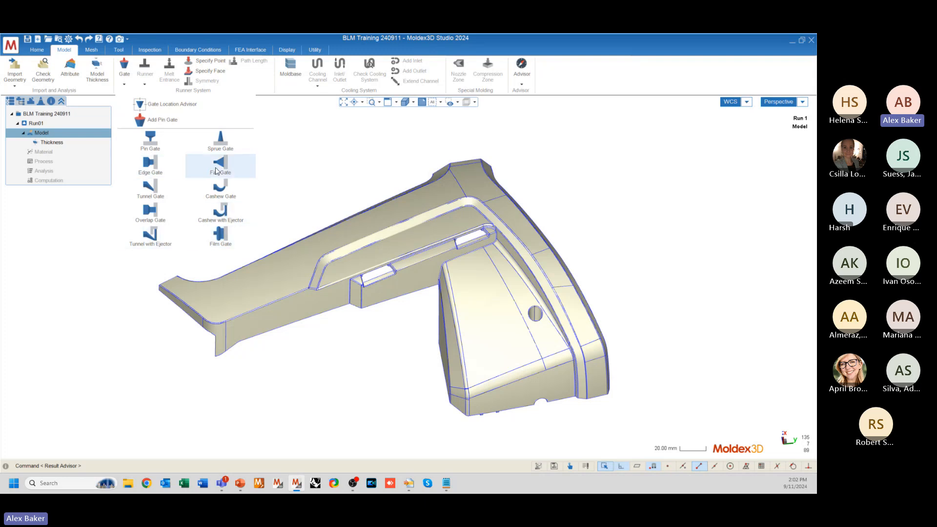
click(138, 142)
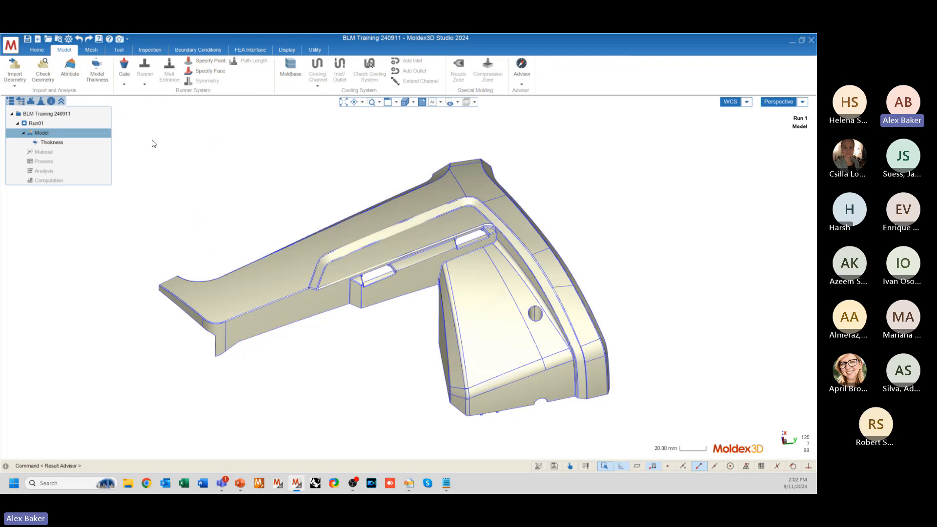
click(199, 160)
drag(148, 126, 240, 131)
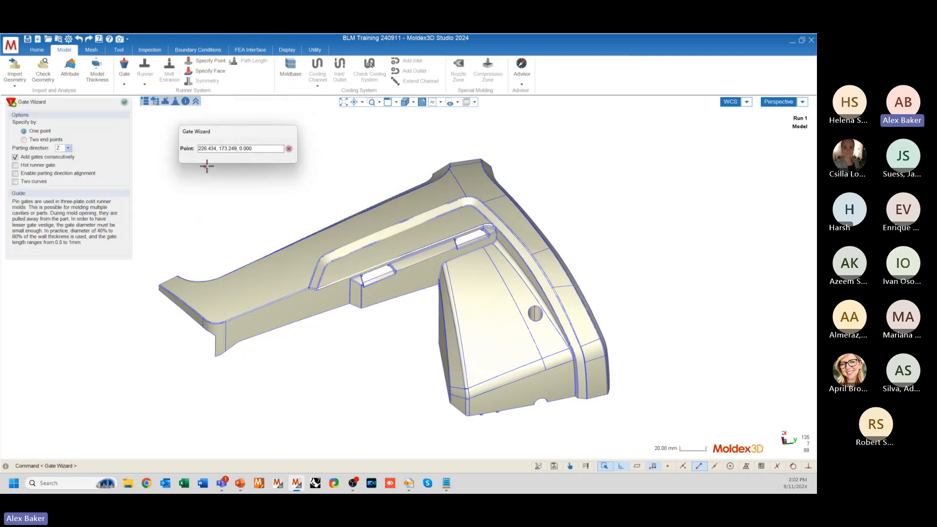
click(125, 82)
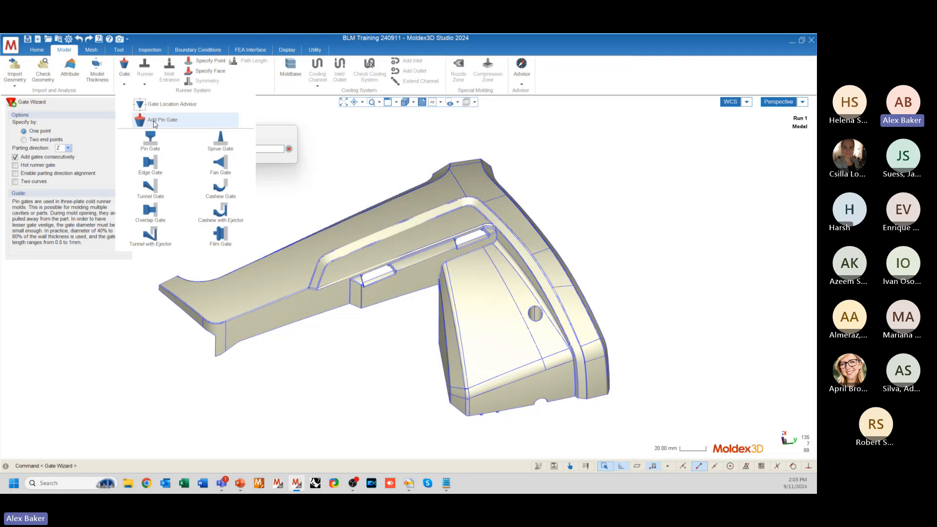
click(272, 136)
drag(256, 135, 250, 122)
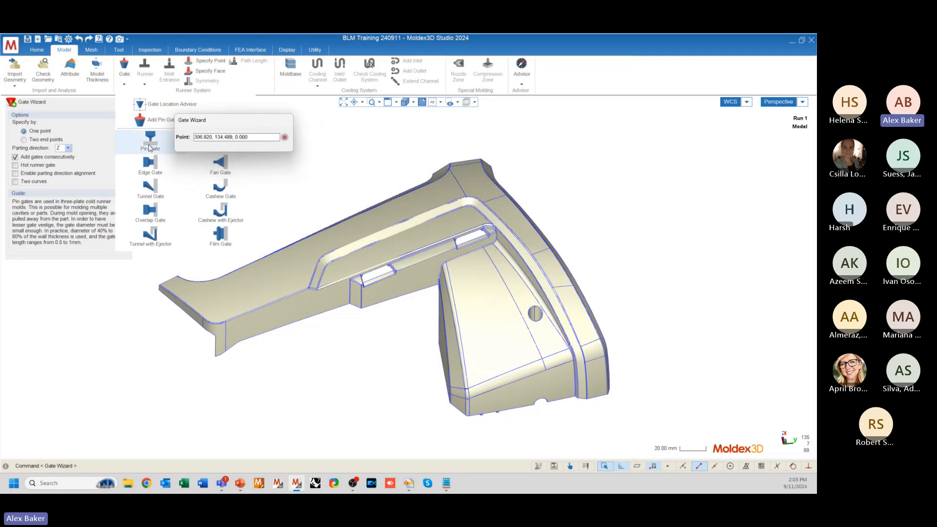
scroll(449, 250, up, 6)
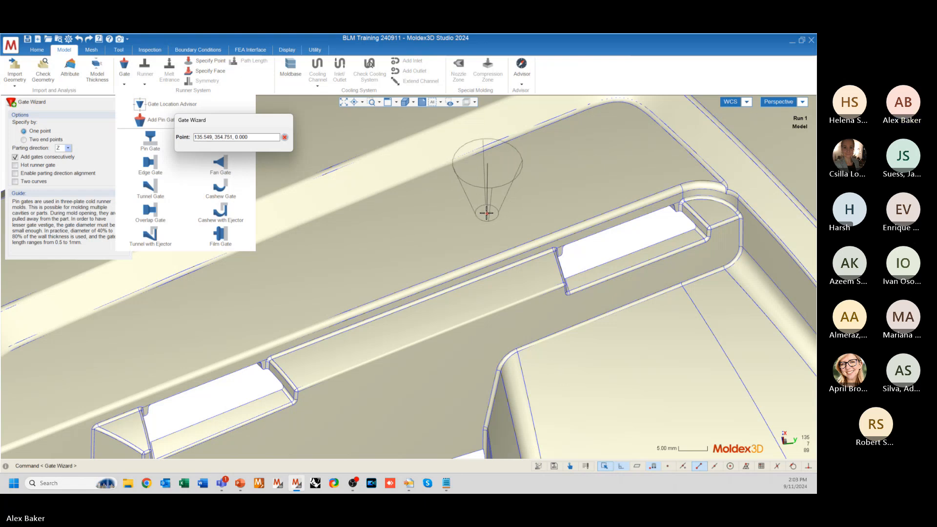
middle_drag(486, 212, 456, 220)
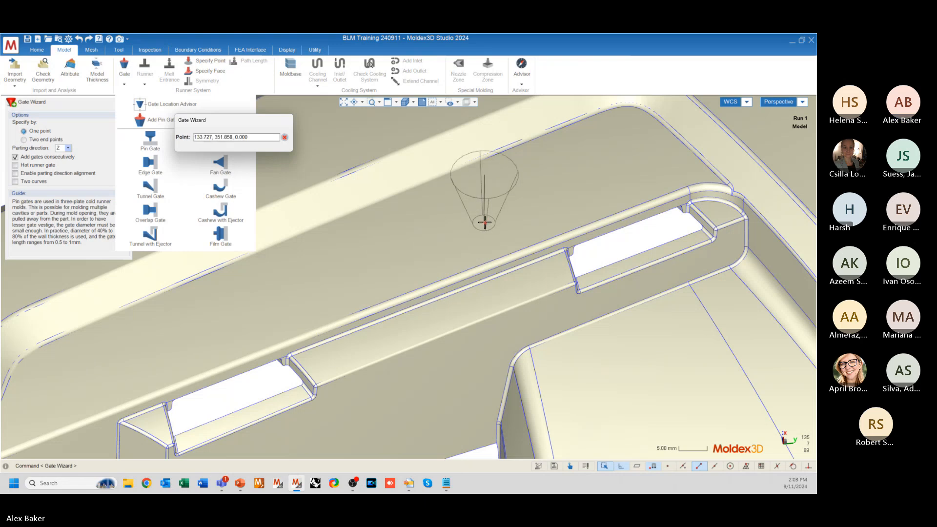
middle_drag(508, 212, 614, 193)
scroll(614, 193, down, 2)
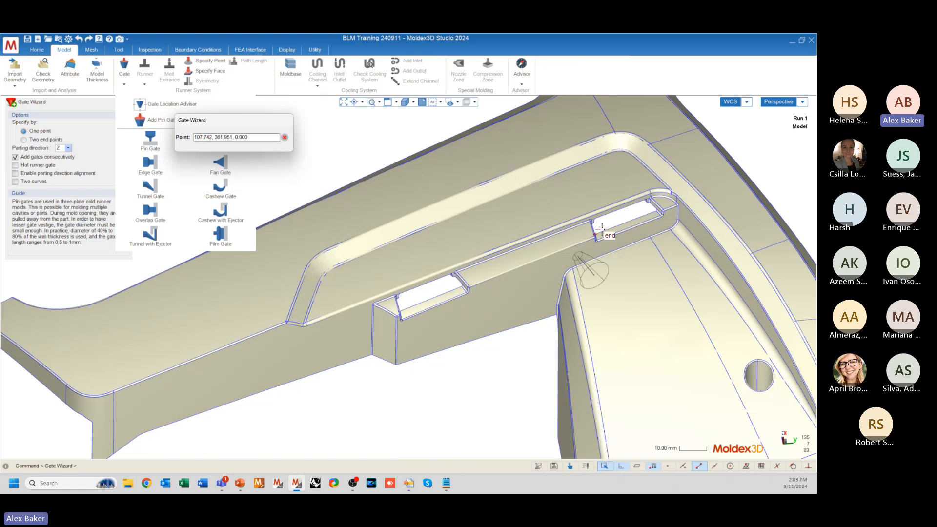
scroll(565, 196, up, 2)
scroll(565, 197, up, 3)
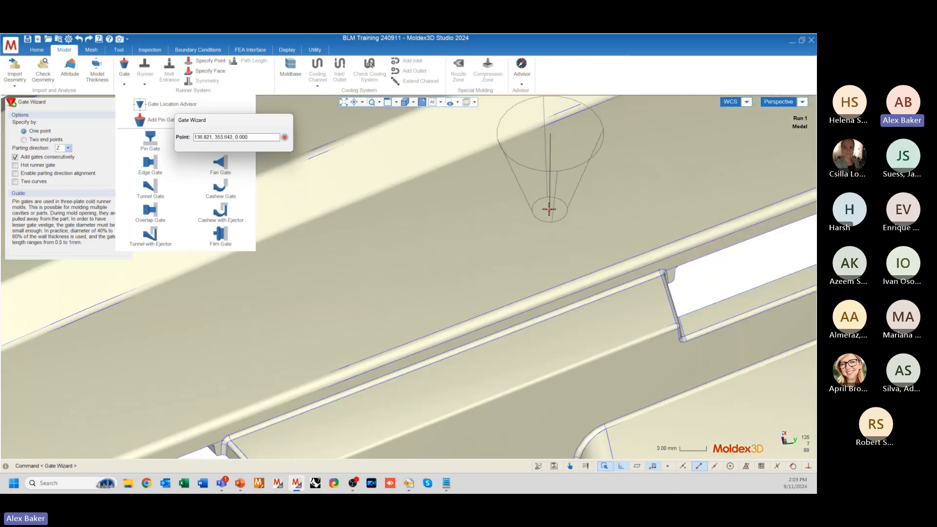
click(549, 206)
- Examine the pin gate's tapered shape, its narrow end on the part surface, and its position on the whole part
scroll(620, 242, down, 4)
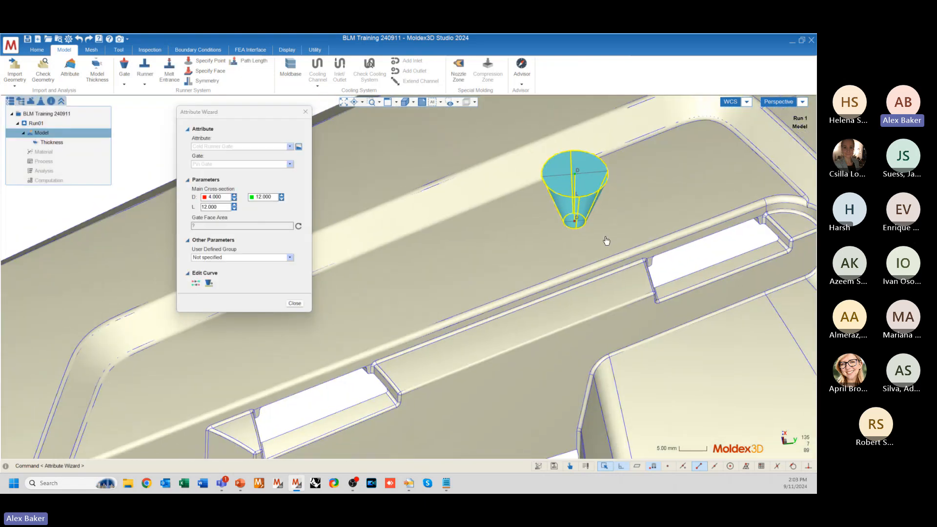
scroll(612, 234, up, 3)
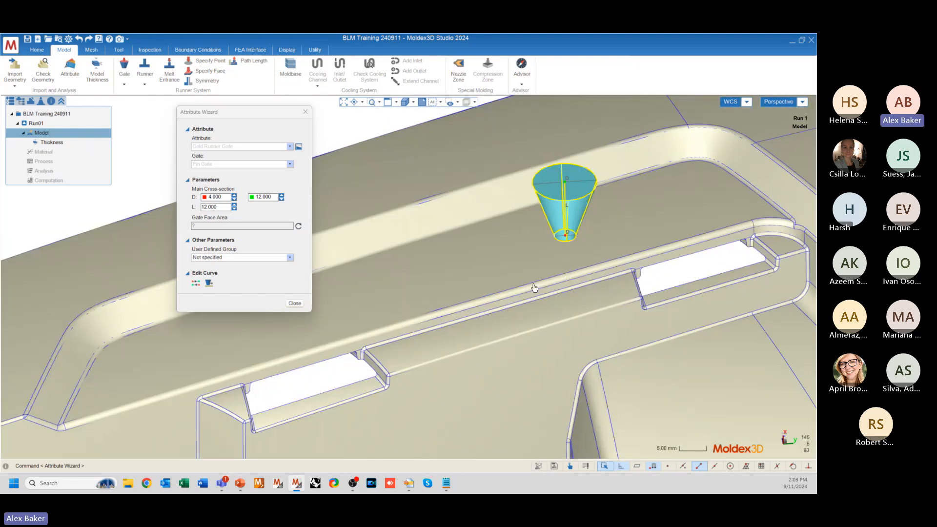
scroll(437, 233, down, 3)
scroll(488, 245, down, 3)
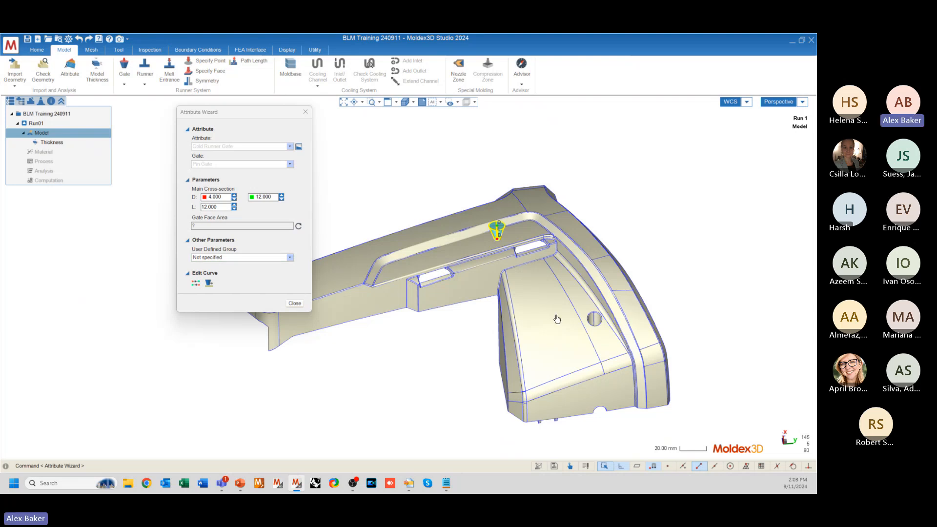
scroll(493, 226, up, 3)
scroll(492, 224, up, 2)
middle_drag(492, 224, 582, 161)
scroll(544, 244, down, 2)
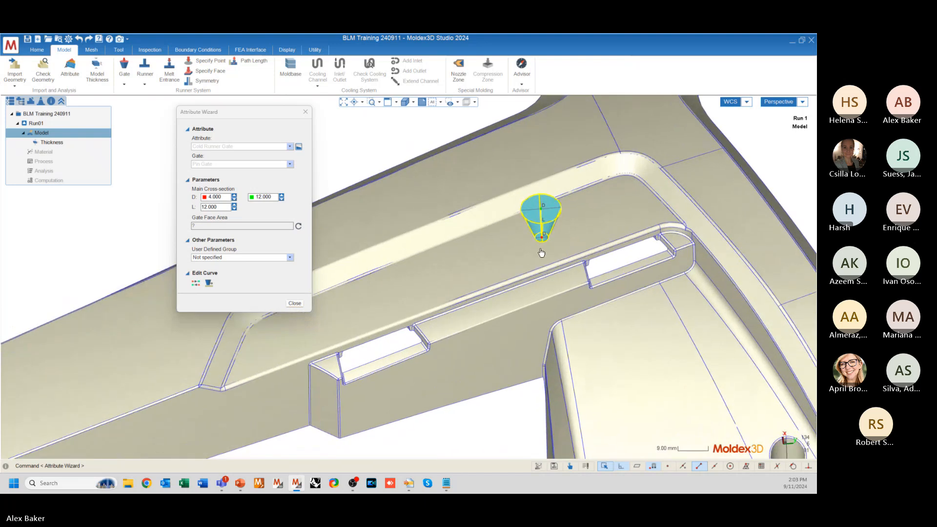
scroll(545, 241, up, 5)
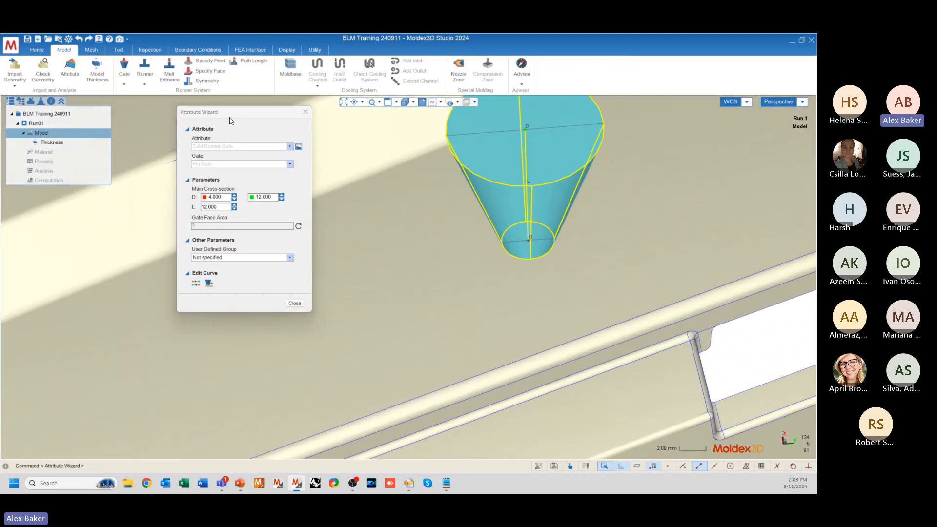
drag(228, 115, 295, 126)
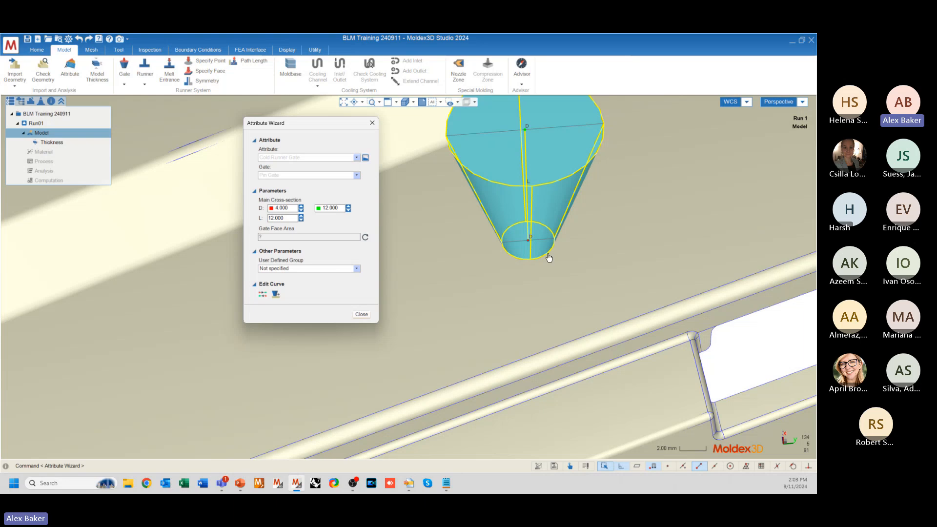
scroll(494, 345, down, 2)
mouse_move(494, 345)
middle_down()
mouse_move(483, 243)
mouse_move(592, 302)
middle_up()
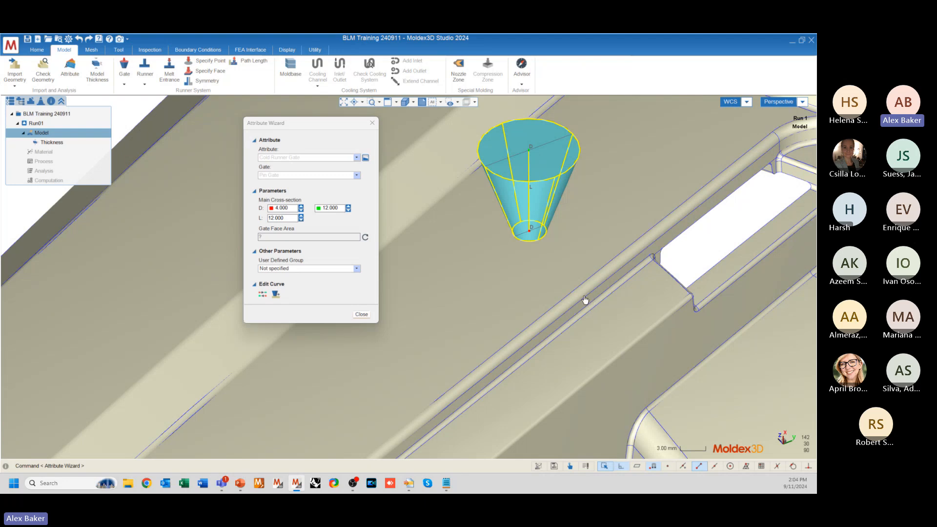
scroll(544, 151, up, 4)
scroll(508, 173, up, 1)
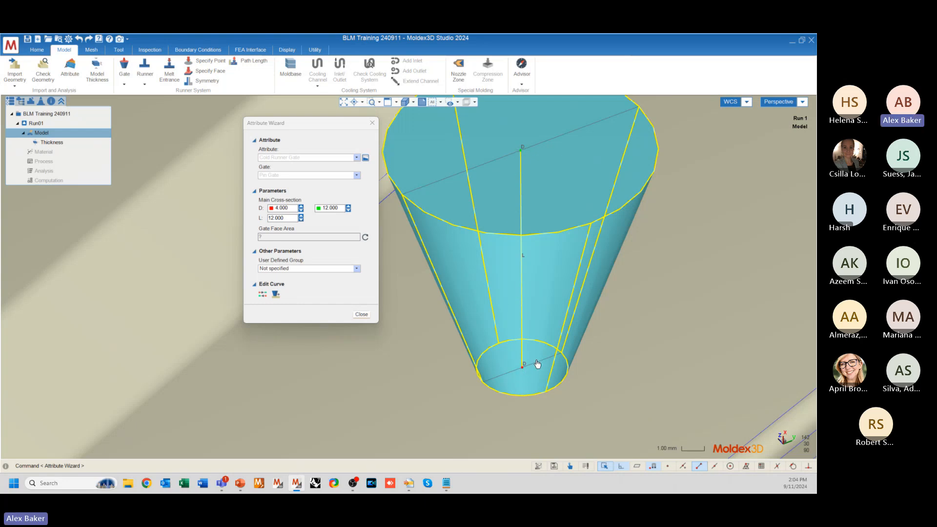
scroll(537, 365, down, 2)
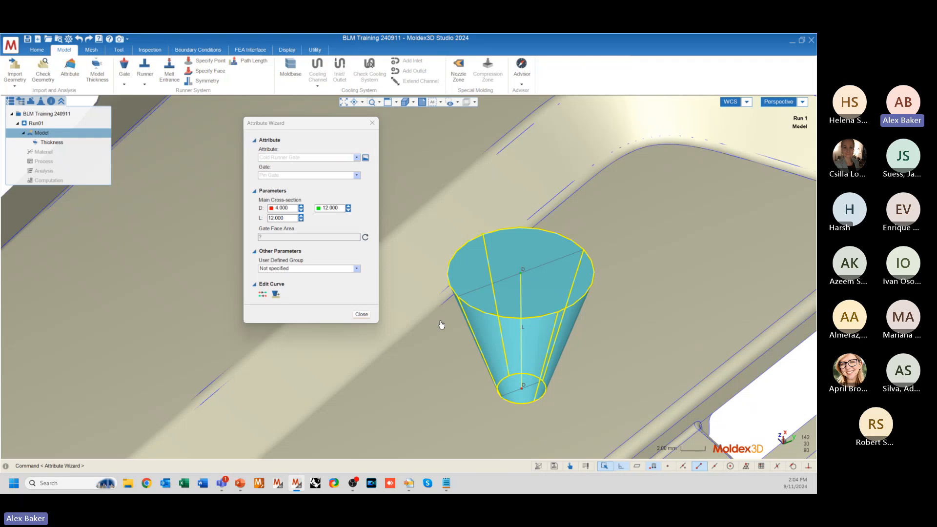
mouse_move(530, 439)
middle_down()
mouse_move(551, 425)
mouse_move(522, 400)
mouse_move(532, 417)
middle_up()
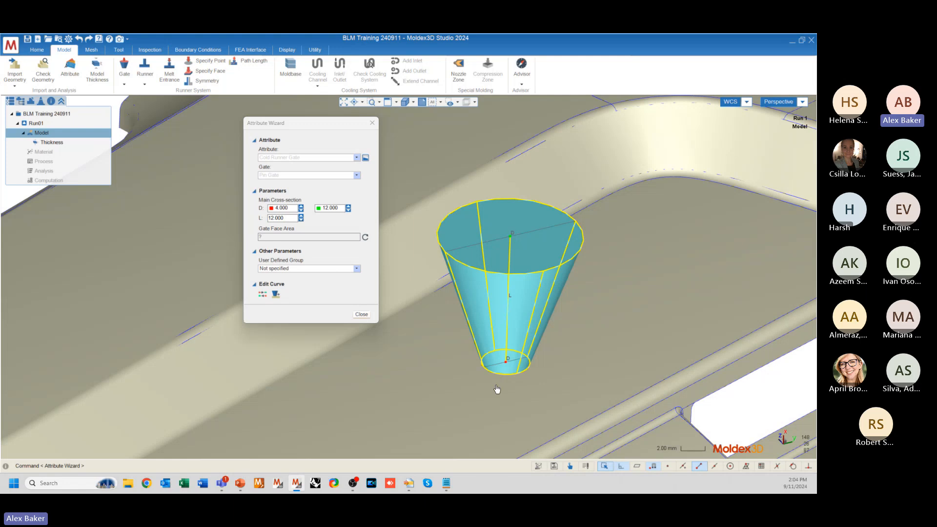
scroll(497, 389, down, 5)
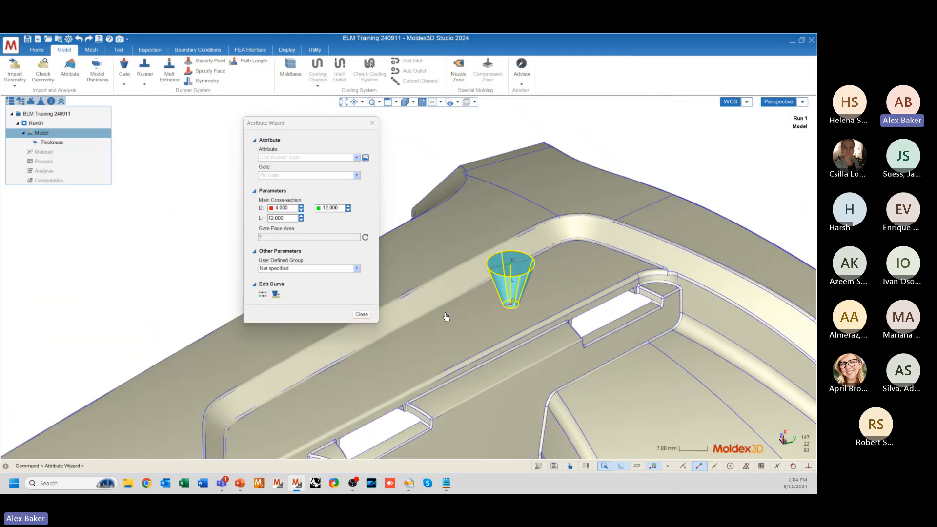
- Try a narrow-end diameter of 4.4 mm and a wide-end diameter of 15 mm on the pin gate, restoring 4 and 12 mm
click(301, 209)
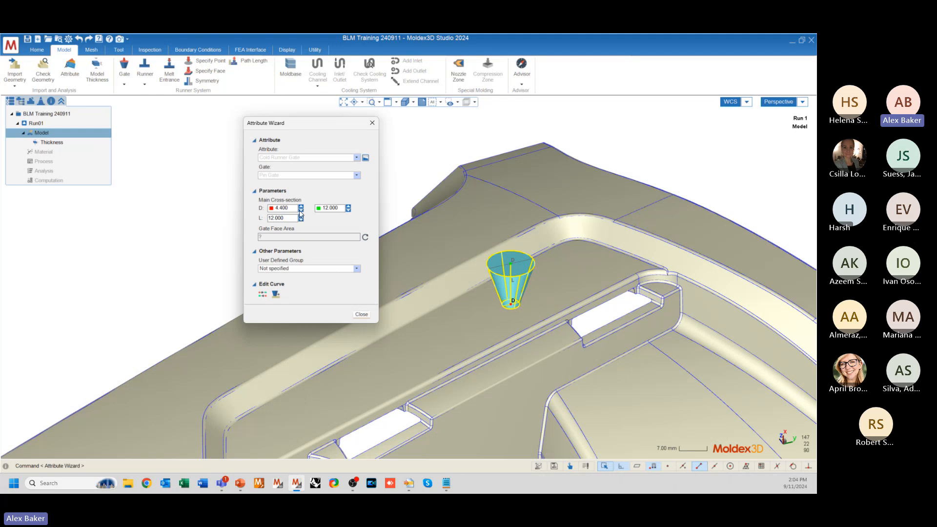
double_click(334, 208)
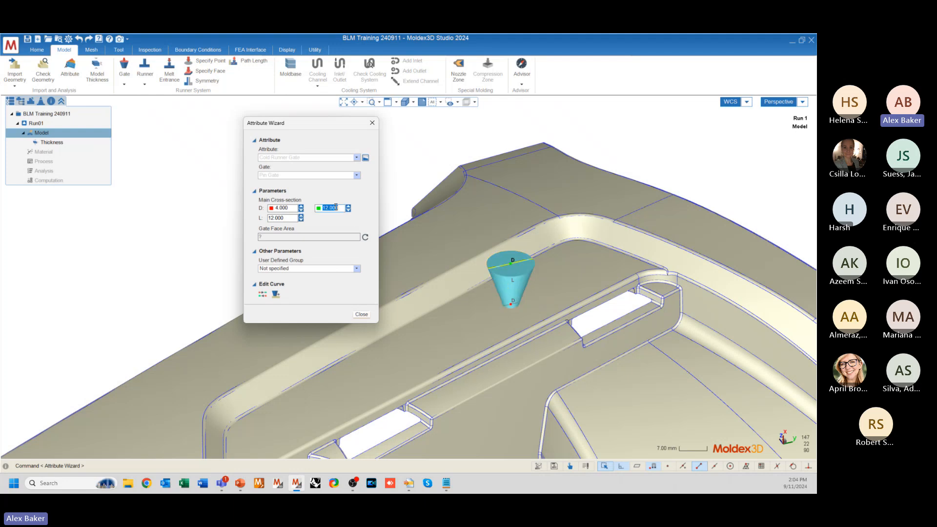
text(15)
key(Return)
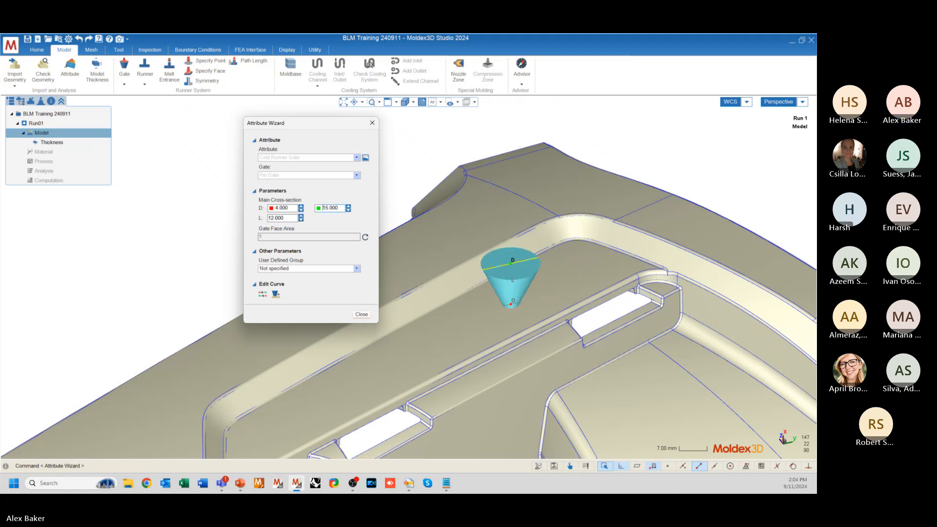
double_click(332, 209)
text(12)
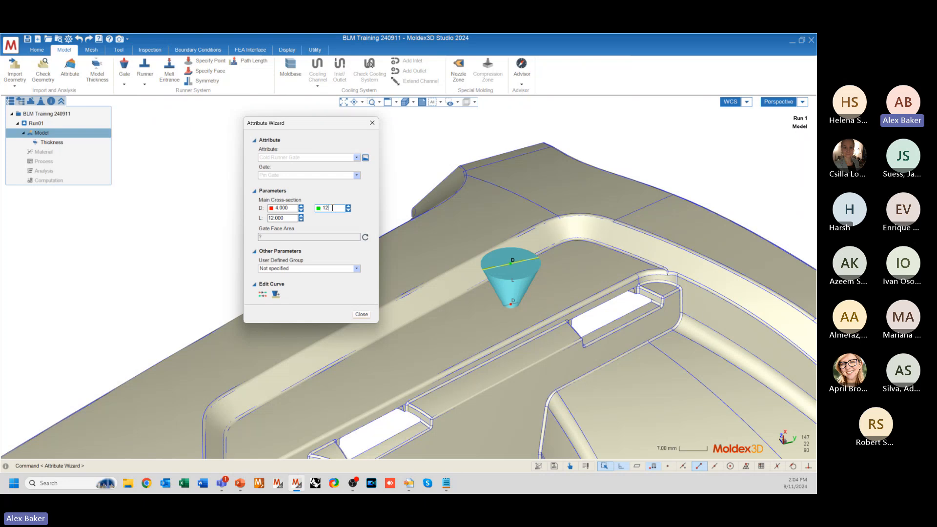
key(Return)
- Accept the pin gate's attributes with end diameters of 4 and 12 mm and a length of 12 mm
middle_drag(509, 308, 485, 265)
scroll(523, 244, down, 3)
scroll(533, 236, down, 2)
middle_drag(408, 274, 400, 281)
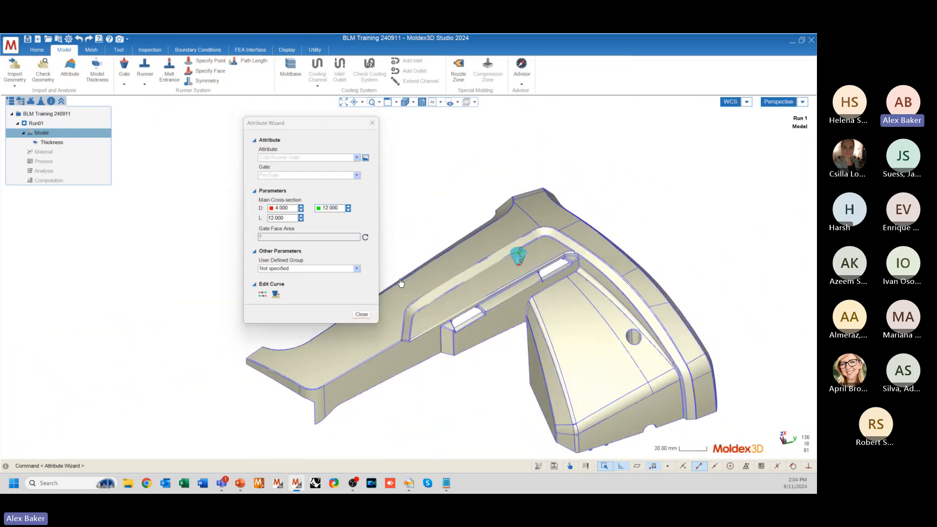
click(361, 314)
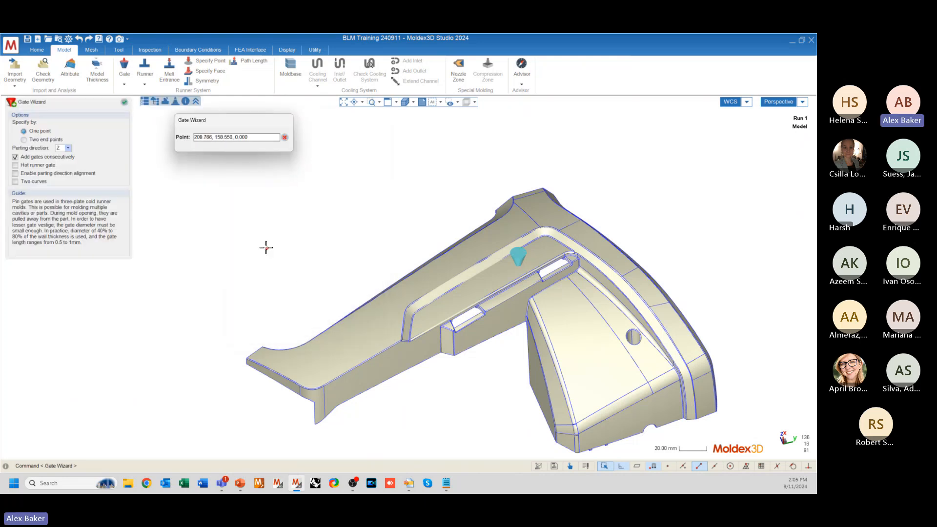
middle_drag(417, 276, 401, 281)
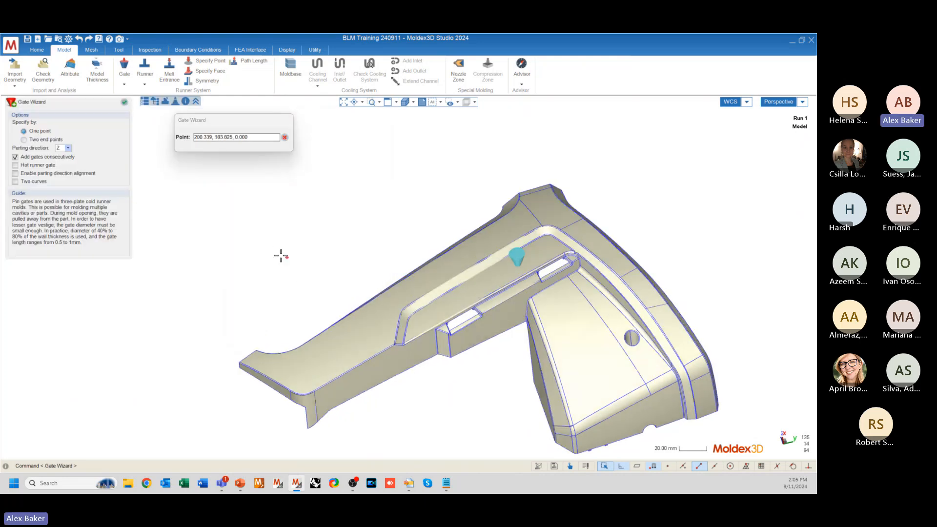
click(124, 85)
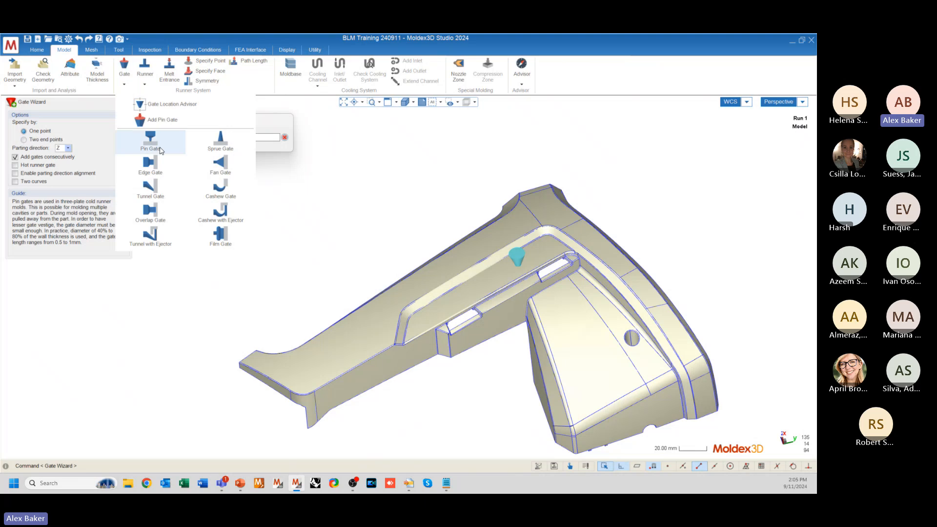
click(316, 183)
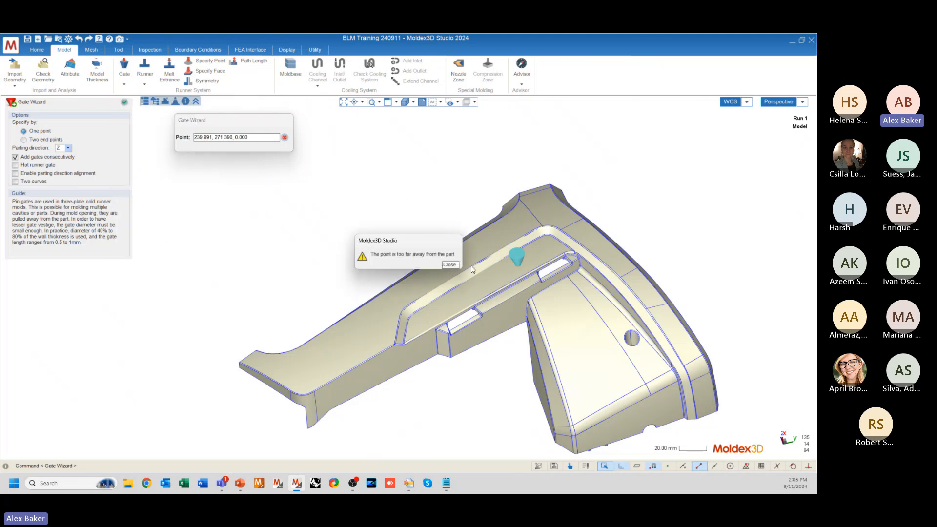
click(444, 265)
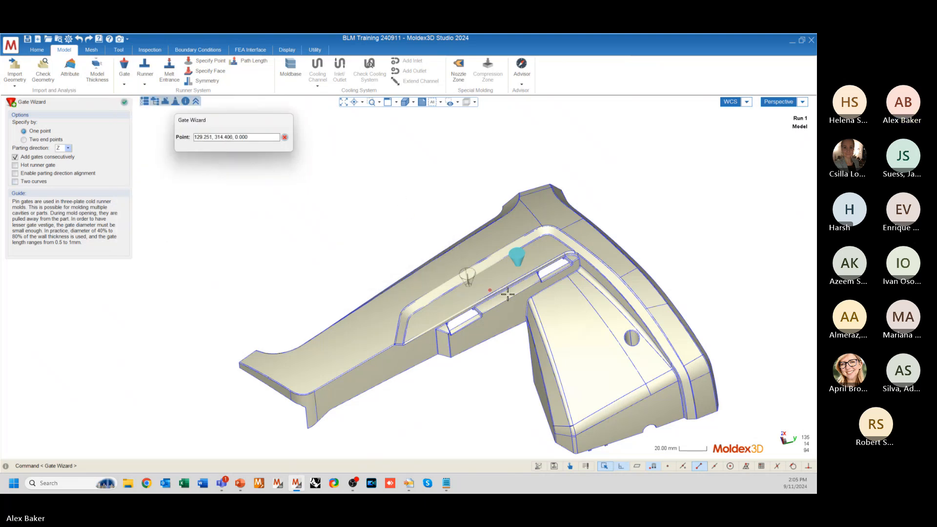
- Check the placed pin gate on the recessed face and finish the gate wizard without adding another gate
scroll(473, 293, up, 2)
scroll(532, 278, up, 1)
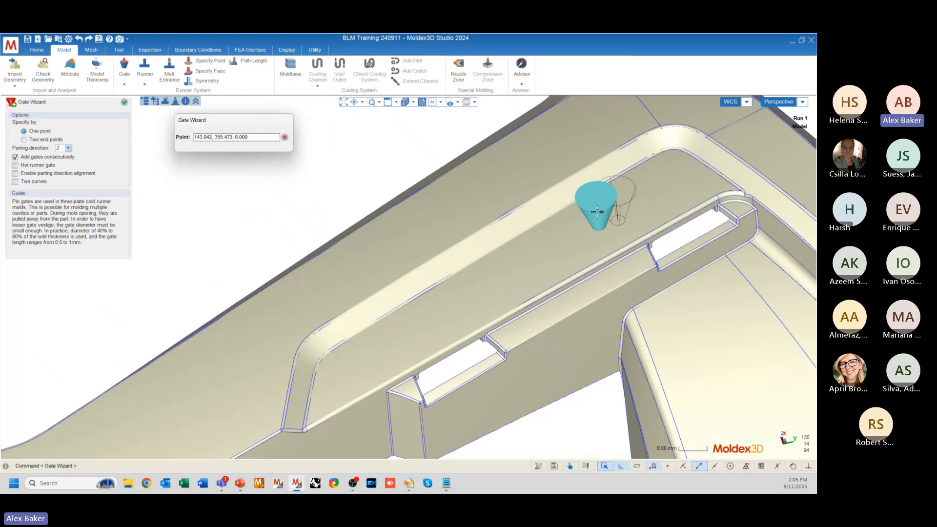
scroll(549, 224, down, 4)
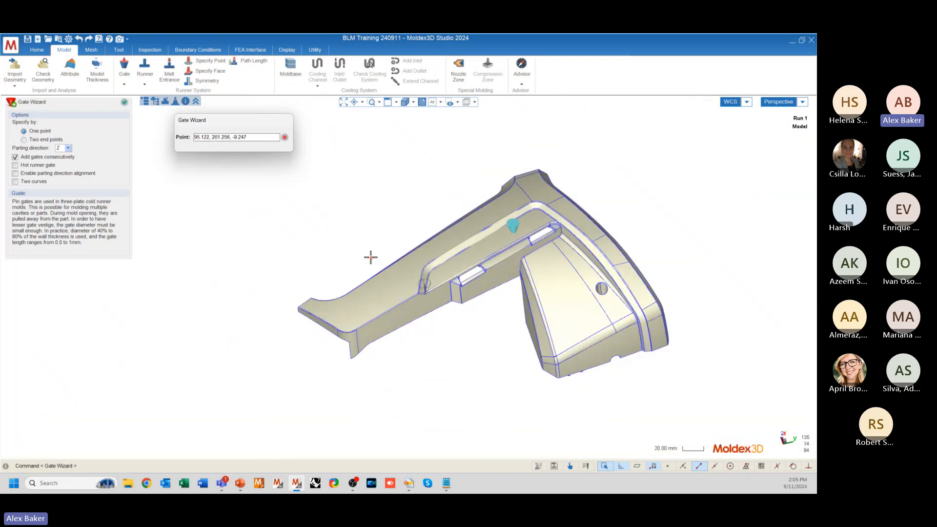
click(124, 103)
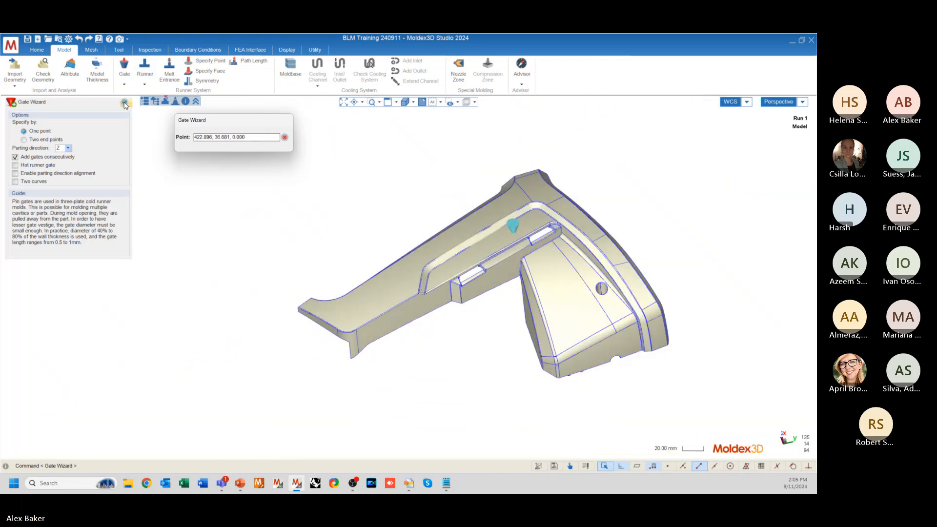
- Examine the available gate types and compare them with the tapered pin gate on the part's recessed face
middle_drag(463, 317, 477, 295)
scroll(529, 244, up, 5)
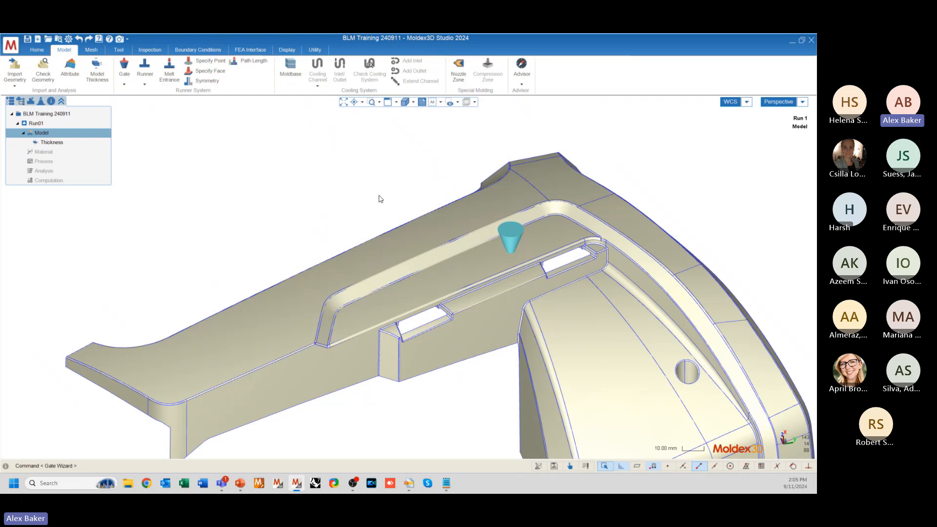
mouse_move(373, 199)
middle_down()
mouse_move(299, 137)
mouse_move(274, 142)
mouse_move(368, 203)
mouse_move(378, 235)
mouse_move(350, 269)
mouse_move(400, 253)
mouse_move(397, 239)
mouse_move(337, 264)
middle_up()
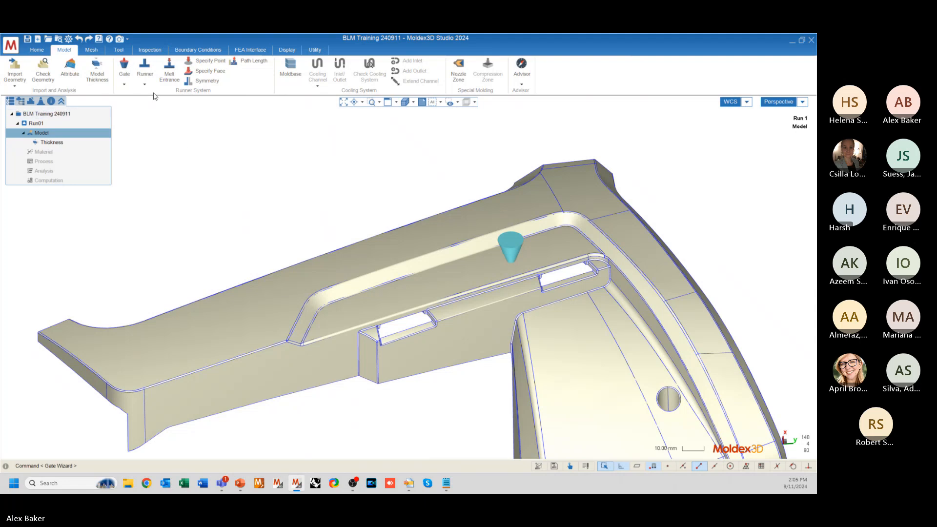
click(122, 81)
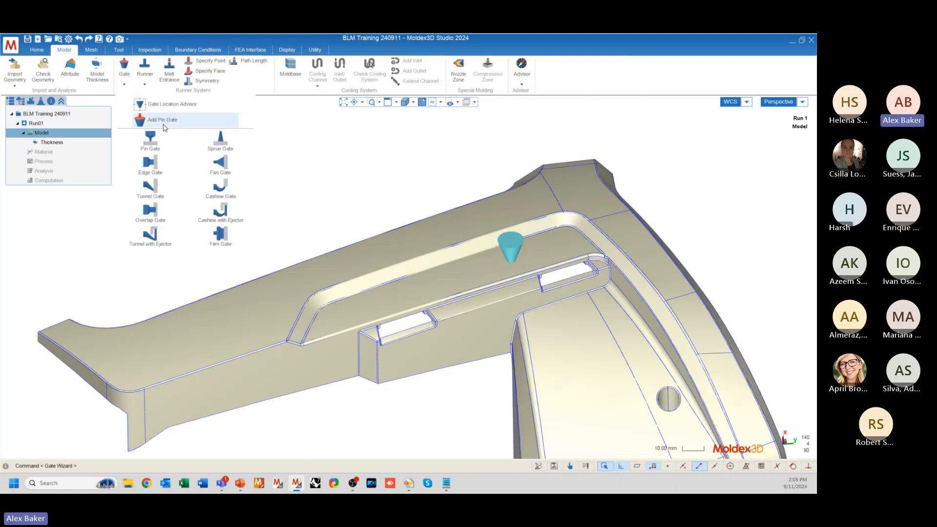
scroll(509, 232, up, 6)
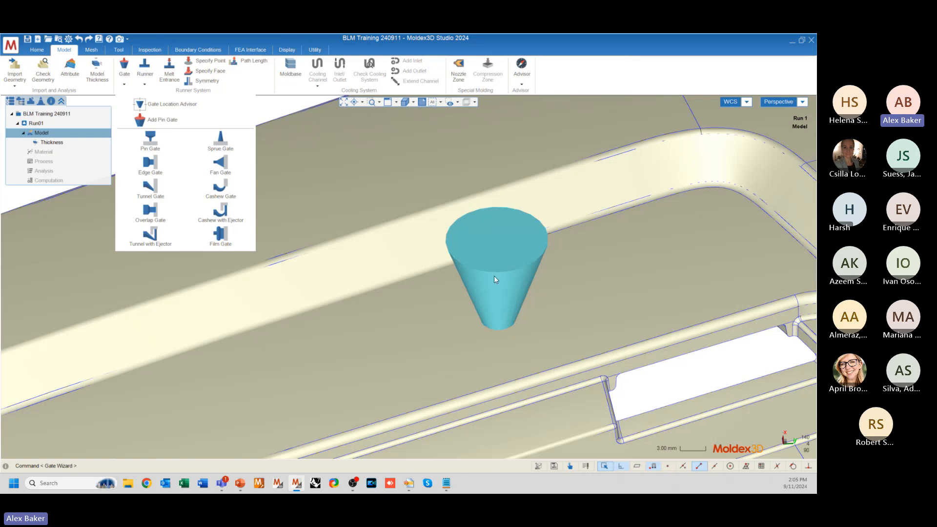
click(270, 109)
mouse_move(408, 277)
middle_down()
mouse_move(397, 224)
mouse_move(455, 253)
middle_up()
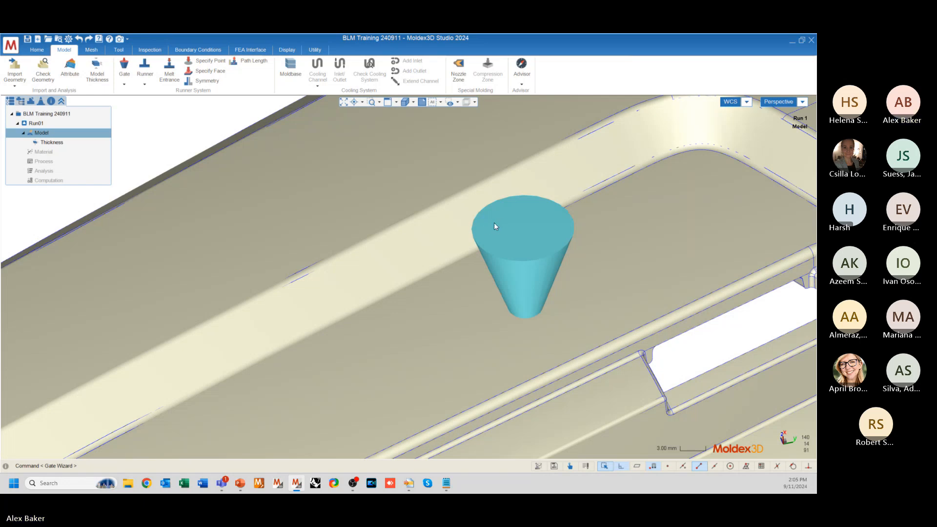
scroll(395, 260, down, 6)
middle_drag(395, 260, 445, 254)
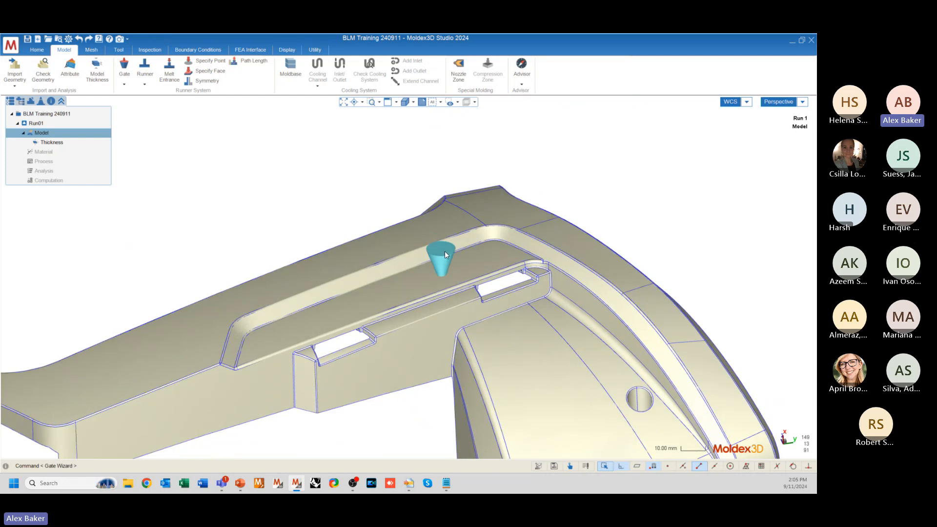
scroll(444, 251, up, 4)
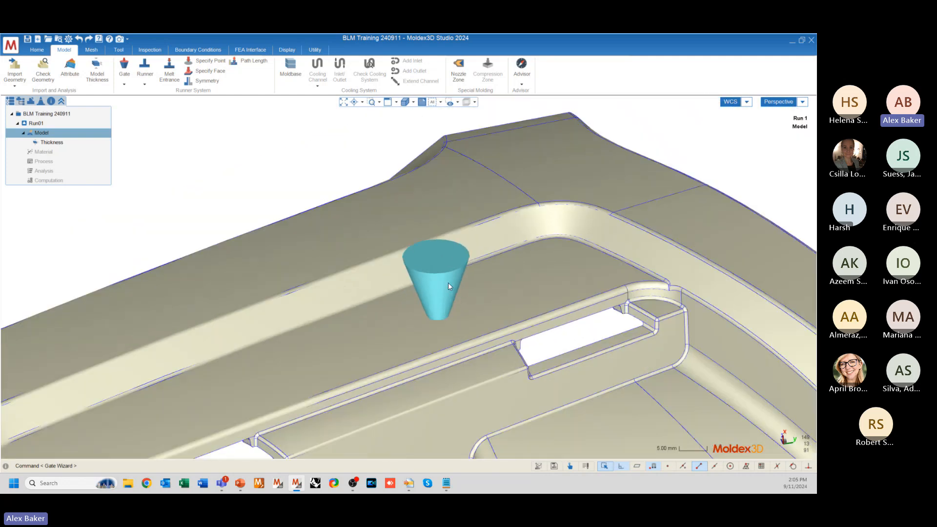
scroll(447, 282, down, 4)
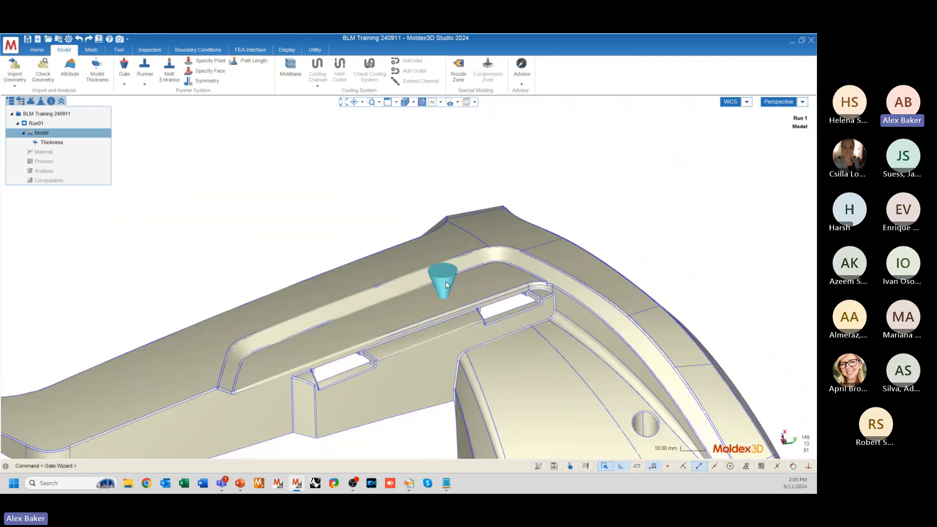
- Start the Runner Wizard and inspect the proposed straight runner and parting plane from several sides
click(145, 67)
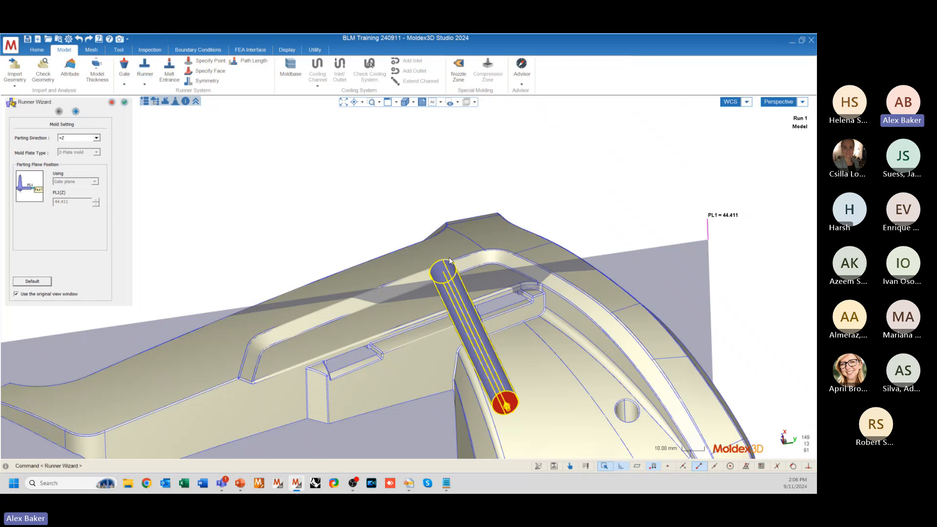
mouse_move(275, 254)
middle_down()
mouse_move(520, 272)
mouse_move(320, 229)
mouse_move(457, 289)
mouse_move(556, 253)
mouse_move(585, 265)
middle_up()
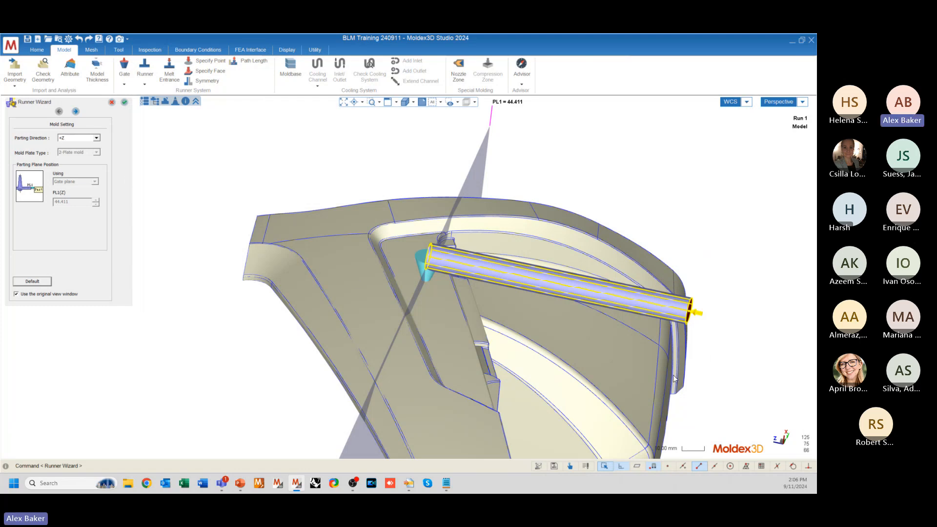
middle_drag(672, 375, 88, 187)
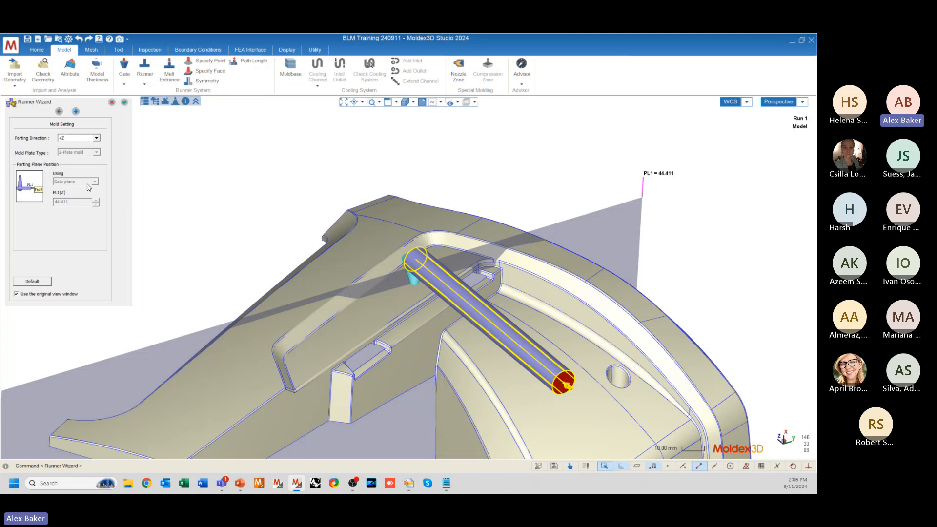
- Set the runner's parting direction to -X and create the straight runner on the pin gate's wide end
click(63, 139)
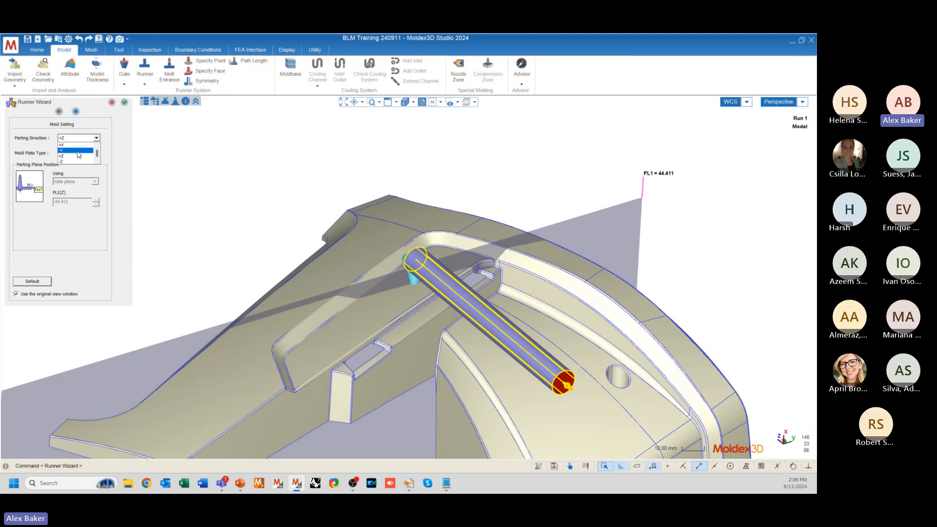
scroll(63, 153, up, 2)
click(62, 151)
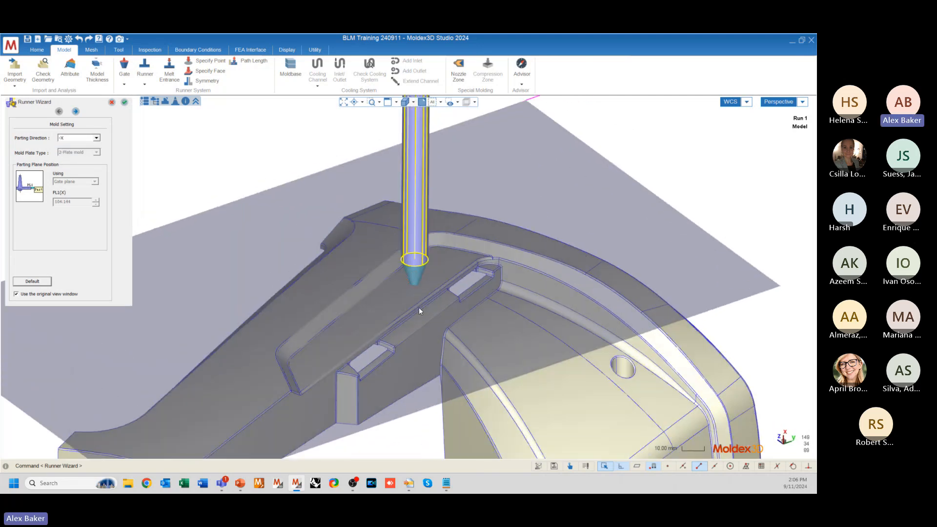
scroll(430, 317, down, 3)
mouse_move(442, 327)
middle_down()
mouse_move(304, 280)
mouse_move(142, 292)
mouse_move(364, 296)
mouse_move(558, 318)
mouse_move(673, 314)
mouse_move(433, 282)
mouse_move(367, 323)
middle_up()
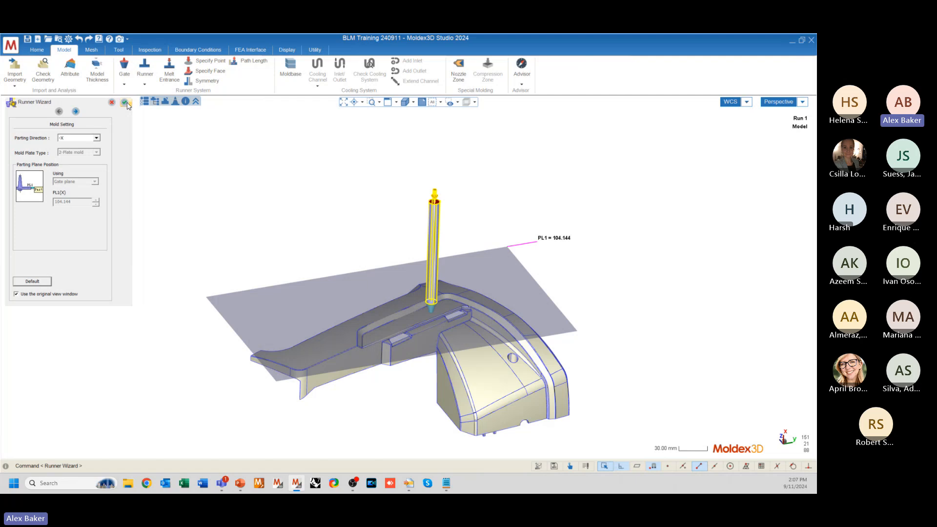
click(125, 103)
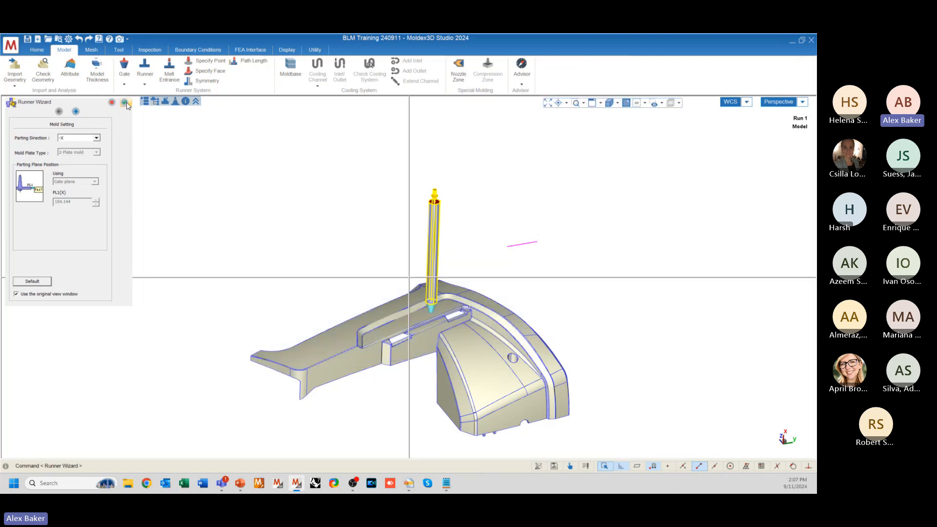
- Examine the new runner, its melt entrance and its joint with the pin gate, highlighting runner and gate in turn
scroll(434, 233, up, 2)
scroll(425, 230, up, 3)
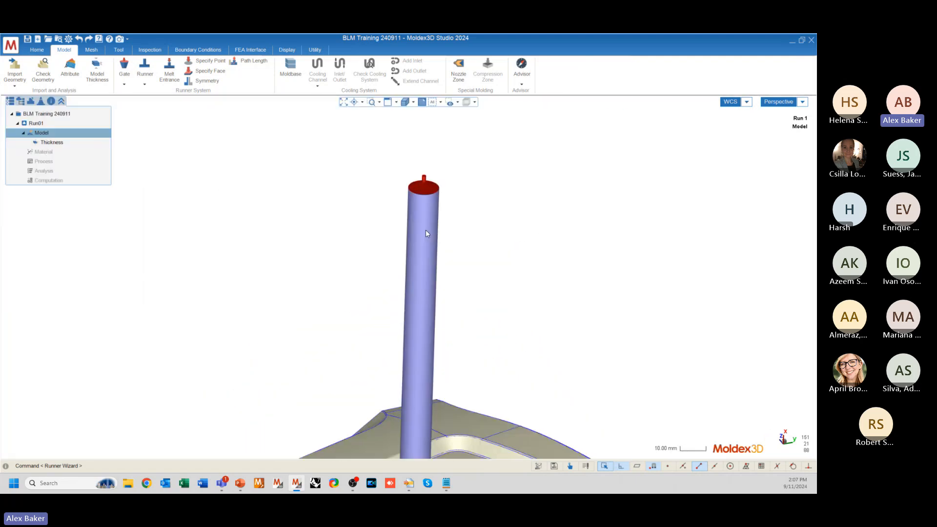
middle_drag(420, 254, 442, 167)
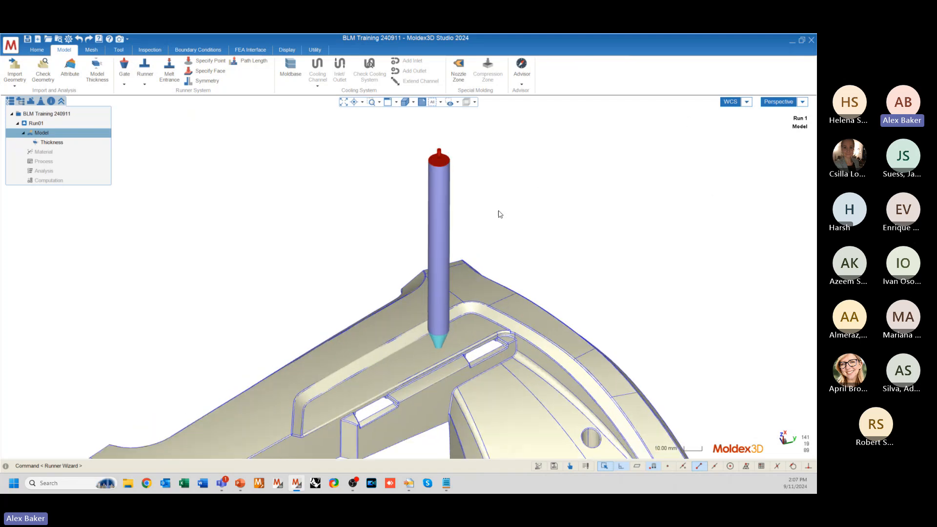
mouse_move(438, 240)
middle_down()
mouse_move(446, 218)
mouse_move(433, 300)
mouse_move(451, 357)
mouse_move(451, 342)
middle_up()
click(446, 218)
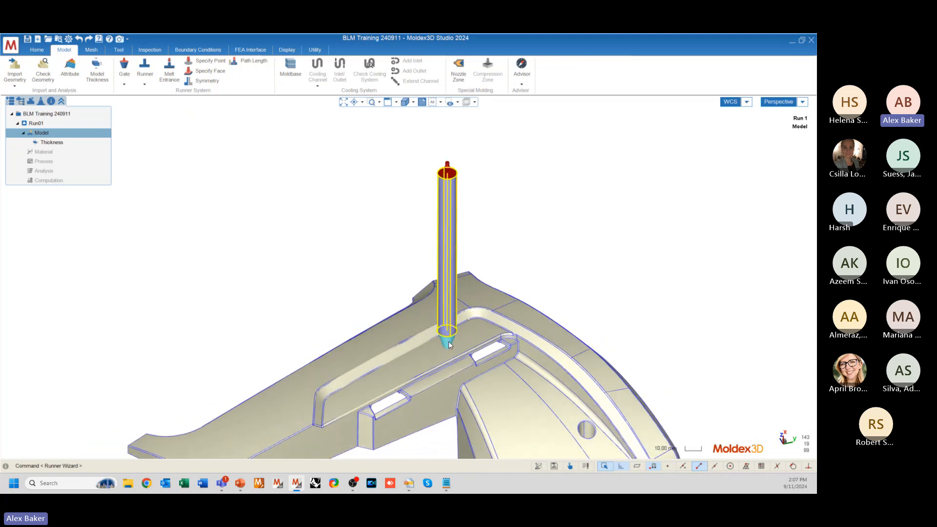
scroll(449, 344, up, 5)
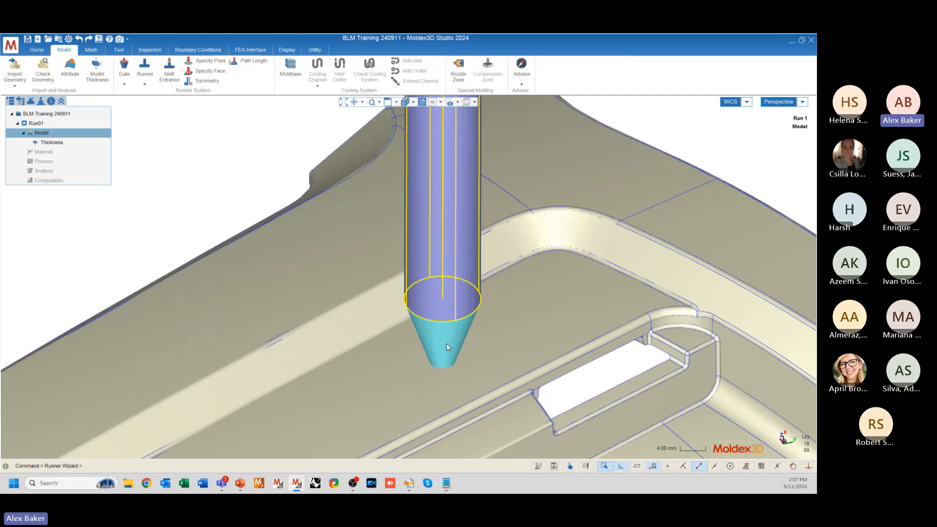
click(456, 345)
click(503, 361)
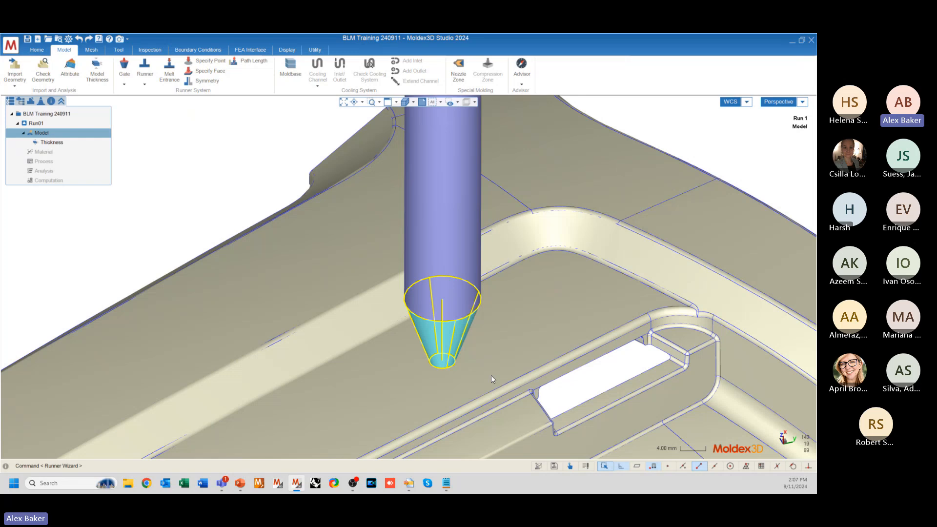
middle_drag(491, 377, 523, 341)
click(458, 198)
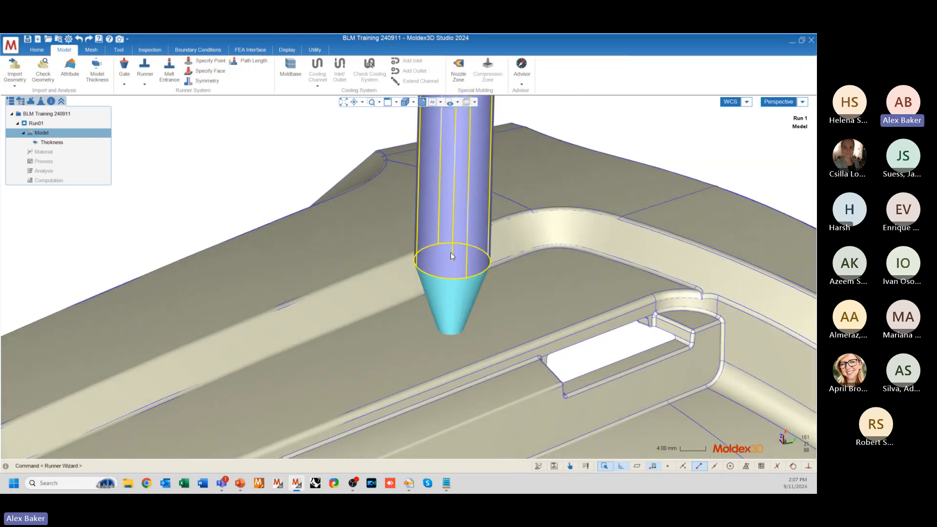
scroll(450, 253, down, 5)
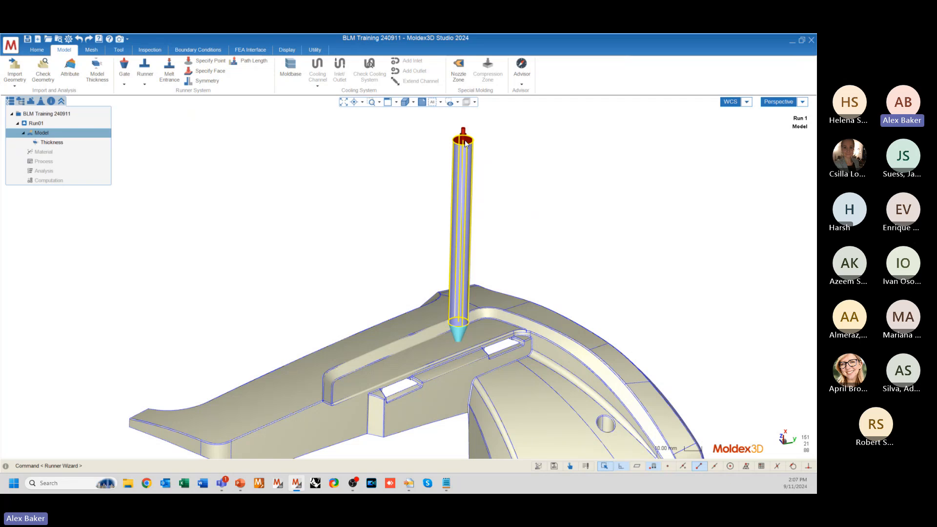
click(119, 50)
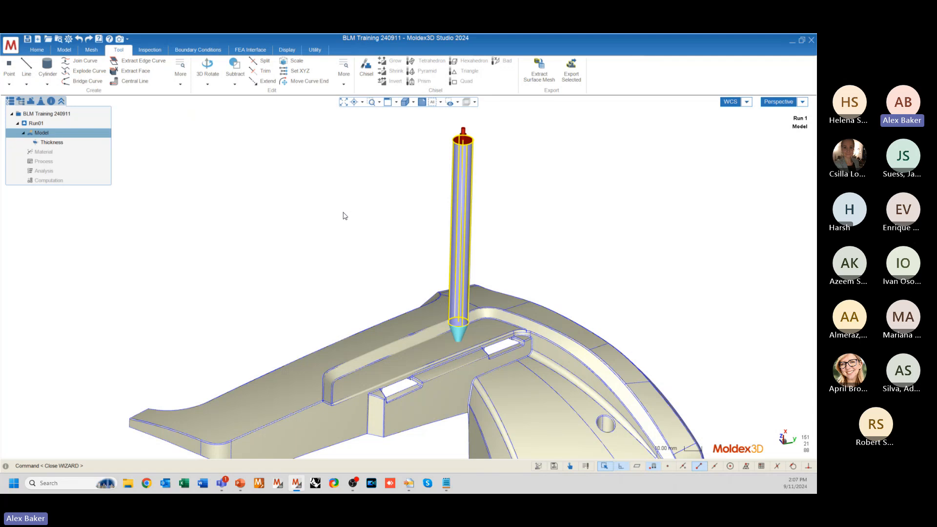
scroll(385, 293, down, 5)
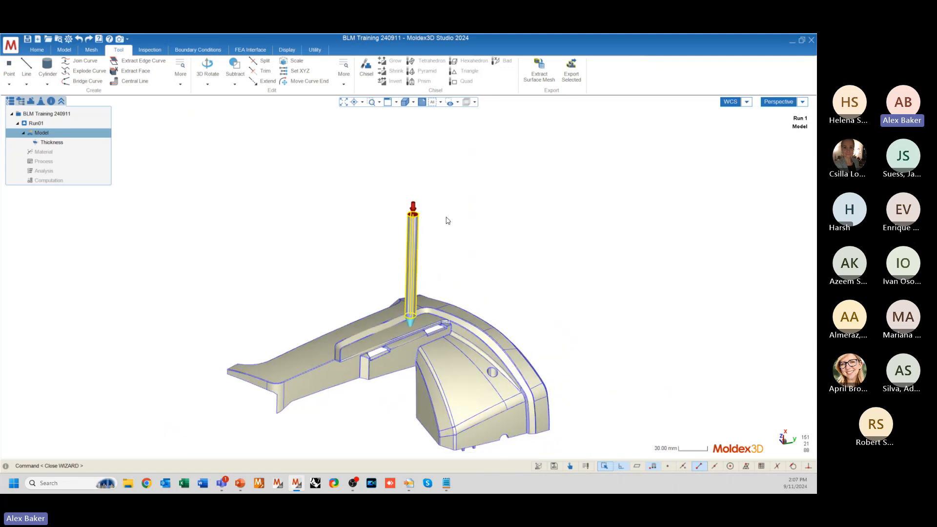
click(64, 50)
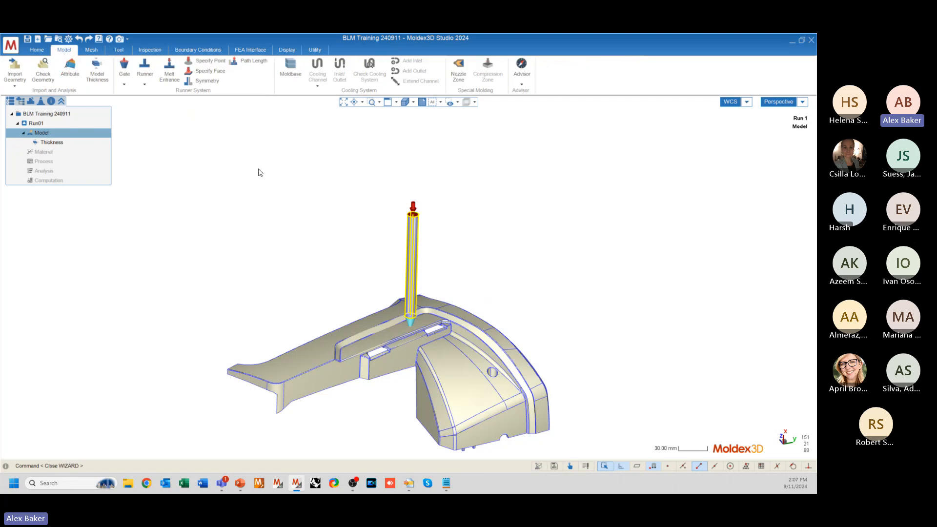
- Clear the runner selection and inspect the runner from its free end down to the joint with the pin gate
scroll(425, 235, up, 5)
right_drag(450, 222, 447, 231)
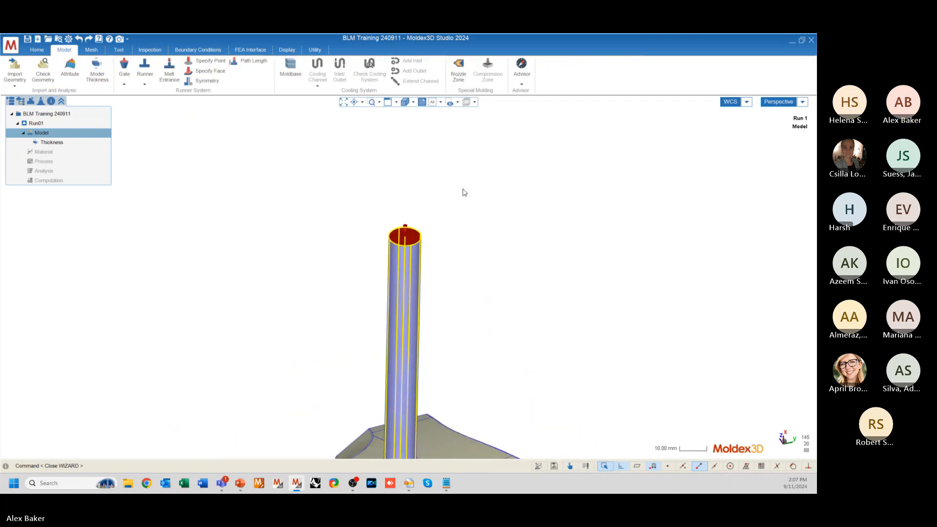
scroll(464, 190, down, 3)
click(512, 244)
mouse_move(512, 245)
right_down()
mouse_move(505, 254)
mouse_move(504, 244)
right_up()
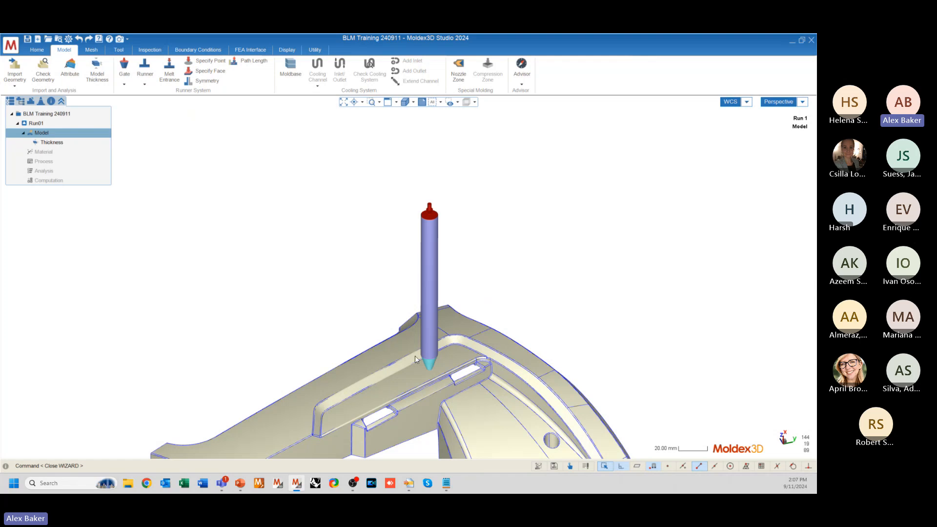
scroll(436, 359, up, 5)
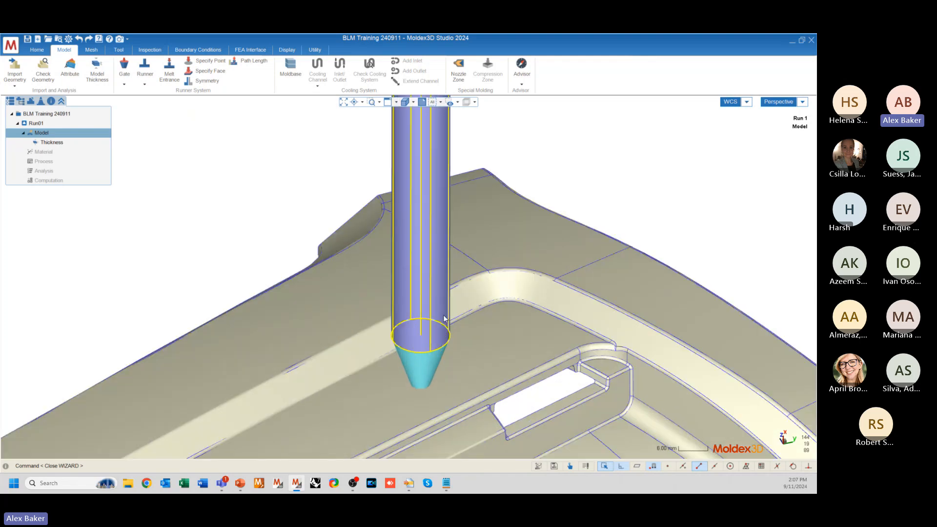
scroll(444, 318, down, 4)
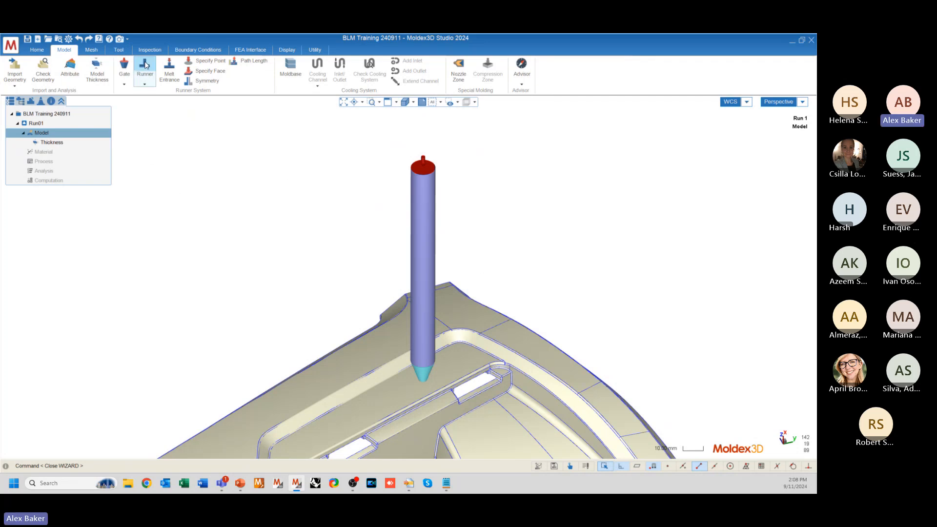
- Highlight the melt entrance at the runner's free end and review its place in the whole runner system
scroll(425, 161, up, 5)
scroll(425, 160, up, 2)
drag(345, 142, 519, 268)
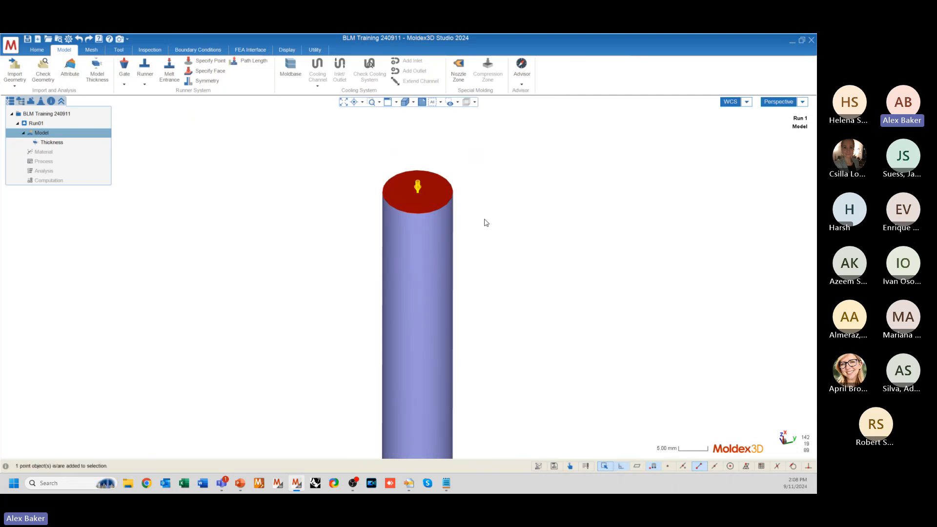
click(429, 159)
drag(342, 147, 522, 267)
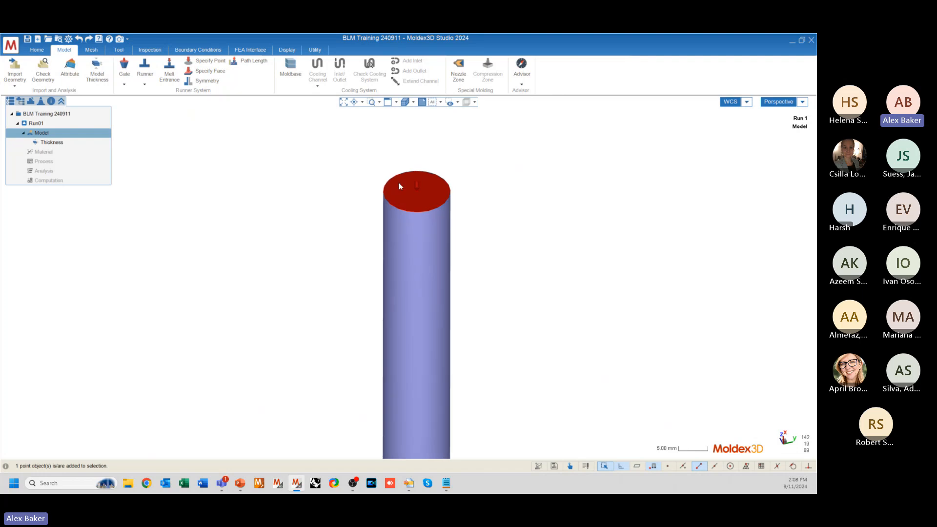
scroll(401, 185, down, 6)
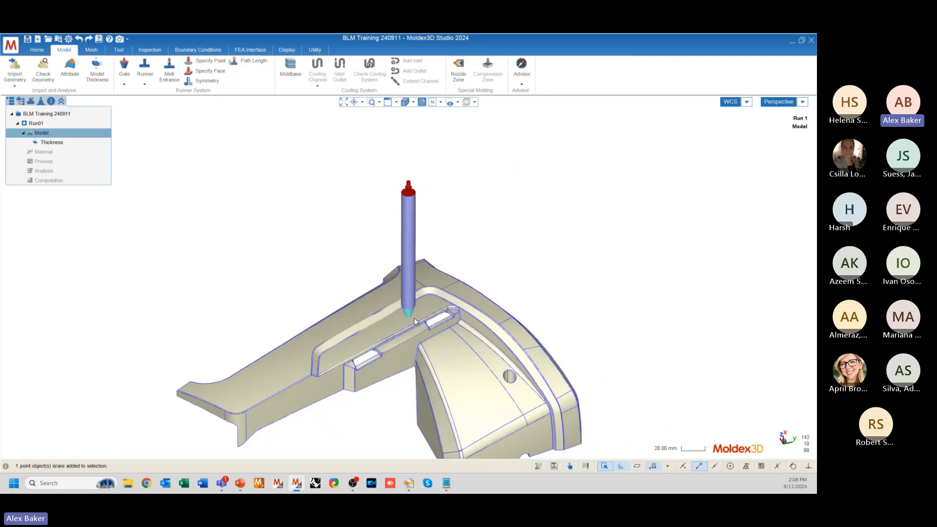
- Examine the pin gate's tip on the part surface and the runner system's overall position on the part
scroll(410, 314, up, 6)
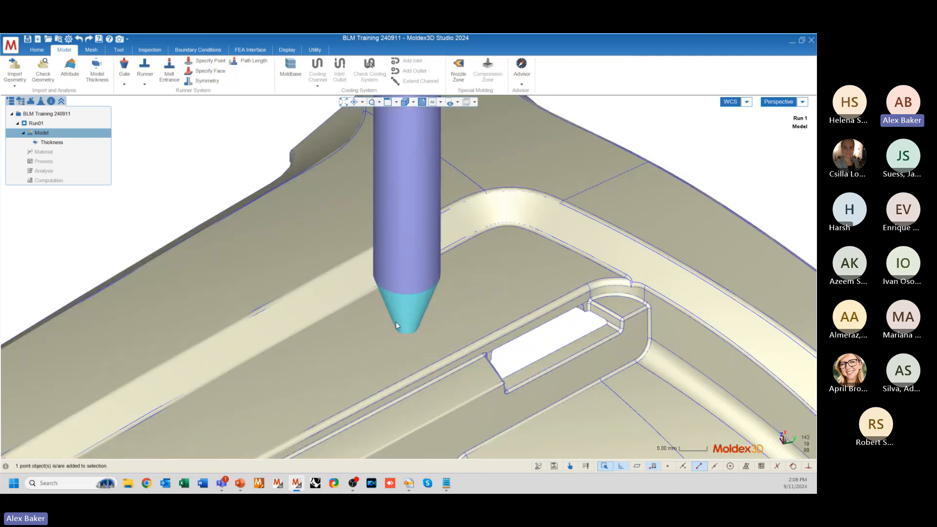
scroll(397, 321, down, 3)
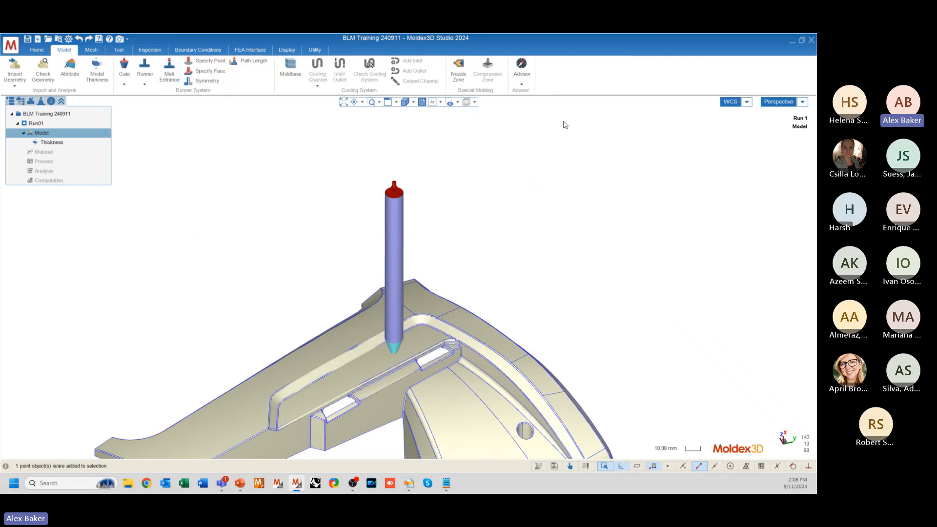
scroll(353, 274, down, 3)
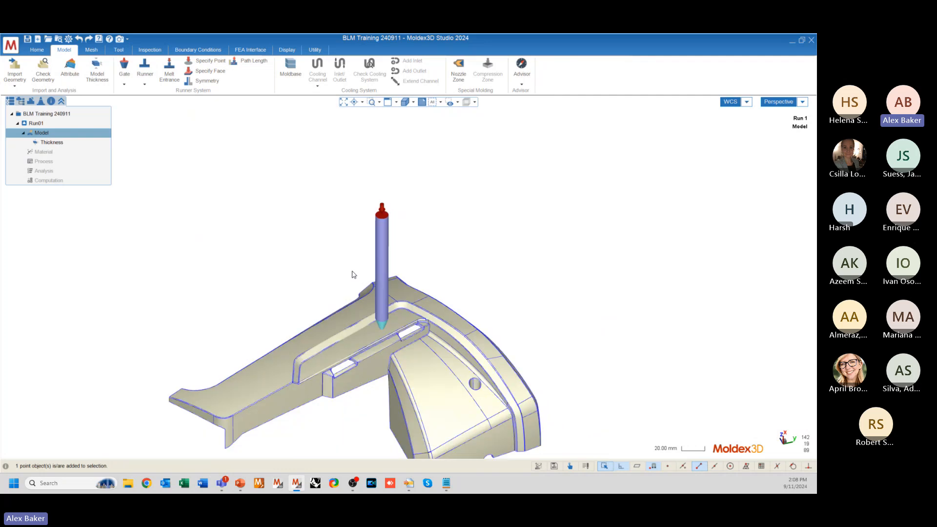
scroll(354, 275, down, 2)
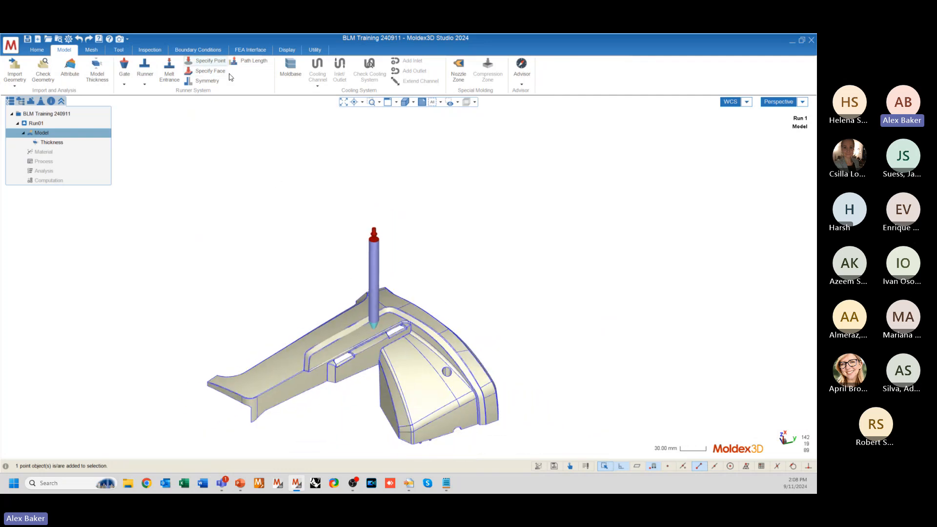
scroll(382, 250, up, 2)
scroll(408, 188, down, 2)
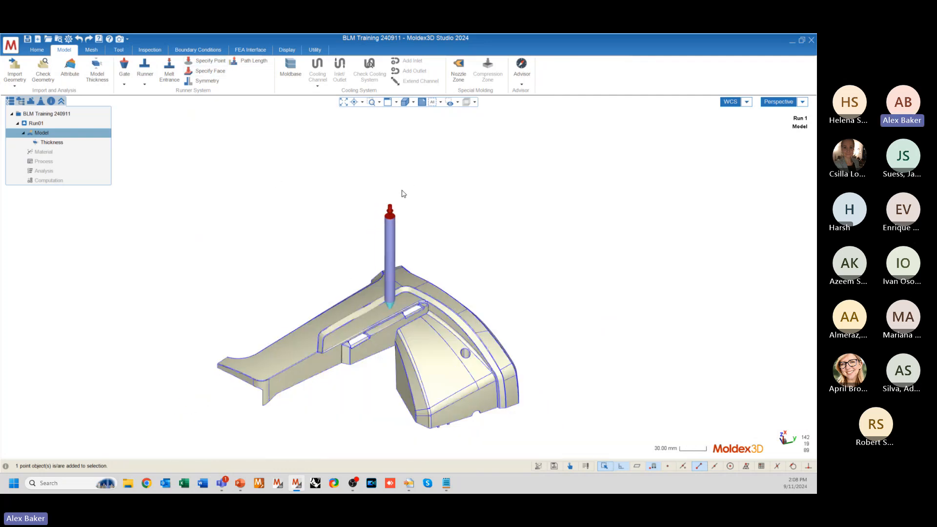
scroll(397, 311, up, 2)
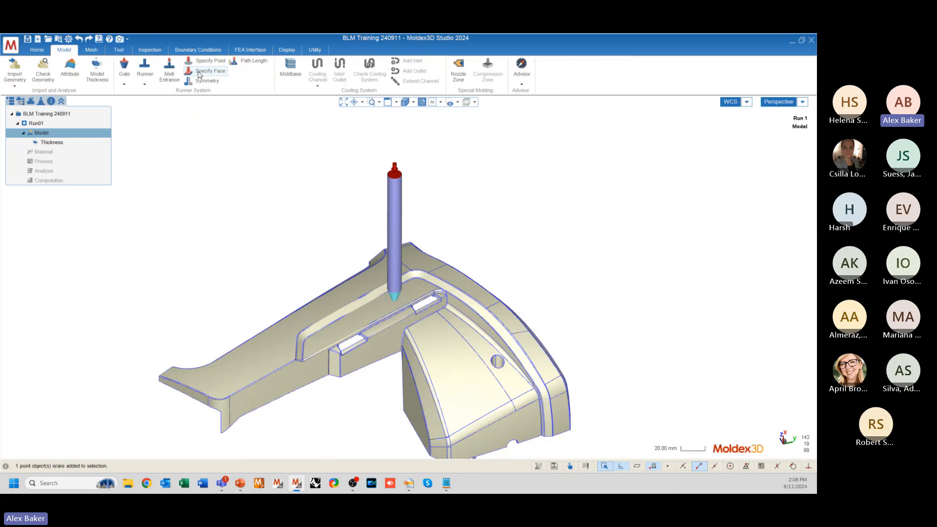
- Pick the melt inlet node at the runner's free end and inspect the runner's end face around it
scroll(372, 185, up, 5)
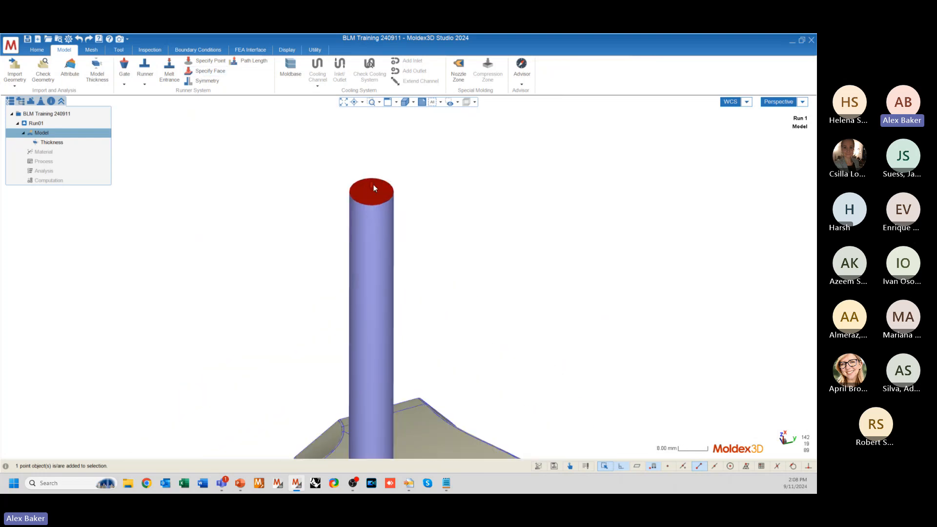
right_click(372, 186)
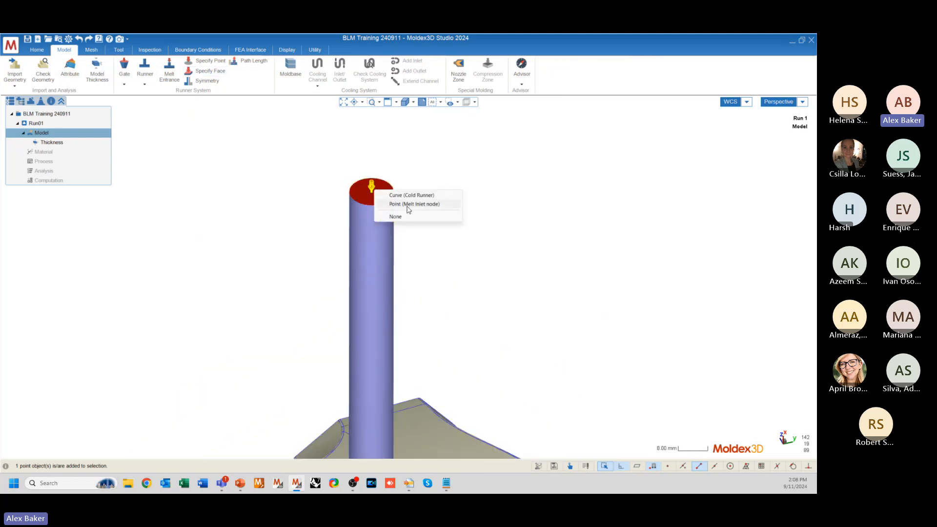
click(437, 207)
scroll(373, 191, up, 8)
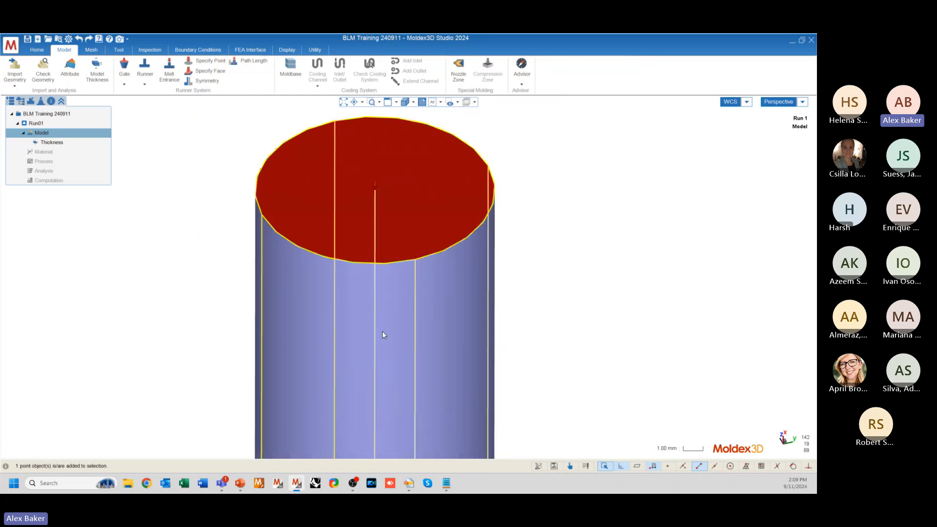
scroll(368, 155, down, 6)
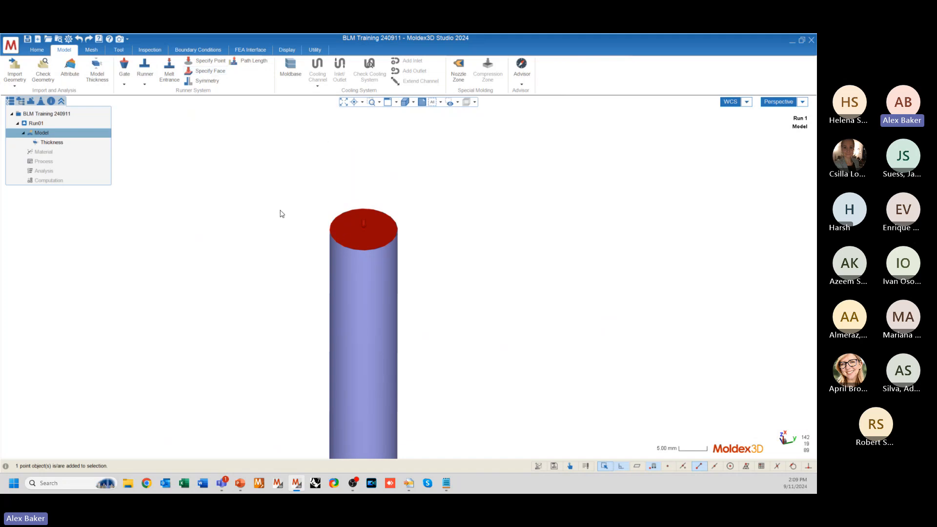
scroll(341, 166, down, 3)
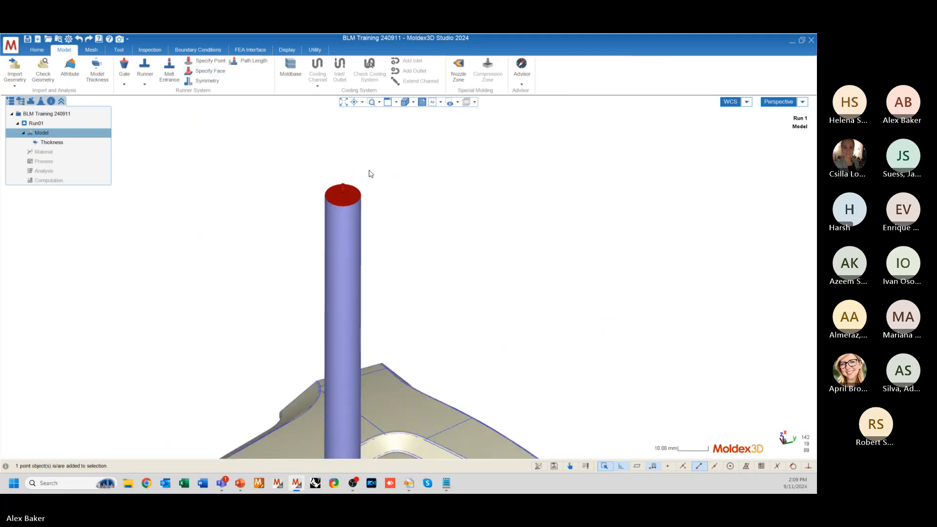
scroll(369, 166, down, 4)
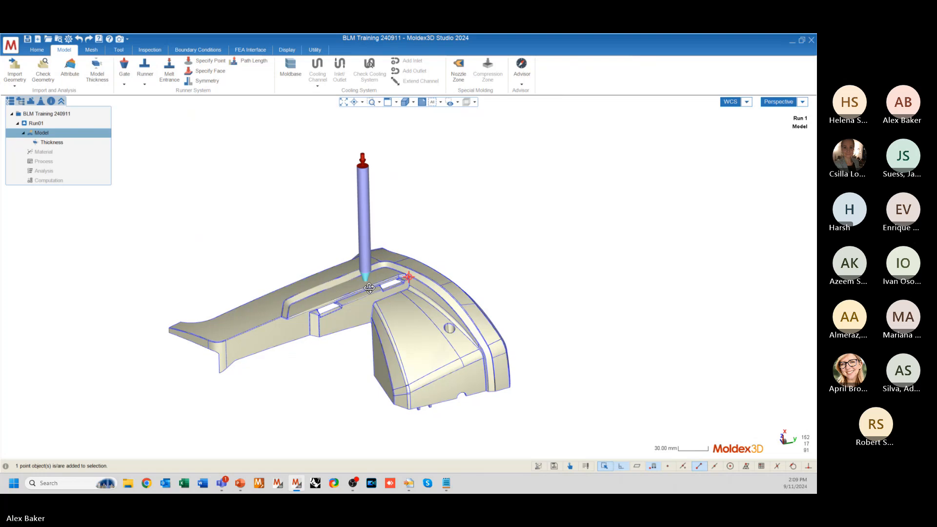
- Examine the pin gate's position on the part between the raised rim and the two slots from several angles
middle_drag(369, 288, 382, 293)
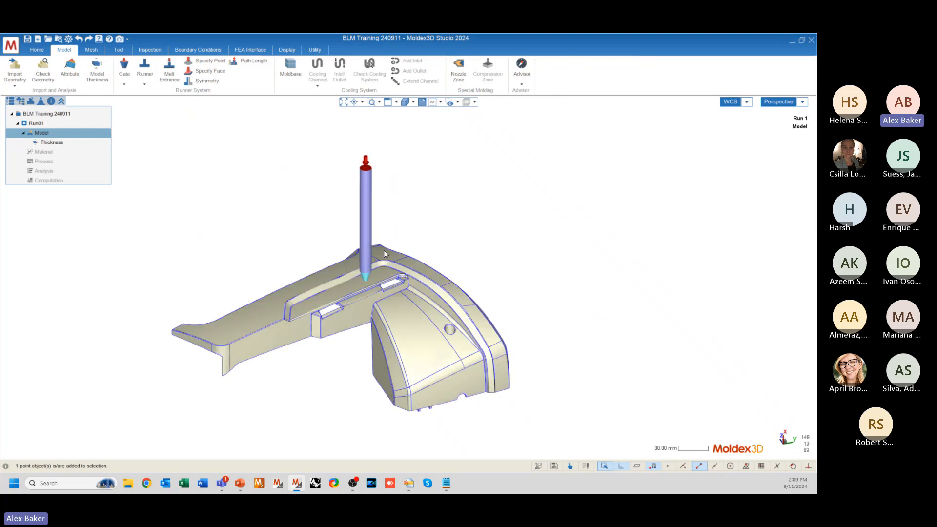
middle_drag(384, 250, 366, 282)
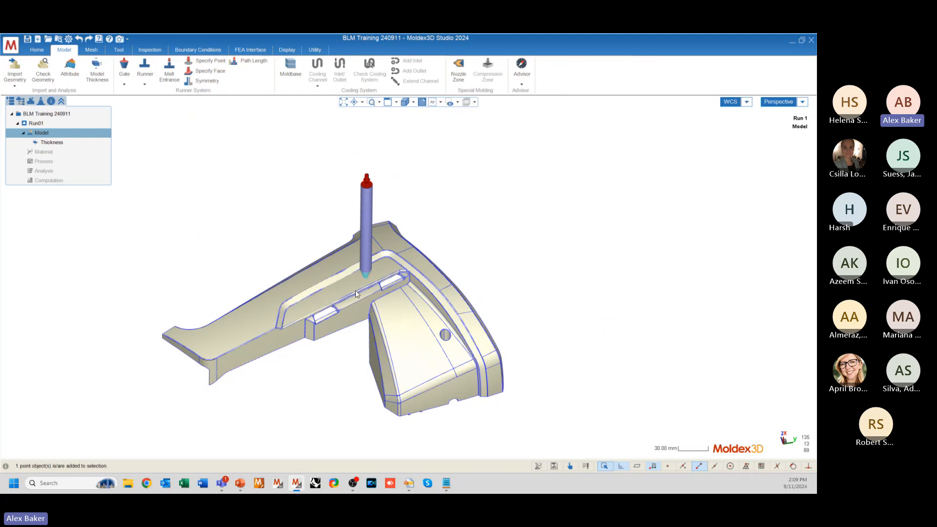
scroll(353, 307, up, 2)
scroll(353, 306, up, 3)
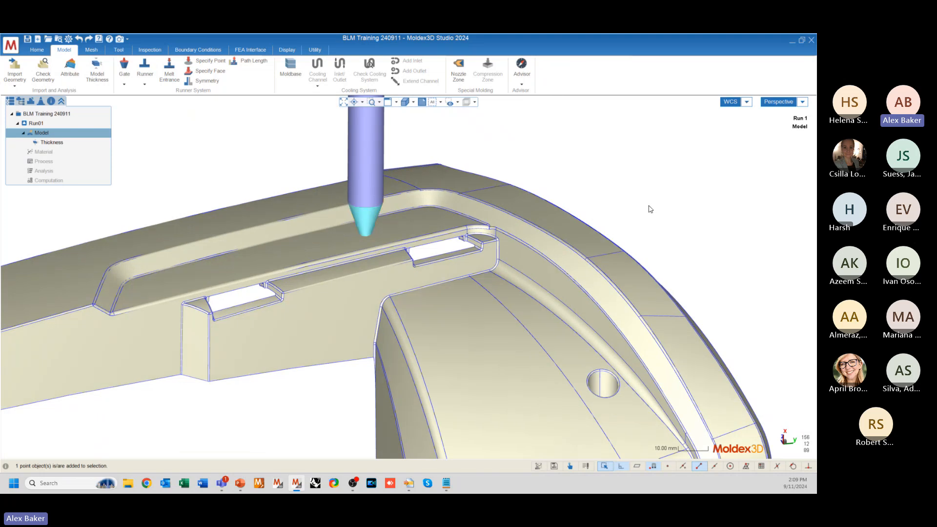
scroll(650, 209, down, 3)
mouse_move(496, 237)
middle_down()
mouse_move(416, 329)
mouse_move(471, 256)
middle_up()
scroll(471, 257, up, 5)
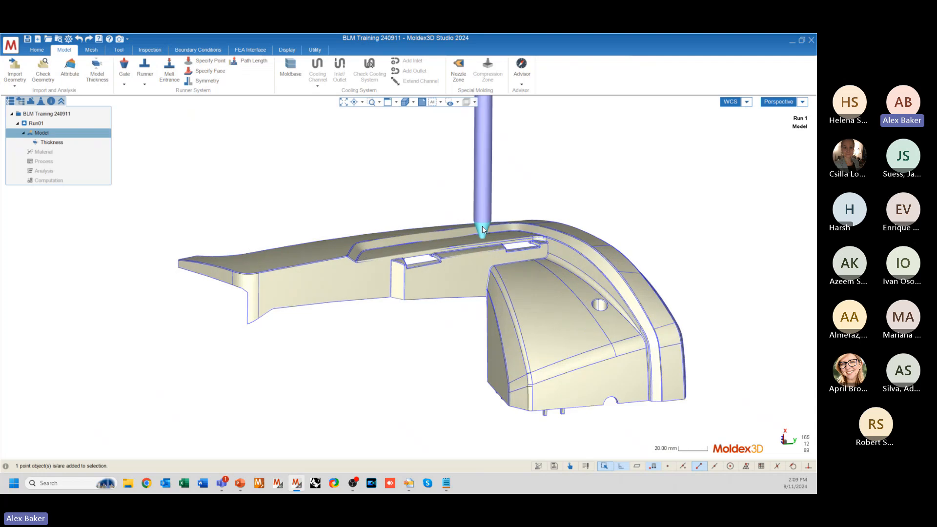
scroll(454, 264, down, 3)
middle_drag(436, 283, 403, 366)
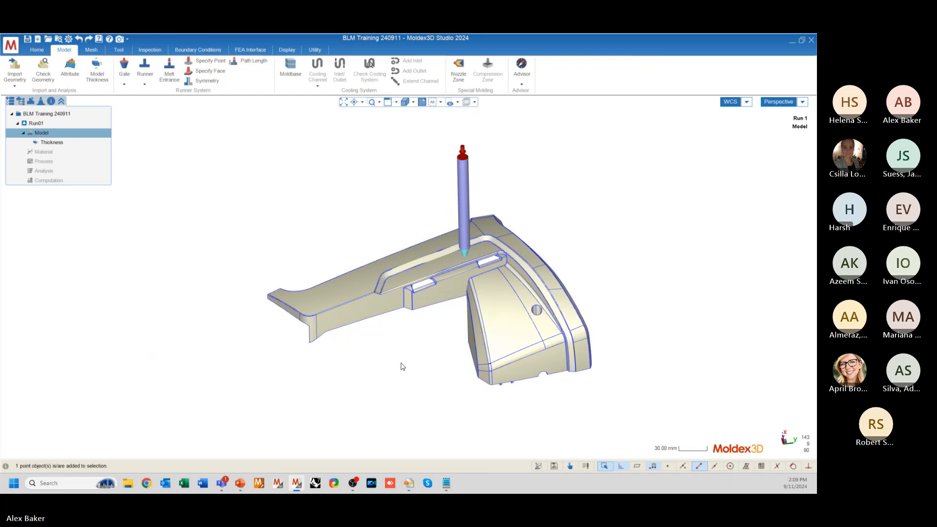
mouse_move(423, 337)
middle_down()
mouse_move(420, 318)
mouse_move(439, 346)
middle_up()
scroll(161, 295, down, 3)
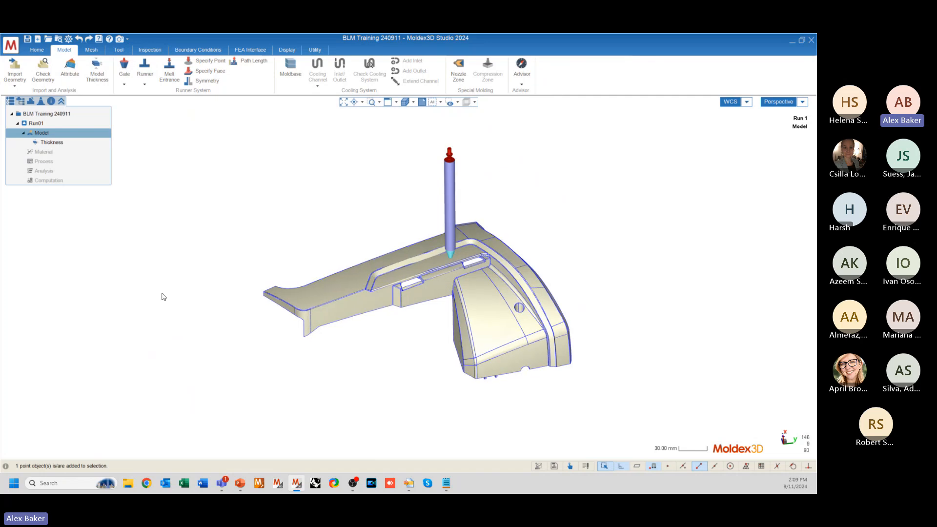
- Inspect the whole part with its runner from the side and from above, including the long arm and curved end
middle_drag(189, 391, 269, 370)
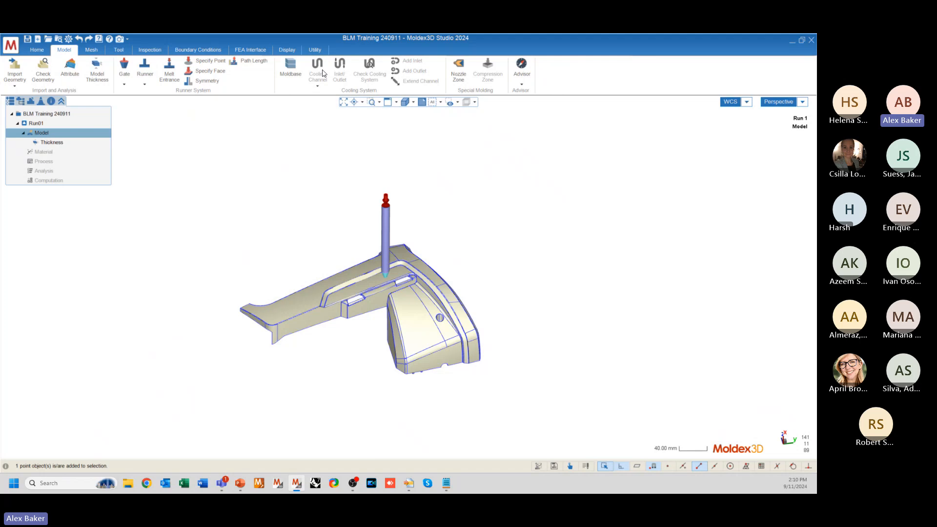
middle_drag(319, 271, 209, 226)
scroll(335, 282, up, 3)
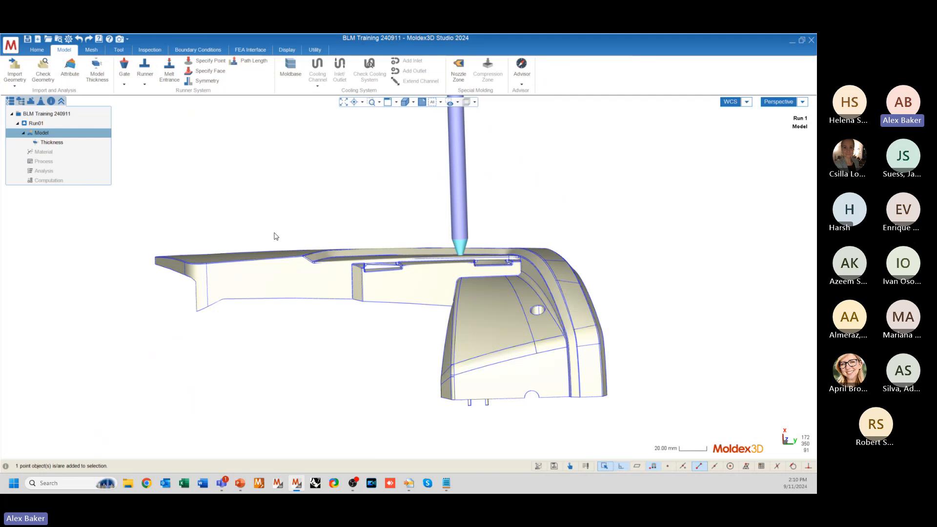
scroll(460, 264, down, 2)
scroll(460, 263, down, 1)
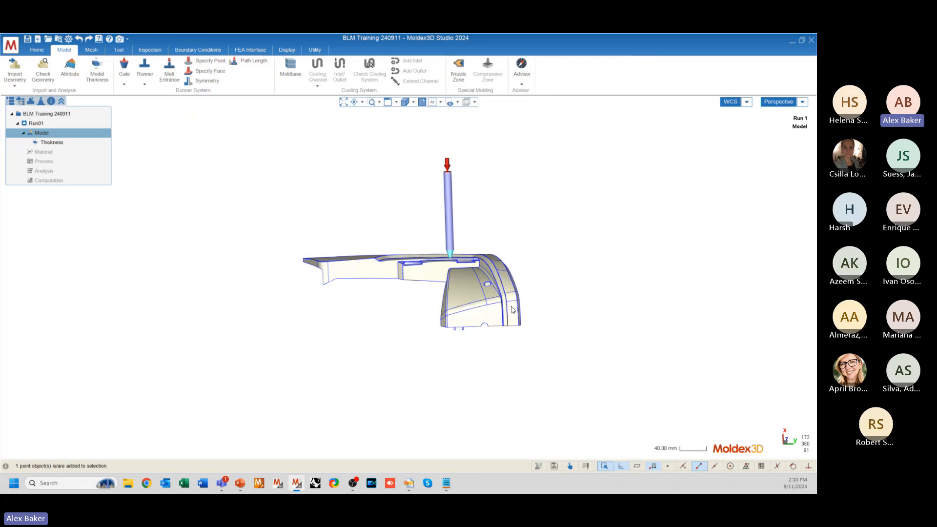
middle_drag(332, 278, 383, 286)
scroll(360, 262, up, 3)
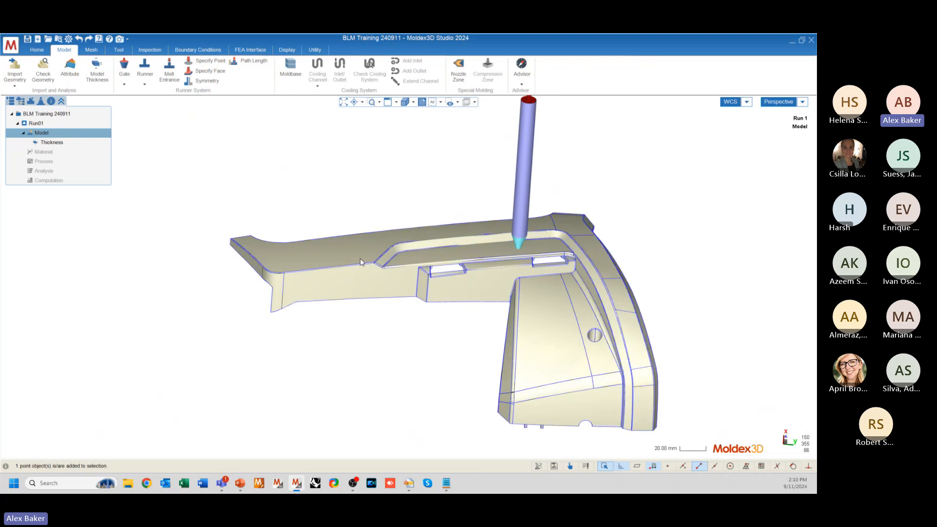
scroll(361, 262, up, 2)
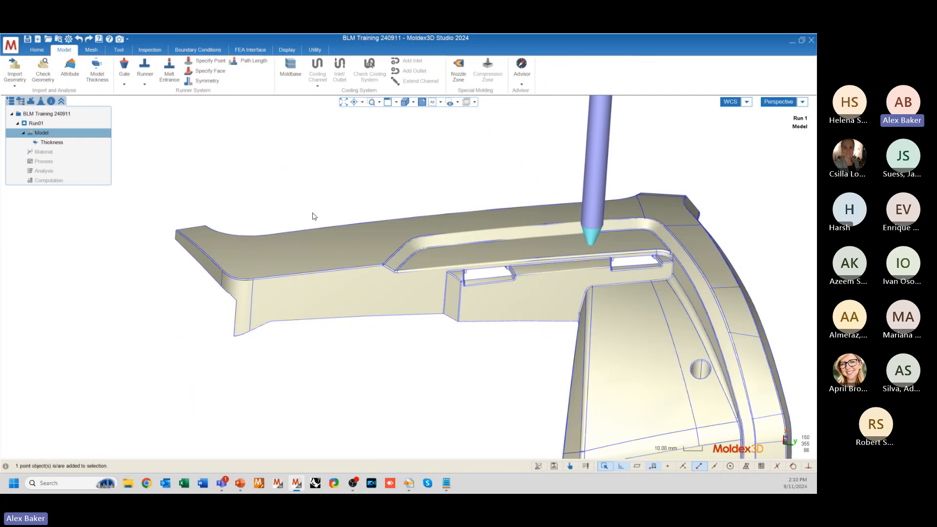
scroll(405, 377, down, 3)
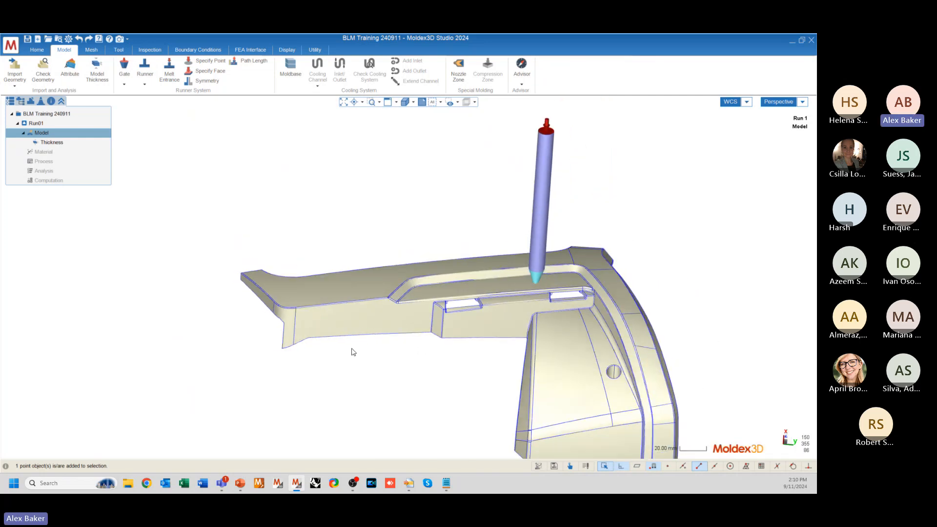
mouse_move(354, 350)
middle_down()
mouse_move(385, 335)
mouse_move(332, 391)
middle_up()
middle_drag(342, 380, 376, 368)
scroll(247, 184, down, 3)
middle_drag(372, 300, 371, 266)
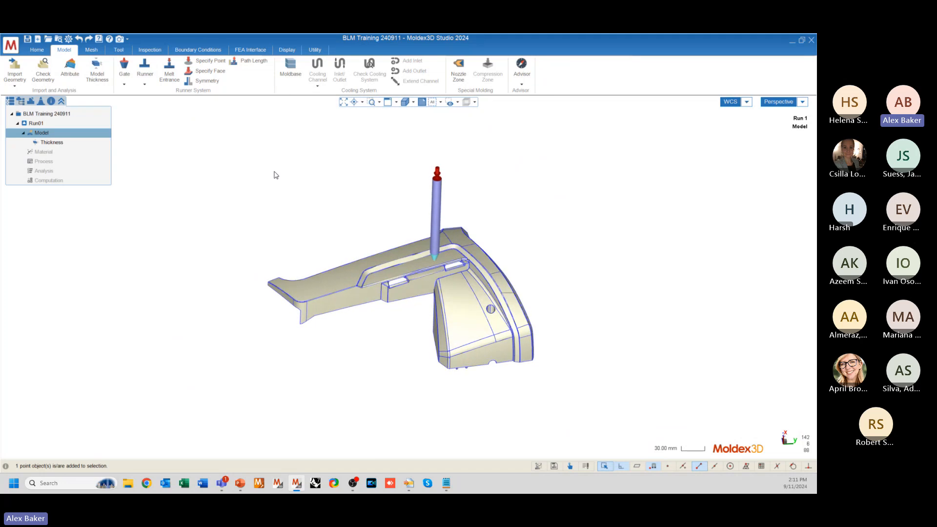
- Start the Moldbase Wizard and examine the previewed plates, parting plane and opening direction around the part and runner
click(291, 67)
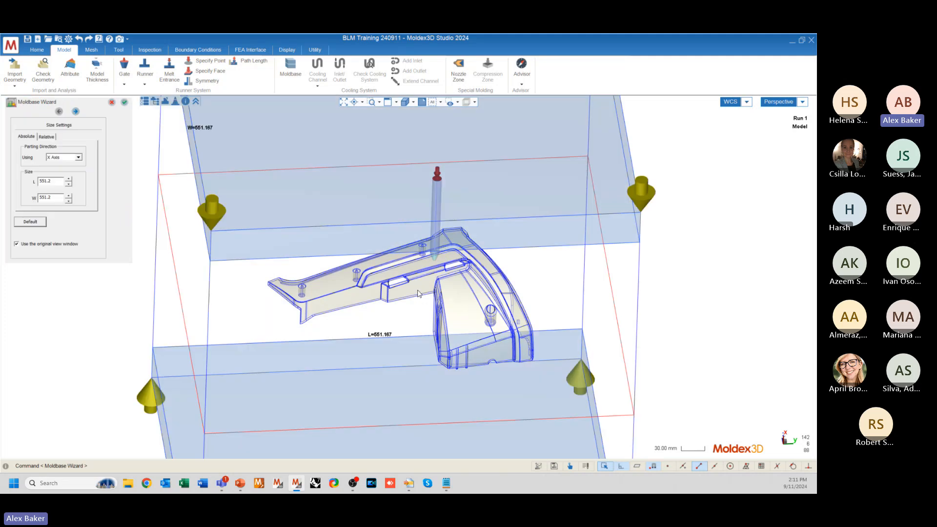
middle_drag(332, 339, 408, 269)
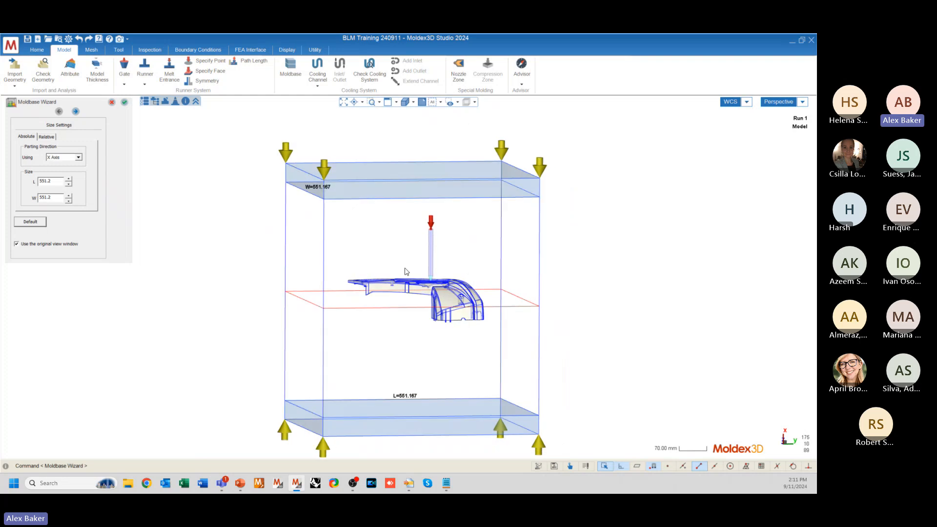
scroll(414, 225, up, 5)
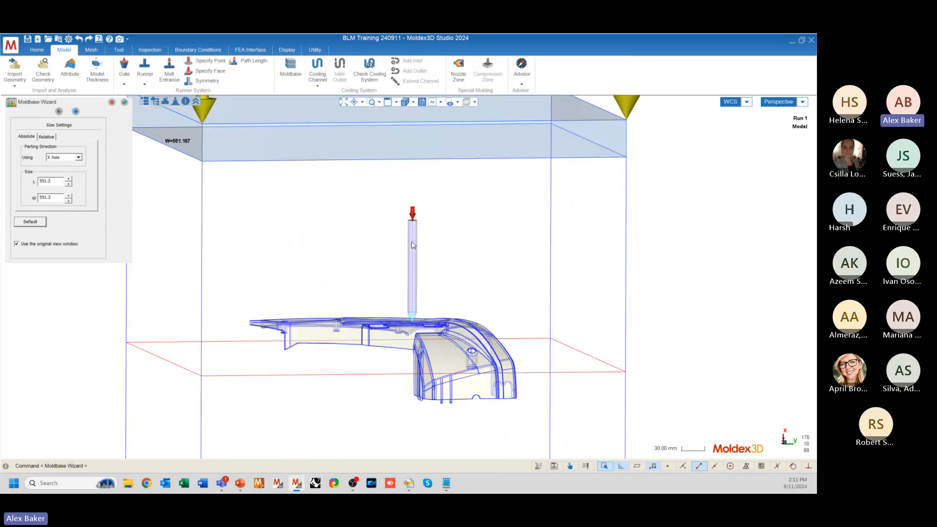
scroll(535, 190, down, 3)
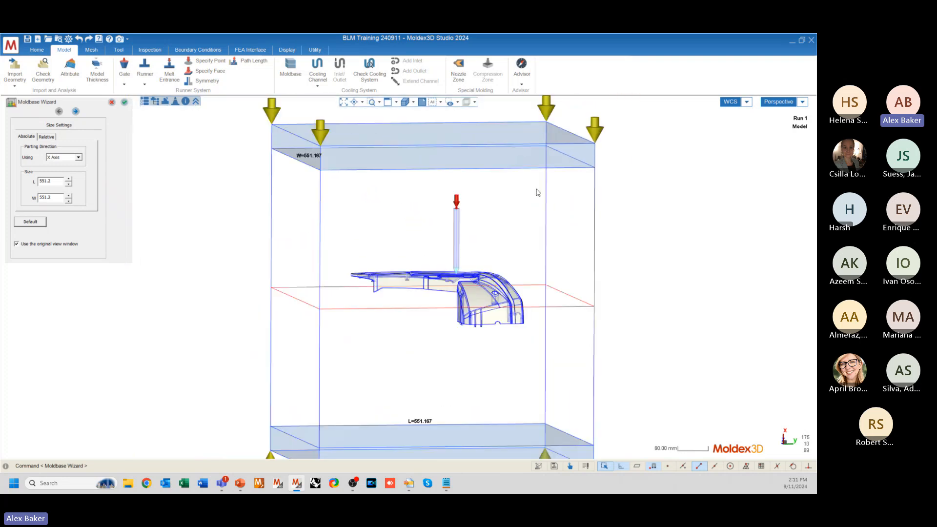
middle_drag(536, 191, 472, 222)
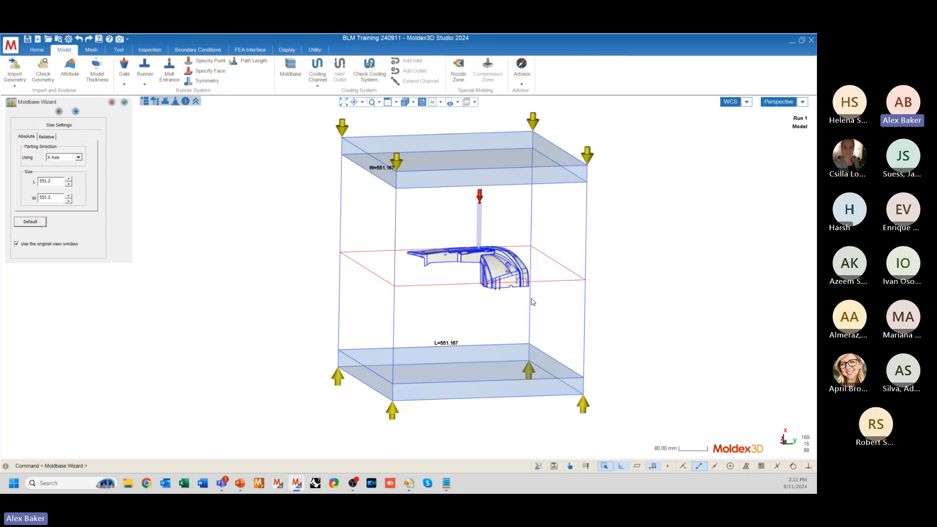
mouse_move(533, 302)
middle_down()
mouse_move(438, 264)
mouse_move(410, 273)
mouse_move(589, 195)
middle_up()
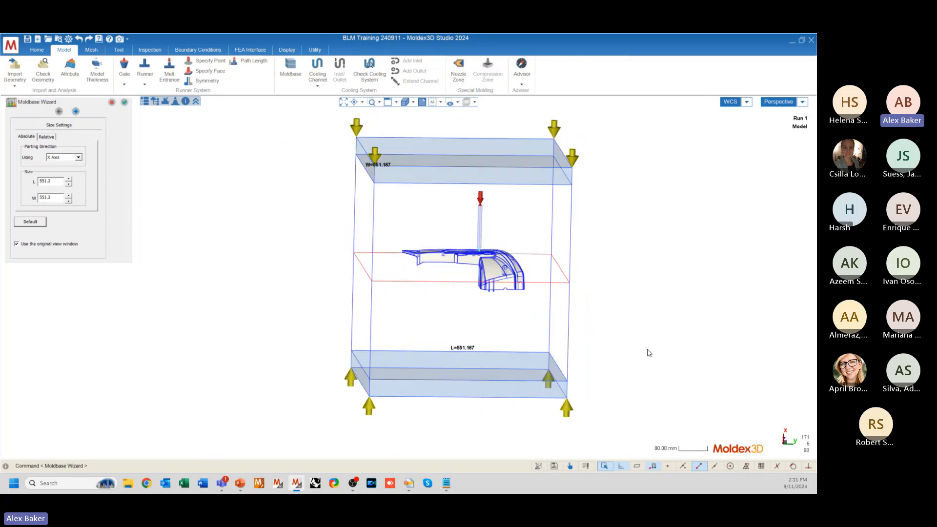
mouse_move(314, 291)
middle_down()
mouse_move(353, 273)
mouse_move(346, 284)
middle_up()
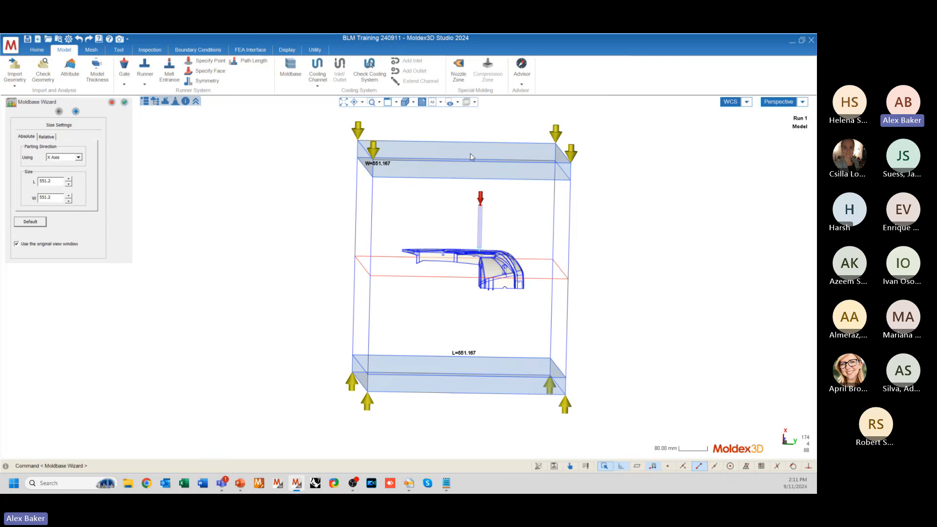
mouse_move(347, 255)
middle_down()
mouse_move(370, 234)
mouse_move(391, 232)
mouse_move(449, 274)
middle_up()
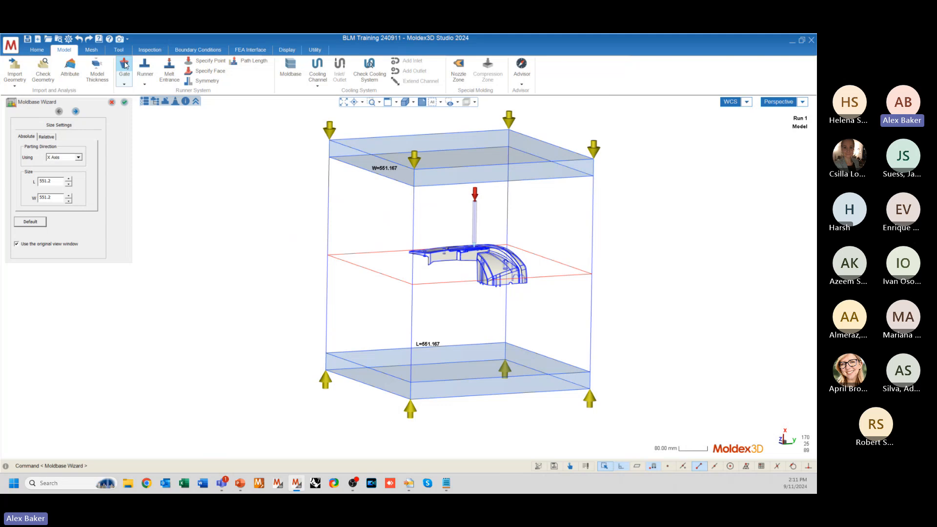
mouse_move(330, 239)
middle_down()
mouse_move(492, 230)
mouse_move(327, 225)
mouse_move(182, 243)
mouse_move(274, 222)
mouse_move(322, 228)
mouse_move(269, 231)
middle_up()
- Set the moldbase parting direction to Z Axis and view the reoriented plates around the part
click(78, 157)
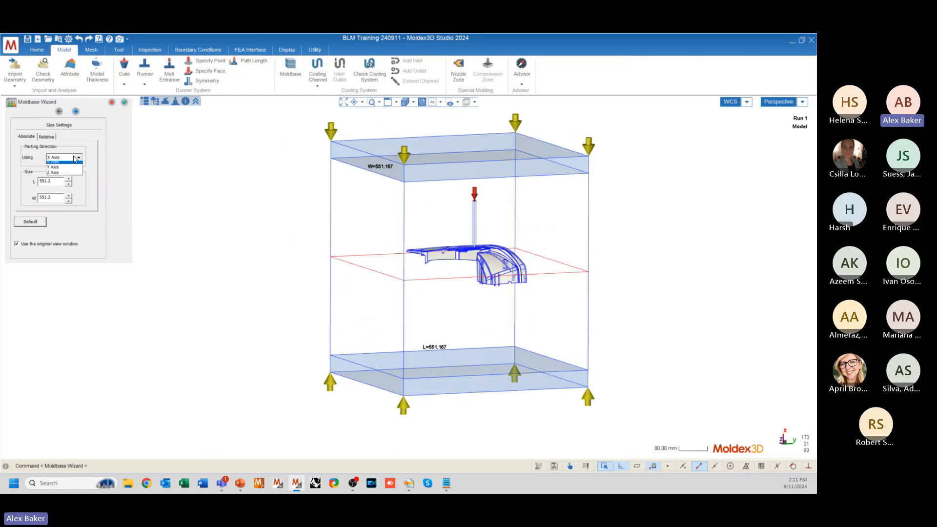
click(56, 174)
mouse_move(502, 285)
middle_down()
mouse_move(525, 284)
mouse_move(678, 339)
mouse_move(640, 318)
middle_up()
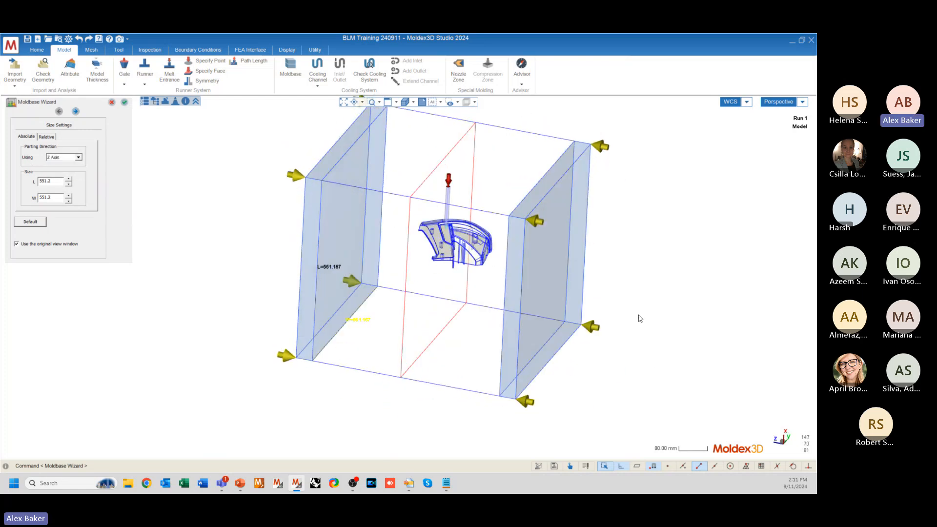
- Set the moldbase parting direction to X Axis and view the reoriented plates edge-on
click(63, 159)
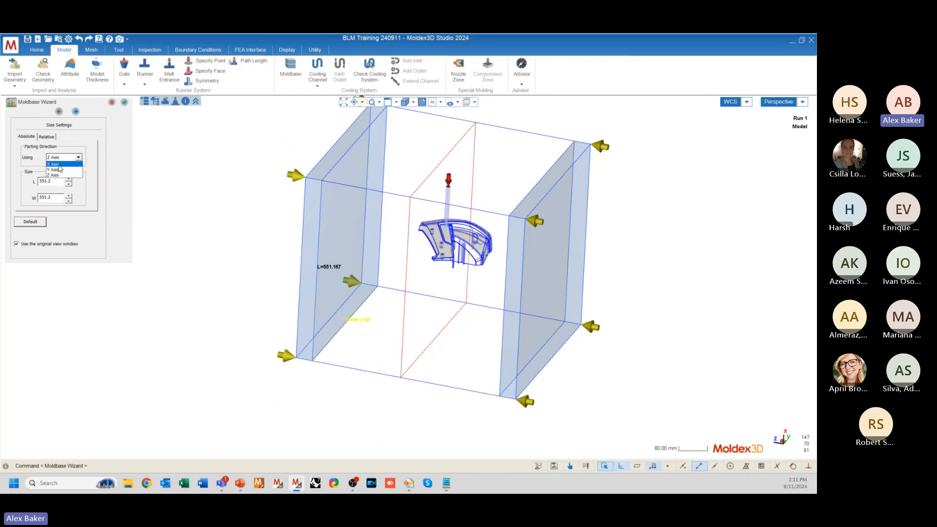
click(57, 163)
middle_drag(458, 259, 223, 261)
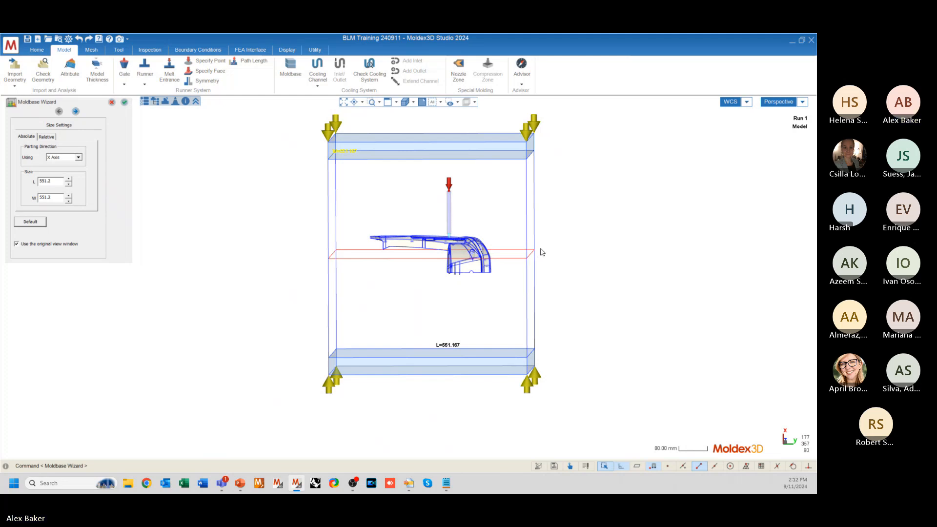
- Examine the part, runner and parting plane between the moldbase plates from the side and at an angle
middle_drag(541, 252, 602, 260)
scroll(314, 262, up, 3)
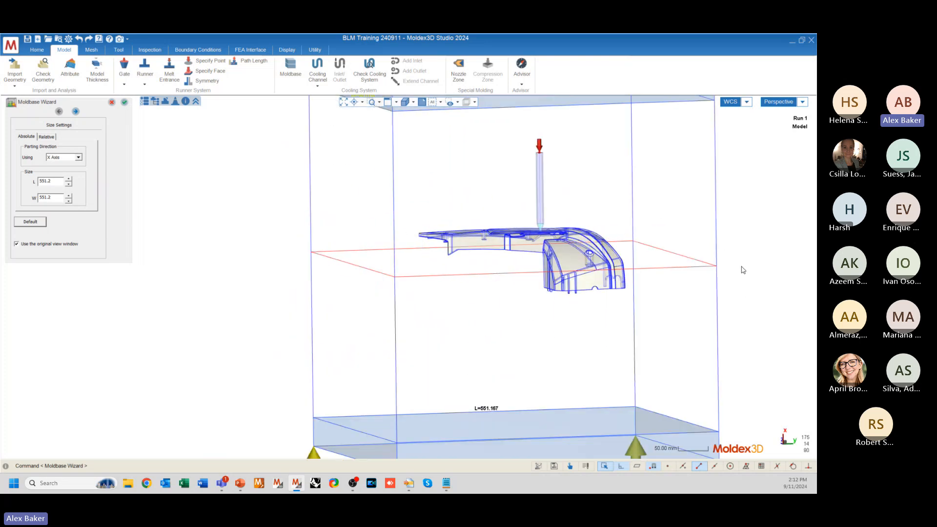
mouse_move(443, 311)
middle_down()
mouse_move(441, 298)
mouse_move(497, 325)
mouse_move(471, 195)
middle_up()
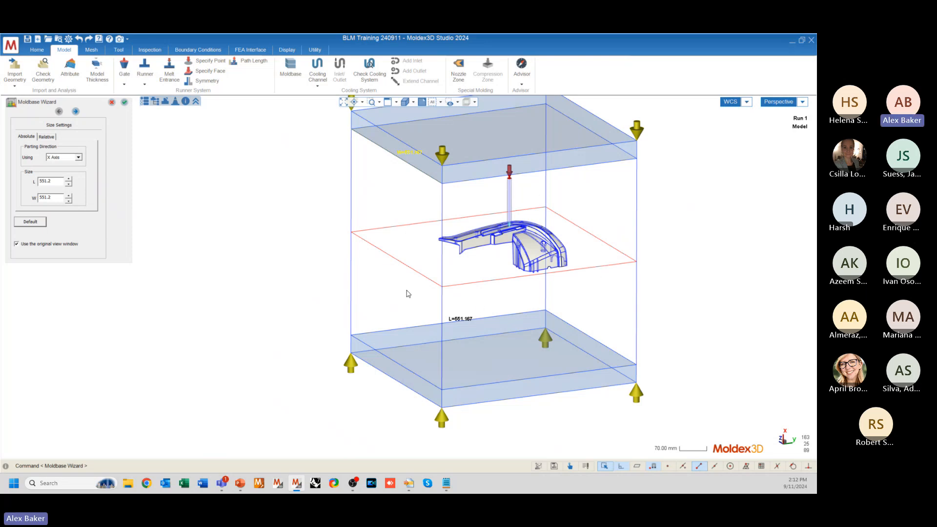
middle_drag(648, 279, 586, 265)
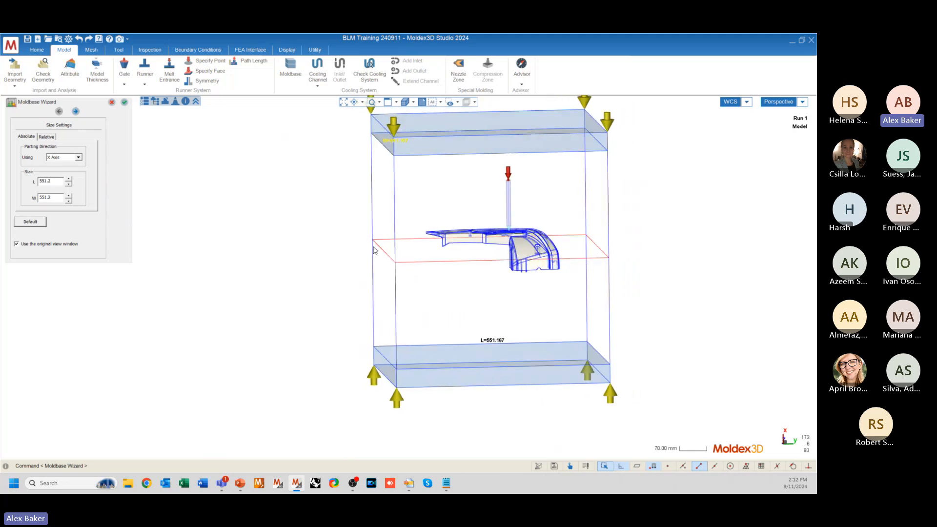
mouse_move(409, 229)
middle_down()
mouse_move(356, 221)
mouse_move(393, 230)
mouse_move(429, 266)
mouse_move(434, 246)
mouse_move(415, 230)
mouse_move(439, 246)
mouse_move(422, 237)
middle_up()
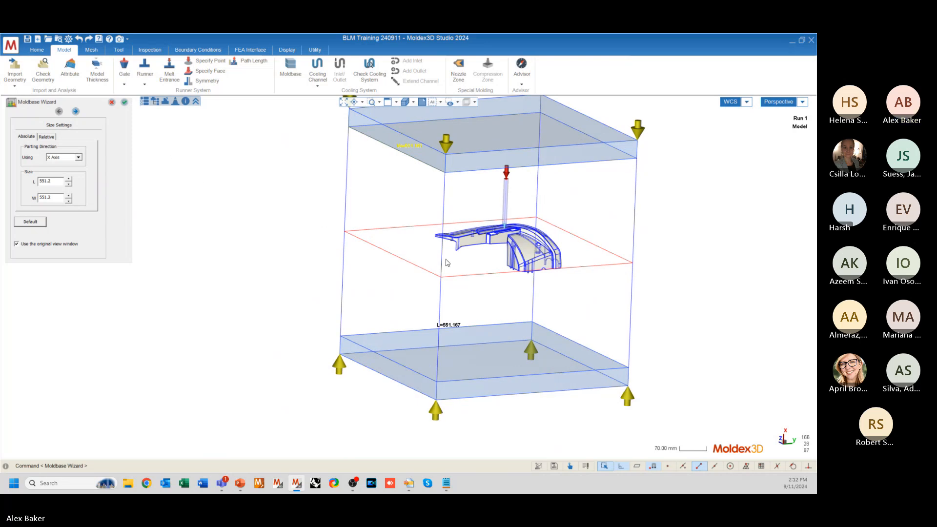
scroll(426, 264, up, 4)
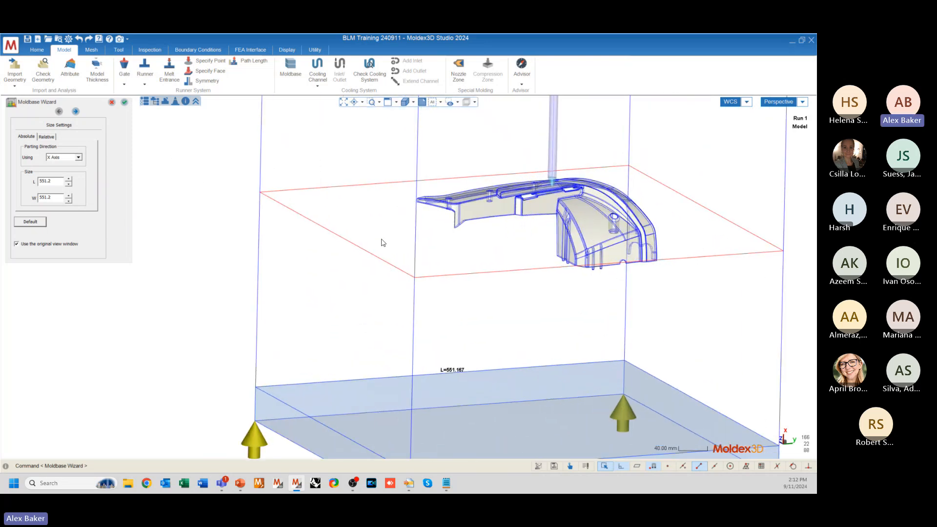
mouse_move(650, 313)
middle_down()
mouse_move(582, 257)
mouse_move(557, 262)
mouse_move(577, 263)
middle_up()
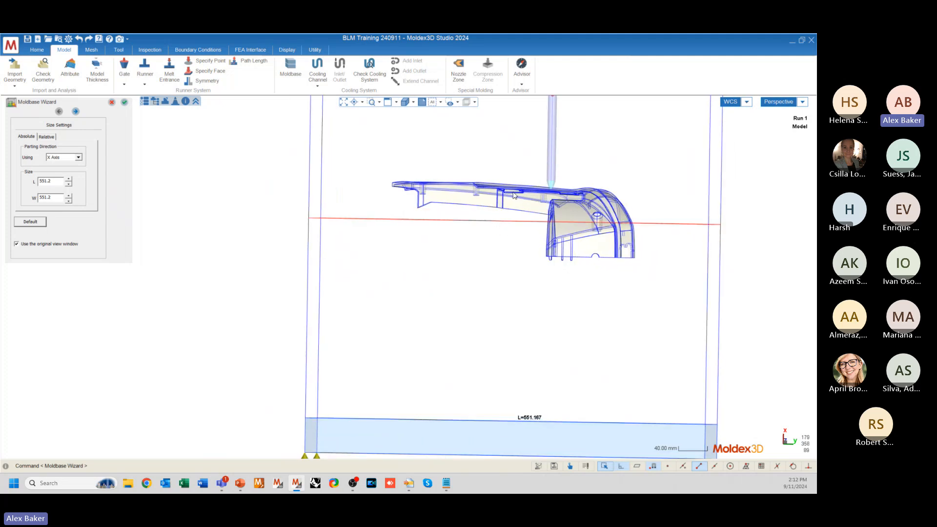
scroll(534, 216, down, 4)
mouse_move(410, 276)
middle_down()
mouse_move(456, 274)
mouse_move(451, 291)
mouse_move(498, 305)
mouse_move(489, 288)
middle_up()
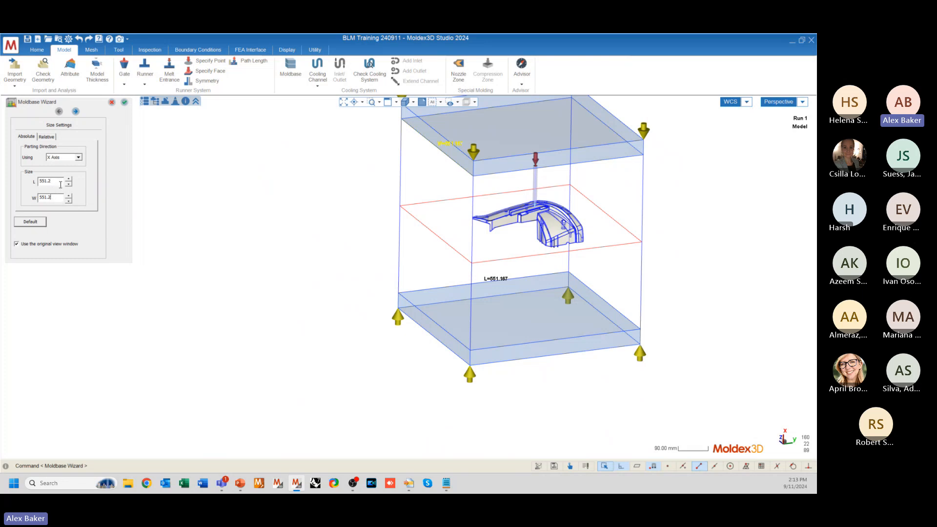
- Create the moldbase with length, width and overall height of 551.2 and cavity and core heights of 275.6
click(76, 112)
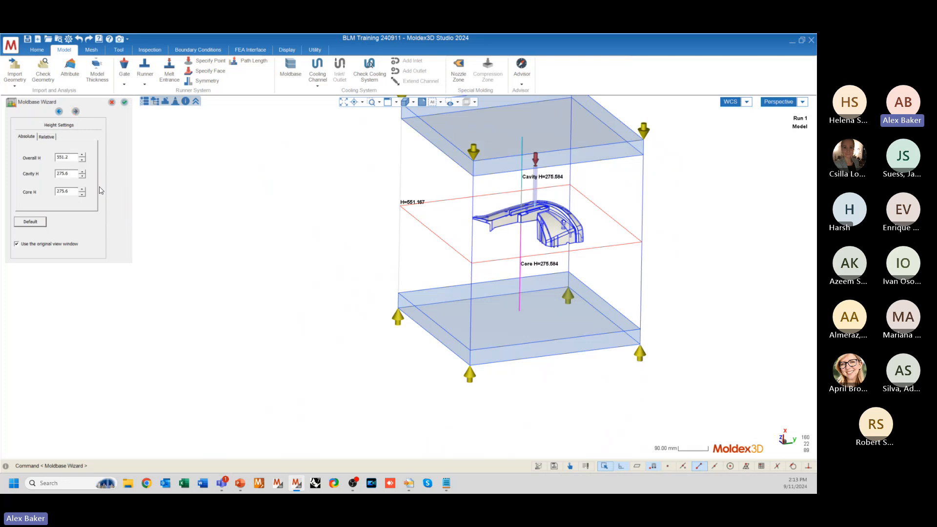
middle_drag(408, 274, 373, 337)
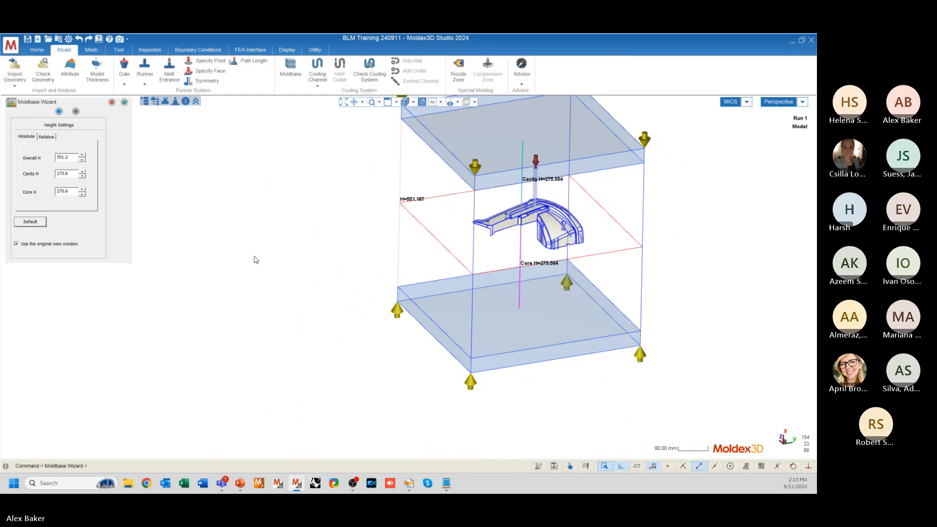
click(125, 103)
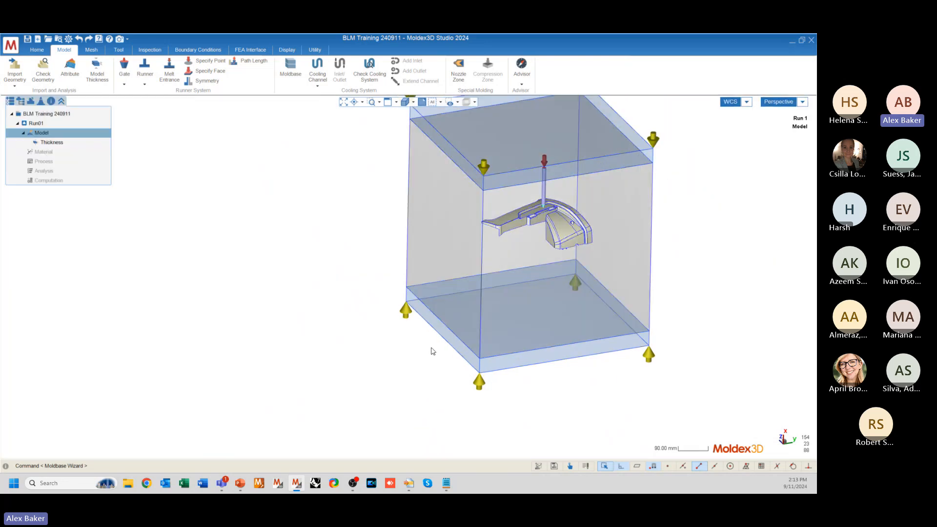
- Inspect the finished moldbase from several angles, including the part's side wall and the pin gate inside it
scroll(355, 370, down, 2)
scroll(354, 370, up, 2)
middle_drag(380, 372, 382, 313)
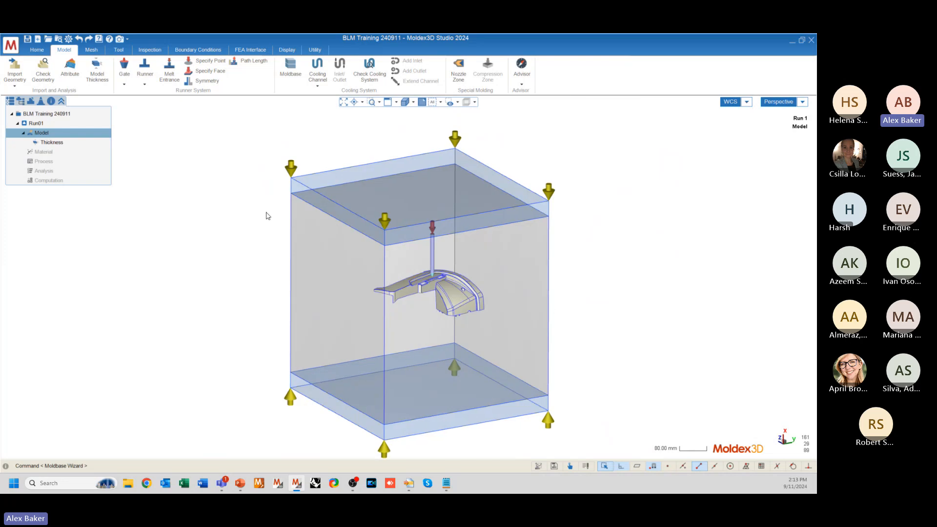
middle_drag(406, 337, 363, 246)
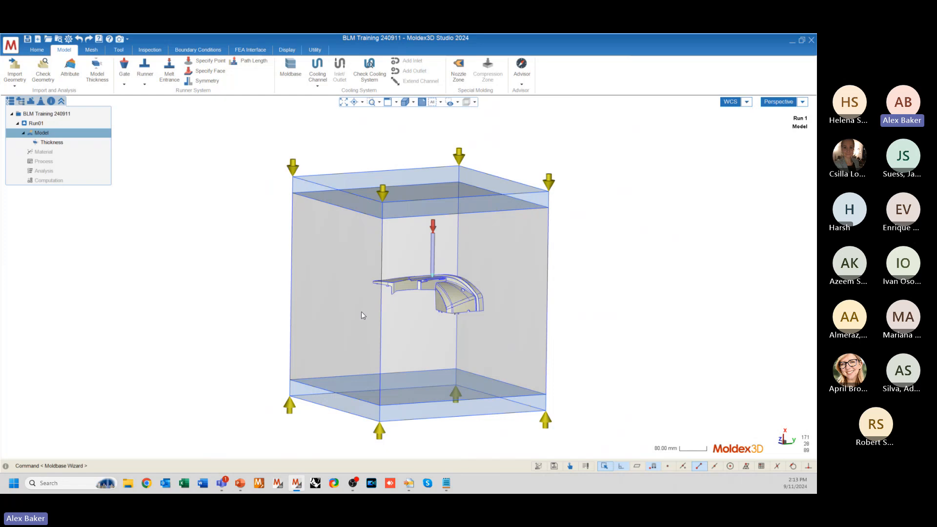
middle_drag(338, 403, 288, 414)
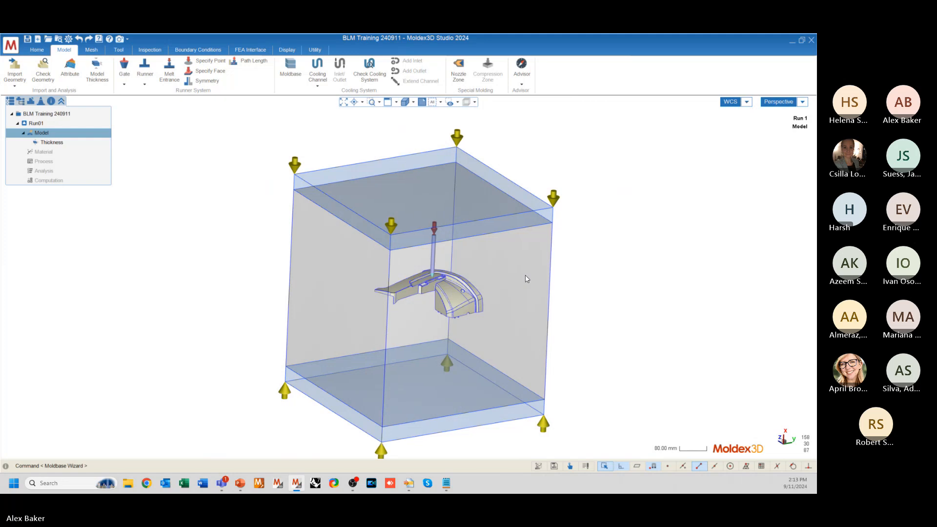
scroll(432, 243, up, 4)
middle_drag(439, 250, 472, 239)
scroll(473, 238, down, 4)
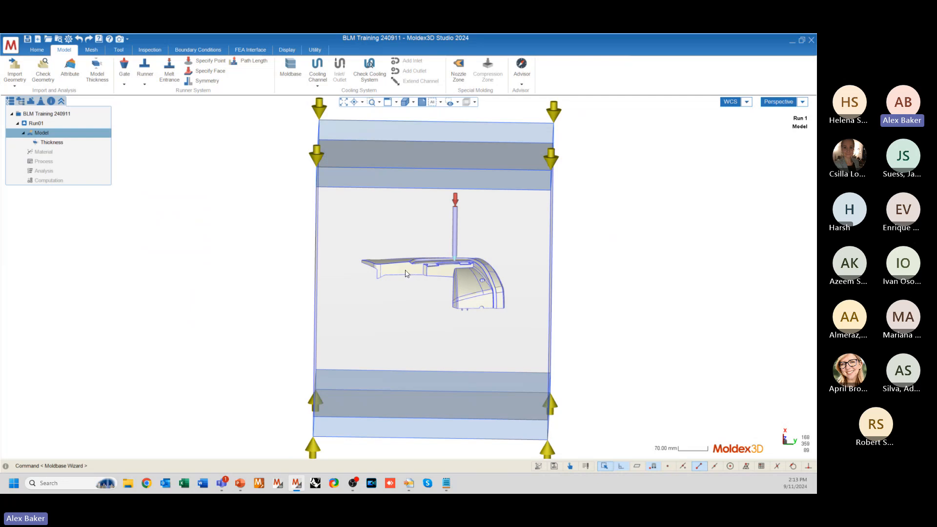
scroll(408, 274, up, 6)
scroll(469, 264, up, 3)
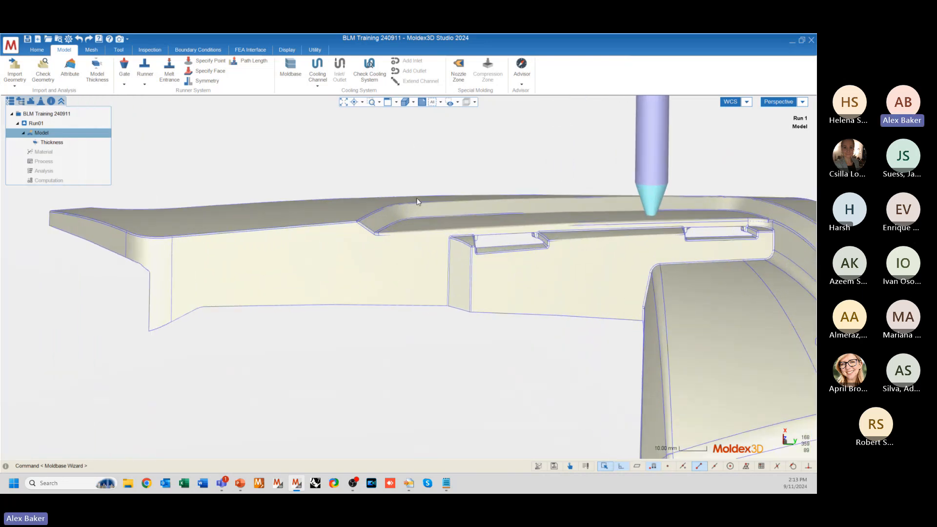
scroll(522, 318, down, 8)
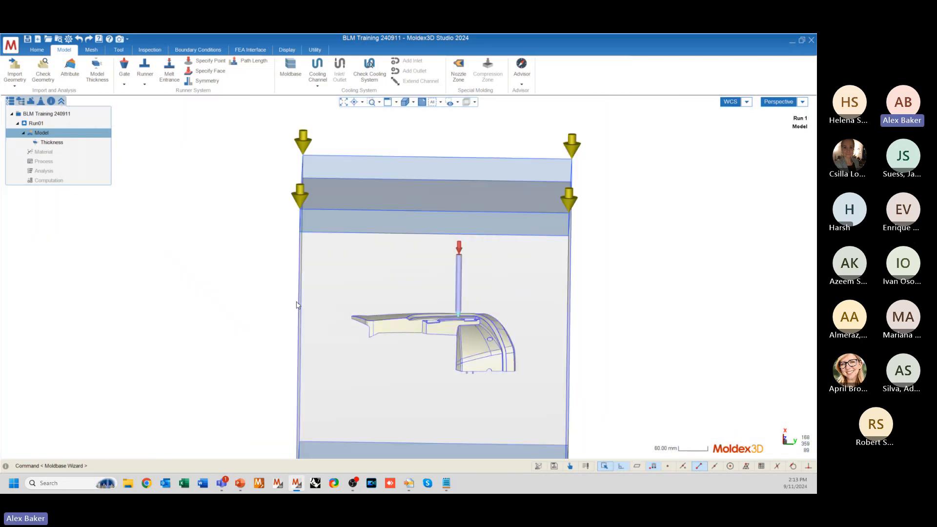
middle_drag(318, 285, 332, 251)
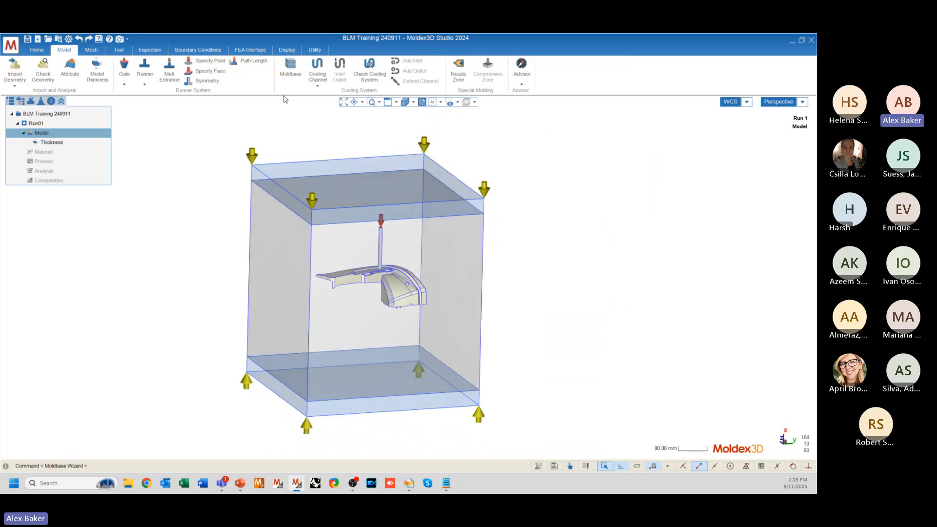
- Start the Cooling Channel Layout Wizard and examine the previewed channel rows above and below the part
click(317, 66)
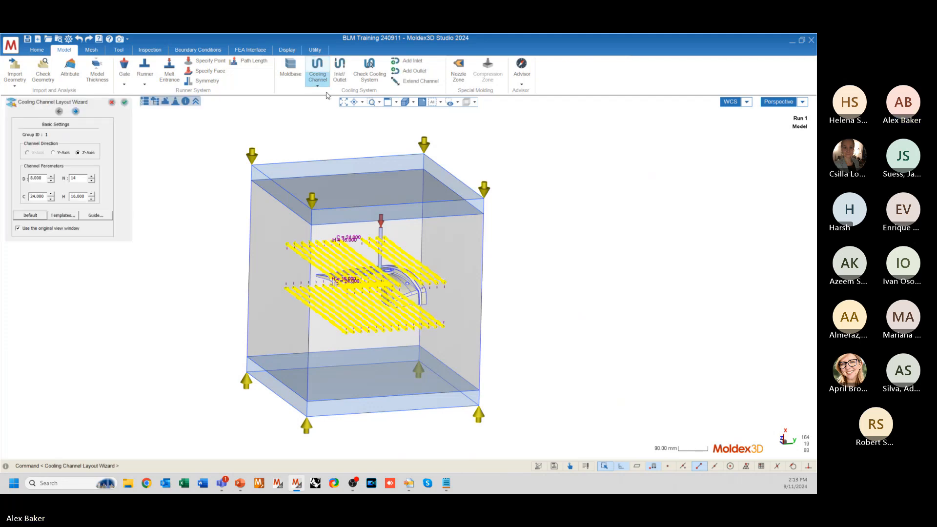
middle_drag(274, 264, 391, 277)
scroll(388, 276, up, 5)
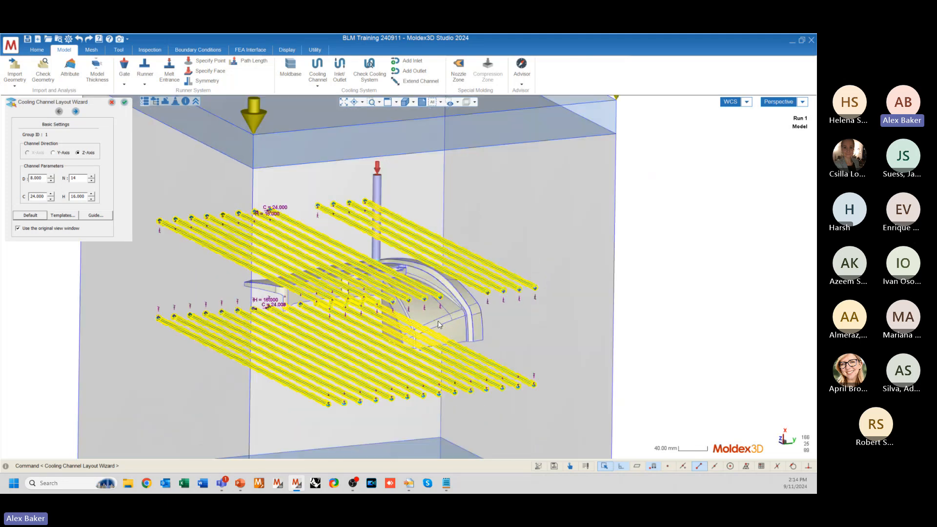
middle_drag(397, 382, 647, 267)
scroll(332, 287, up, 2)
middle_drag(722, 261, 301, 313)
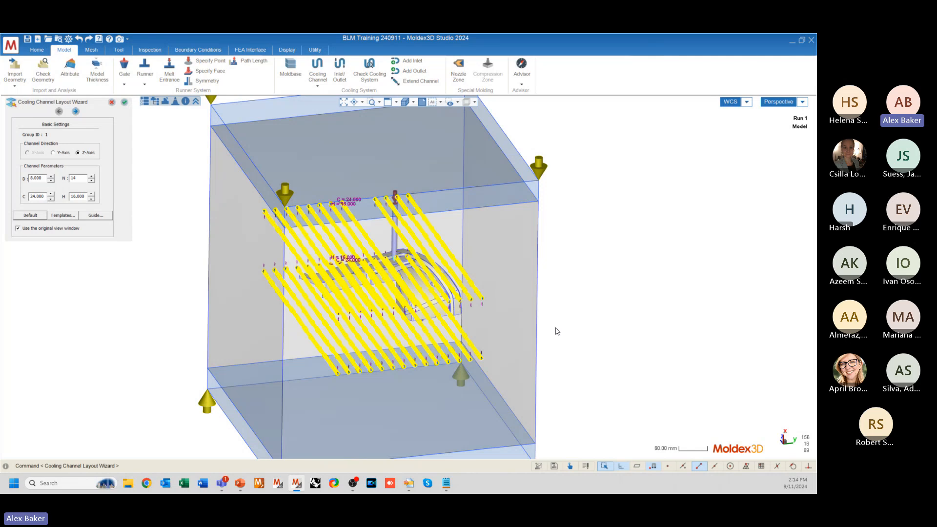
mouse_move(469, 324)
middle_down()
mouse_move(339, 307)
mouse_move(351, 308)
mouse_move(289, 321)
mouse_move(328, 299)
mouse_move(283, 298)
mouse_move(325, 298)
mouse_move(334, 325)
middle_up()
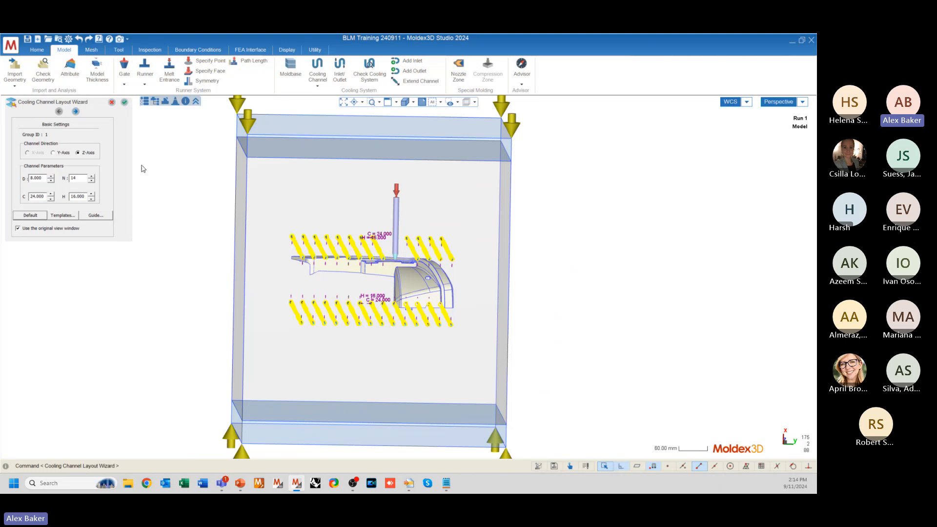
- Try the Y-Axis channel direction, return to Z-Axis, and view the channel layout within the moldbase
click(54, 153)
click(87, 153)
middle_drag(356, 255, 442, 287)
scroll(499, 193, down, 3)
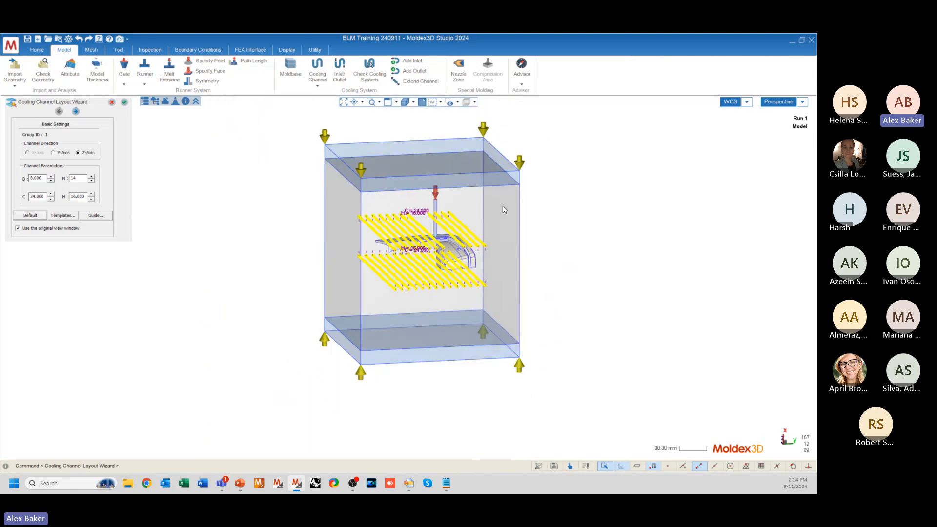
scroll(503, 209, down, 1)
middle_drag(469, 234, 493, 243)
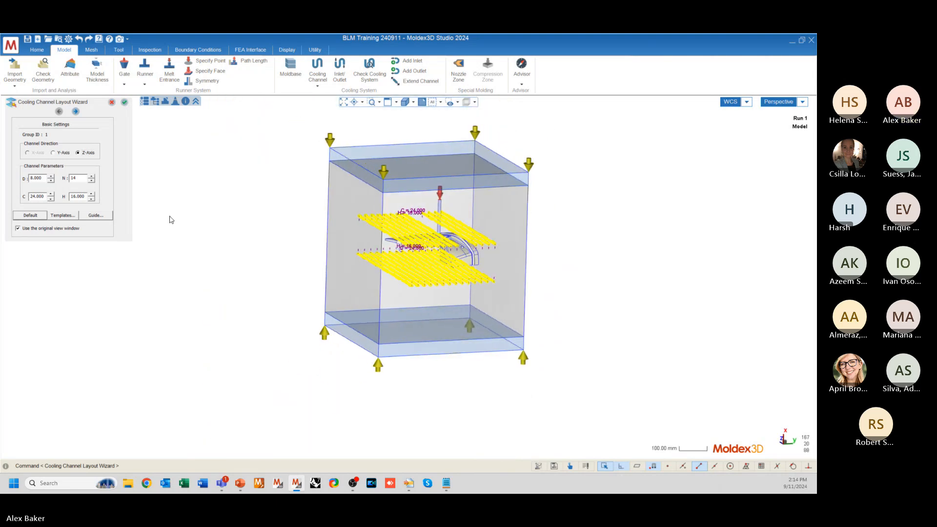
- Examine the cooling channels' diameter, number, spacing and distance from the part, including the gap around the runner
double_click(37, 178)
scroll(451, 244, up, 10)
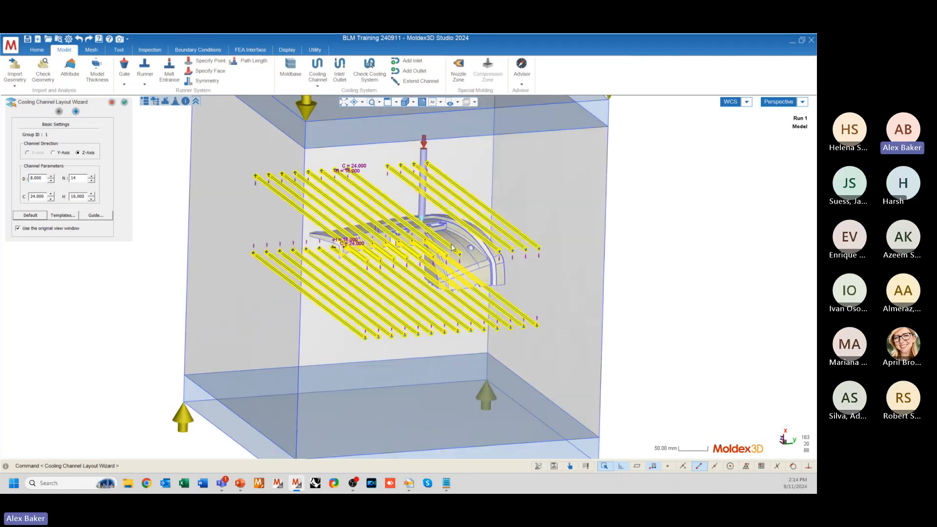
scroll(471, 261, up, 4)
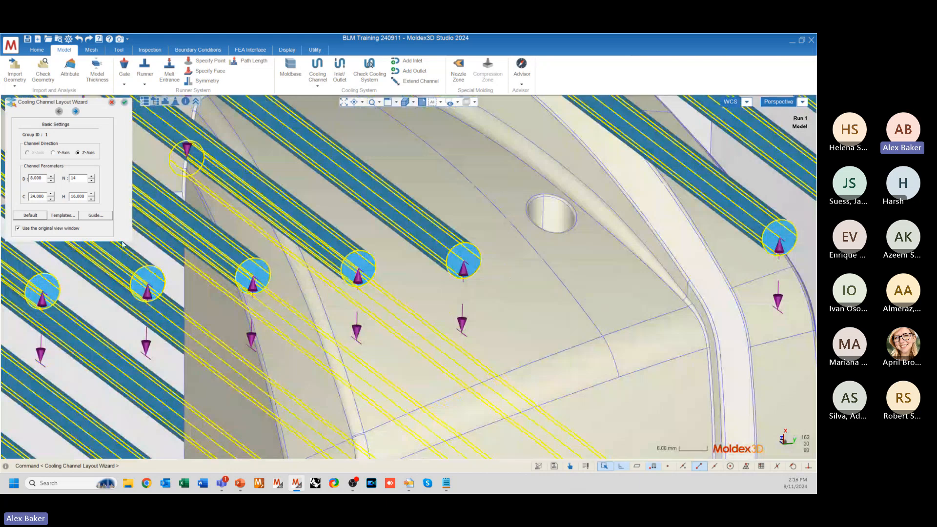
middle_drag(498, 267, 392, 213)
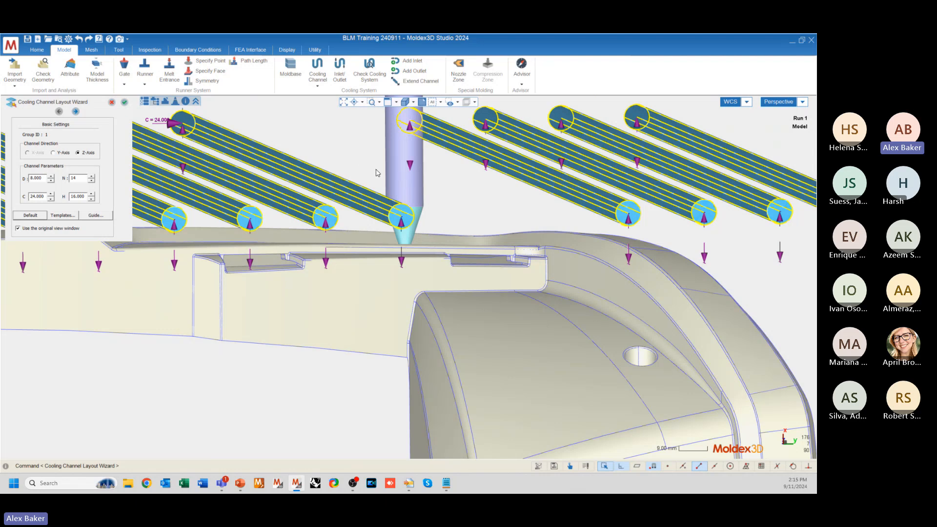
scroll(375, 172, down, 8)
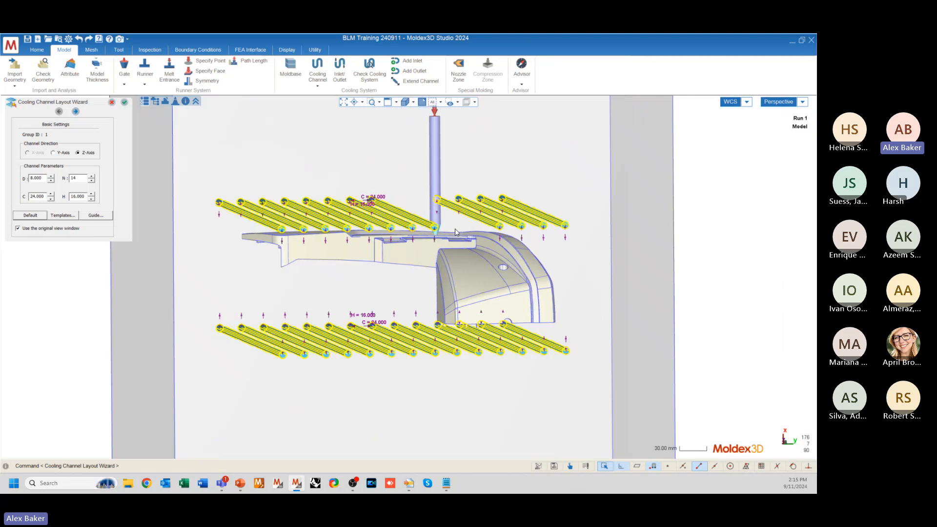
middle_drag(432, 208, 397, 225)
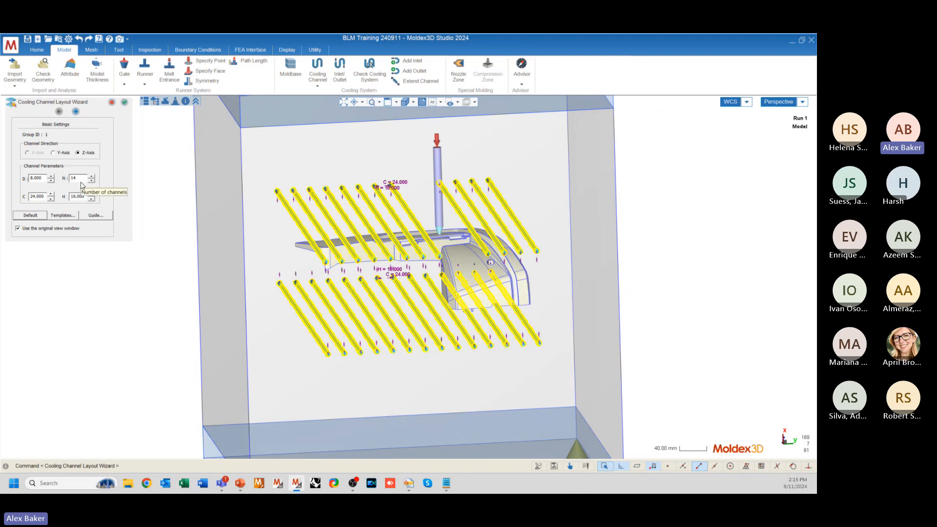
mouse_move(358, 330)
middle_down()
mouse_move(325, 303)
mouse_move(446, 328)
middle_up()
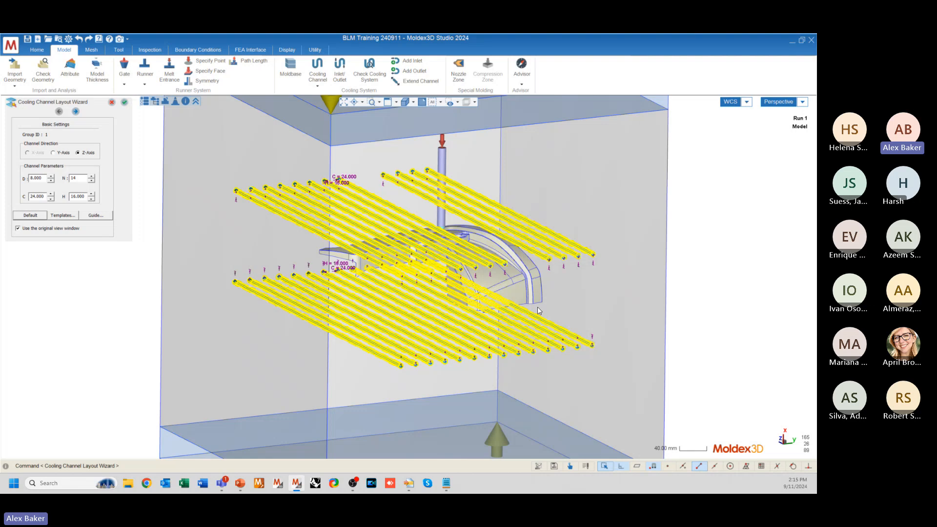
middle_drag(537, 306, 424, 277)
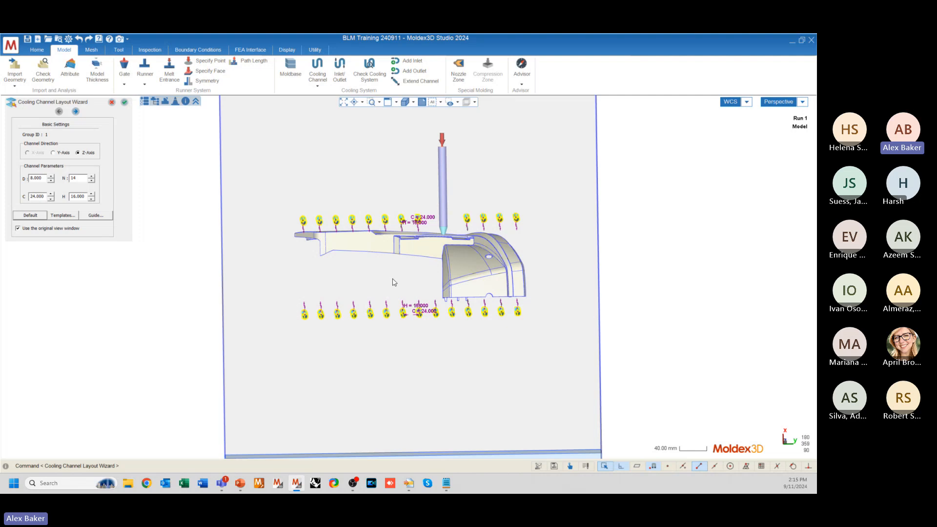
middle_drag(435, 272, 438, 273)
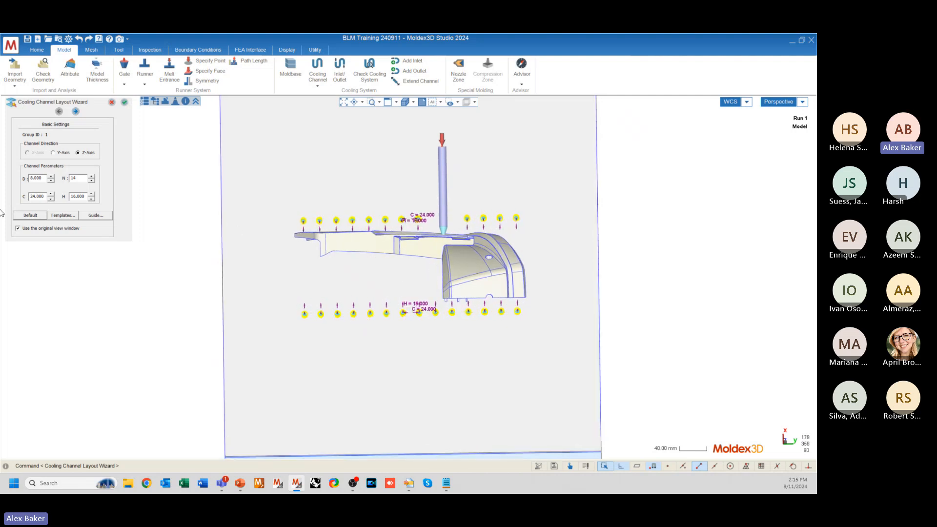
- Try a channel spacing C of 27 and return it to 24
click(52, 193)
click(53, 193)
click(52, 193)
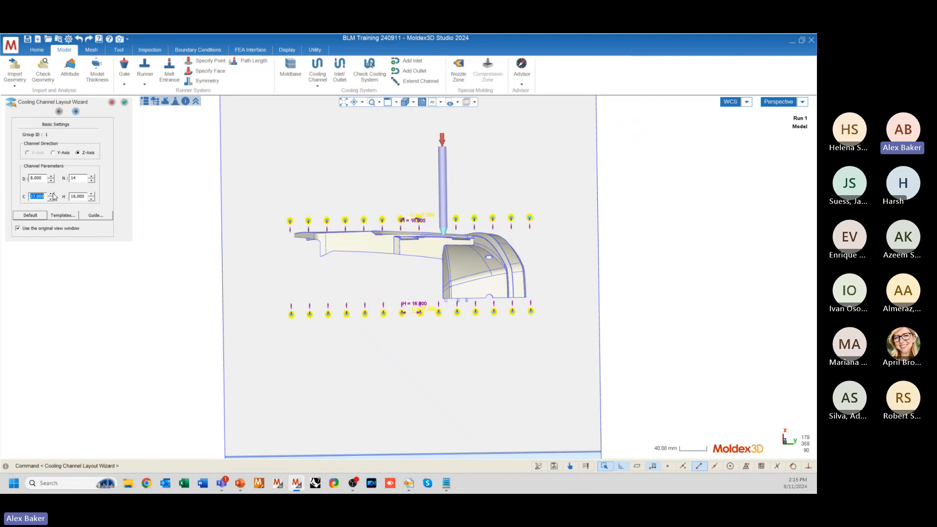
click(51, 199)
click(51, 198)
click(50, 199)
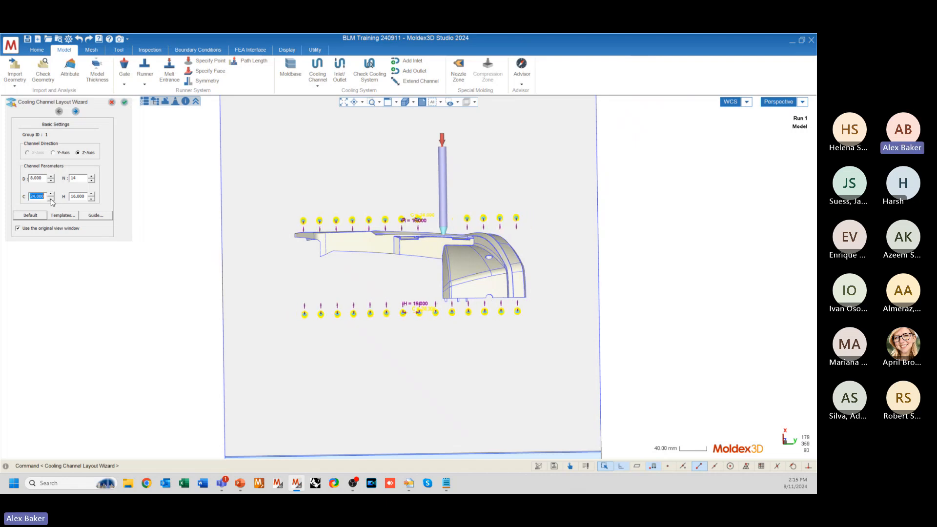
- Examine the distance H between the cooling channels and the part surface, close up at the part's thin end and across both channel rows
middle_drag(337, 316, 329, 316)
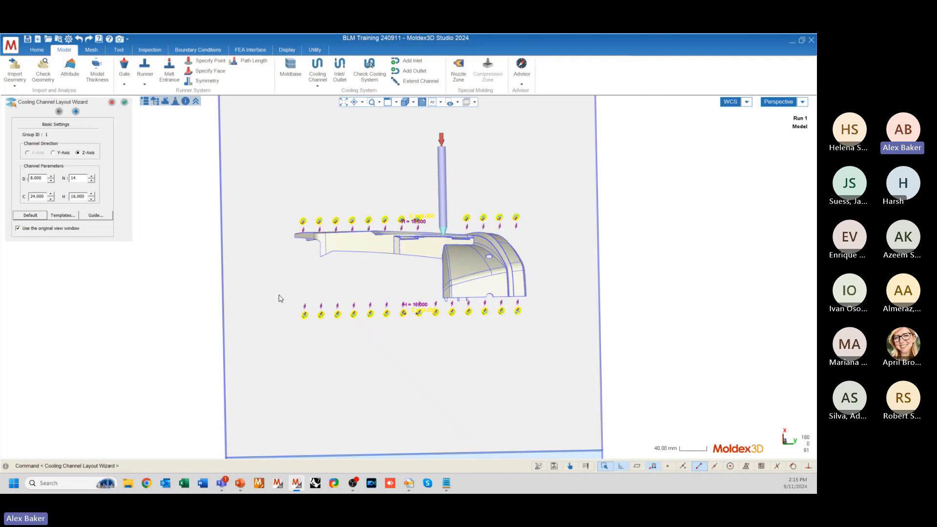
double_click(79, 196)
middle_drag(318, 238, 317, 237)
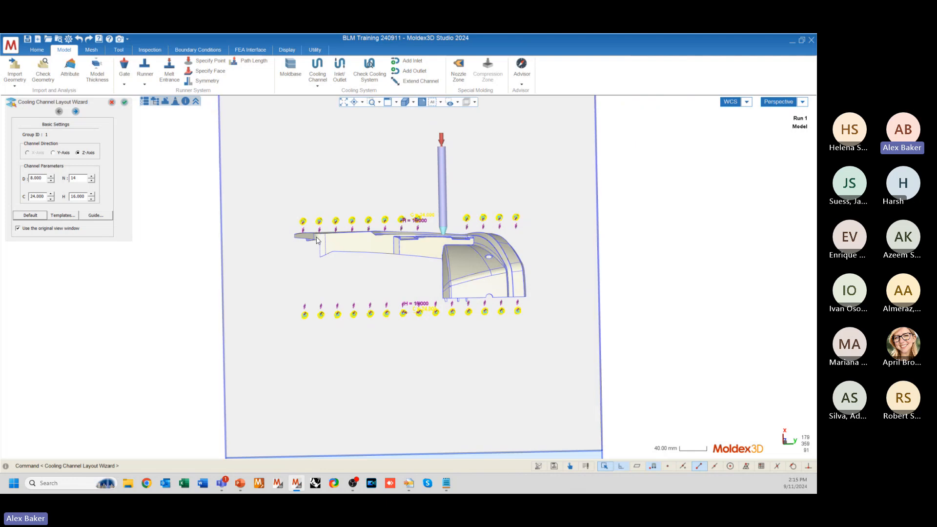
scroll(314, 228, up, 2)
scroll(302, 227, up, 4)
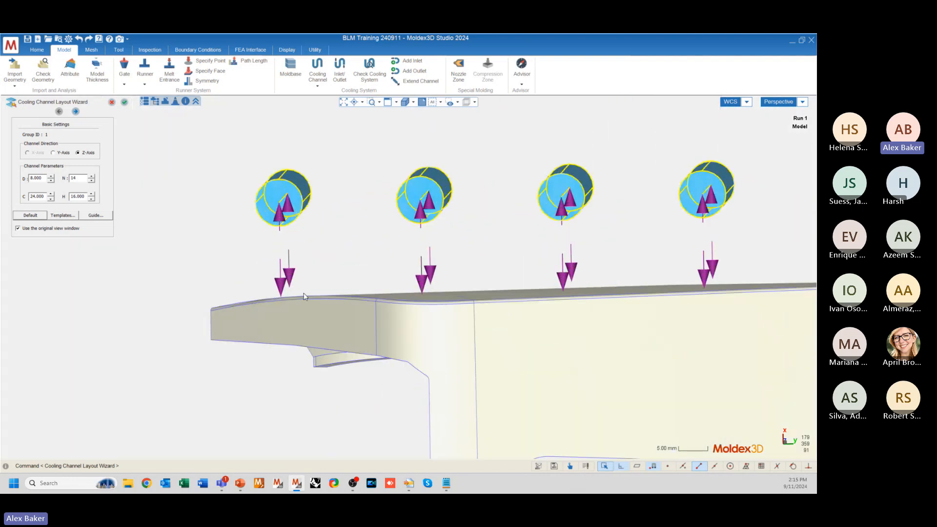
middle_drag(290, 318, 303, 306)
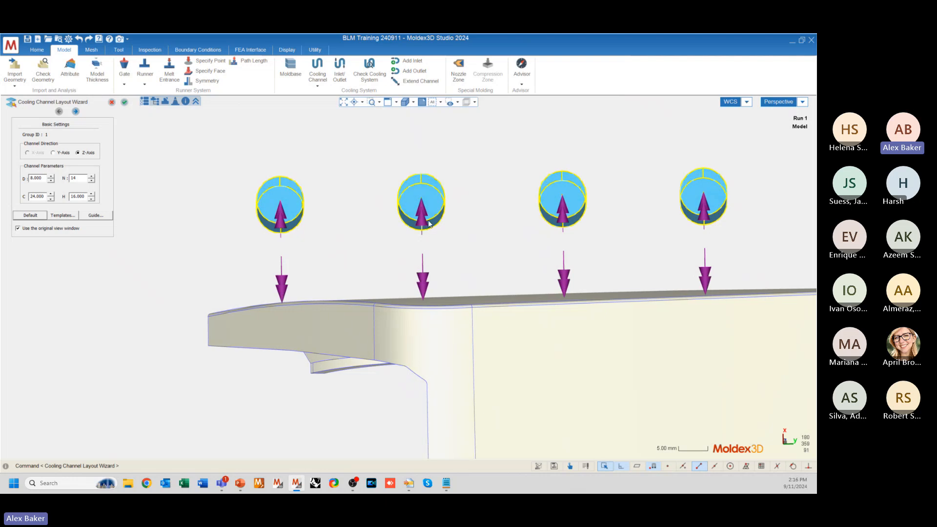
scroll(267, 246, down, 2)
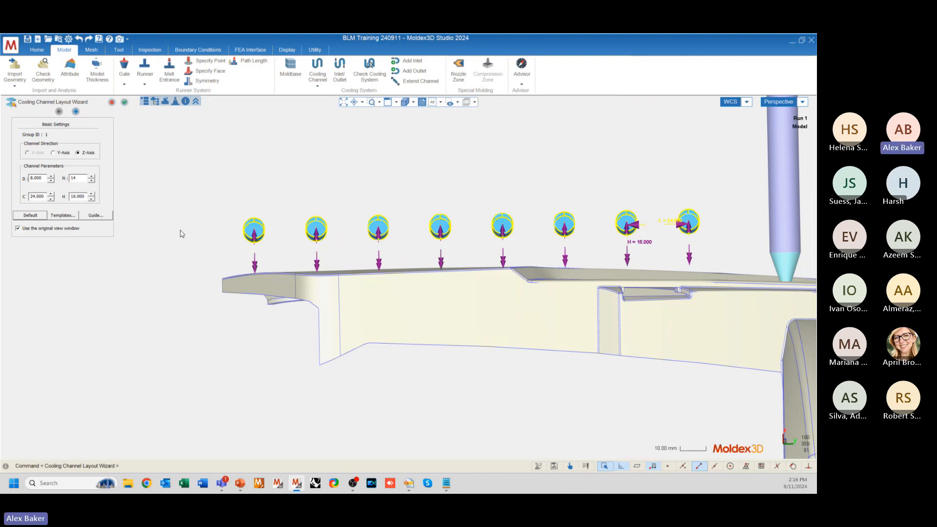
scroll(410, 223, down, 3)
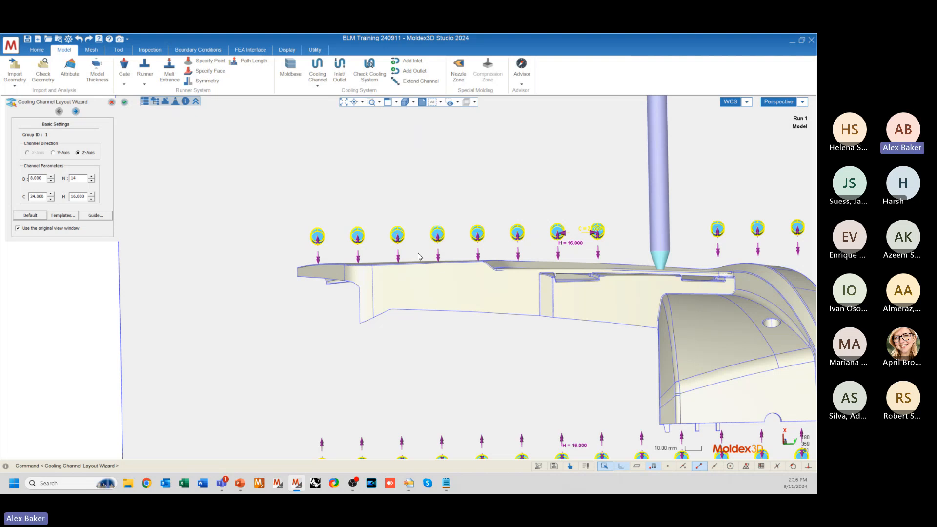
middle_drag(418, 253, 386, 249)
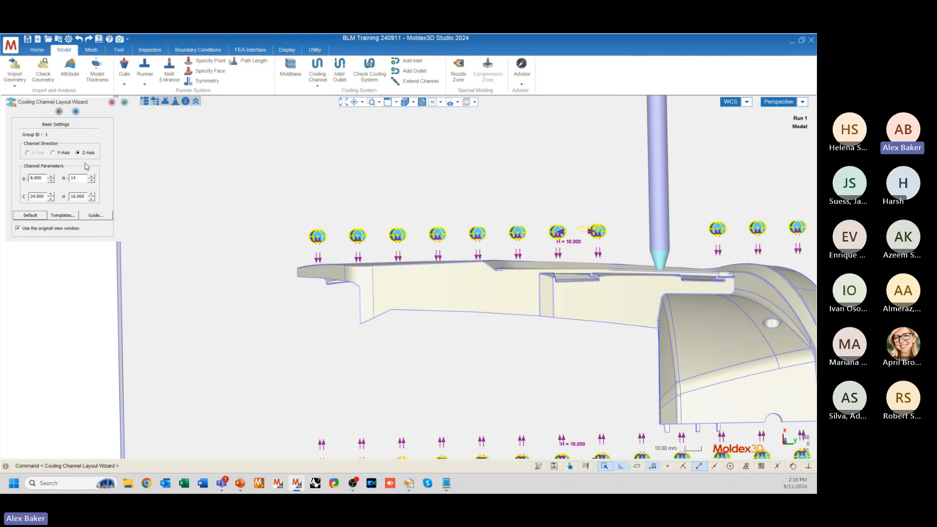
scroll(293, 244, down, 3)
middle_drag(298, 252, 313, 264)
double_click(76, 197)
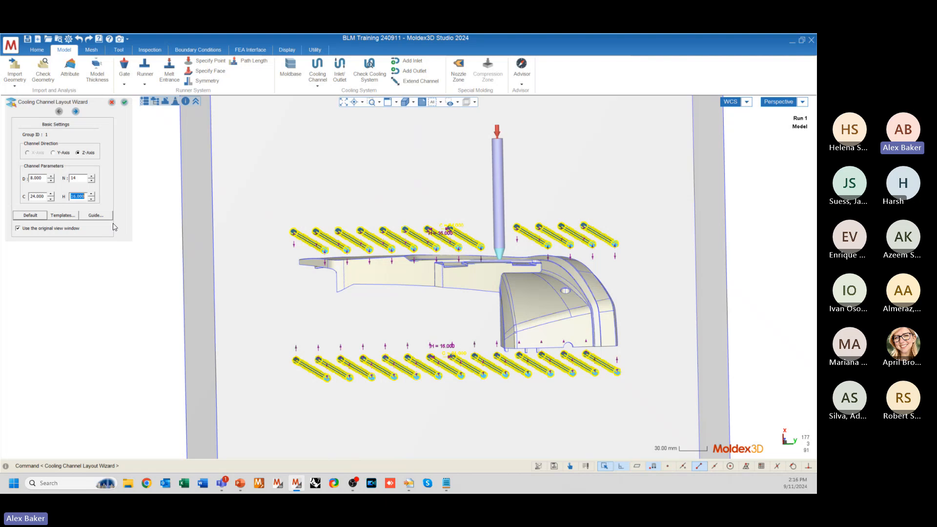
- Set the cooling channel distance H to 80 mm and generate the Z-axis channel layout
text(80)
key(Return)
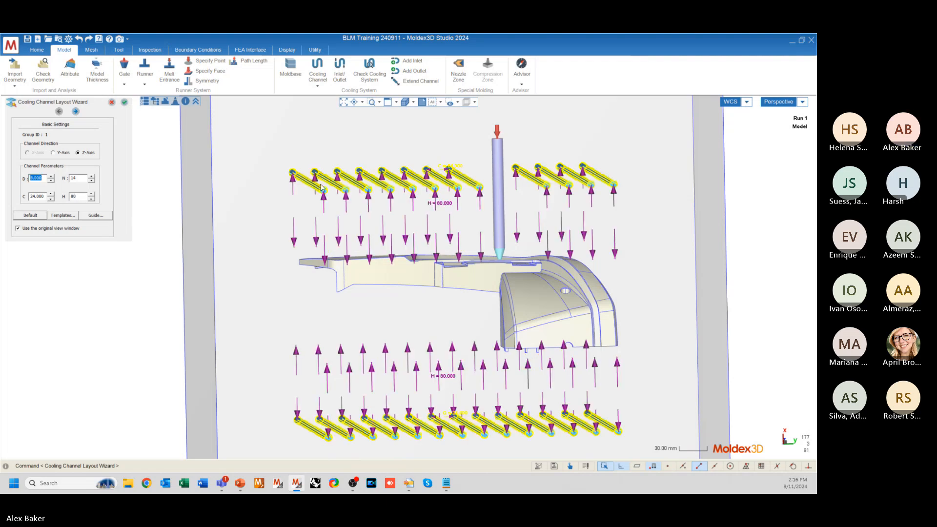
mouse_move(327, 216)
middle_down()
mouse_move(330, 205)
mouse_move(297, 205)
mouse_move(312, 209)
middle_up()
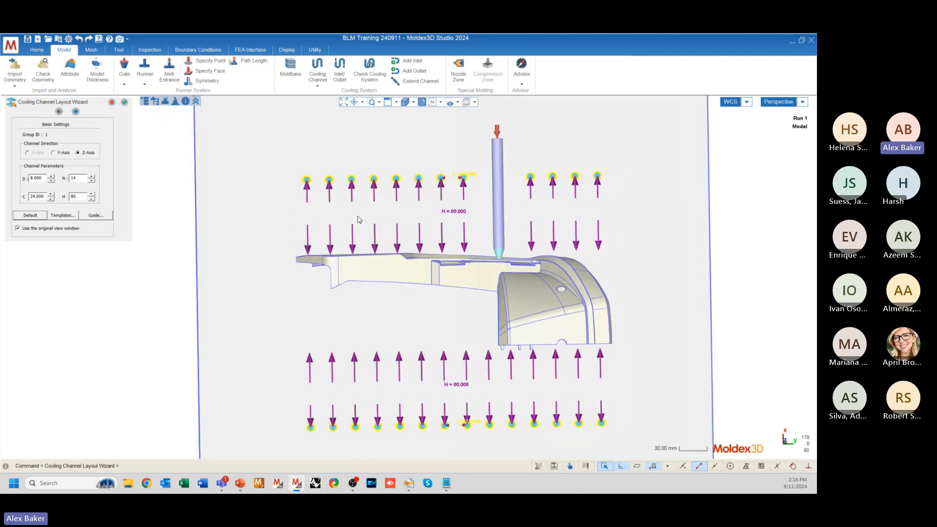
mouse_move(333, 364)
middle_down()
mouse_move(297, 344)
mouse_move(347, 357)
mouse_move(299, 346)
mouse_move(377, 350)
mouse_move(345, 314)
mouse_move(360, 303)
middle_up()
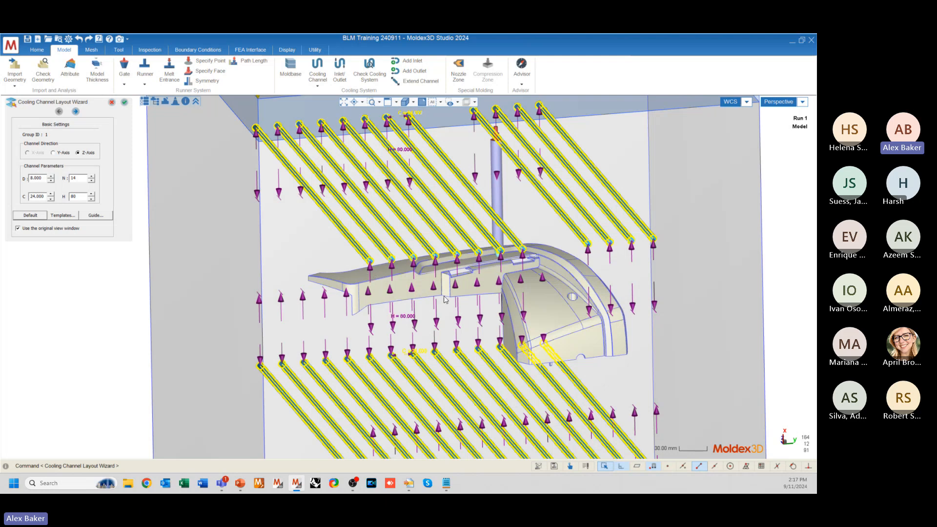
middle_drag(445, 300, 368, 238)
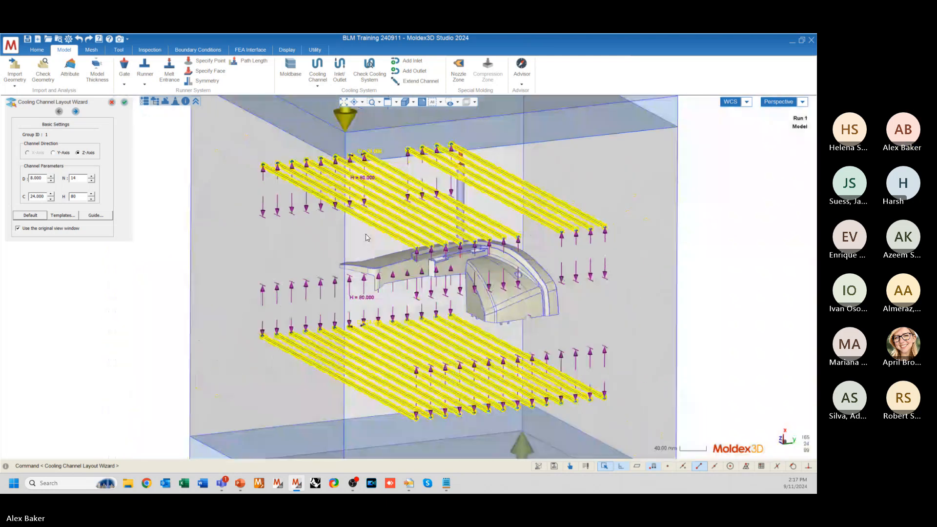
scroll(368, 238, down, 5)
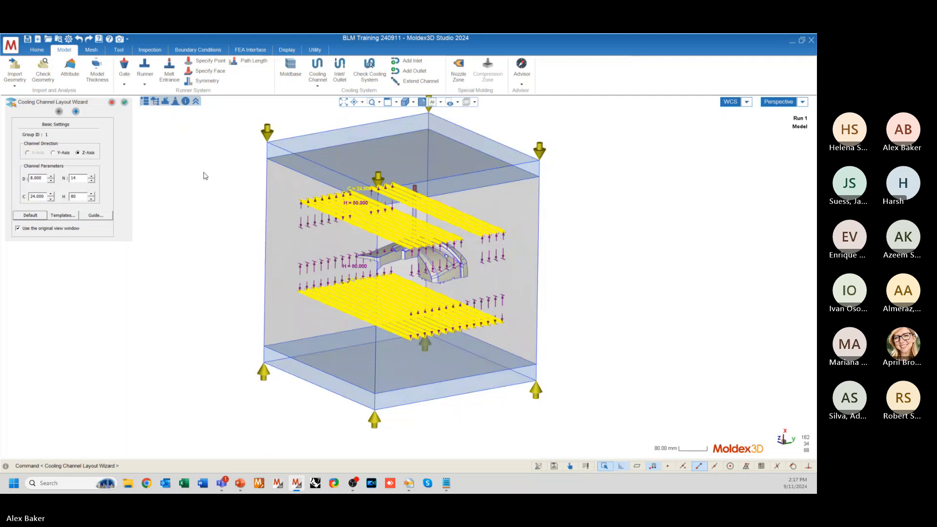
mouse_move(258, 263)
middle_down()
mouse_move(279, 247)
mouse_move(266, 236)
middle_up()
click(125, 103)
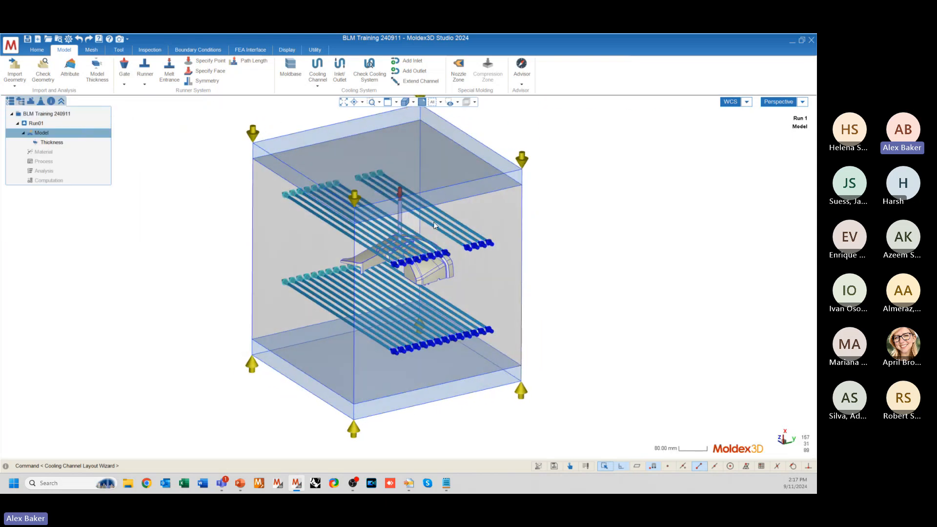
- Run the cooling system check on the generated channels with their inlets and outlets
scroll(434, 222, up, 8)
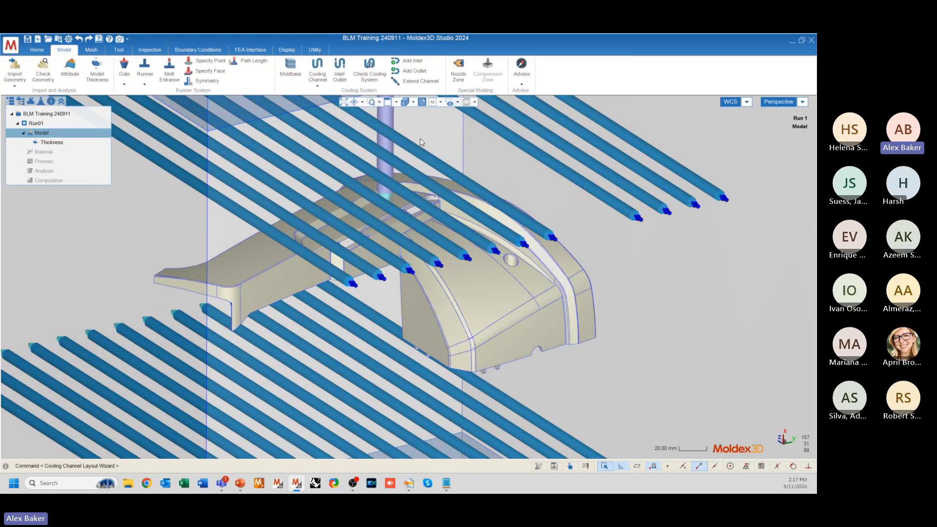
scroll(485, 268, down, 2)
scroll(476, 244, down, 2)
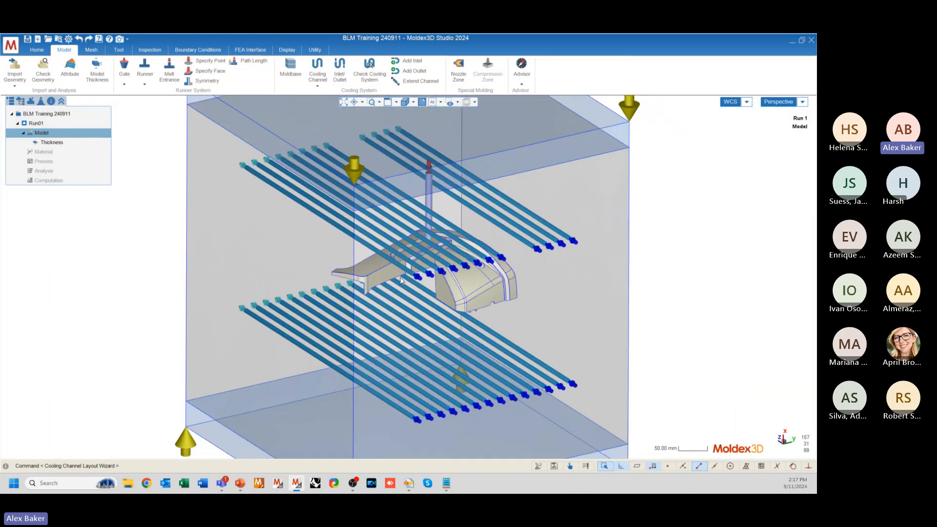
middle_drag(469, 219, 635, 289)
middle_drag(609, 279, 507, 288)
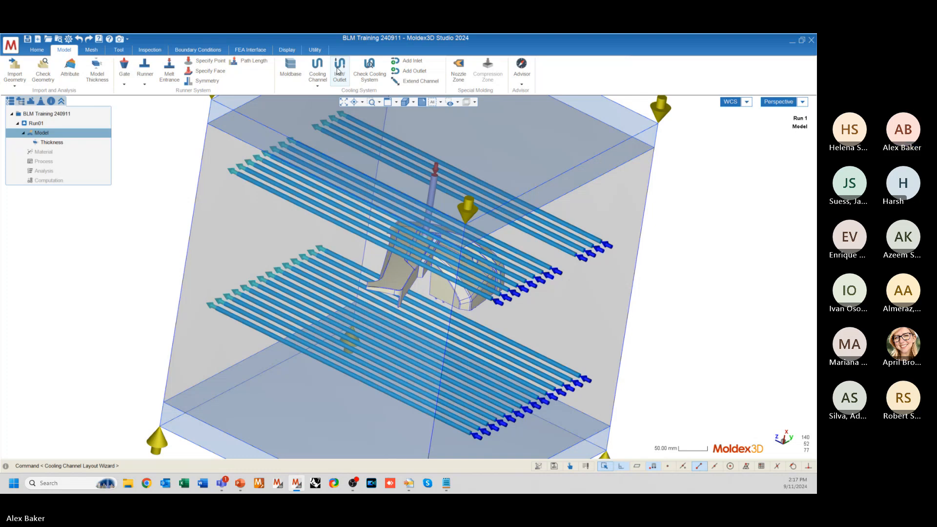
click(373, 72)
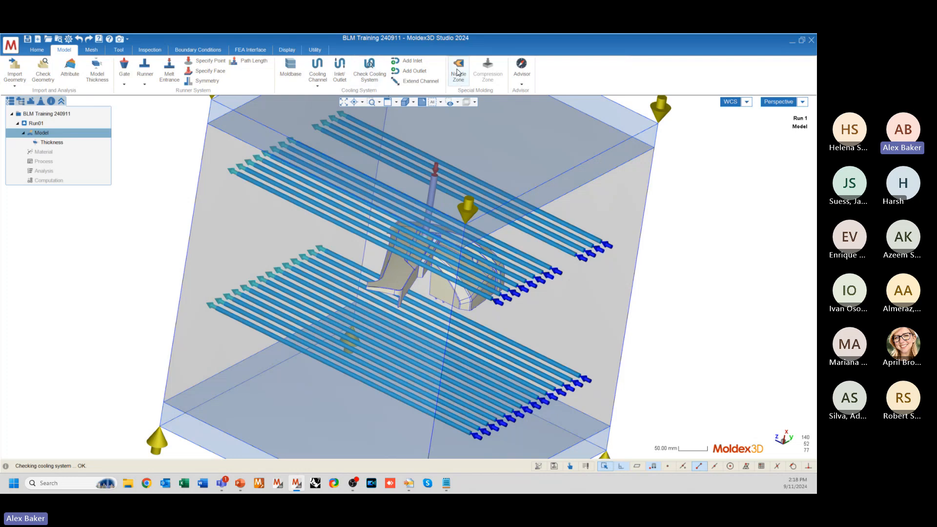
- Examine the cooling channel layout around the part, sprue and moldbase from the side and at an angle
mouse_move(619, 251)
middle_down()
mouse_move(578, 285)
mouse_move(359, 230)
middle_up()
scroll(417, 196, up, 5)
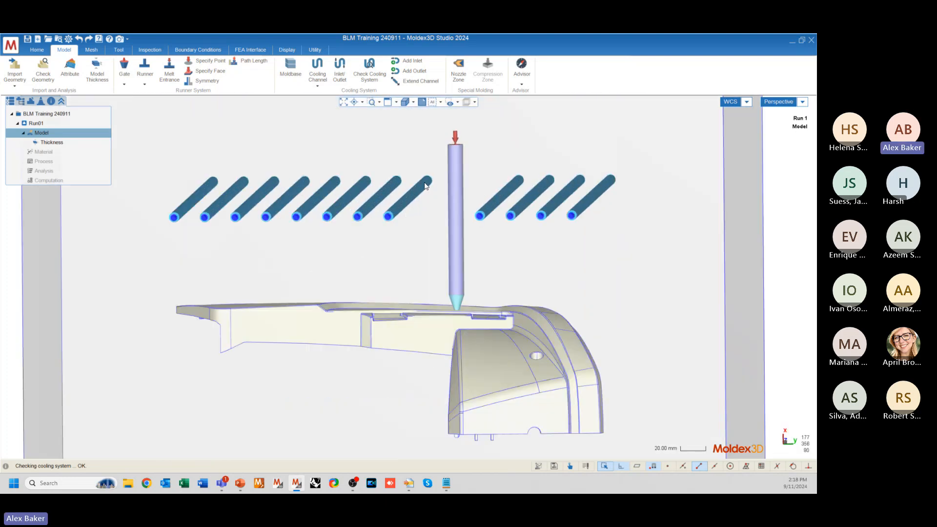
scroll(496, 197, down, 5)
middle_drag(324, 257, 376, 256)
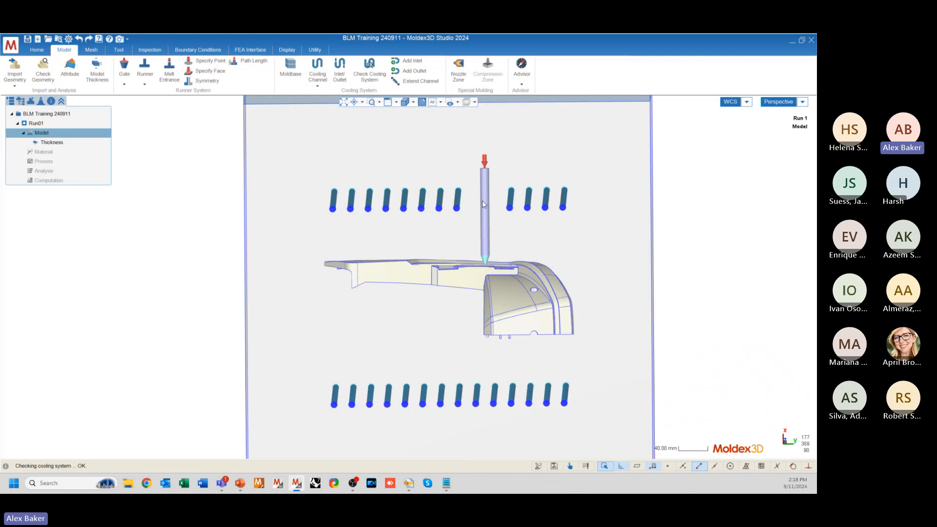
mouse_move(312, 236)
middle_down()
mouse_move(430, 253)
mouse_move(320, 257)
mouse_move(412, 245)
mouse_move(429, 231)
middle_up()
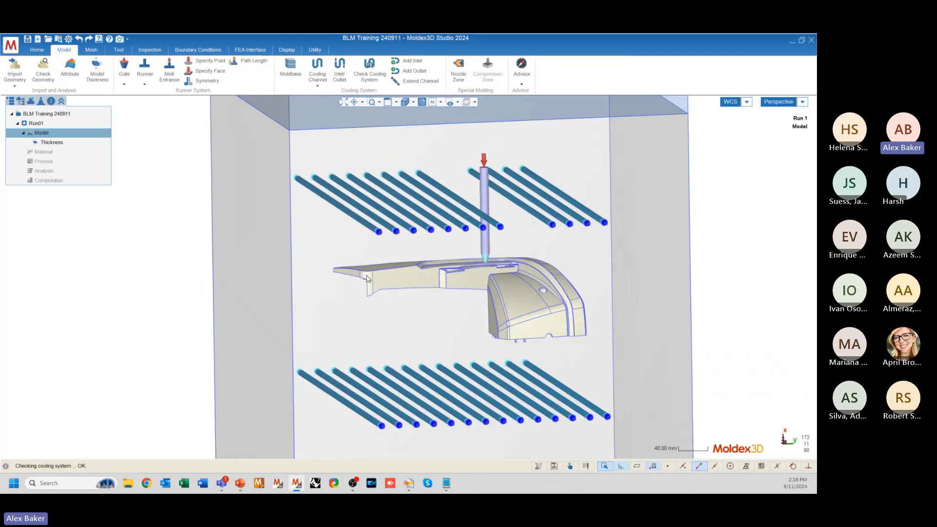
mouse_move(369, 279)
middle_down()
mouse_move(412, 275)
mouse_move(354, 276)
mouse_move(434, 270)
mouse_move(463, 298)
middle_up()
scroll(507, 288, up, 3)
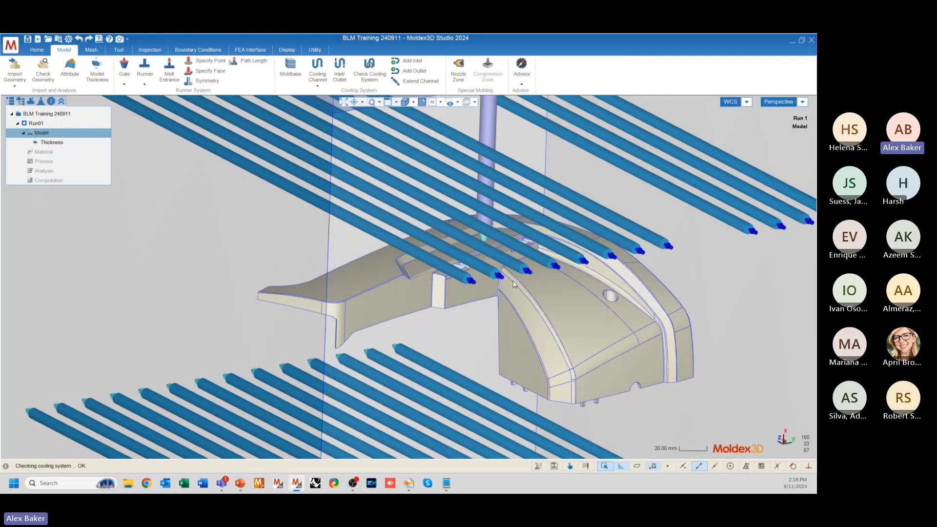
scroll(513, 278, down, 2)
scroll(507, 278, down, 3)
middle_drag(500, 283, 615, 266)
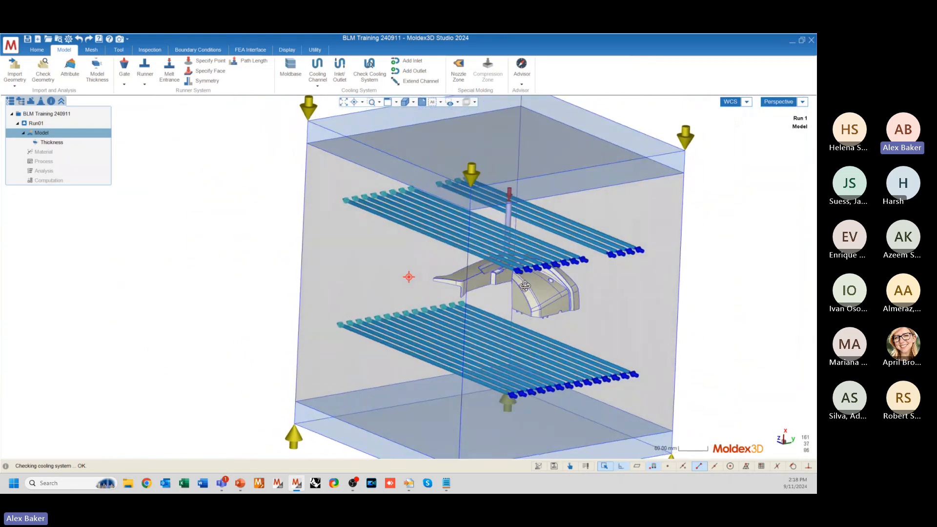
mouse_move(483, 307)
middle_down()
mouse_move(665, 274)
mouse_move(726, 292)
mouse_move(716, 297)
middle_up()
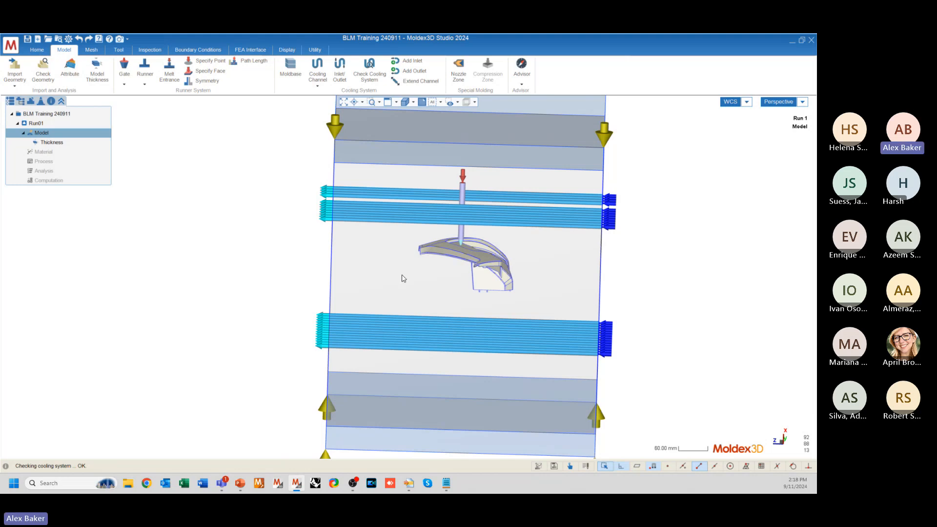
mouse_move(403, 277)
middle_down()
mouse_move(264, 248)
mouse_move(184, 272)
mouse_move(185, 299)
middle_up()
middle_drag(361, 324, 253, 285)
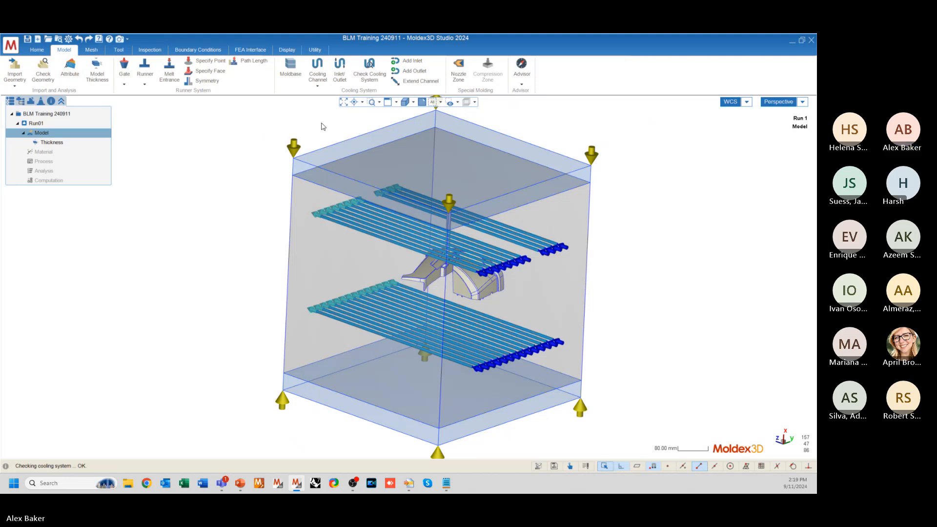
mouse_move(404, 252)
middle_down()
mouse_move(391, 253)
mouse_move(328, 360)
middle_up()
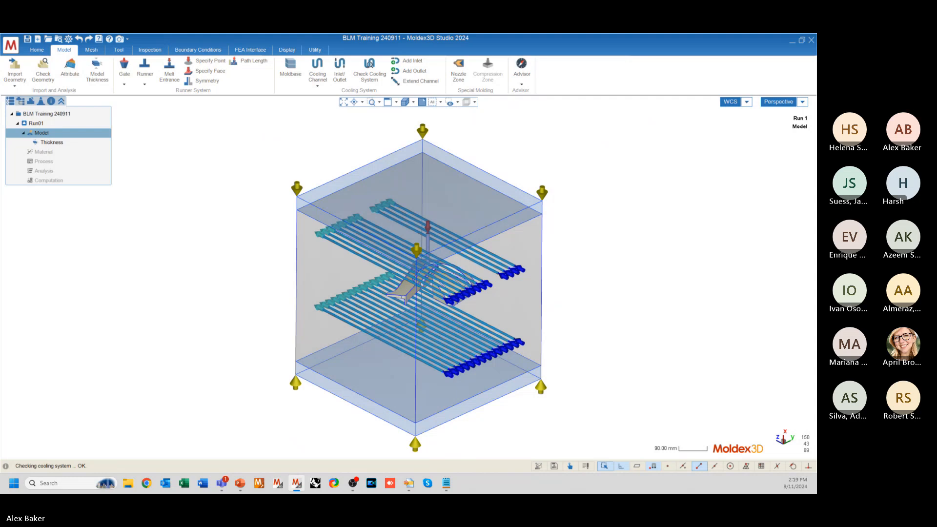
- Switch to Chrome's 10 Minute Timer video, place the window over the model and enlarge it with 110% zoom and theater mode
key(alt+Tab)
drag(0, 234, 645, 215)
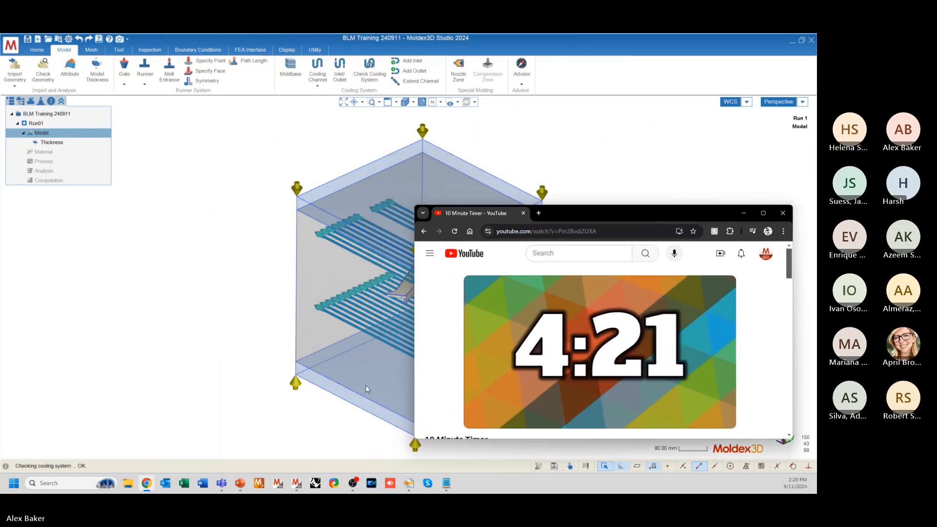
ctrl+scroll(560, 386, up, 1)
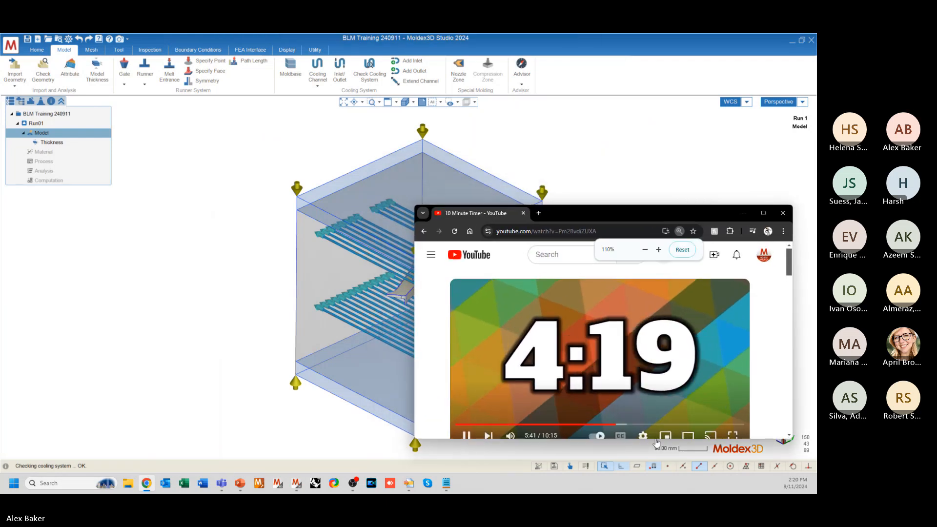
click(697, 436)
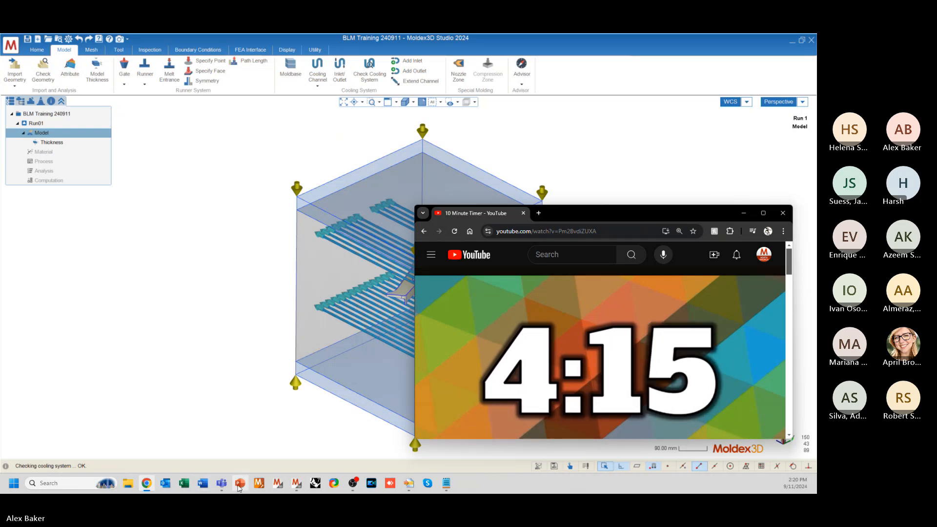
- Bring up the Online Training Agendas document in Word, dock it beside the timer in a narrower window and show the full Standard Training Agenda
mouse_move(223, 484)
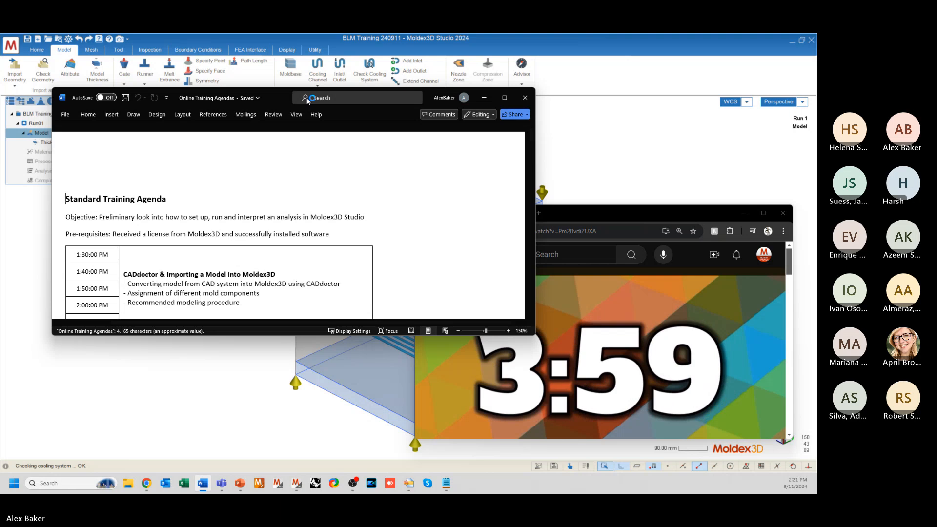
drag(281, 100, 9, 118)
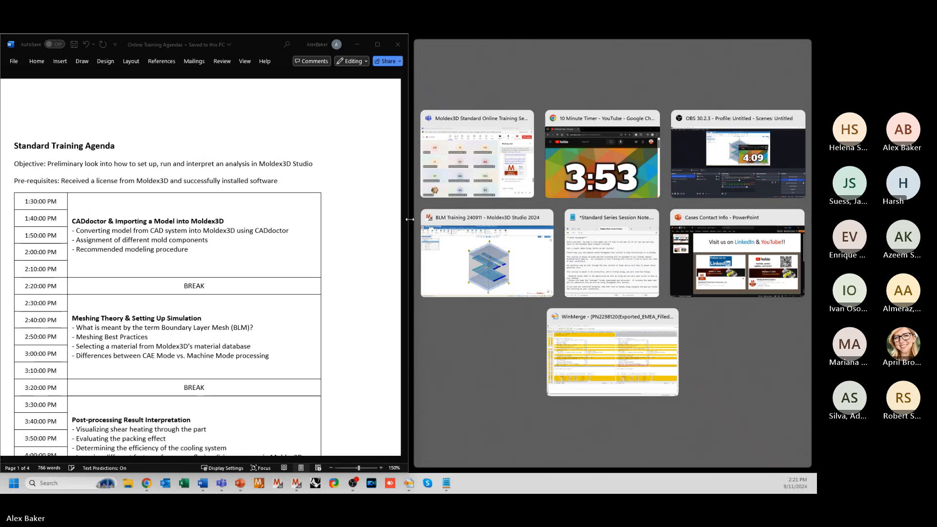
drag(407, 218, 335, 220)
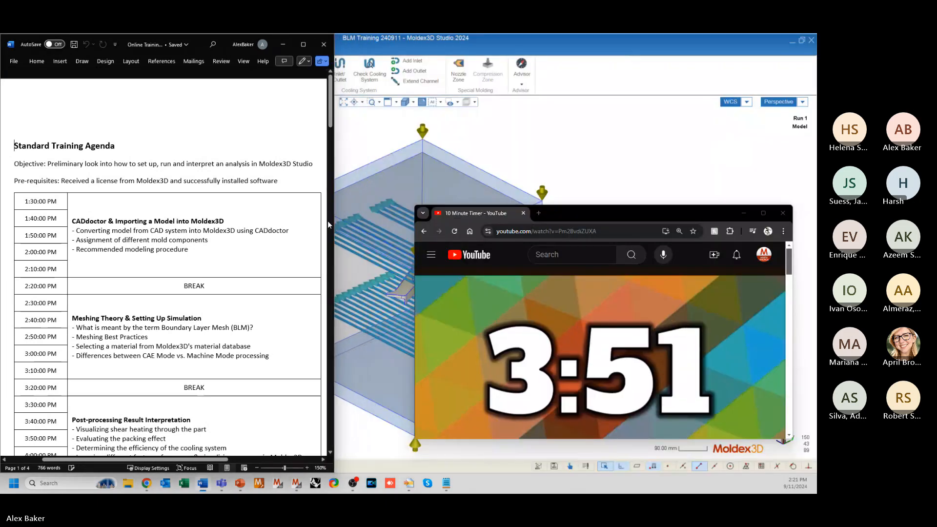
scroll(214, 206, down, 3)
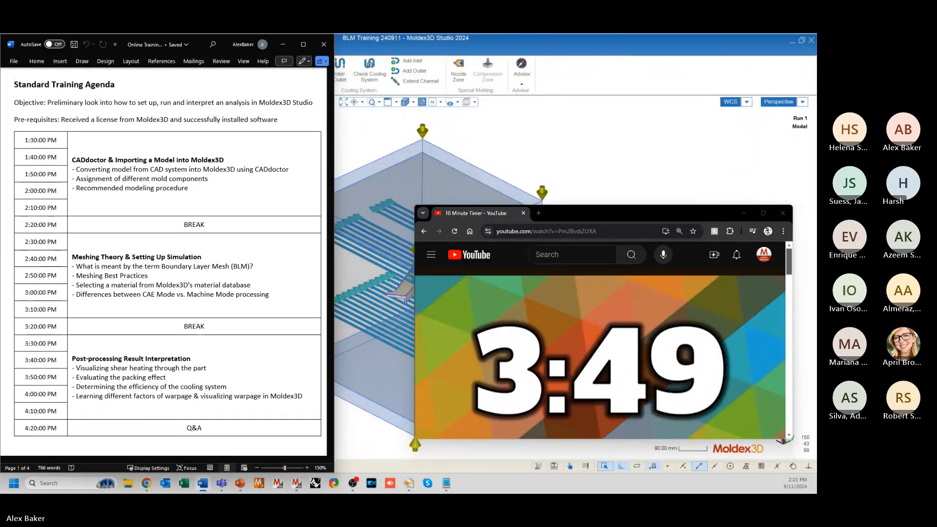
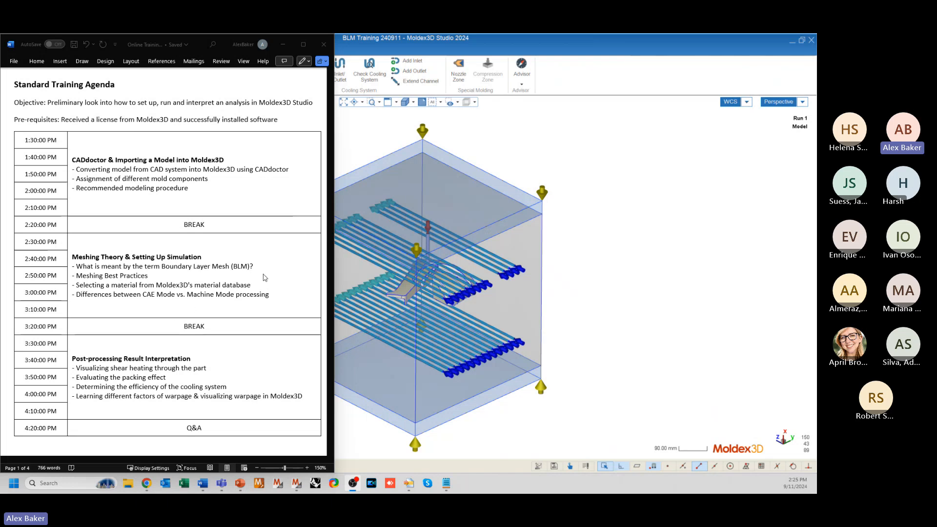
- Minimize the training agenda and return to the full cooling layout in Moldex3D Studio
click(283, 45)
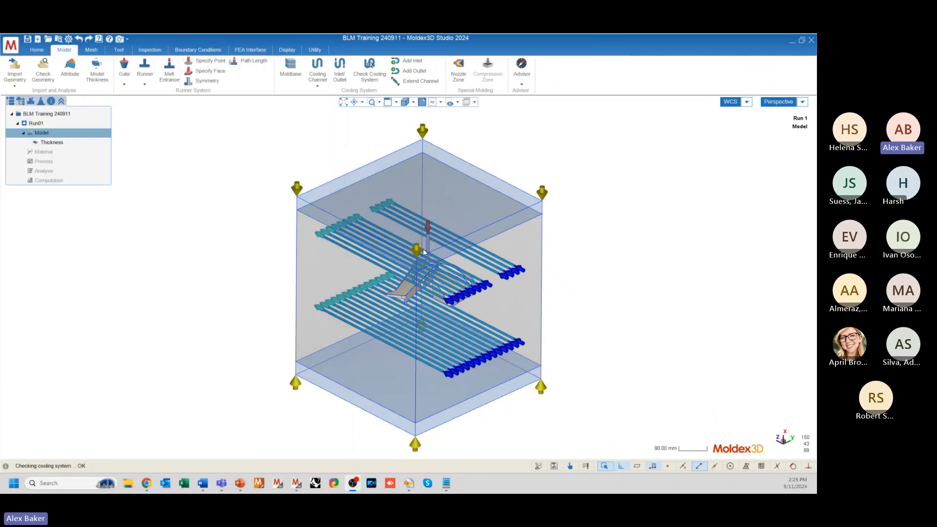
scroll(424, 252, down, 1)
scroll(423, 252, up, 1)
scroll(242, 214, down, 2)
scroll(496, 274, up, 2)
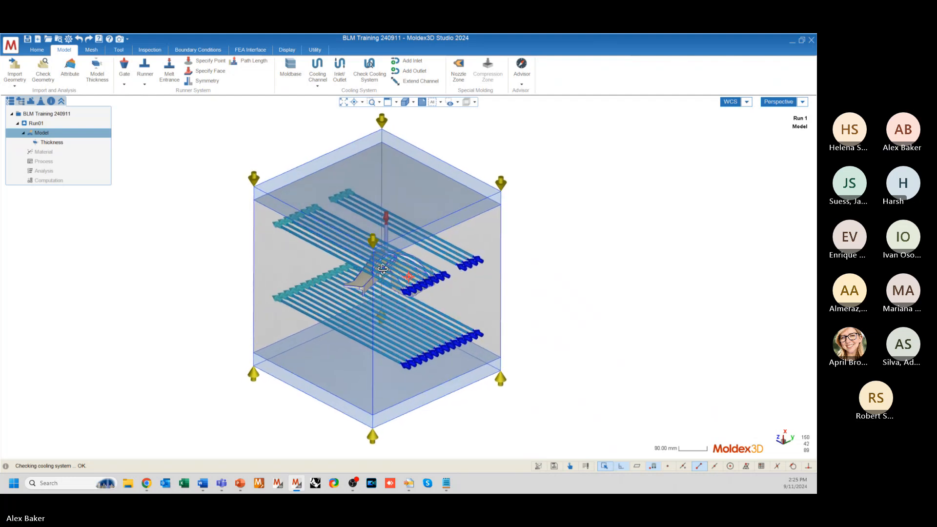
mouse_move(421, 247)
middle_down()
mouse_move(216, 254)
mouse_move(399, 273)
middle_up()
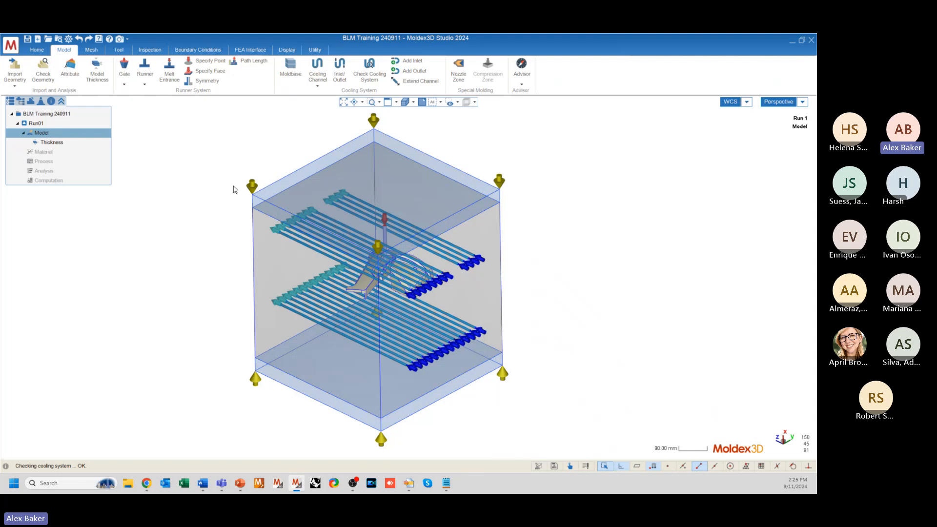
- Bring up the meshing tools and examine the part between the cooling channels up close
click(92, 50)
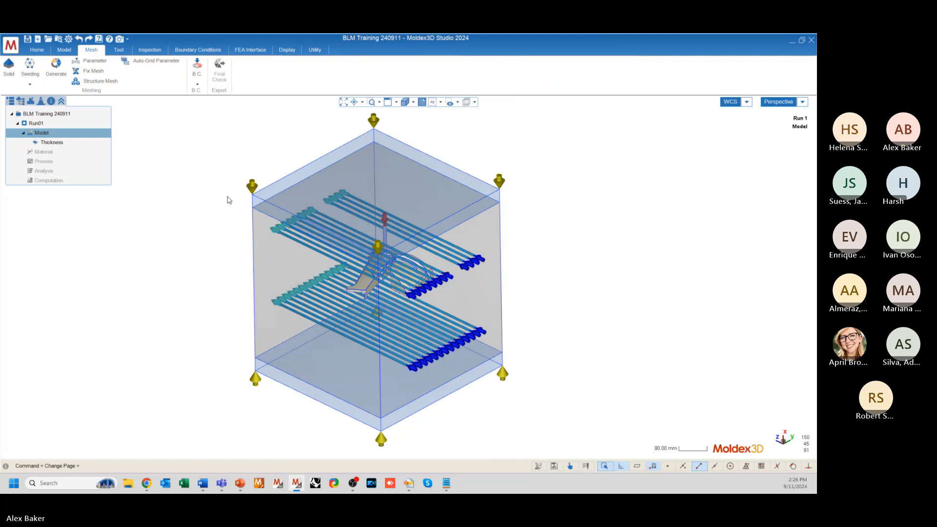
mouse_move(228, 199)
middle_down()
mouse_move(242, 201)
mouse_move(242, 211)
middle_up()
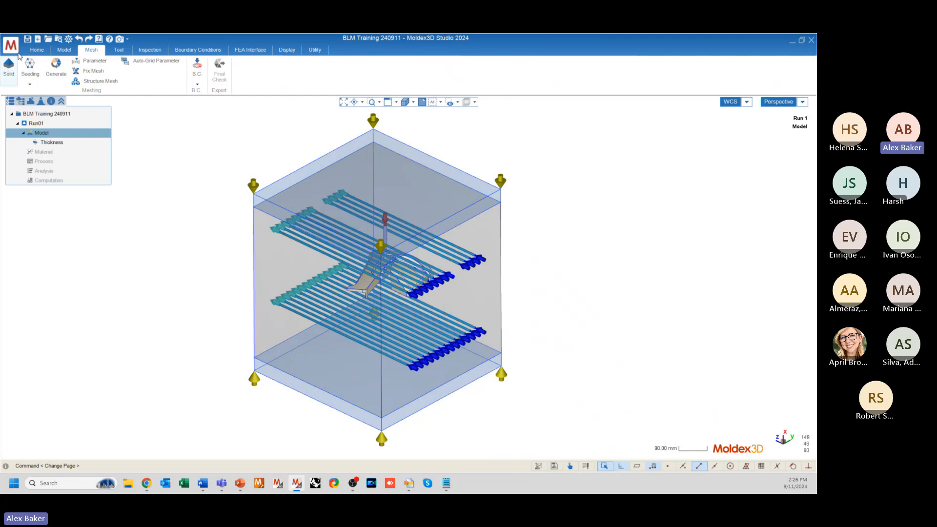
click(41, 50)
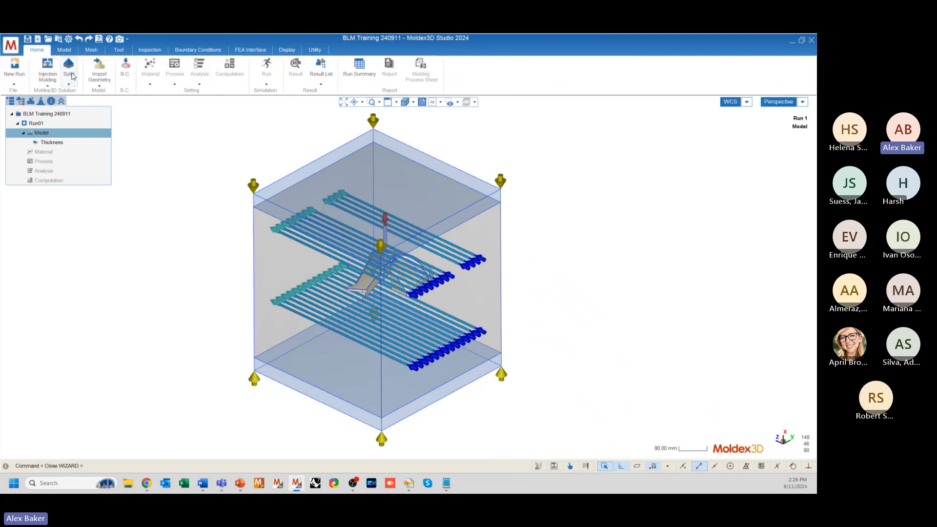
click(92, 51)
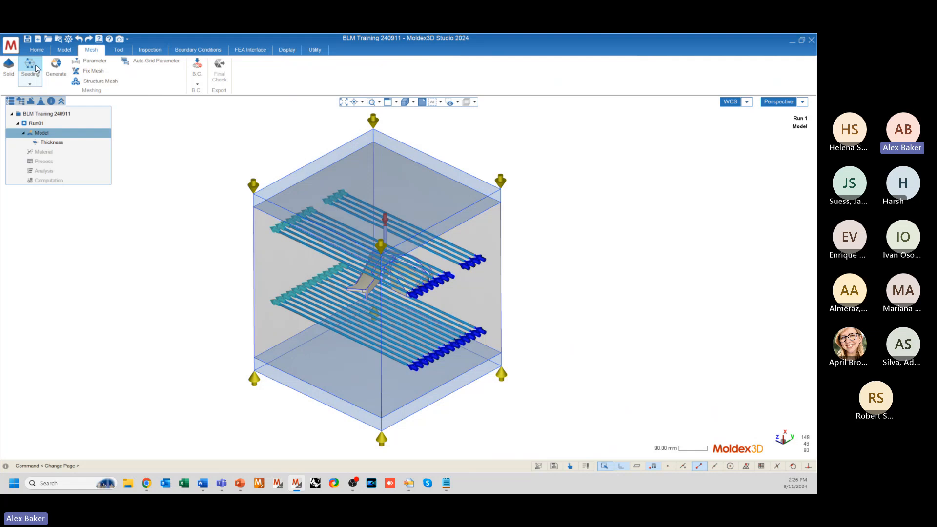
scroll(385, 279, up, 8)
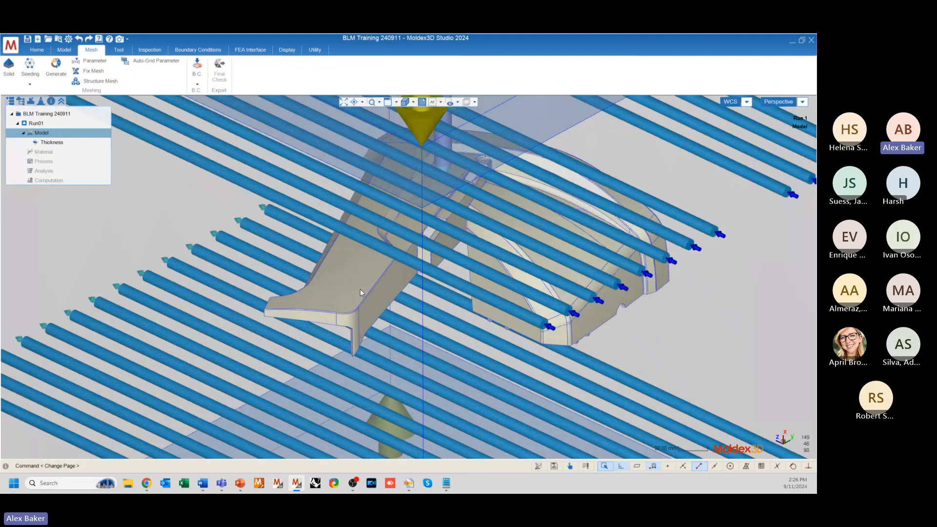
scroll(360, 288, up, 6)
mouse_move(364, 274)
middle_down()
mouse_move(366, 285)
mouse_move(361, 268)
mouse_move(235, 205)
middle_up()
scroll(236, 205, down, 6)
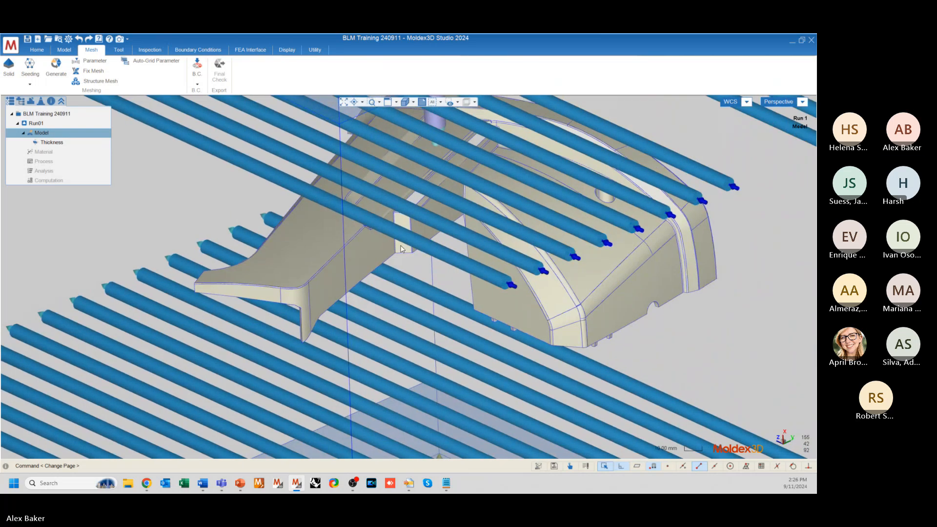
- Start Modify Node Seeding and choose the molded part's polysurface body as the object to seed
scroll(460, 161, up, 3)
scroll(387, 340, down, 2)
scroll(387, 344, down, 2)
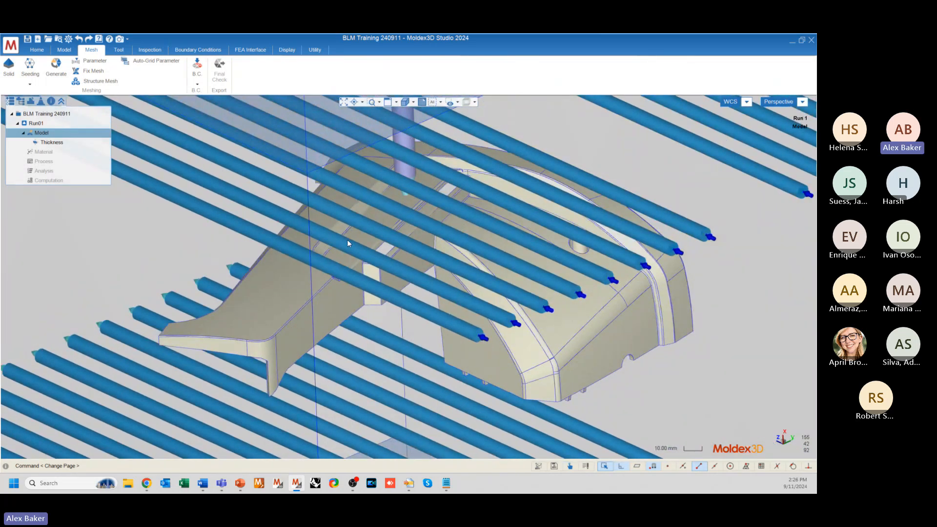
mouse_move(349, 242)
middle_down()
mouse_move(464, 214)
mouse_move(224, 209)
mouse_move(310, 215)
mouse_move(304, 224)
middle_up()
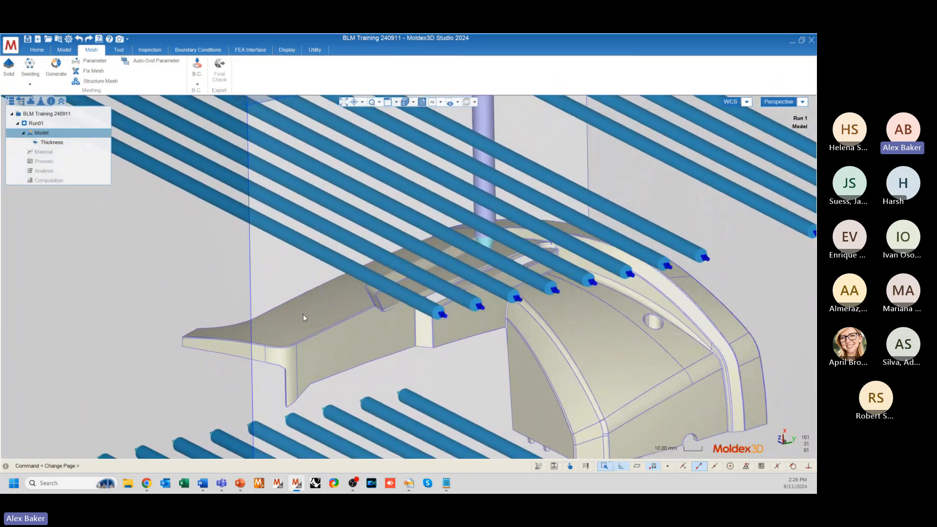
scroll(304, 315, up, 5)
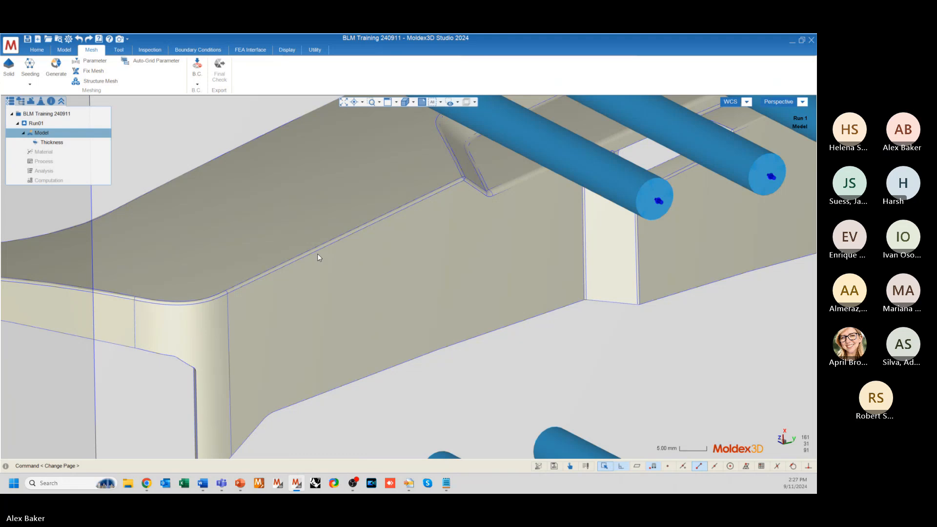
scroll(384, 265, down, 5)
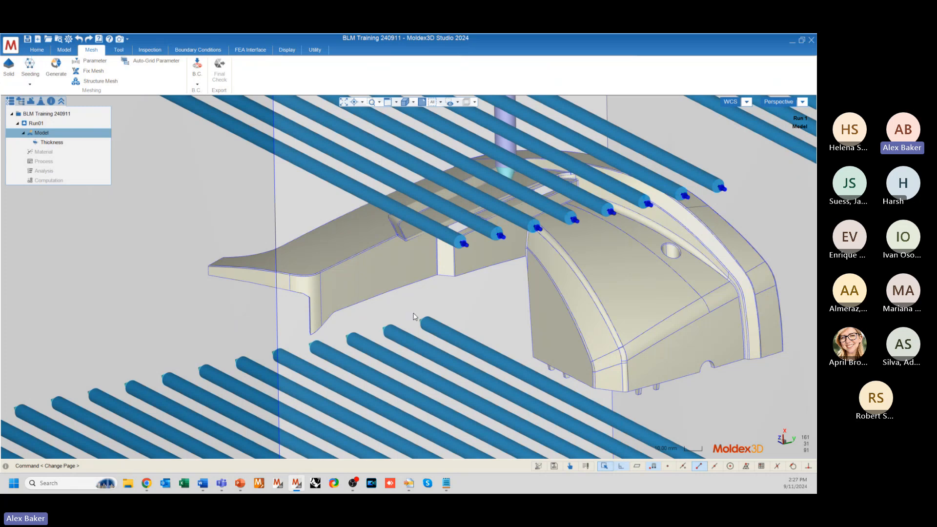
scroll(334, 269, up, 2)
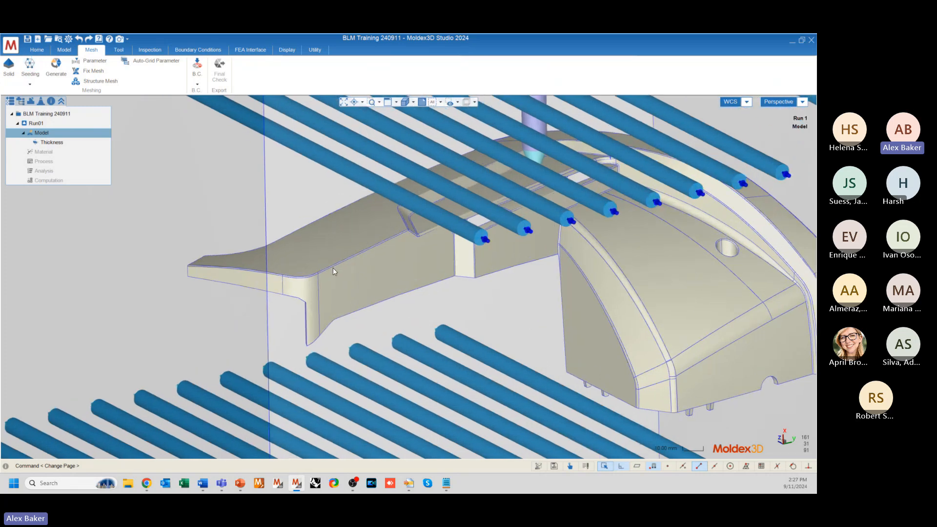
click(31, 63)
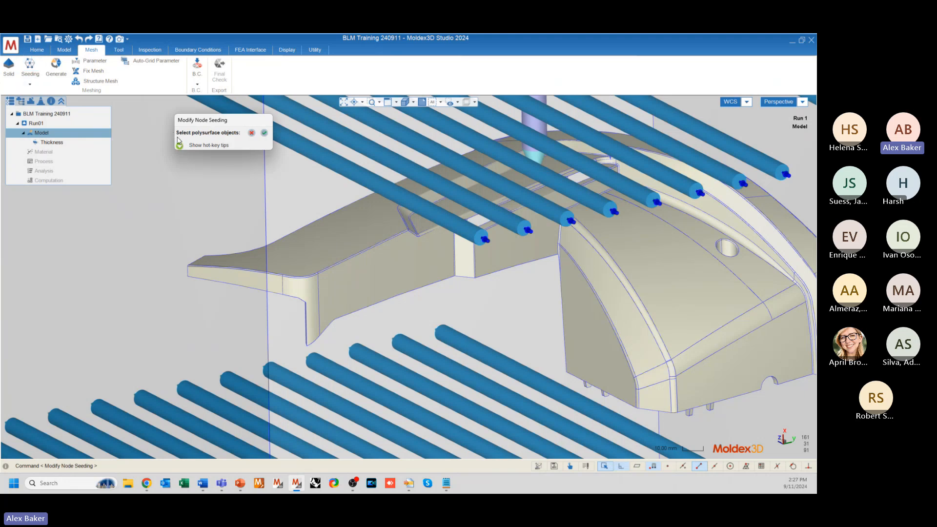
click(385, 251)
middle_drag(397, 337, 412, 273)
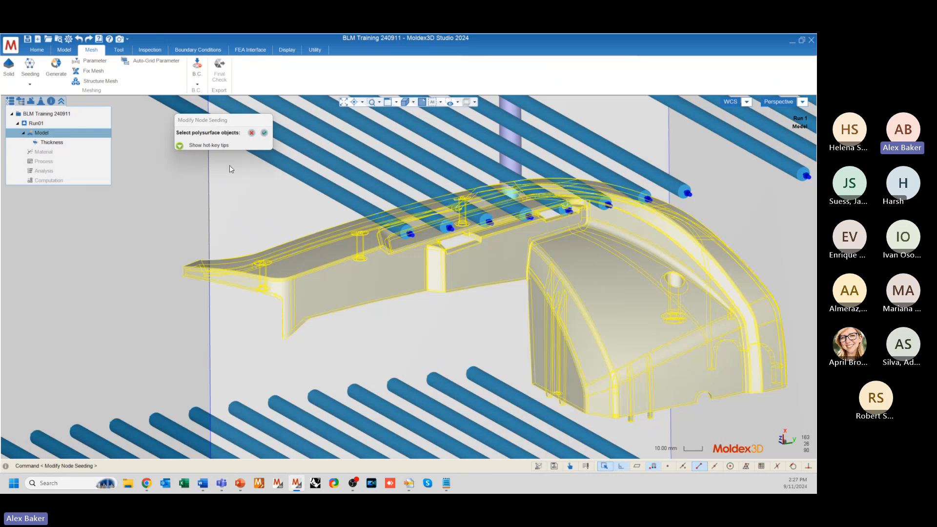
click(264, 132)
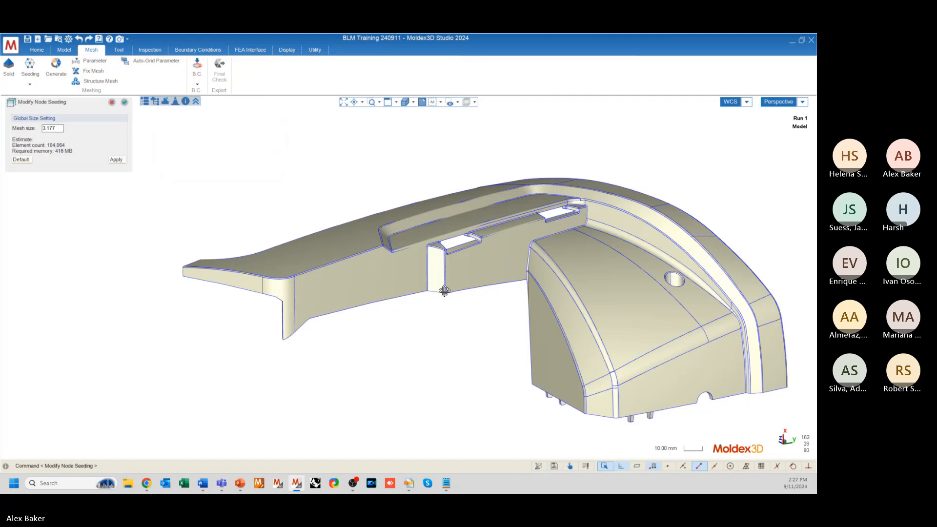
- Examine the isolated part from several angles while reviewing the global mesh size setting and element estimate
mouse_move(445, 291)
middle_down()
mouse_move(433, 310)
mouse_move(444, 276)
mouse_move(428, 324)
mouse_move(425, 317)
middle_up()
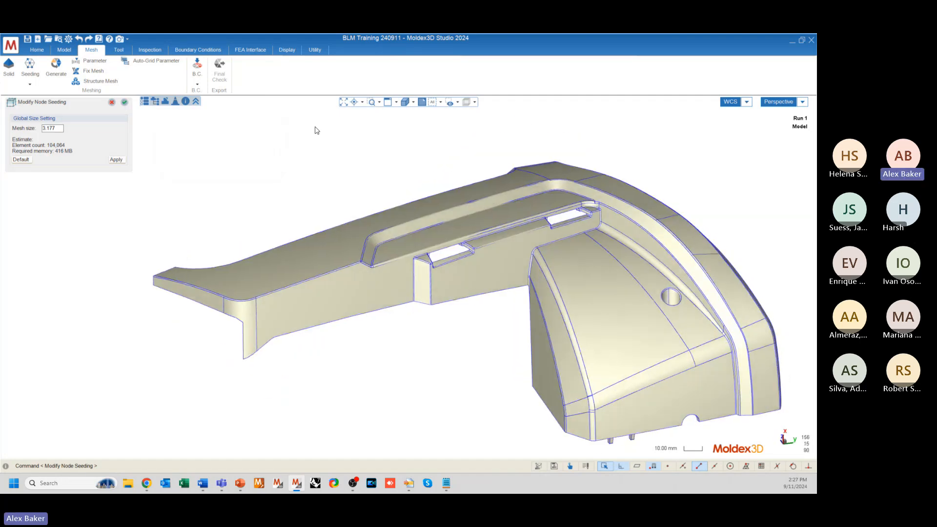
scroll(308, 161, down, 2)
middle_drag(299, 195, 249, 194)
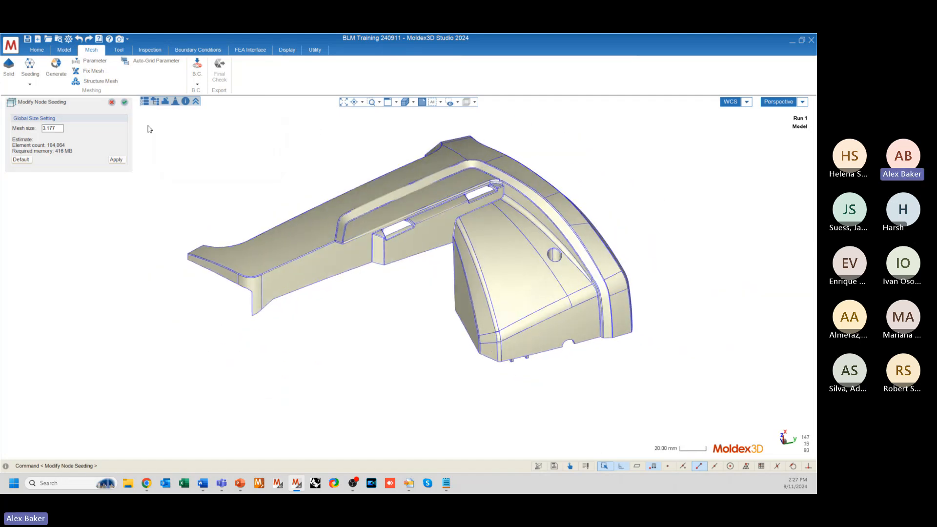
scroll(218, 128, up, 2)
middle_drag(218, 128, 207, 177)
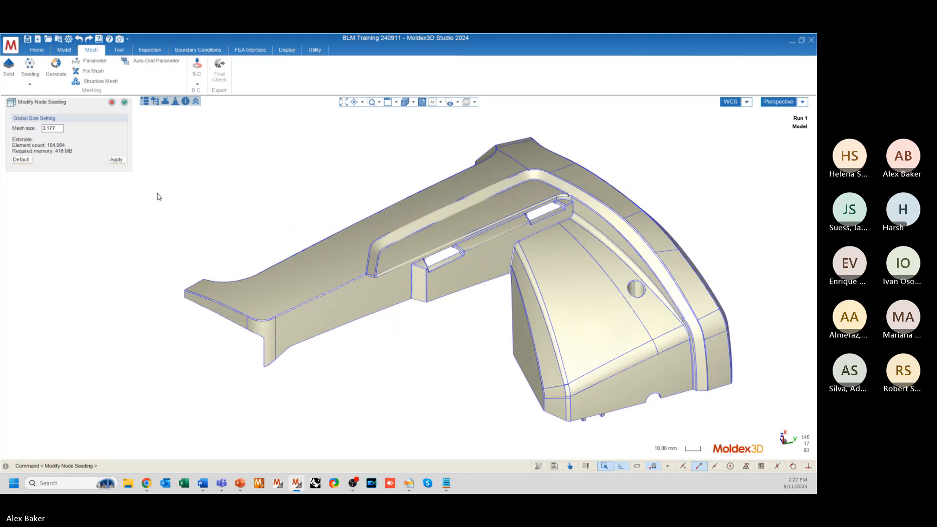
middle_drag(157, 197, 63, 185)
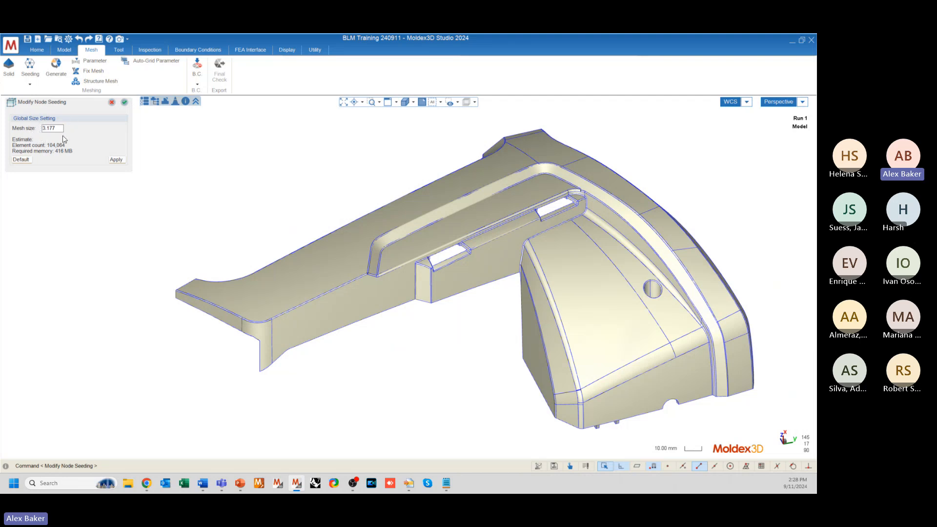
mouse_move(474, 271)
middle_down()
mouse_move(446, 238)
mouse_move(234, 360)
mouse_move(461, 259)
mouse_move(516, 254)
mouse_move(469, 270)
middle_up()
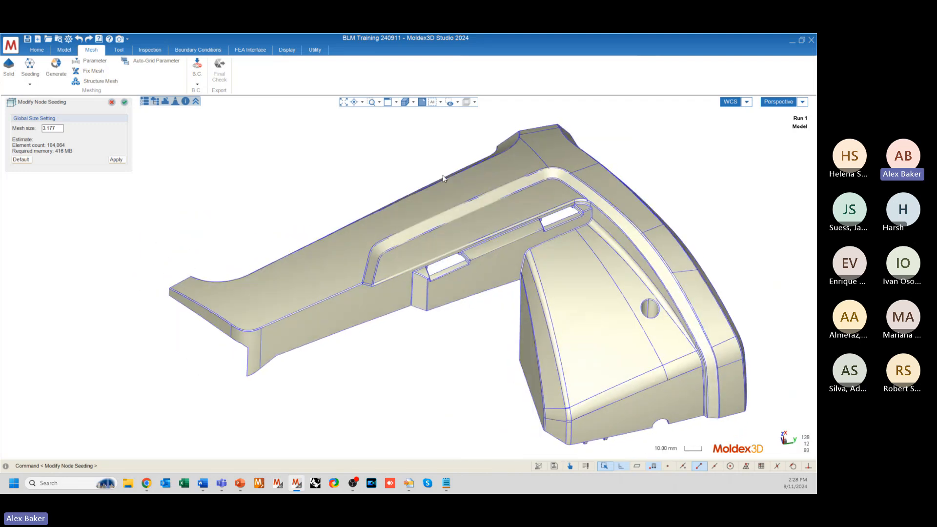
mouse_move(387, 203)
middle_down()
mouse_move(408, 277)
mouse_move(342, 244)
middle_up()
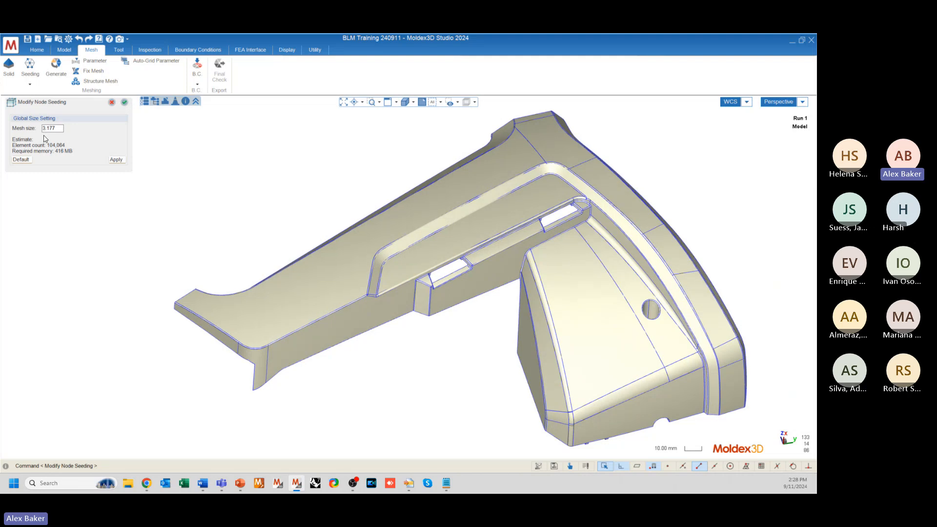
mouse_move(432, 257)
middle_down()
mouse_move(410, 270)
mouse_move(310, 199)
middle_up()
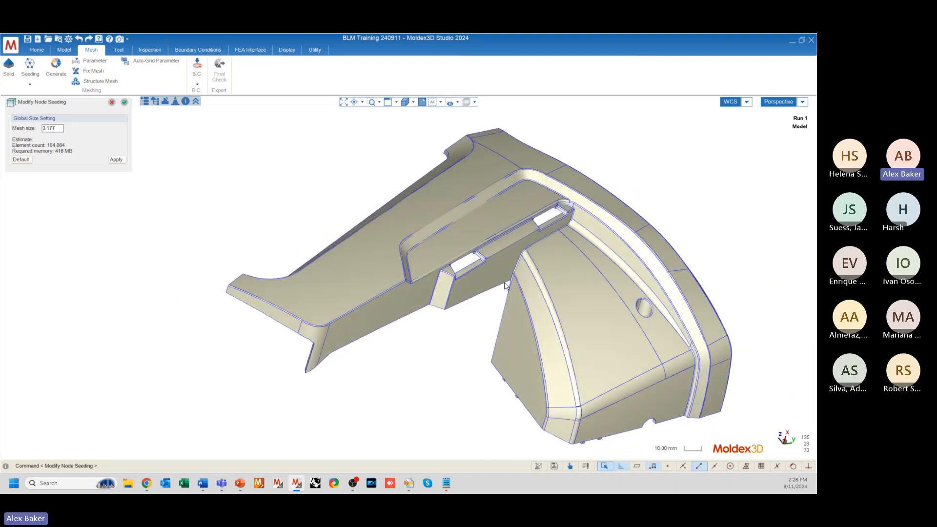
mouse_move(409, 276)
middle_down()
mouse_move(290, 313)
mouse_move(314, 278)
mouse_move(357, 304)
middle_up()
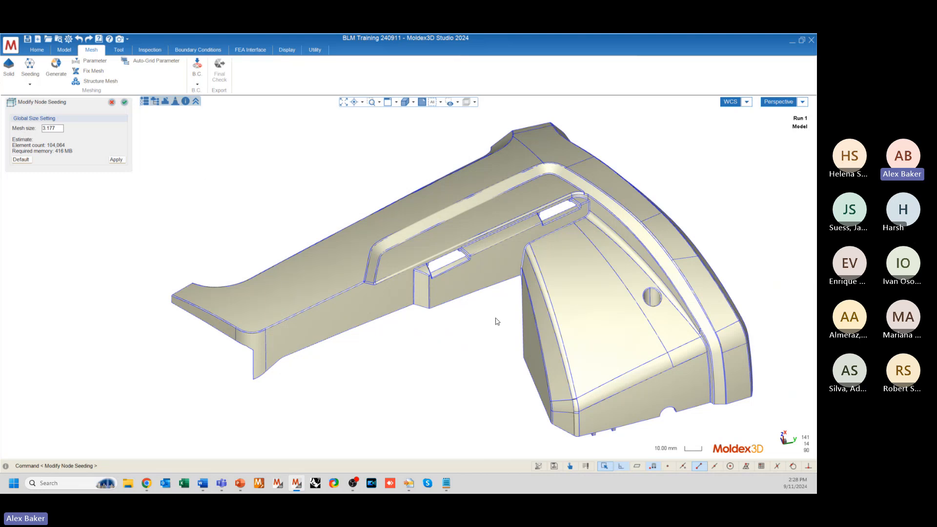
- Inspect the small filleted edges beside the rectangular opening up close, then review the whole part against the mesh size
scroll(435, 239, up, 10)
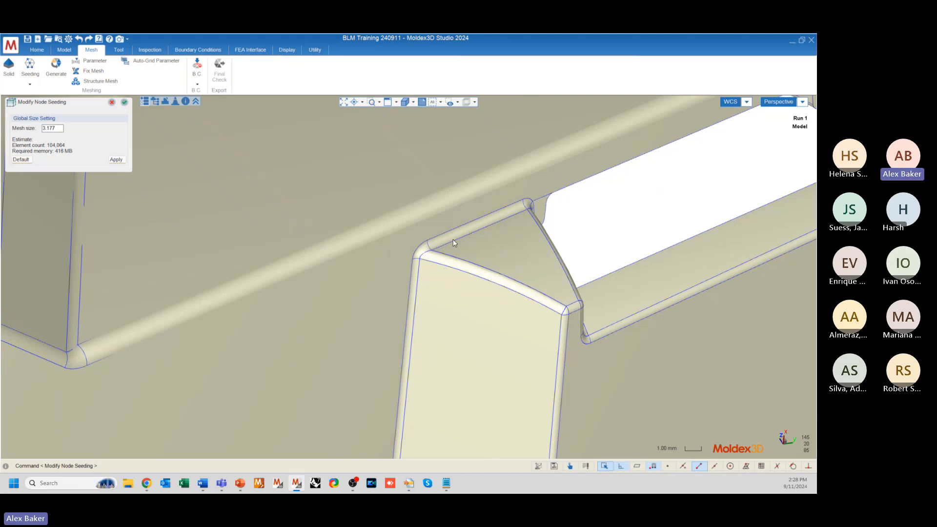
scroll(453, 242, down, 10)
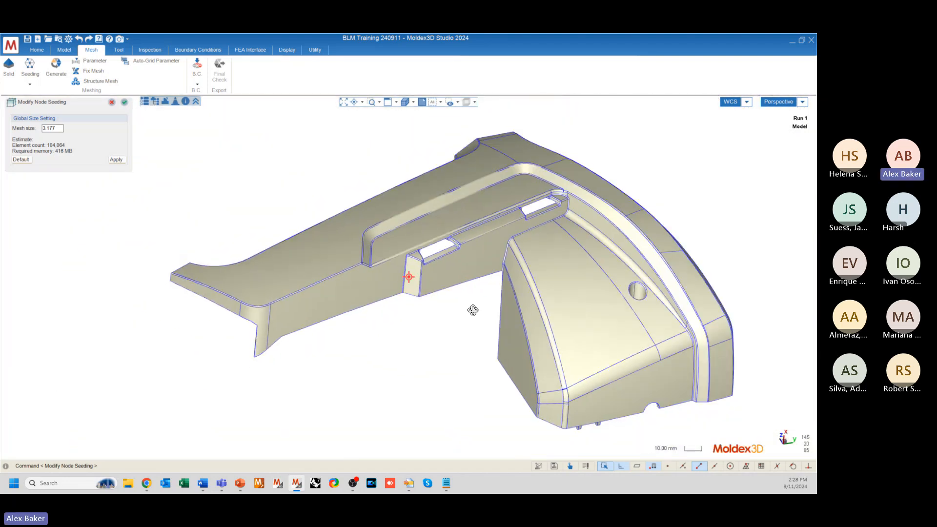
middle_drag(472, 311, 423, 335)
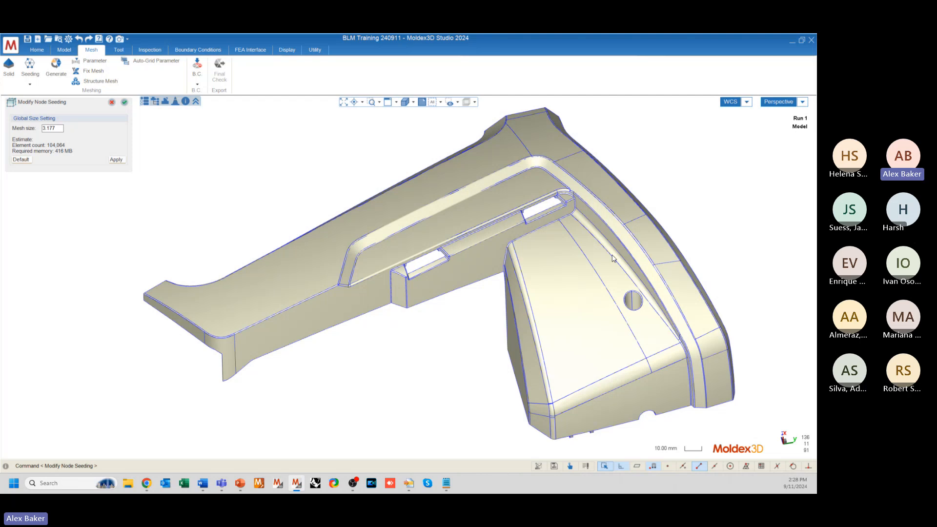
middle_drag(472, 266, 266, 224)
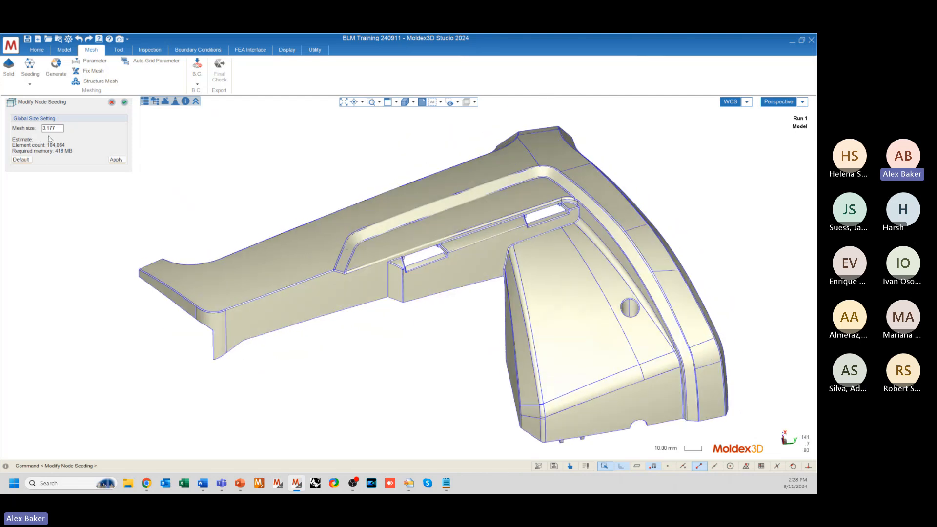
- Examine the part's outer face straight on, at oblique angles and with the long arm turned upright
middle_drag(481, 318, 426, 292)
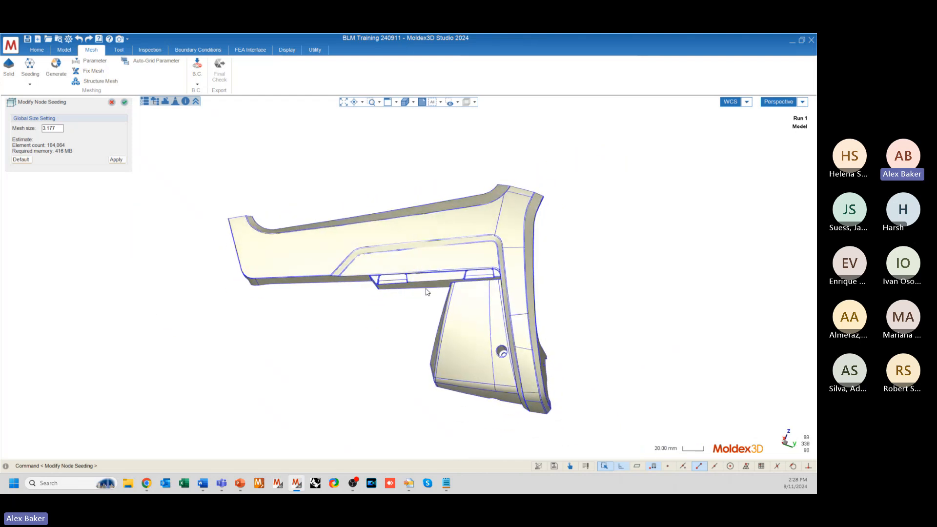
middle_drag(404, 278, 454, 217)
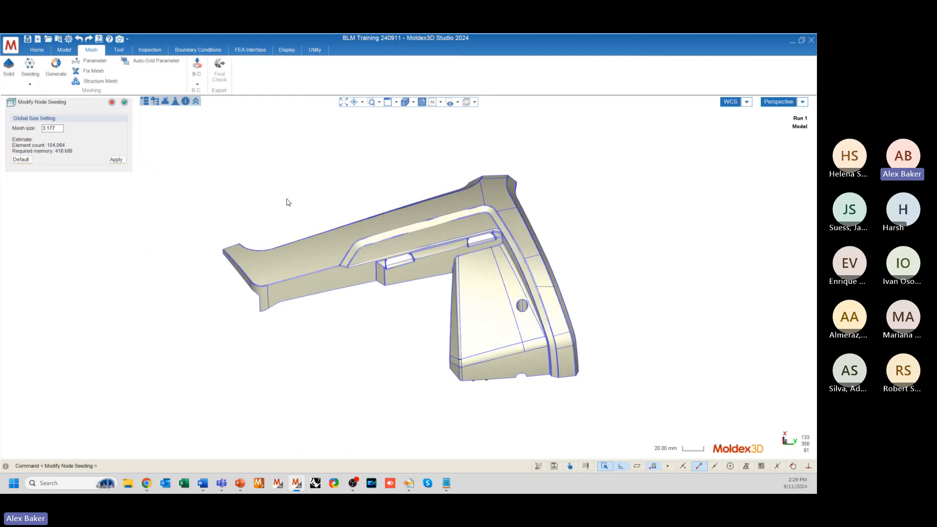
mouse_move(342, 192)
middle_down()
mouse_move(364, 211)
mouse_move(379, 259)
mouse_move(363, 277)
middle_up()
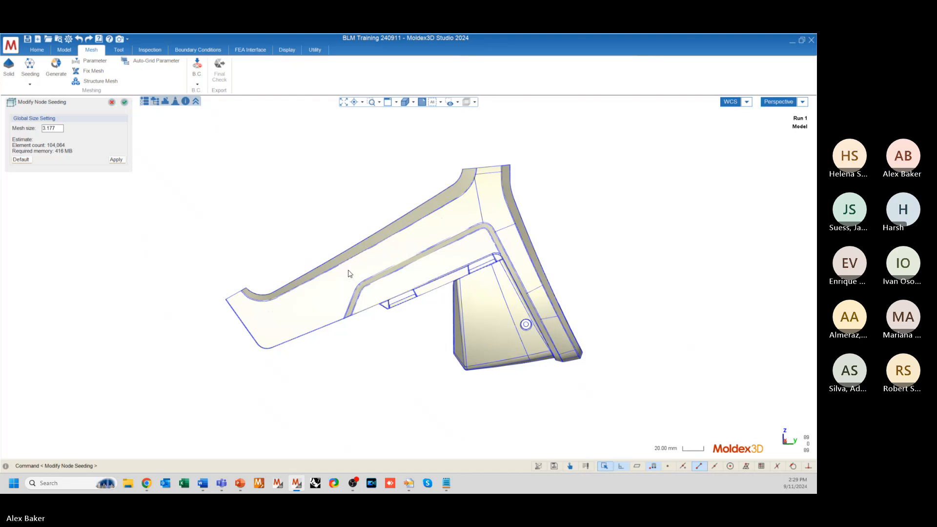
mouse_move(408, 341)
middle_down()
mouse_move(427, 350)
mouse_move(366, 381)
mouse_move(464, 346)
mouse_move(371, 347)
mouse_move(412, 345)
middle_up()
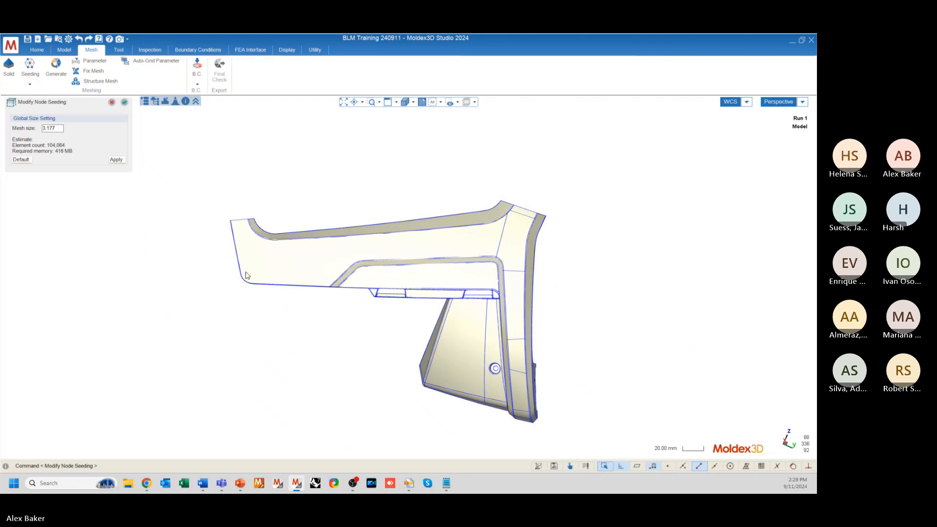
mouse_move(324, 312)
middle_down()
mouse_move(232, 251)
mouse_move(306, 339)
mouse_move(380, 313)
middle_up()
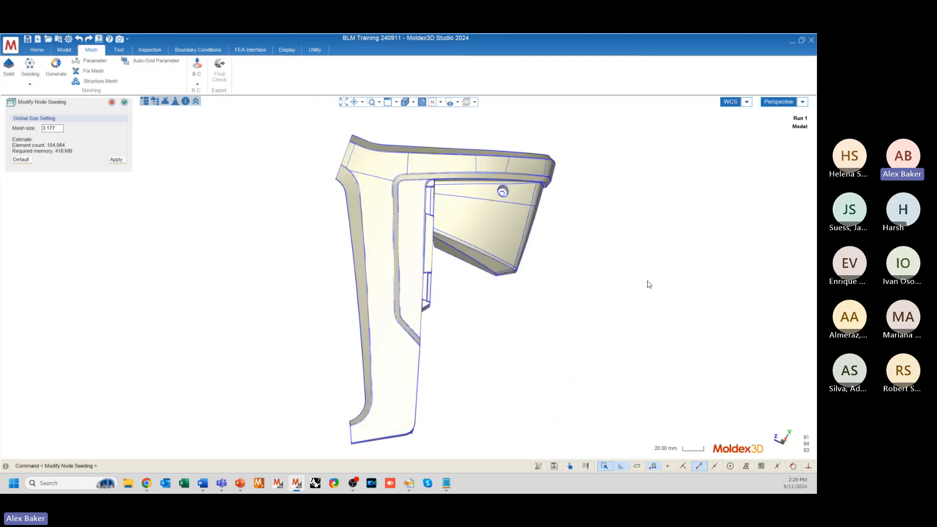
mouse_move(650, 285)
middle_down()
mouse_move(371, 298)
mouse_move(236, 289)
mouse_move(287, 282)
mouse_move(230, 297)
middle_up()
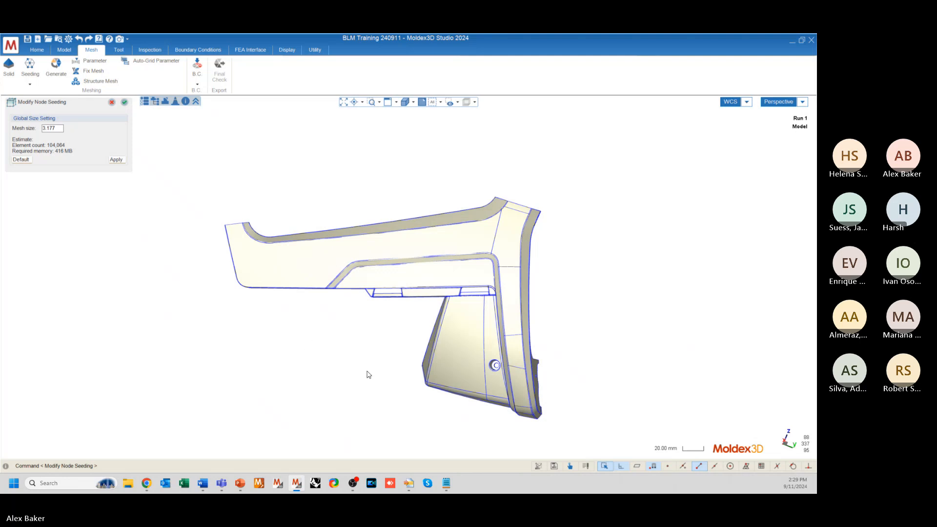
- Apply the global mesh size of 3.177 to seed nodes along all edges of the part
scroll(326, 413, up, 1)
scroll(305, 407, up, 3)
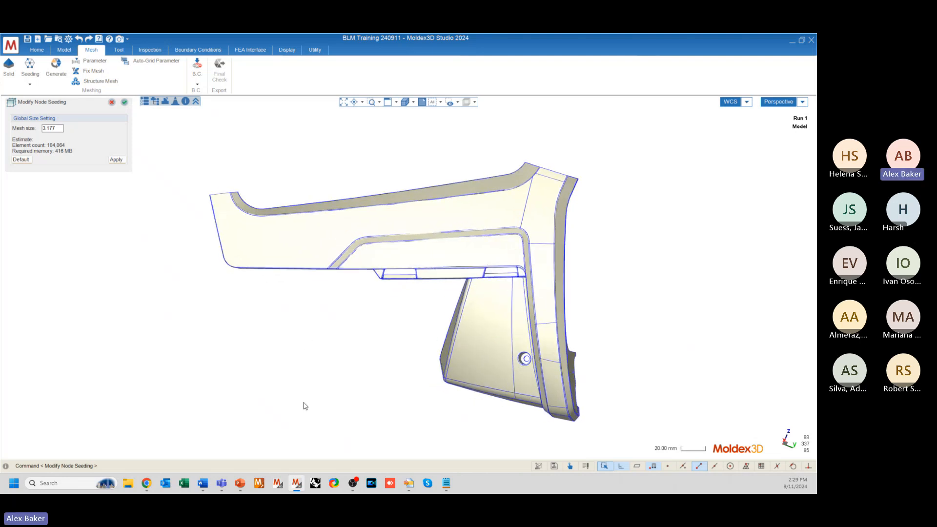
scroll(337, 277, up, 1)
scroll(350, 307, up, 1)
scroll(374, 345, up, 3)
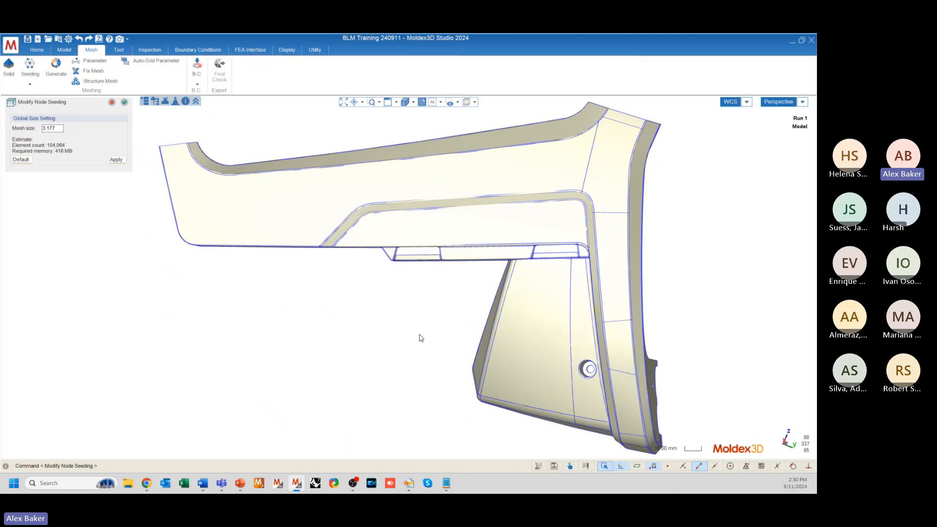
middle_drag(445, 362, 453, 356)
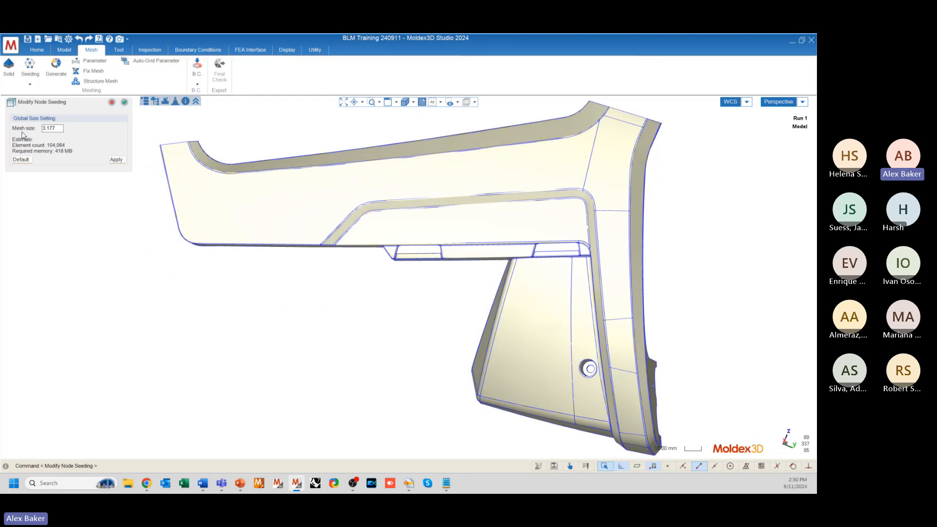
click(116, 159)
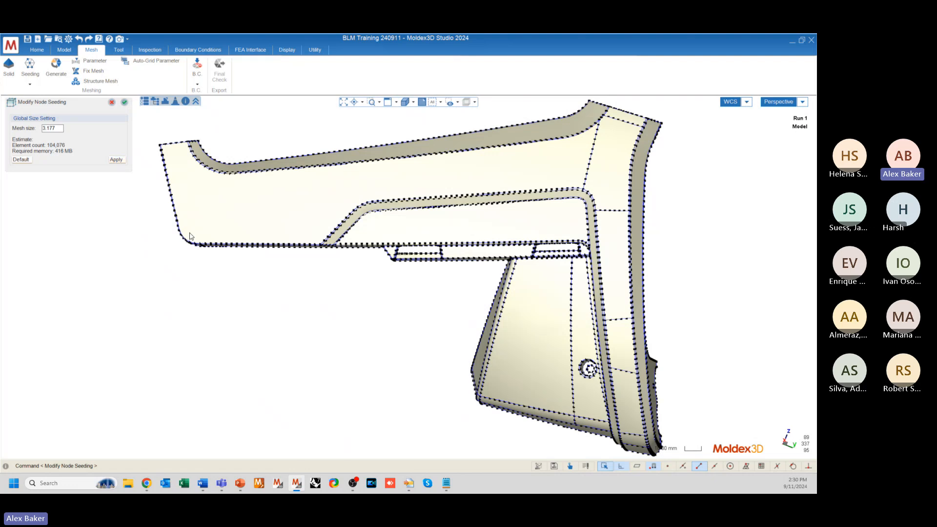
- Inspect the node spacing along the long arm's lower edge and fillet up close, then across the whole part
mouse_move(203, 241)
middle_down()
mouse_move(229, 239)
mouse_move(218, 253)
middle_up()
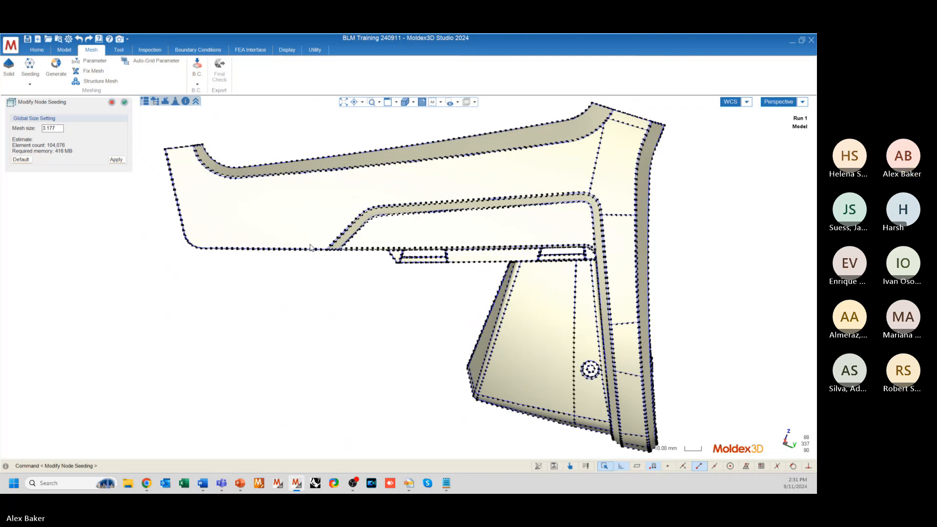
scroll(310, 247, up, 10)
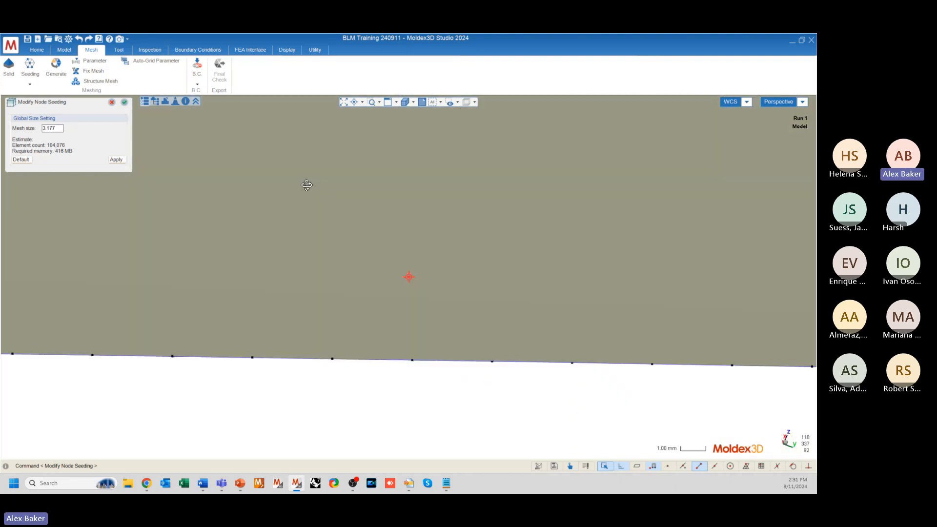
mouse_move(307, 185)
middle_down()
mouse_move(299, 254)
mouse_move(300, 157)
mouse_move(302, 182)
middle_up()
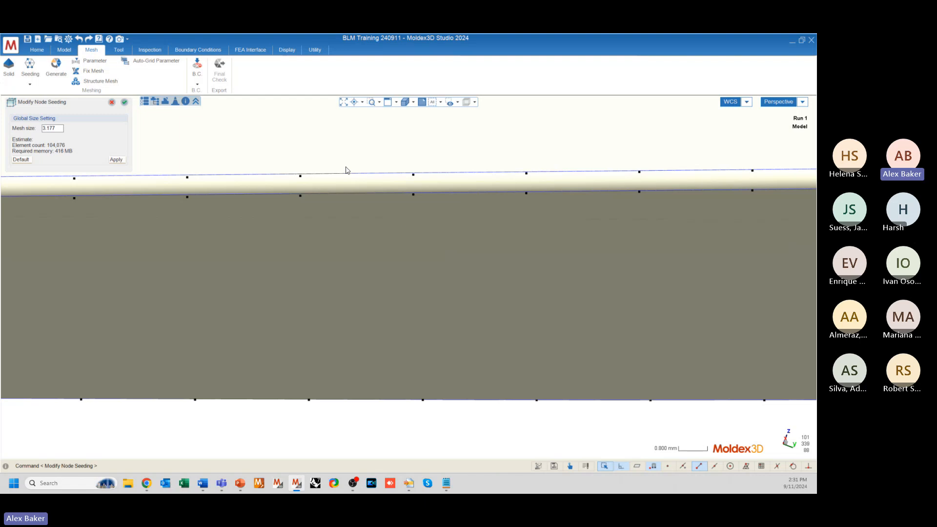
scroll(356, 294, down, 8)
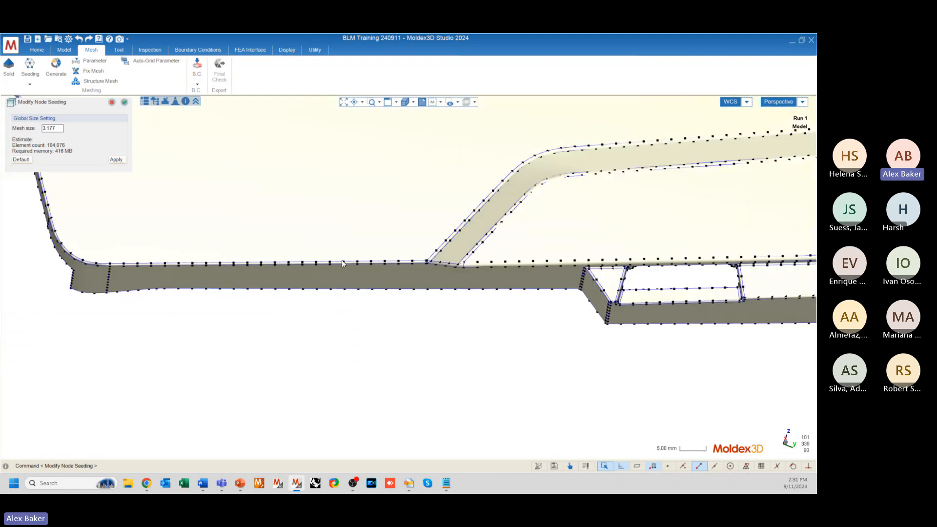
scroll(342, 263, down, 10)
mouse_move(409, 277)
middle_down()
mouse_move(437, 280)
mouse_move(454, 335)
middle_up()
scroll(463, 393, up, 4)
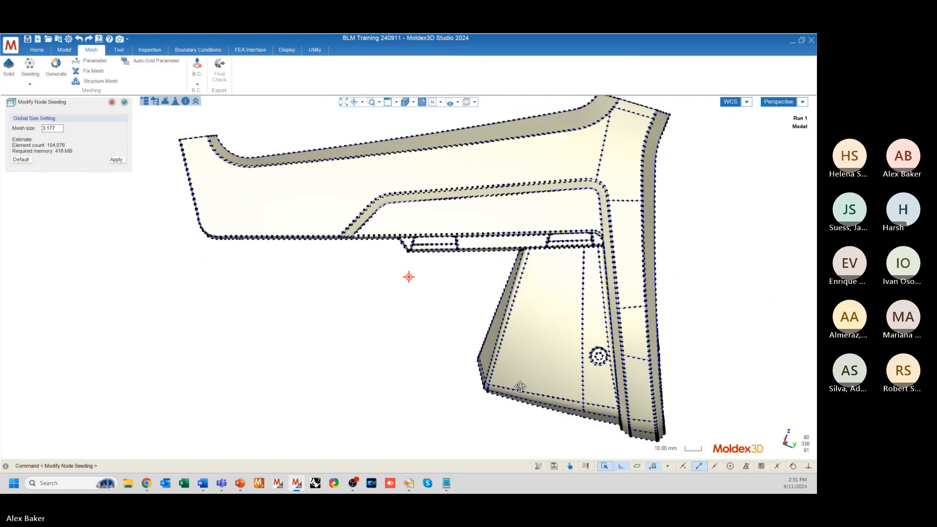
- Inspect the node spacing along the filleted edges of the rectangular opening up close against the global mesh size
mouse_move(521, 387)
middle_down()
mouse_move(510, 205)
mouse_move(491, 262)
middle_up()
scroll(501, 318, up, 2)
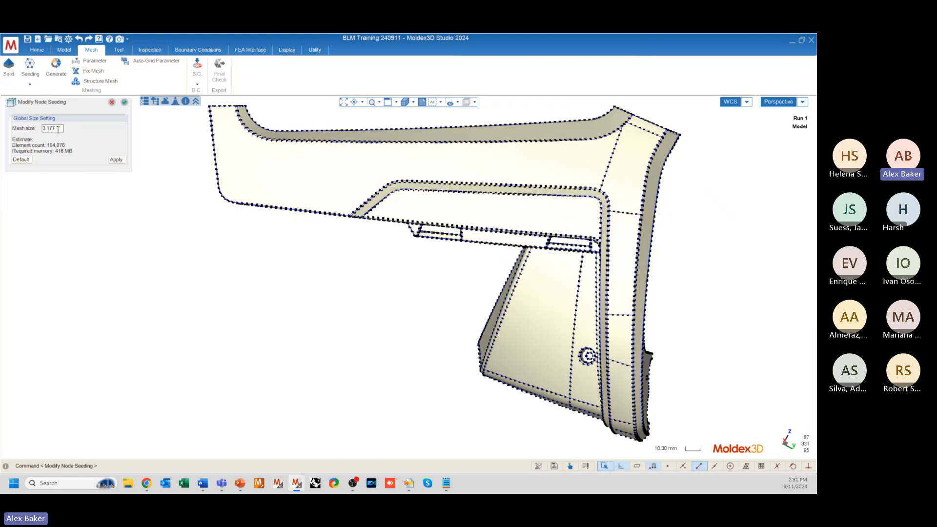
drag(58, 130, 35, 131)
double_click(62, 129)
click(58, 128)
scroll(500, 215, up, 8)
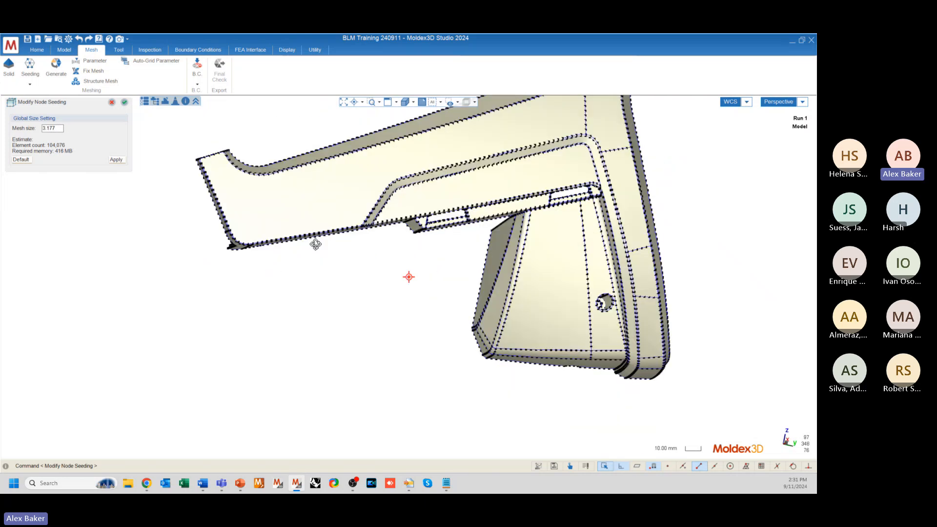
scroll(500, 211, up, 5)
right_drag(477, 237, 410, 209)
scroll(634, 235, down, 3)
scroll(635, 234, down, 1)
right_drag(476, 222, 465, 203)
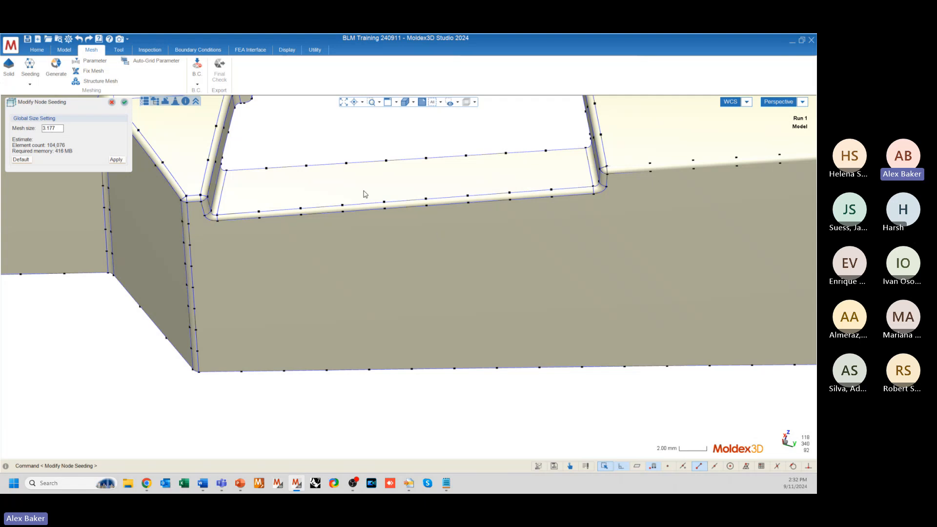
middle_drag(389, 211, 367, 205)
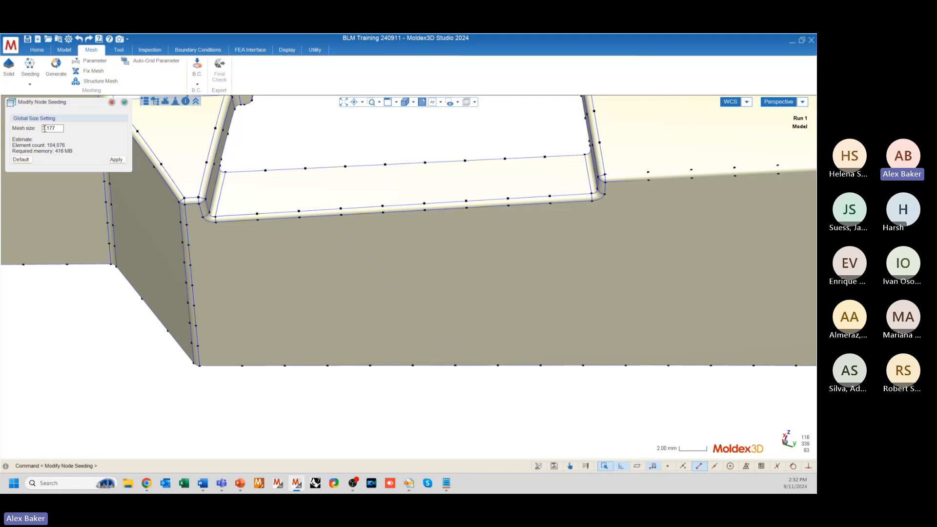
click(45, 129)
middle_drag(361, 212, 259, 228)
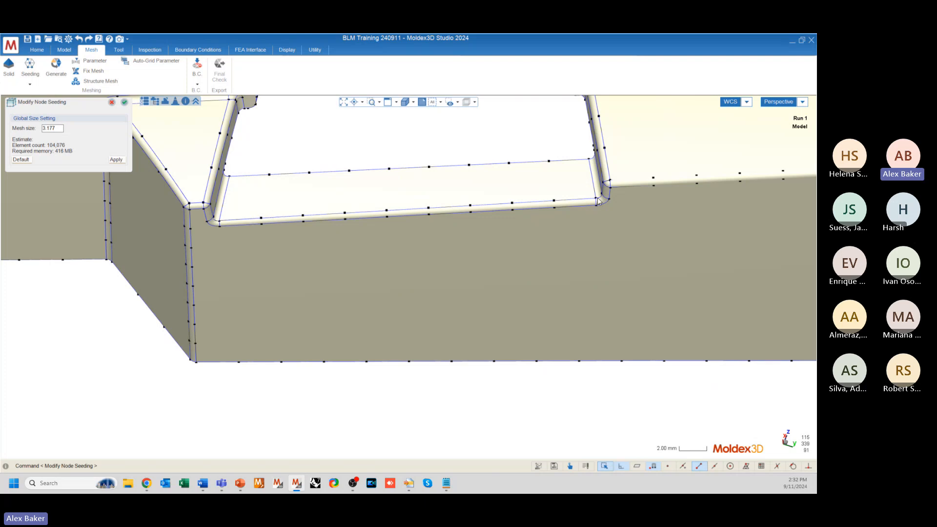
middle_drag(479, 200, 503, 232)
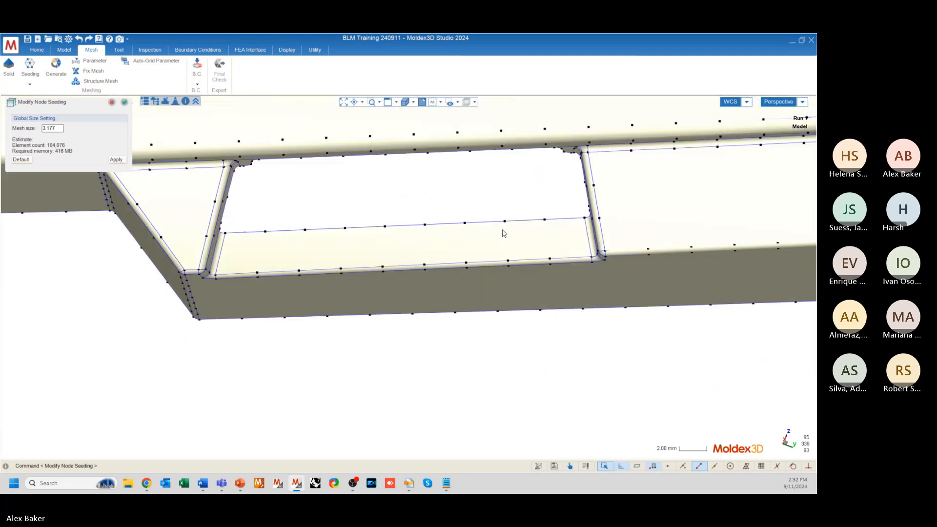
- Reseed the edges of the whole part with a coarser global mesh size of 10
scroll(488, 229, down, 2)
scroll(376, 264, down, 3)
scroll(375, 277, down, 4)
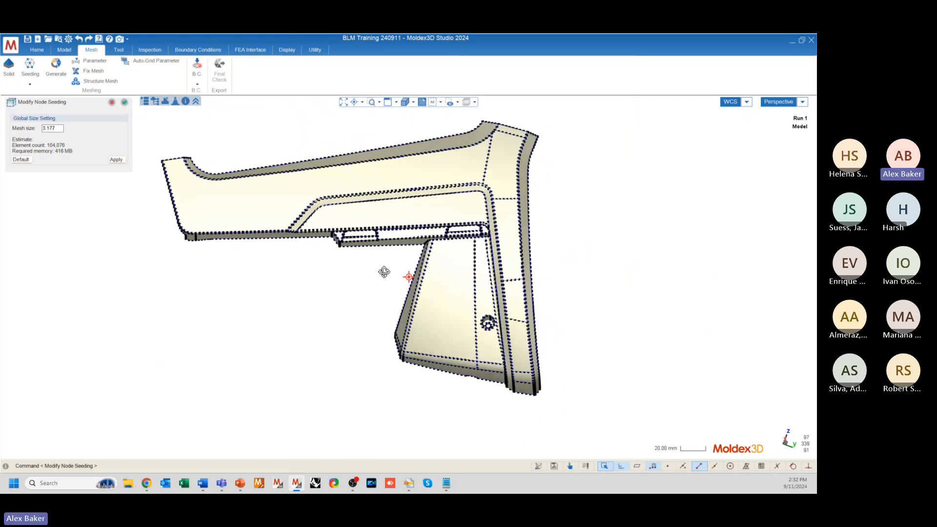
scroll(249, 217, up, 4)
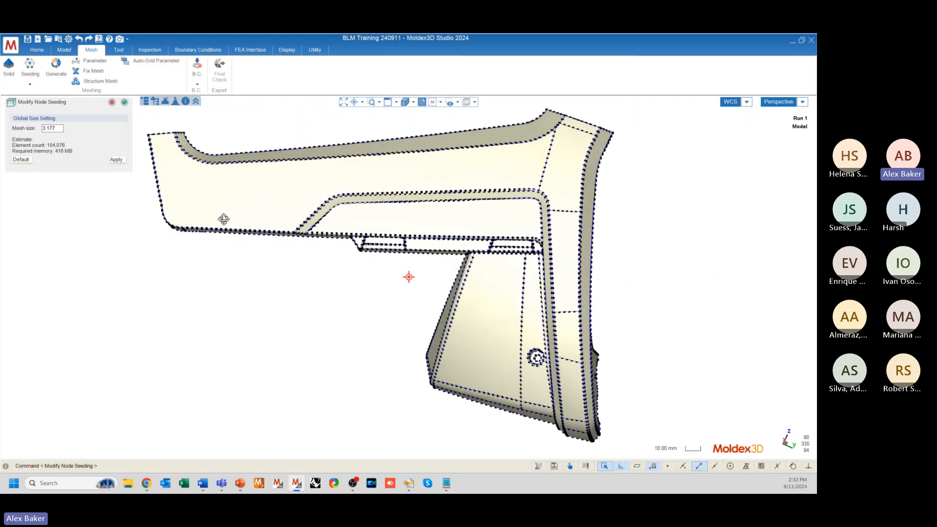
scroll(83, 218, up, 1)
scroll(500, 275, down, 1)
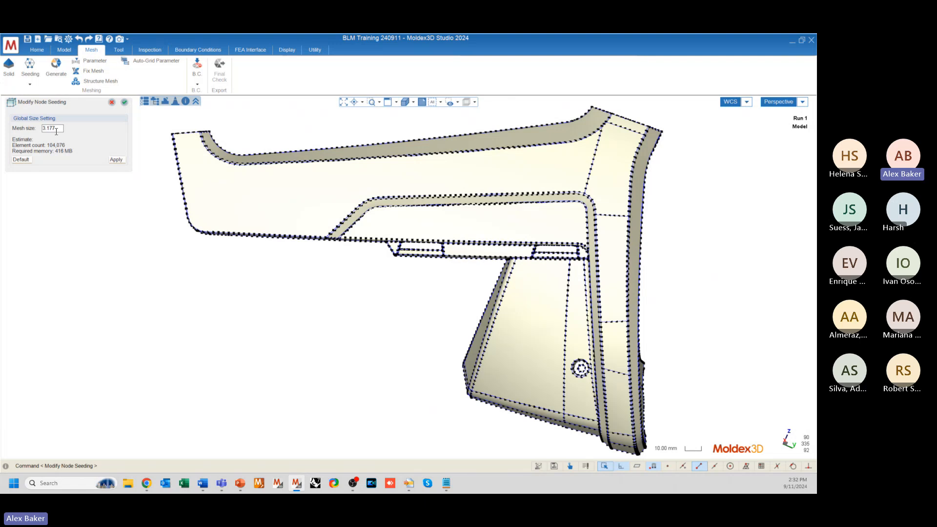
double_click(60, 128)
text(10)
click(116, 160)
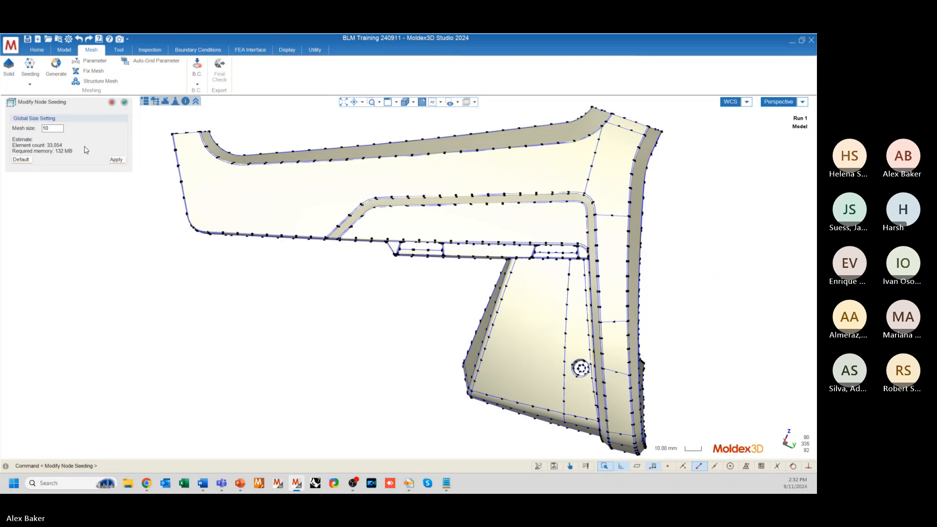
- Apply a finer global mesh size of 1 and inspect the resulting node spacing around the round boss up close
text(1)
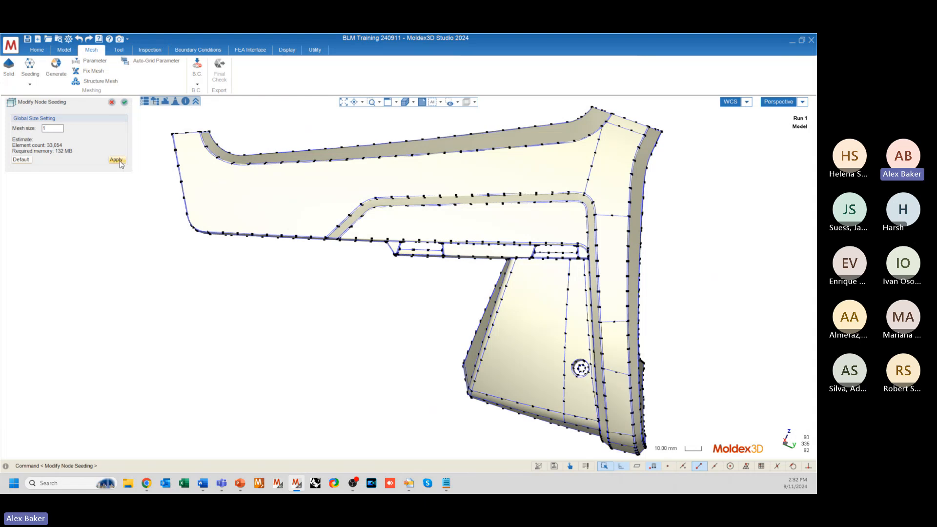
key(Return)
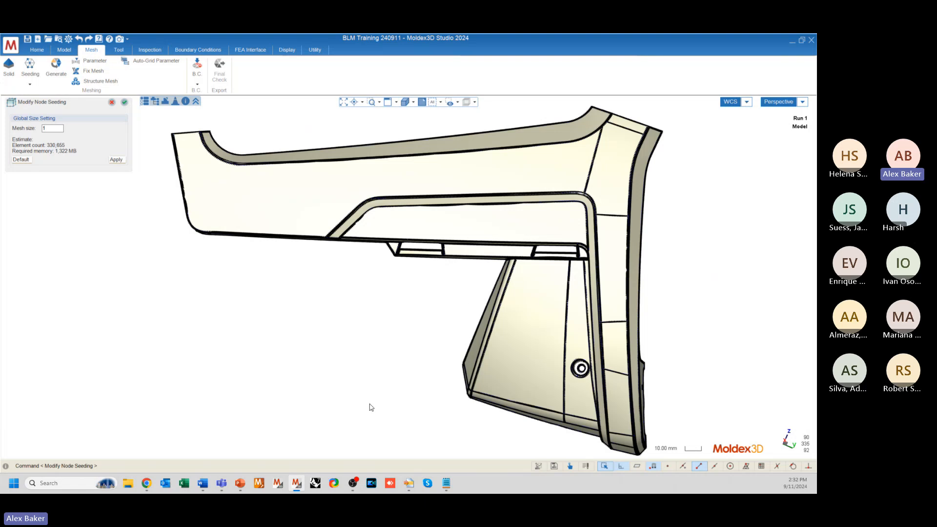
scroll(391, 401, up, 1)
scroll(399, 404, down, 1)
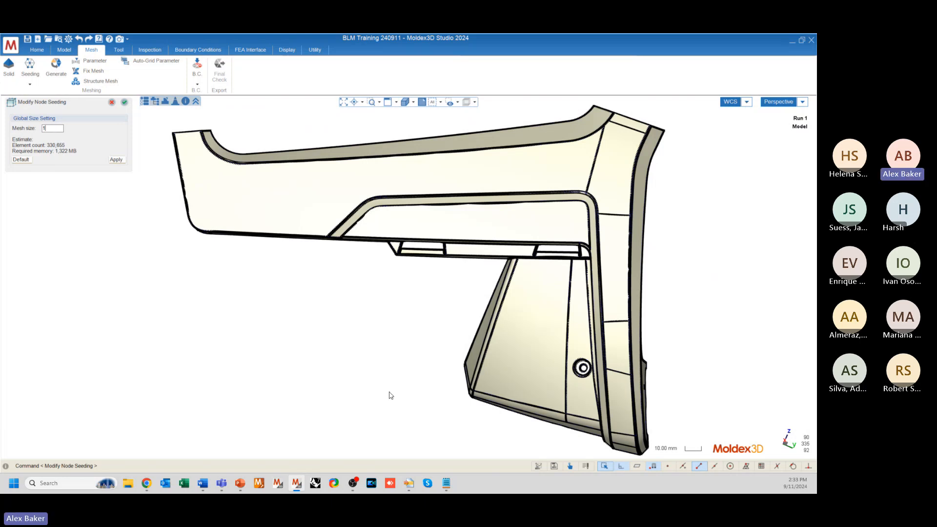
mouse_move(389, 394)
middle_down()
mouse_move(409, 362)
mouse_move(404, 385)
mouse_move(386, 229)
mouse_move(389, 395)
middle_up()
scroll(350, 360, up, 10)
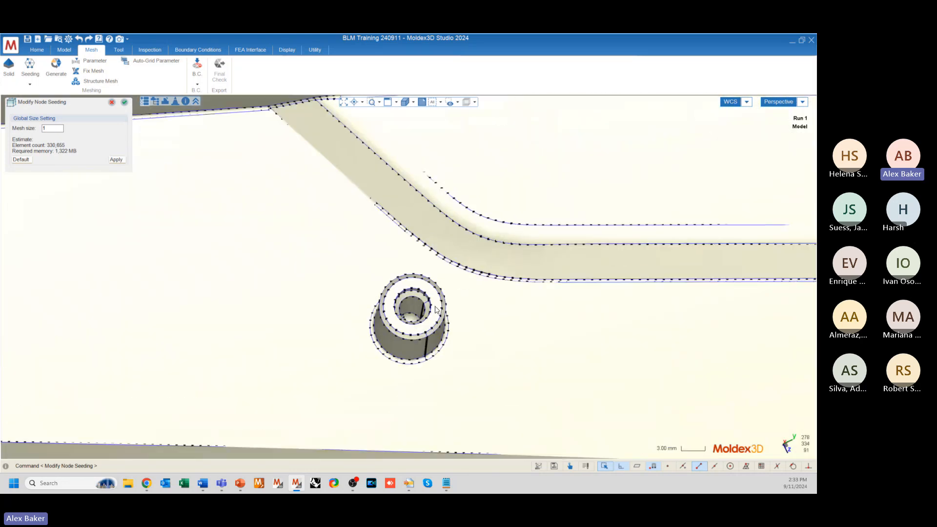
mouse_move(429, 328)
middle_down()
mouse_move(357, 335)
mouse_move(372, 318)
mouse_move(398, 326)
middle_up()
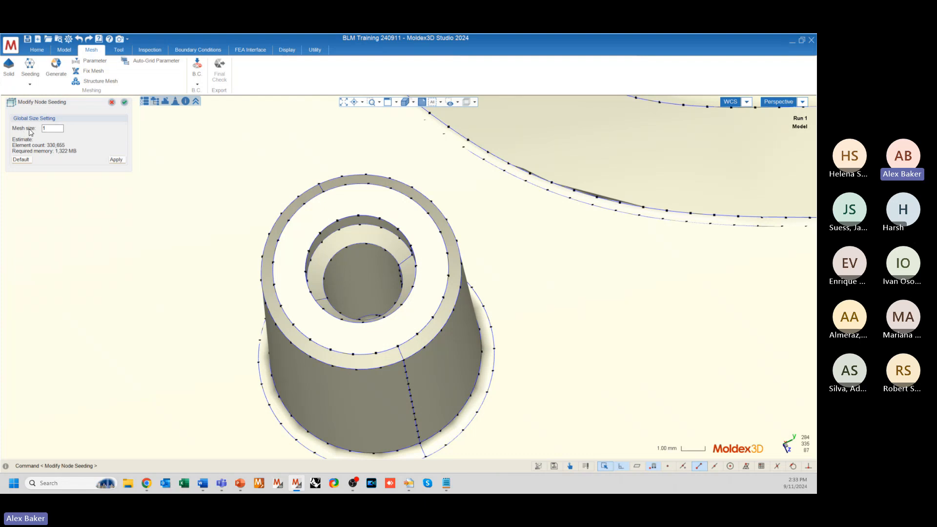
middle_drag(429, 336, 367, 319)
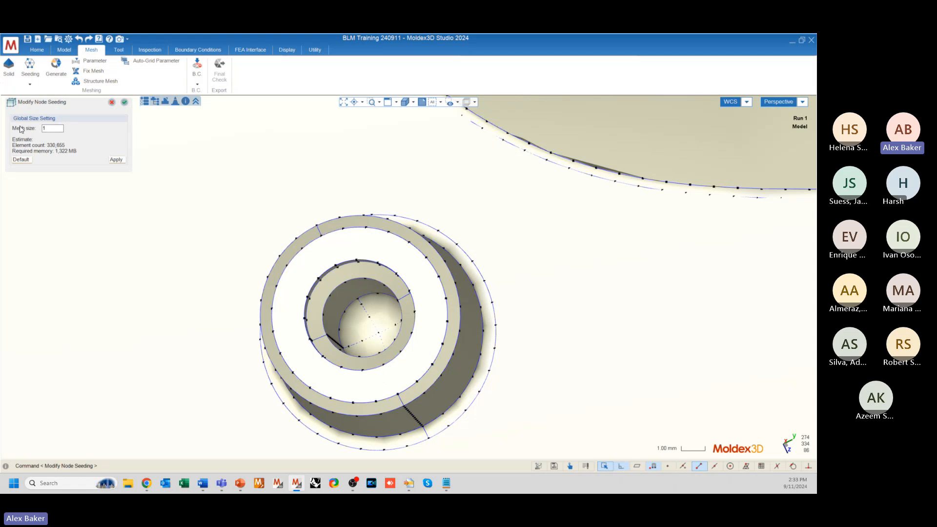
- Restore the default global mesh size of 3.177 and reseed the part's edges with it
drag(47, 128, 38, 130)
click(21, 160)
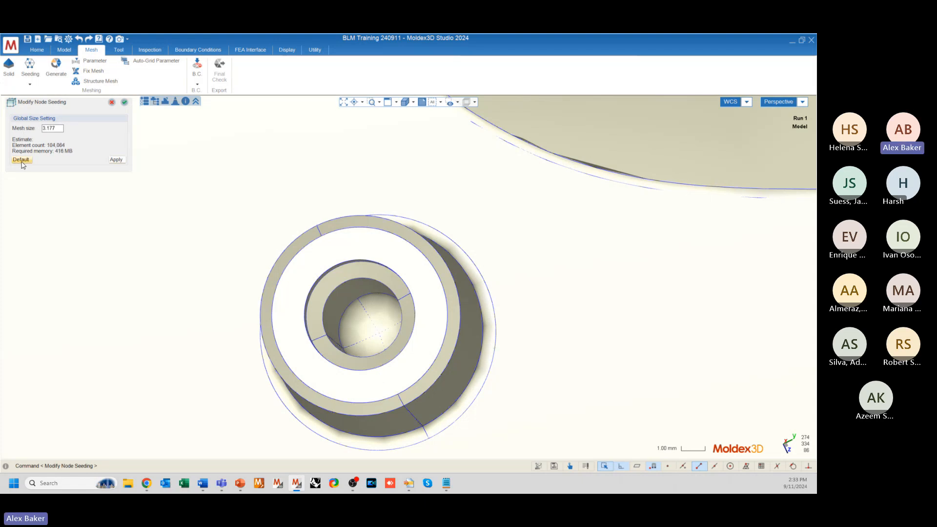
click(116, 160)
mouse_move(211, 278)
middle_down()
mouse_move(228, 272)
mouse_move(215, 260)
mouse_move(214, 273)
middle_up()
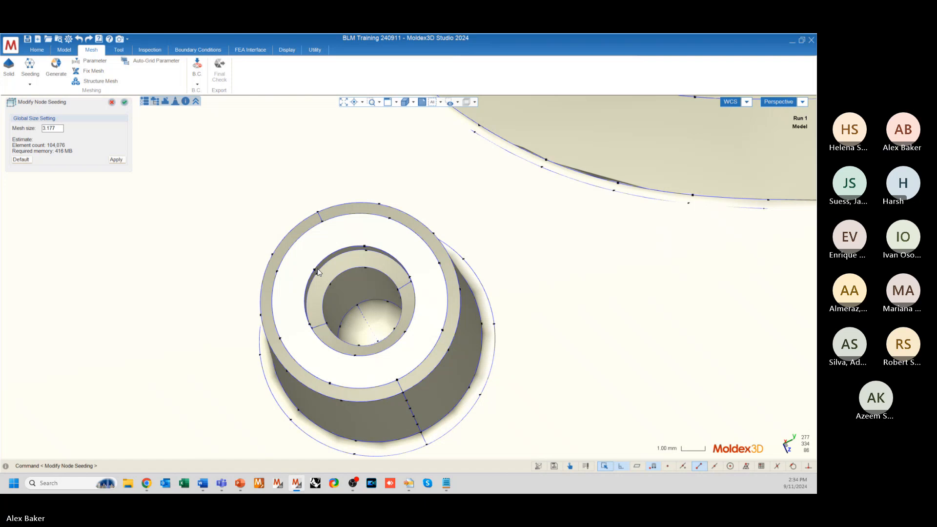
- Examine the nodes on the boss's circular edges from several angles, then the spacing on the outer face beside the round hole
middle_drag(317, 272, 370, 316)
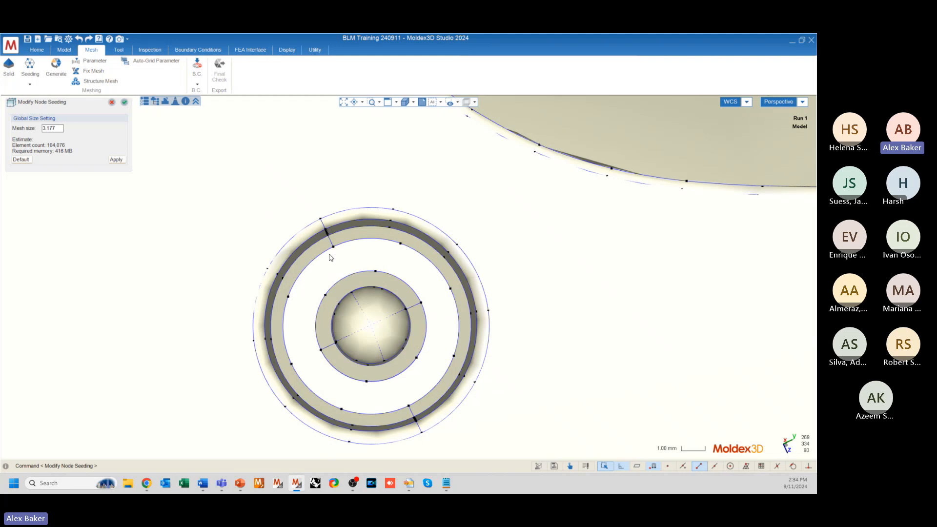
middle_drag(367, 347, 408, 274)
scroll(324, 244, up, 4)
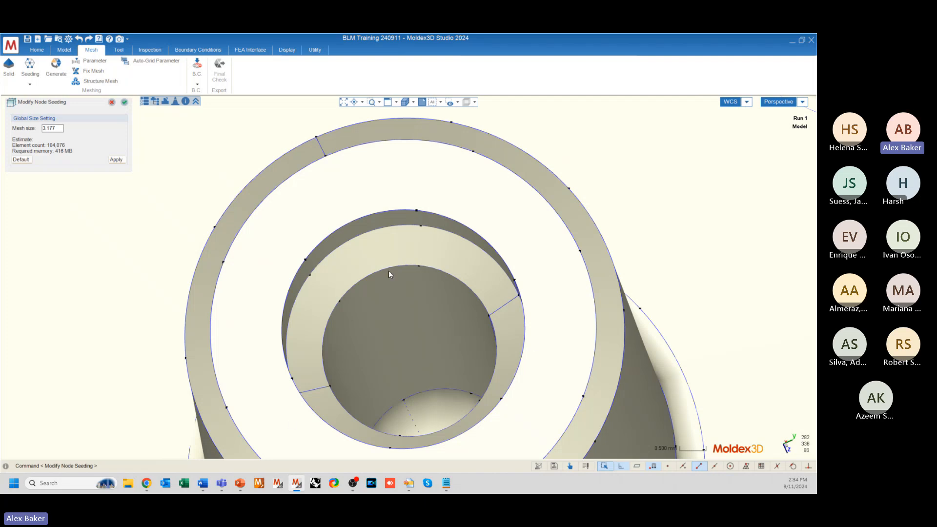
mouse_move(409, 260)
middle_down()
mouse_move(433, 249)
mouse_move(418, 310)
mouse_move(429, 288)
mouse_move(356, 288)
mouse_move(346, 307)
mouse_move(426, 336)
middle_up()
scroll(433, 249, down, 3)
scroll(469, 330, up, 2)
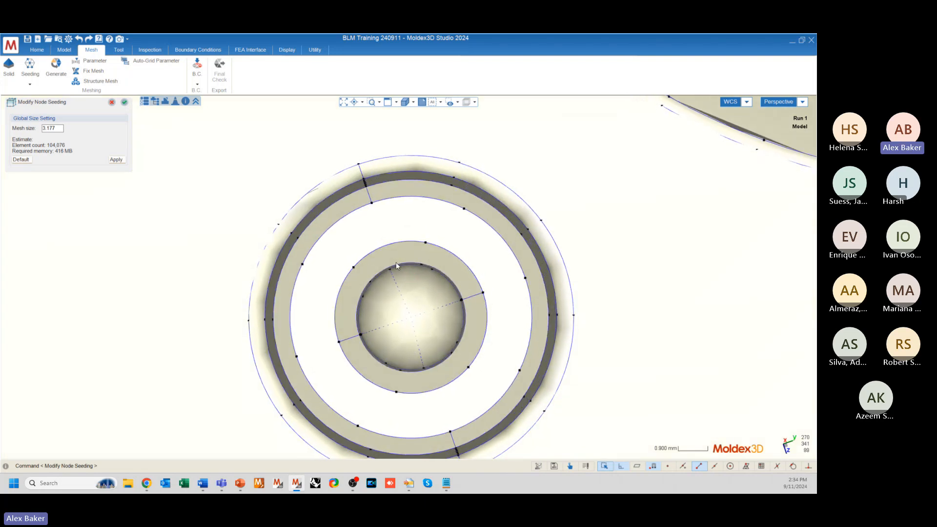
scroll(396, 263, down, 10)
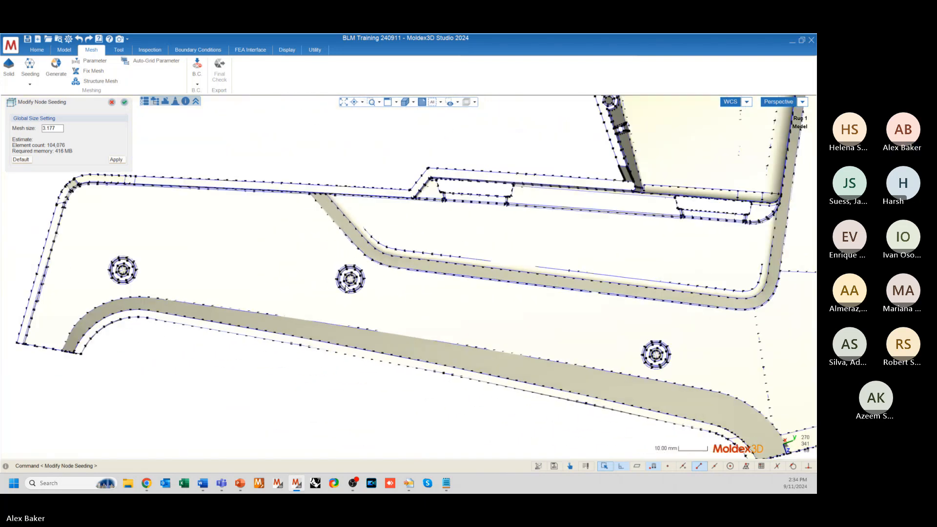
mouse_move(346, 289)
middle_down()
mouse_move(452, 318)
mouse_move(448, 397)
mouse_move(465, 317)
mouse_move(506, 388)
mouse_move(491, 330)
middle_up()
scroll(710, 180, up, 5)
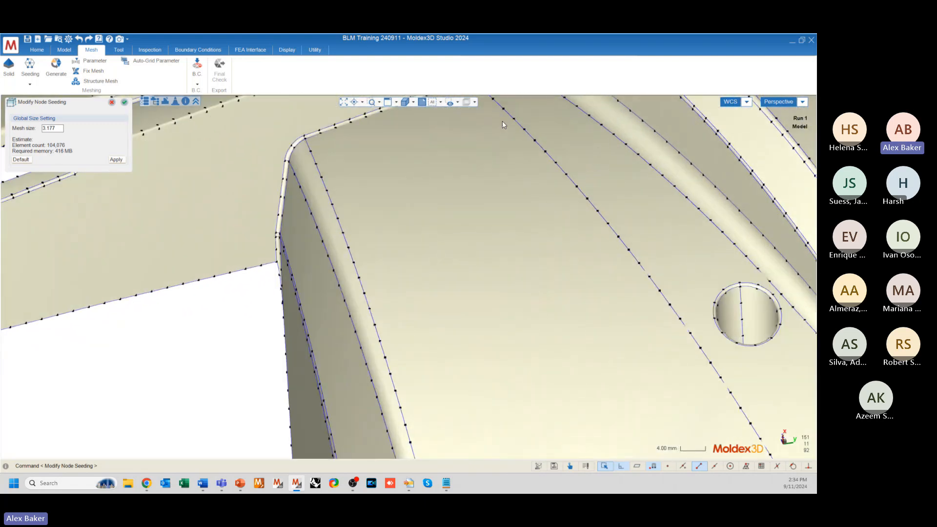
scroll(395, 232, down, 4)
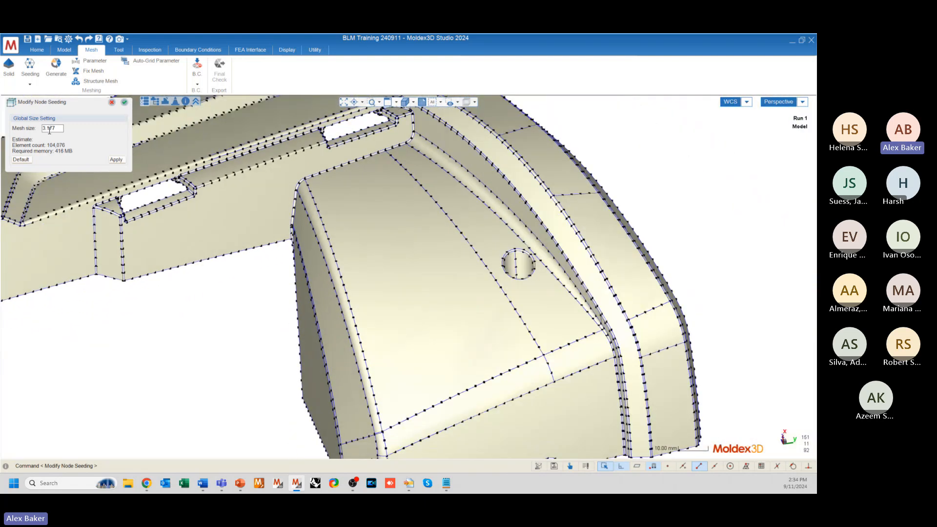
- Set the global mesh size to 10 and reseed the part's edges
double_click(49, 130)
text(10)
click(116, 159)
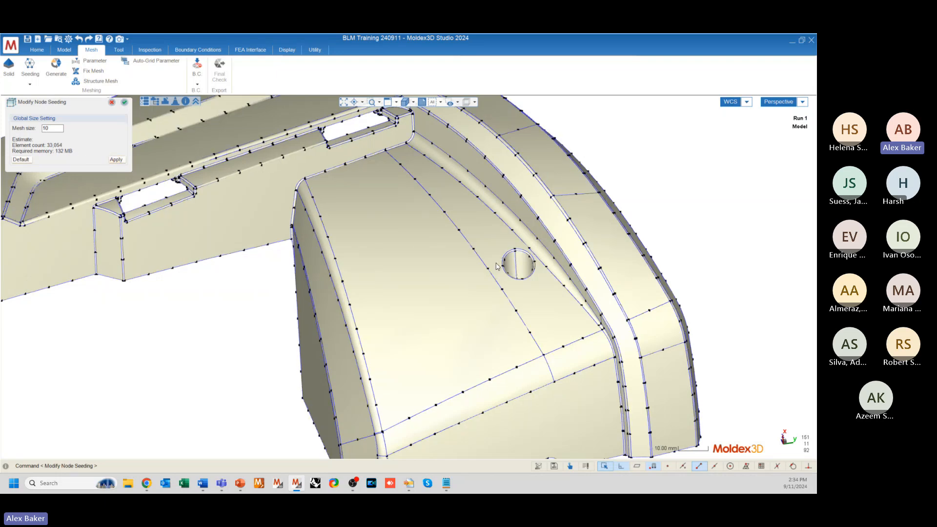
middle_drag(497, 266, 512, 251)
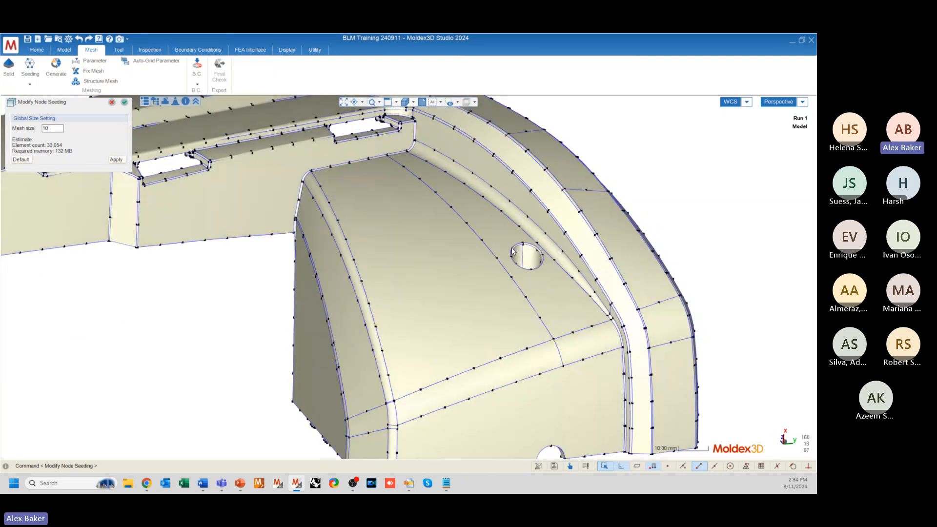
- Inspect the coarser node spacing along the curved edges near the round hole, then across the whole part
scroll(512, 252, up, 10)
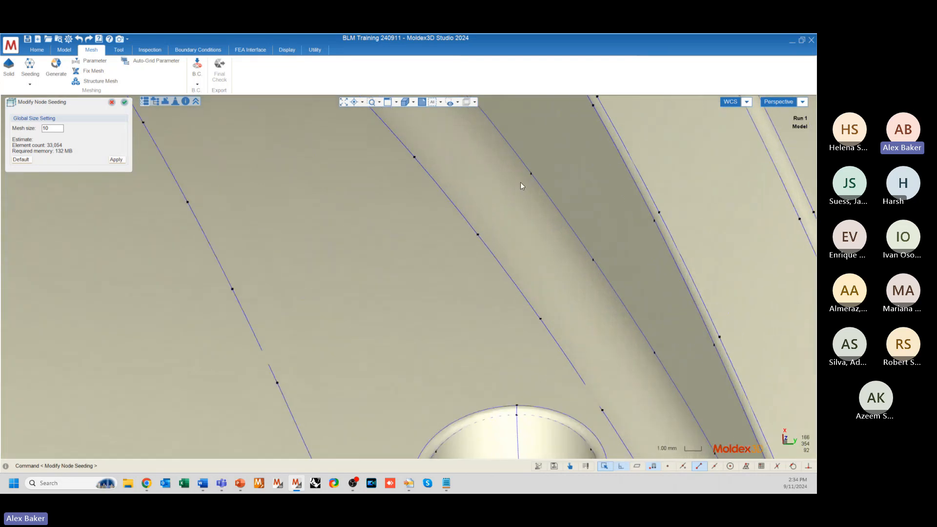
scroll(537, 172, up, 2)
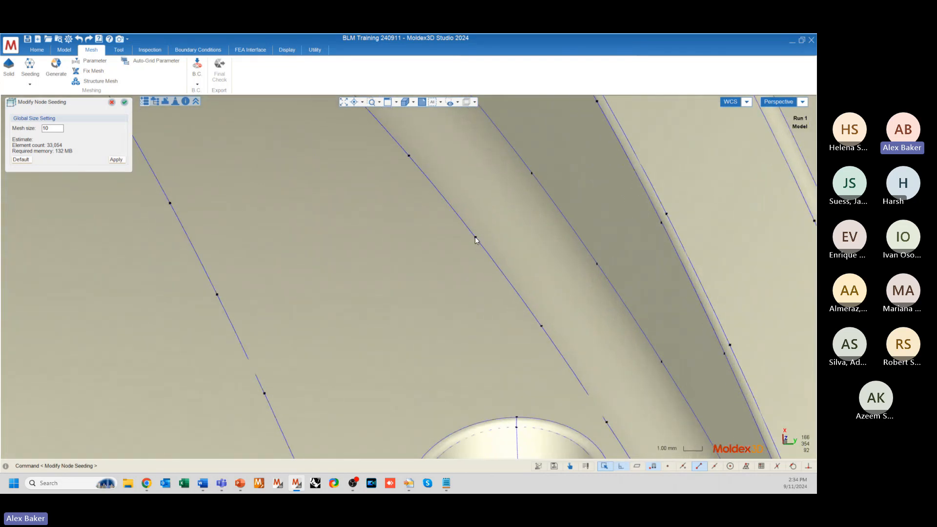
middle_drag(532, 176, 522, 310)
scroll(621, 241, down, 5)
scroll(586, 307, down, 3)
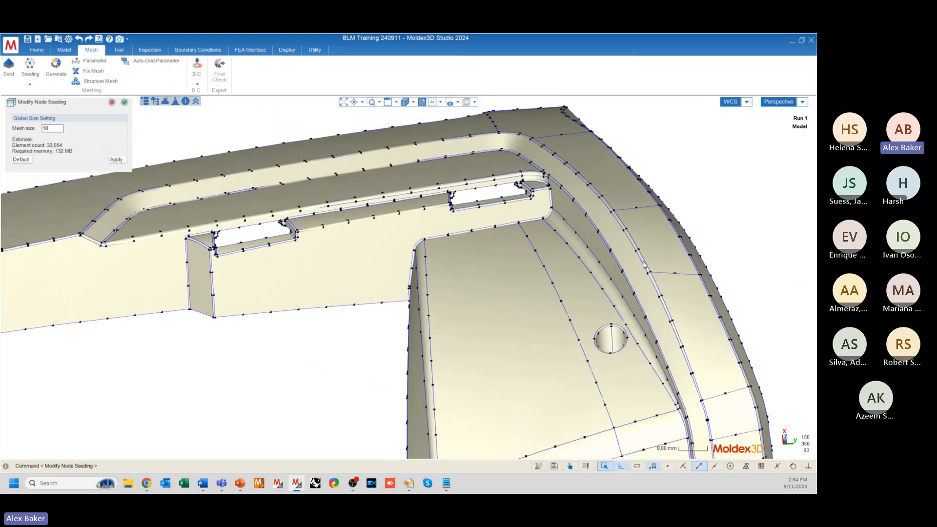
middle_drag(586, 307, 546, 297)
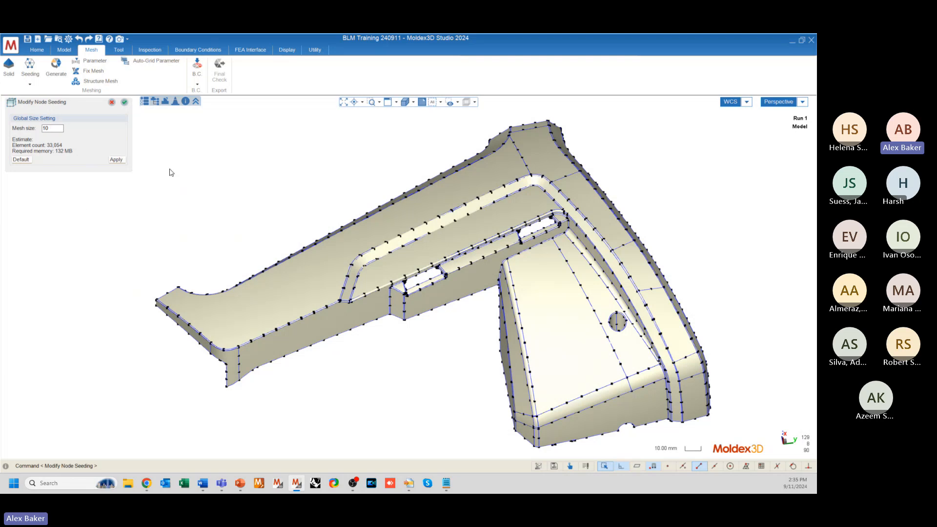
mouse_move(555, 337)
middle_down()
mouse_move(555, 326)
mouse_move(456, 376)
mouse_move(438, 409)
mouse_move(459, 294)
mouse_move(443, 275)
mouse_move(456, 288)
middle_up()
scroll(433, 335, up, 1)
scroll(454, 374, up, 2)
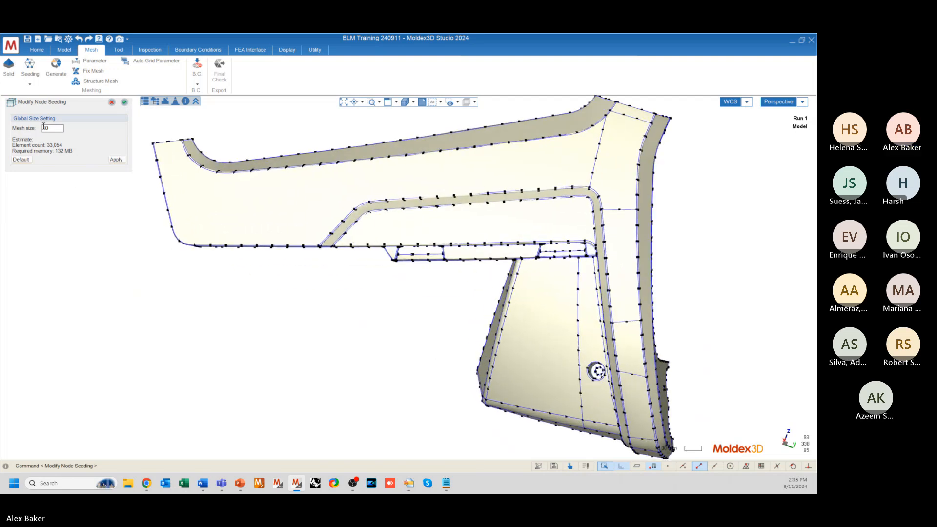
- Reset the global mesh size to its default, then reseed the part's edges with a mesh size of 10
click(21, 160)
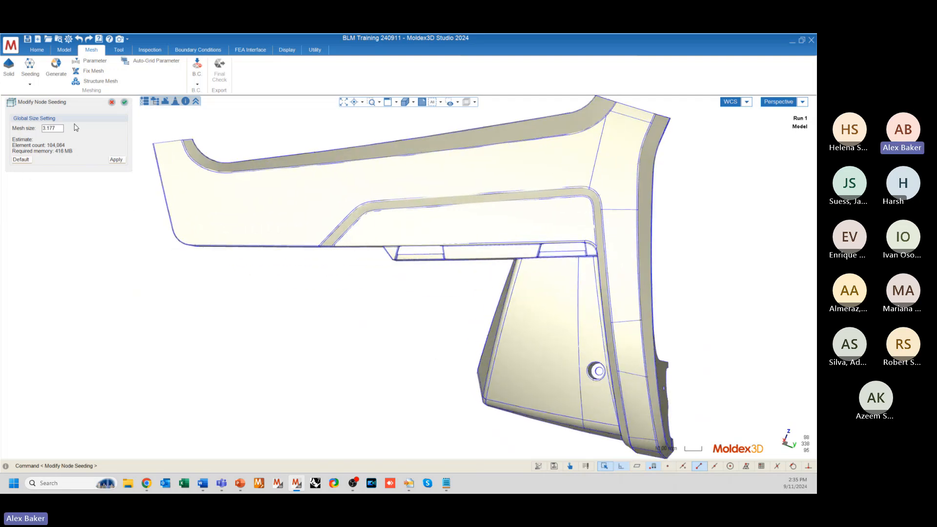
double_click(47, 129)
text(10)
click(116, 160)
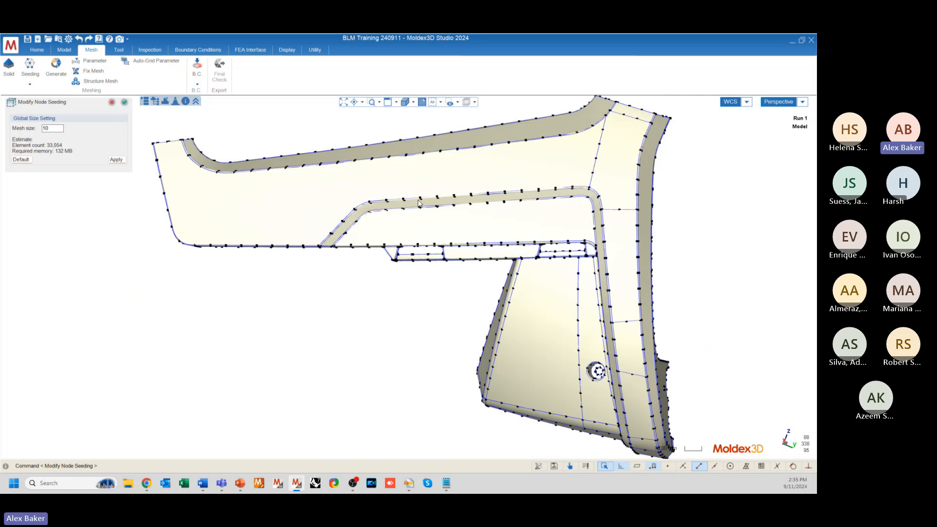
middle_drag(453, 259, 492, 254)
scroll(583, 179, down, 2)
scroll(532, 395, up, 2)
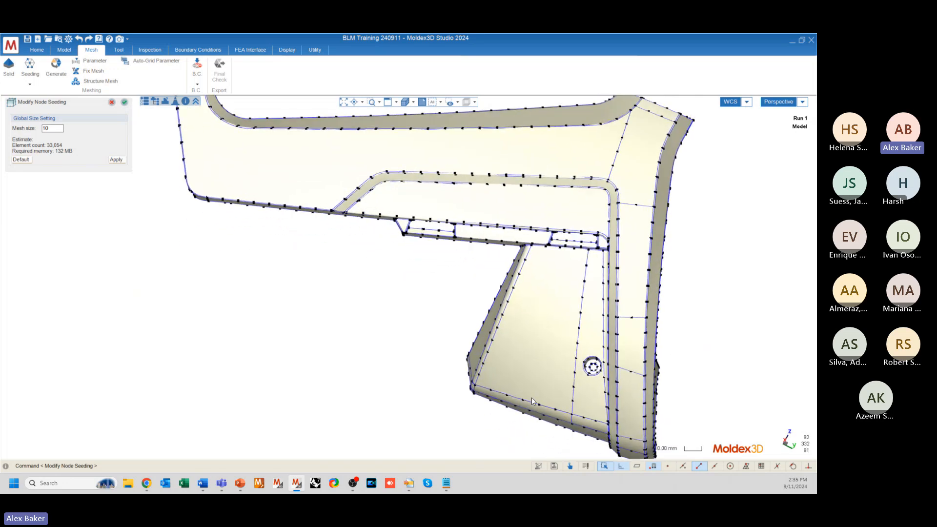
scroll(532, 395, down, 1)
middle_drag(532, 385, 528, 385)
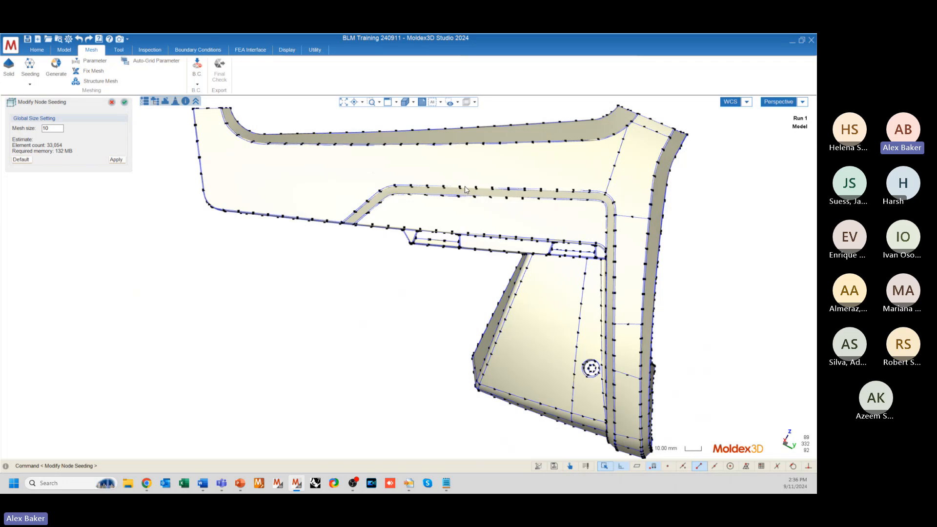
- Reseed the part's edges with a global mesh size of 4 and accept the global seeding
double_click(50, 128)
click(116, 160)
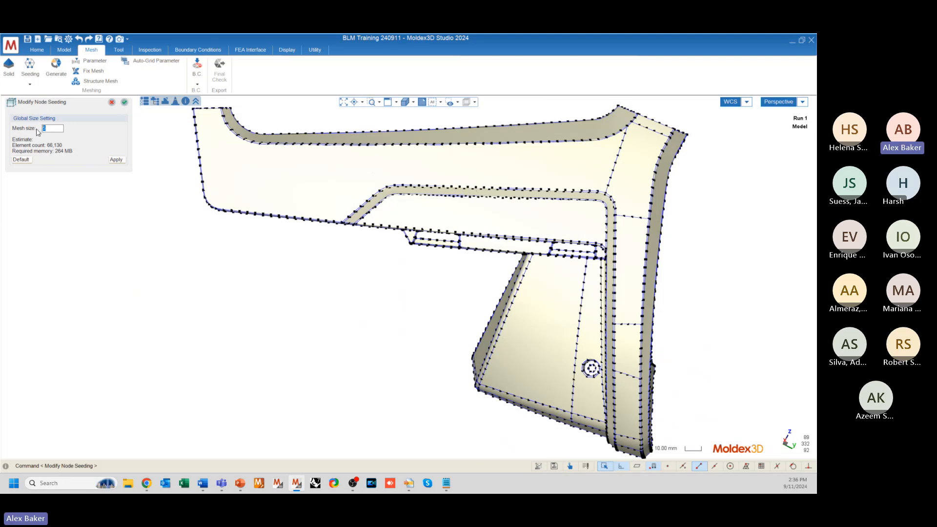
click(113, 160)
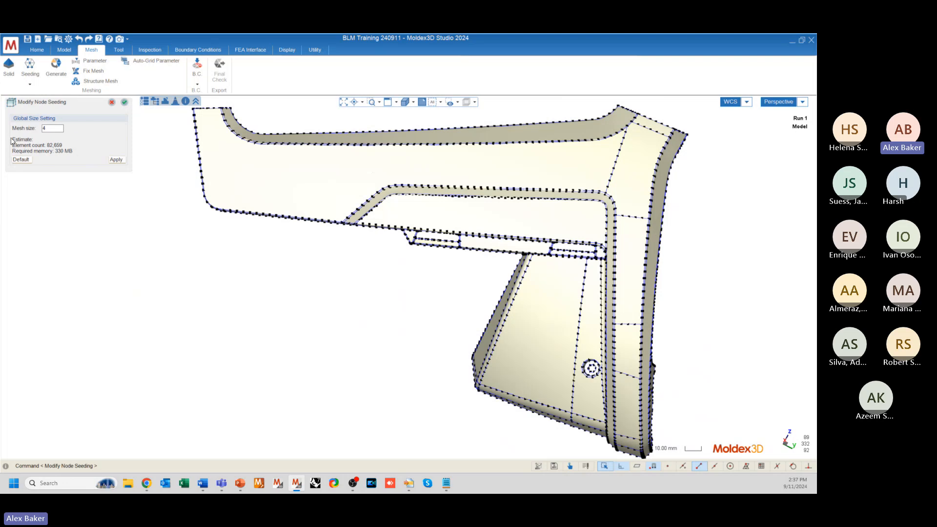
click(126, 103)
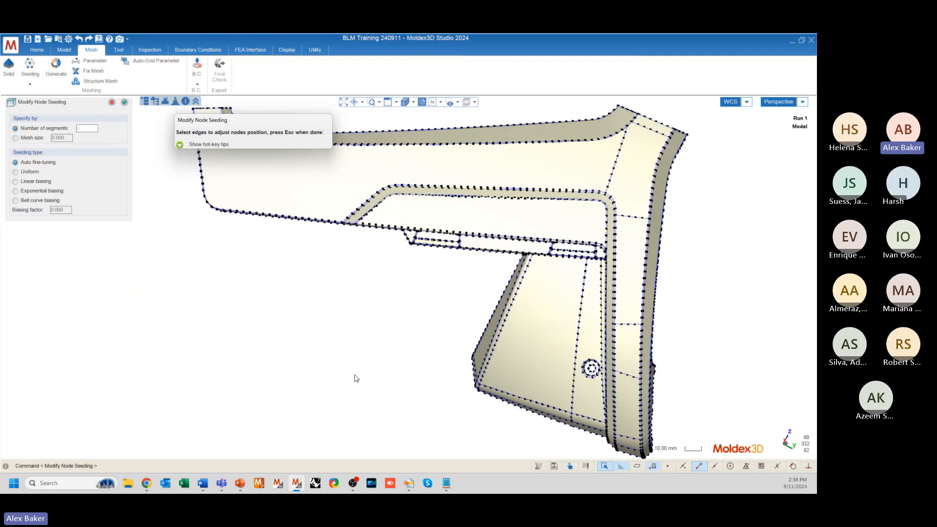
- Examine the node spacing on the circular edges of the boss beside the bend in the recessed strip
middle_drag(356, 376, 364, 394)
scroll(424, 404, up, 5)
scroll(364, 395, up, 10)
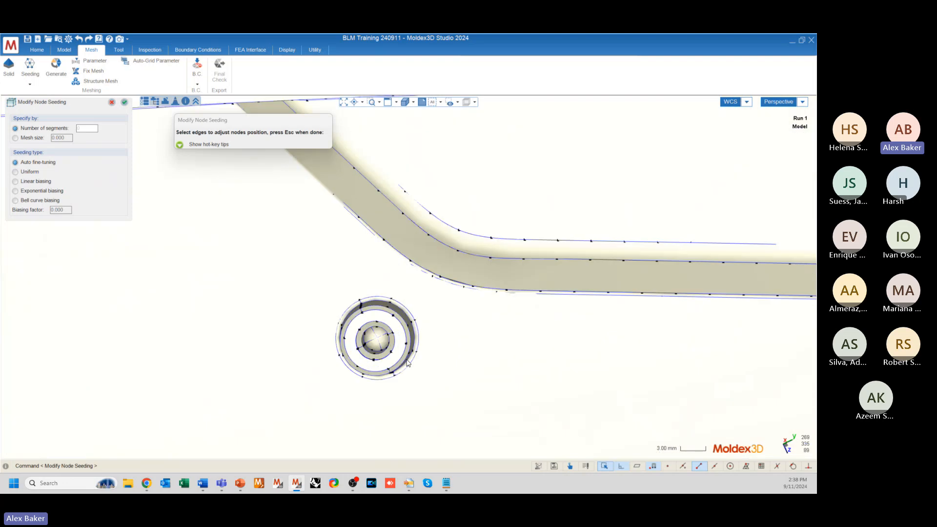
middle_drag(408, 352, 308, 299)
scroll(308, 299, up, 2)
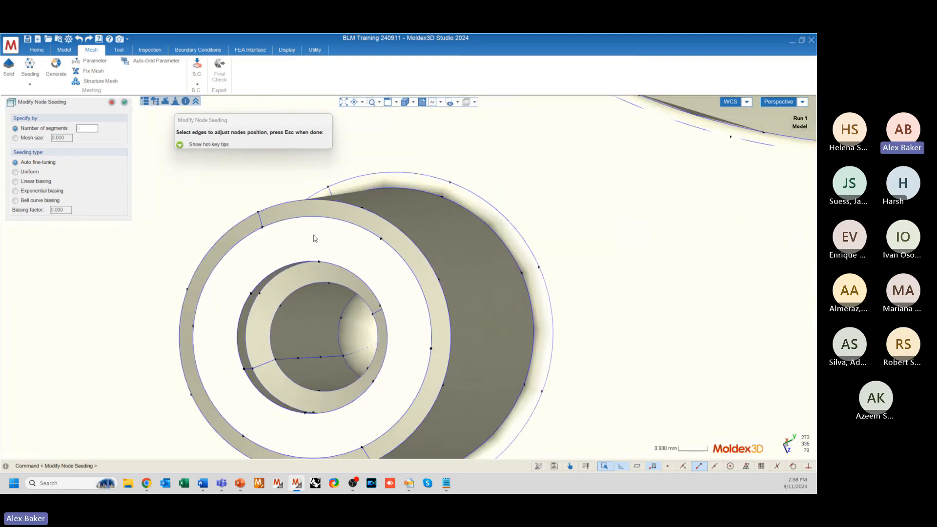
scroll(439, 250, down, 2)
mouse_move(439, 250)
middle_down()
mouse_move(418, 331)
mouse_move(401, 332)
middle_up()
scroll(265, 286, down, 5)
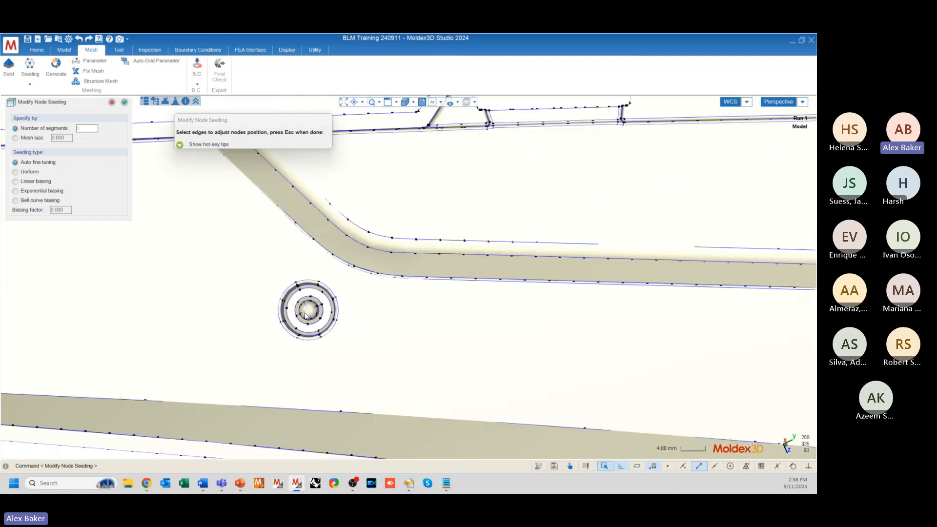
scroll(280, 330, up, 4)
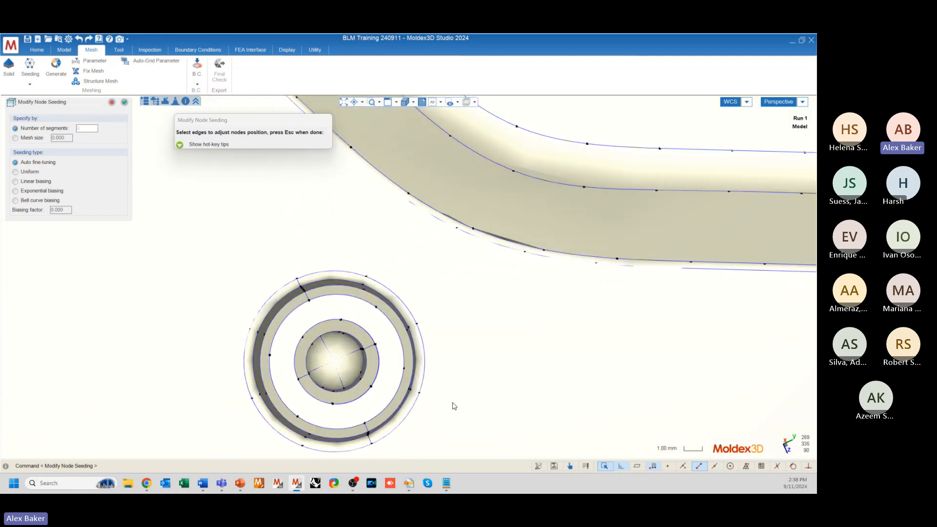
scroll(254, 329, down, 3)
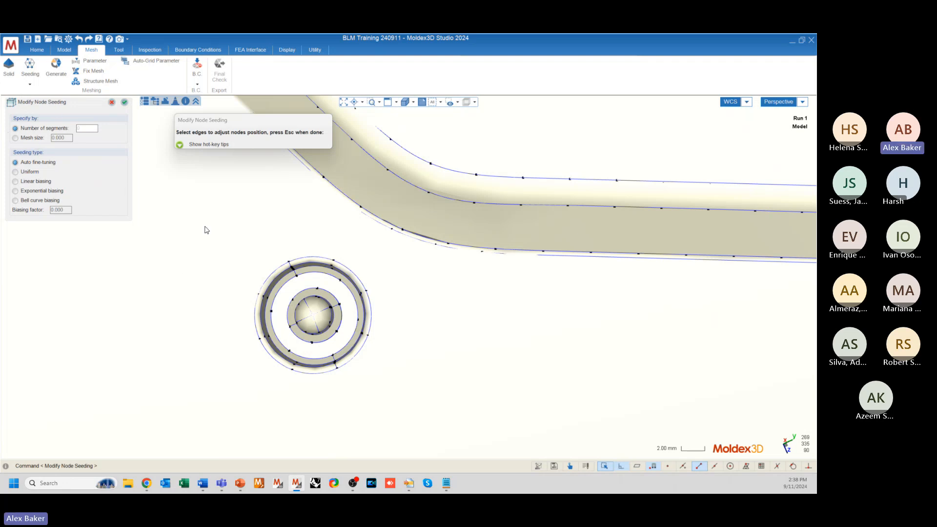
- Select all the edges of the boss beside the strip's bend for local seeding, excluding the strip's own edges
drag(204, 226, 410, 405)
middle_drag(395, 393, 327, 380)
click(223, 278)
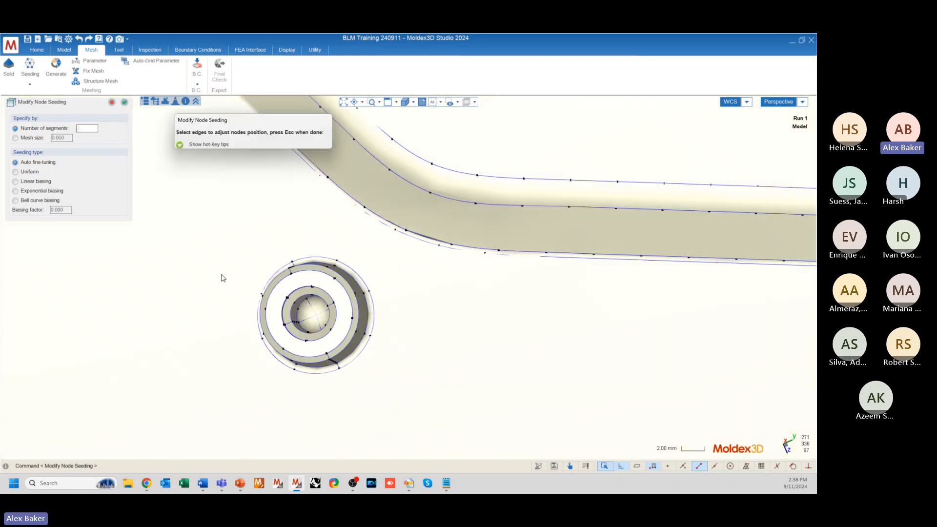
drag(199, 213, 412, 395)
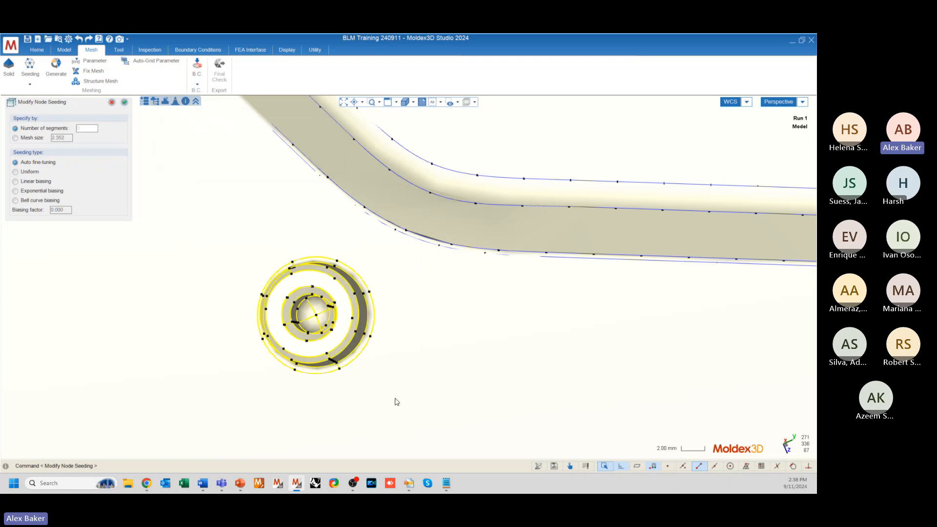
drag(236, 243, 397, 383)
drag(452, 396, 221, 220)
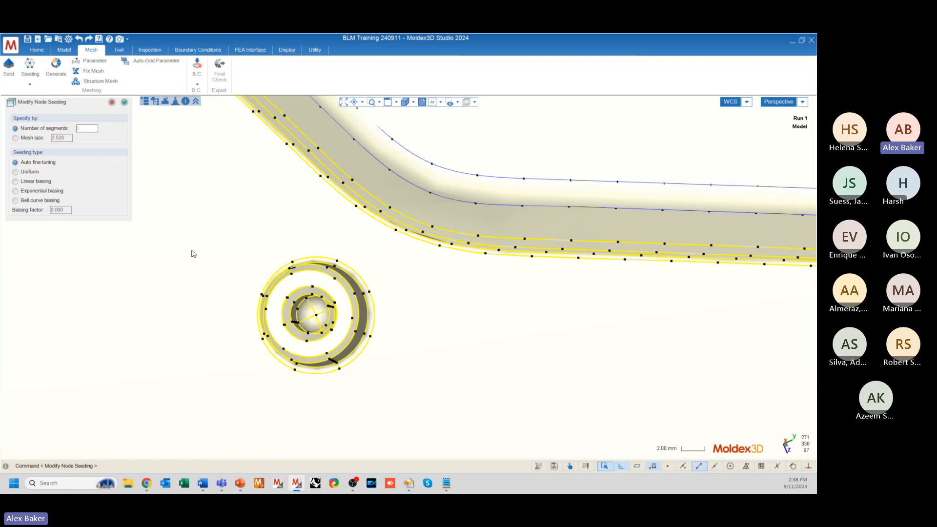
click(259, 247)
drag(228, 234, 391, 394)
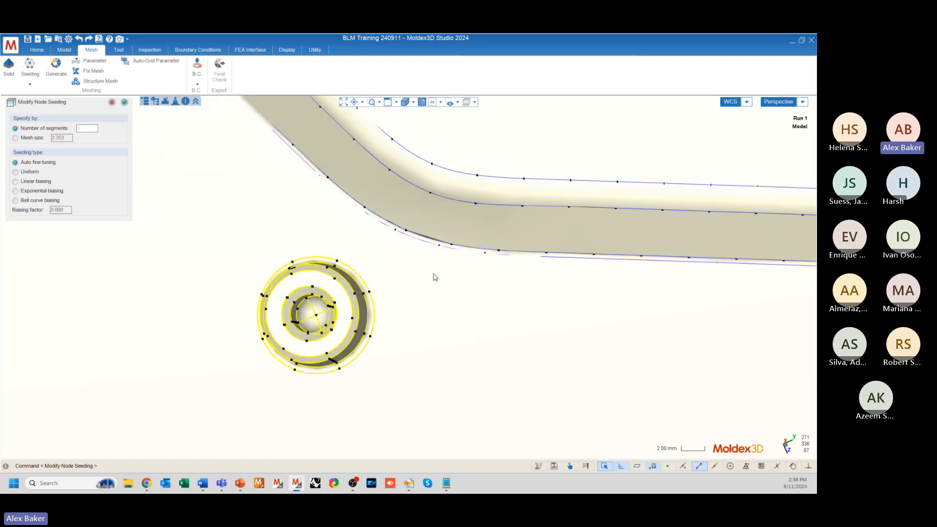
- Compare the selected boss with the other bosses and the seeding along the surrounding part
scroll(310, 289, down, 5)
scroll(311, 291, down, 3)
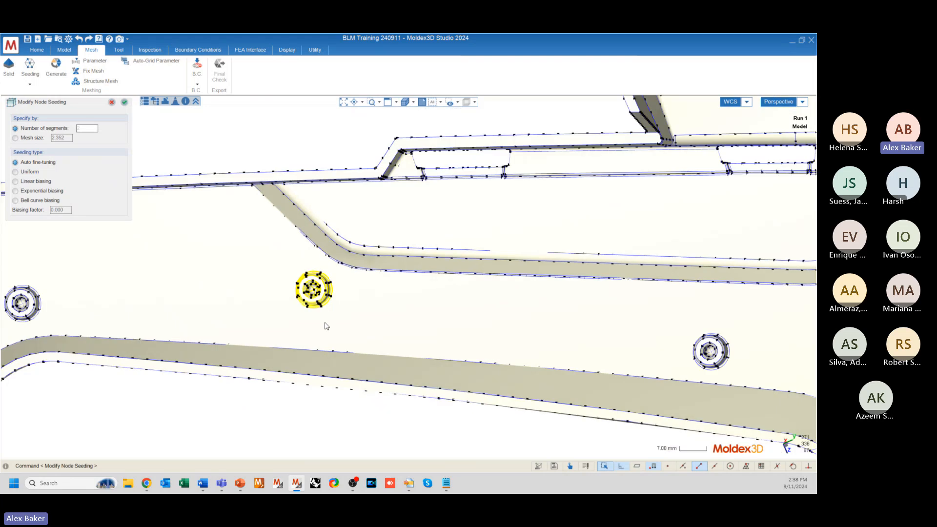
mouse_move(241, 299)
middle_down()
mouse_move(276, 289)
mouse_move(210, 291)
mouse_move(253, 302)
middle_up()
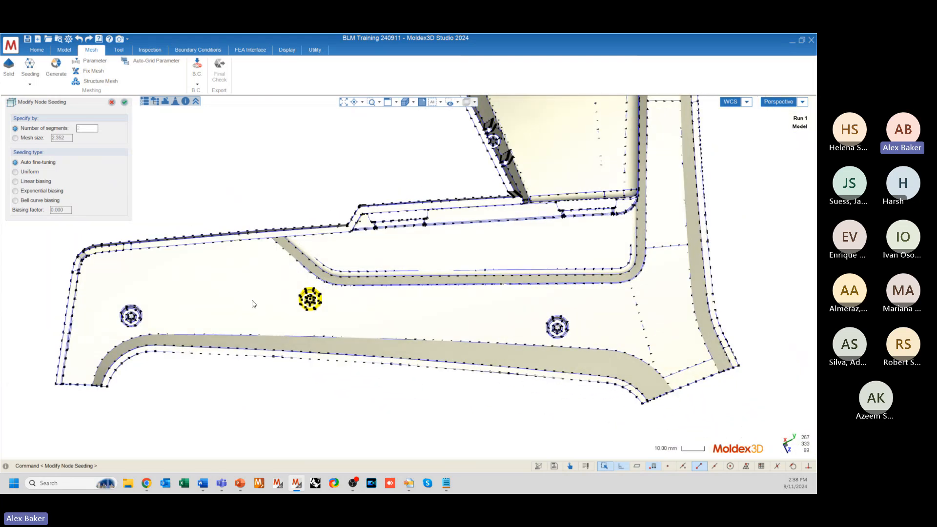
scroll(100, 325, up, 3)
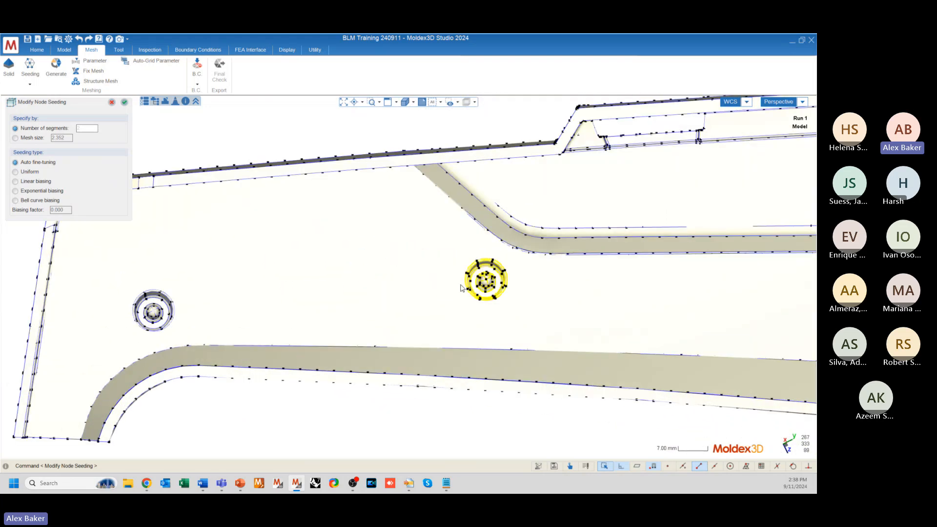
scroll(537, 268, up, 3)
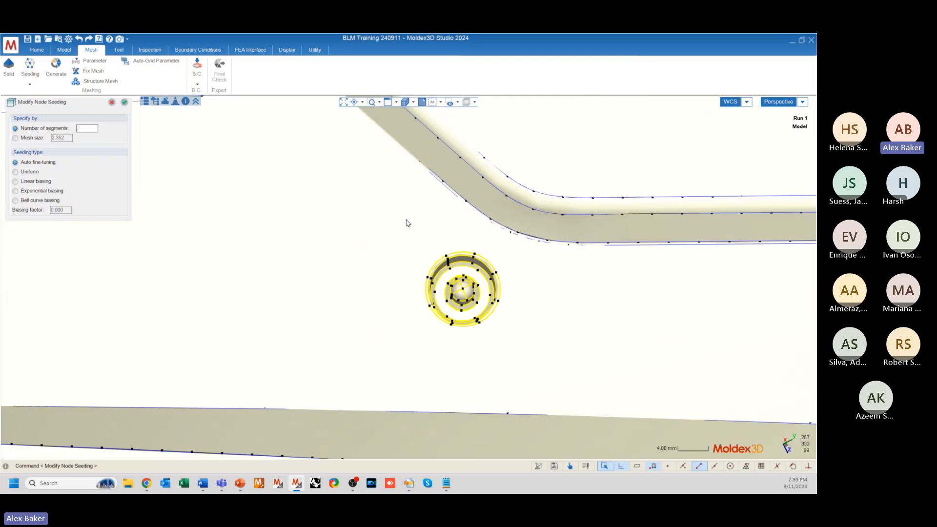
scroll(274, 259, down, 4)
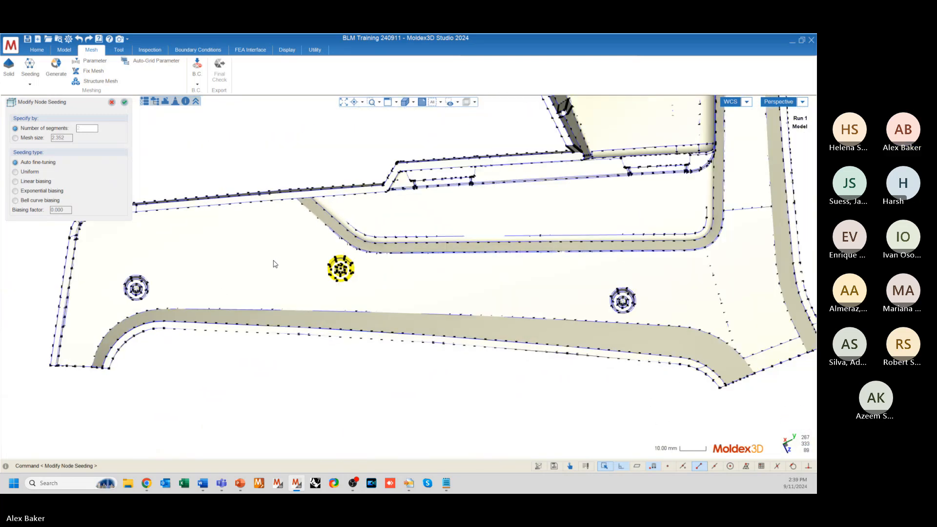
scroll(299, 266, up, 8)
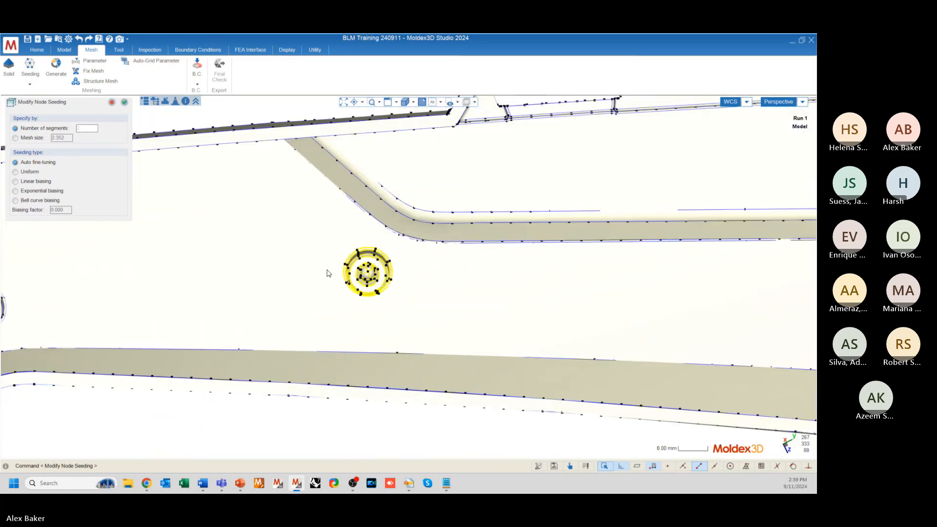
- Examine the nodes on the selected boss's rims, inner bore and connecting edges from several angles
middle_drag(382, 285, 316, 317)
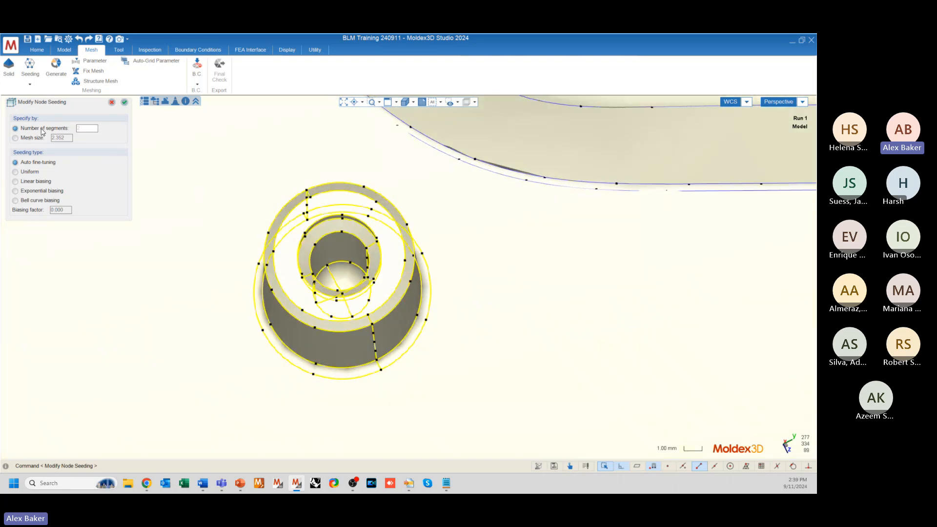
scroll(313, 227, up, 3)
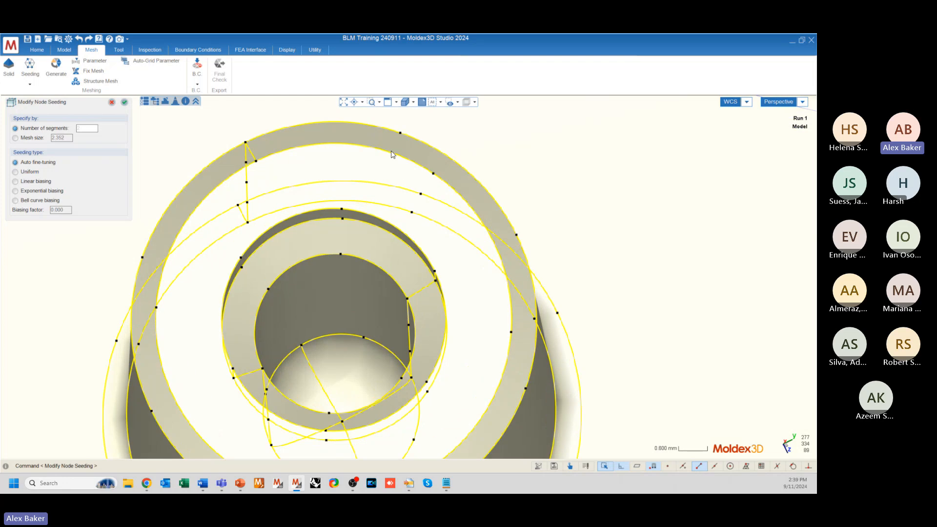
middle_drag(231, 252, 325, 258)
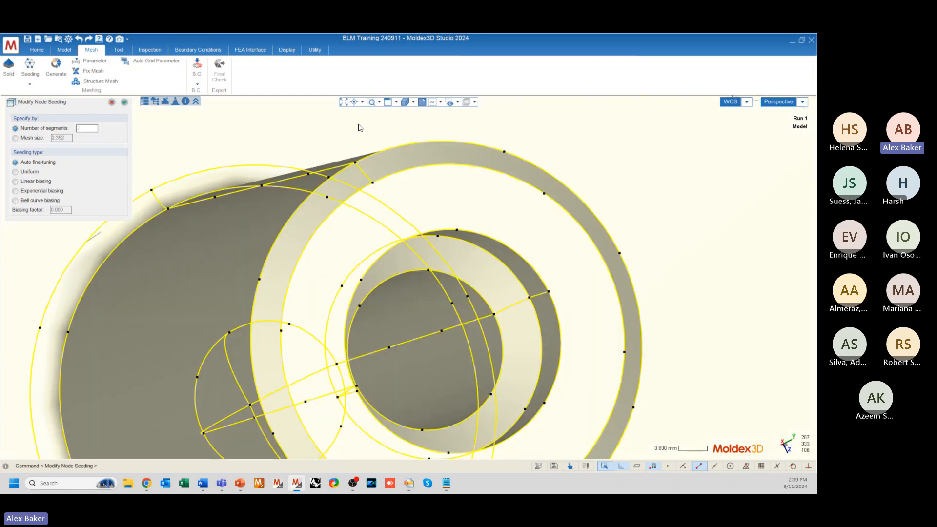
scroll(367, 146, up, 3)
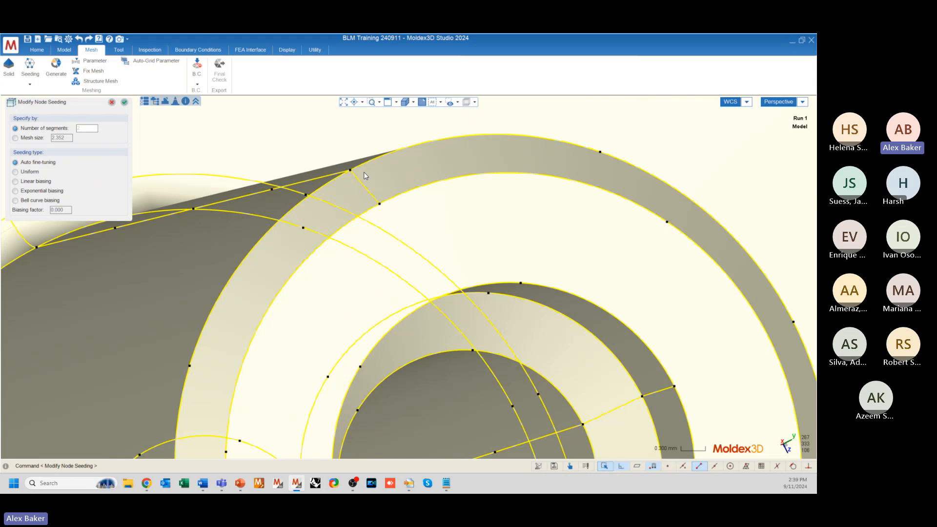
scroll(379, 177, down, 2)
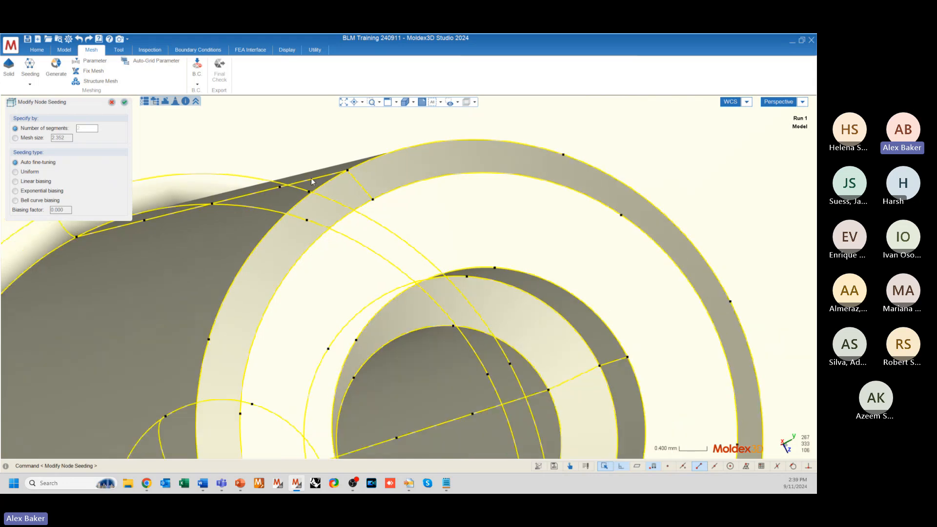
middle_drag(532, 318, 428, 265)
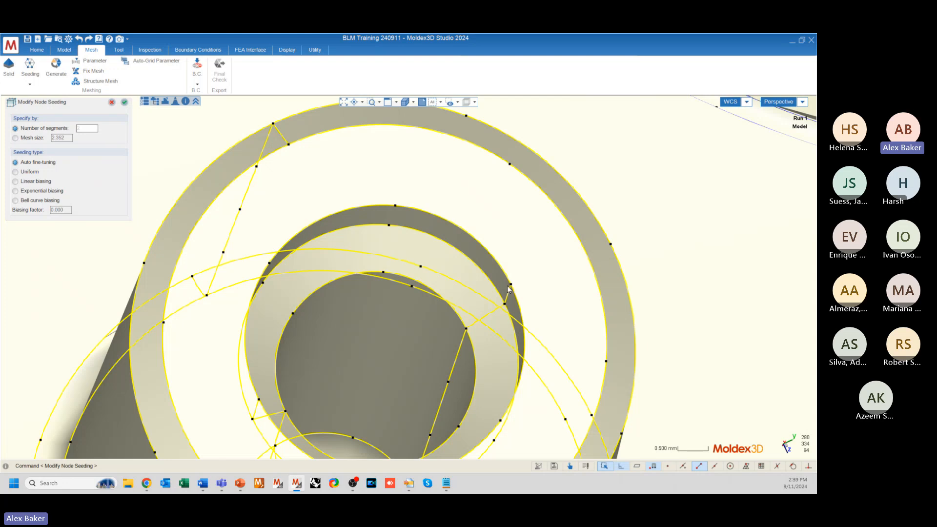
scroll(379, 265, down, 5)
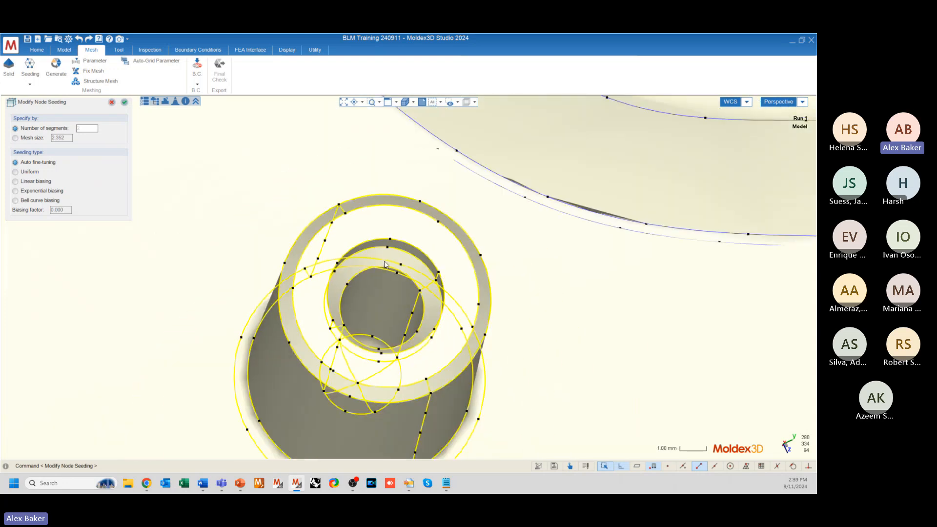
mouse_move(409, 277)
middle_down()
mouse_move(397, 299)
mouse_move(404, 307)
middle_up()
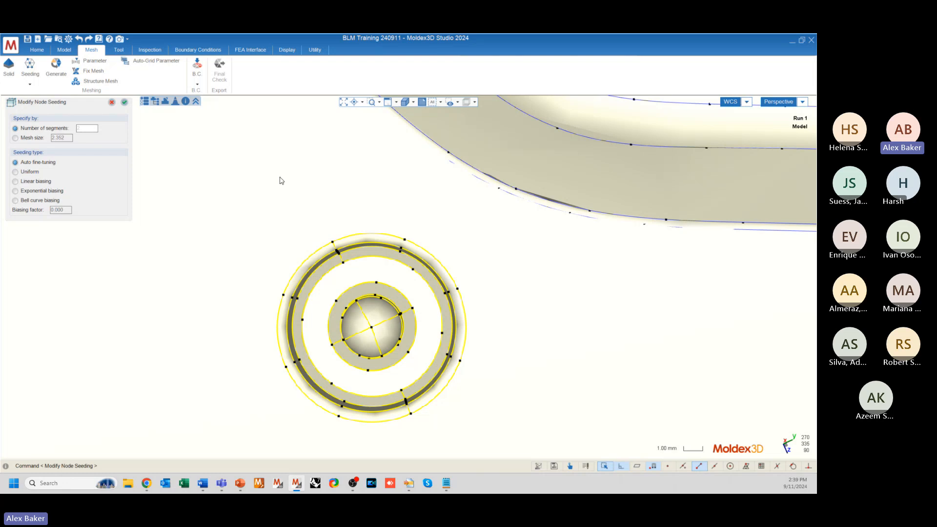
- Specify the selected boss edges' seeding by mesh size and set it to 1
click(26, 139)
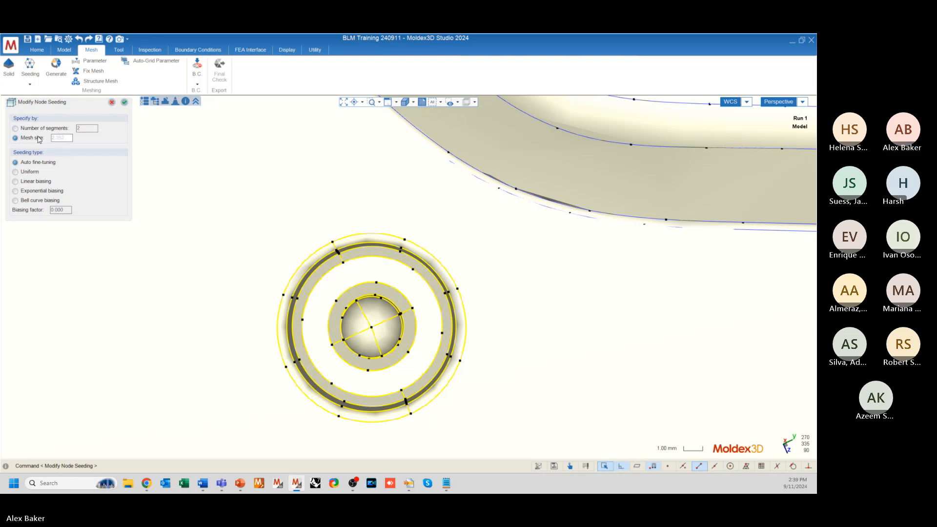
double_click(65, 137)
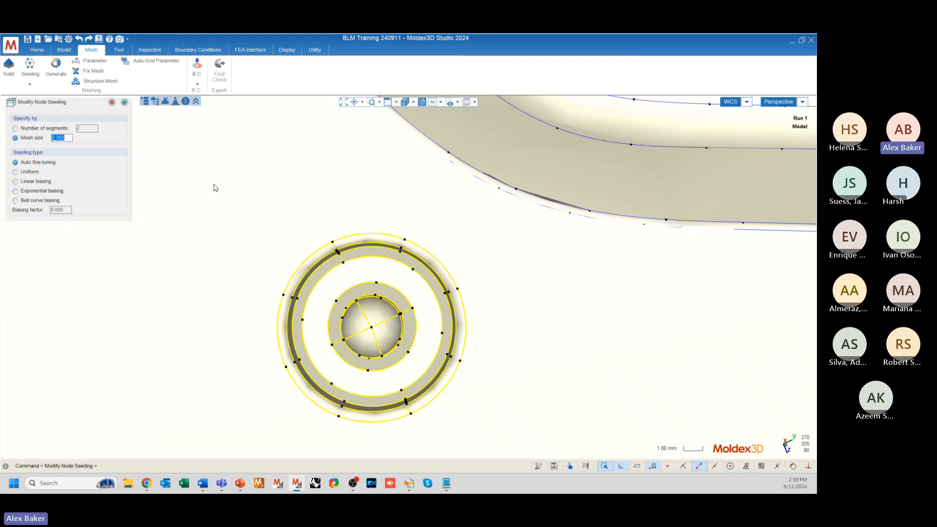
text(1)
key(Return)
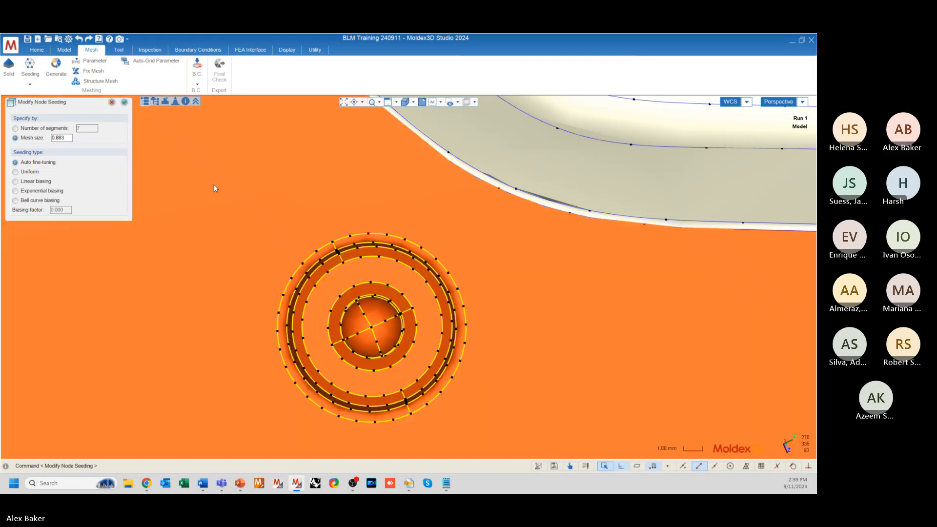
- Check the refined nodes around the boss and the mesh size applied to its edges, then review the surrounding part
scroll(253, 221, down, 2)
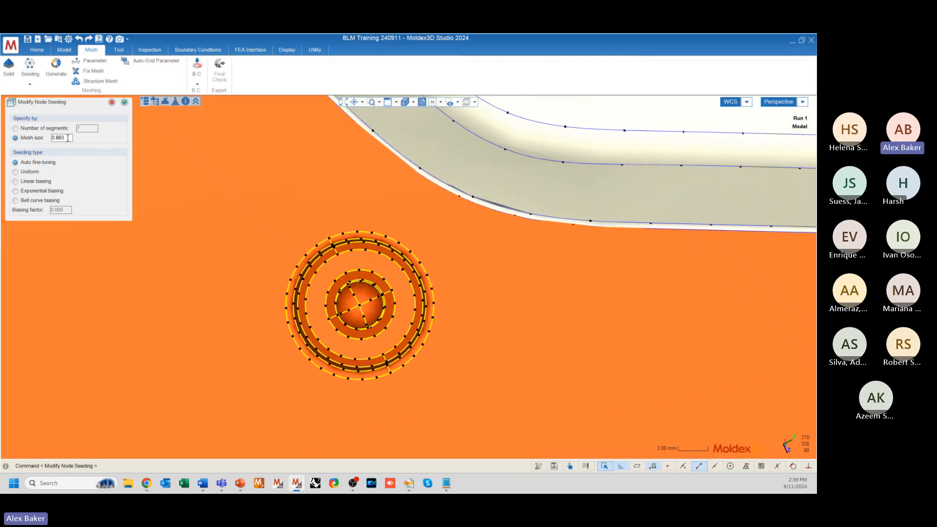
middle_drag(399, 285, 370, 318)
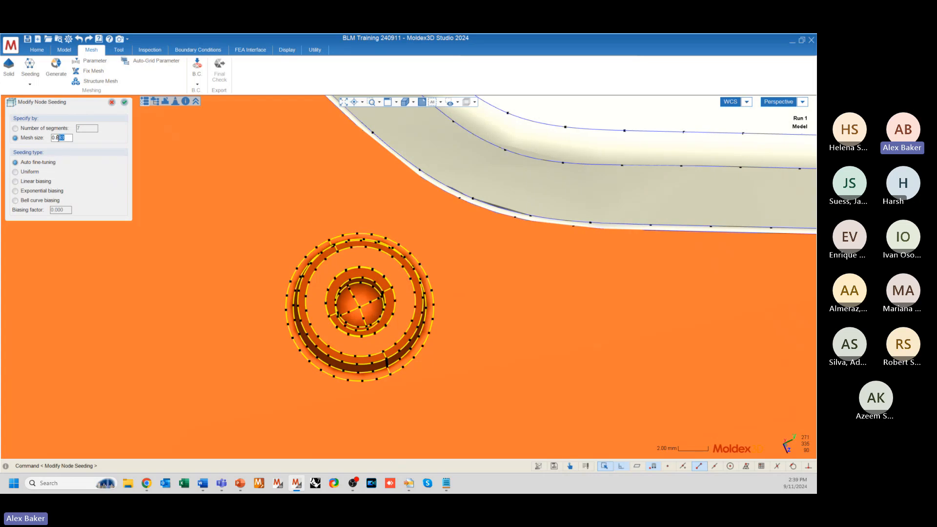
drag(59, 139, 50, 138)
click(68, 137)
double_click(70, 138)
click(66, 138)
mouse_move(70, 139)
mouse_down()
mouse_move(36, 135)
mouse_move(51, 140)
mouse_up()
middle_drag(358, 282, 446, 299)
scroll(466, 261, down, 8)
scroll(289, 317, up, 8)
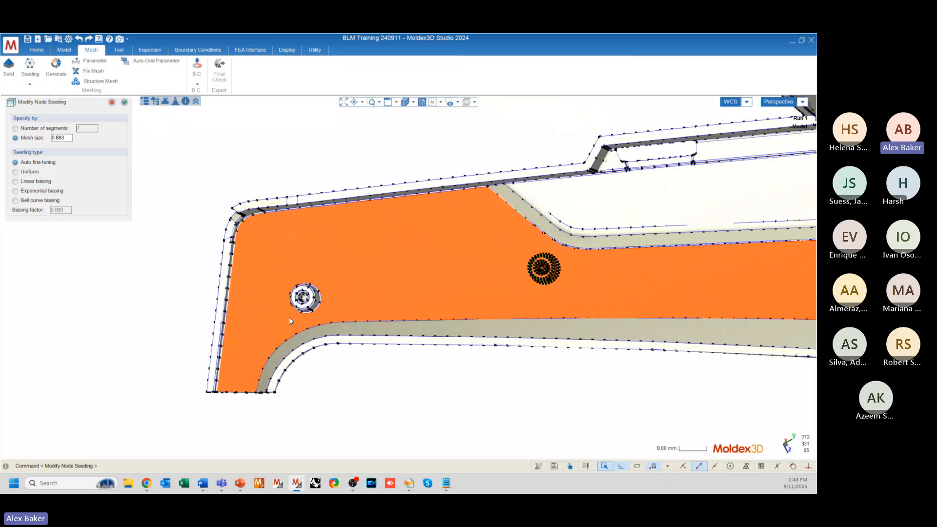
- Select the edges of the boss nearest the arm's free end and specify their seeding by mesh size at 0.886
click(356, 315)
drag(274, 241, 418, 351)
scroll(197, 222, down, 6)
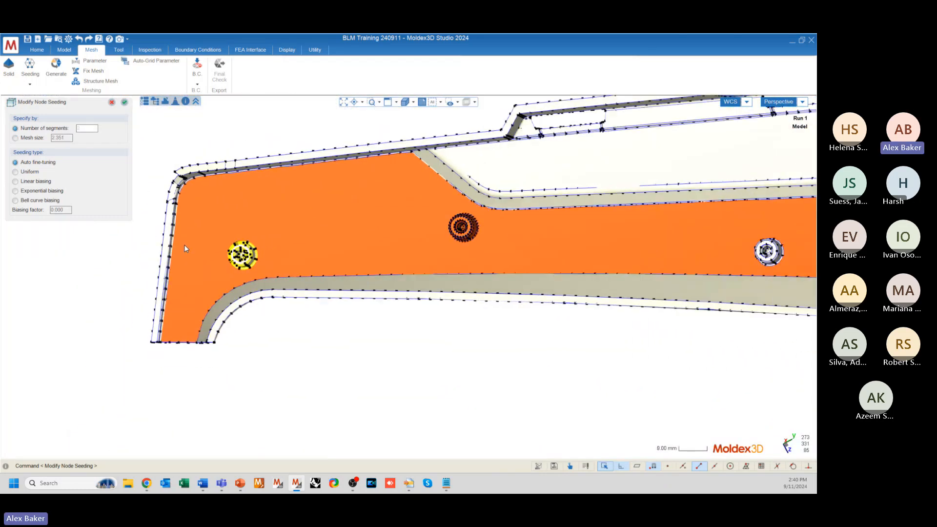
scroll(622, 248, up, 3)
drag(539, 201, 685, 308)
scroll(667, 246, down, 1)
scroll(668, 247, down, 2)
scroll(244, 247, up, 3)
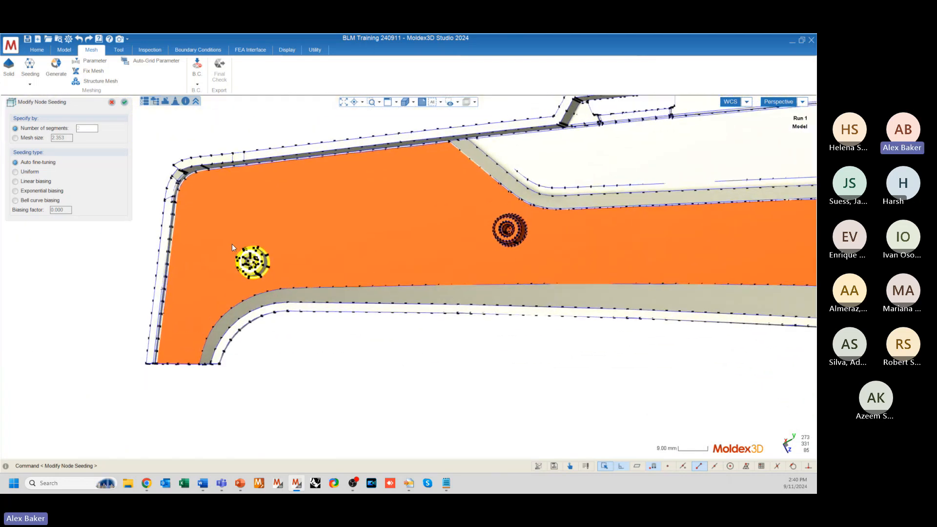
drag(205, 229, 325, 306)
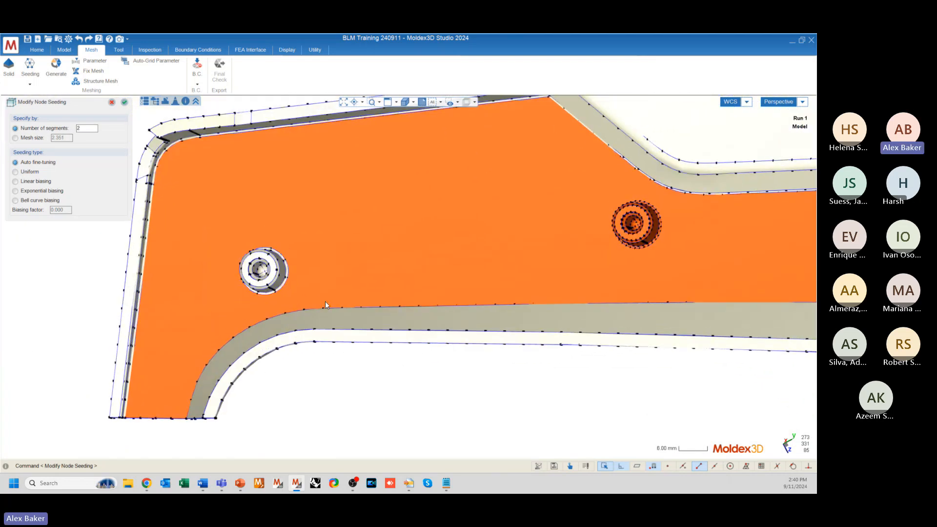
click(23, 139)
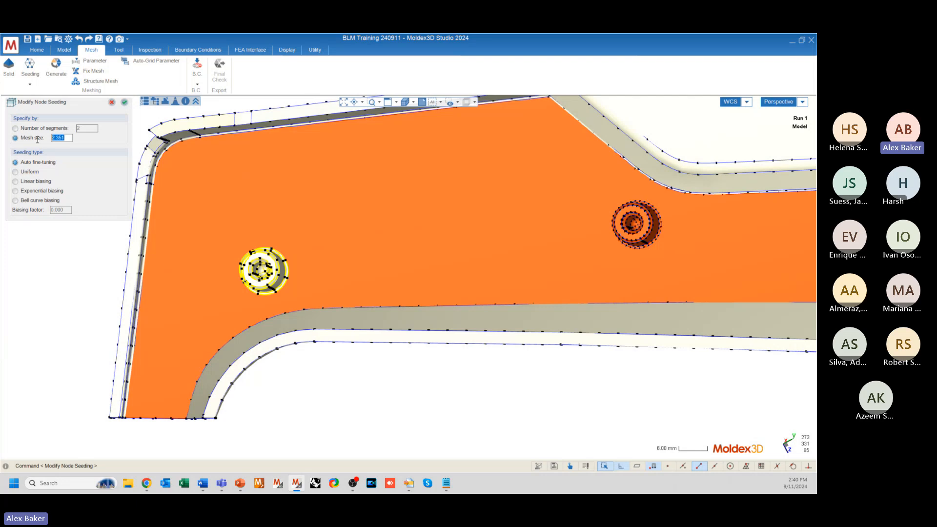
text(0.886)
key(Return)
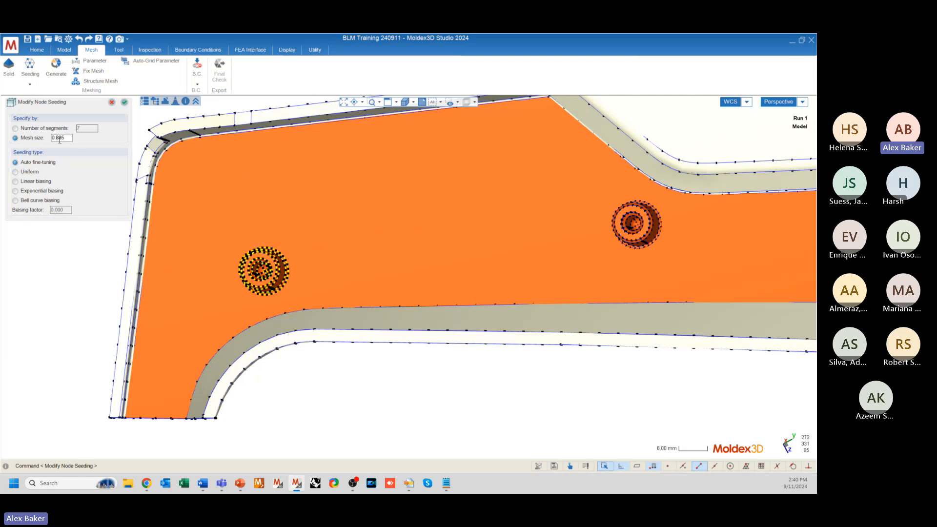
- Check the mesh size on the middle boss's edges and compare its seeding with the other two bosses on the arm
drag(596, 193, 682, 264)
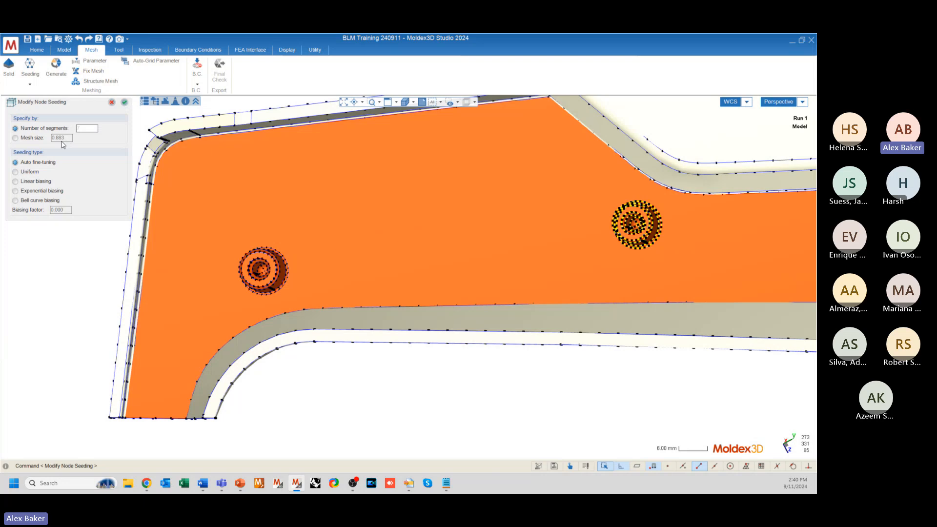
scroll(259, 240, down, 3)
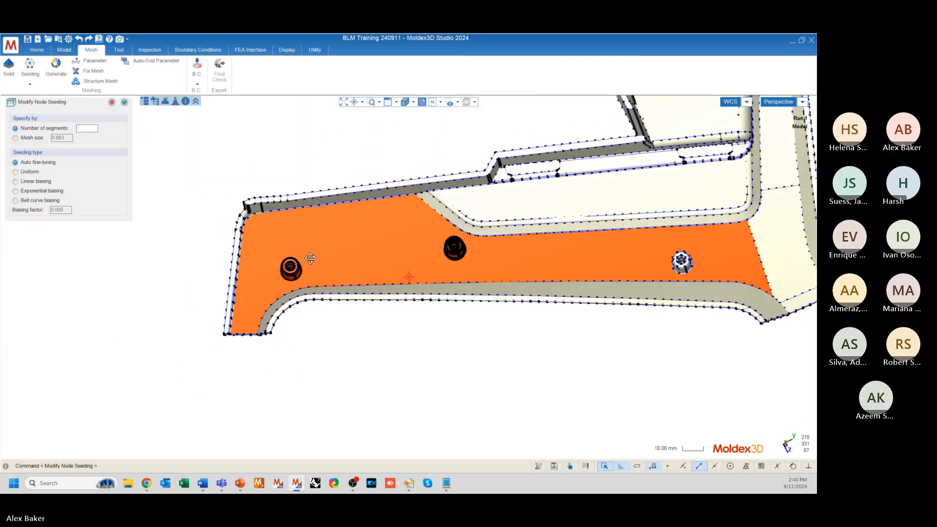
scroll(710, 255, up, 2)
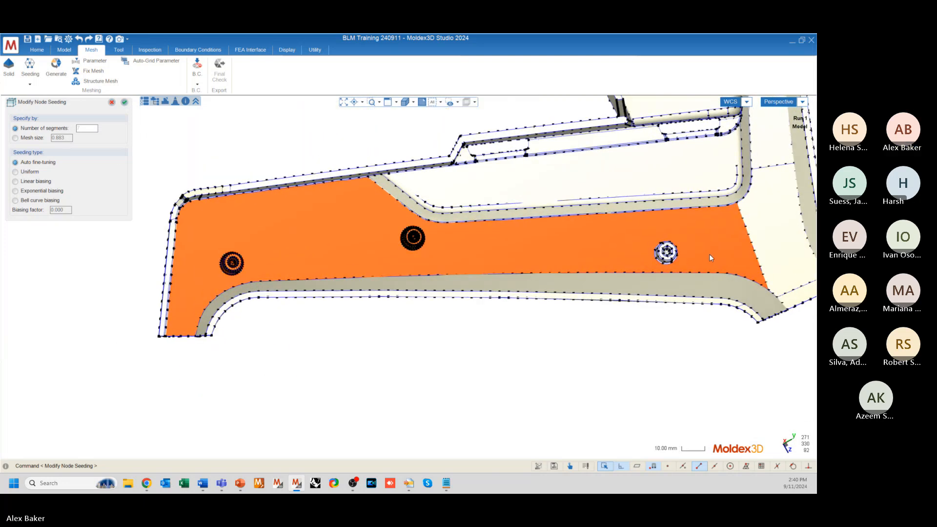
scroll(695, 250, up, 3)
scroll(586, 252, down, 3)
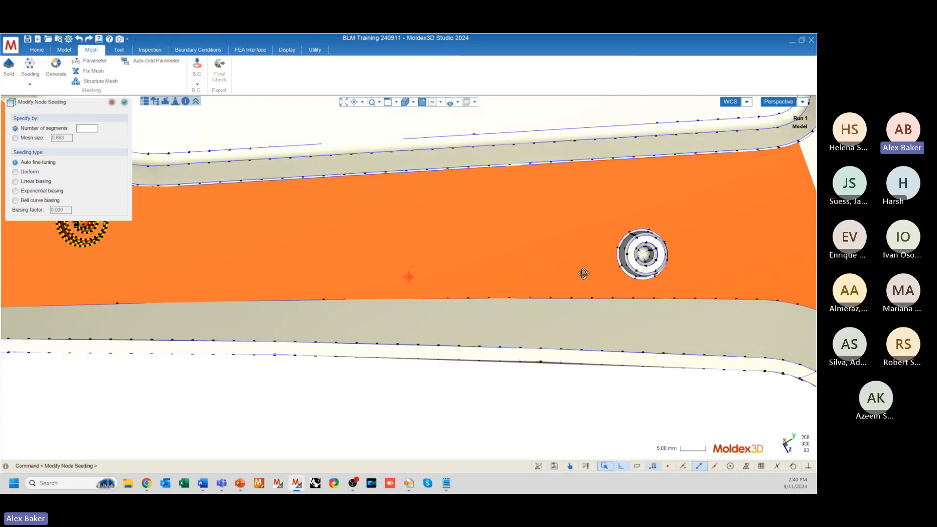
scroll(649, 263, down, 5)
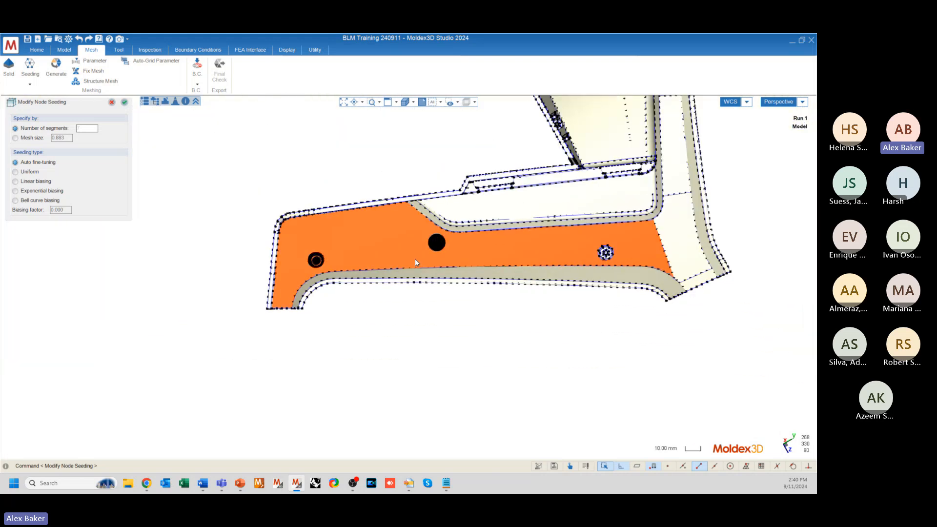
mouse_move(415, 259)
middle_down()
mouse_move(394, 321)
mouse_move(460, 355)
mouse_move(391, 147)
mouse_move(351, 86)
mouse_move(422, 169)
mouse_move(353, 300)
middle_up()
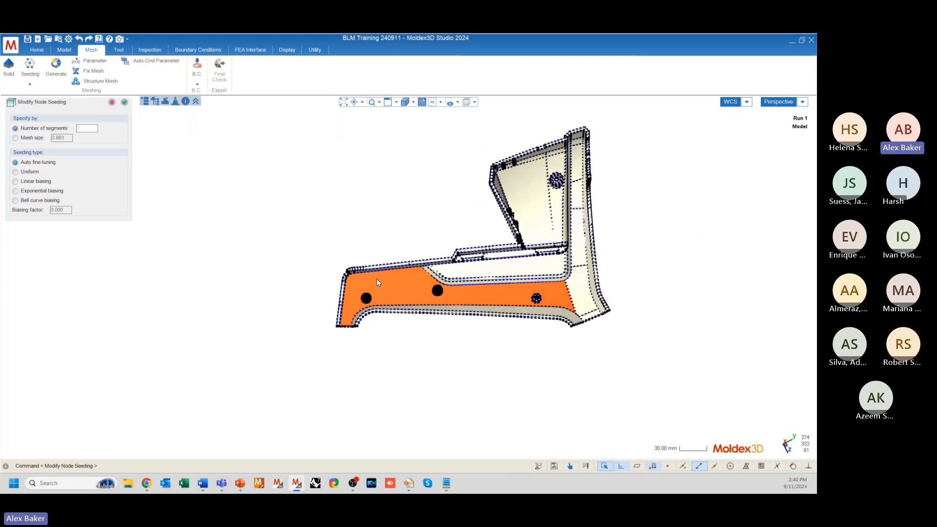
- Examine the refined nodes on the end boss's rims, bore and side edge at close range, and review the whole arm
scroll(353, 299, up, 10)
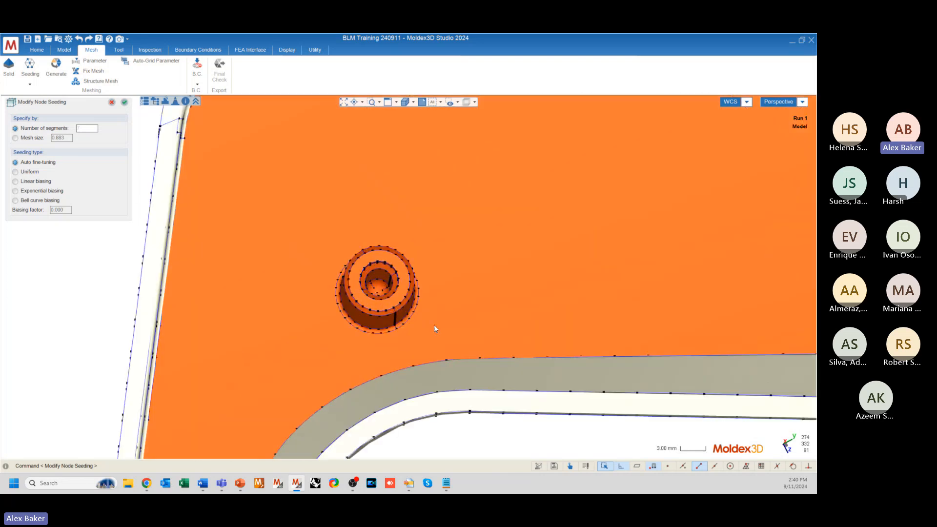
scroll(379, 325, up, 6)
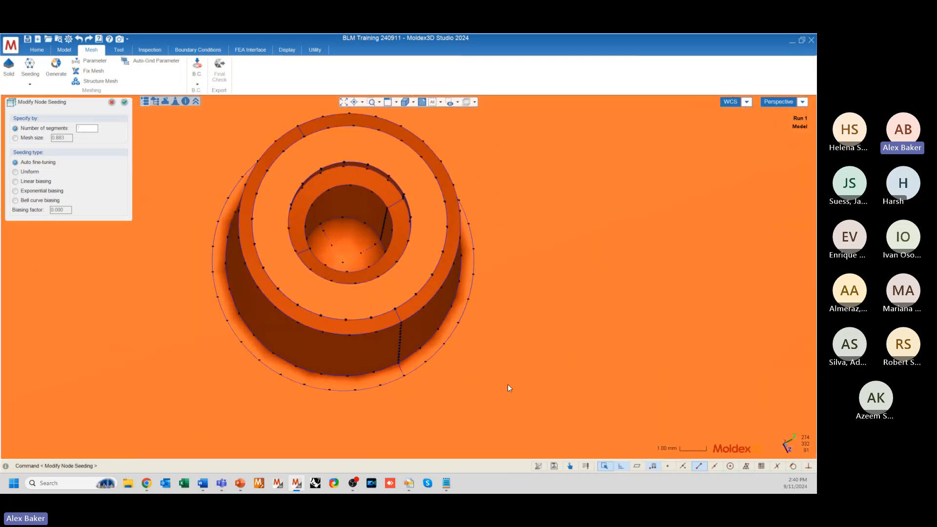
mouse_move(503, 336)
middle_down()
mouse_move(600, 331)
mouse_move(496, 333)
middle_up()
scroll(333, 267, down, 4)
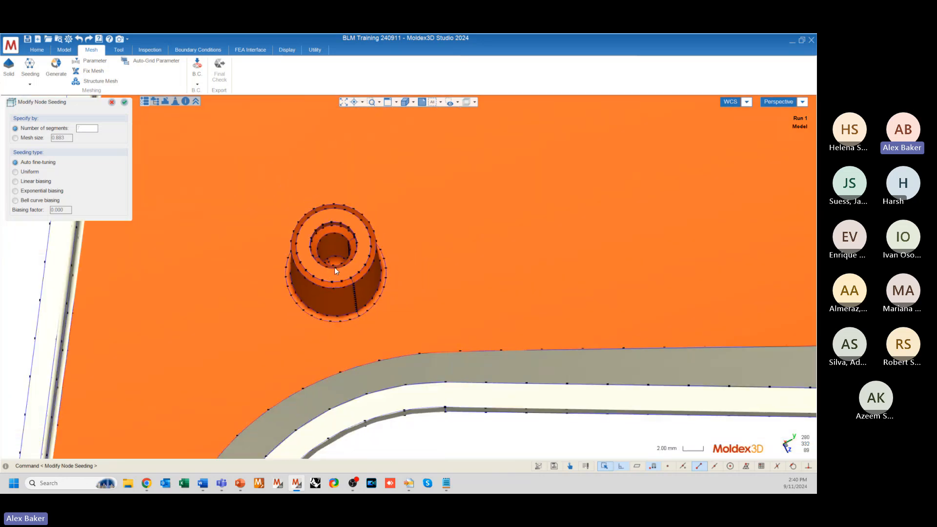
scroll(342, 264, down, 4)
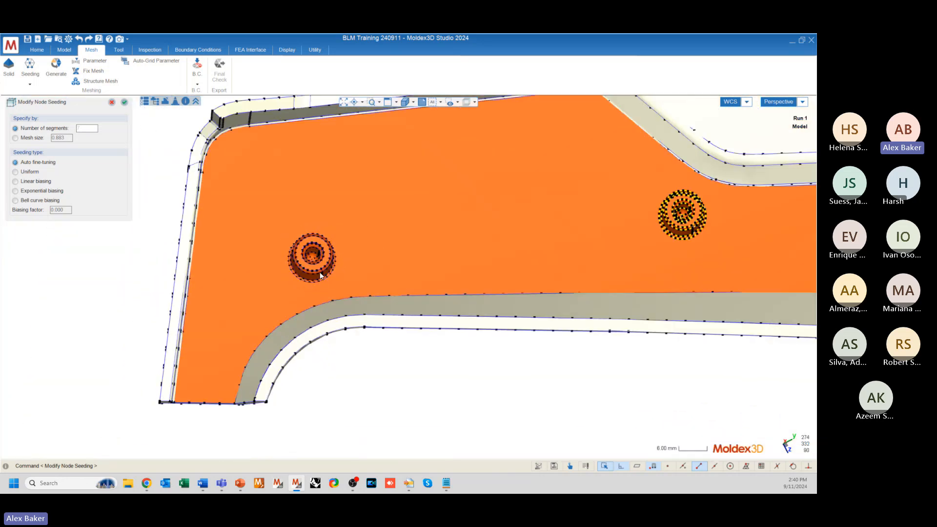
scroll(268, 245, down, 2)
scroll(353, 241, down, 3)
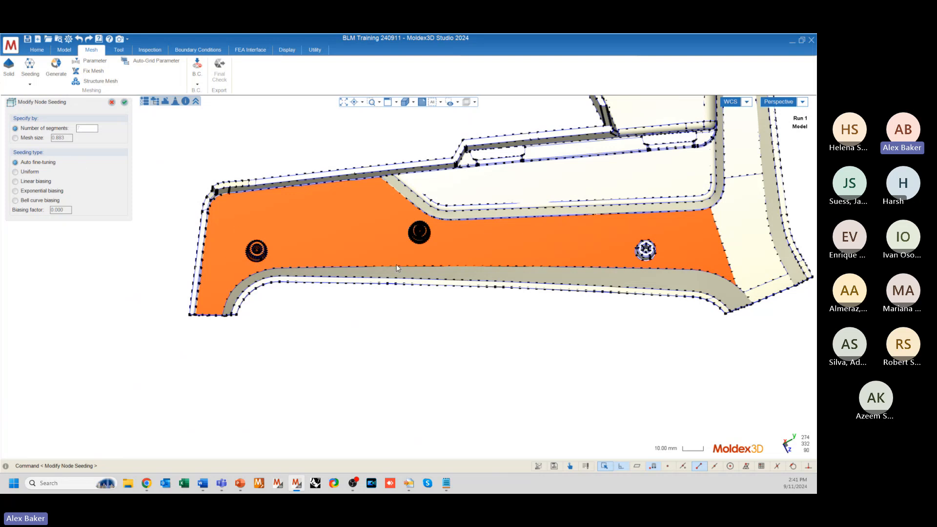
- Check the unrefined boss at the arm's far end and apply the node seeding changes
middle_drag(397, 267, 353, 256)
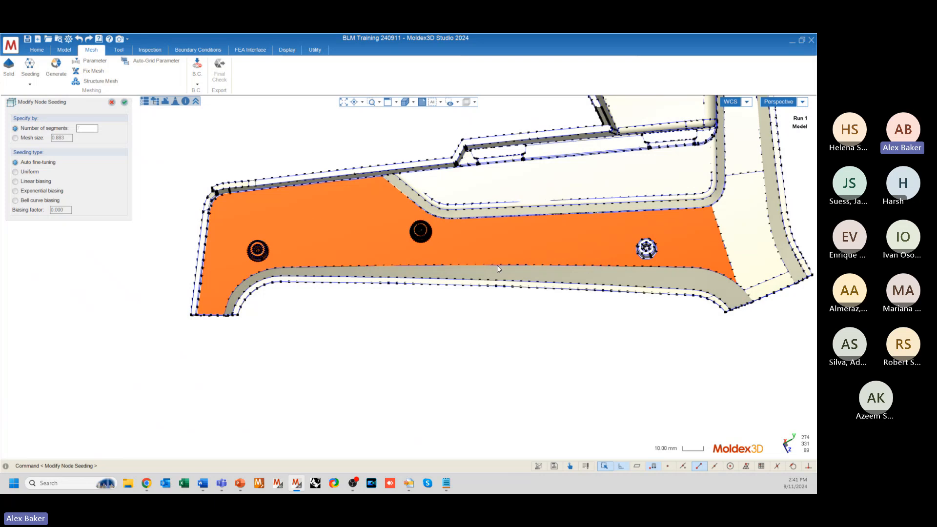
scroll(655, 252, up, 5)
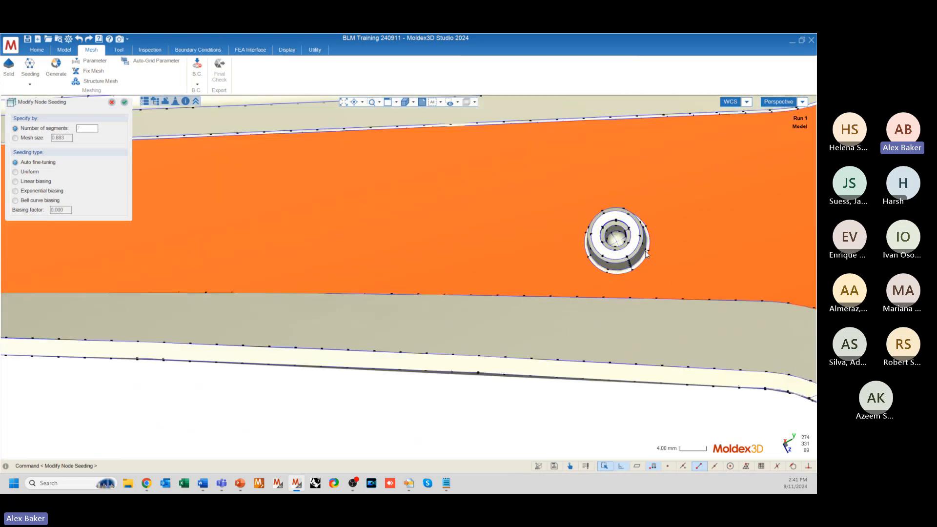
scroll(645, 251, down, 5)
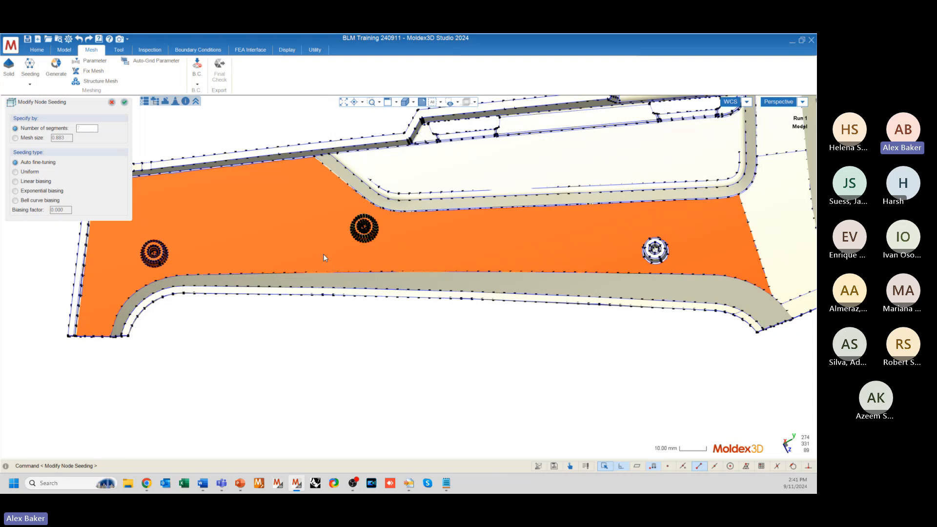
click(125, 103)
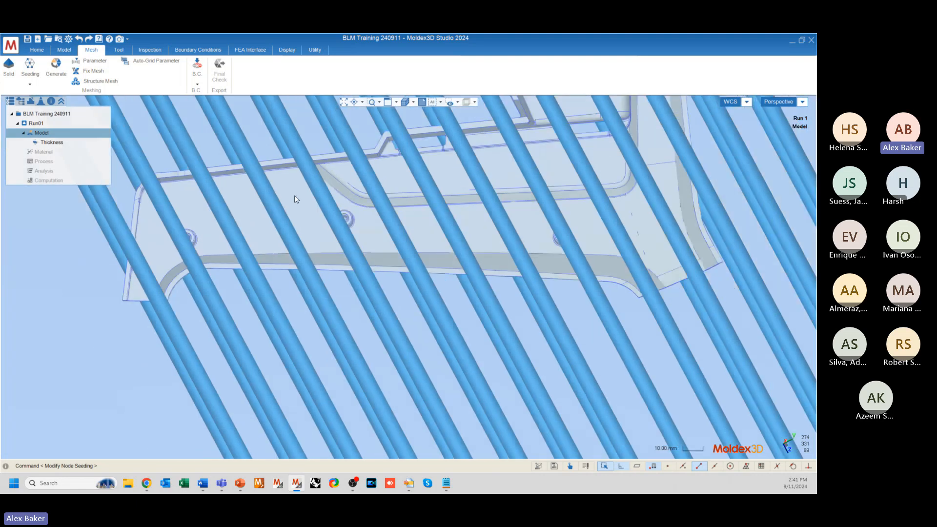
- Examine the part, sprue and cooling channels within the mold base from several angles
scroll(294, 199, down, 5)
middle_drag(295, 199, 606, 267)
scroll(515, 347, up, 5)
middle_drag(609, 263, 217, 302)
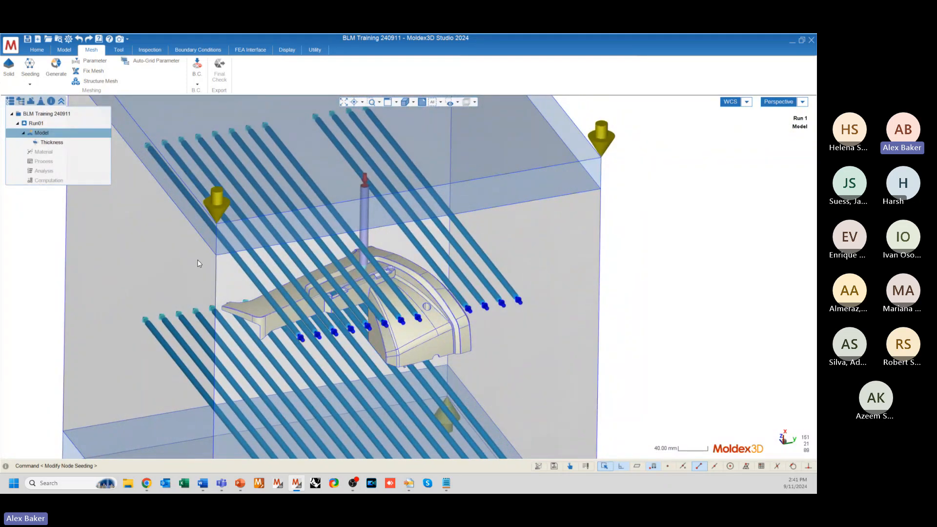
middle_drag(198, 262, 221, 294)
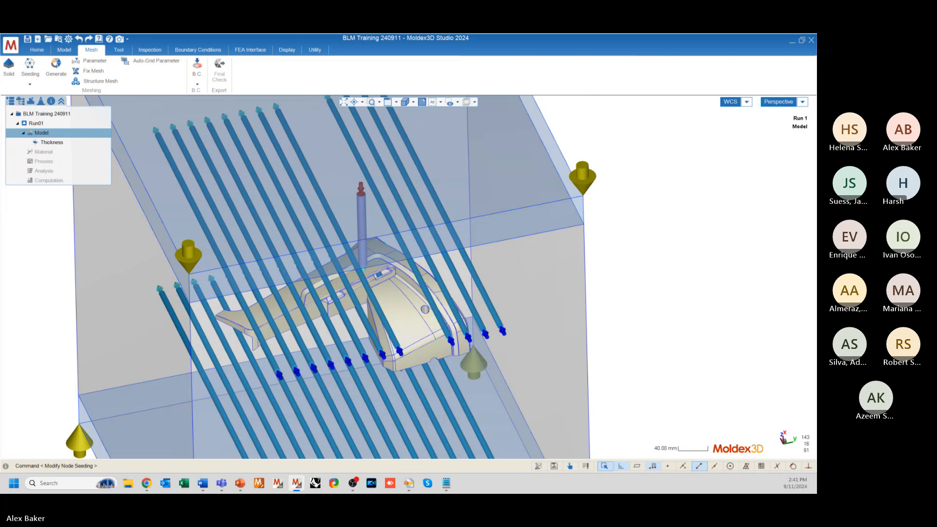
mouse_move(264, 268)
middle_down()
mouse_move(300, 280)
mouse_move(555, 289)
mouse_move(479, 325)
mouse_move(478, 266)
mouse_move(506, 267)
mouse_move(514, 285)
mouse_move(442, 295)
middle_up()
scroll(569, 230, down, 3)
scroll(556, 289, up, 1)
scroll(566, 298, up, 2)
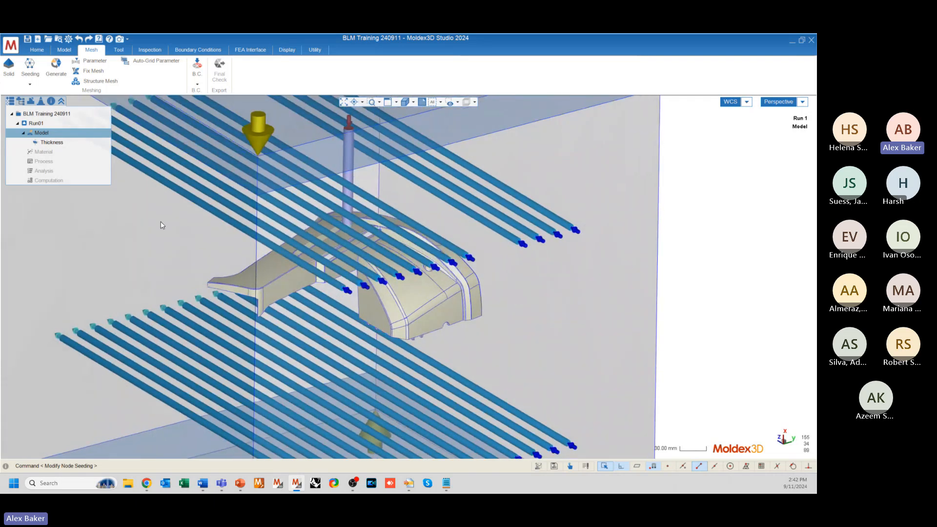
- Open the solid mesh parameters, switch to the PowerPoint slide show and advance to the Boundary Layer Meshing in Moldex3D slide
click(93, 64)
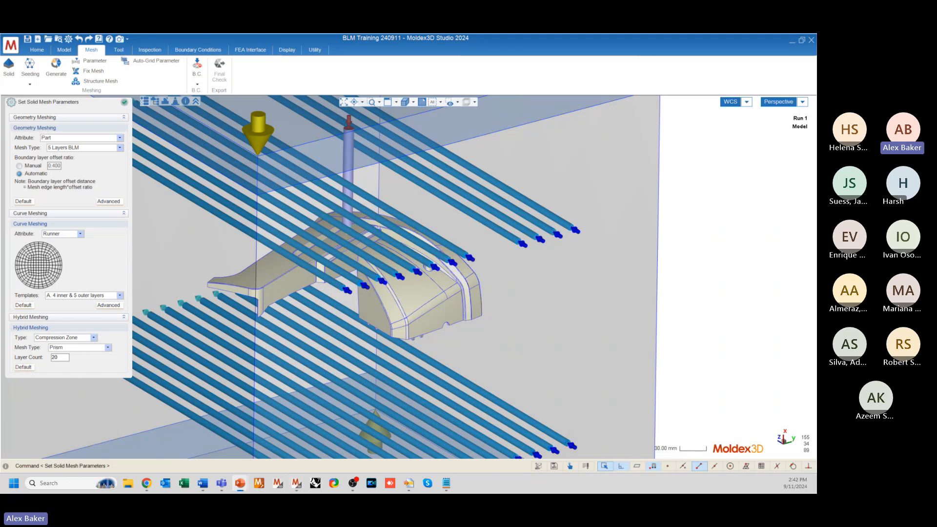
click(240, 484)
click(383, 323)
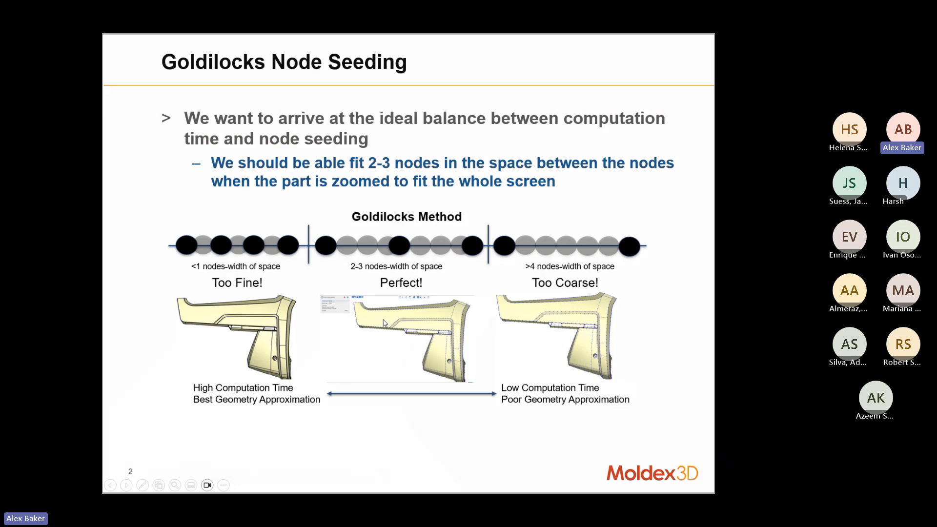
click(384, 322)
click(384, 322)
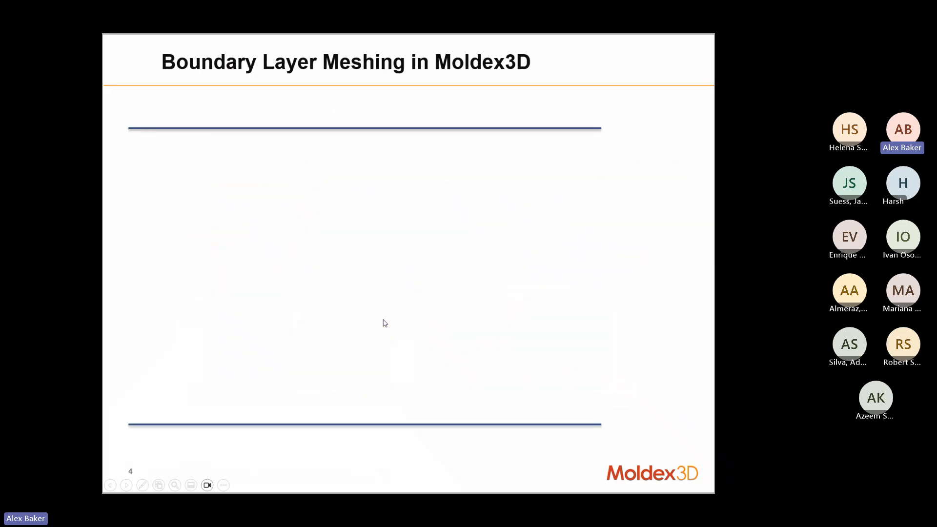
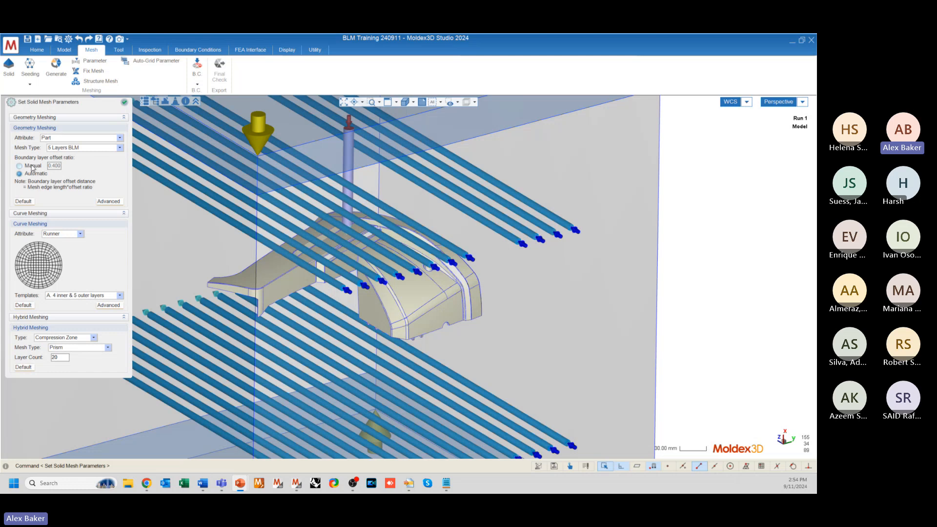
- Switch the part's boundary layer offset ratio to manual, dismiss the range warning and enter a ratio of 3.0
click(20, 166)
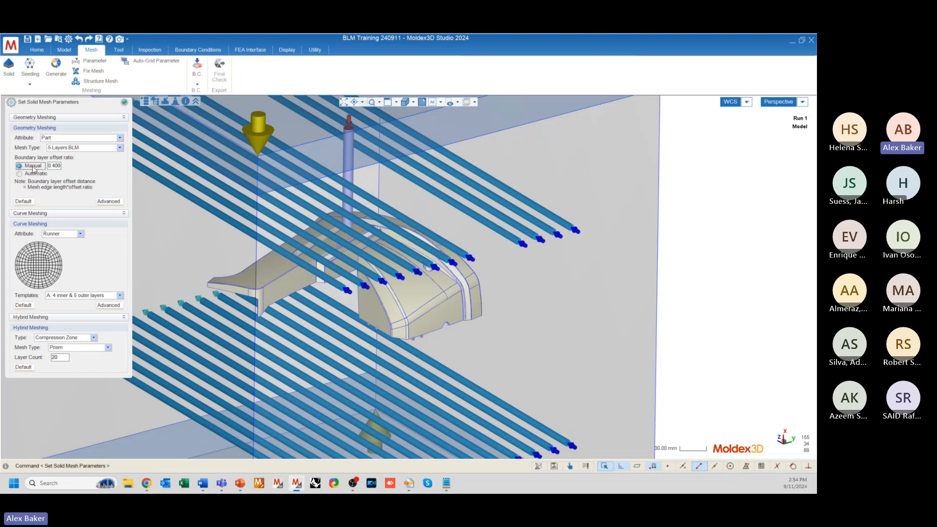
key(Tab)
text(3)
key(BackSpace)
key(BackSpace)
key(Return)
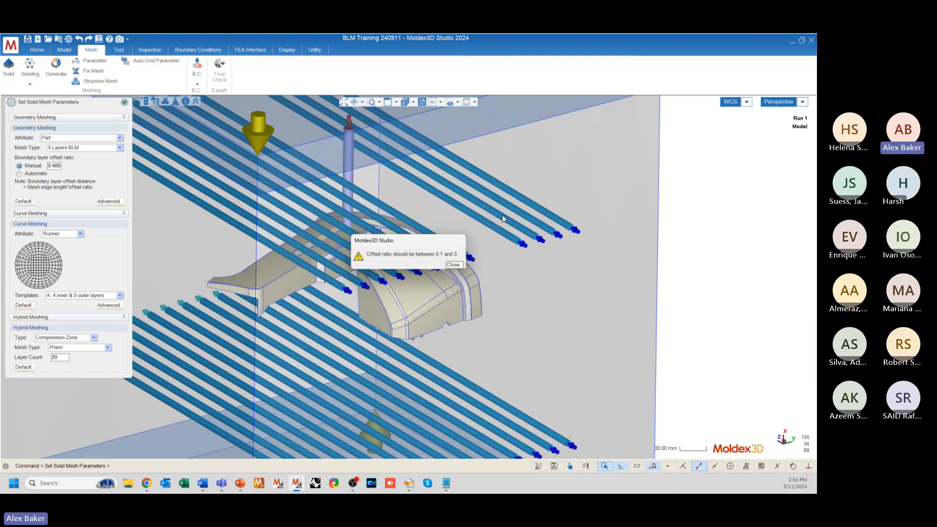
drag(399, 239, 185, 173)
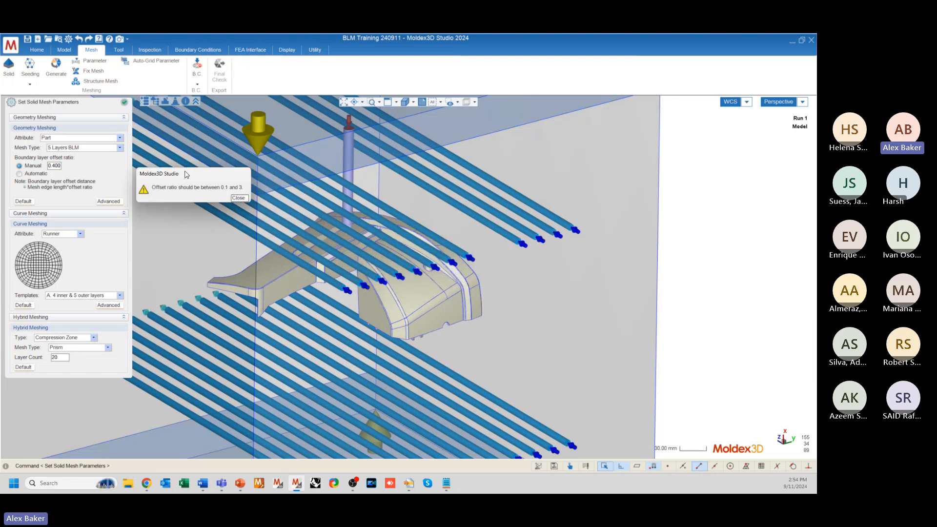
click(239, 198)
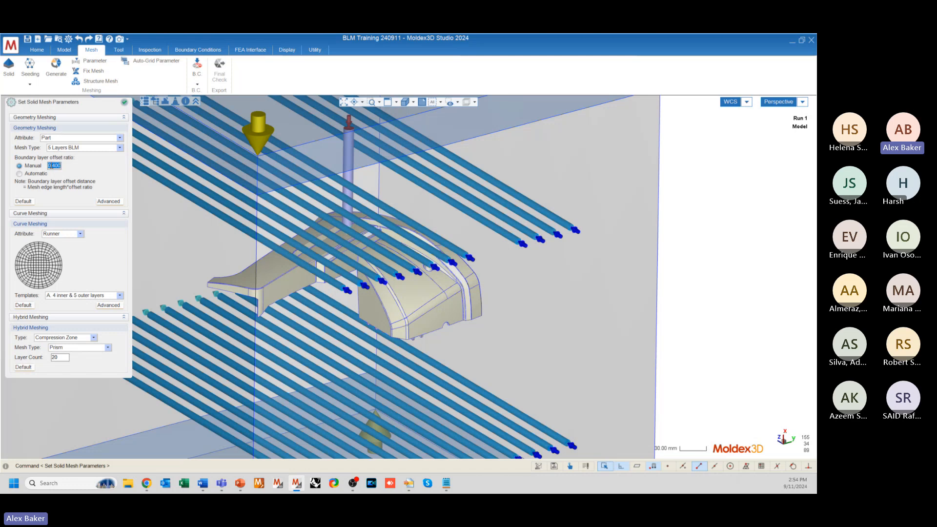
text(3.0)
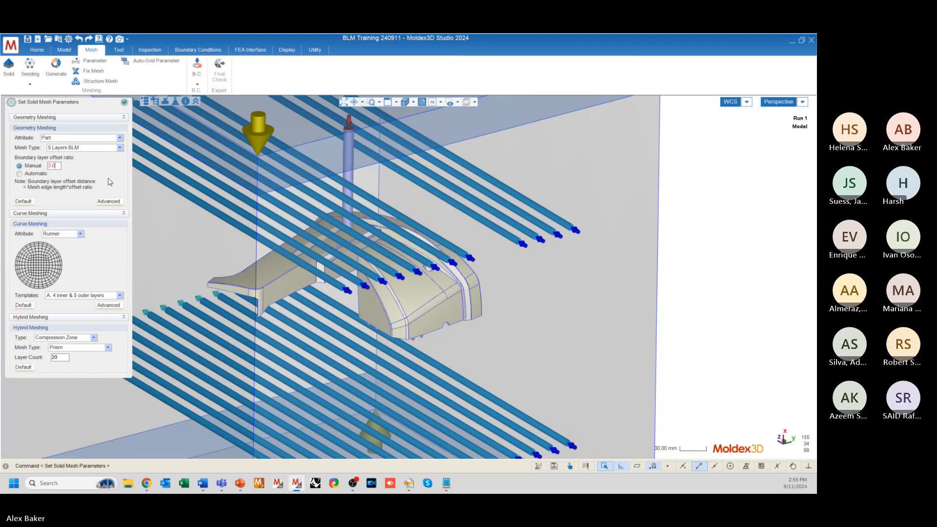
- Inspect the sprue tip where it meets the part between the cooling channels, and review the overall mold layout
scroll(561, 306, down, 4)
middle_drag(362, 321, 367, 325)
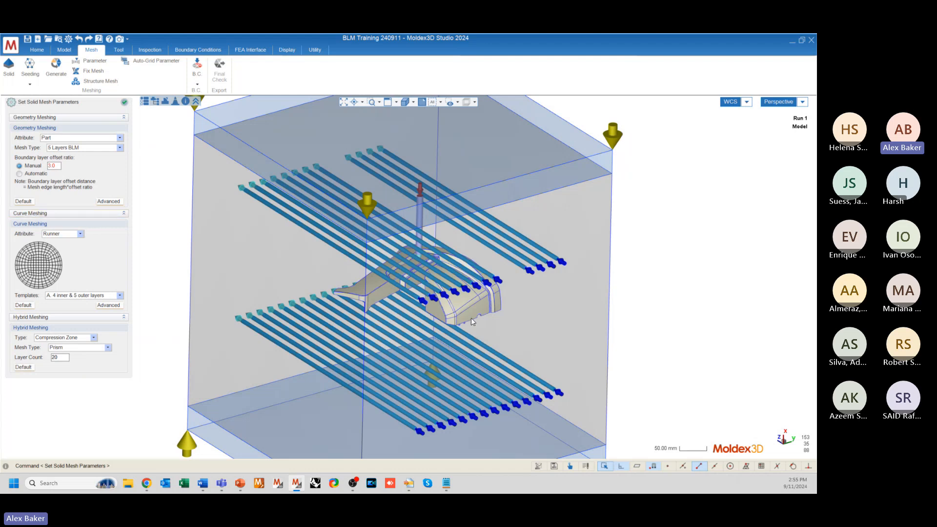
scroll(420, 225, up, 5)
scroll(418, 302, up, 5)
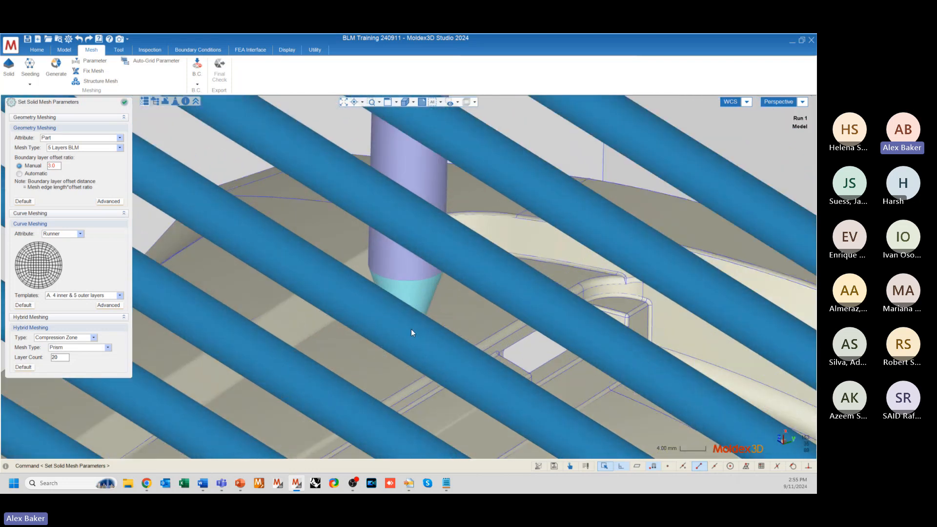
scroll(411, 357, down, 8)
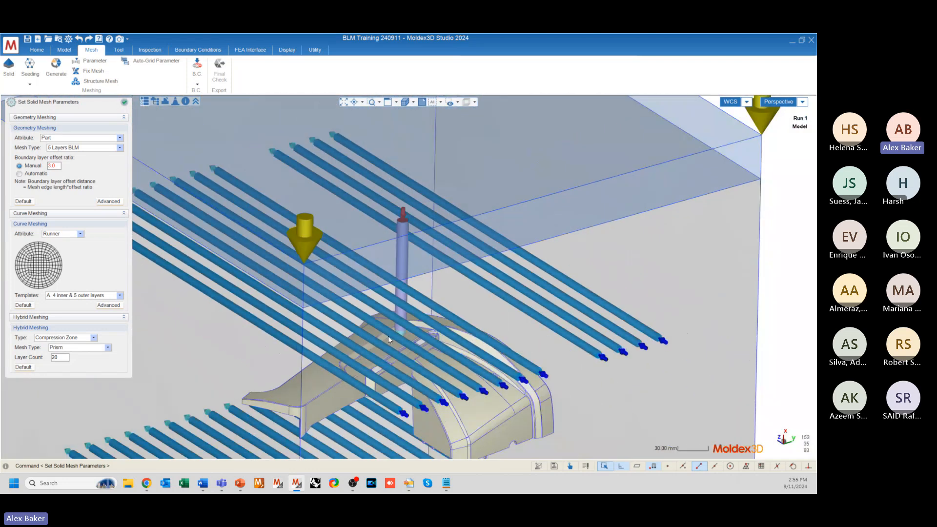
- Examine the sprue and its tapered tip above the part, below the upper cooling channels
right_drag(388, 336, 352, 296)
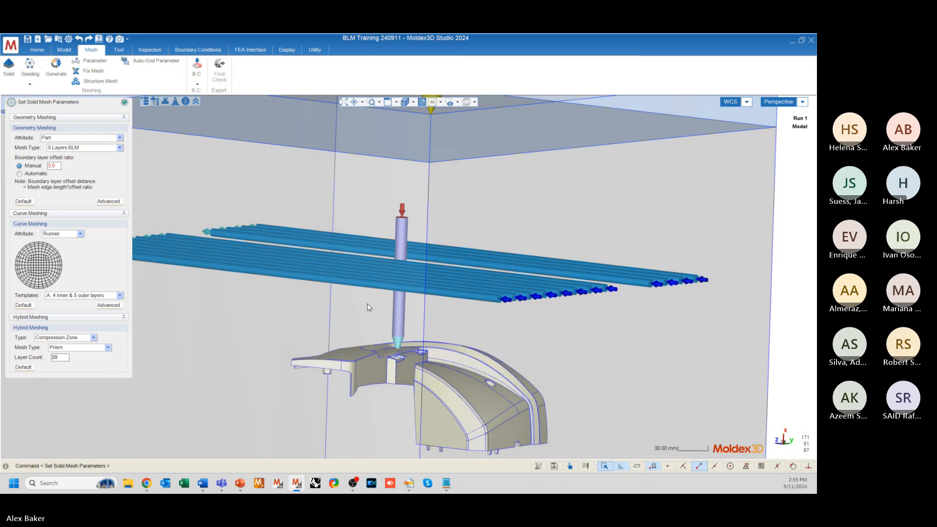
scroll(399, 336, up, 5)
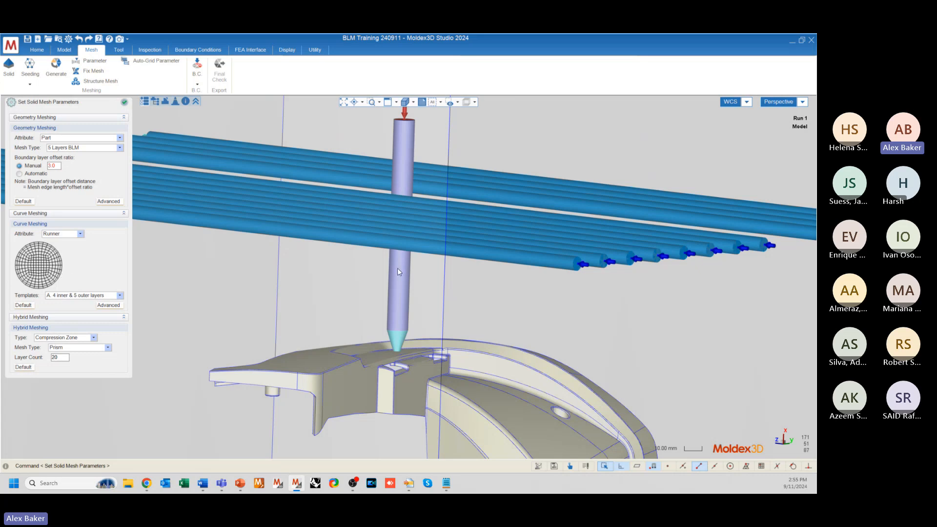
scroll(320, 369, up, 5)
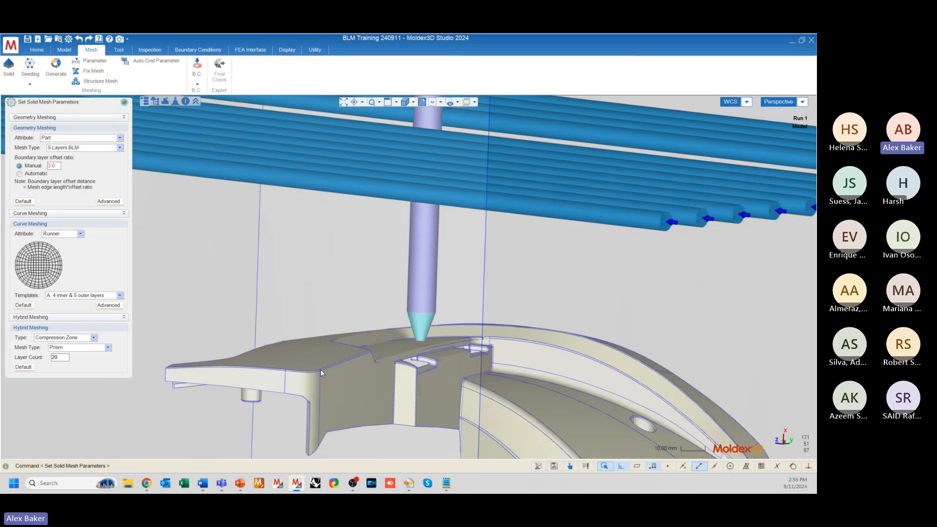
scroll(369, 338, down, 5)
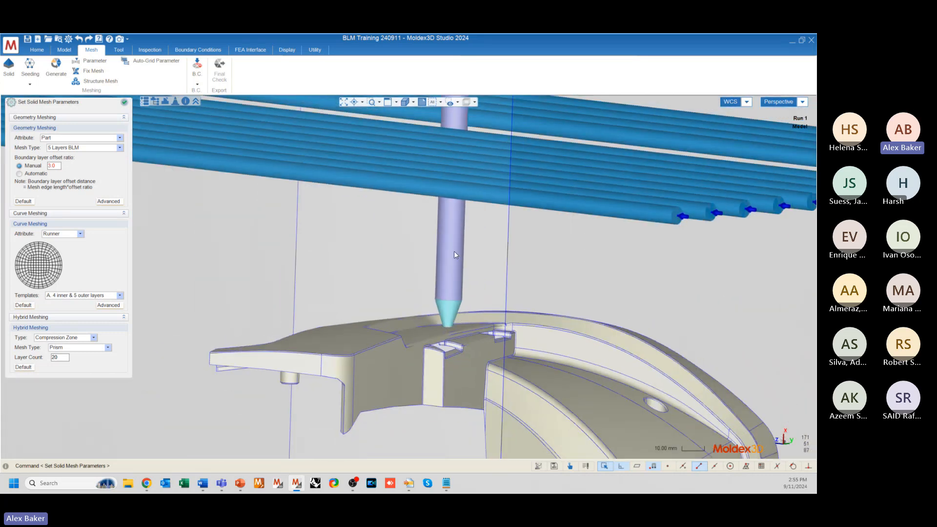
scroll(394, 309, down, 5)
mouse_move(394, 309)
middle_down()
mouse_move(153, 331)
mouse_move(400, 312)
mouse_move(521, 316)
mouse_move(439, 309)
mouse_move(400, 282)
middle_up()
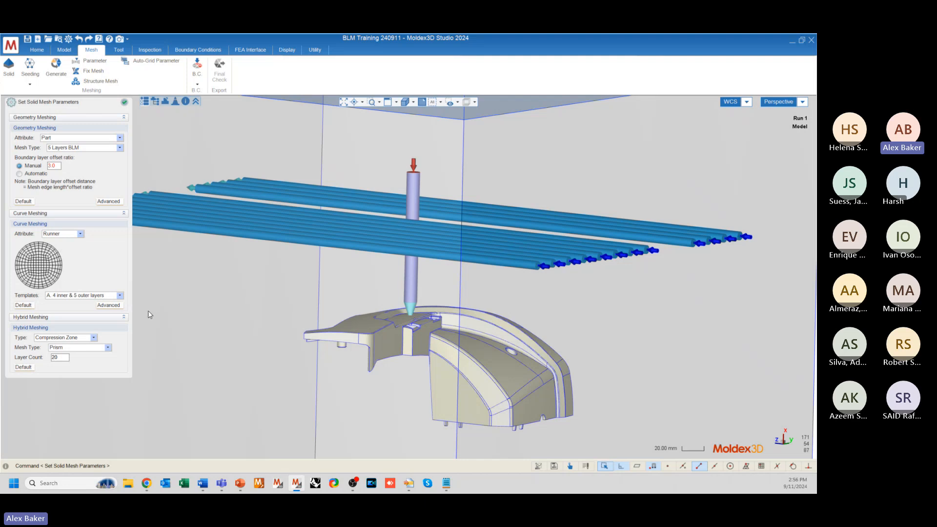
- Switch to the Meshing Best Practices slide show in PowerPoint, view the Element Types slide, and return to Moldex3D Studio
mouse_move(239, 484)
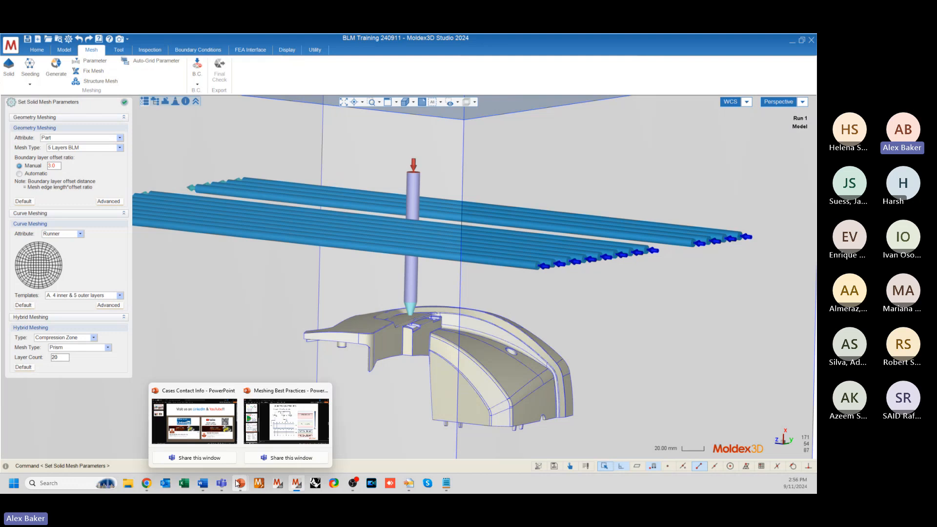
click(292, 429)
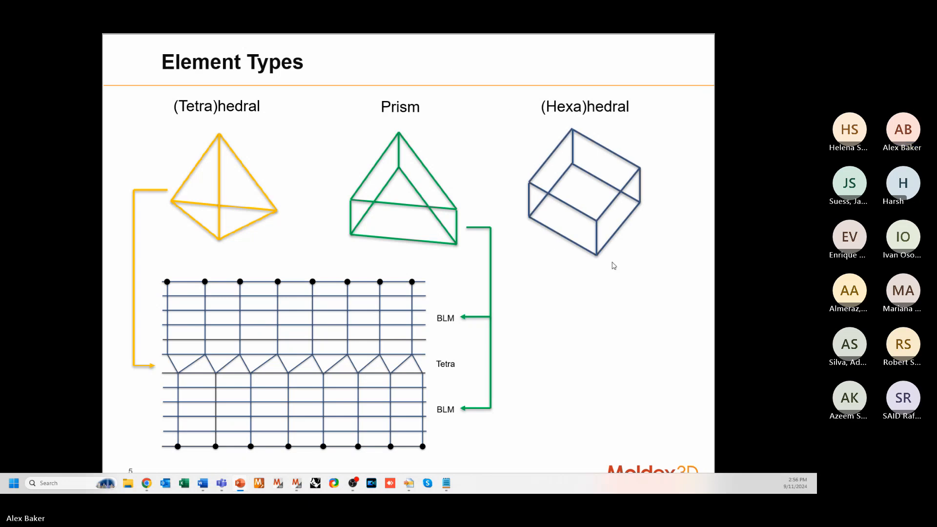
key(alt+Tab)
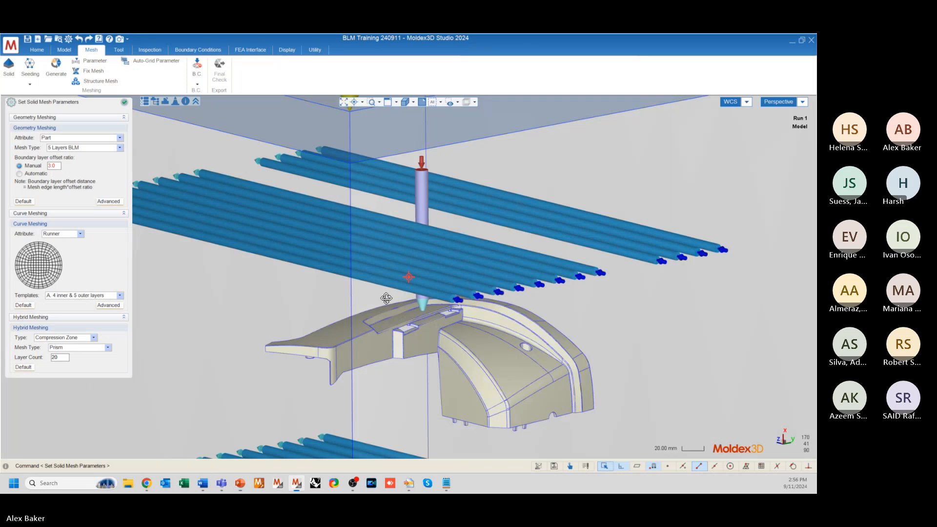
- Inspect the sprue from inlet to tip and its position between the two groups of upper cooling channels
middle_drag(386, 298, 336, 302)
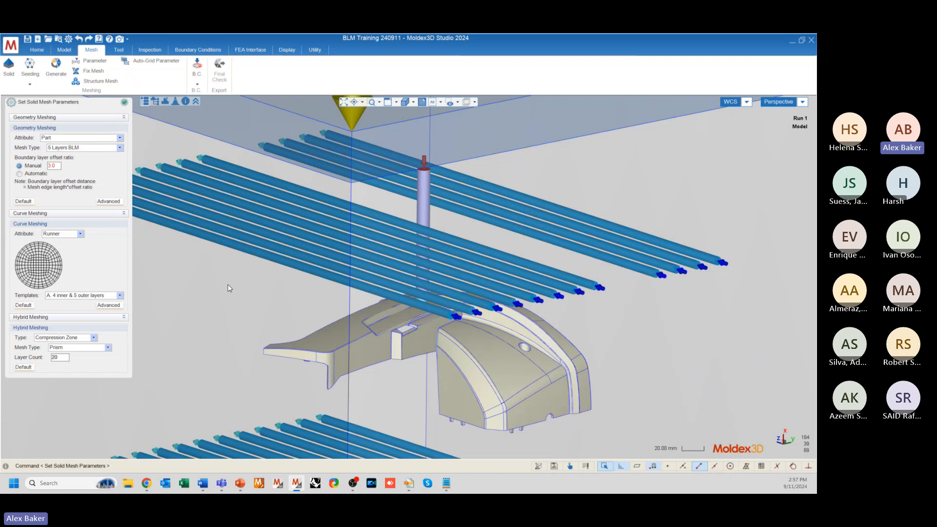
scroll(406, 227, up, 4)
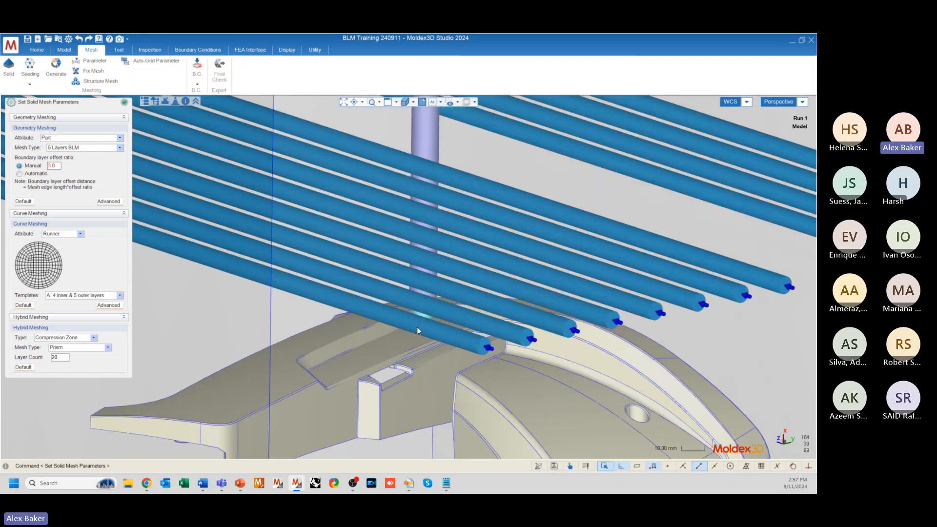
middle_drag(420, 345, 355, 344)
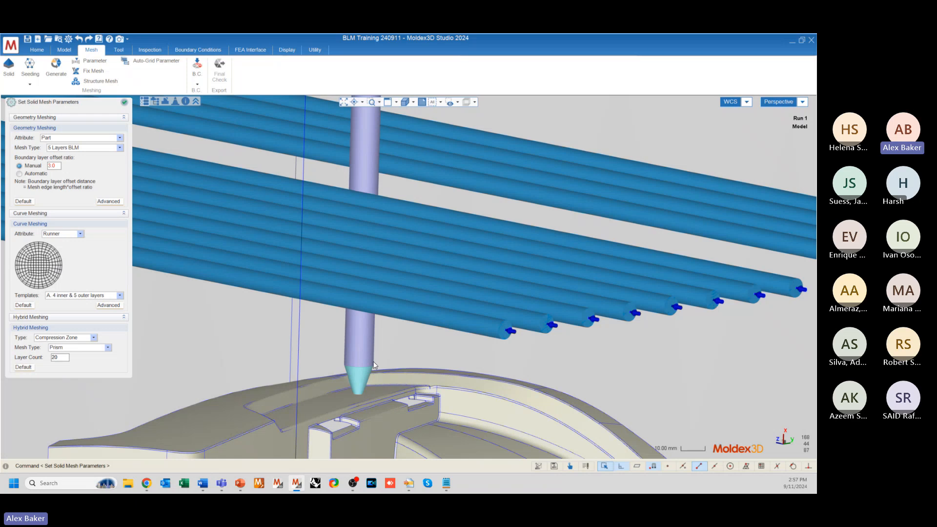
scroll(427, 356, down, 4)
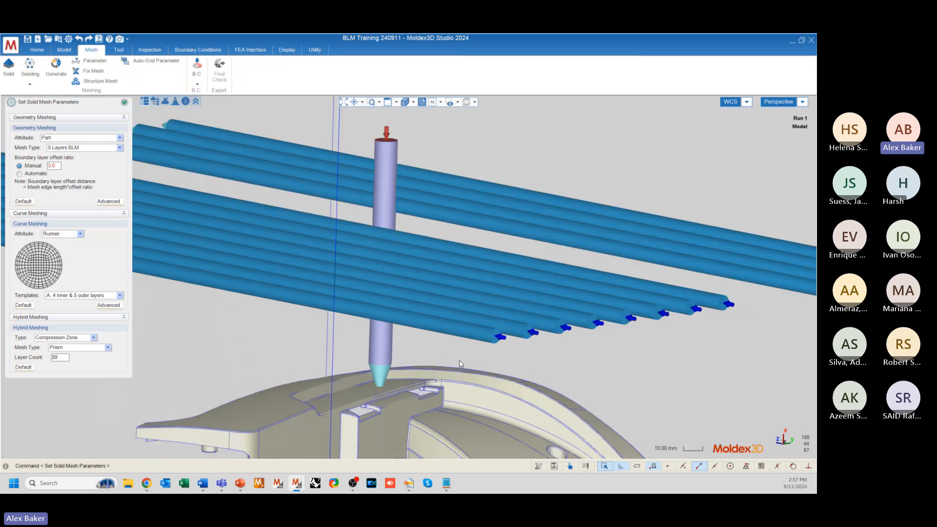
middle_drag(426, 365, 418, 341)
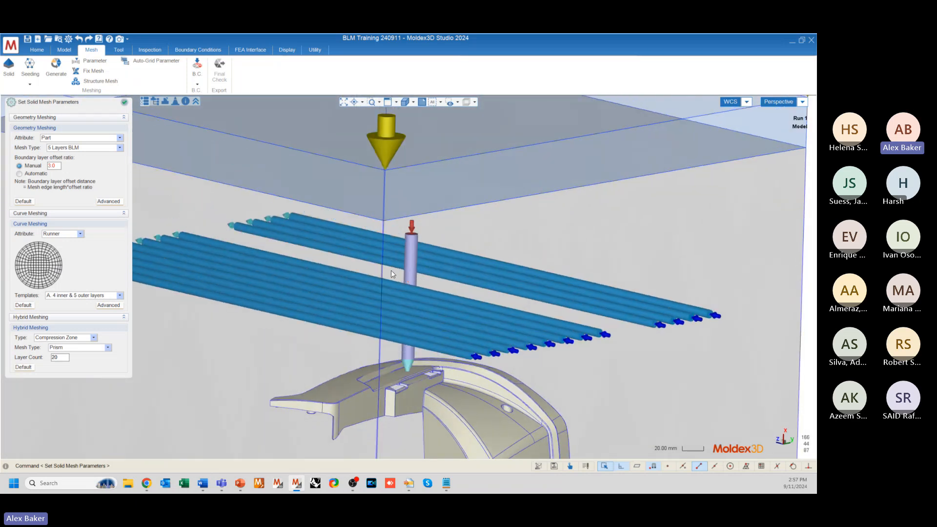
scroll(395, 361, up, 4)
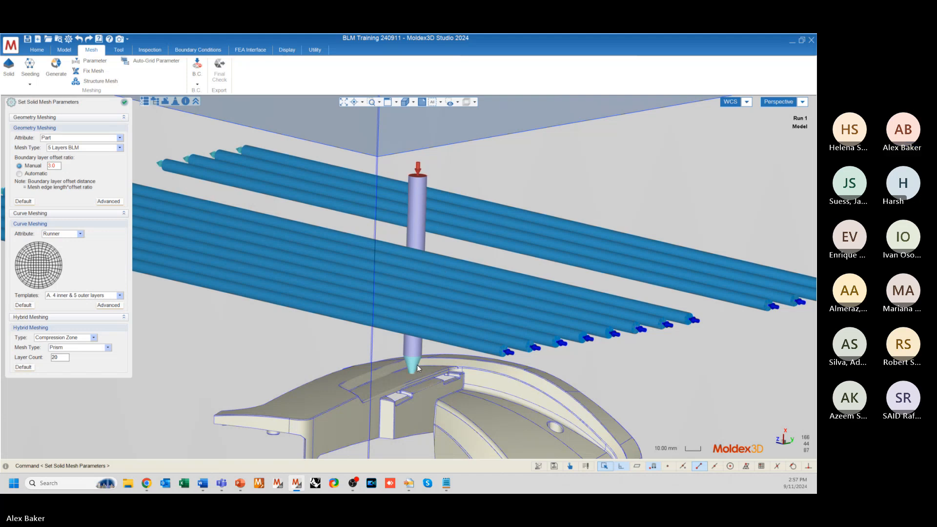
middle_drag(416, 362, 384, 365)
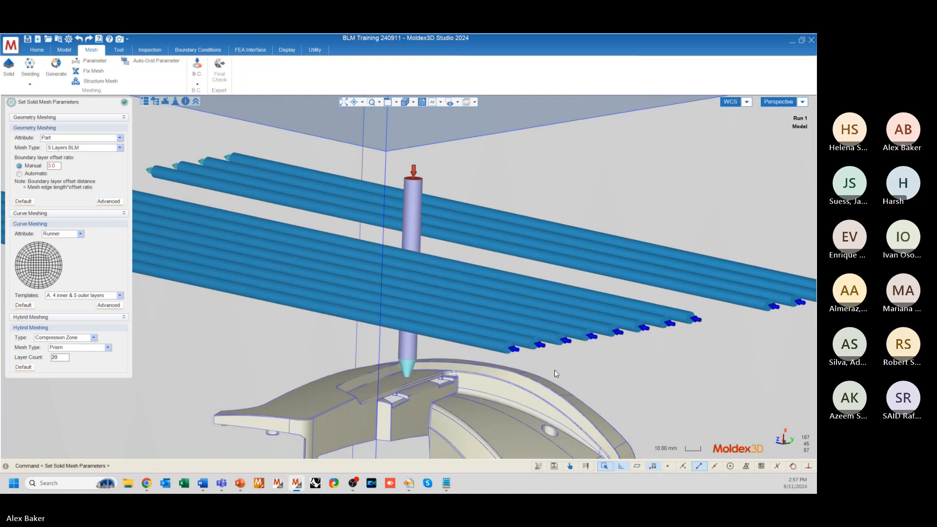
- Show the curve meshing settings for the cooling channel attribute and examine the ends of the upper cooling channels
middle_drag(482, 315, 519, 336)
scroll(519, 335, up, 3)
scroll(540, 346, up, 3)
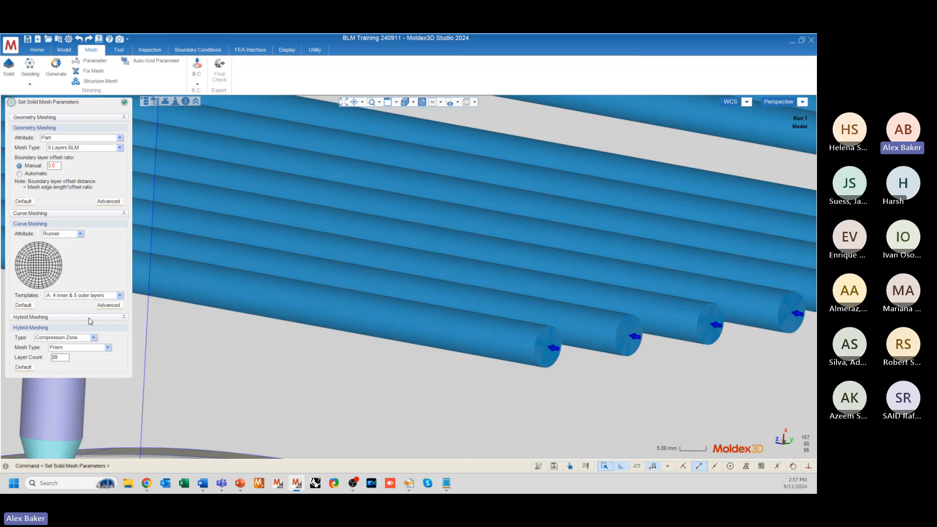
click(68, 236)
click(57, 251)
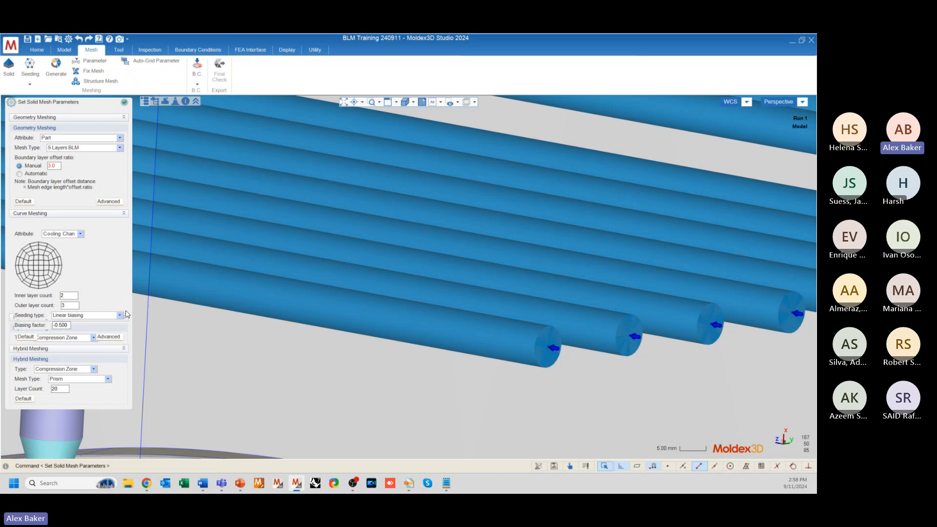
scroll(487, 297, down, 6)
middle_drag(448, 311, 541, 380)
scroll(540, 380, up, 6)
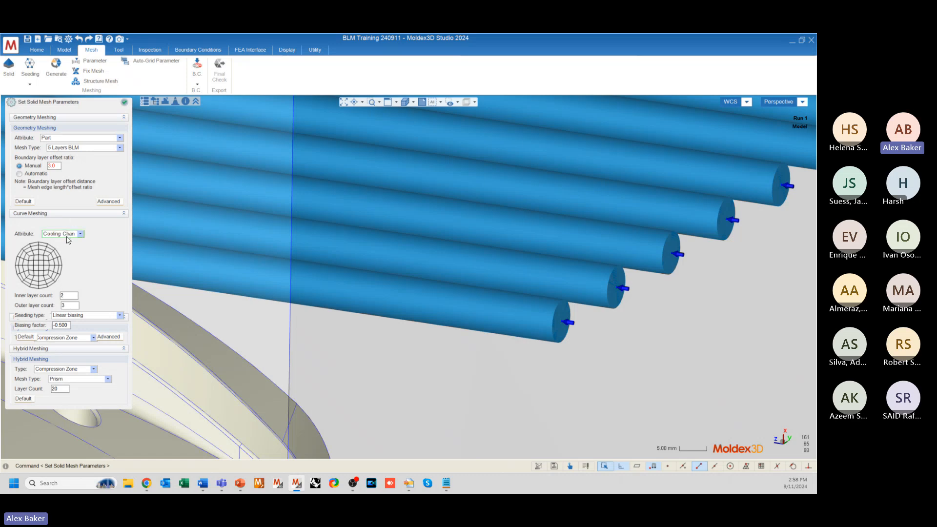
- Accept the solid mesh parameters
scroll(588, 395, down, 3)
scroll(448, 331, down, 2)
middle_drag(442, 334, 357, 352)
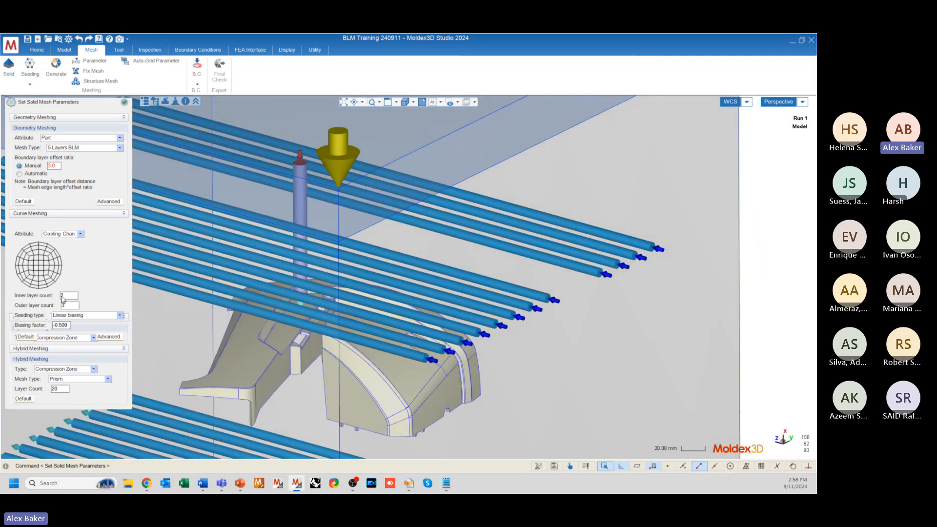
click(125, 103)
- Review the complete mold base layout, including the part, sprue, and upper and lower cooling channels, from several angles
scroll(637, 291, down, 3)
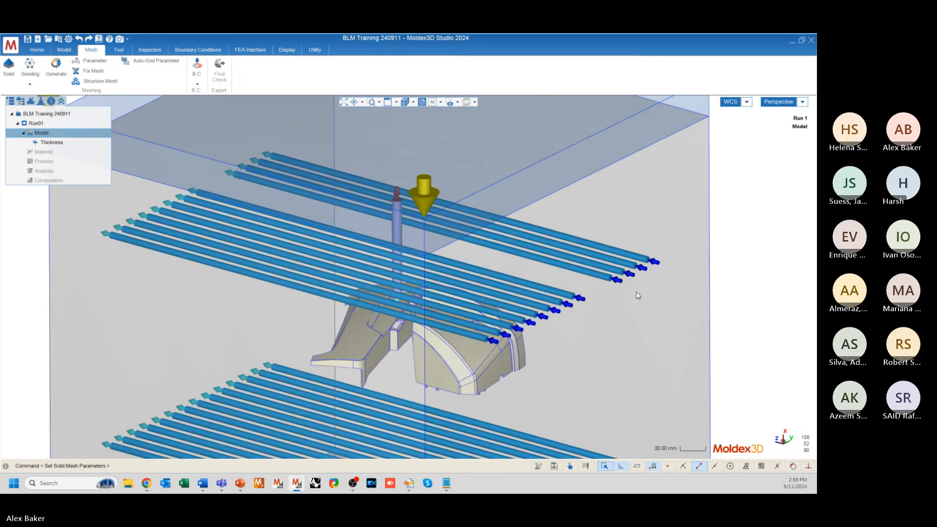
middle_drag(637, 292, 564, 310)
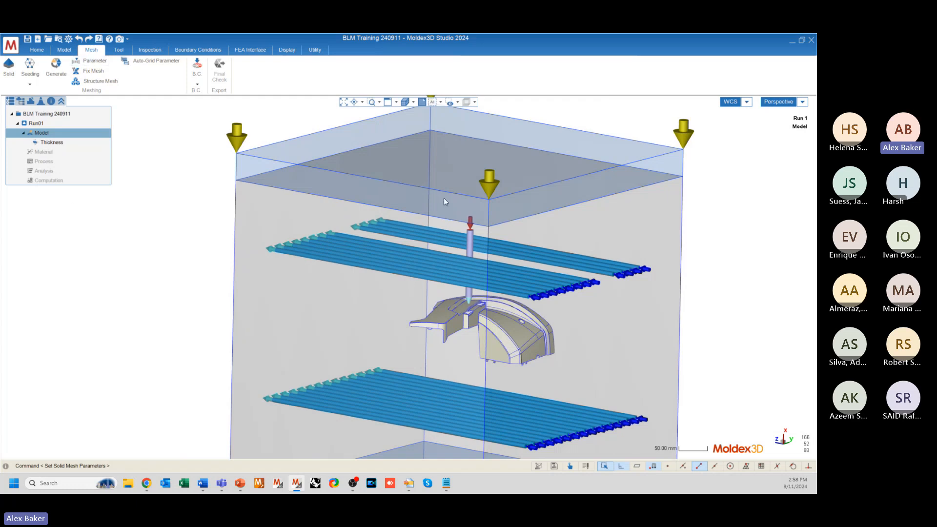
middle_drag(430, 198, 462, 263)
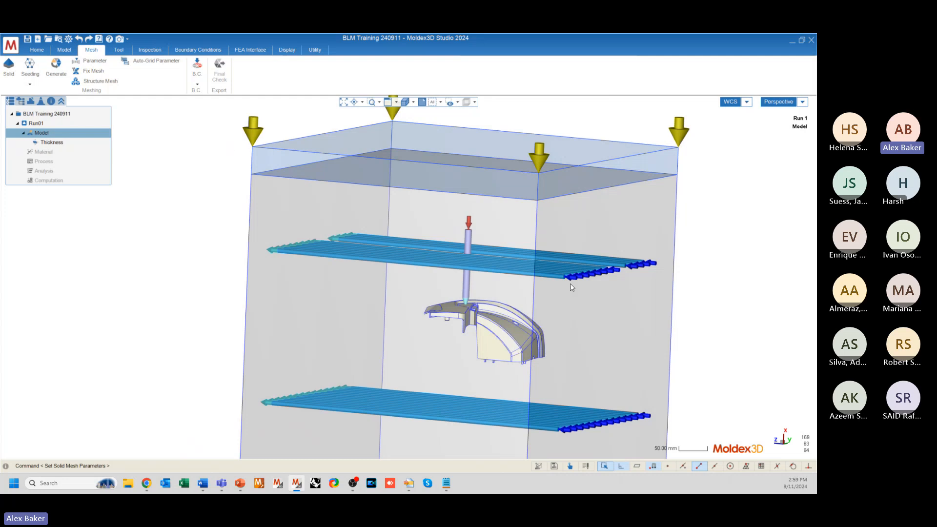
middle_drag(571, 283, 400, 336)
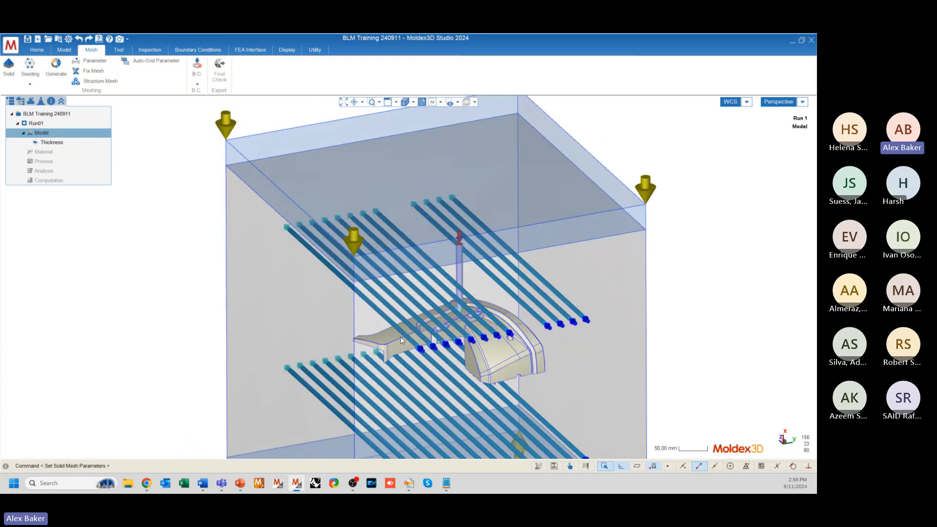
scroll(401, 338, up, 5)
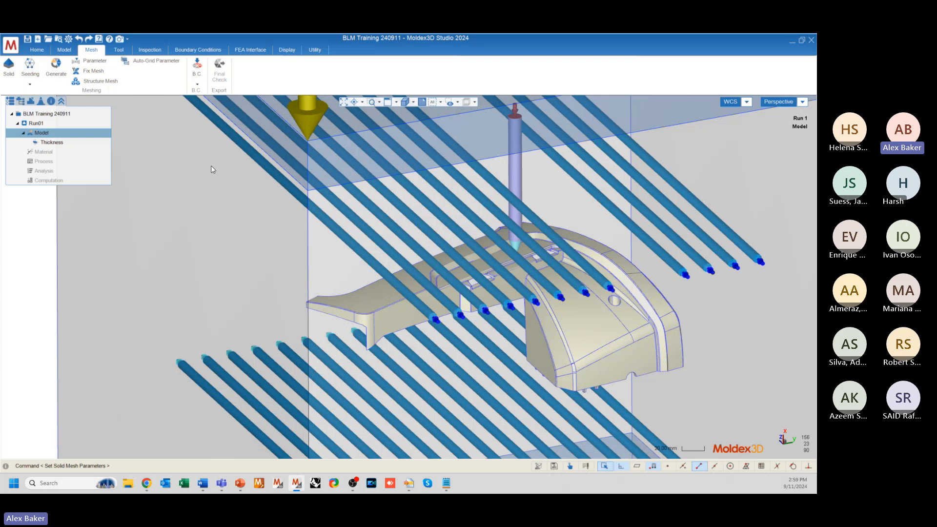
scroll(286, 251, down, 6)
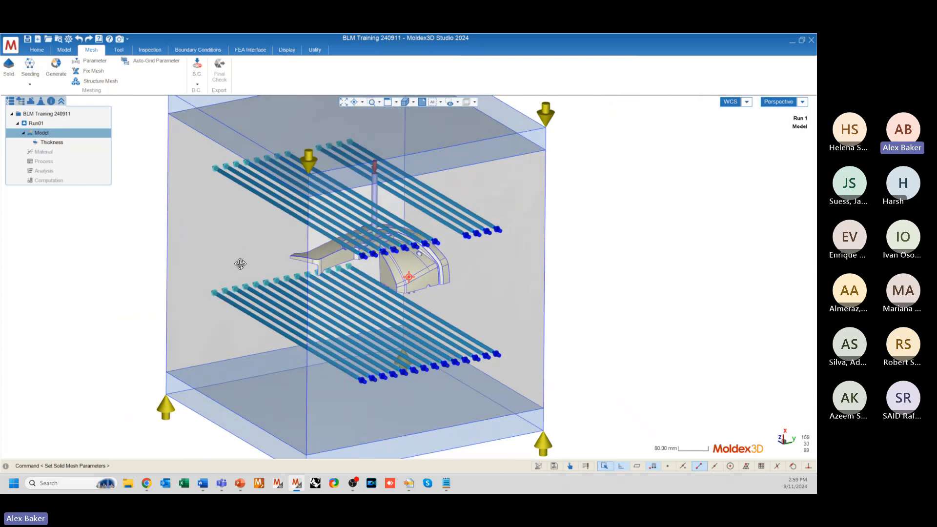
middle_drag(240, 264, 378, 257)
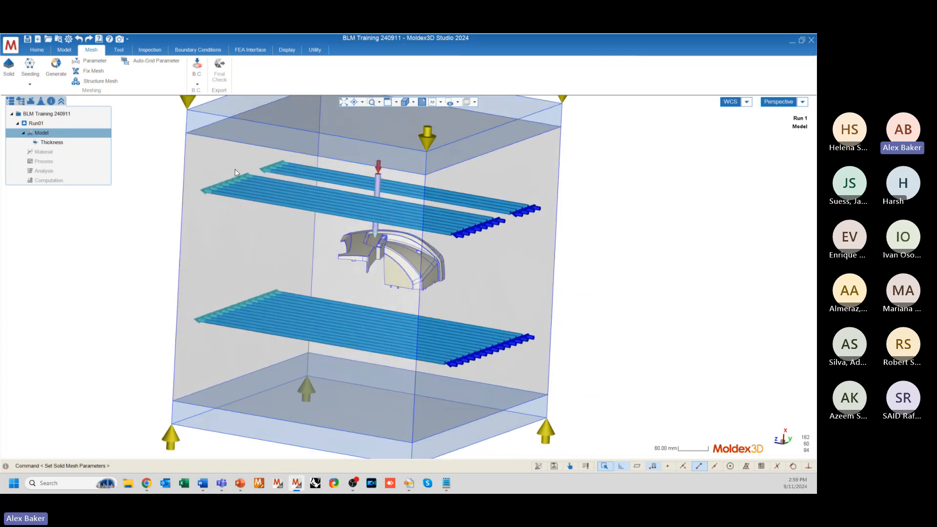
middle_drag(390, 364, 437, 357)
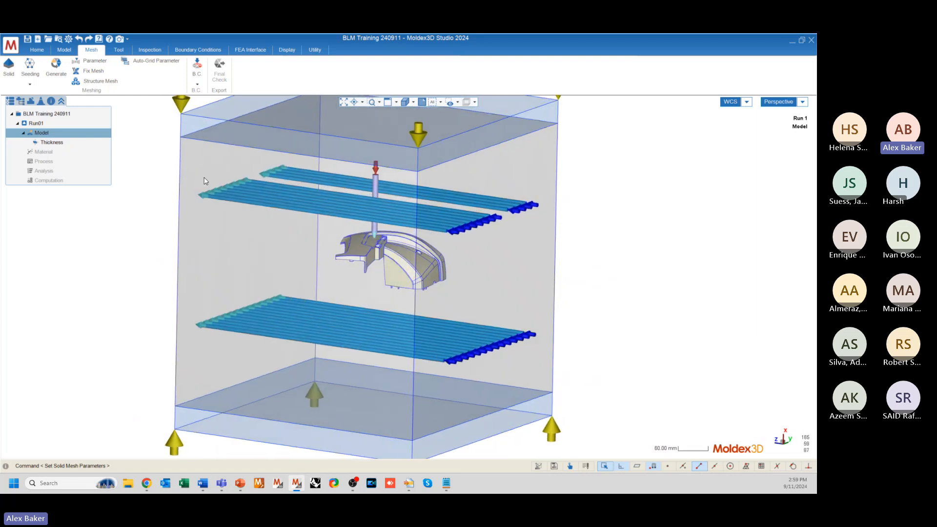
mouse_move(429, 258)
middle_down()
mouse_move(419, 255)
mouse_move(431, 402)
mouse_move(420, 349)
mouse_move(426, 271)
middle_up()
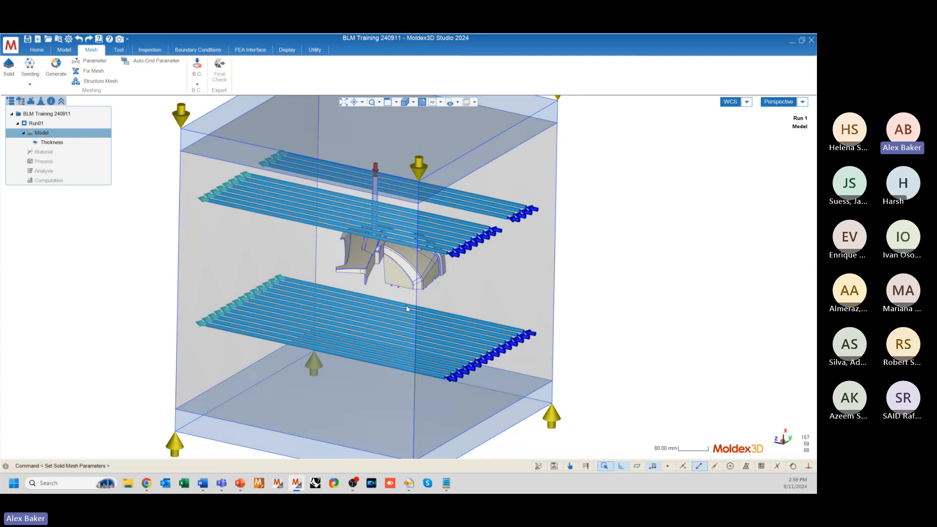
mouse_move(341, 356)
middle_down()
mouse_move(408, 299)
mouse_move(485, 314)
mouse_move(423, 309)
mouse_move(303, 333)
mouse_move(300, 341)
mouse_move(315, 344)
middle_up()
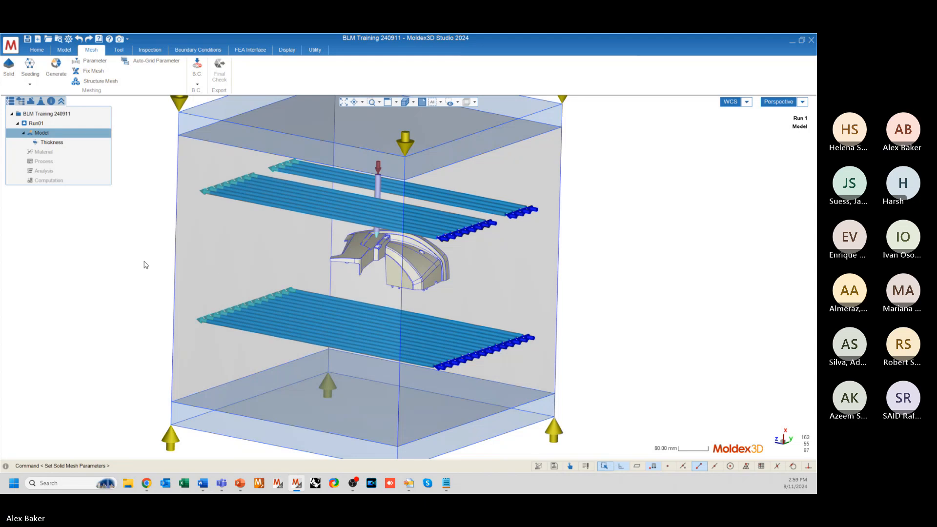
middle_drag(398, 244, 400, 258)
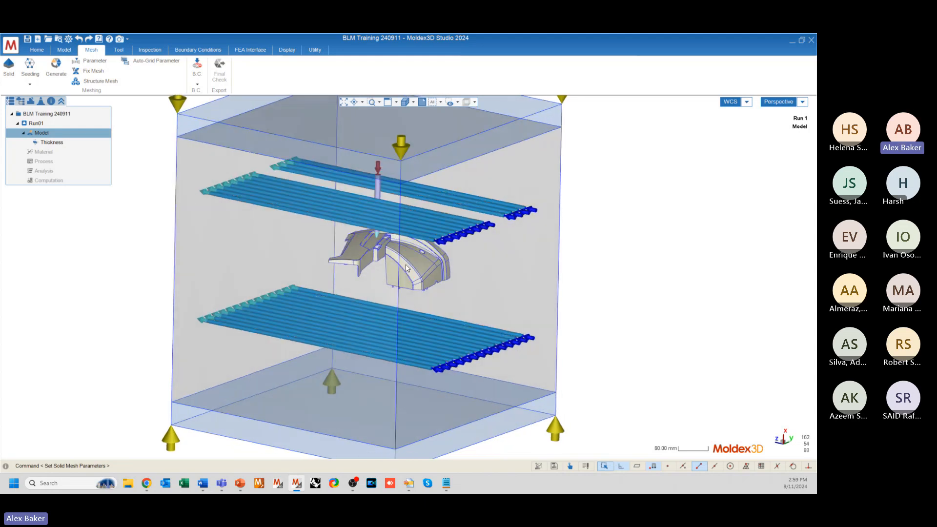
- Generate the BLM mesh for the part, runner, cooling channels and moldbase
click(55, 68)
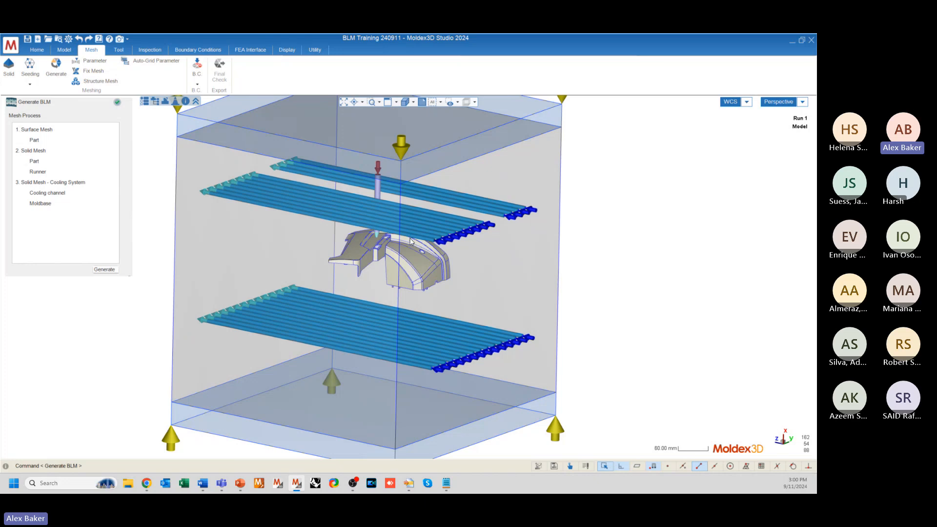
mouse_move(352, 253)
middle_down()
mouse_move(333, 254)
mouse_move(451, 265)
middle_up()
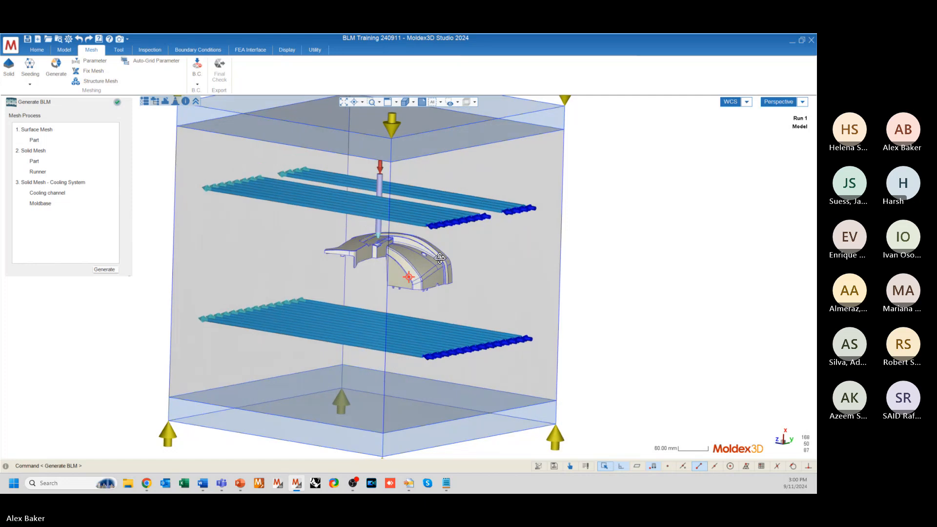
click(106, 272)
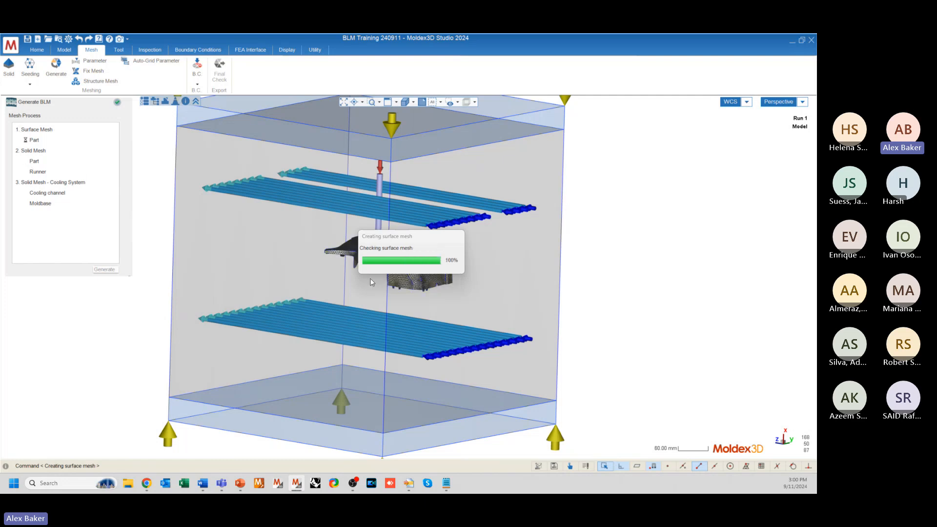
- Inspect the part's surface mesh up close around the flange and the recess near the sprue
scroll(370, 279, up, 10)
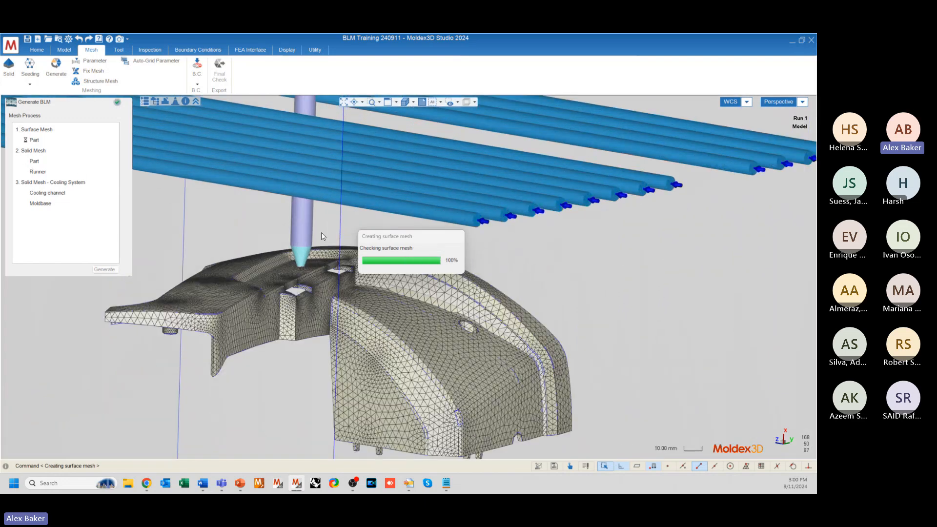
middle_drag(321, 232, 225, 269)
scroll(225, 268, up, 5)
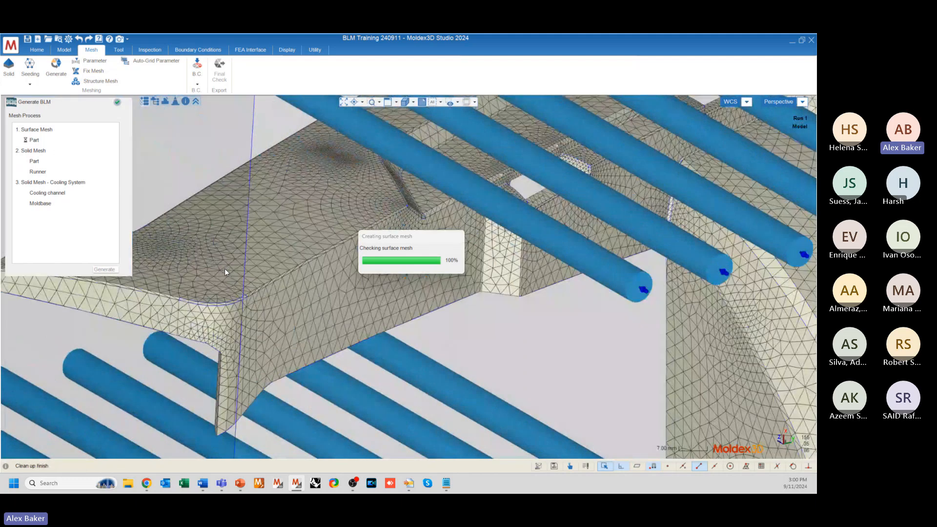
- Inspect the surface mesh on the part's underside and up close around the densely meshed middle boss
scroll(225, 272, up, 2)
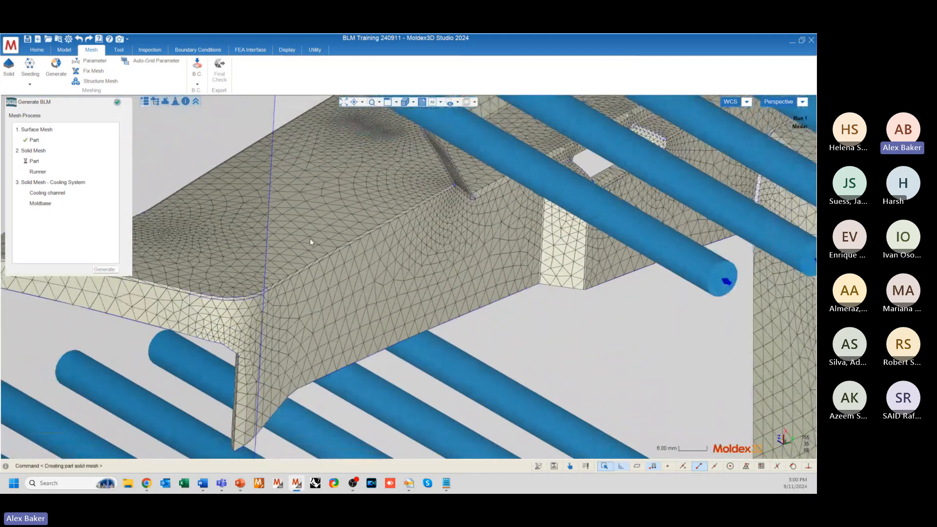
scroll(311, 244, down, 3)
middle_drag(310, 244, 553, 230)
scroll(514, 234, up, 2)
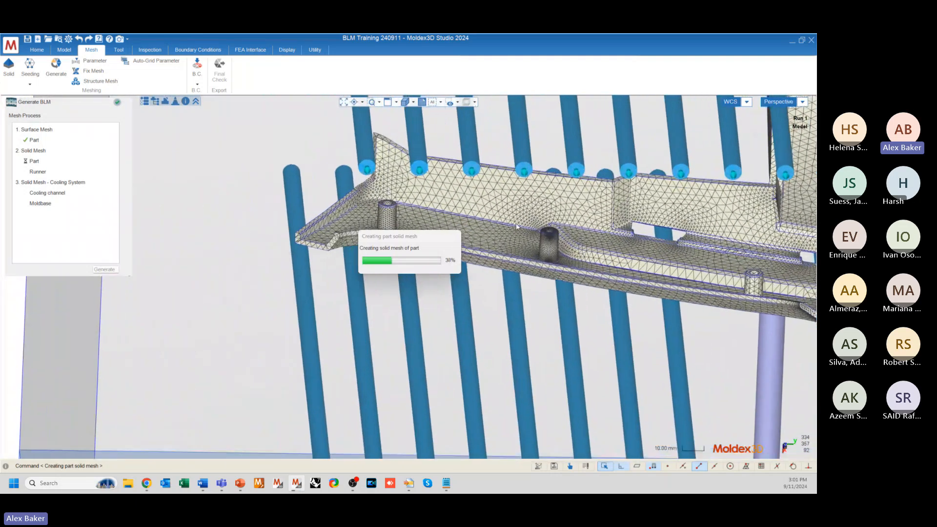
scroll(449, 188, down, 2)
scroll(525, 228, up, 5)
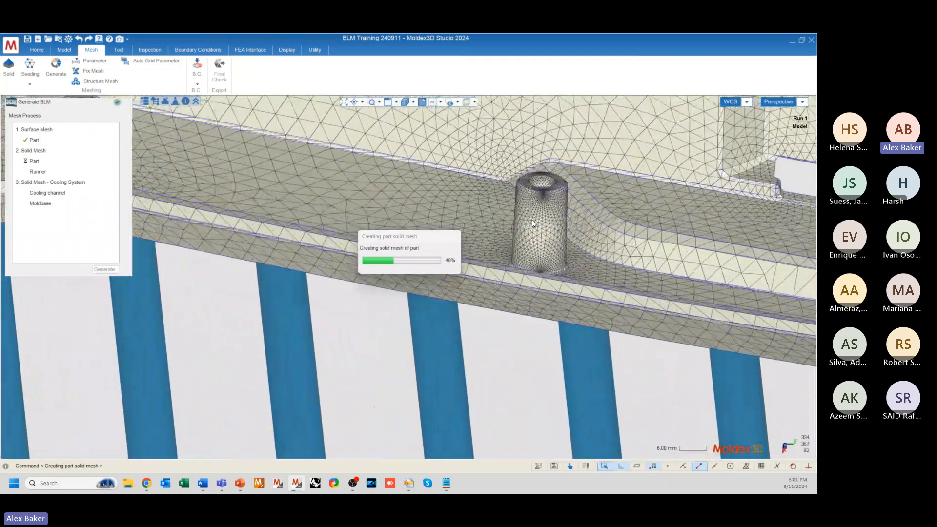
scroll(530, 215, down, 3)
scroll(537, 208, up, 4)
scroll(547, 200, up, 2)
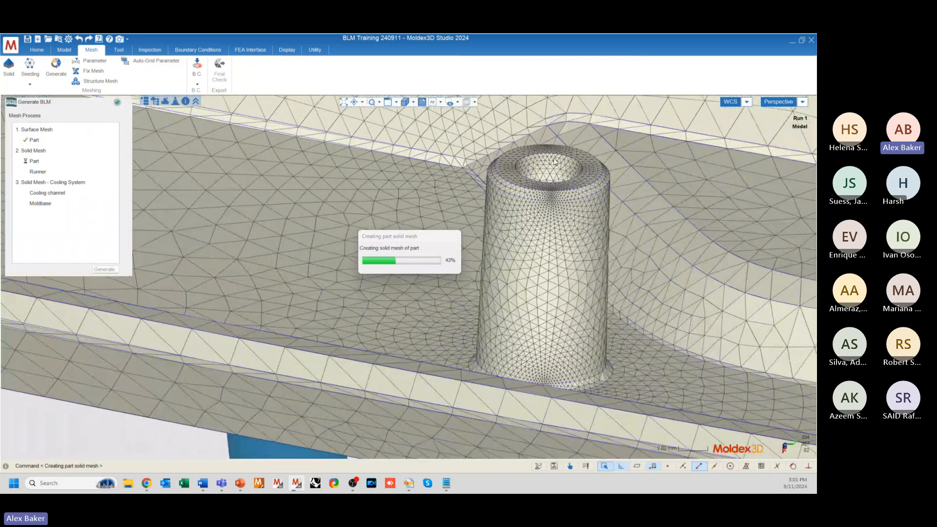
- Examine the surface mesh of the boss near the part's pointed end for comparison with the middle boss
scroll(640, 208, down, 6)
scroll(633, 271, down, 3)
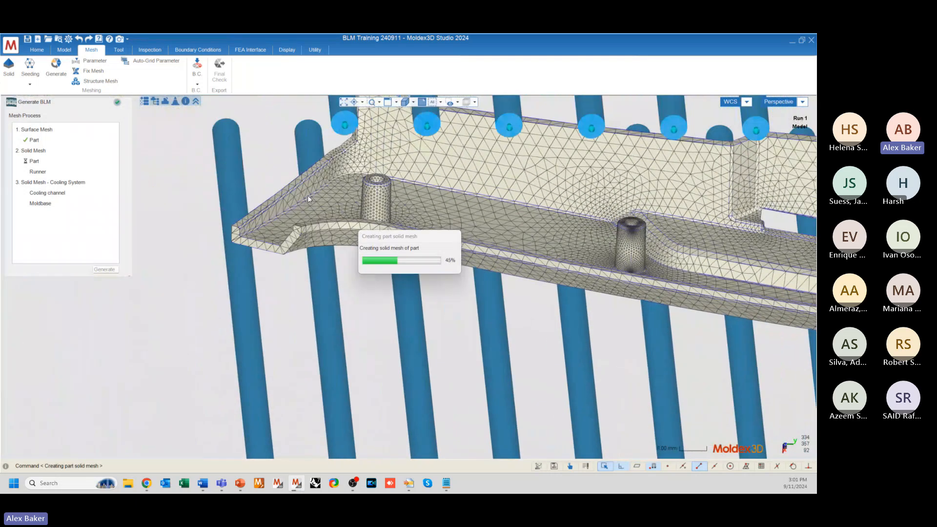
scroll(677, 251, up, 4)
scroll(422, 149, up, 5)
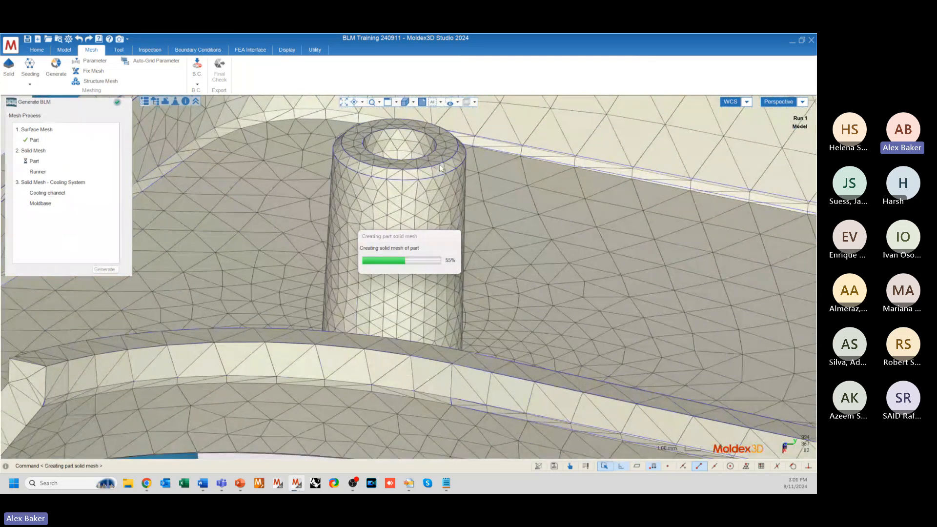
scroll(347, 160, down, 4)
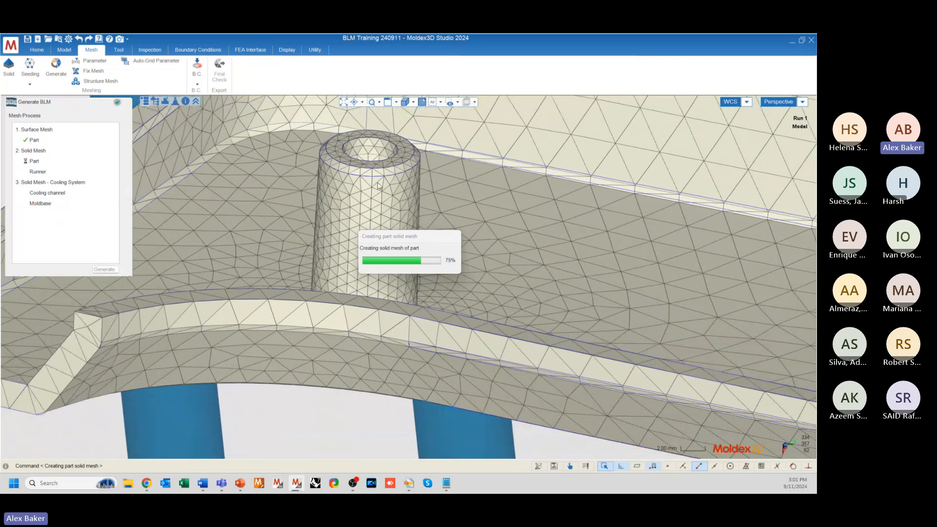
scroll(379, 152, up, 4)
scroll(267, 195, down, 6)
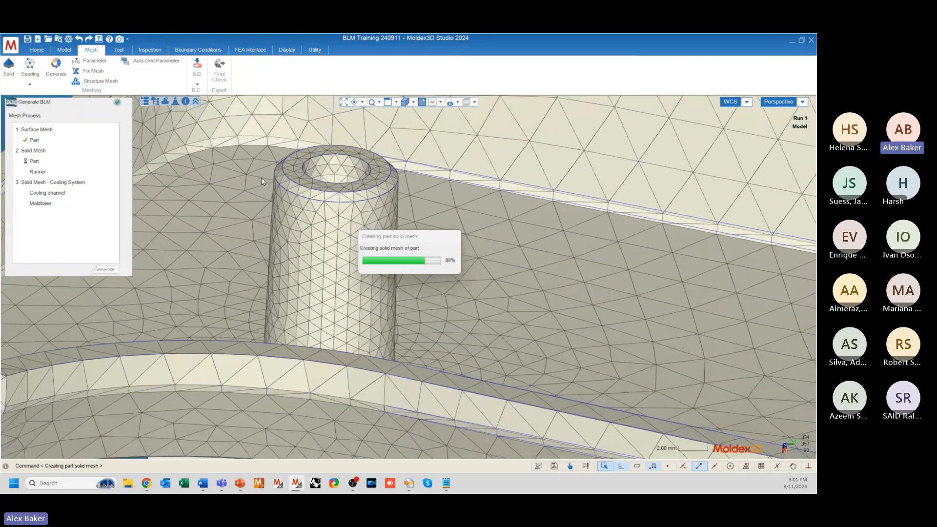
- Examine the coarser surface mesh on the rim and hole of the boss next to the sprue
scroll(628, 264, up, 8)
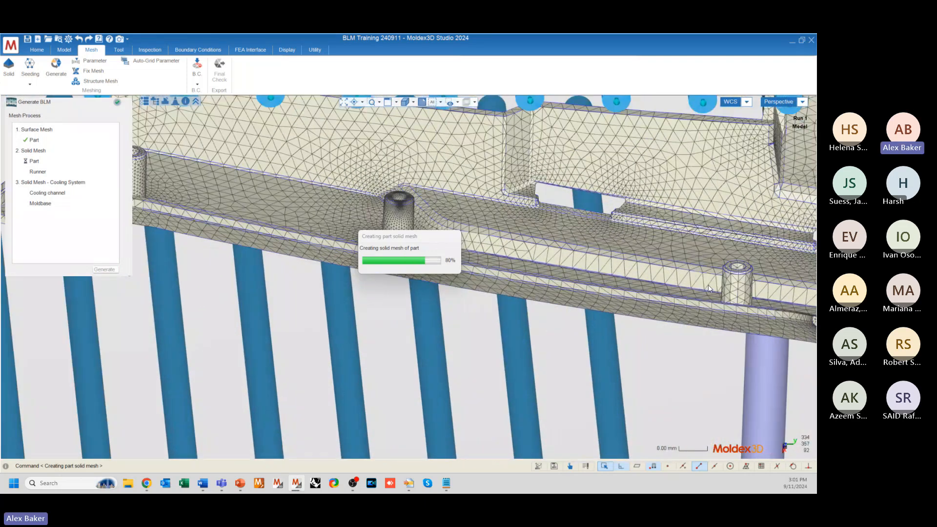
scroll(596, 214, down, 5)
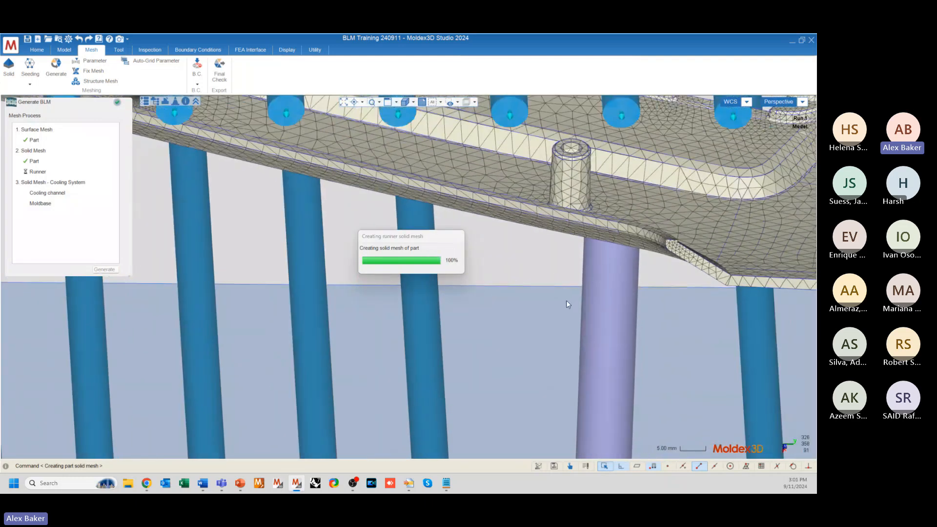
scroll(569, 121, up, 6)
scroll(581, 149, up, 2)
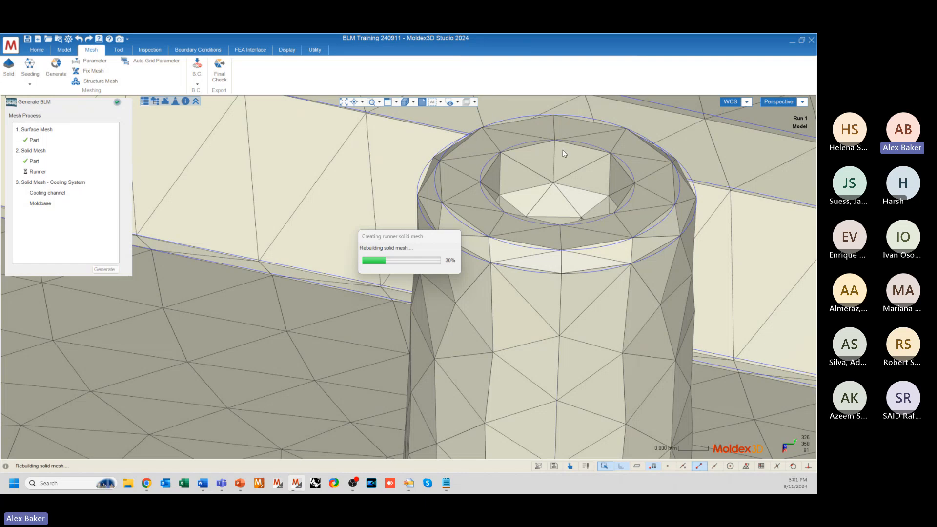
scroll(564, 153, down, 9)
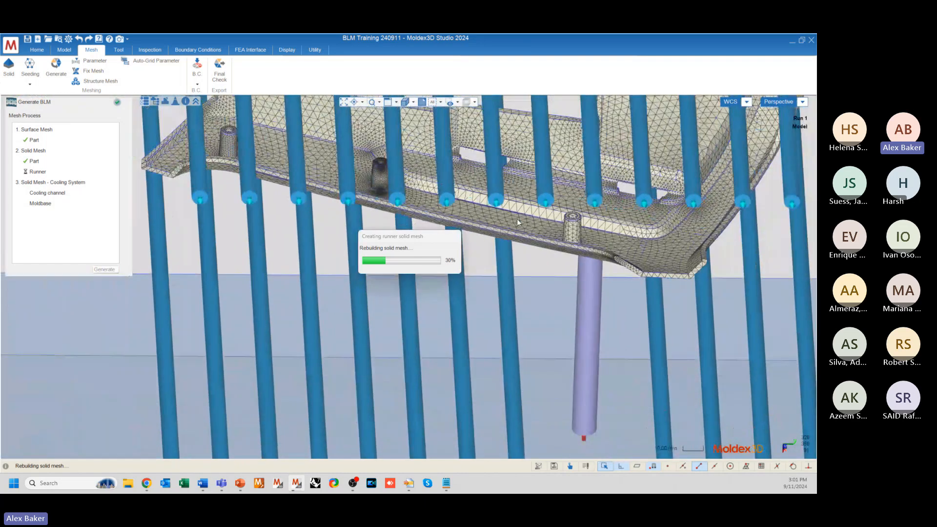
- Review the meshed part with the sprue and both cooling channel layers from the outer side
scroll(517, 219, down, 6)
middle_drag(510, 250, 458, 326)
scroll(452, 323, up, 6)
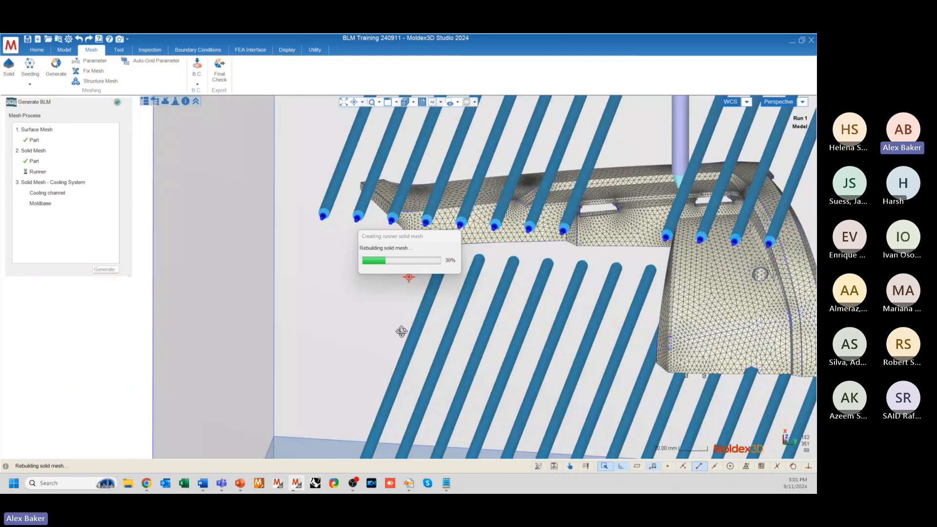
middle_drag(402, 331, 493, 318)
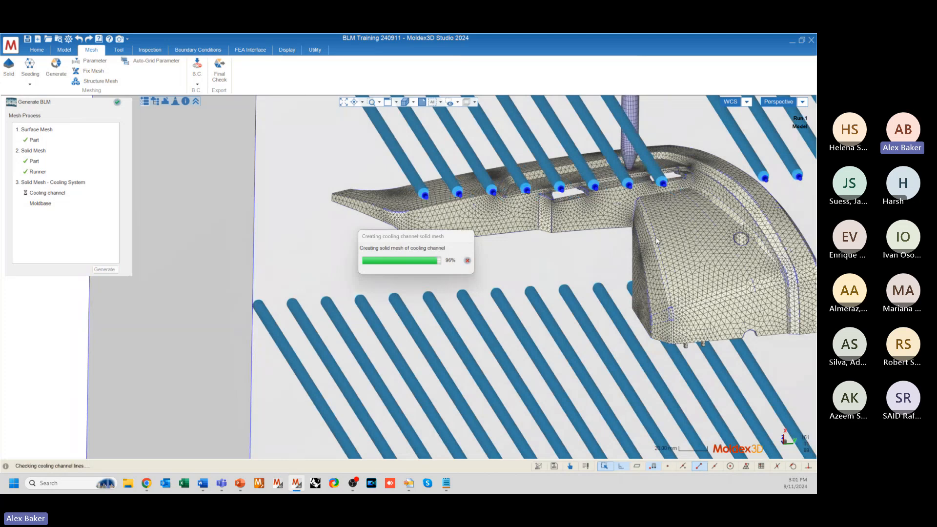
middle_drag(656, 240, 681, 264)
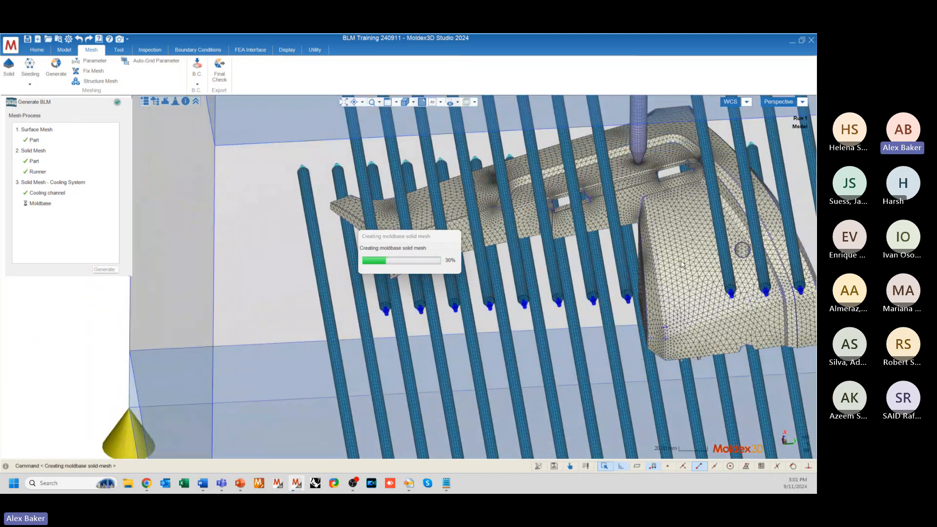
- Inspect the runner's solid mesh along the sprue and where its tapered tip meets the part
scroll(648, 148, up, 8)
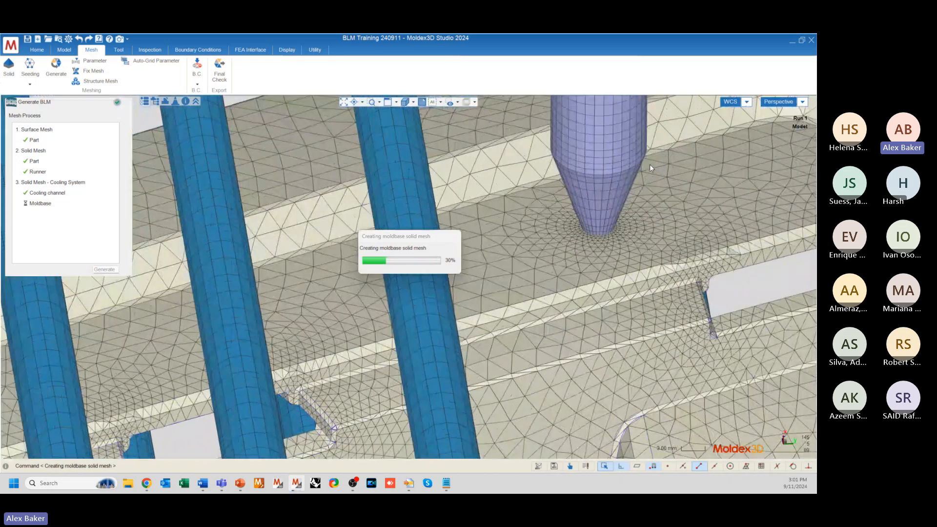
scroll(574, 198, up, 5)
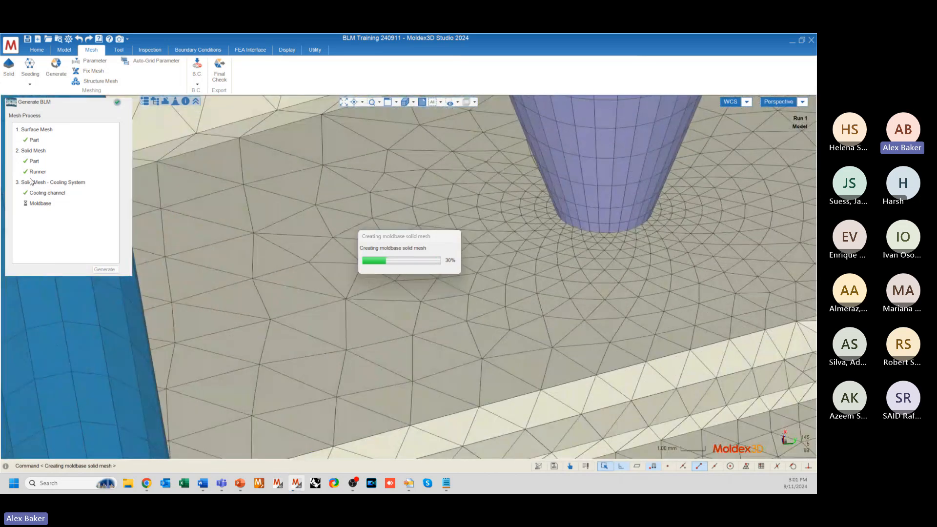
scroll(649, 220, up, 2)
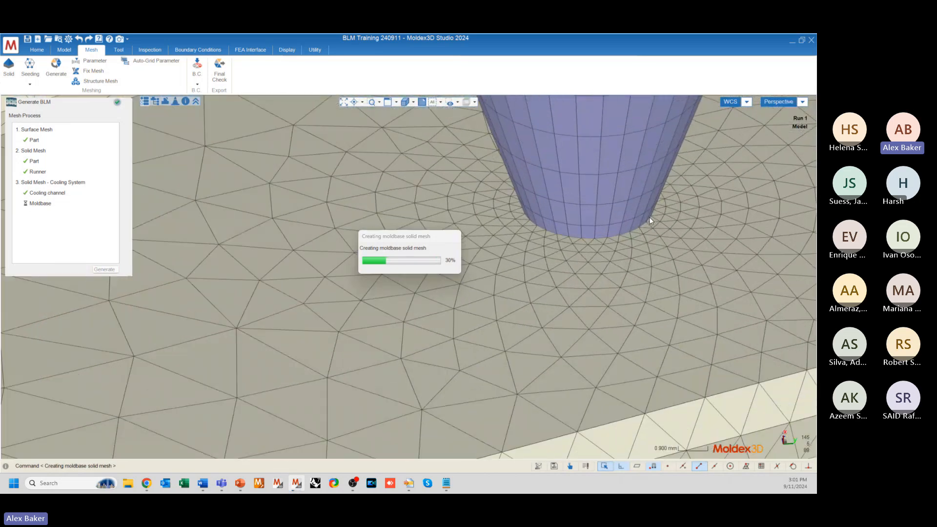
scroll(584, 136, down, 4)
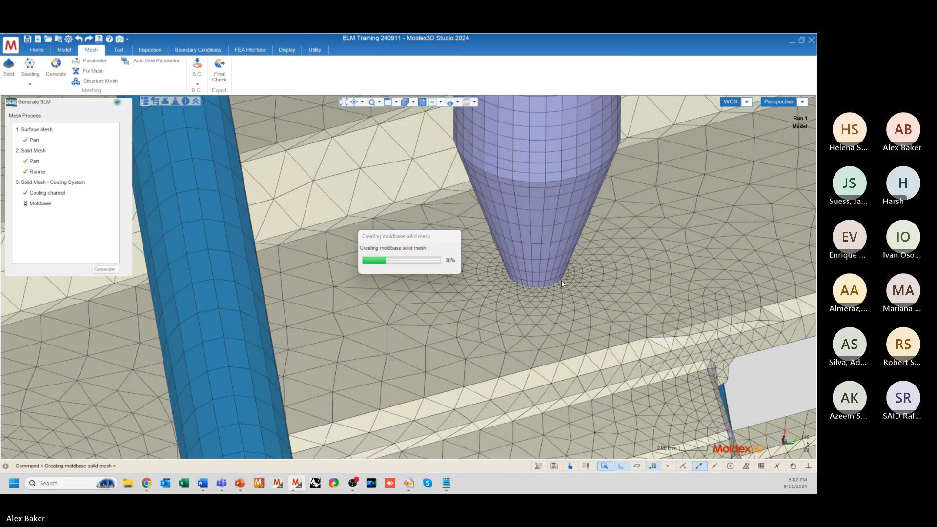
scroll(560, 291, down, 5)
middle_drag(548, 347, 562, 159)
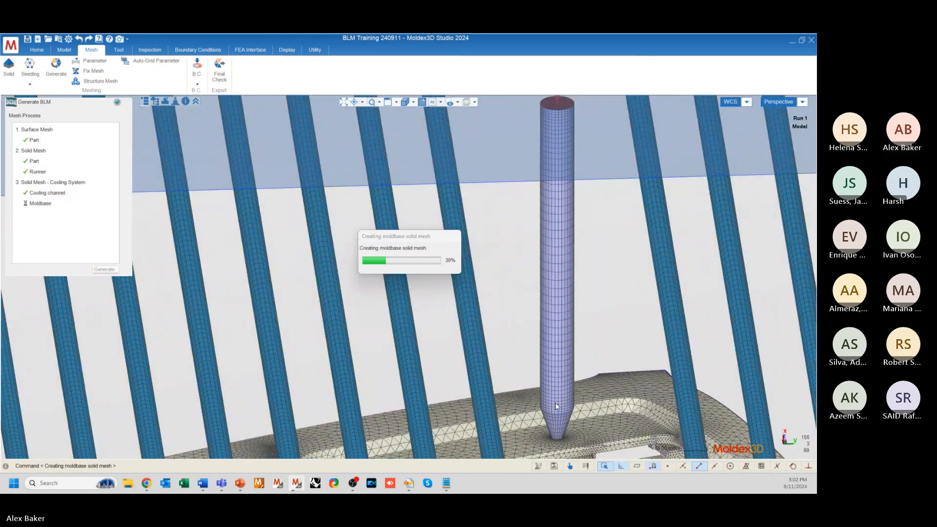
- Inspect the cooling channels' solid mesh along their length and on their end faces
scroll(567, 245, down, 5)
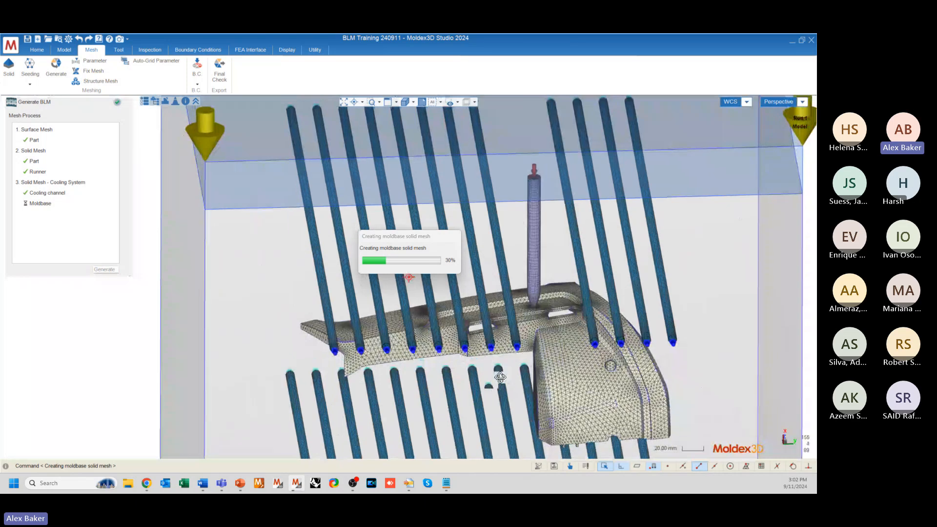
scroll(411, 324, up, 10)
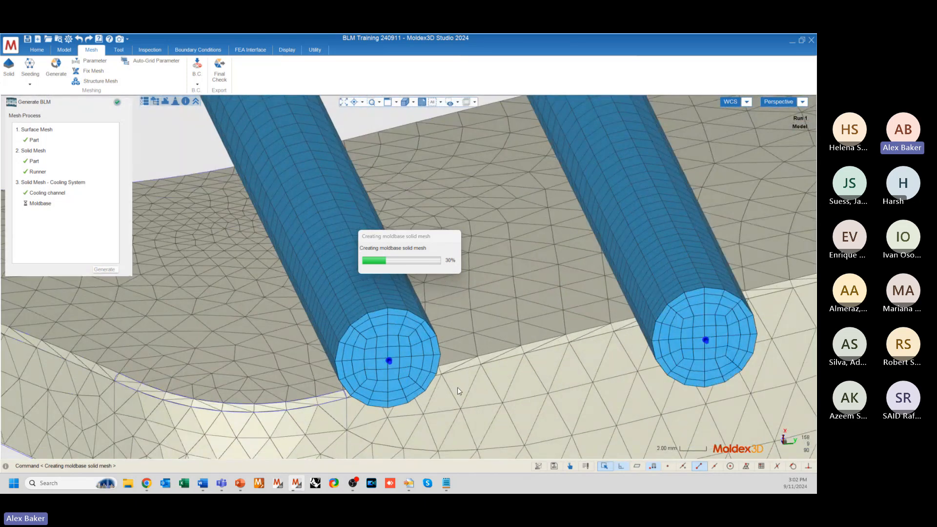
scroll(459, 390, down, 7)
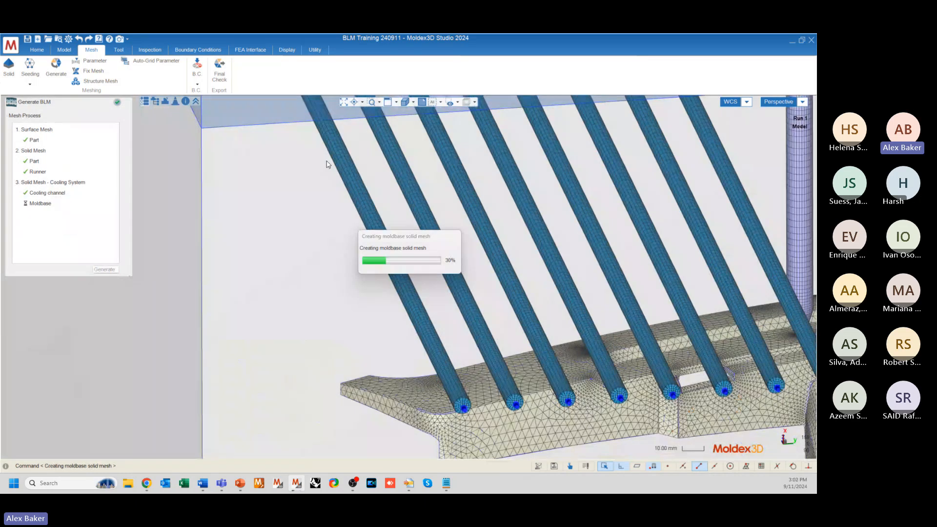
scroll(338, 324, down, 5)
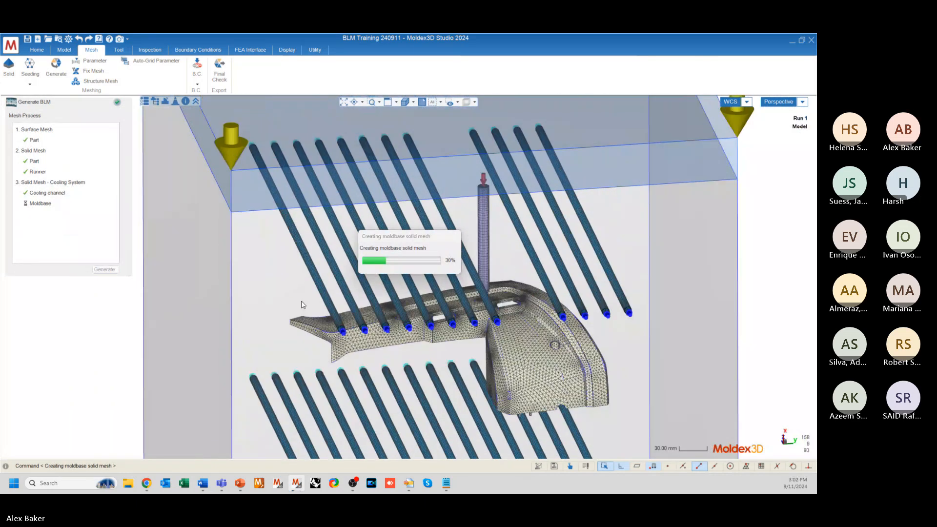
middle_drag(303, 306, 504, 339)
scroll(513, 352, up, 10)
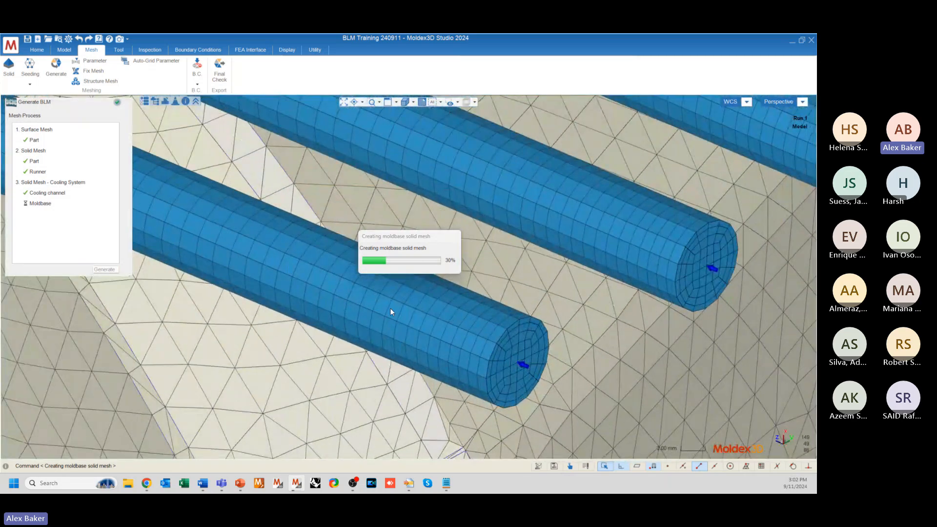
scroll(509, 332, down, 10)
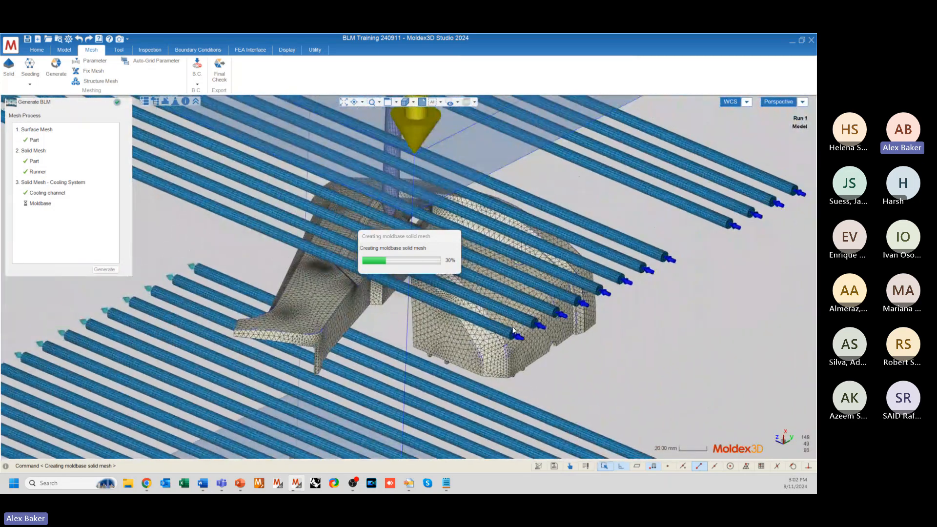
scroll(513, 331, down, 3)
scroll(512, 332, up, 8)
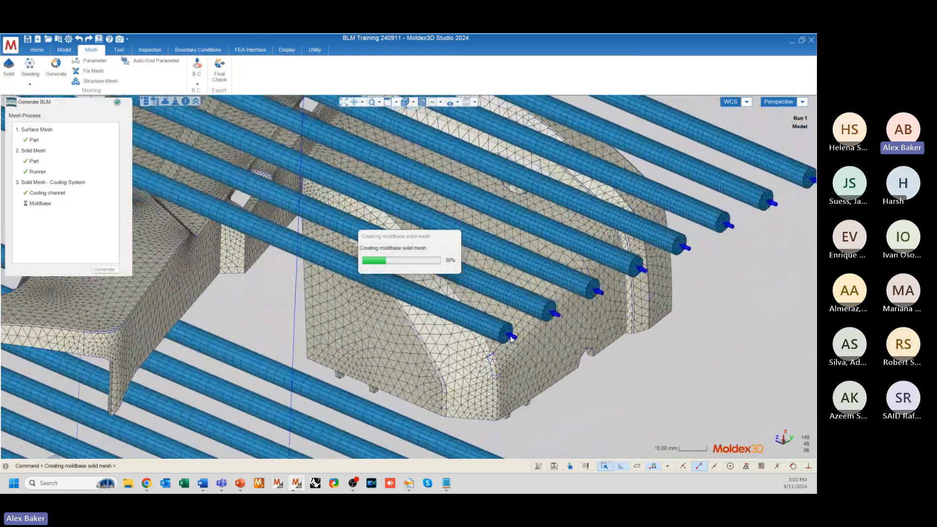
scroll(510, 336, up, 6)
scroll(504, 333, down, 7)
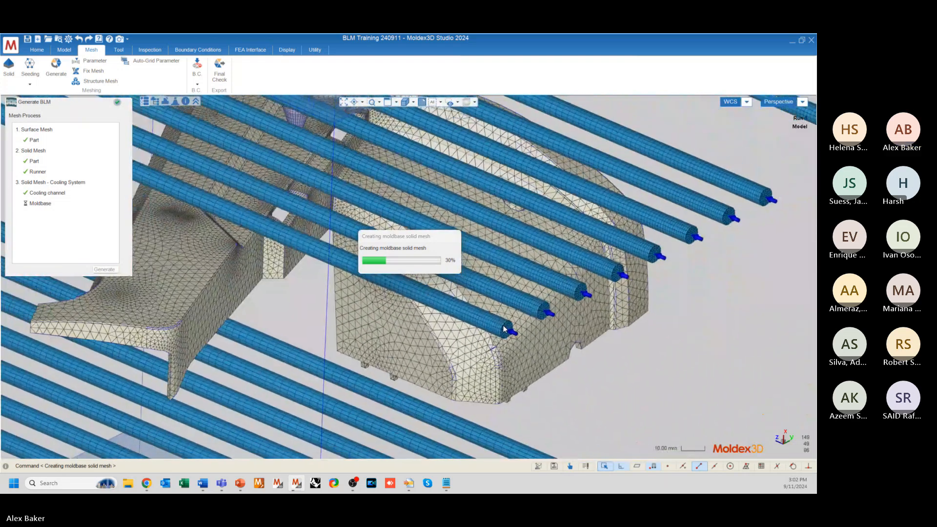
scroll(504, 330, down, 10)
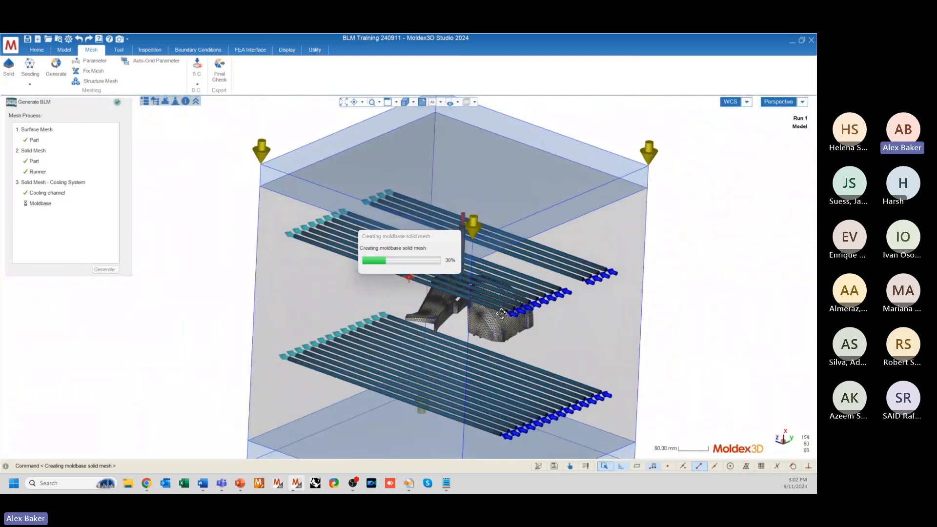
- Move the meshing progress window clear of the model and review the moldbase layout and the part inside it
middle_drag(502, 312, 390, 256)
drag(412, 232, 235, 200)
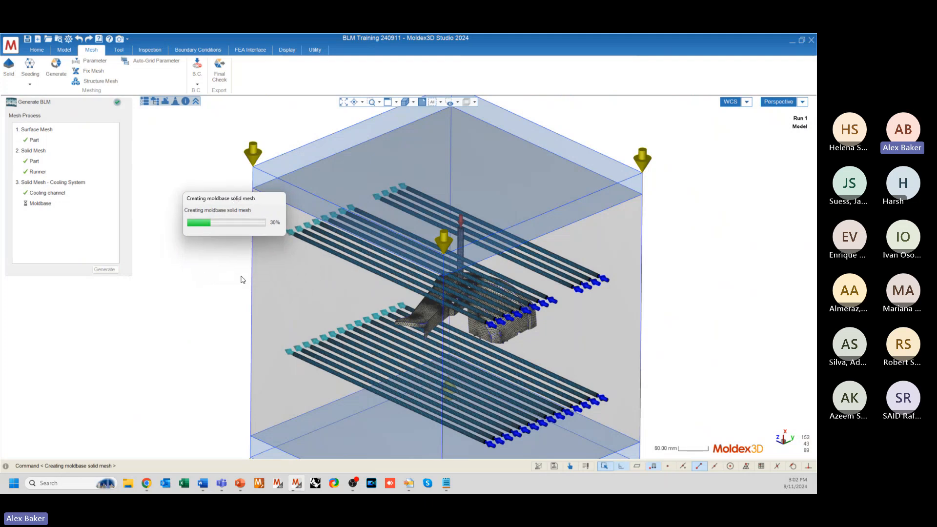
mouse_move(241, 280)
middle_down()
mouse_move(352, 314)
mouse_move(361, 291)
mouse_move(389, 312)
middle_up()
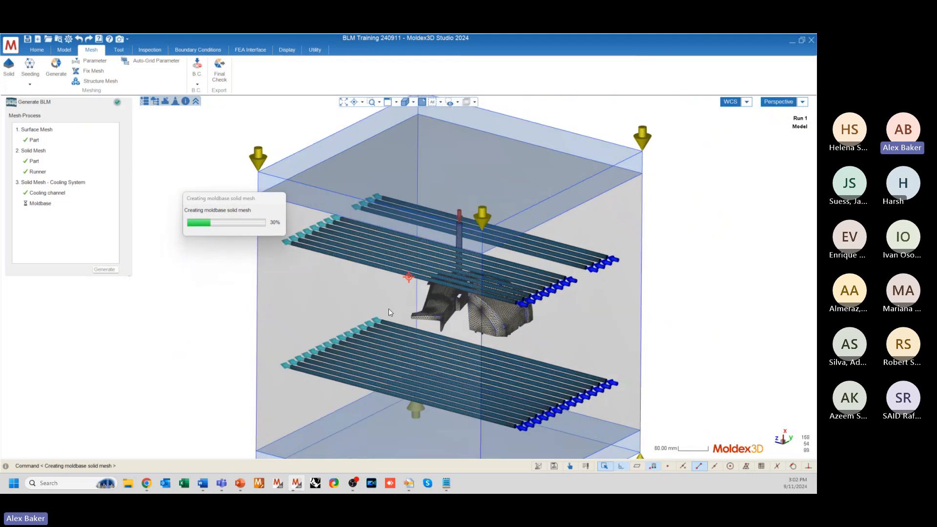
middle_drag(408, 371, 456, 339)
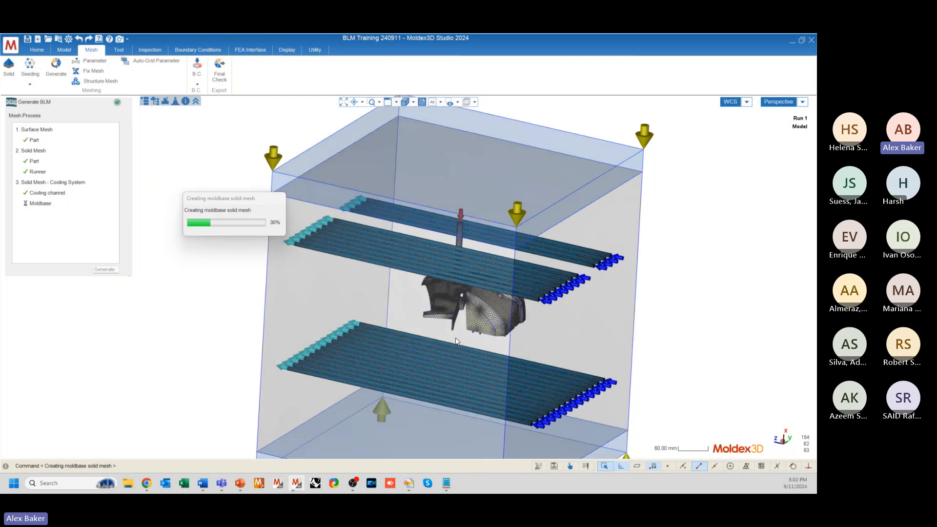
drag(241, 199, 223, 216)
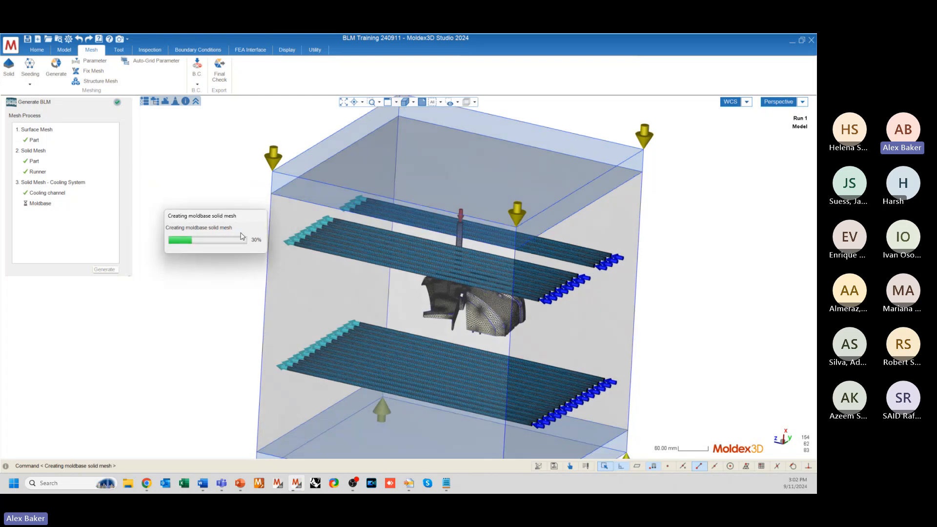
mouse_move(331, 334)
middle_down()
mouse_move(309, 320)
mouse_move(409, 294)
mouse_move(309, 312)
mouse_move(316, 326)
middle_up()
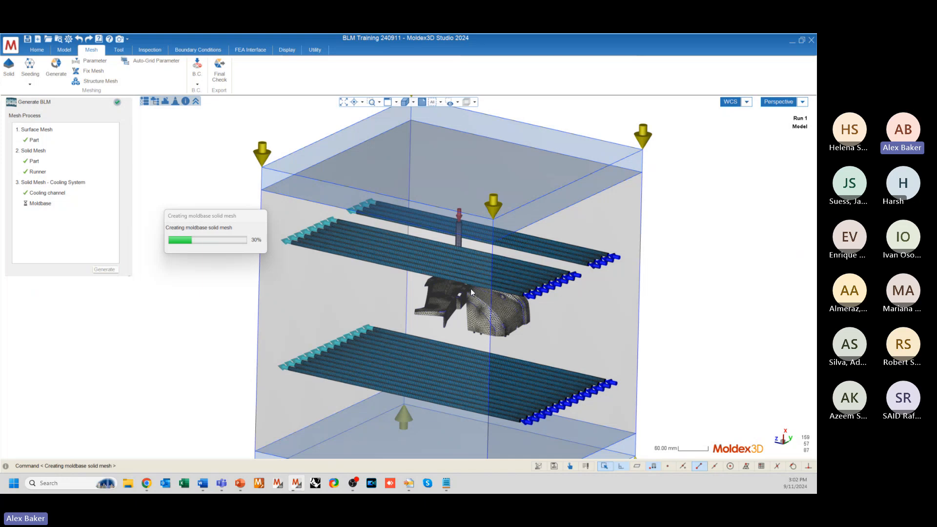
scroll(473, 292, up, 10)
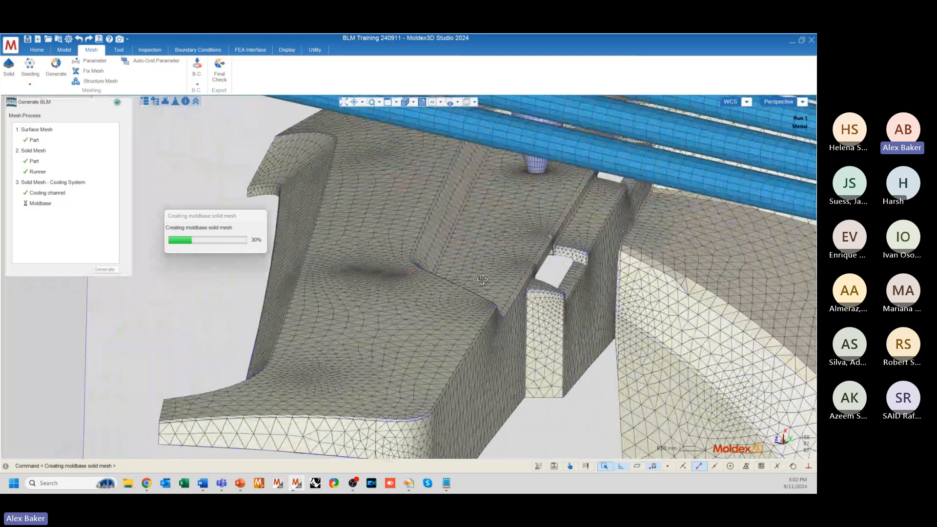
- Review the part's mesh around the sprue and clip openings, and the cooling channel layout inside the moldbase
middle_drag(483, 280, 496, 207)
scroll(454, 297, down, 4)
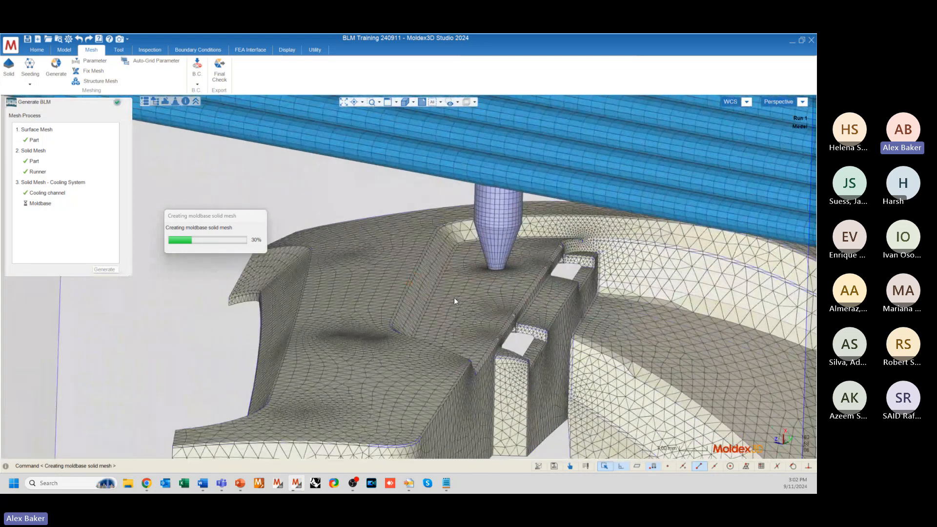
scroll(458, 197, down, 5)
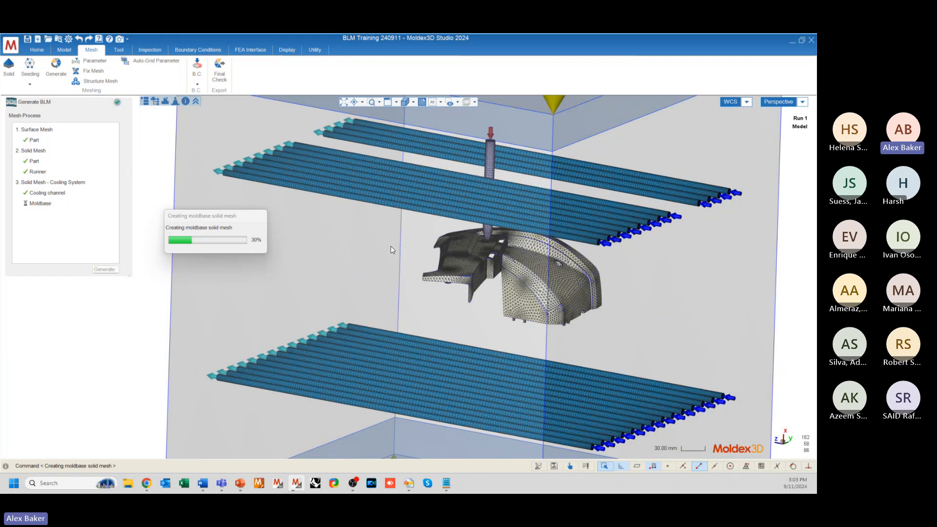
scroll(424, 255, down, 5)
middle_drag(412, 263, 421, 287)
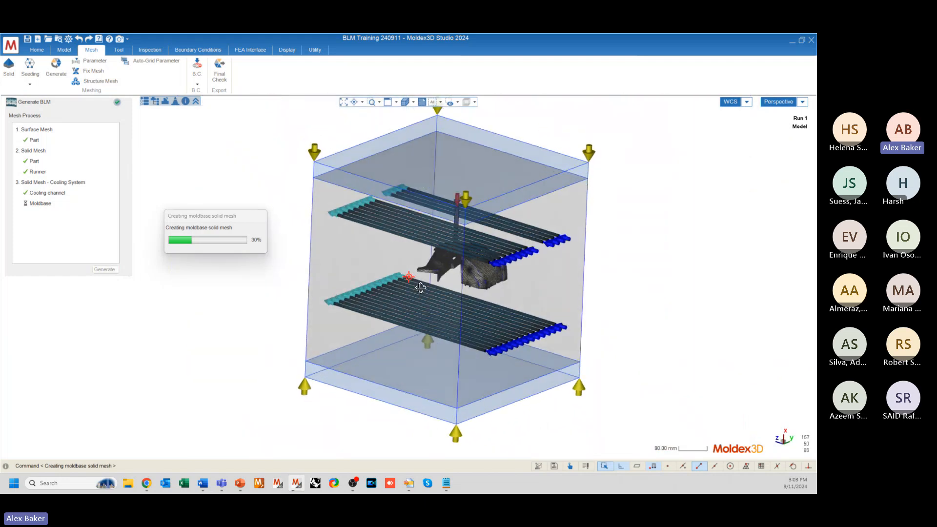
scroll(410, 259, up, 6)
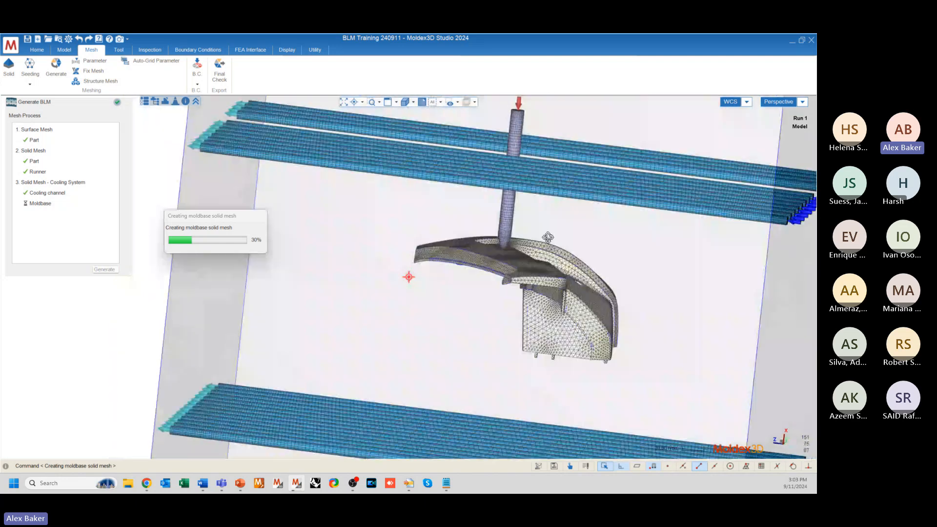
- Inspect the part, sprue and cooling channels from the opposite side, including where the sprue's tapered tip meets the part
middle_drag(549, 237, 439, 239)
scroll(421, 222, down, 5)
mouse_move(417, 274)
middle_down()
mouse_move(521, 234)
mouse_move(628, 242)
mouse_move(625, 274)
mouse_move(648, 265)
middle_up()
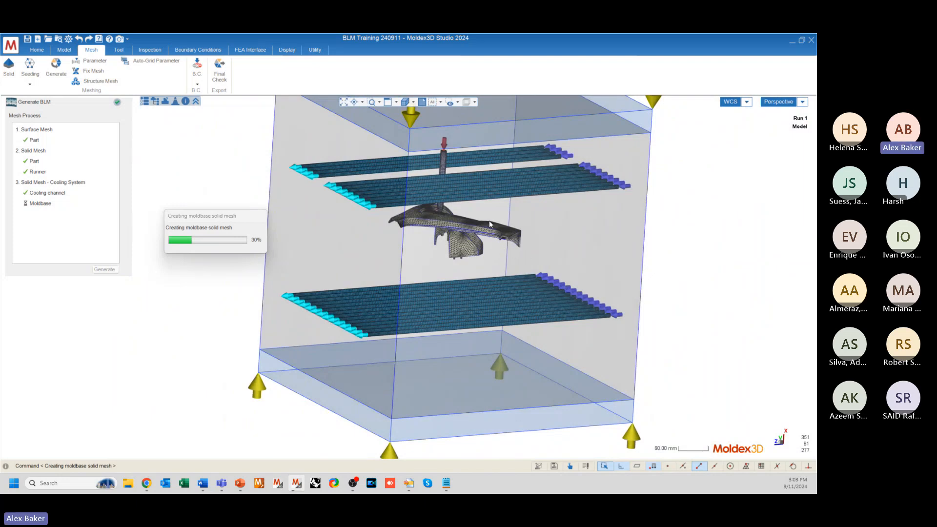
mouse_move(649, 238)
middle_down()
mouse_move(596, 224)
mouse_move(676, 226)
mouse_move(657, 250)
middle_up()
scroll(456, 239, up, 6)
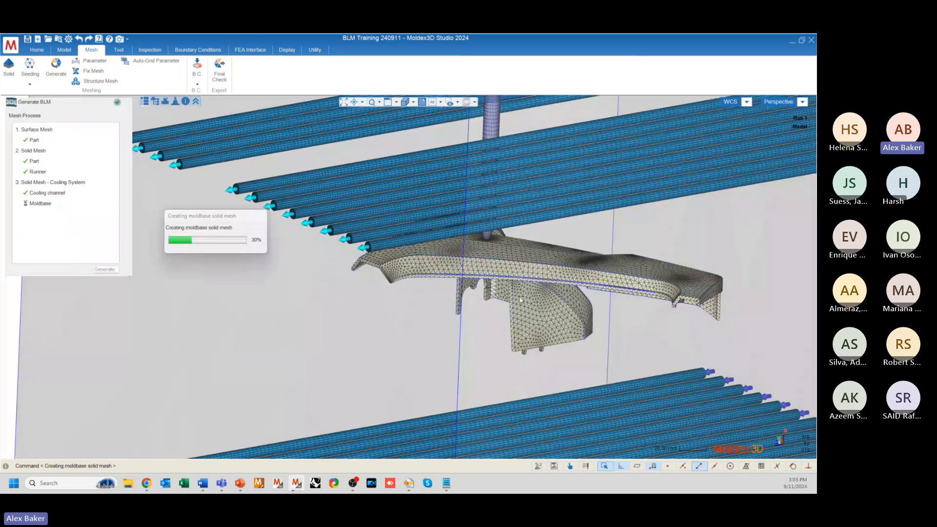
middle_drag(520, 300, 427, 191)
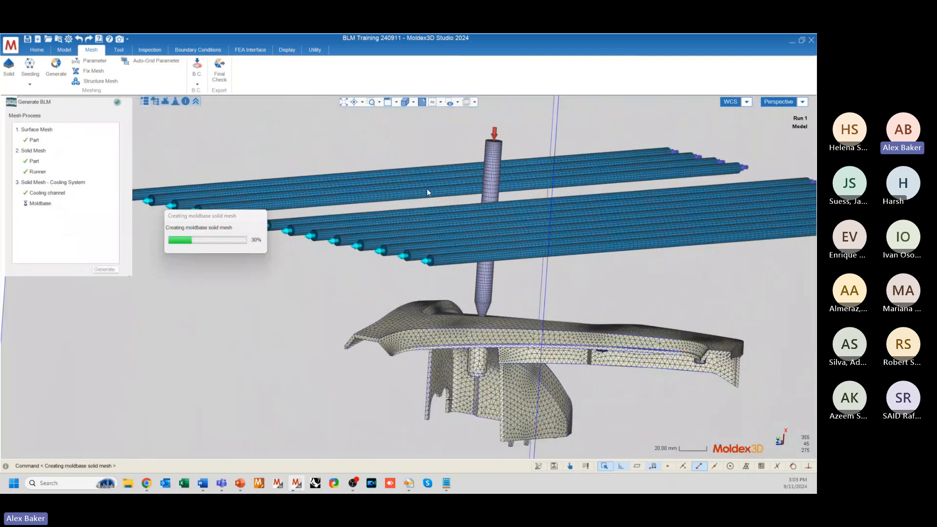
scroll(427, 188, up, 10)
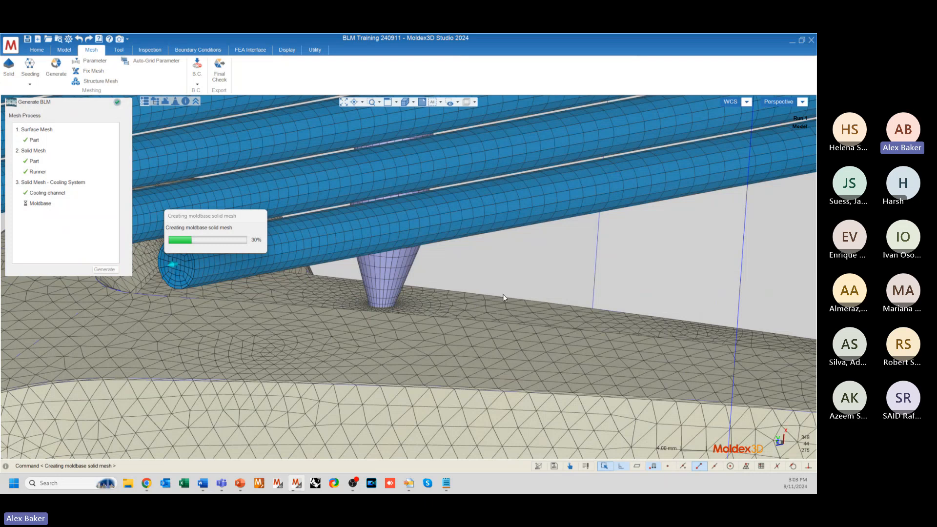
scroll(503, 294, down, 10)
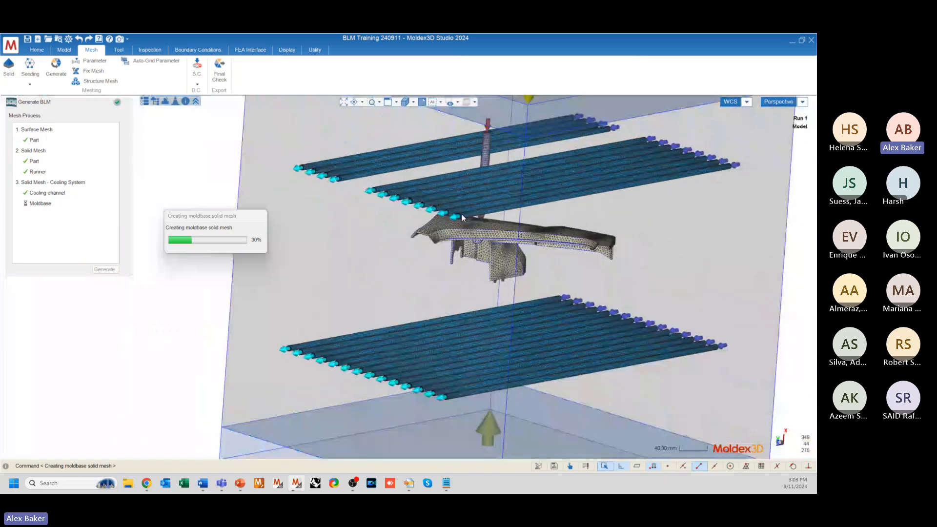
- Review the complete moldbase with its upper and lower cooling channel layers during the moldbase solid meshing
scroll(462, 214, down, 8)
middle_drag(491, 236, 527, 143)
middle_drag(458, 196, 459, 184)
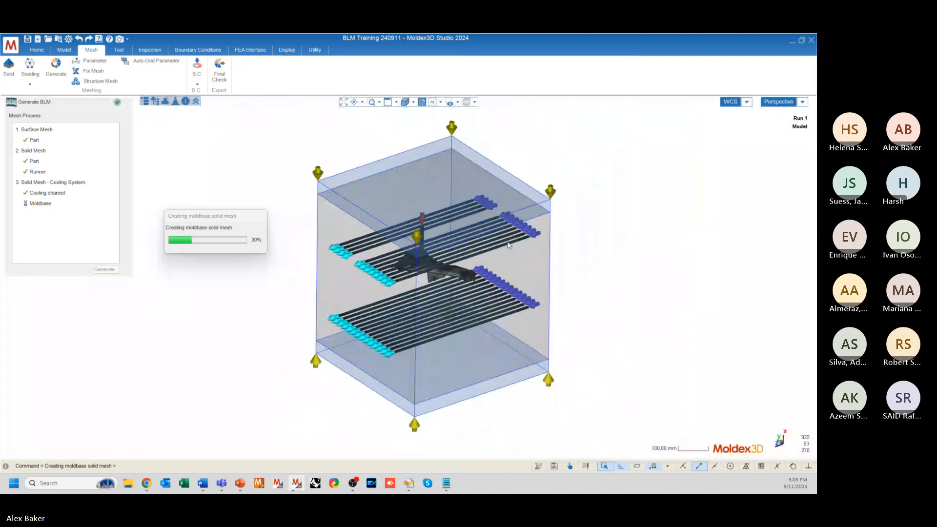
scroll(440, 344, up, 3)
middle_drag(397, 343, 399, 312)
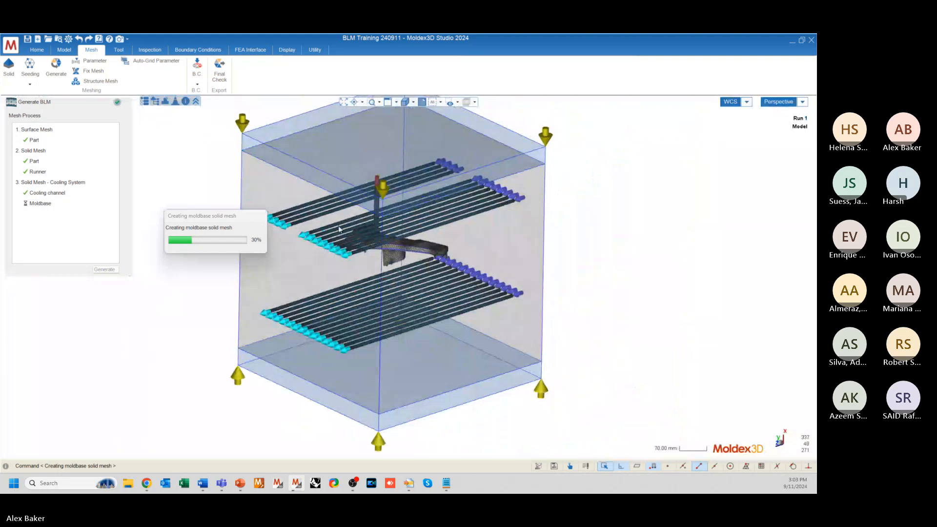
mouse_move(338, 226)
middle_down()
mouse_move(352, 215)
mouse_move(339, 226)
middle_up()
mouse_move(426, 291)
middle_down()
mouse_move(428, 259)
mouse_move(410, 276)
mouse_move(308, 310)
mouse_move(352, 296)
mouse_move(330, 324)
mouse_move(450, 271)
mouse_move(388, 295)
mouse_move(371, 314)
mouse_move(376, 356)
mouse_move(365, 347)
mouse_move(432, 355)
mouse_move(436, 346)
middle_up()
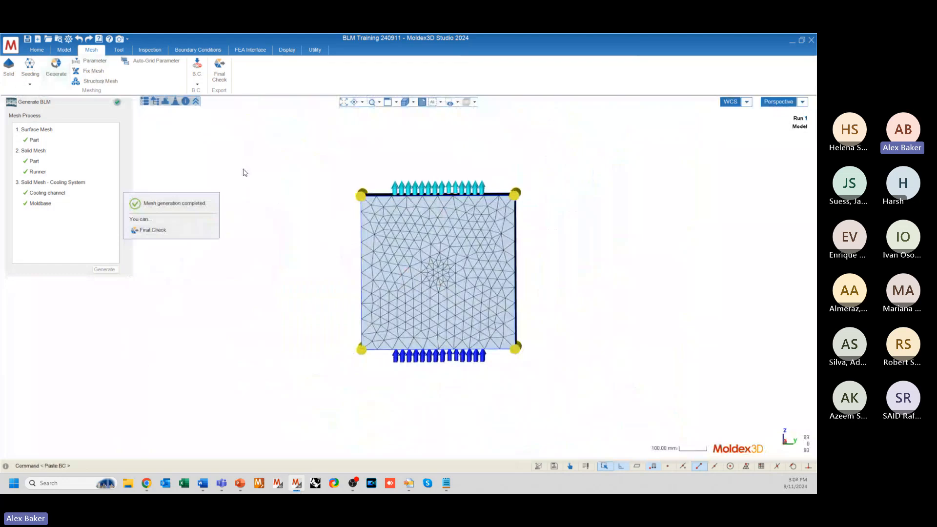
- Cut the finished moldbase solid mesh open across its middle with the Chisel tool to expose the interior elements
middle_drag(435, 275, 431, 269)
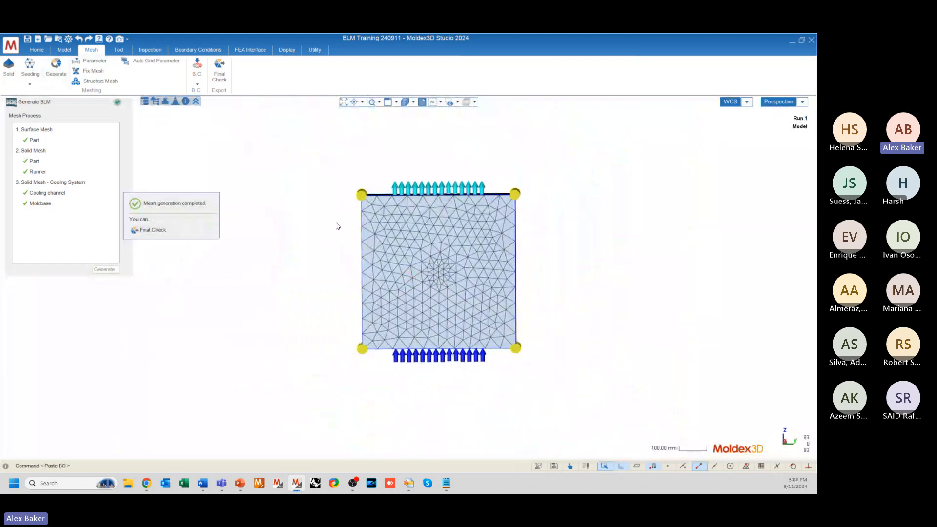
middle_drag(519, 362, 467, 322)
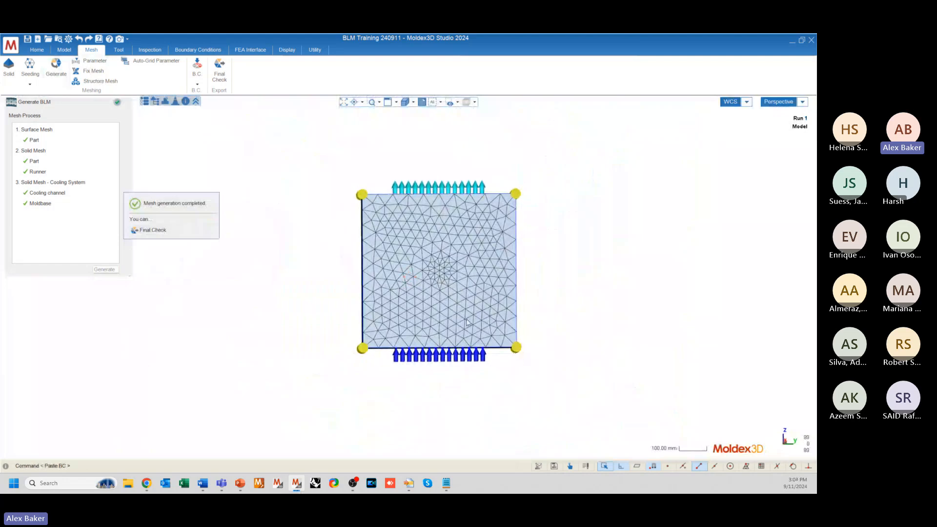
click(119, 51)
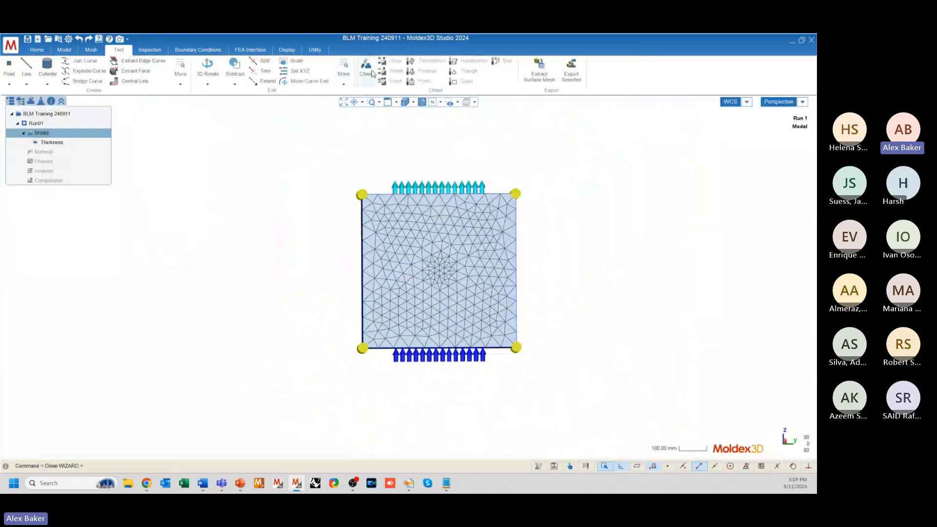
click(368, 74)
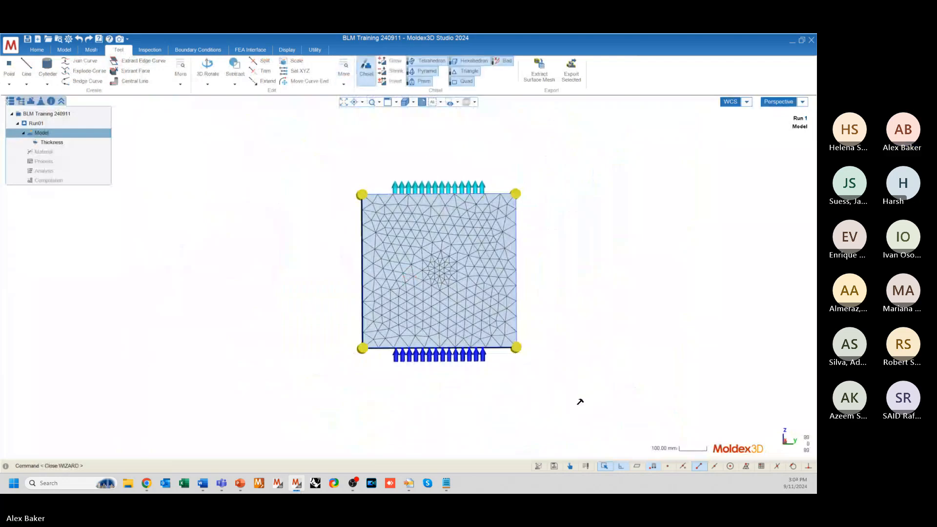
drag(578, 403, 329, 267)
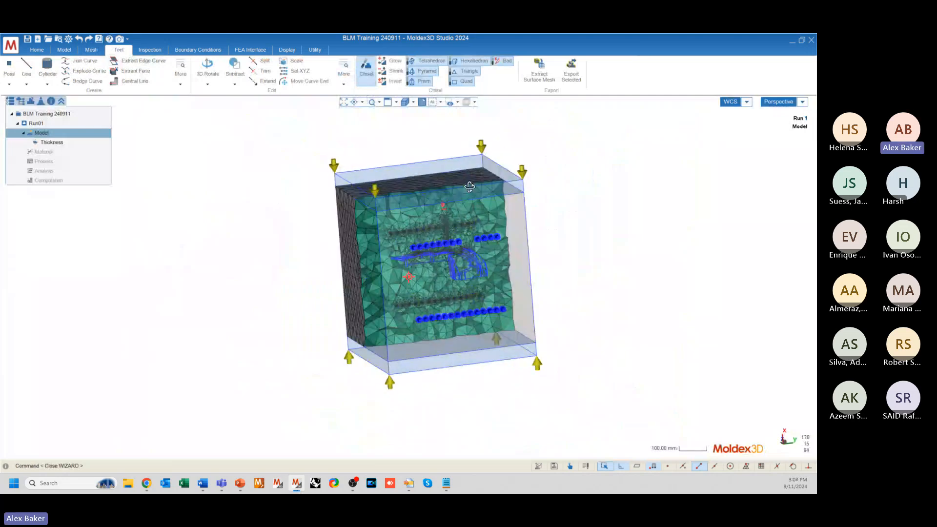
- Examine the sectioned moldbase mesh around the upper cooling channels, the sprue and the part
scroll(441, 220, up, 3)
scroll(424, 241, up, 8)
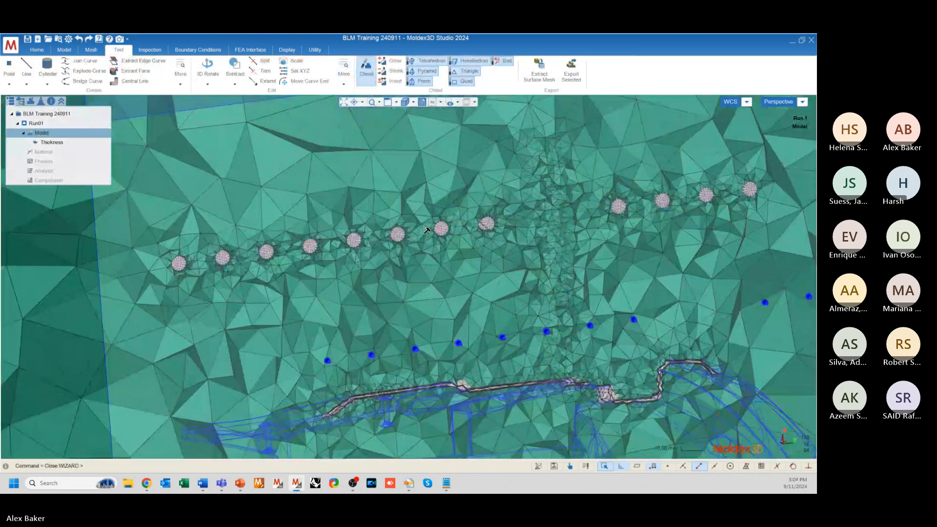
scroll(365, 192, down, 8)
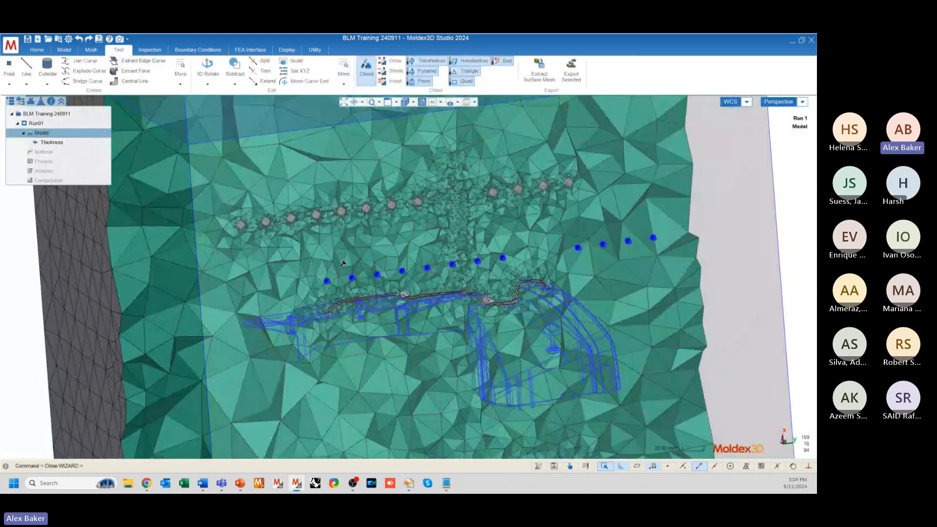
right_drag(366, 209, 250, 252)
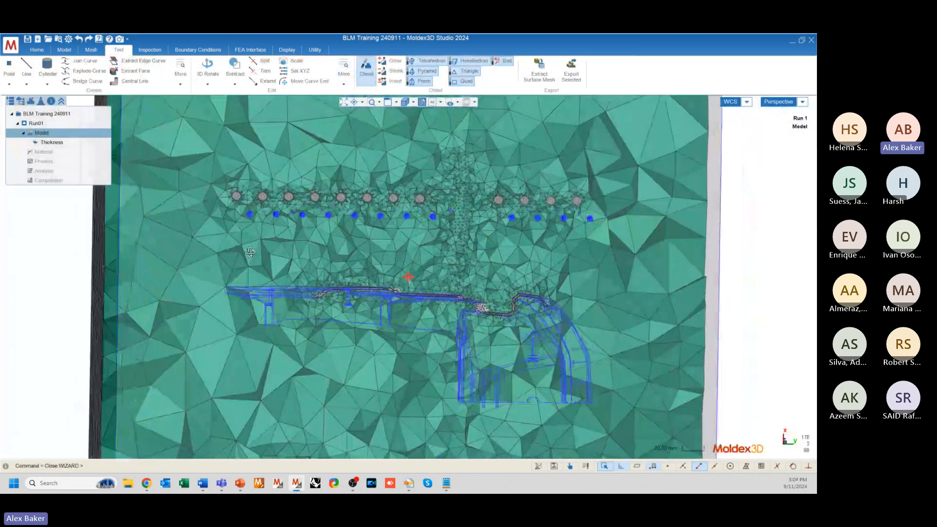
- Inspect the boundary layer elements through the part's sectioned wall and their connection to the surrounding moldbase mesh
scroll(331, 291, up, 10)
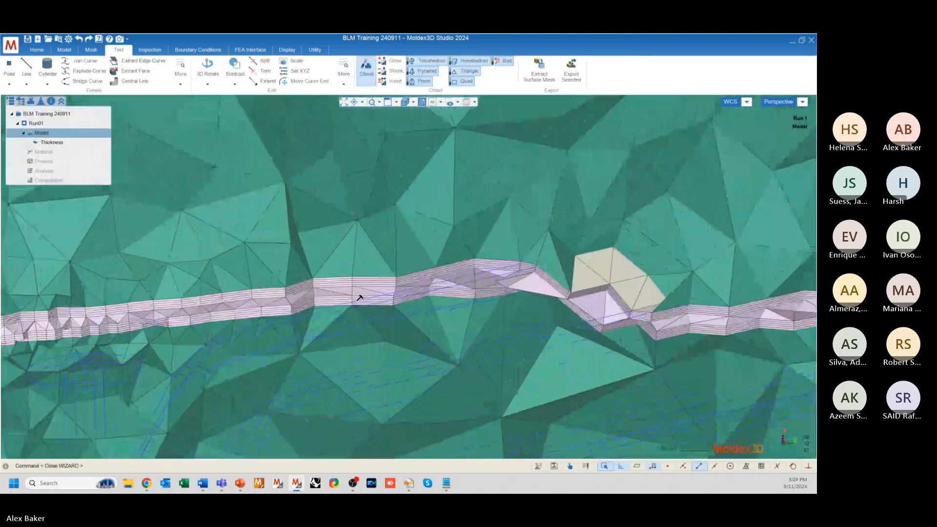
scroll(340, 293, up, 2)
scroll(383, 151, down, 10)
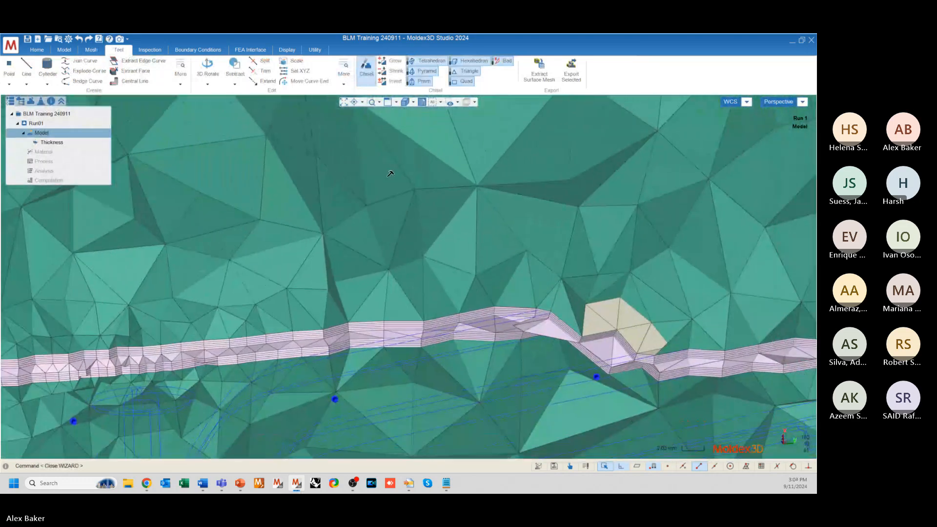
scroll(357, 249, up, 8)
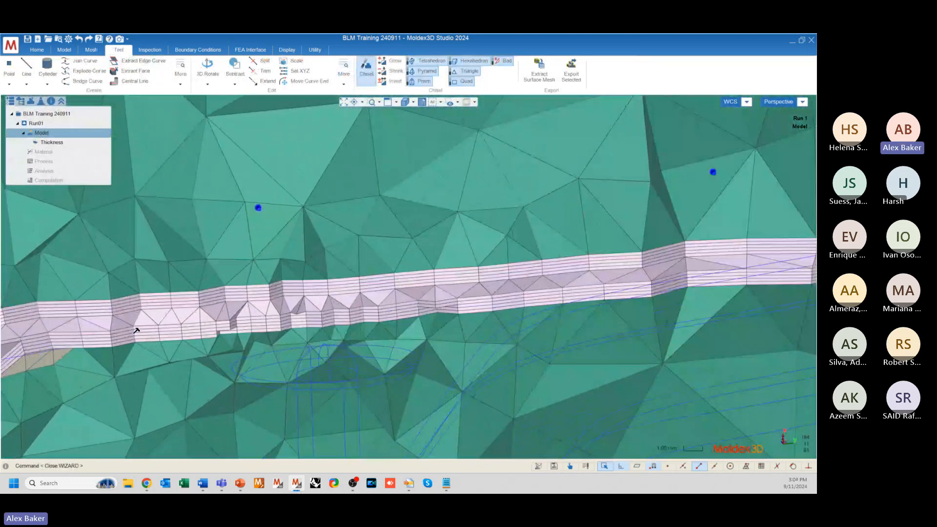
scroll(251, 342, down, 6)
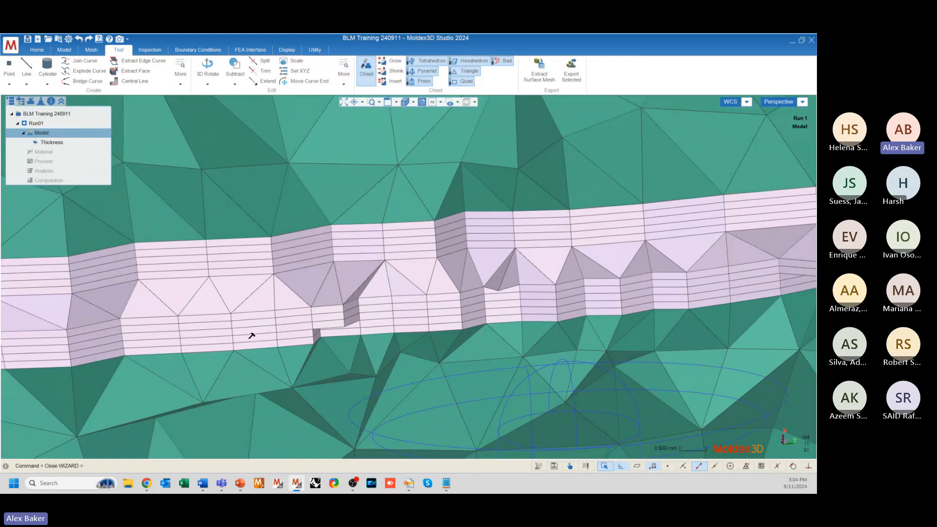
scroll(279, 393, down, 8)
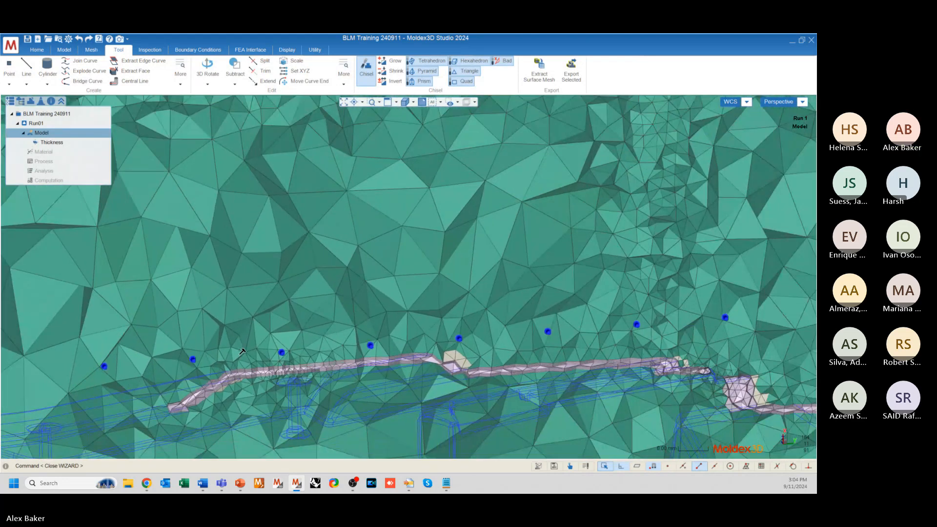
scroll(557, 311, up, 3)
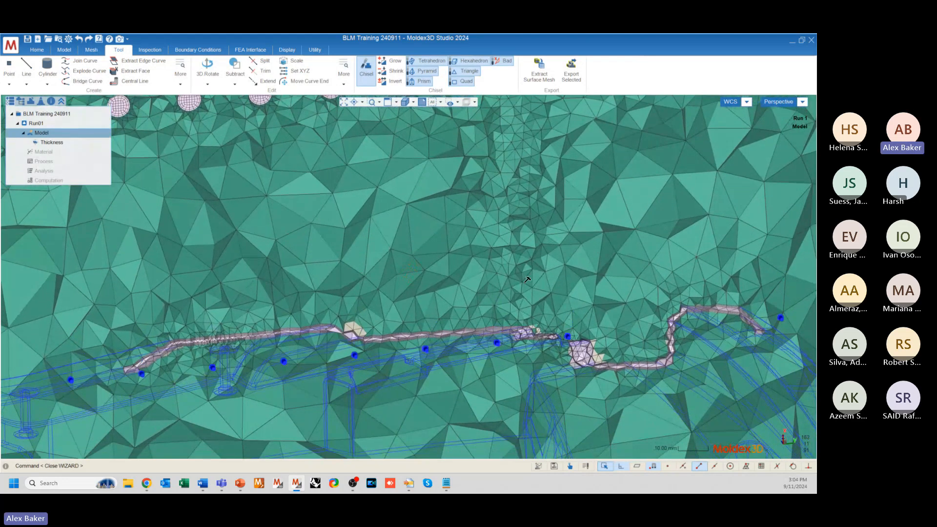
- Inspect the cooling channels' sectioned solid mesh and its transition into the moldbase elements
scroll(545, 295, down, 4)
scroll(346, 205, up, 8)
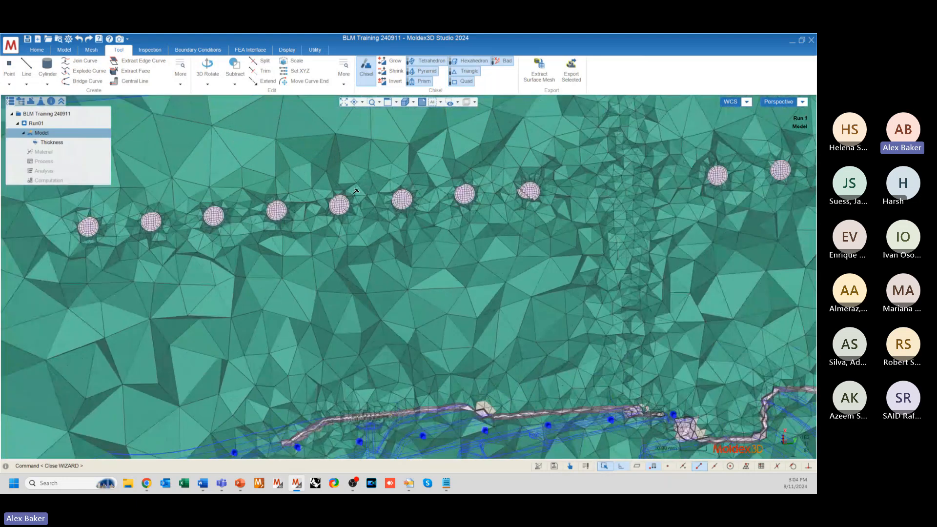
scroll(339, 214, up, 5)
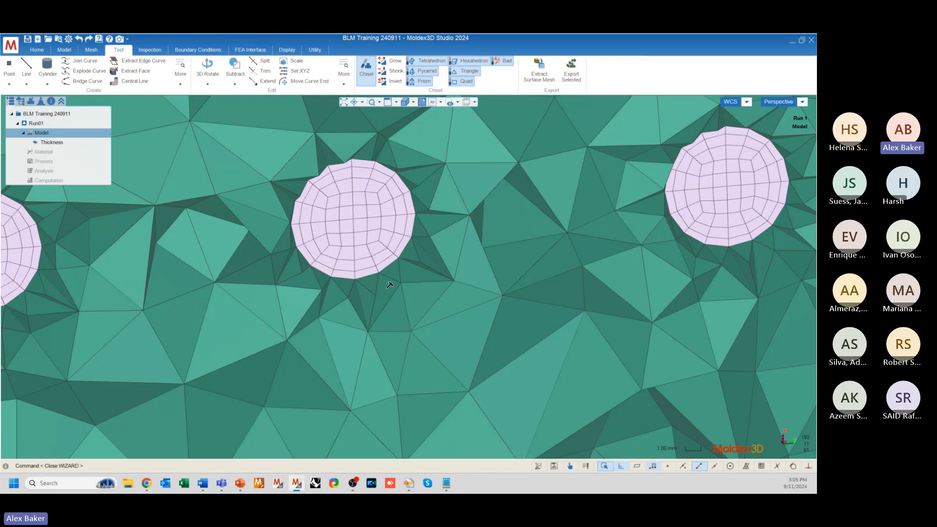
scroll(359, 211, down, 6)
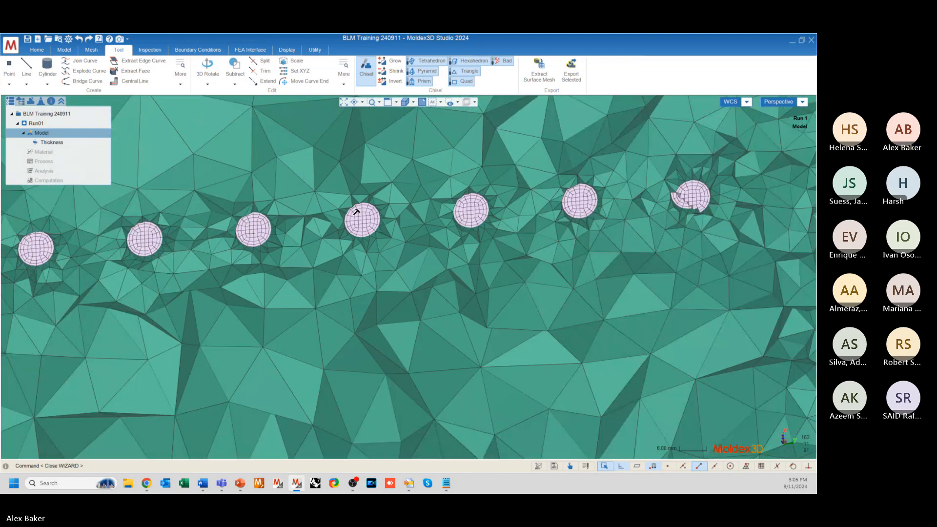
scroll(357, 211, down, 7)
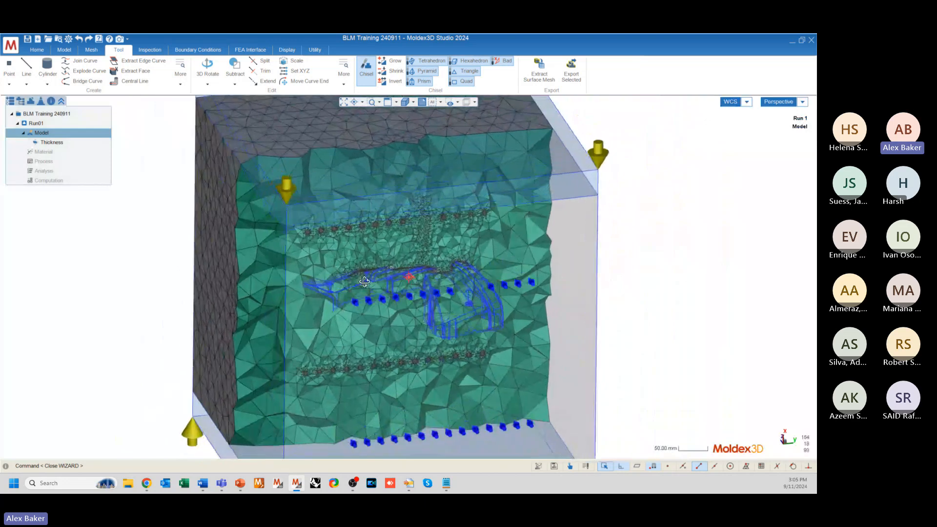
- Review the cut moldbase as a whole, end the Chisel section to restore the full mesh, and return to the meshing commands
middle_drag(365, 281, 414, 302)
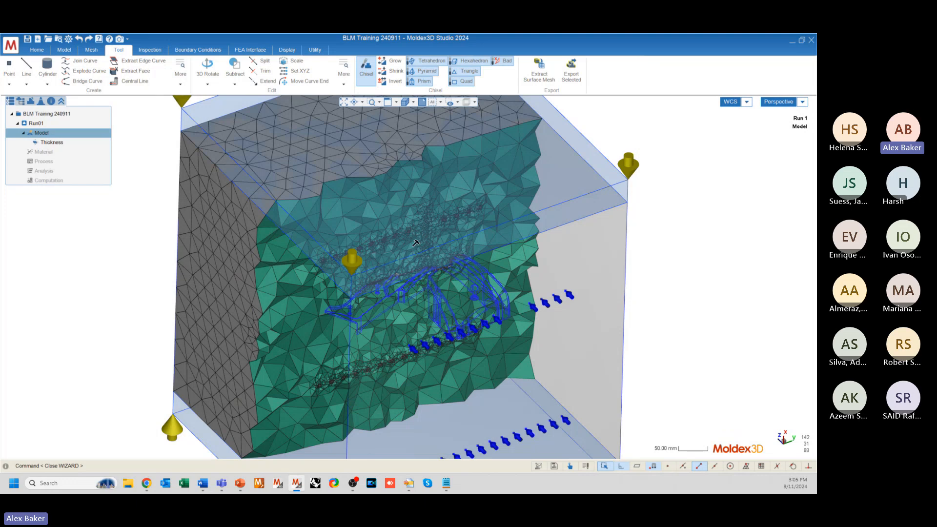
middle_drag(424, 241, 391, 205)
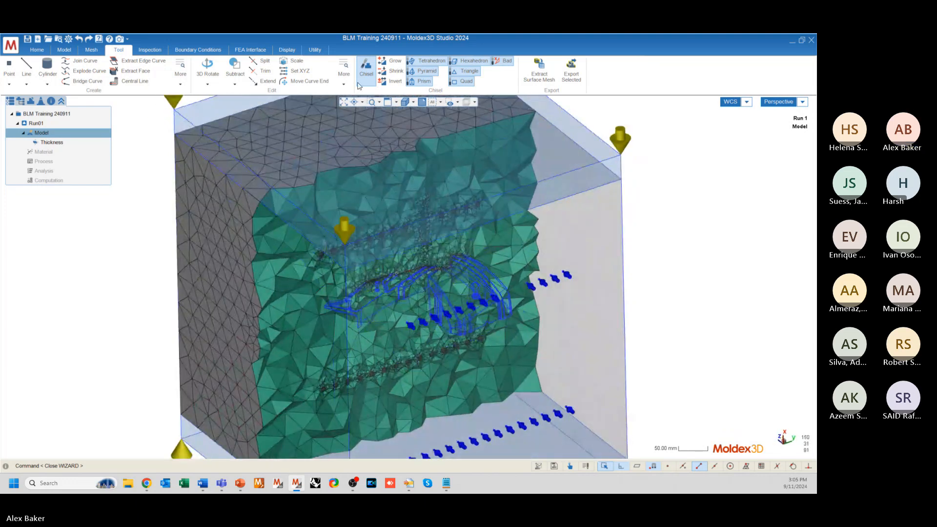
click(366, 67)
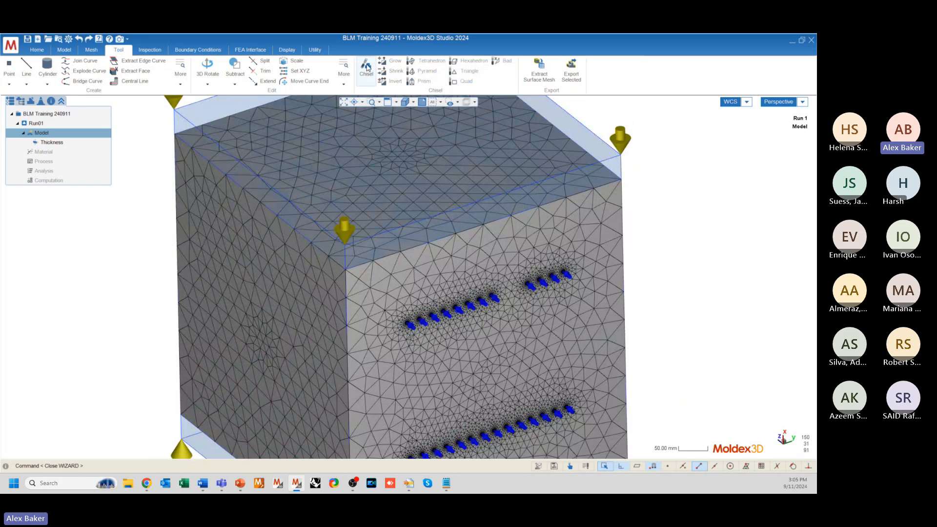
scroll(529, 202, down, 5)
middle_drag(344, 286, 388, 333)
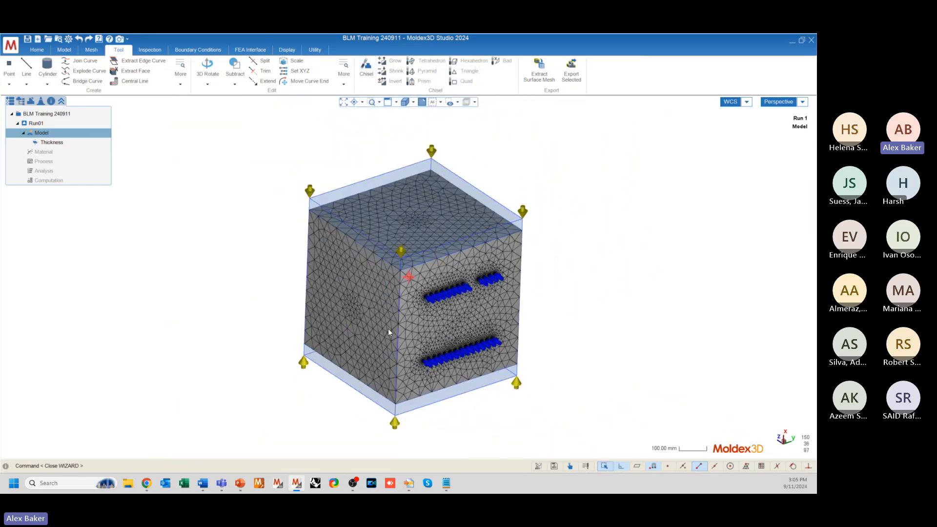
click(93, 51)
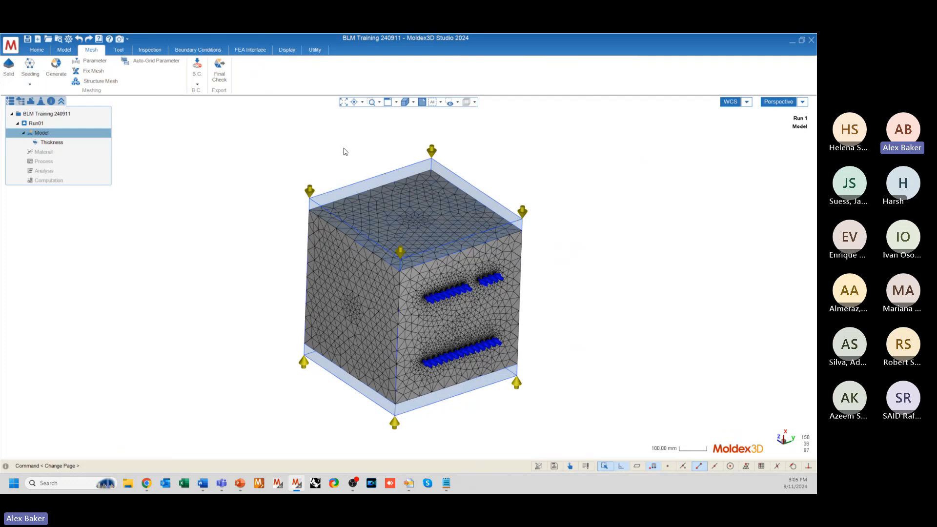
- Run the final check on the solid mesh to export the mesh file for analysis, and accept the check result
click(219, 69)
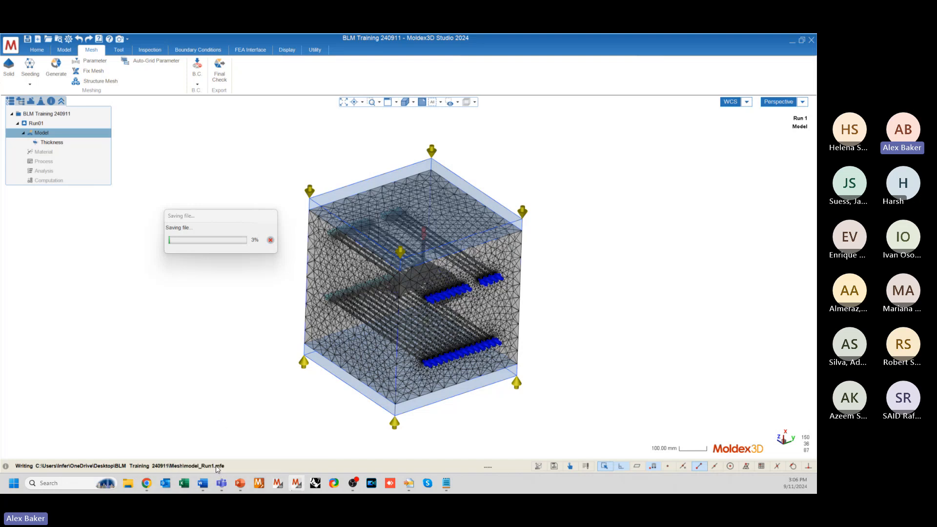
mouse_move(308, 346)
middle_down()
mouse_move(293, 350)
mouse_move(355, 285)
middle_up()
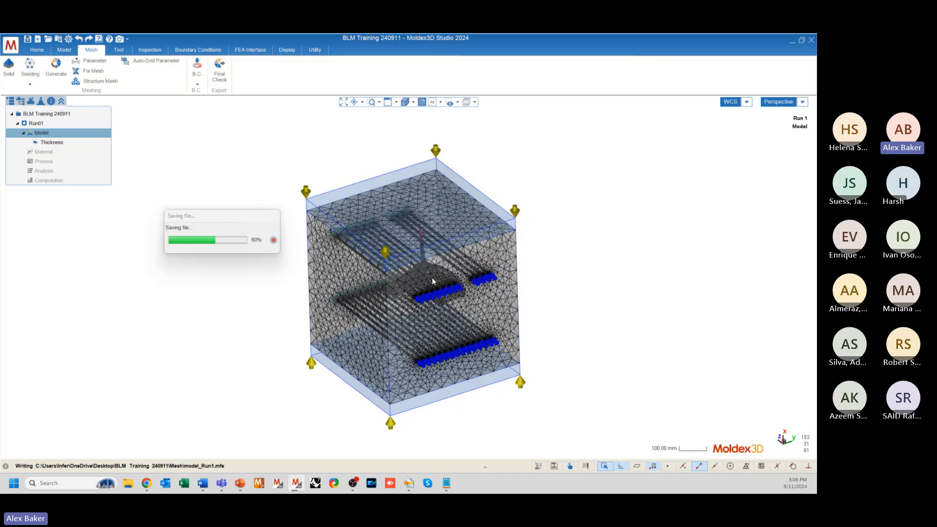
scroll(432, 277, up, 5)
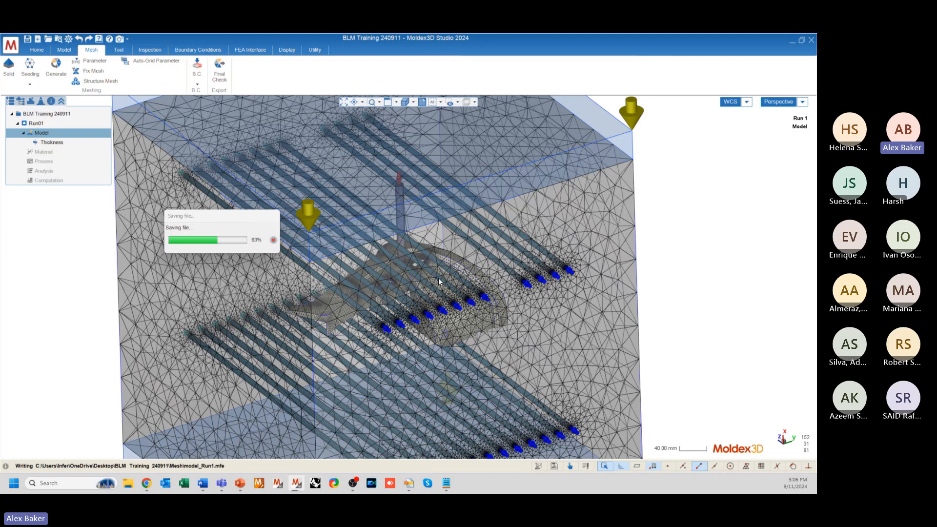
scroll(438, 278, up, 4)
middle_drag(414, 354, 418, 308)
scroll(526, 284, down, 3)
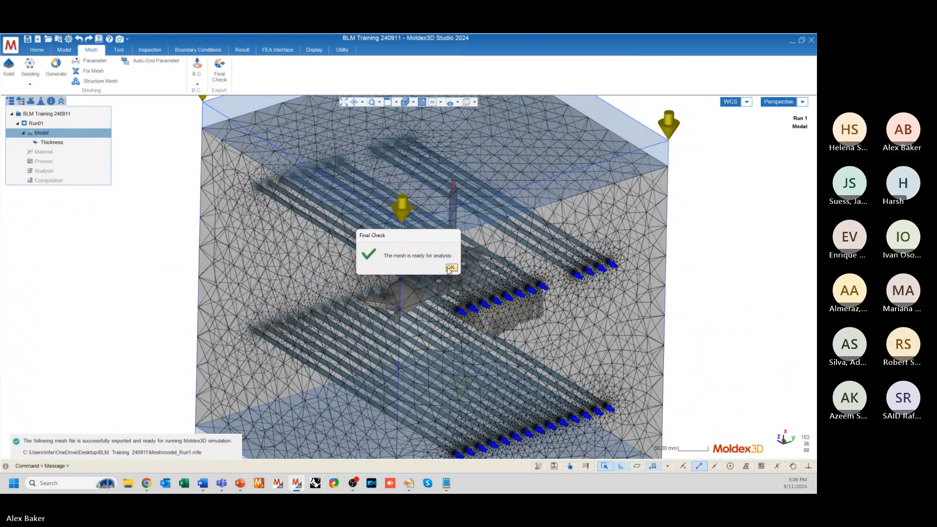
drag(404, 237, 282, 206)
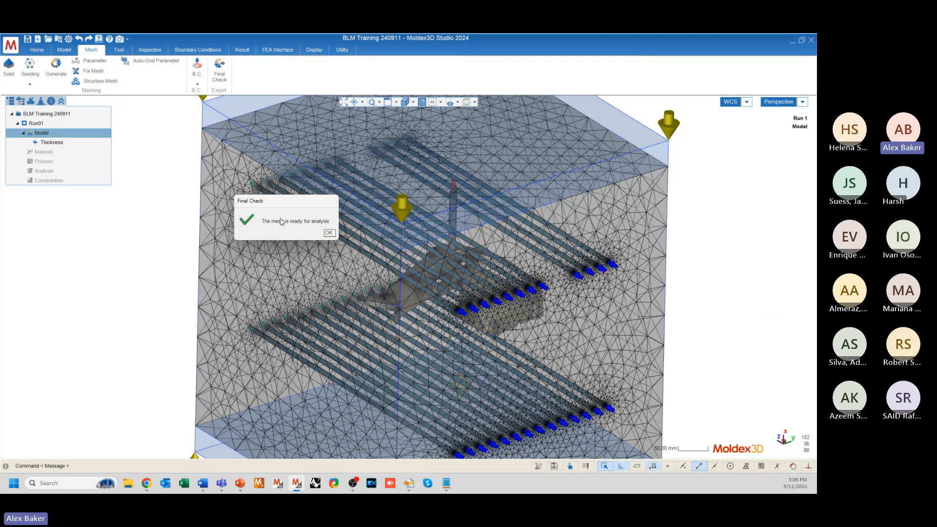
click(329, 233)
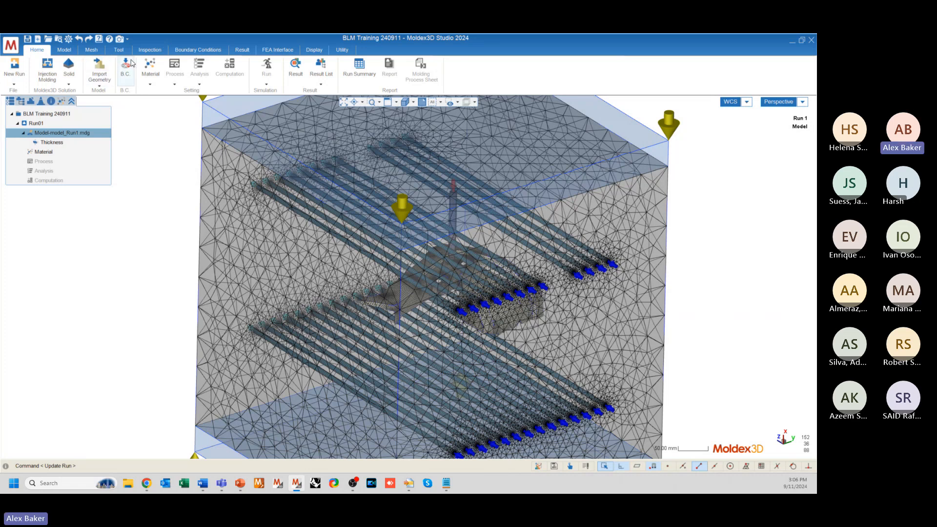
- Review the available boundary condition commands and examine the part, sprue and cooling channels inside the moldbase mesh
click(128, 68)
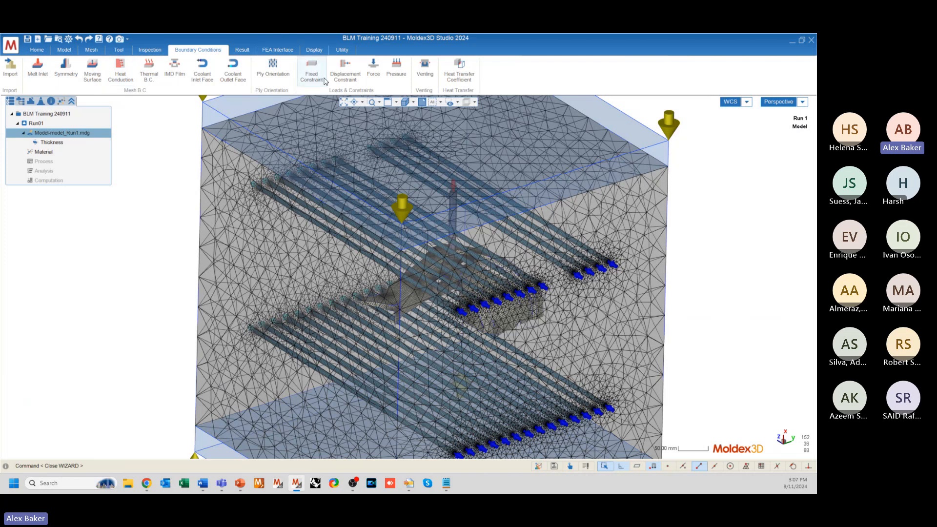
scroll(313, 300, down, 3)
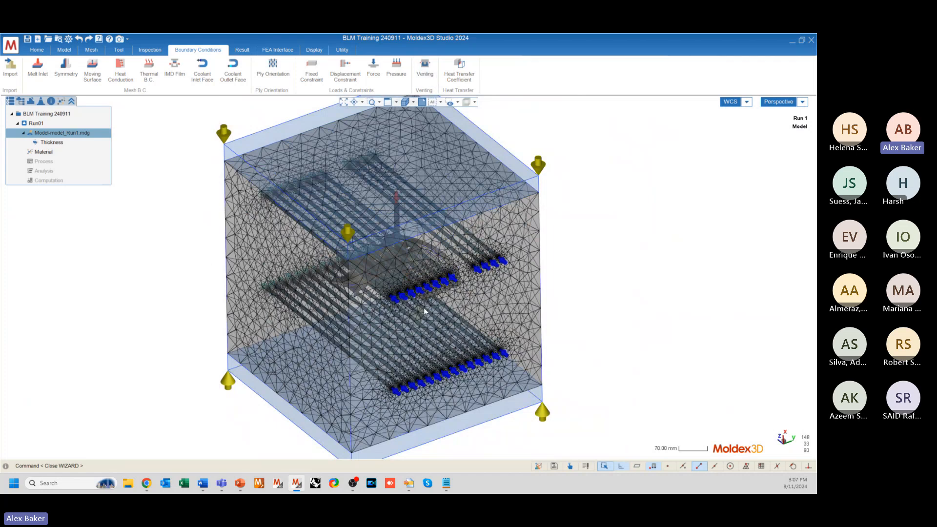
middle_drag(424, 307, 421, 277)
scroll(421, 277, up, 5)
scroll(421, 277, up, 3)
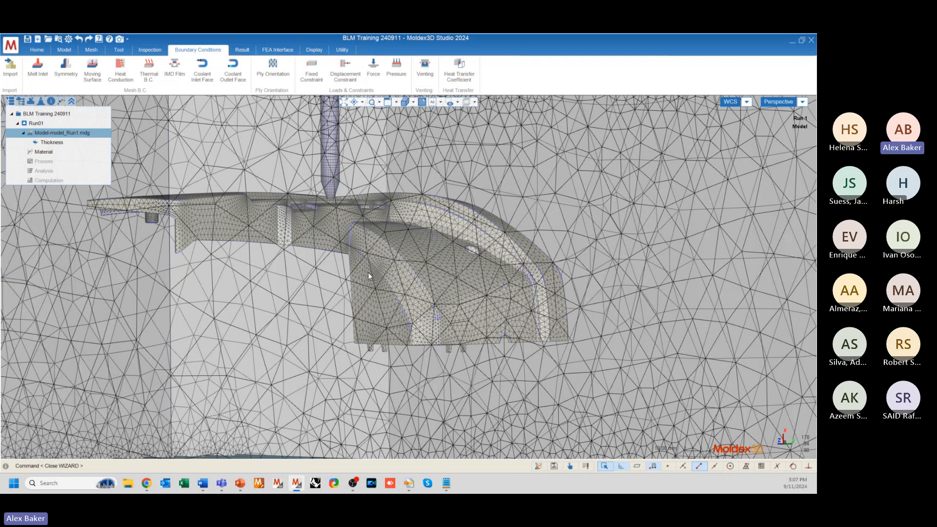
middle_drag(366, 276, 317, 327)
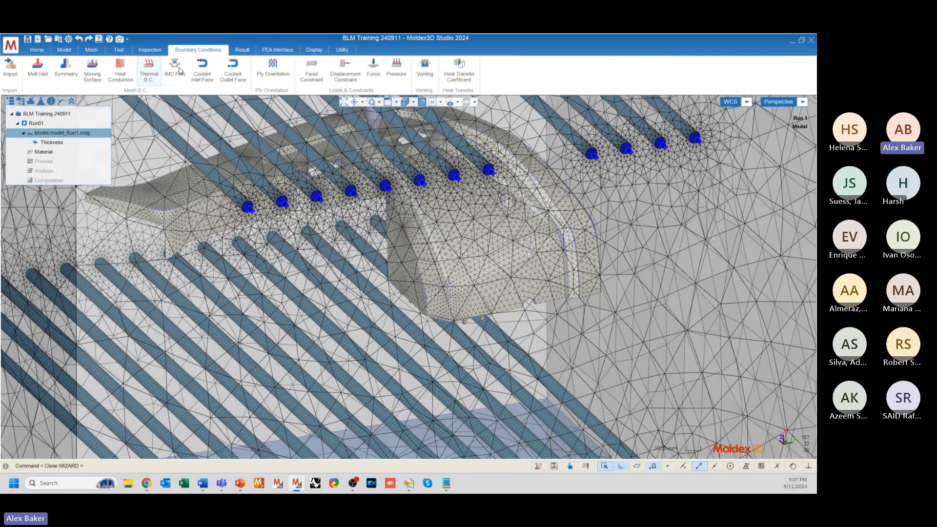
click(37, 50)
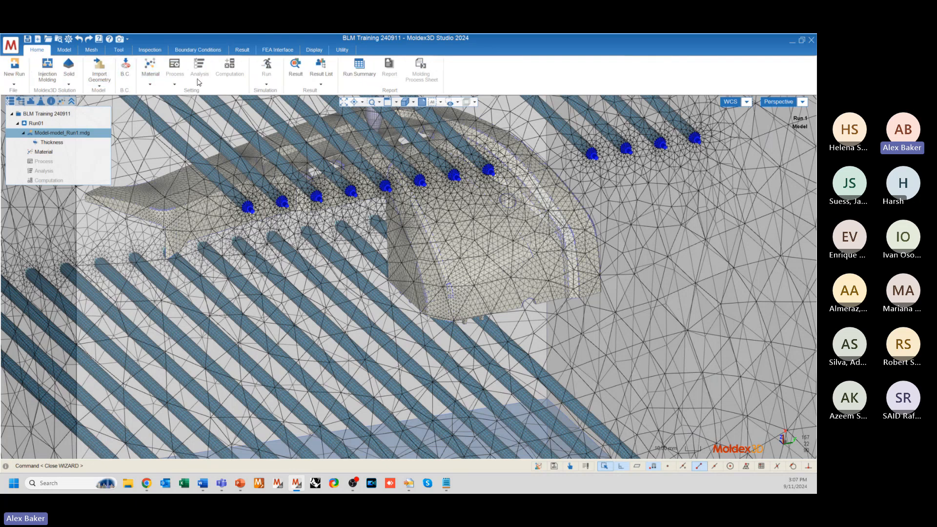
scroll(476, 215, down, 6)
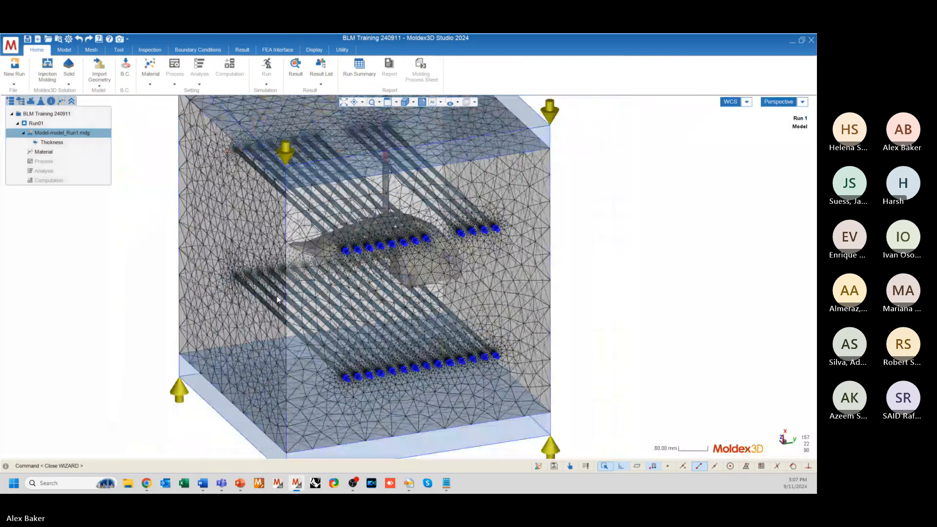
middle_drag(277, 295, 354, 295)
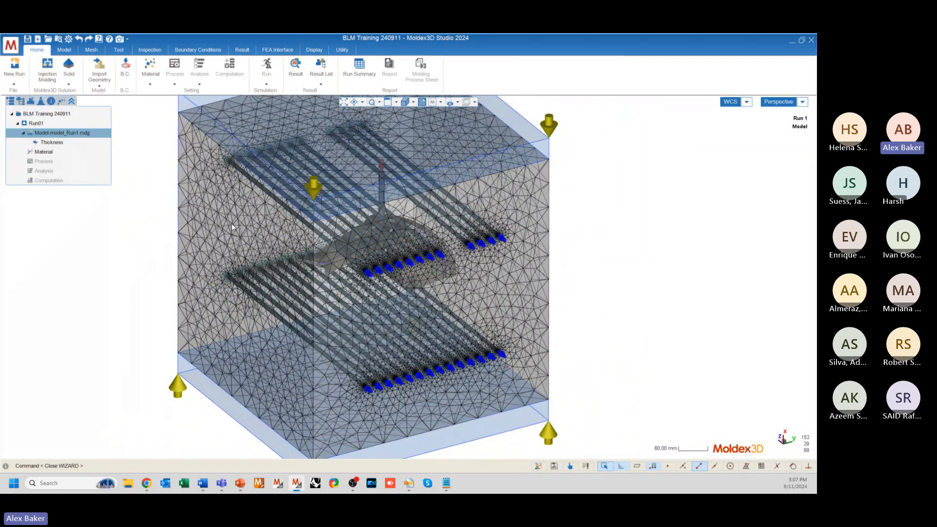
middle_drag(231, 224, 236, 204)
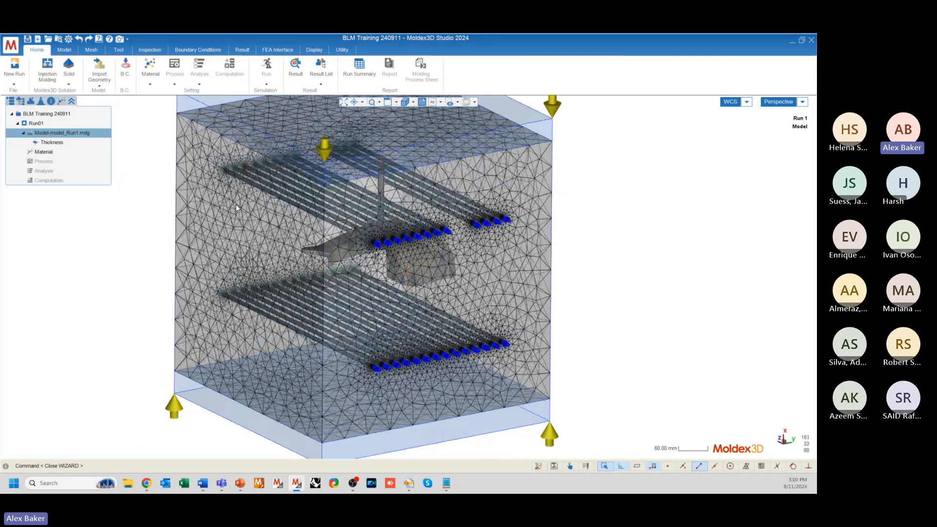
scroll(441, 167, up, 5)
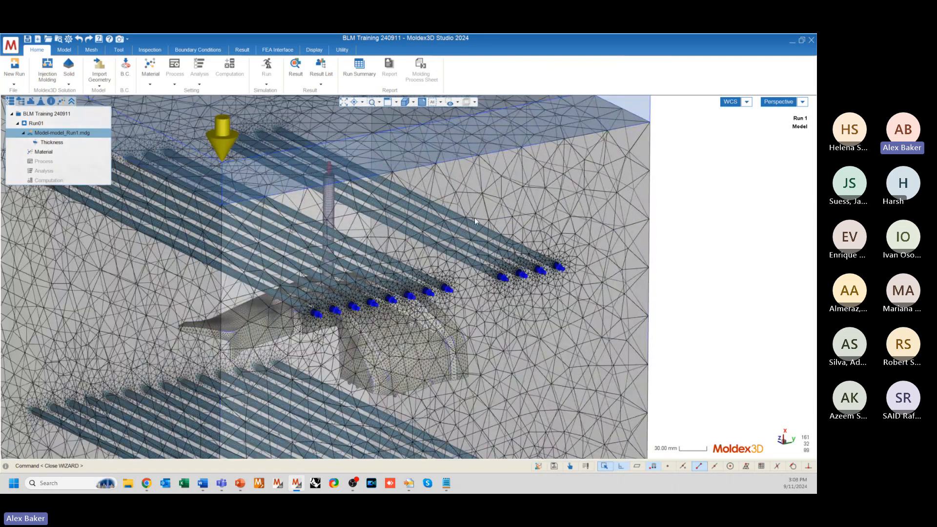
scroll(474, 218, down, 3)
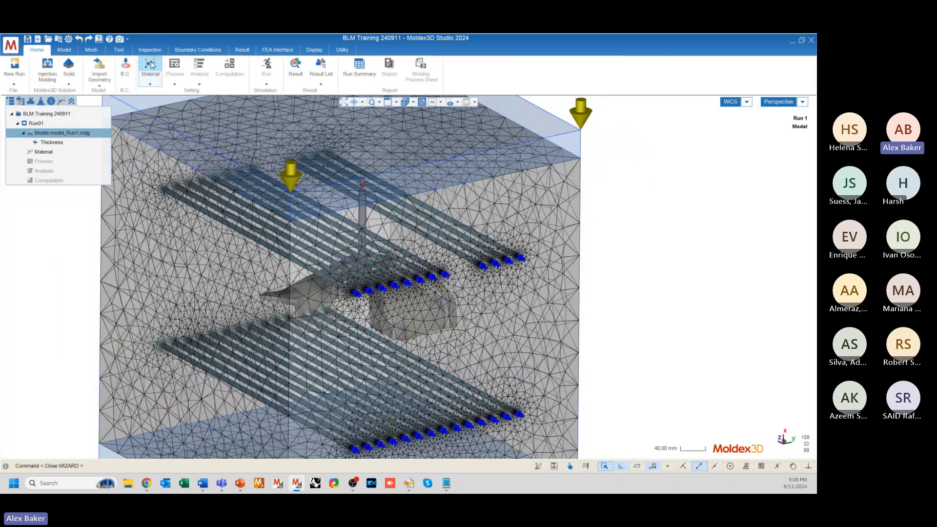
- Start the material setting for melt inlet EM#1 and open the Material Wizard to choose its material
click(152, 65)
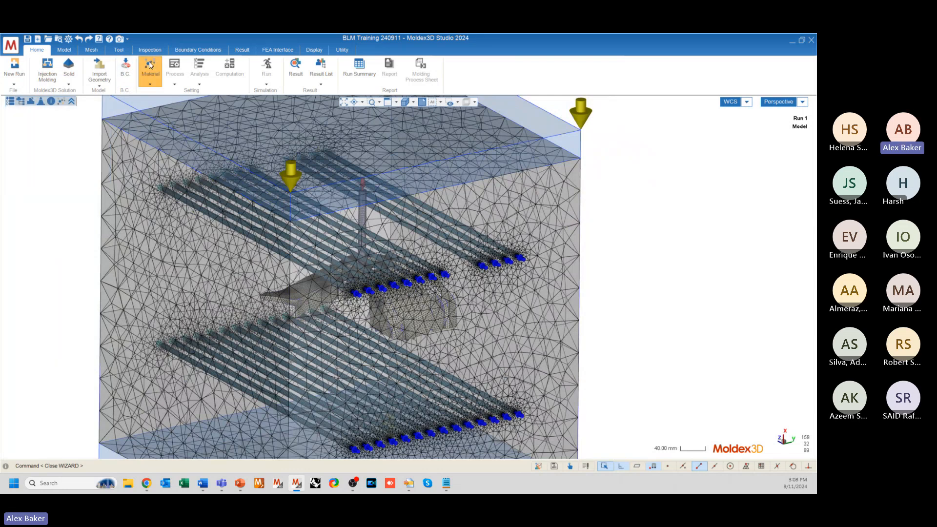
scroll(492, 268, down, 2)
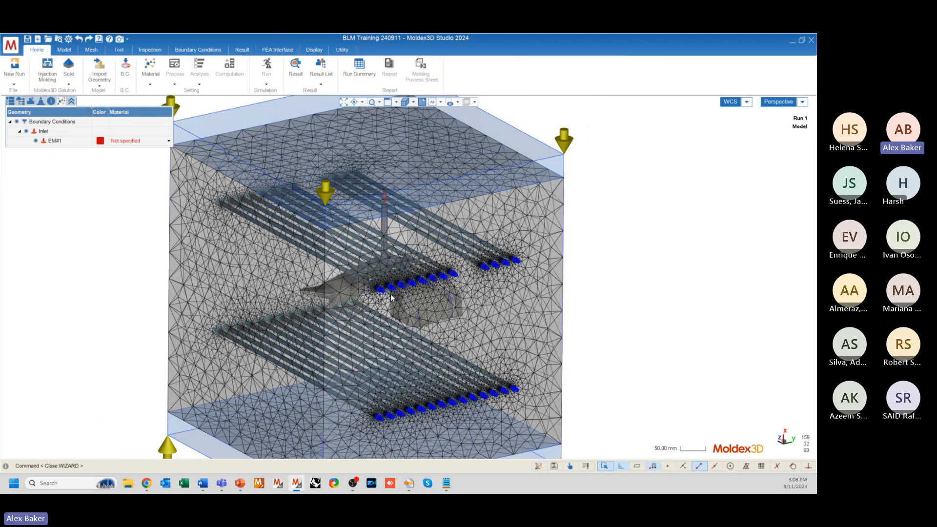
mouse_move(393, 298)
middle_down()
mouse_move(412, 267)
mouse_move(405, 299)
middle_up()
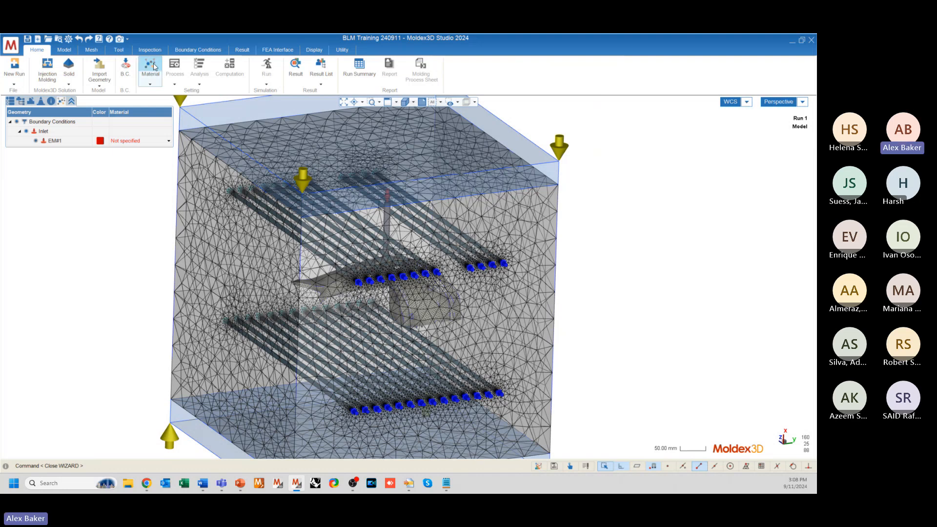
click(100, 141)
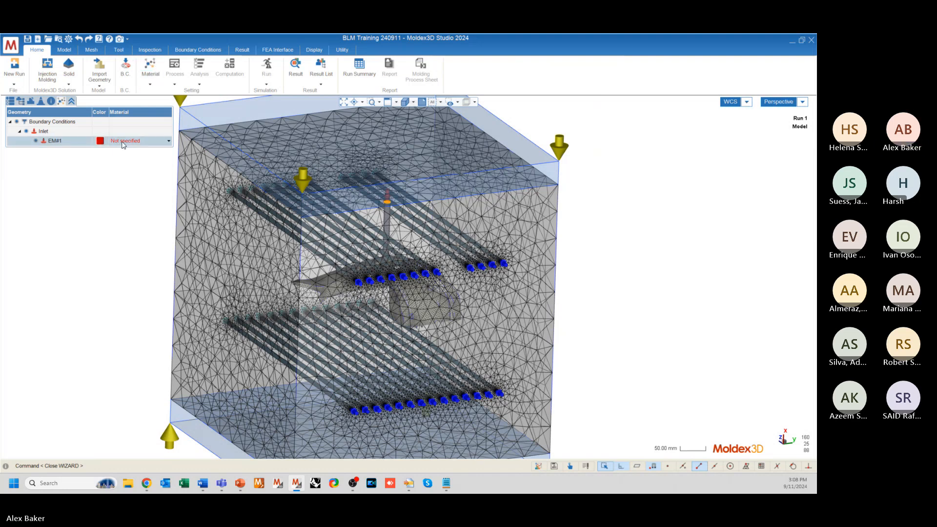
click(153, 130)
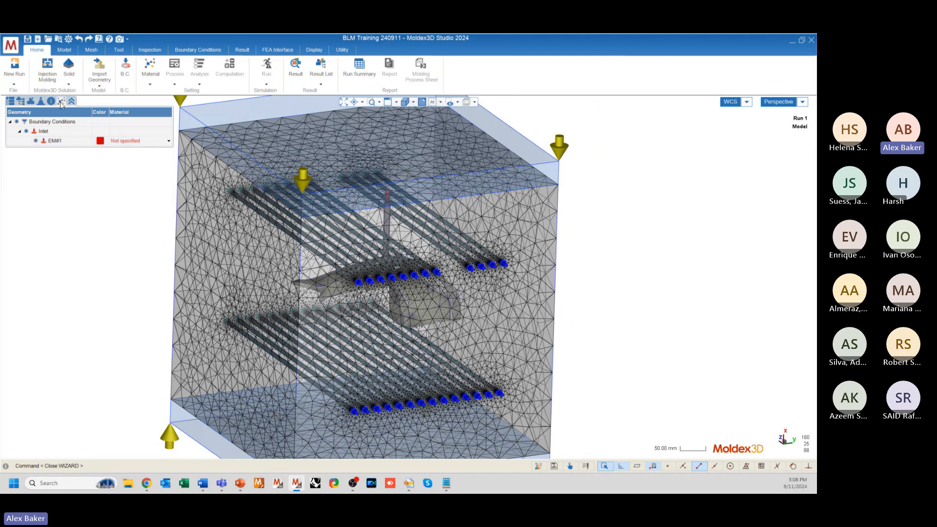
click(128, 141)
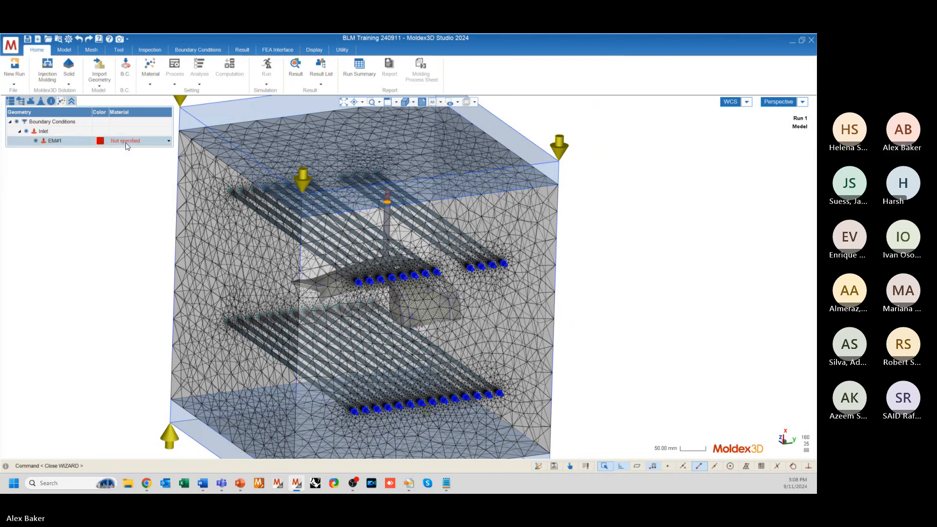
click(131, 142)
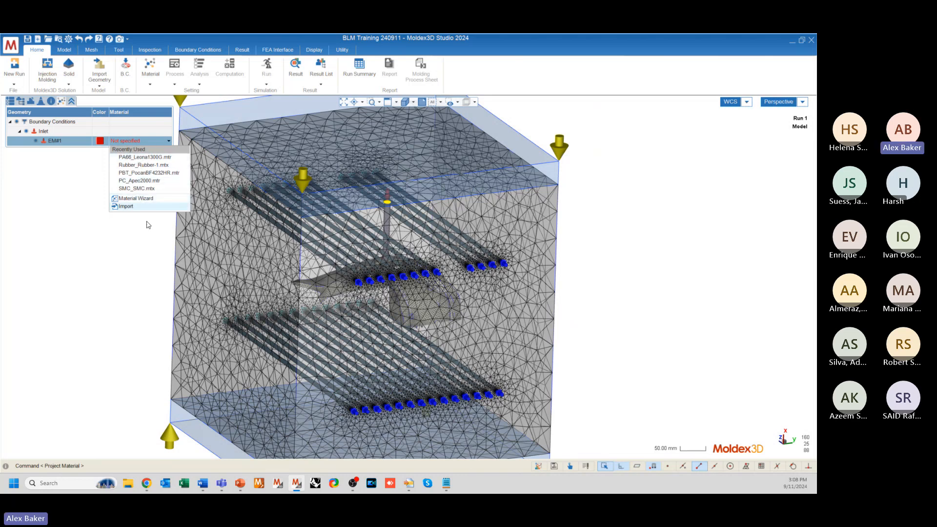
click(136, 199)
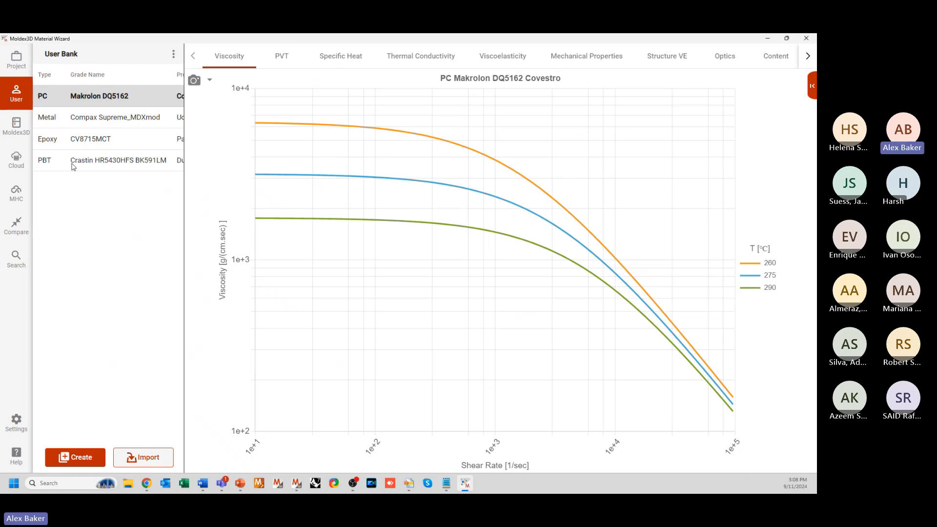
- Browse the Moldex3D Bank by material type and the ABS grades by producer
click(30, 133)
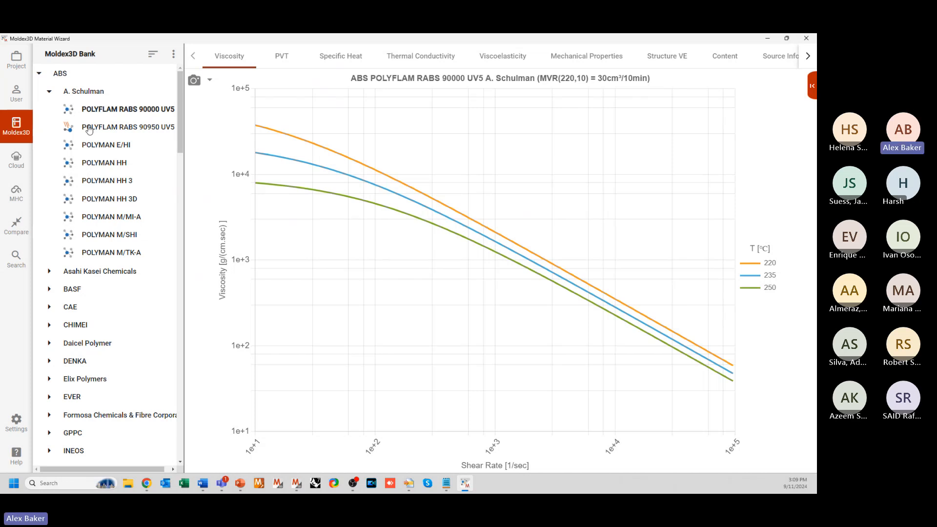
click(39, 75)
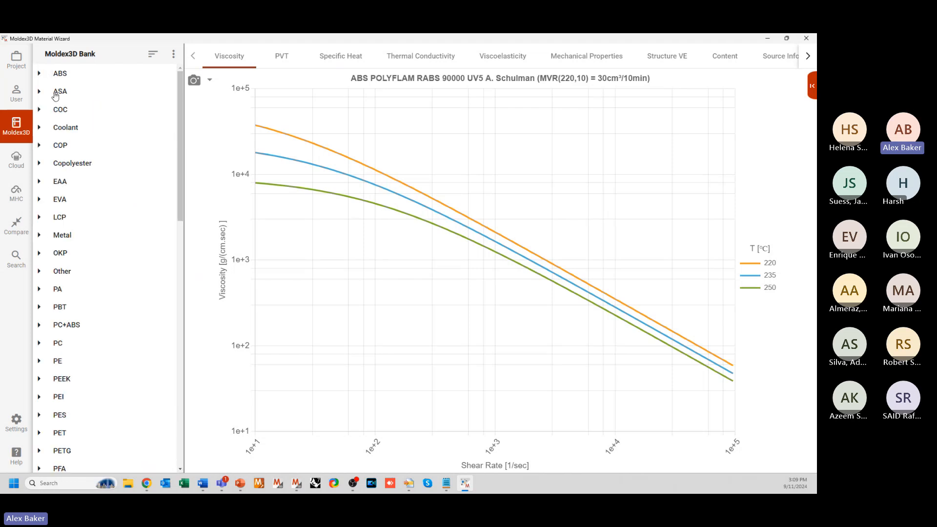
click(40, 76)
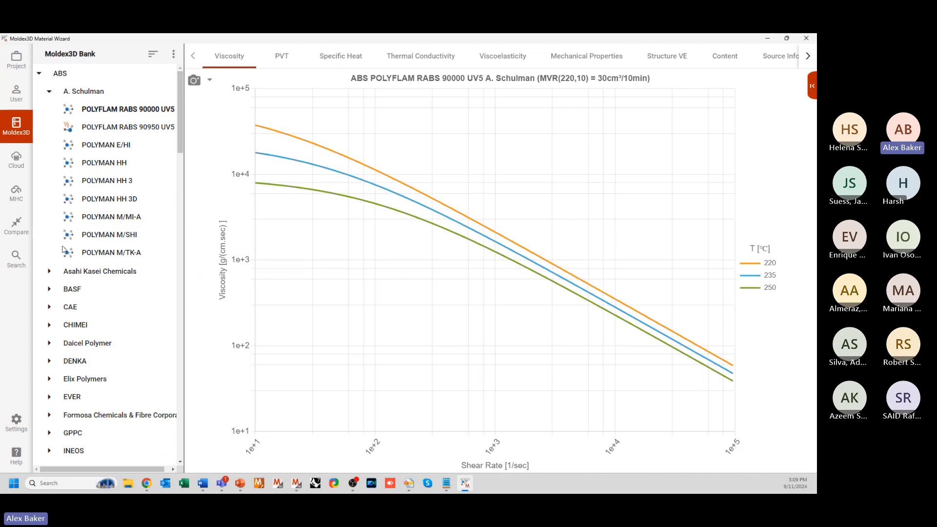
- Review the material search criteria for the Moldex3D Bank and the selectable material types
click(17, 264)
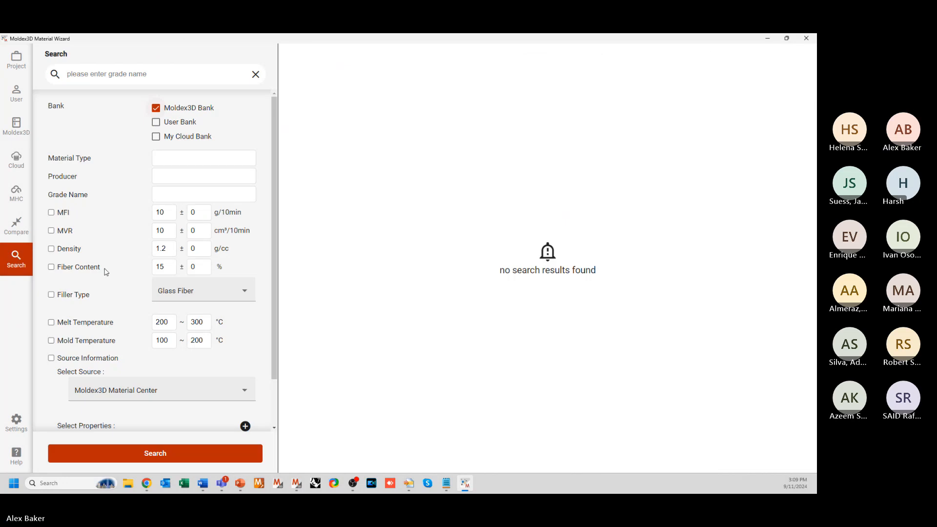
click(197, 159)
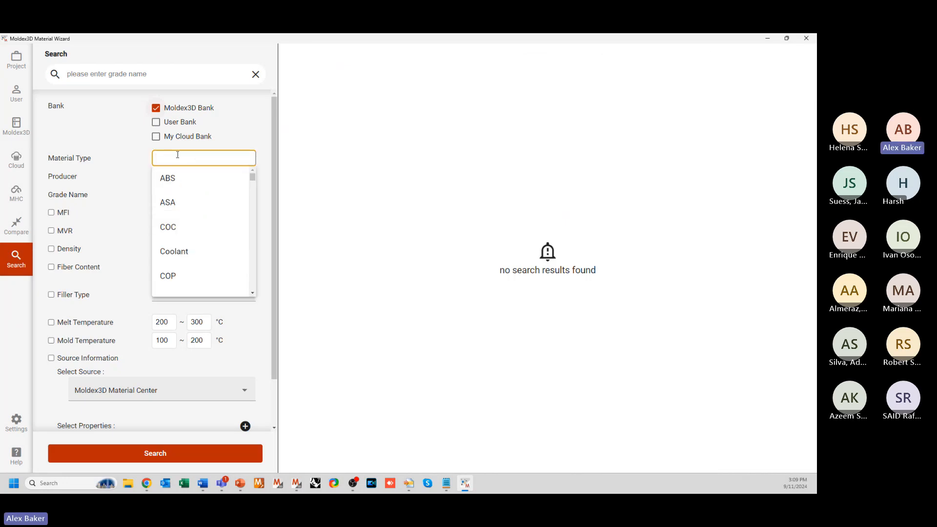
click(139, 186)
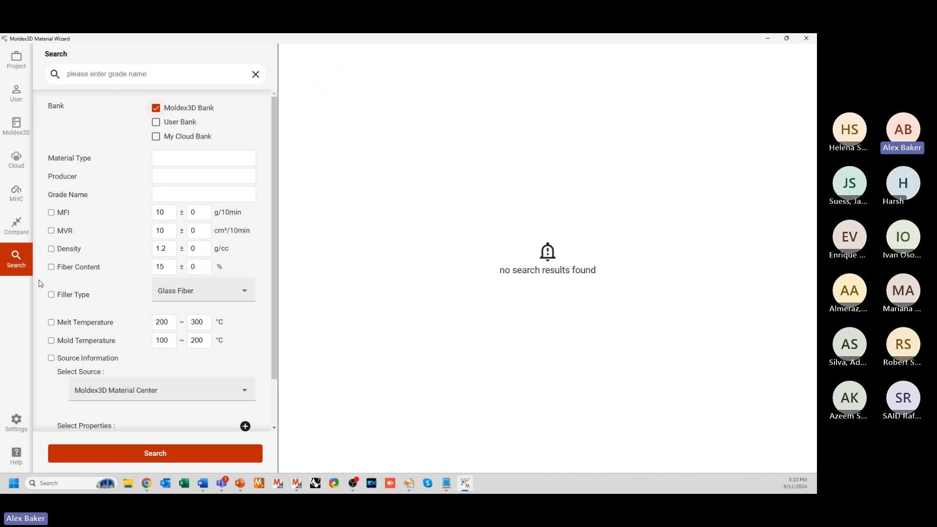
- Try to open the MHC material source and return to the Moldex3D Bank's ABS grades
click(17, 204)
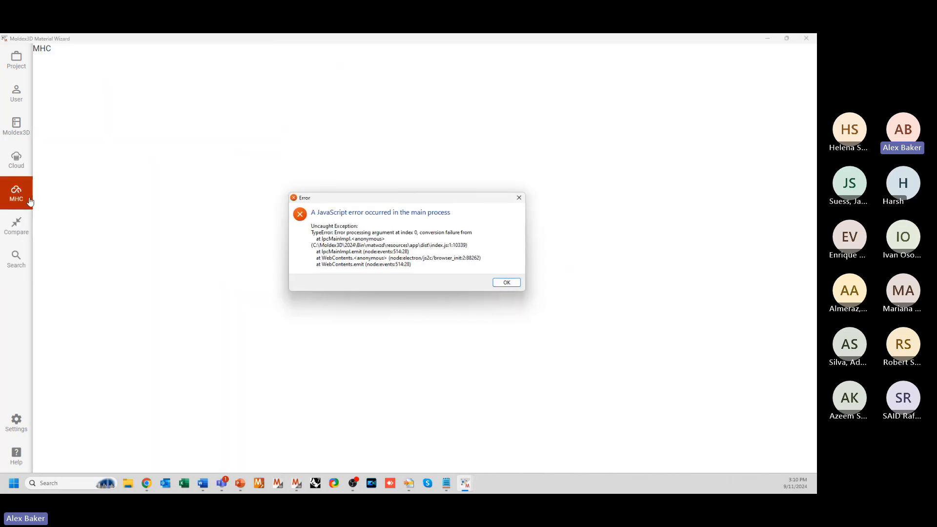
click(506, 282)
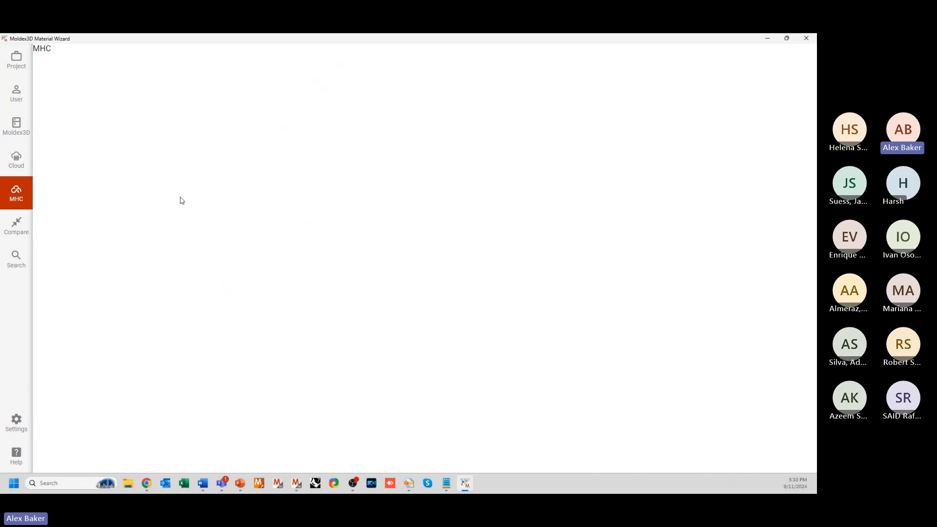
click(21, 133)
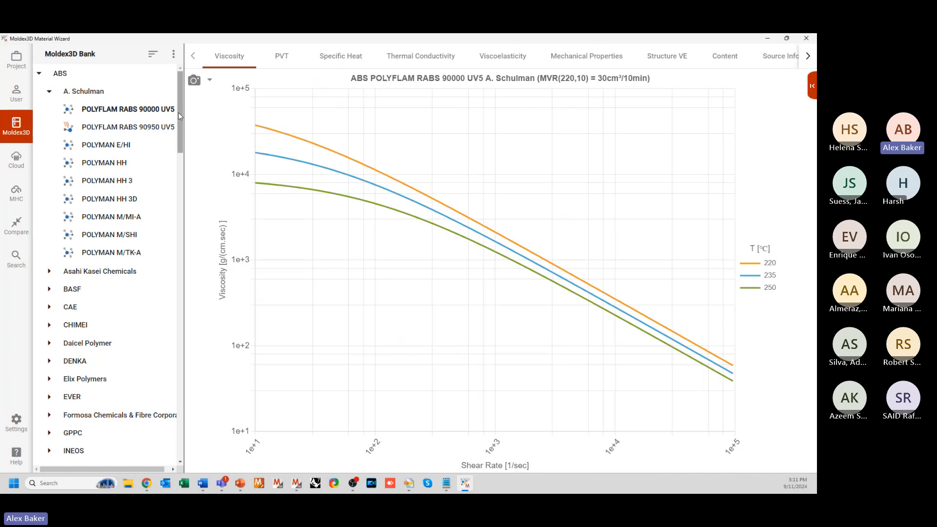
drag(178, 113, 181, 111)
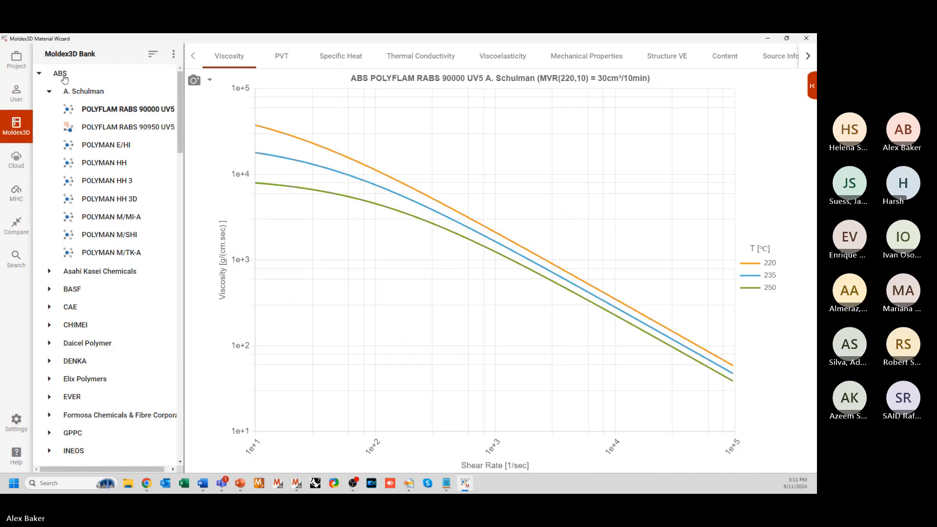
- Add A. Schulman's ABS grade POLYFLAM RABS 90000 UV5 from the Moldex3D Bank to the project
click(39, 74)
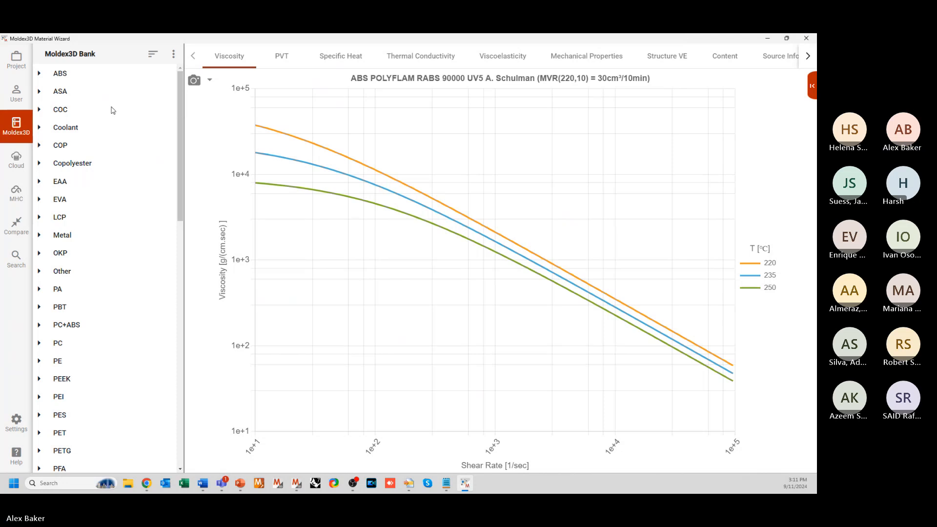
click(41, 73)
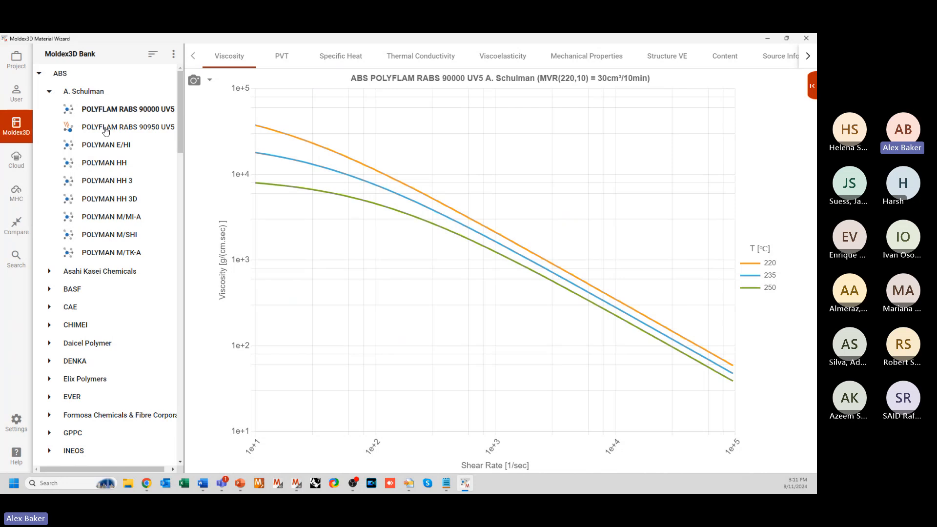
right_click(104, 113)
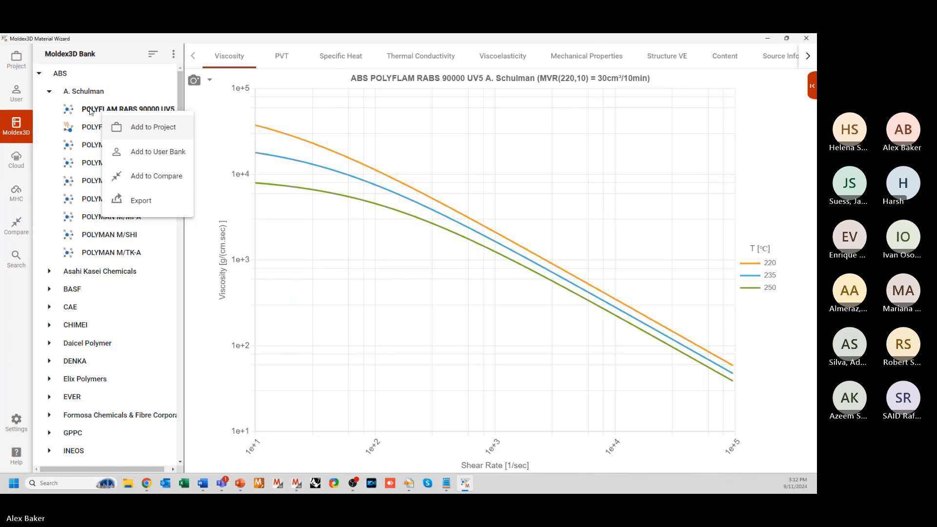
click(142, 130)
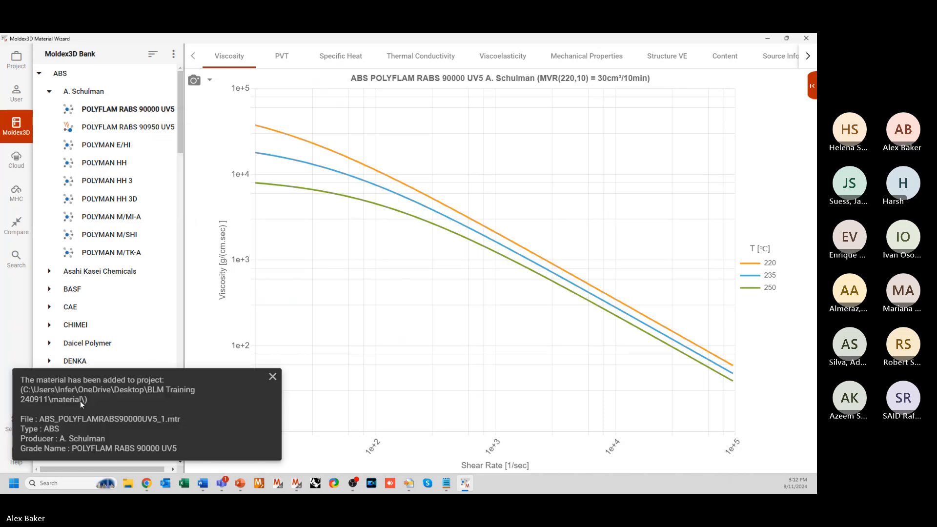
- Review the project material's property data, from PVT, specific heat and thermal conductivity through mechanical properties, content and source info to viscosity
click(18, 59)
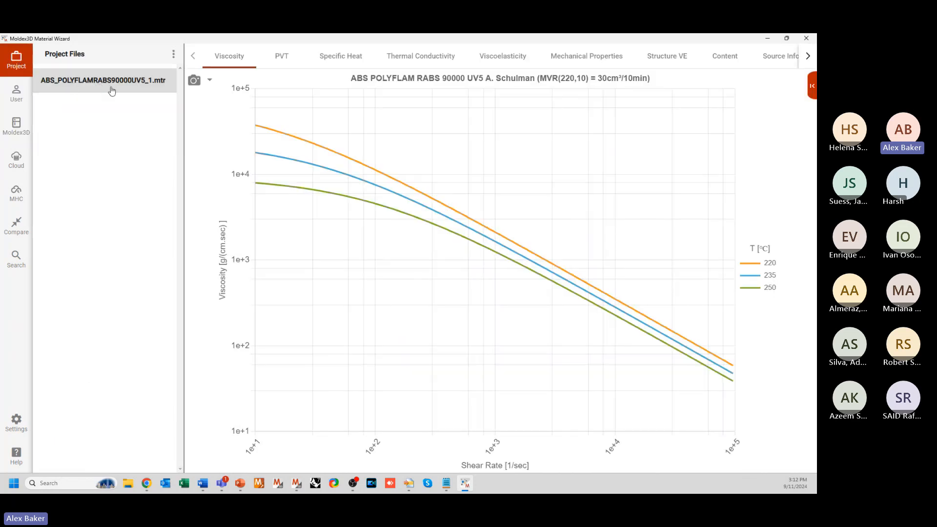
click(282, 56)
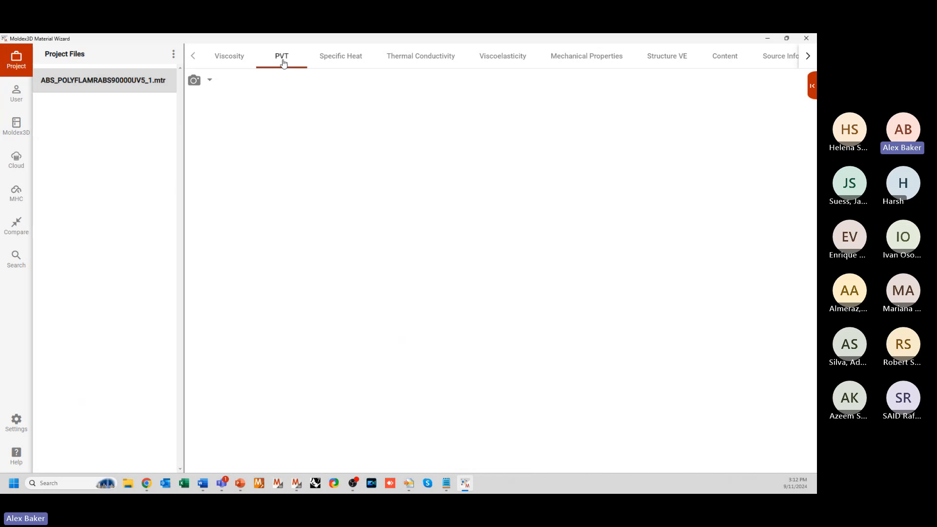
click(340, 56)
click(405, 58)
click(503, 57)
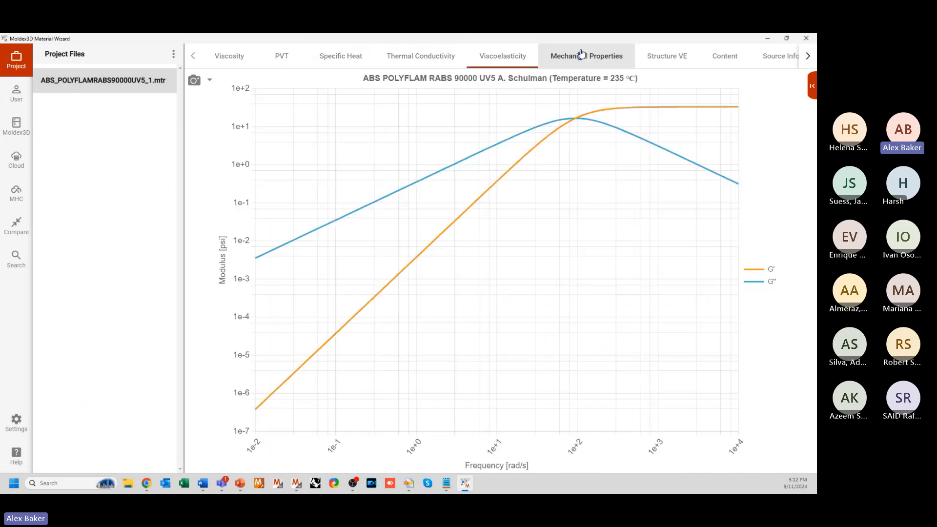
click(587, 56)
click(667, 57)
click(722, 57)
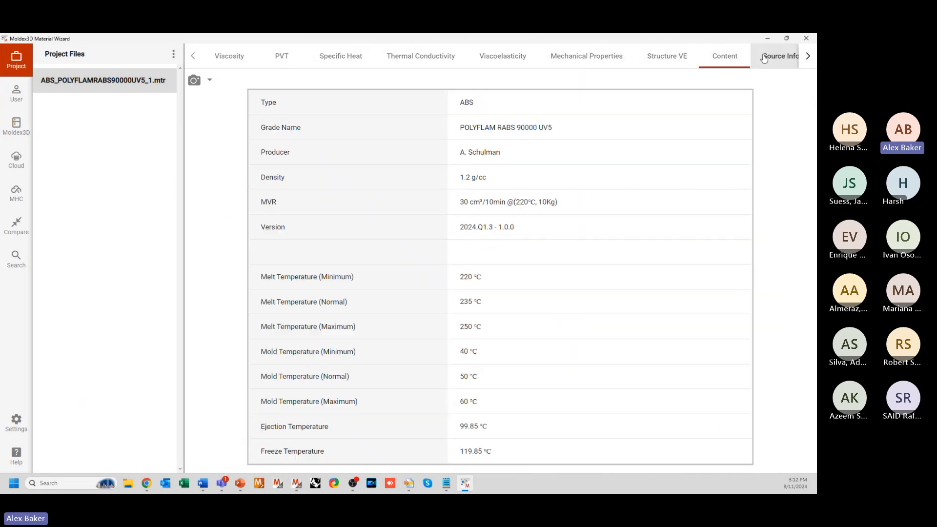
click(780, 57)
click(213, 58)
click(194, 56)
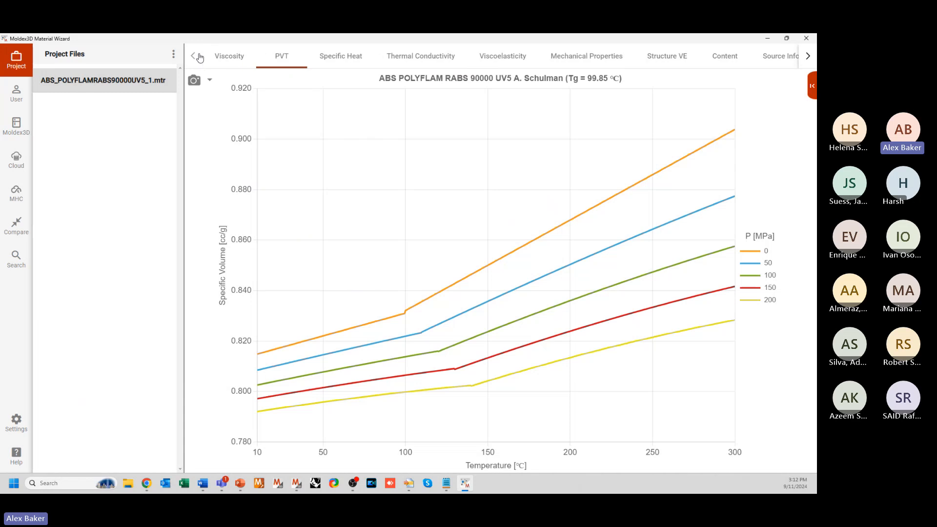
click(229, 56)
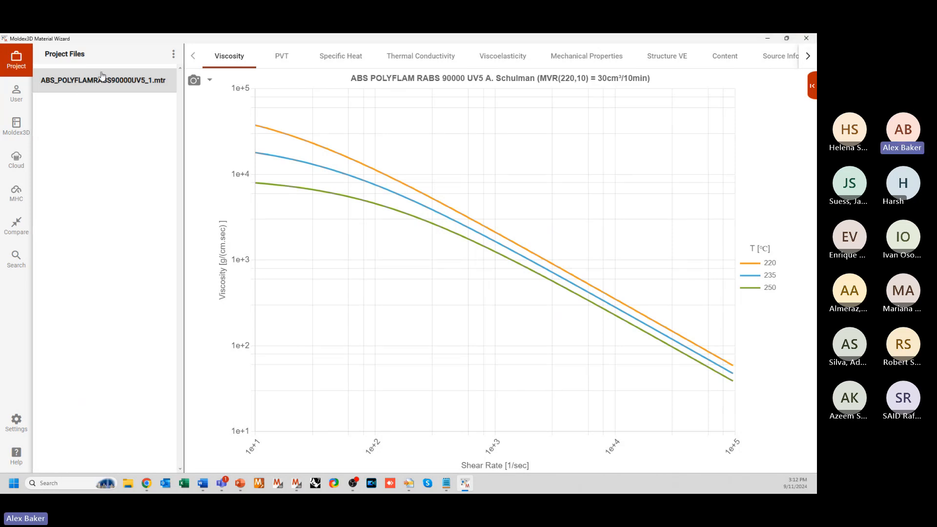
- Close the Material Wizard and create a new process file for the run
click(807, 39)
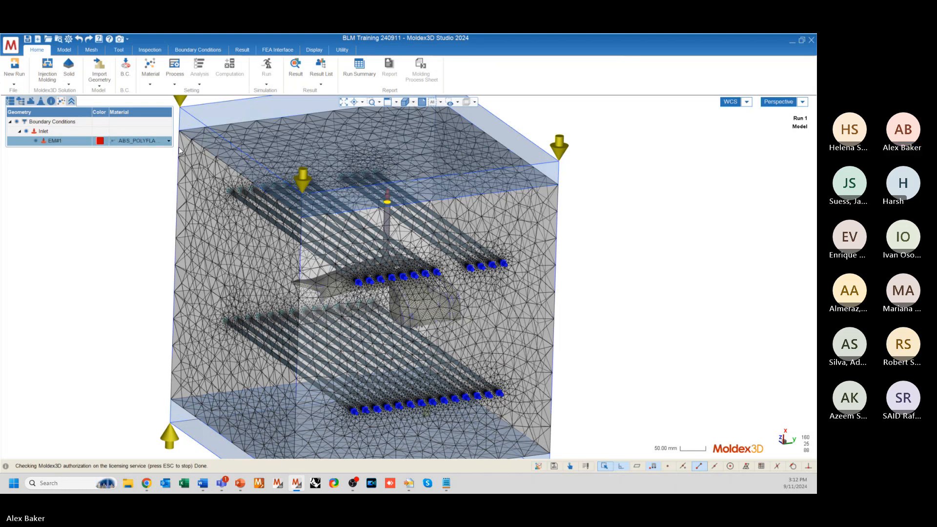
right_drag(393, 299, 415, 322)
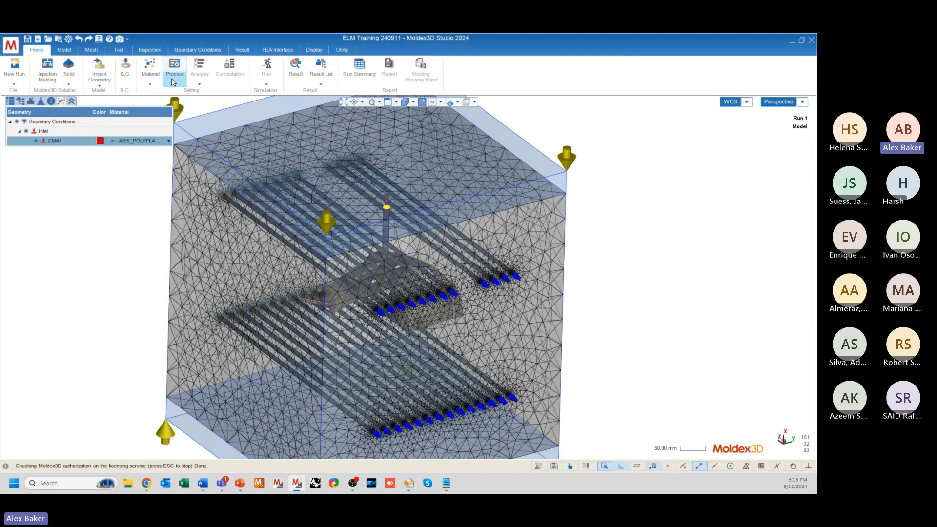
click(173, 82)
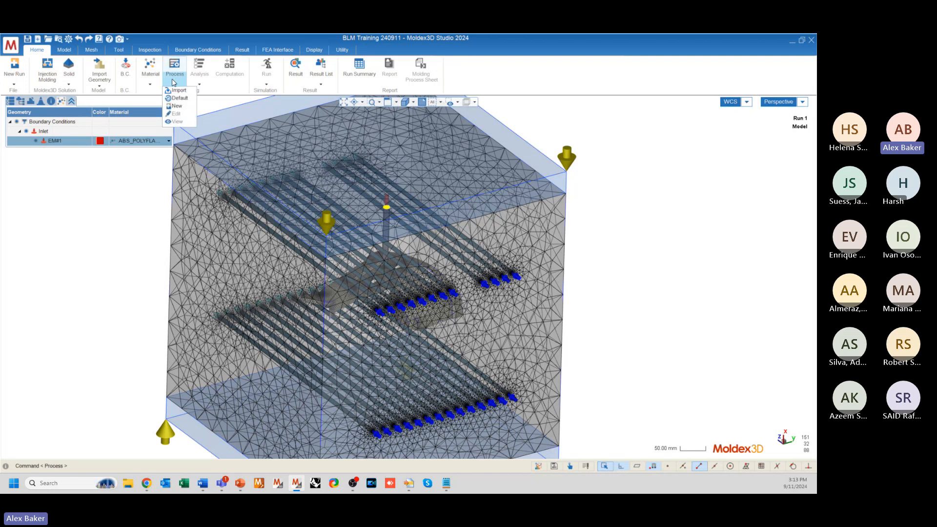
click(178, 106)
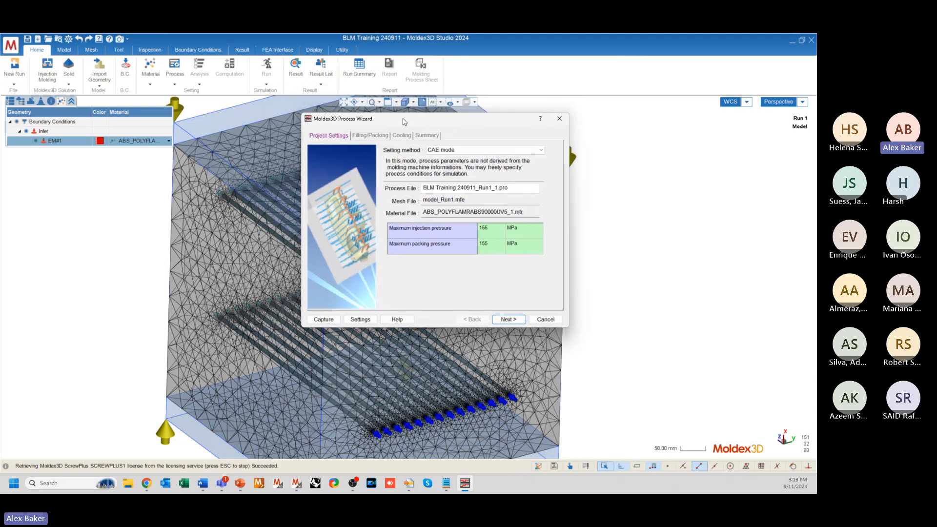
drag(405, 121, 323, 119)
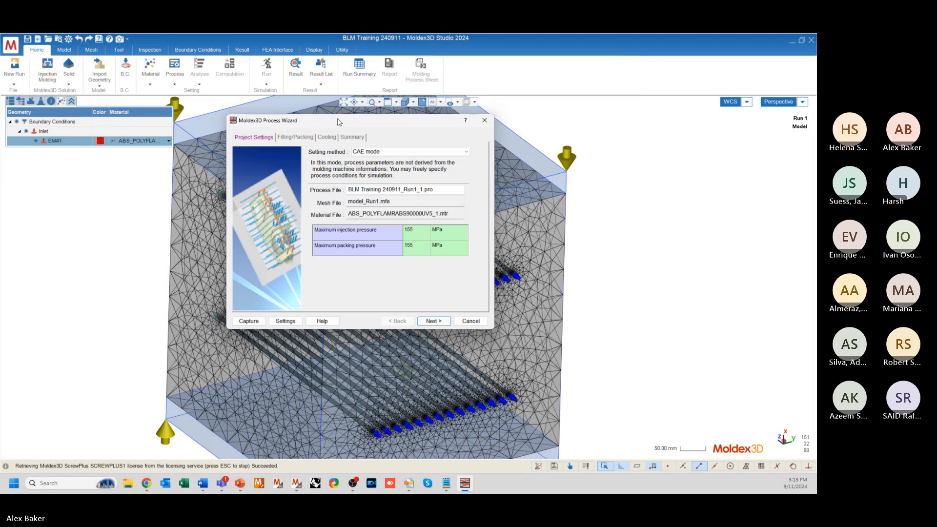
mouse_move(324, 124)
mouse_down()
mouse_move(368, 123)
mouse_move(340, 120)
mouse_up()
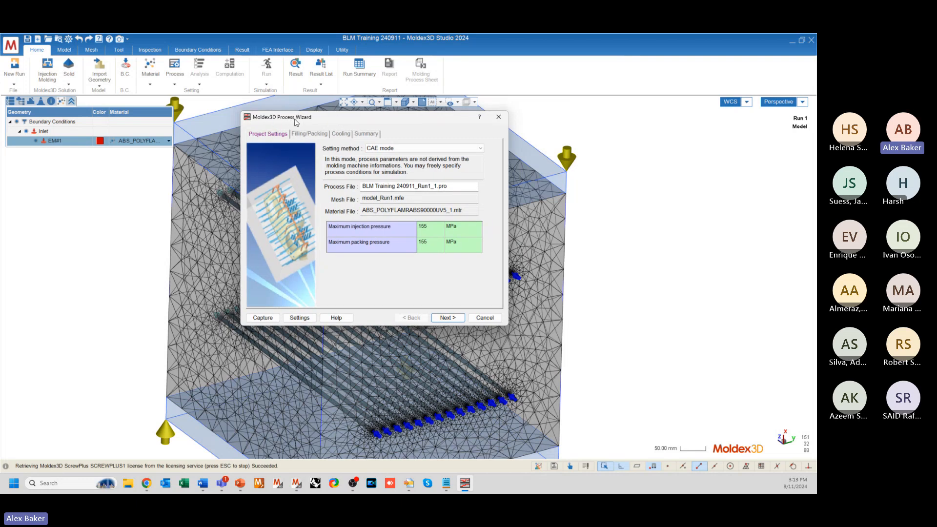
- Set the process setting method to Machine mode 1 (by profile)
click(382, 149)
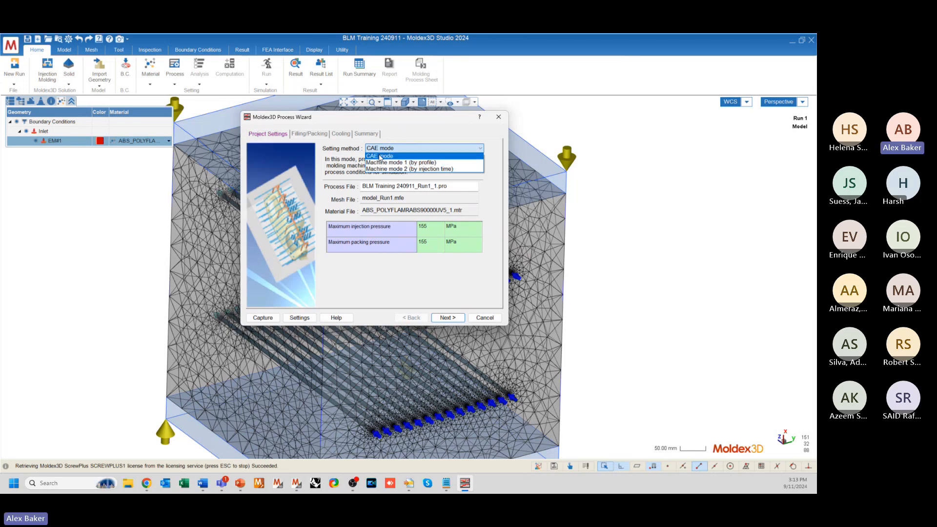
click(381, 156)
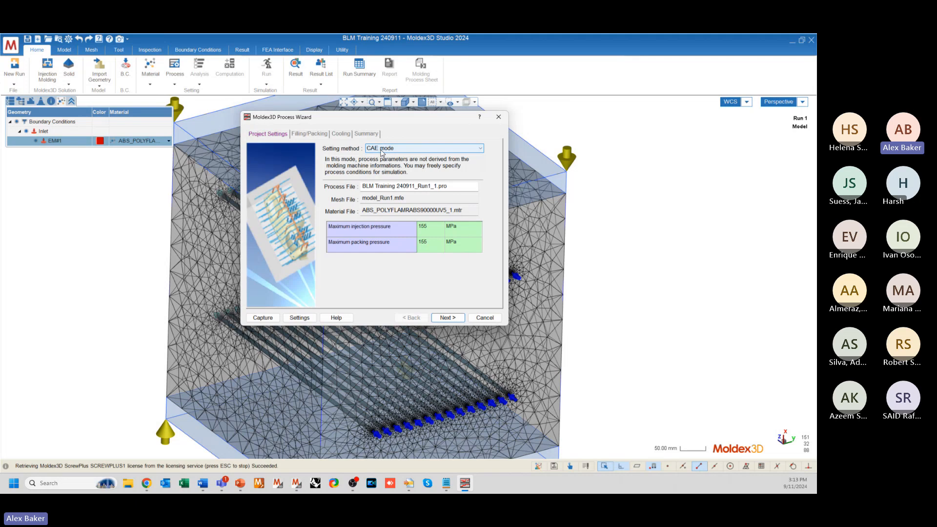
click(383, 151)
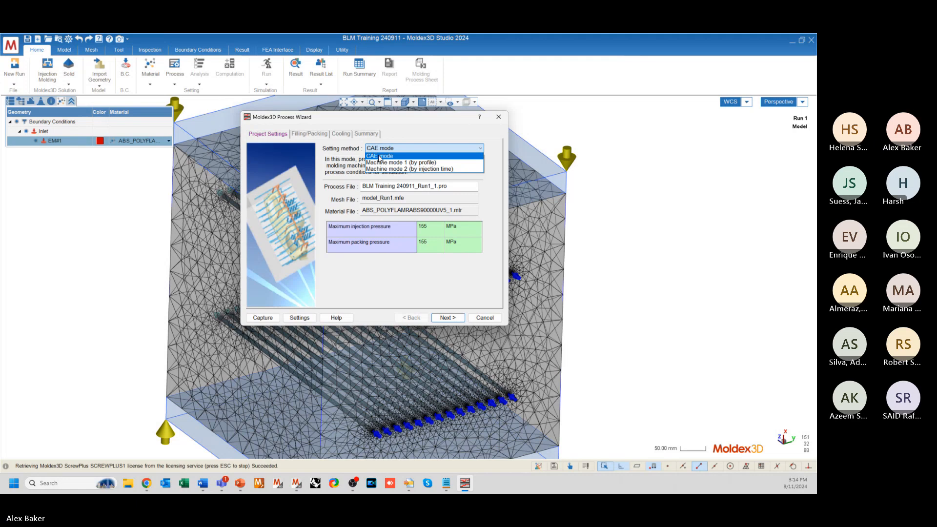
click(388, 162)
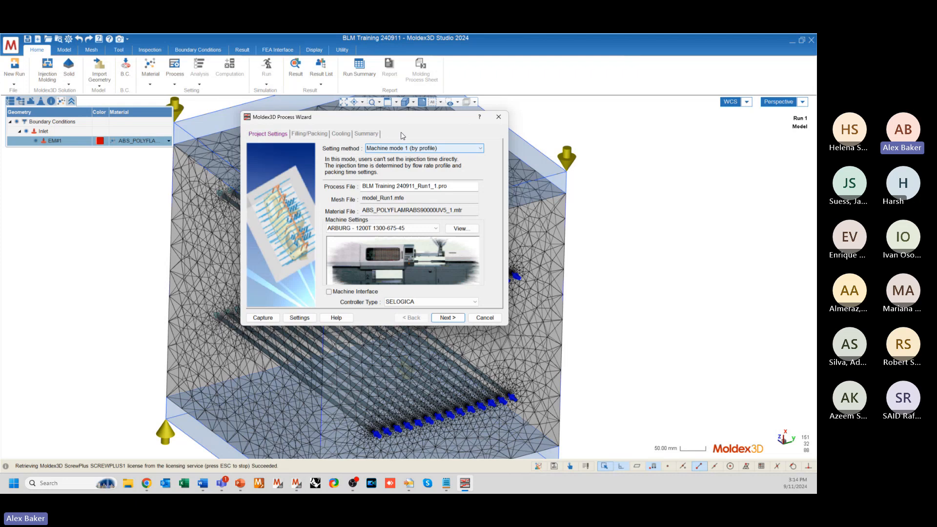
mouse_move(398, 119)
mouse_down()
mouse_move(457, 117)
mouse_move(407, 119)
mouse_move(408, 129)
mouse_up()
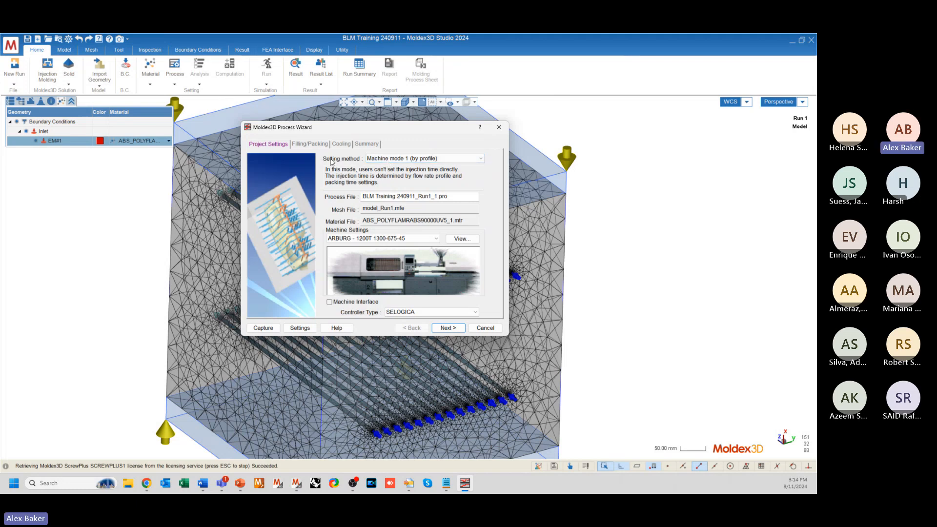
click(400, 159)
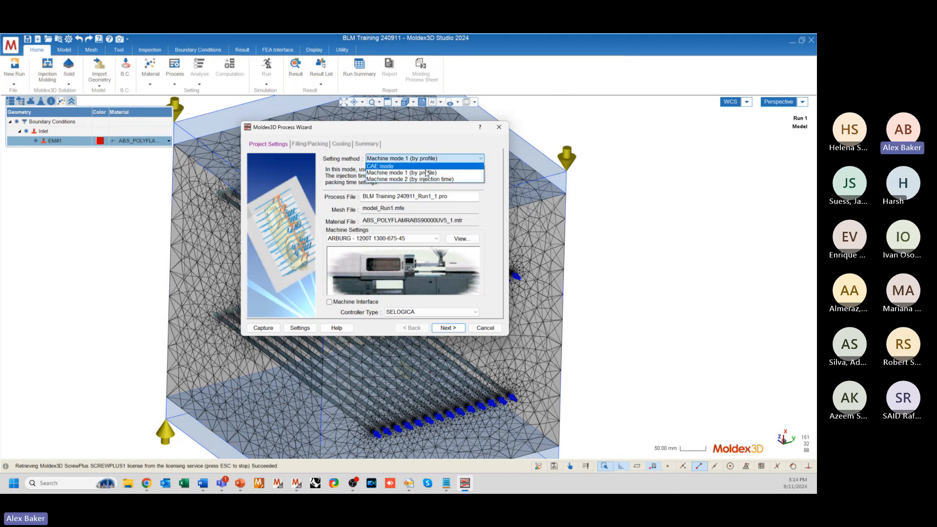
click(409, 173)
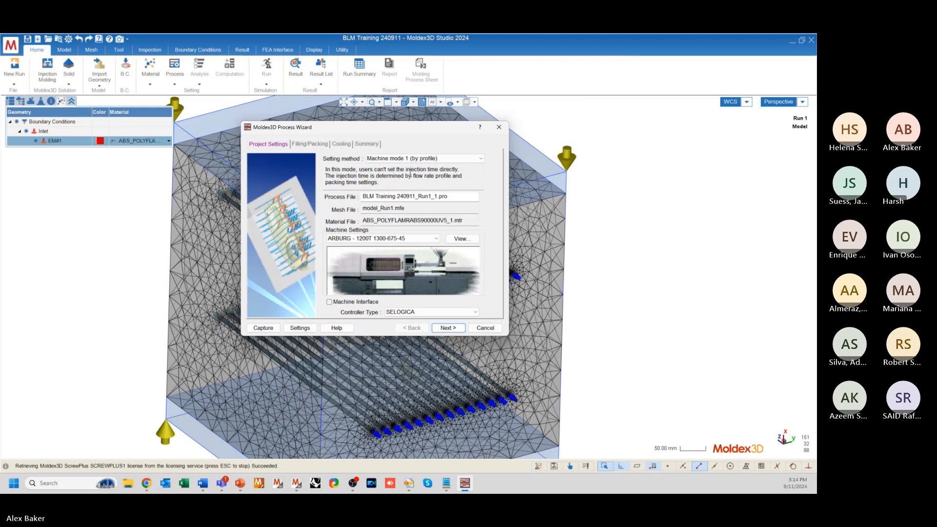
- Start adding a new injection machine and examine the screw and clamping specifications of the ARBURG 1200T 1300-675-45
click(359, 242)
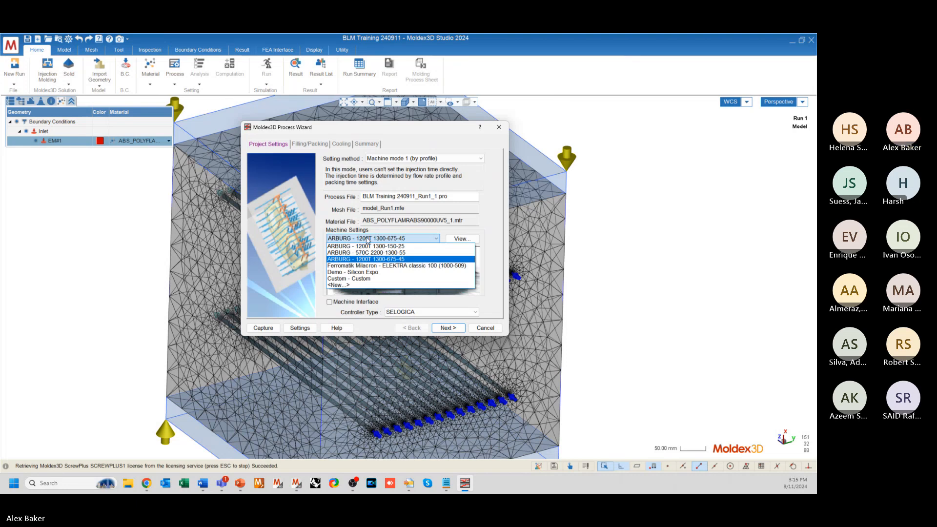
click(346, 286)
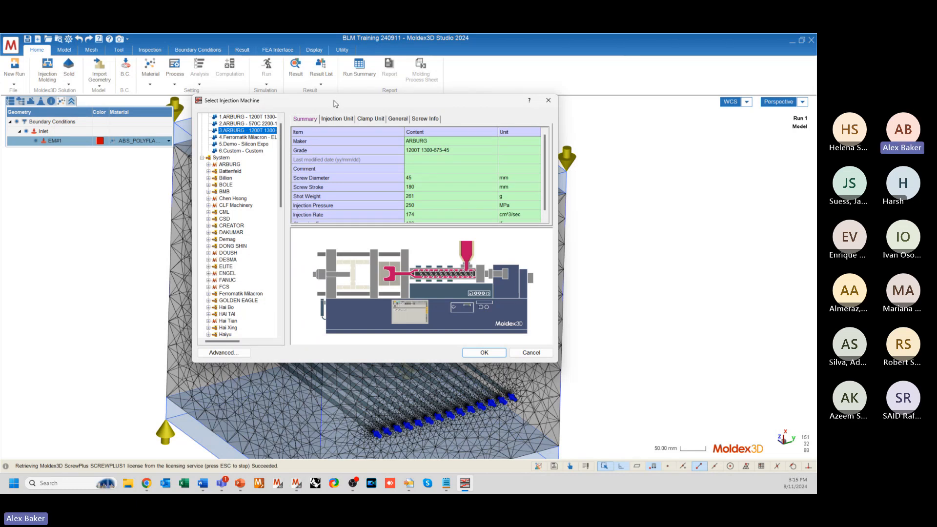
drag(334, 104, 352, 125)
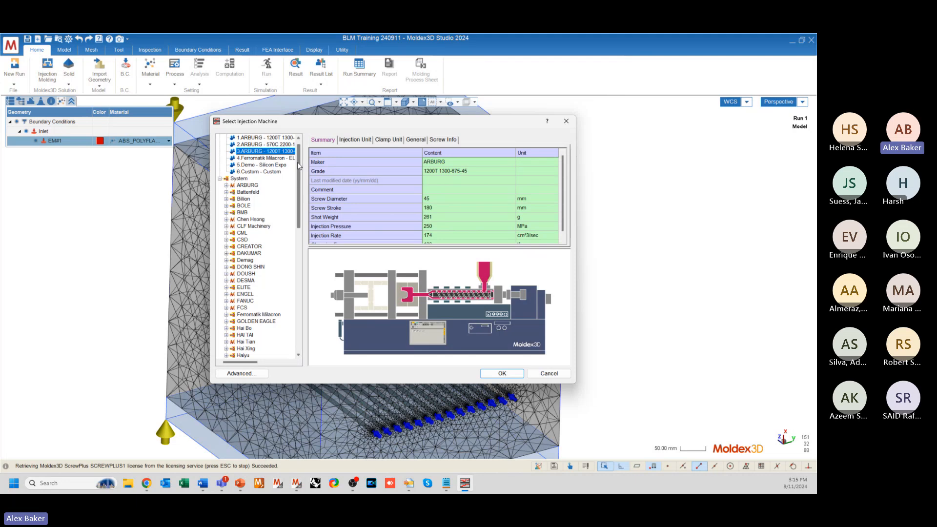
drag(298, 165, 321, 164)
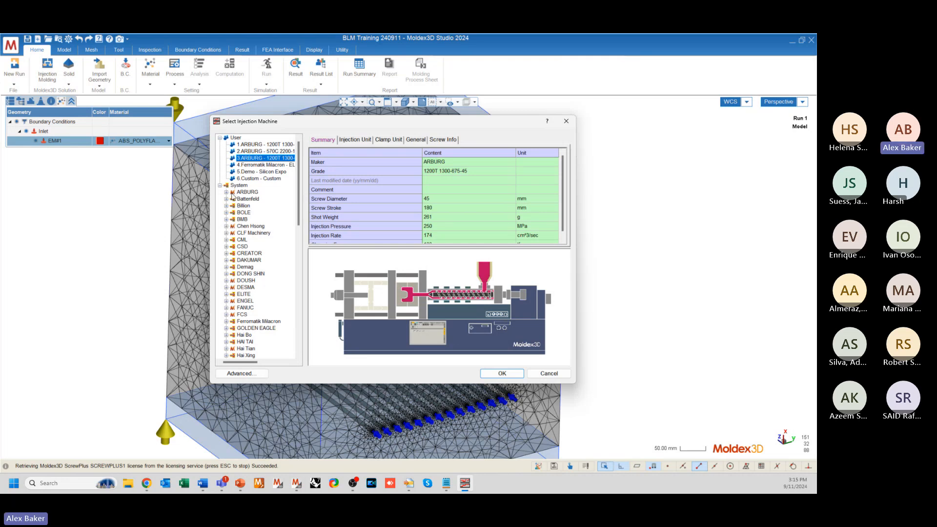
click(233, 194)
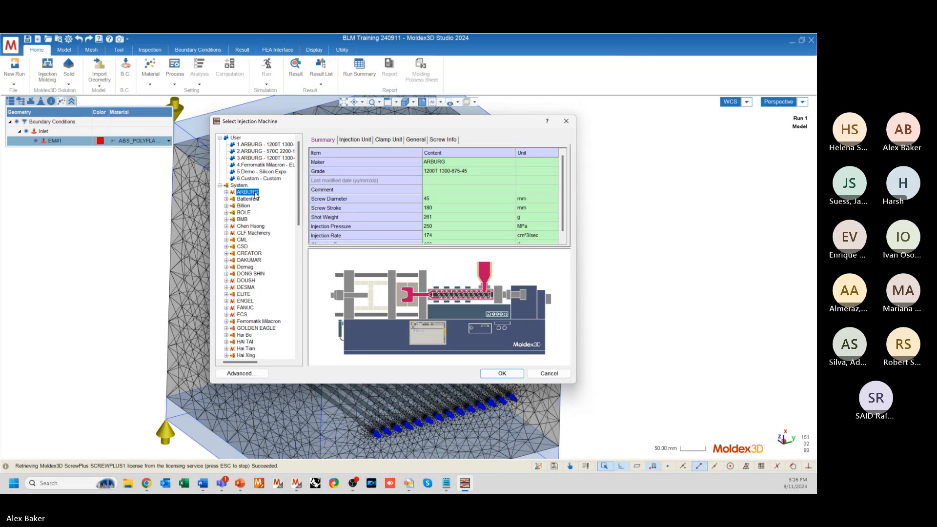
scroll(501, 198, down, 1)
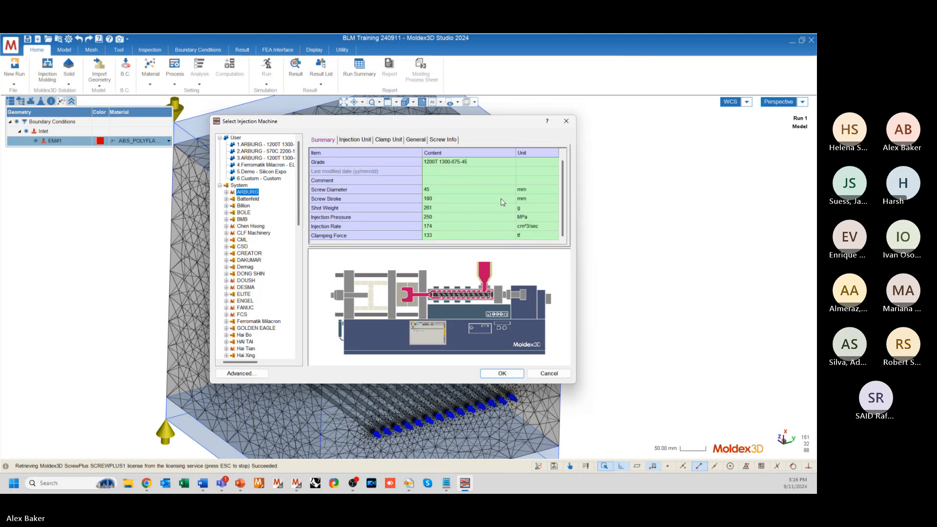
drag(439, 190, 432, 239)
click(450, 190)
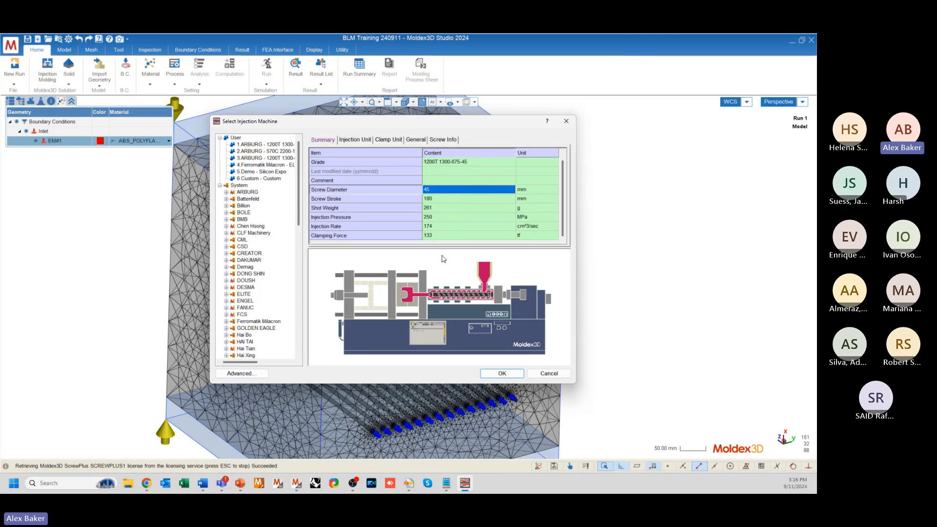
- Check the specifications of the system's ARBURG 1200T 1600-675-55 machine and select the 1200T 1300-150-25 instead
click(226, 193)
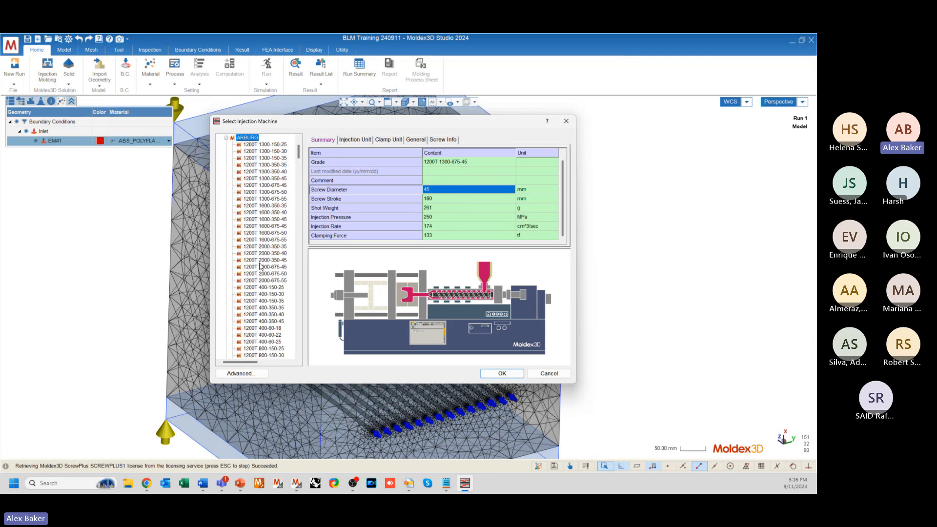
click(264, 240)
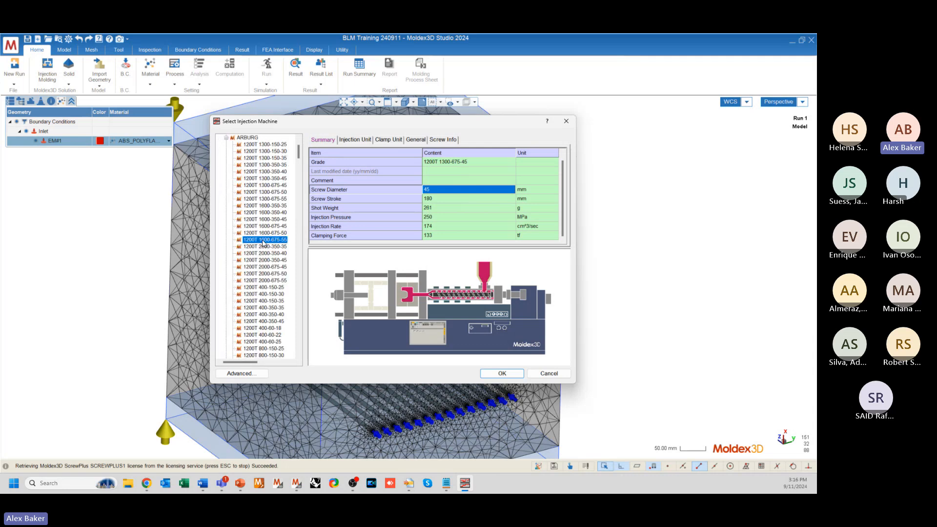
click(442, 200)
click(442, 200)
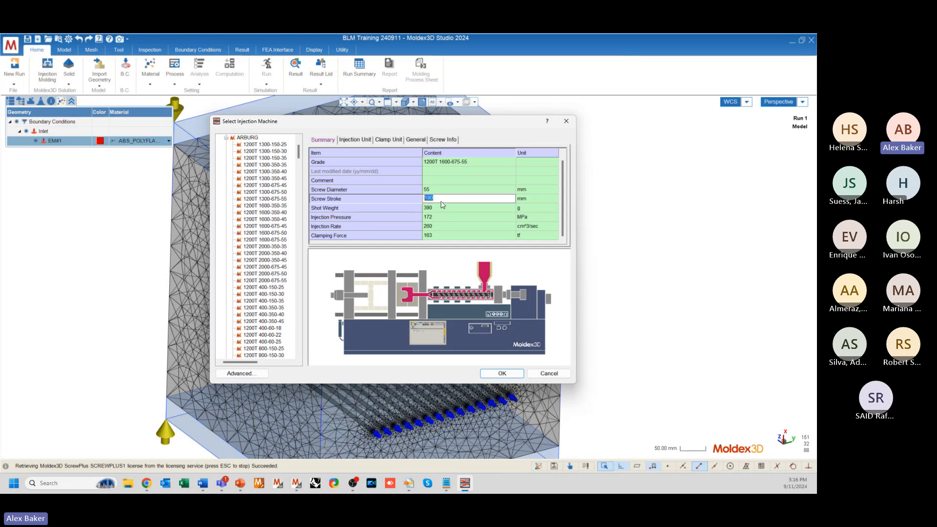
scroll(442, 204, up, 1)
scroll(222, 172, up, 3)
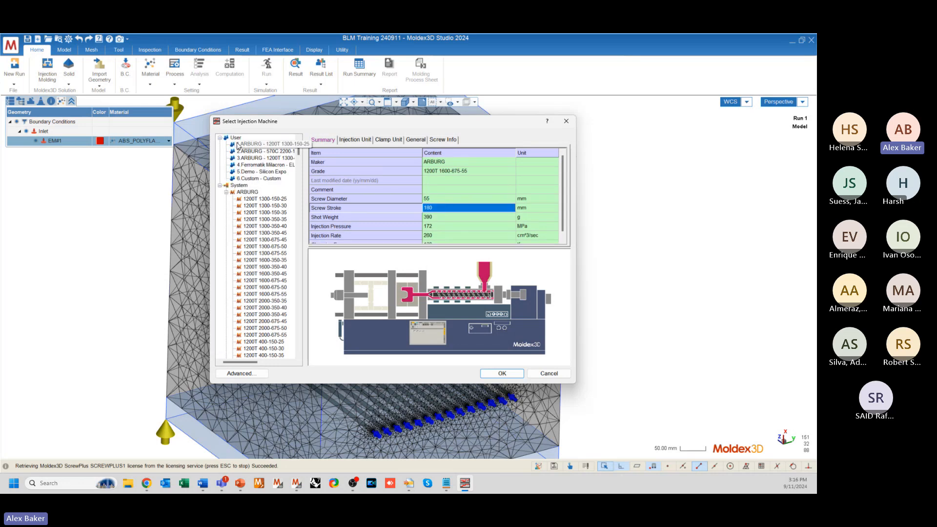
click(261, 200)
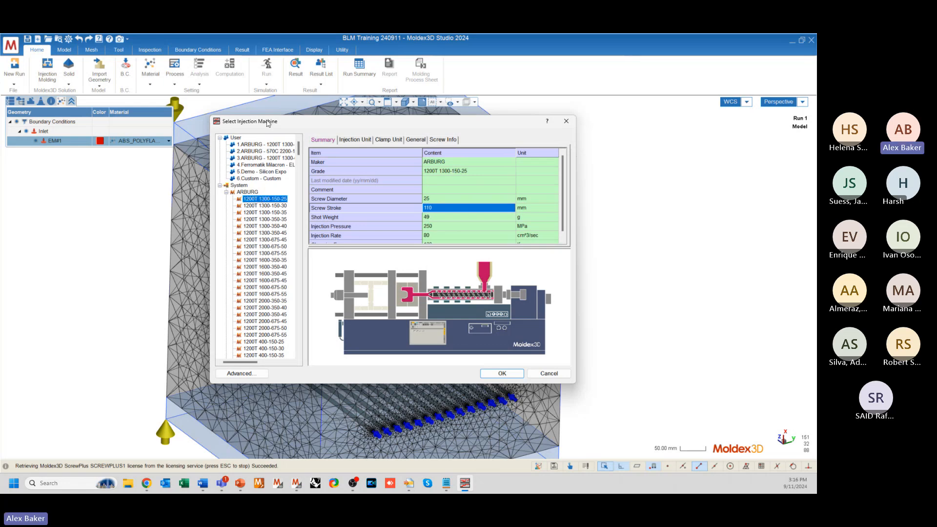
- Confirm the ARBURG 1200T 1300-150-25 as the injection machine and reset the profile settings to default instead of scaling them
right_click(260, 200)
click(253, 199)
click(501, 374)
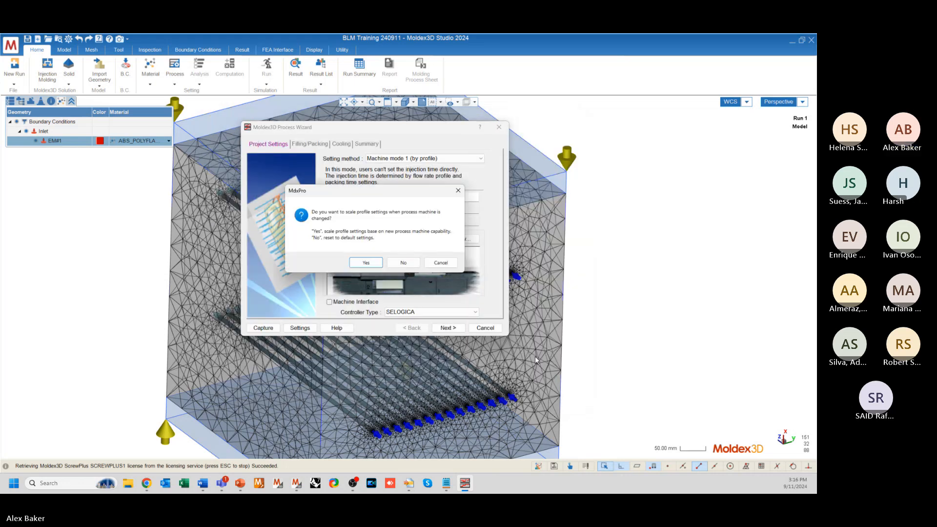
drag(352, 196, 381, 195)
click(395, 260)
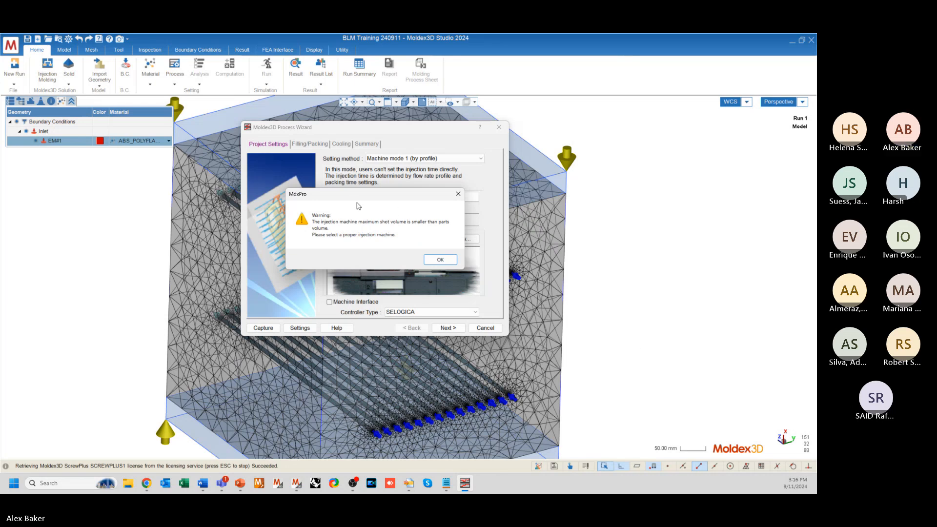
drag(364, 197, 549, 189)
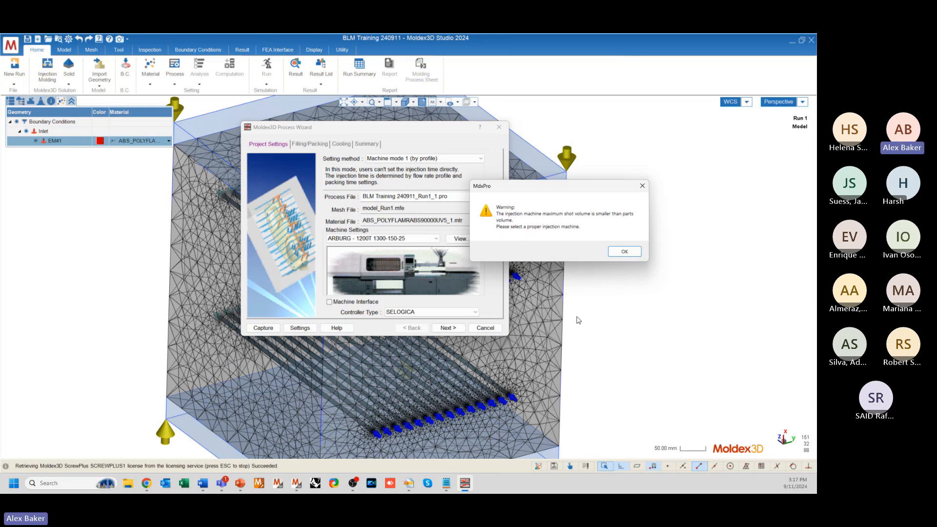
click(629, 252)
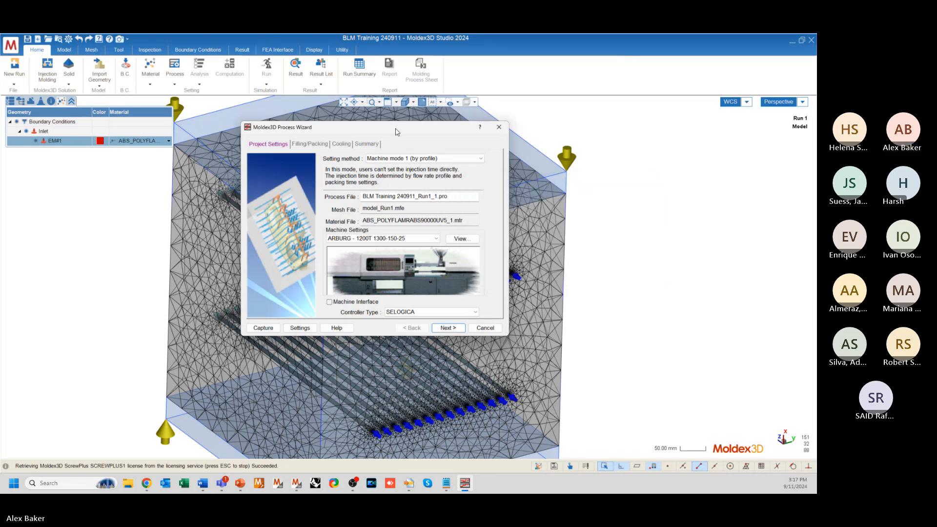
- Enable the Machine Interface with the SELOGICA controller type and proceed to the filling and packing settings
drag(401, 133, 584, 134)
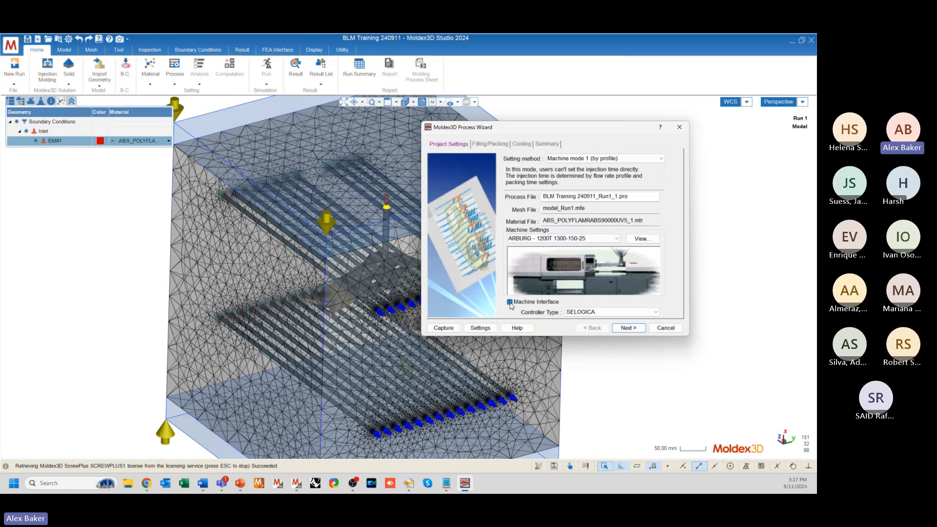
click(587, 313)
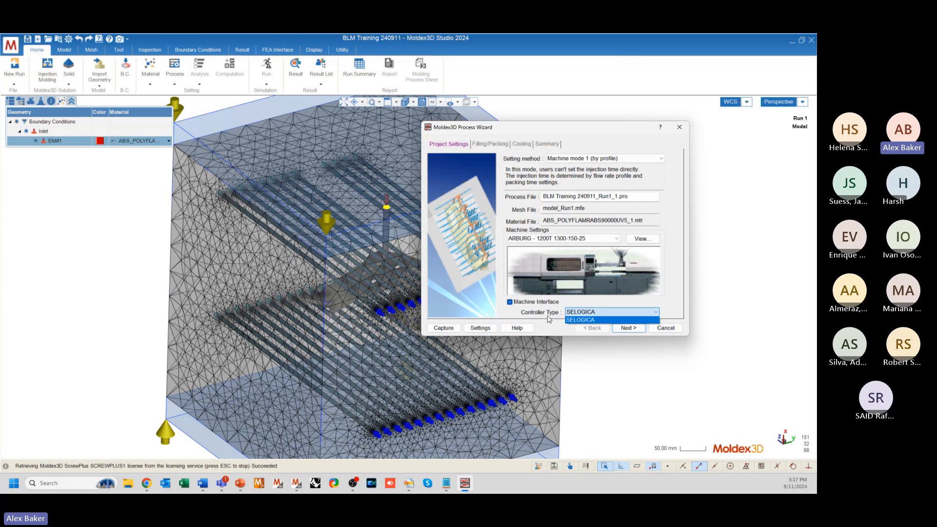
click(584, 315)
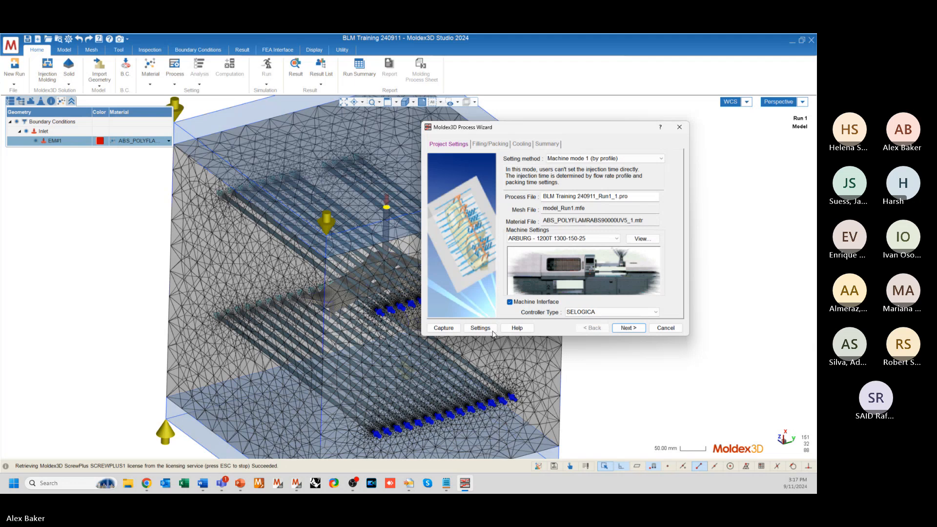
click(629, 329)
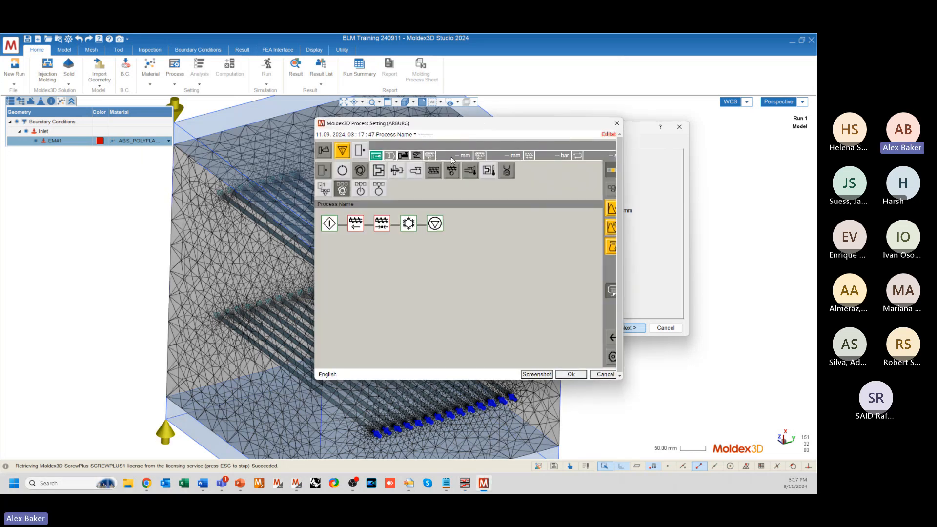
- Set the injection pressure to 1500 bar in the injection stage of the ARBURG process settings
click(357, 224)
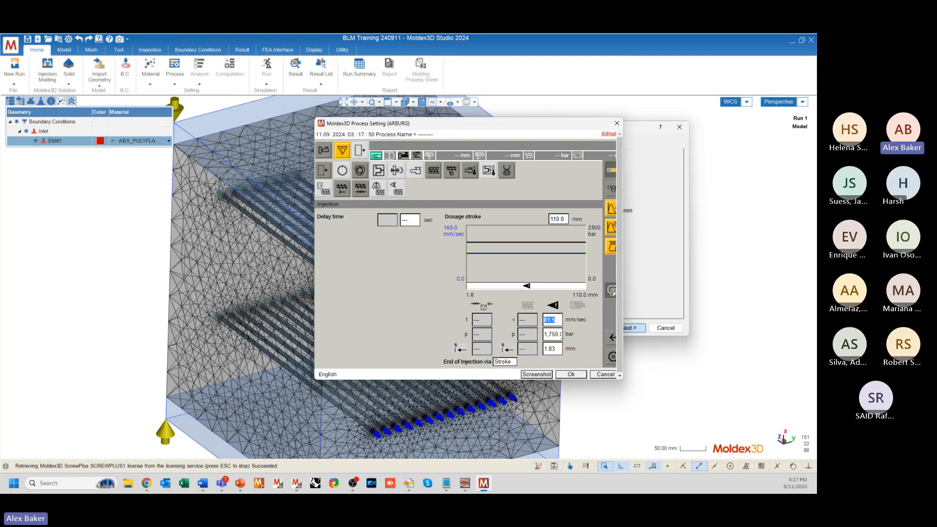
key(Tab)
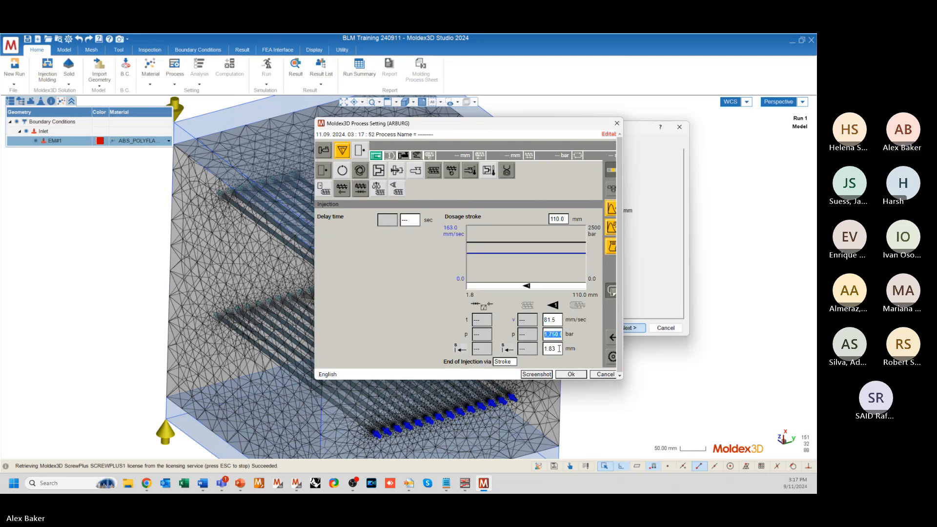
text(1500)
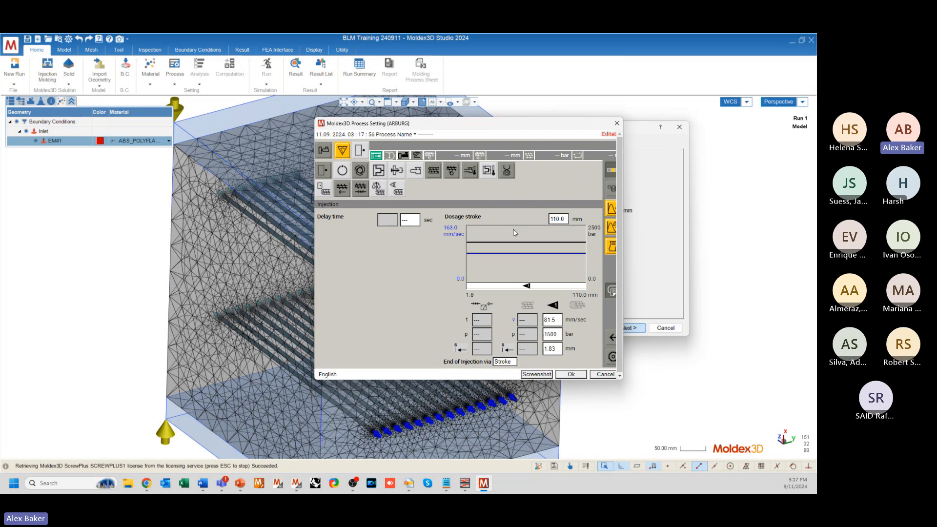
drag(513, 123, 304, 147)
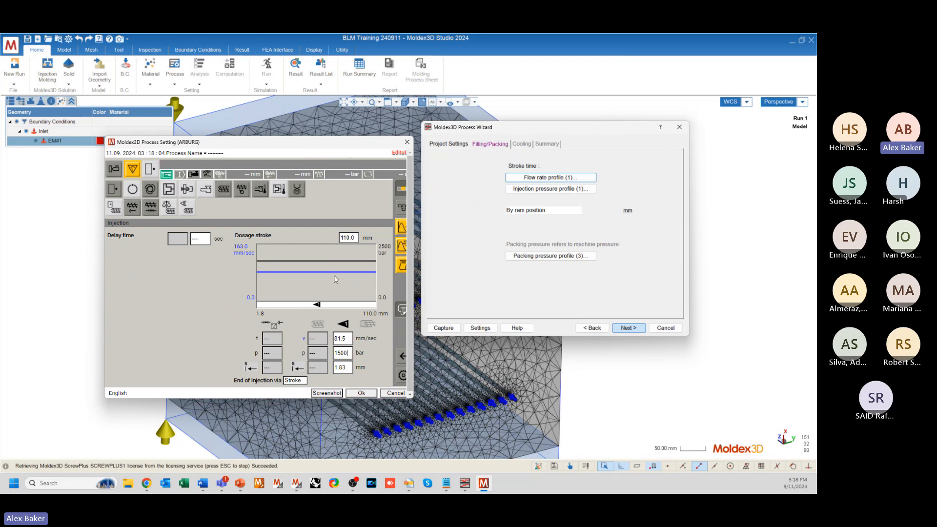
drag(295, 145, 400, 139)
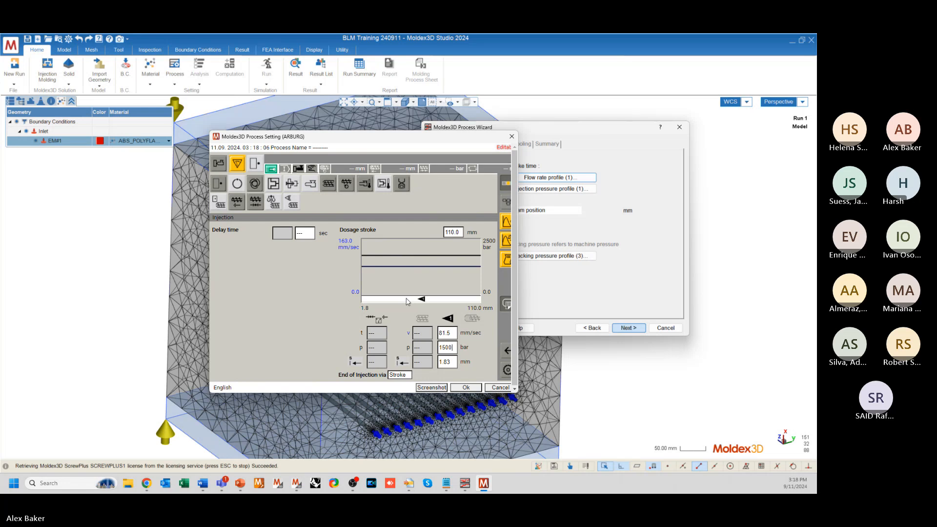
- Look through the other ARBURG machine interface pages, including dosage, decompression and cooling, and close the interface
click(237, 162)
click(255, 163)
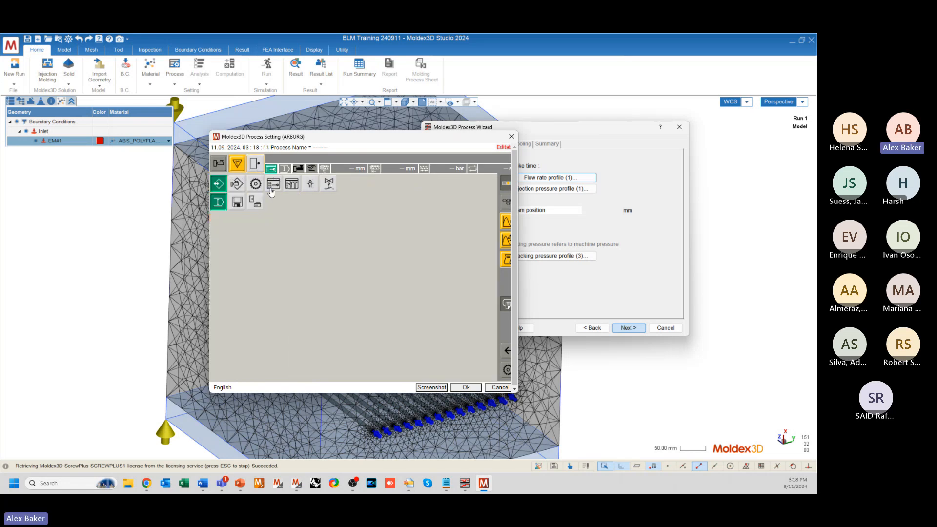
click(257, 203)
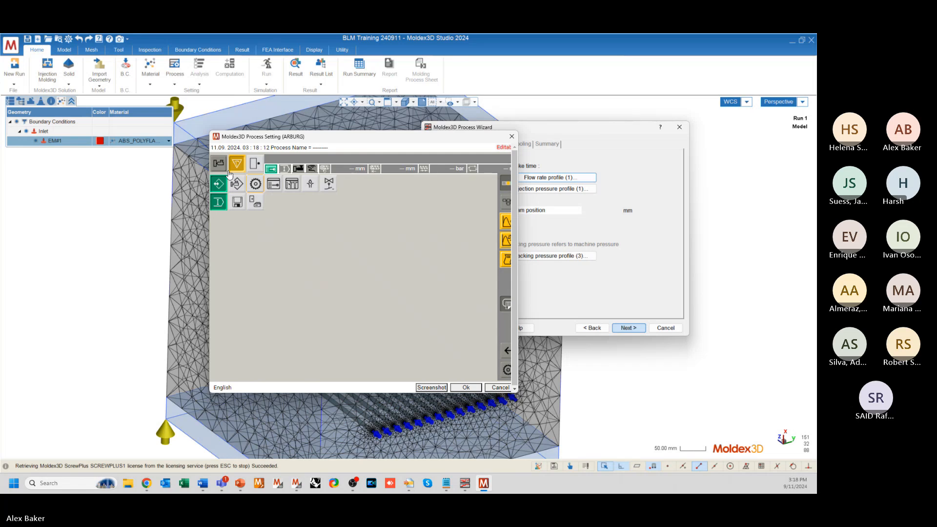
click(304, 238)
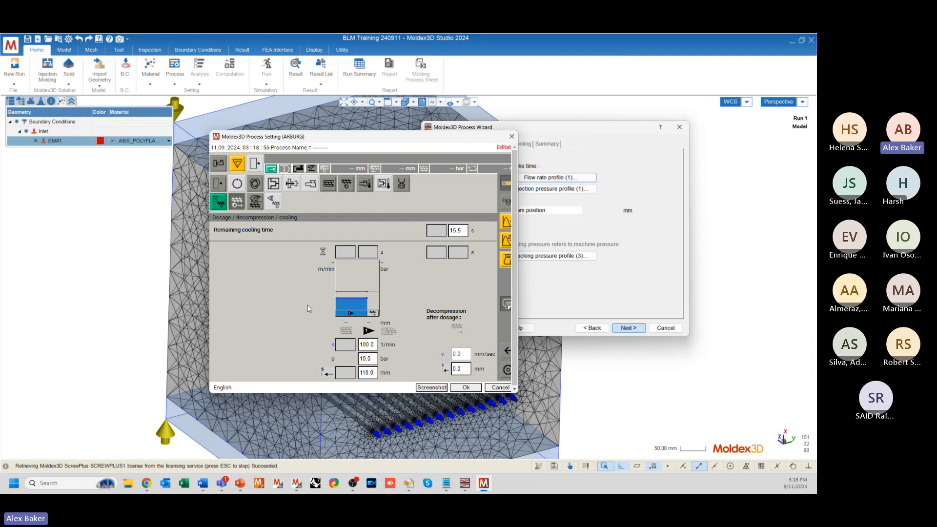
click(512, 136)
drag(561, 127, 362, 157)
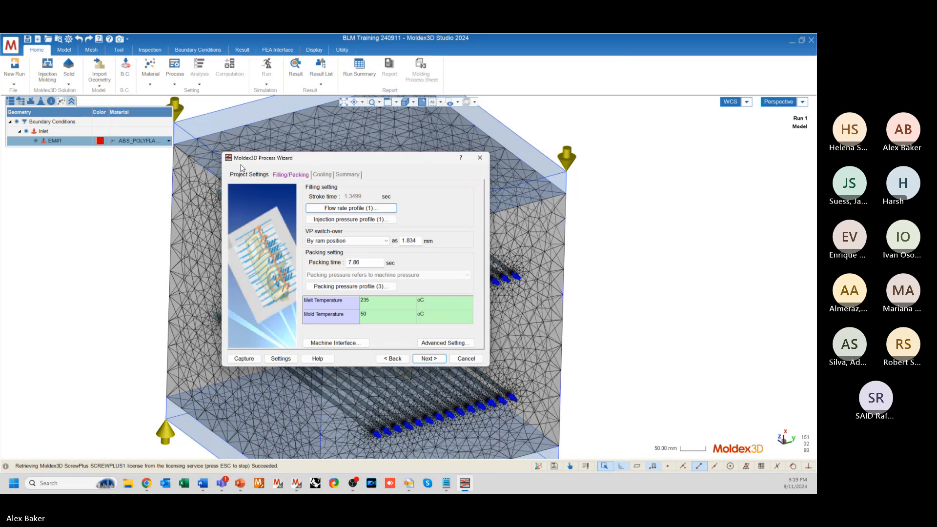
- Return to the project settings and review the available process setting methods, keeping Machine mode 1 (by profile)
click(253, 175)
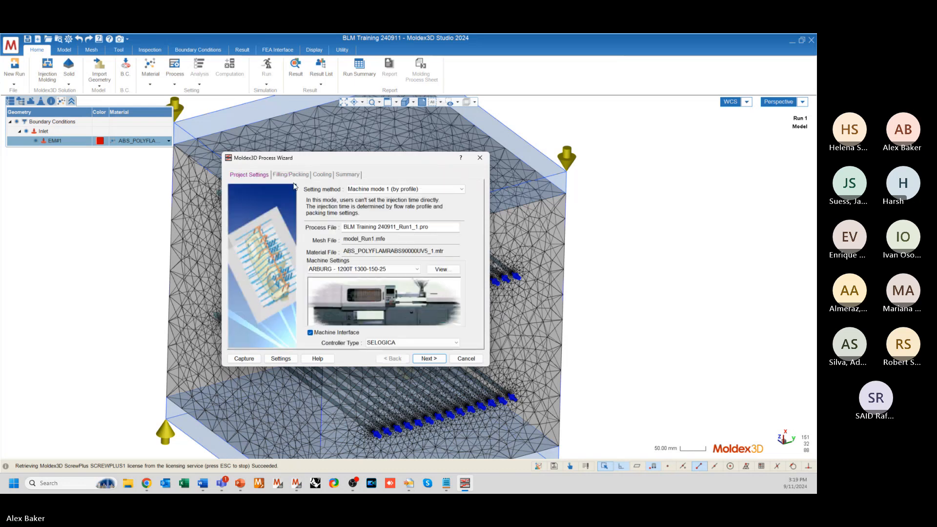
click(390, 190)
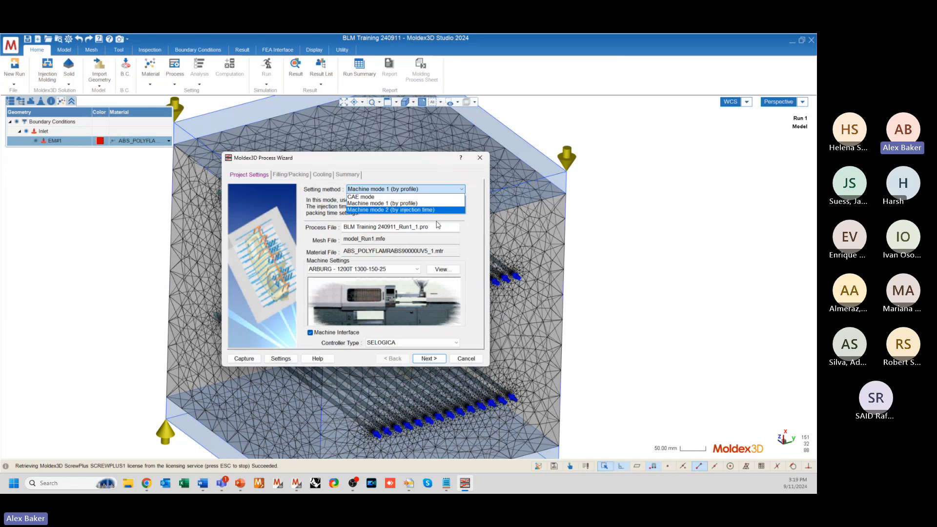
click(424, 188)
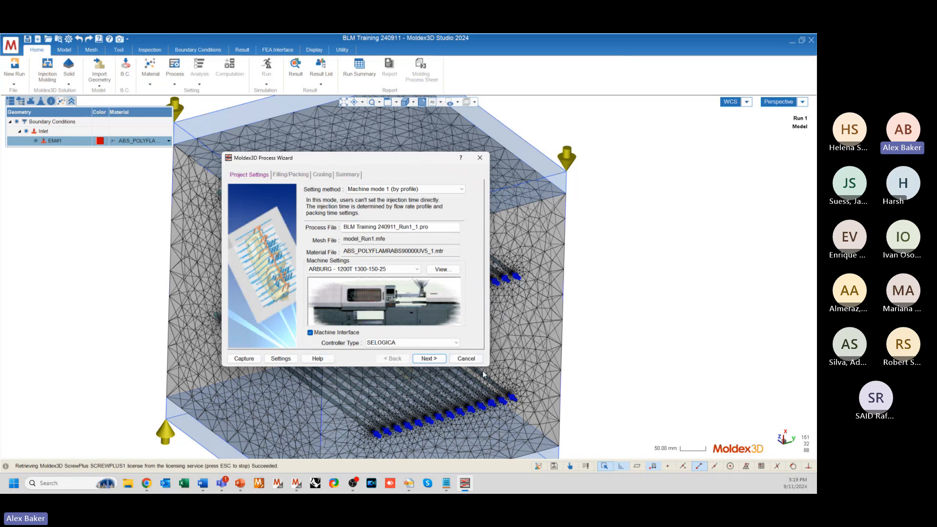
- Accept the filling, packing and cooling settings through to the summary and save the process condition file
click(429, 358)
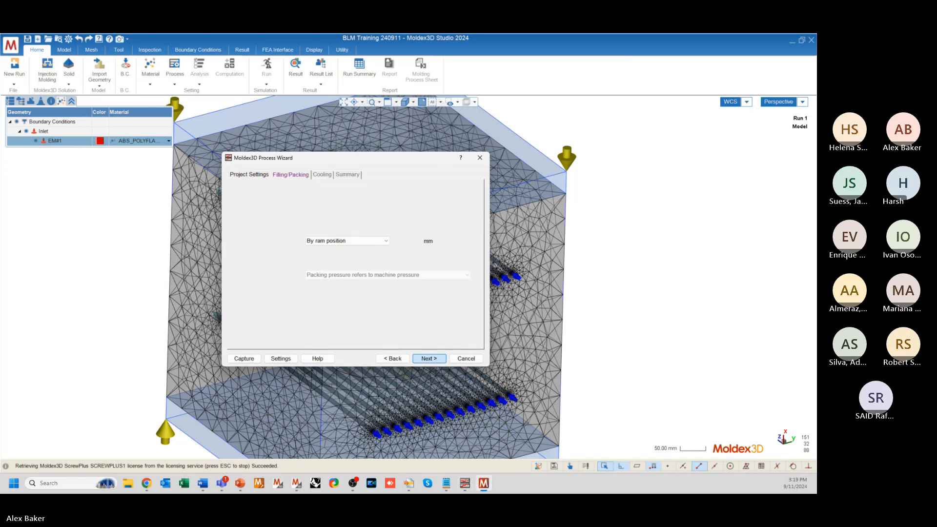
click(429, 358)
click(428, 359)
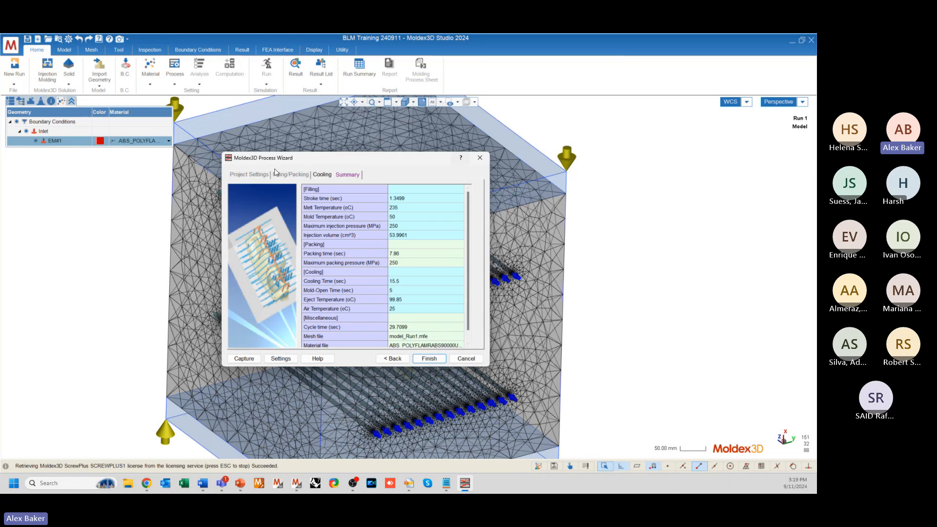
click(429, 361)
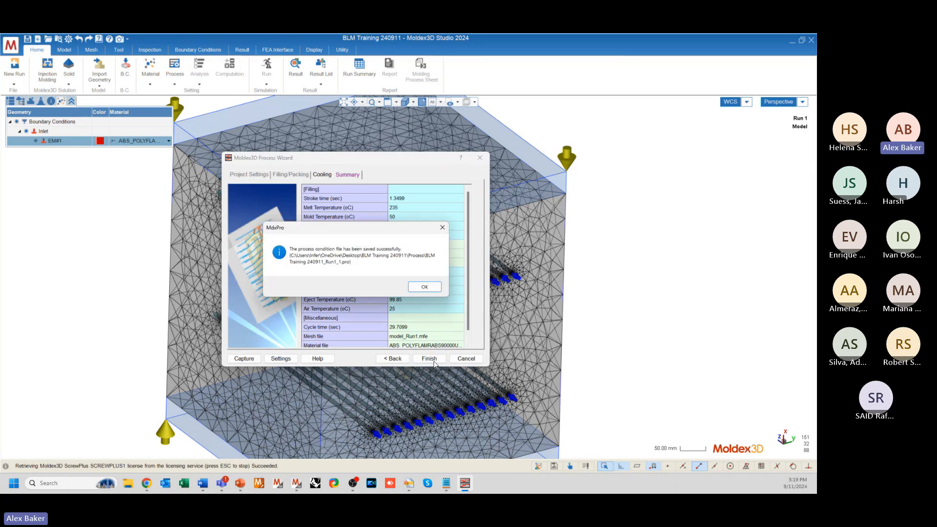
click(424, 288)
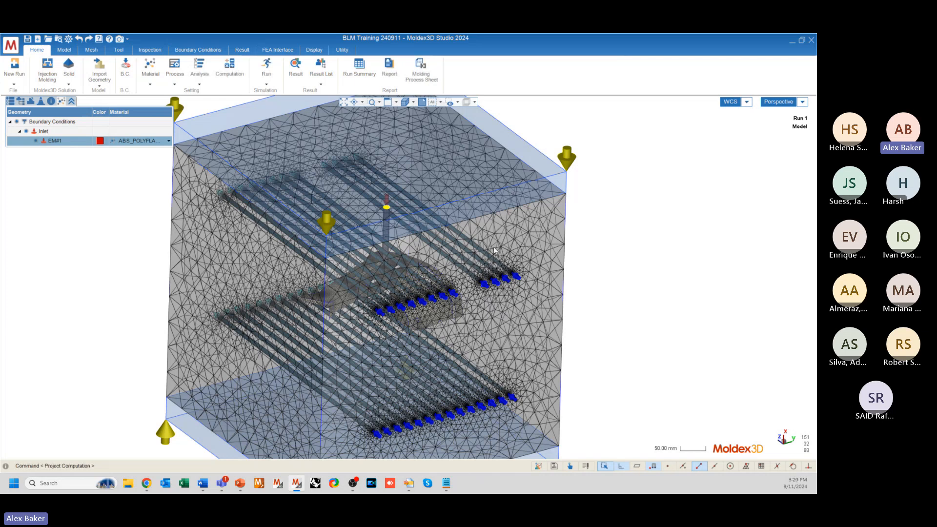
- Set the run's analysis sequence to Transient Analysis -Ct F P Ct W and check the selection
mouse_move(344, 320)
middle_down()
mouse_move(270, 327)
mouse_move(288, 299)
mouse_move(398, 334)
middle_up()
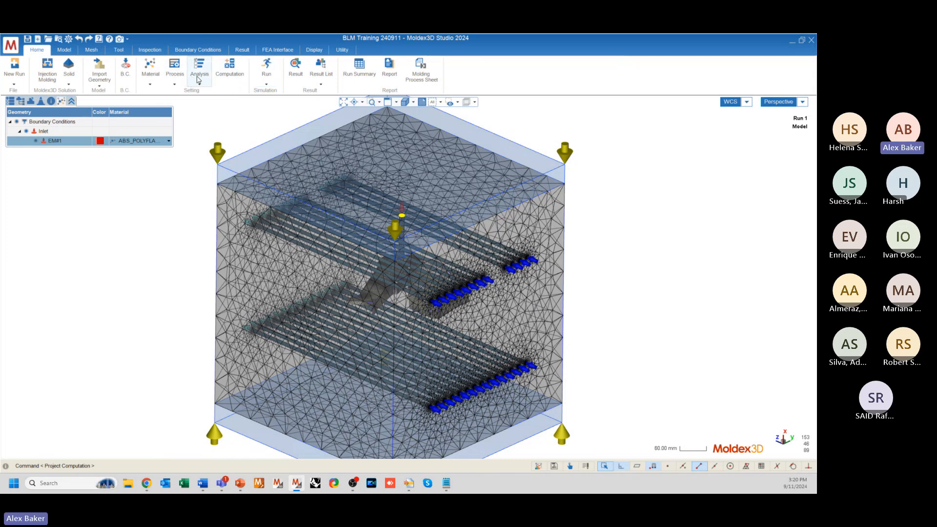
click(204, 82)
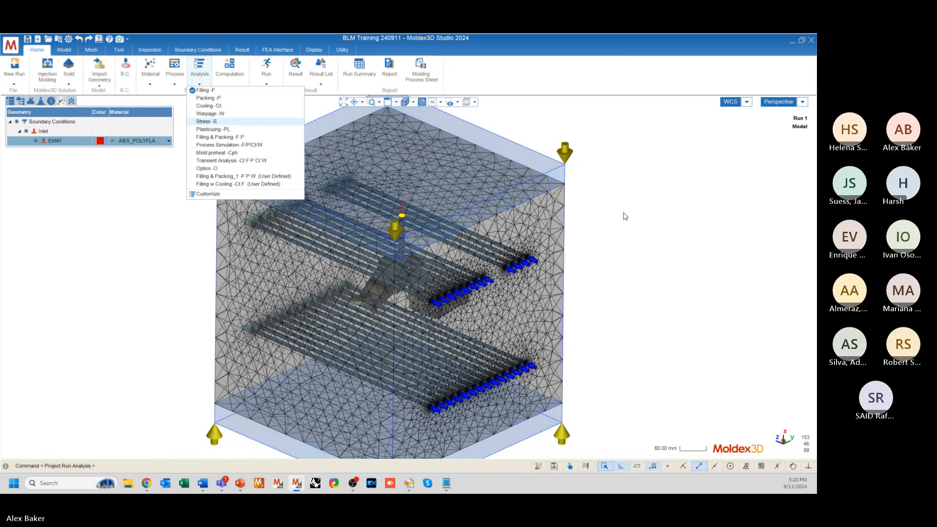
middle_drag(274, 277, 420, 301)
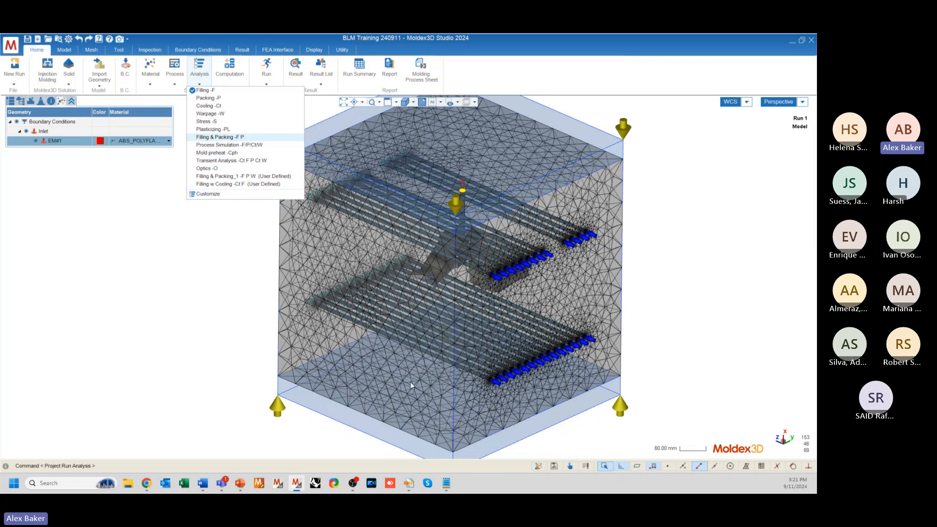
click(219, 160)
click(200, 80)
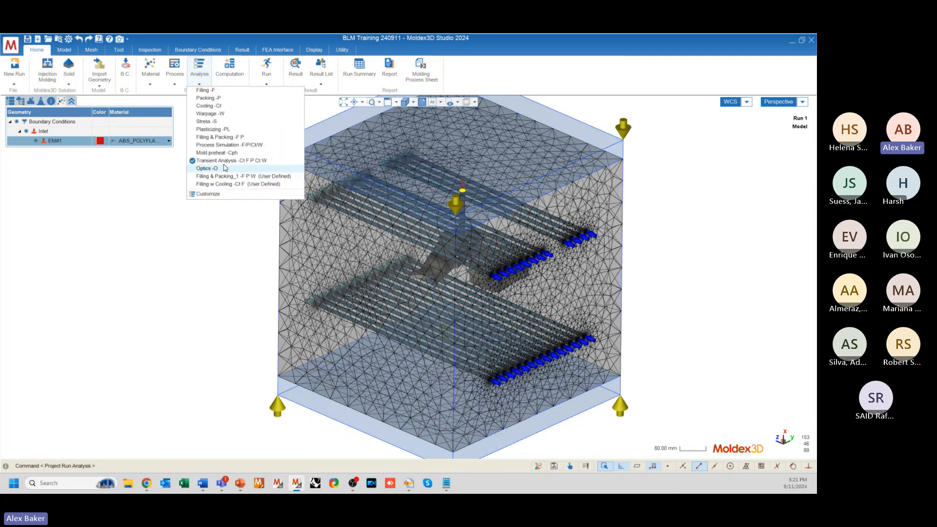
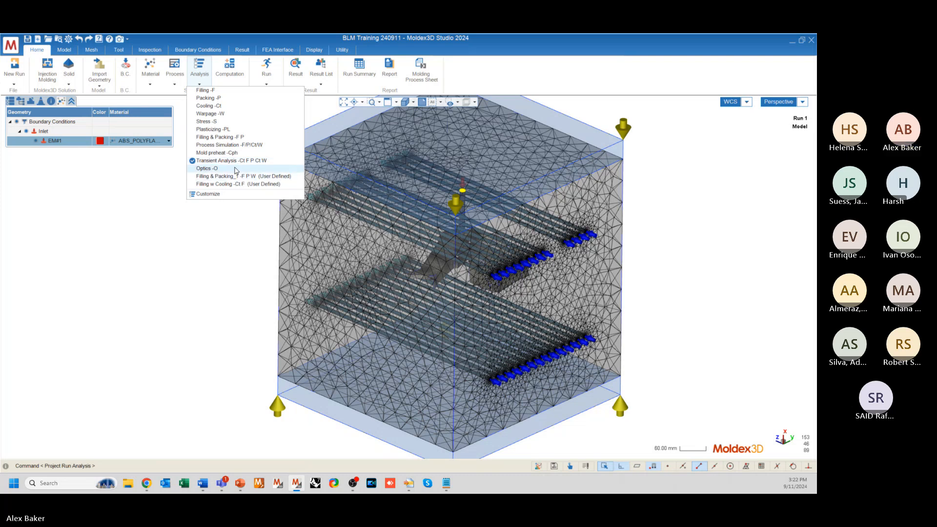
click(506, 73)
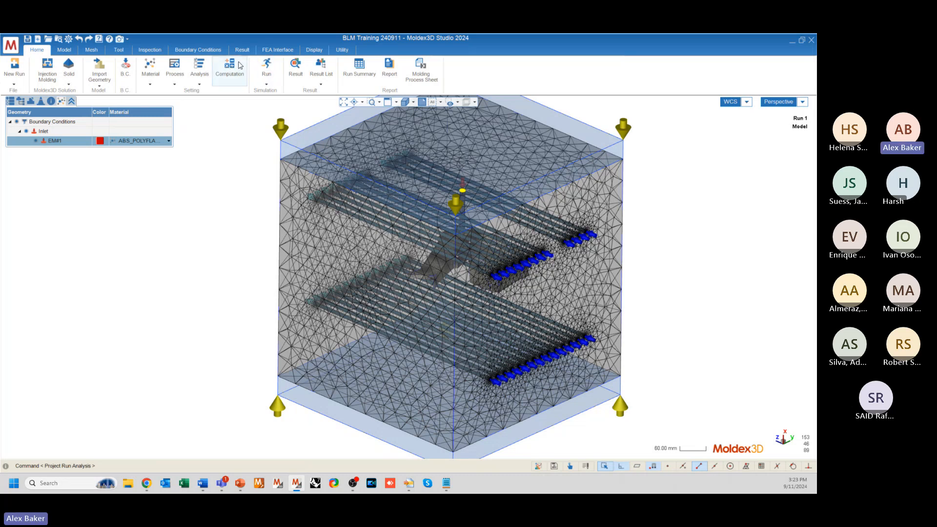
- Open the Computing Manager to review the batch job submission for the run, and close it without submitting
click(267, 84)
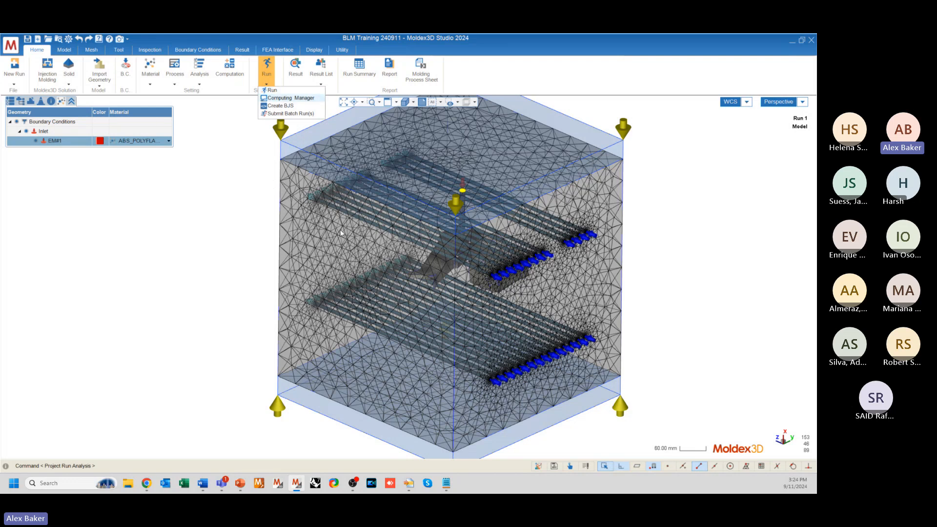
click(283, 100)
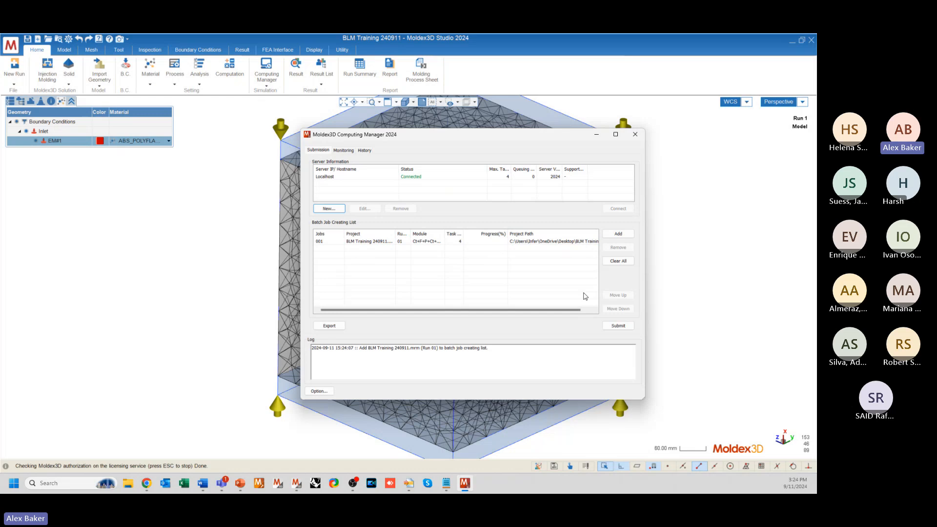
click(635, 135)
- Open the Create Run(s) Wizard for Run01 to review its settings, and close it without creating runs
click(273, 86)
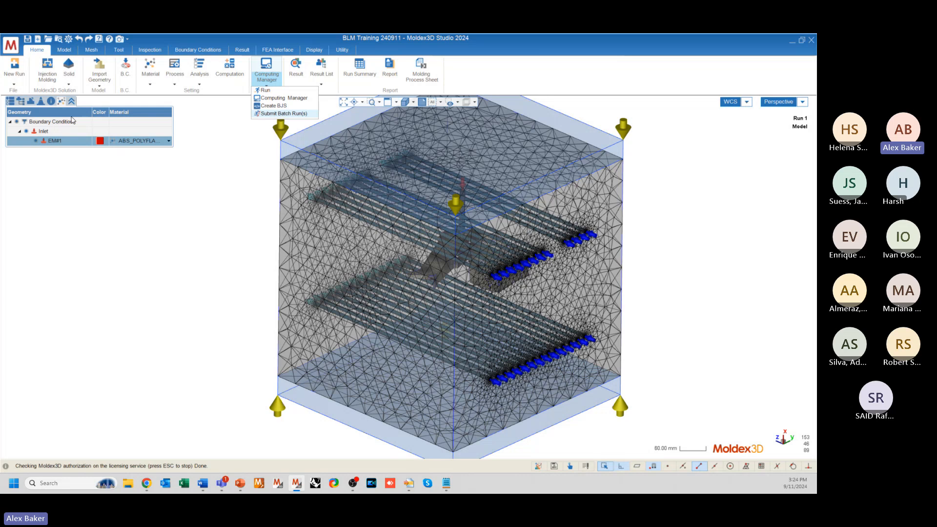
click(10, 101)
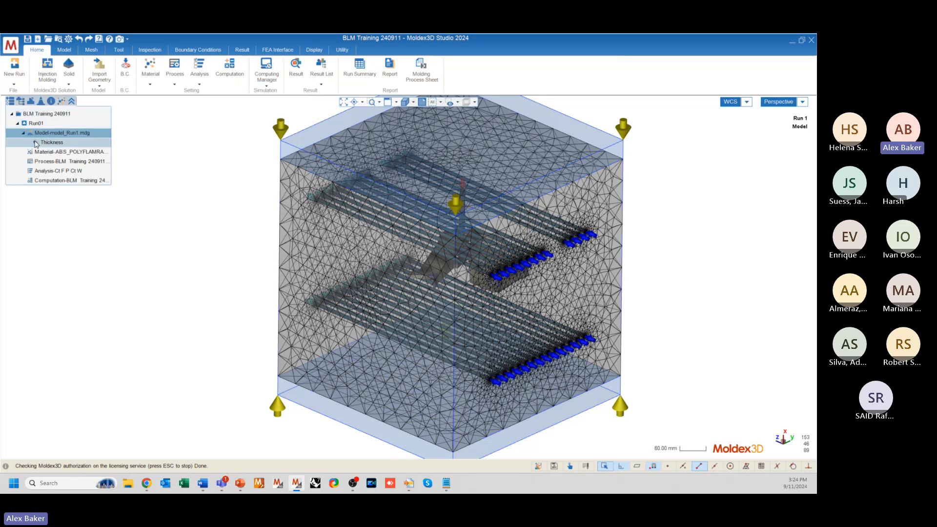
right_click(38, 125)
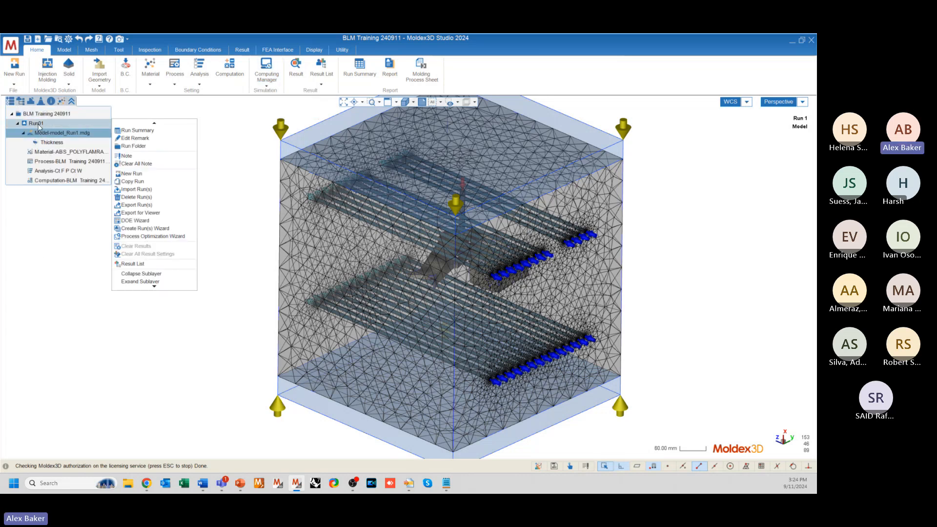
click(145, 229)
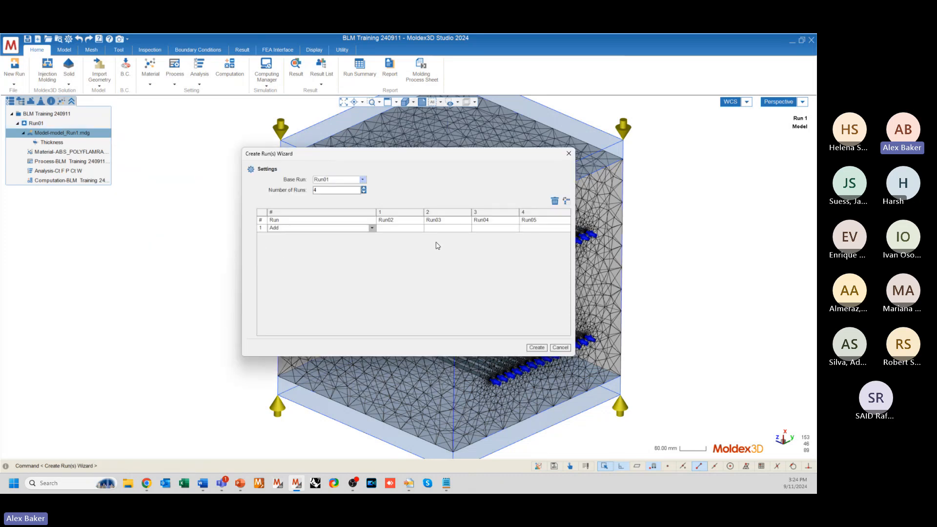
click(569, 153)
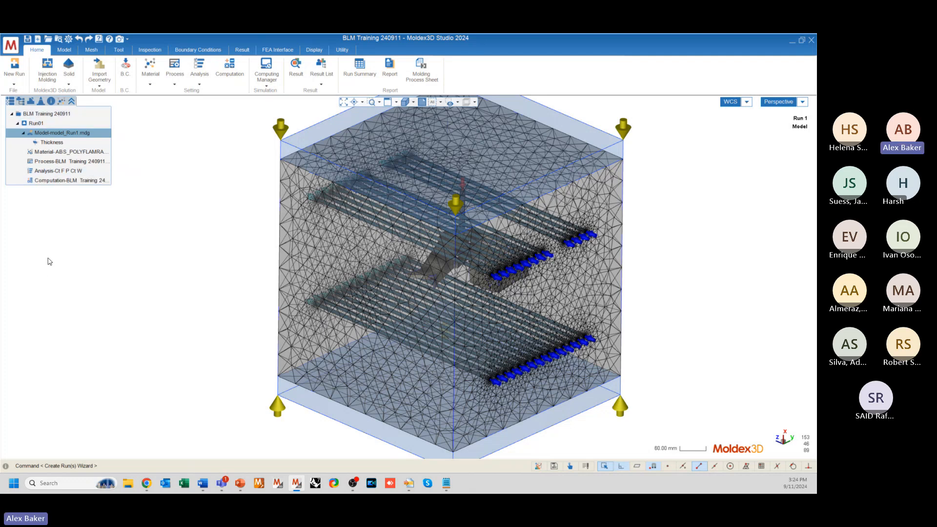
- Open the Submit Batch Run(s) dialog to review its scheduling options and job list, and cancel without submitting
click(268, 84)
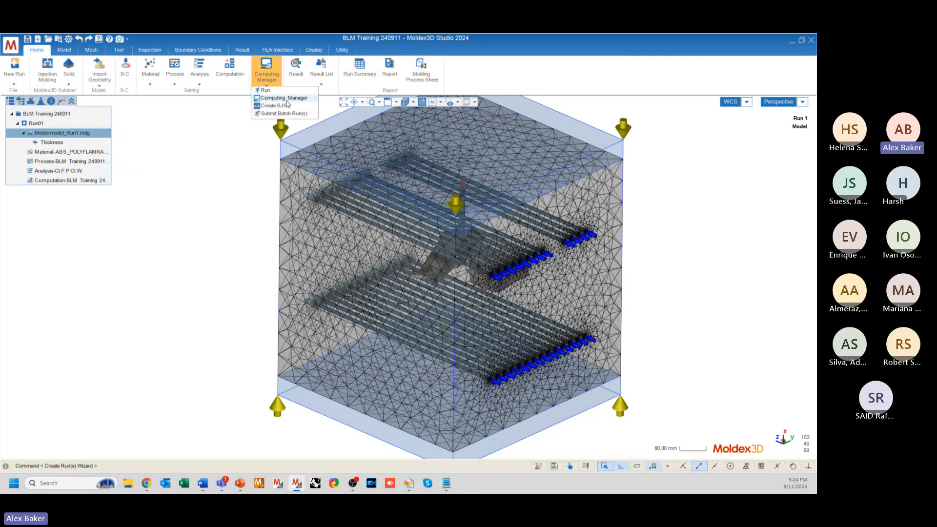
click(275, 114)
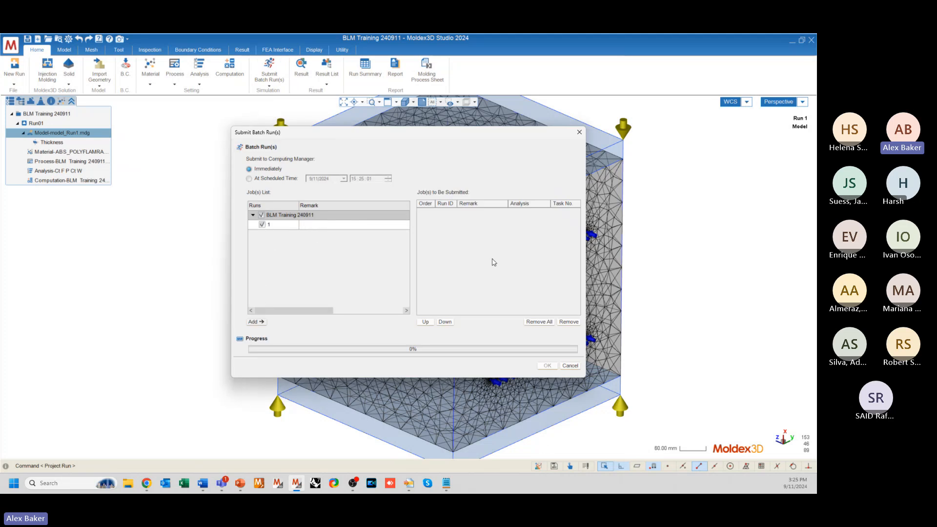
click(569, 366)
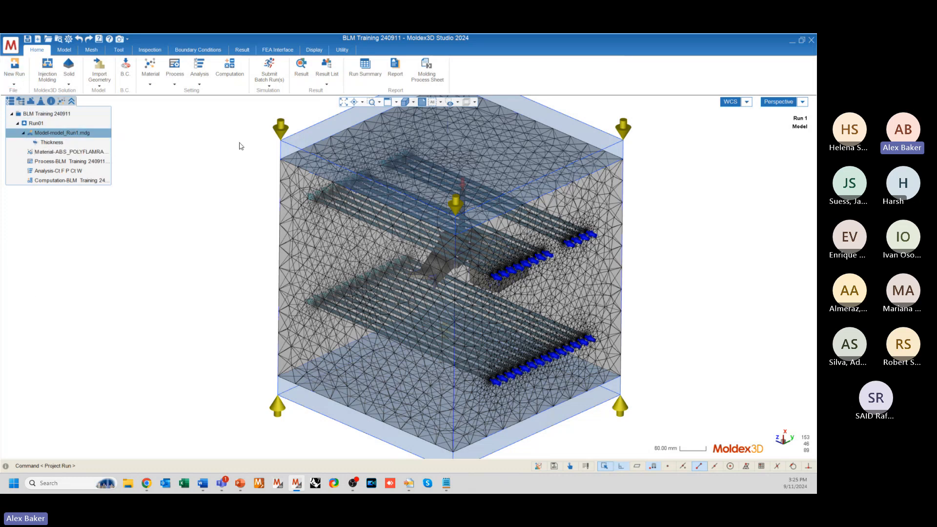
click(269, 83)
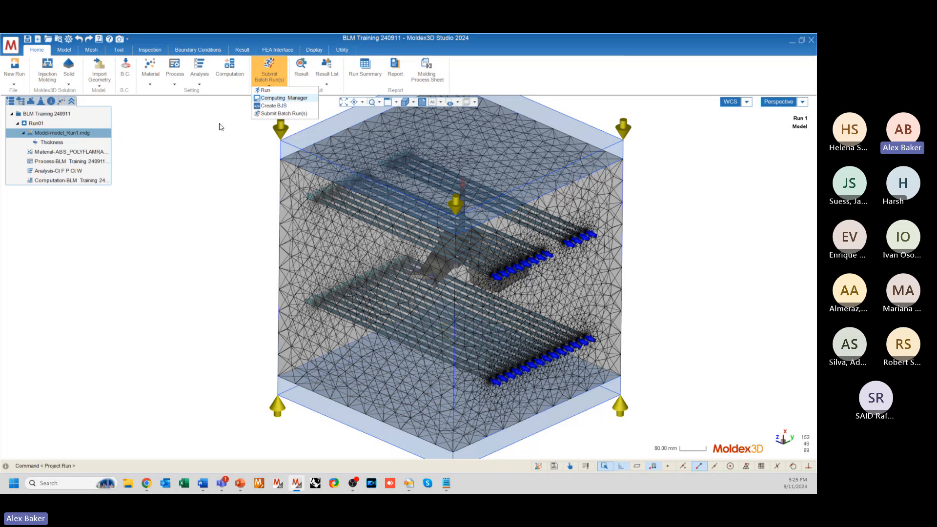
click(217, 142)
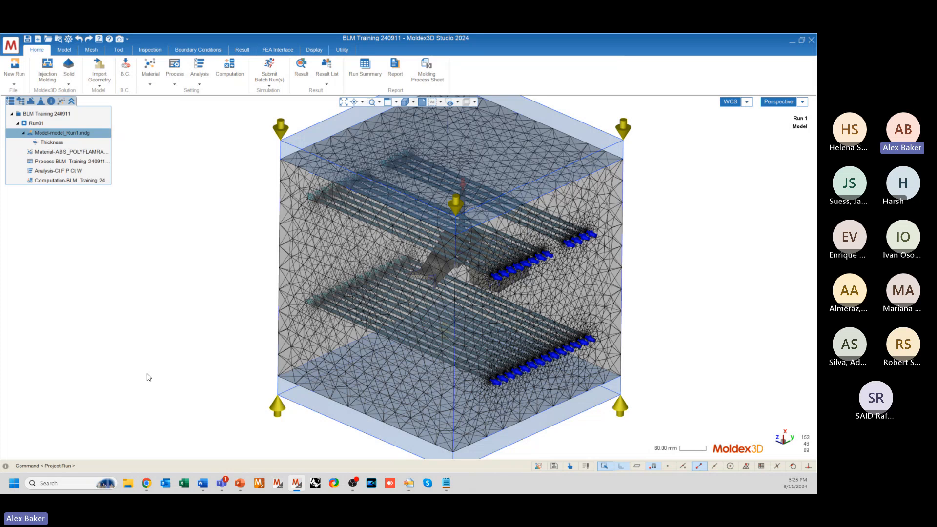
- Switch to the Word training agenda and show the 10 Minute Timer video in a browser window beside it
click(203, 483)
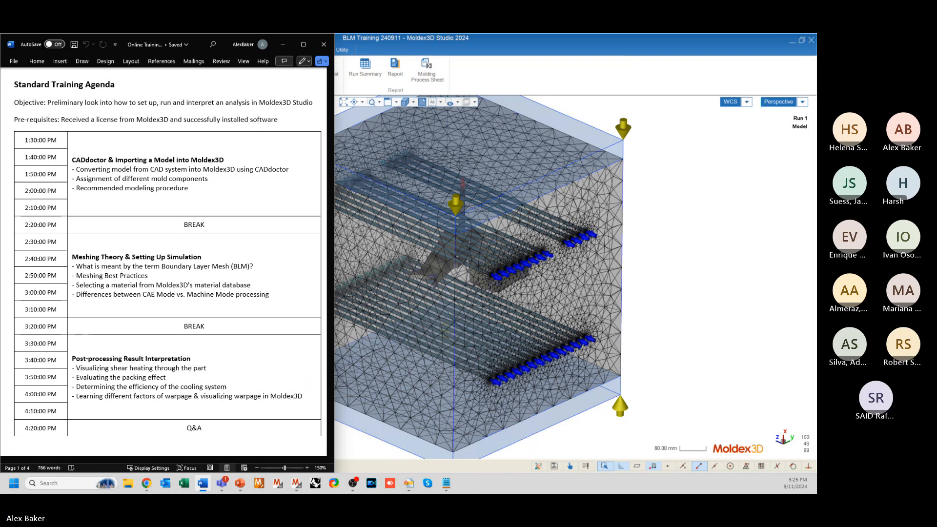
key(alt+Tab)
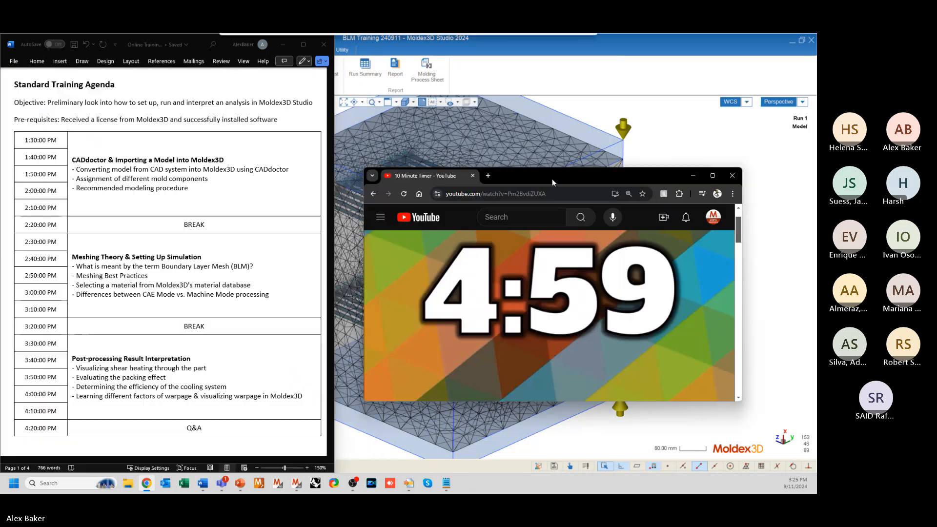
drag(553, 178, 586, 181)
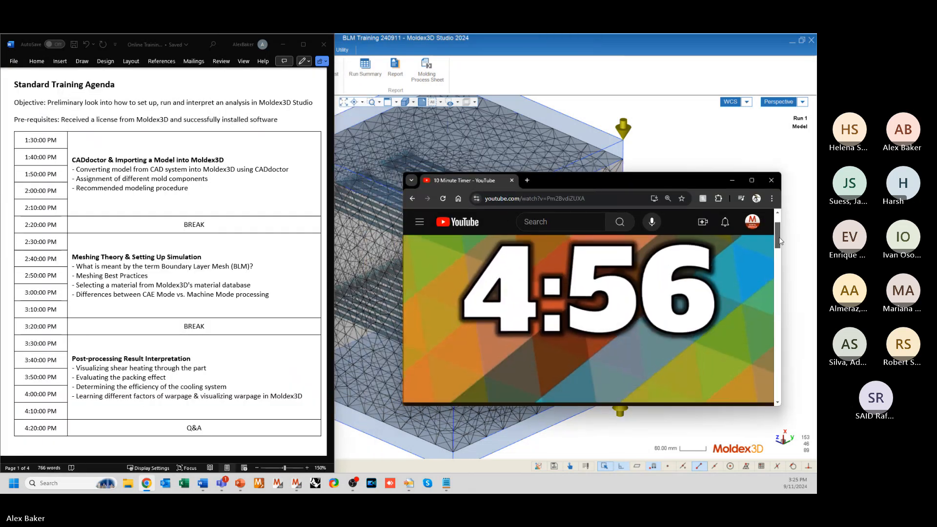
scroll(781, 237, up, 1)
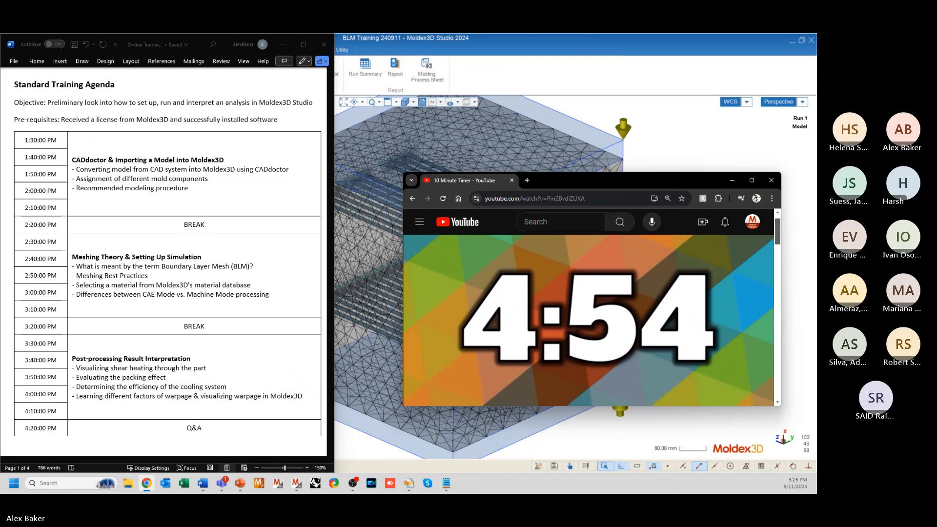
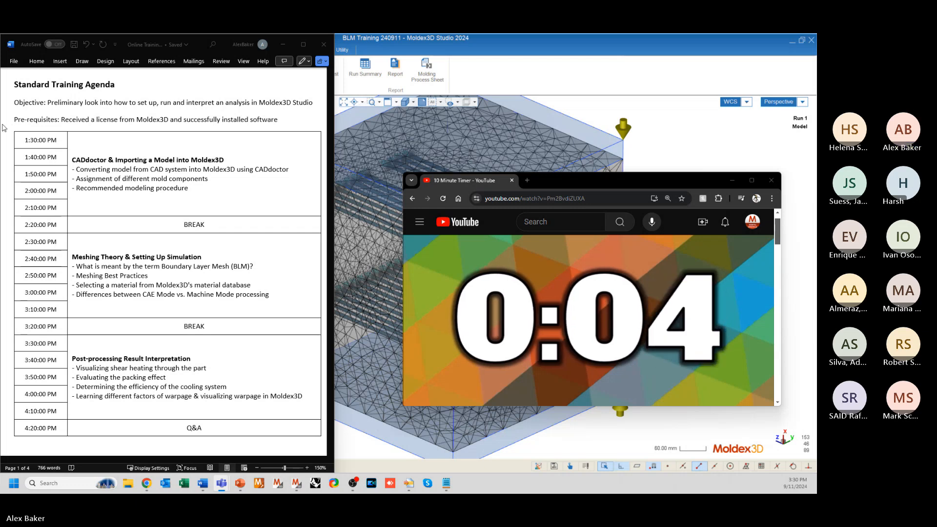
- Clear the desktop by closing the timer and agenda windows and minimizing the BLM Training 240911 project window
click(770, 180)
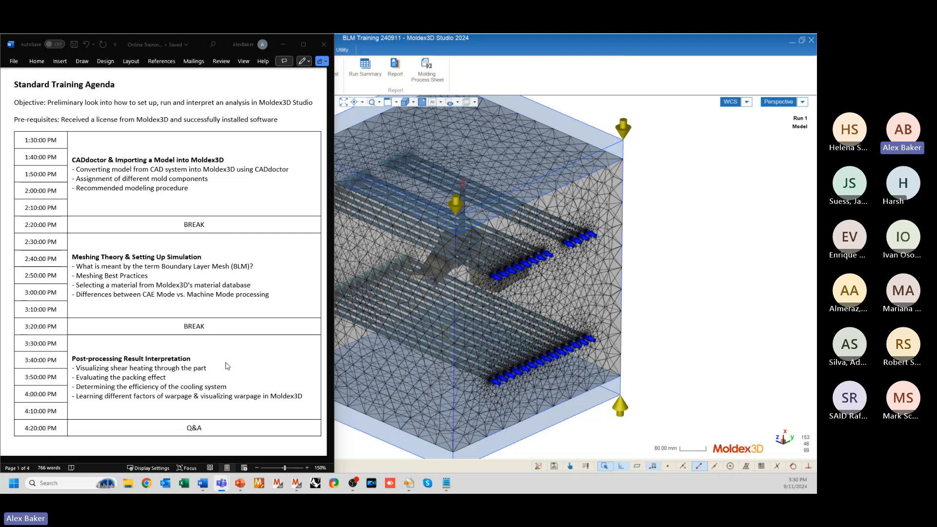
click(599, 37)
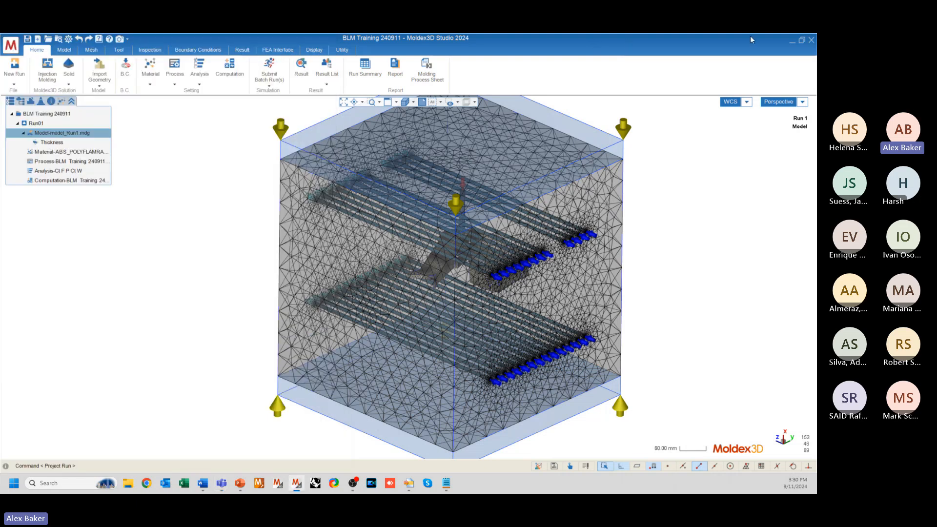
click(792, 43)
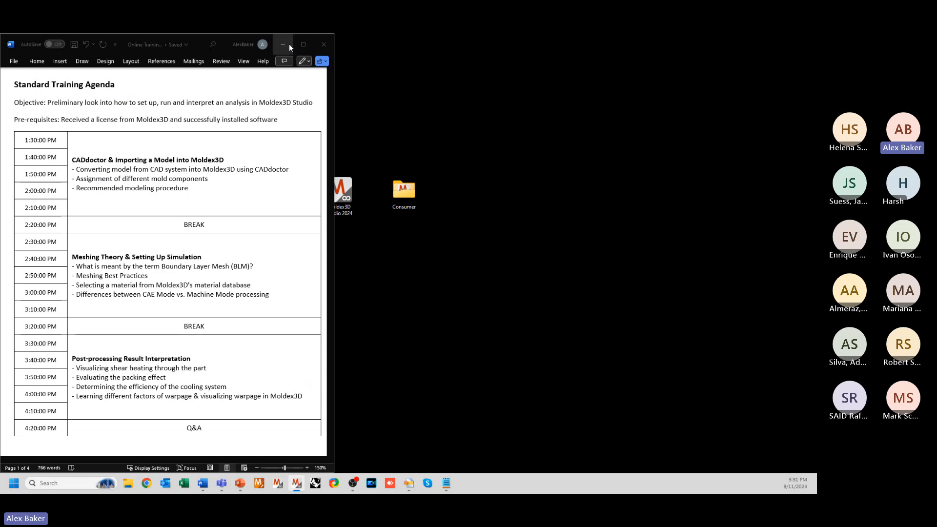
click(324, 44)
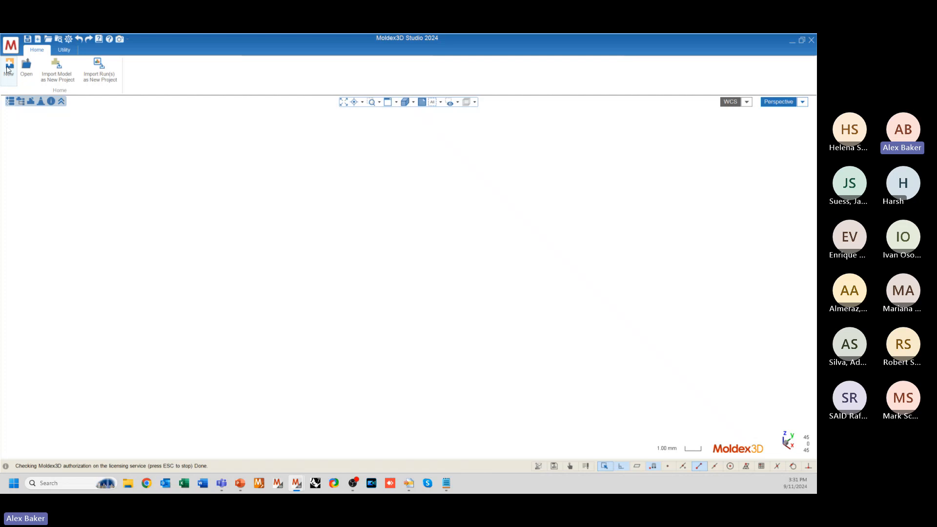
- Start opening a project in Moldex3D Studio and select the Consumer MRM file in the desktop's Consumer folder
click(27, 75)
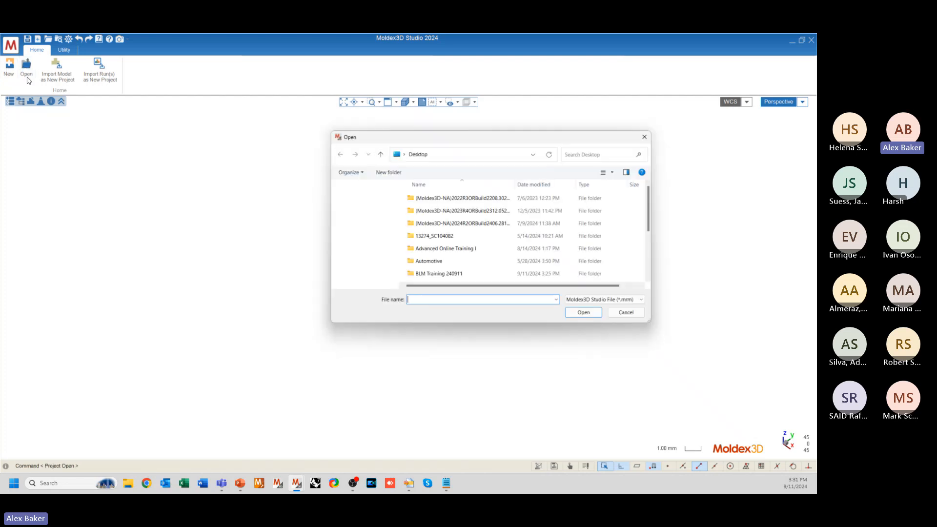
scroll(437, 233, down, 1)
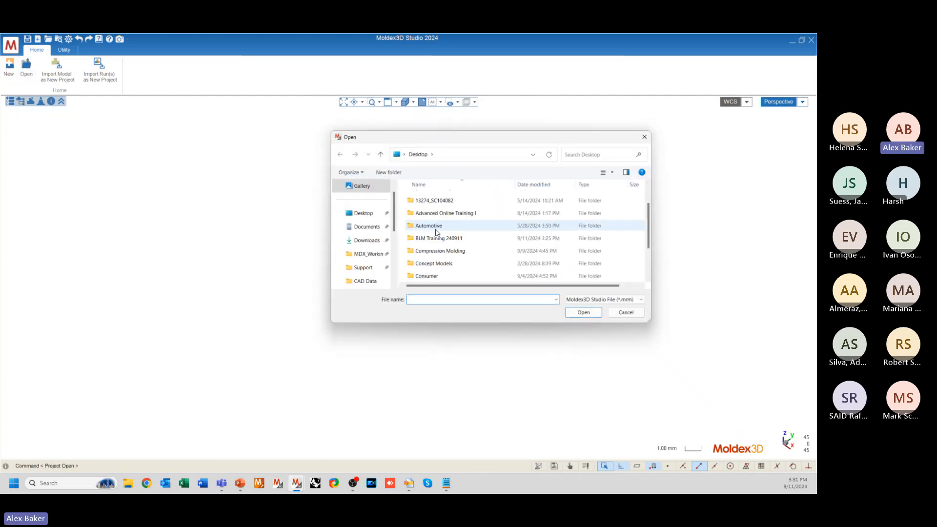
scroll(437, 233, down, 2)
double_click(428, 227)
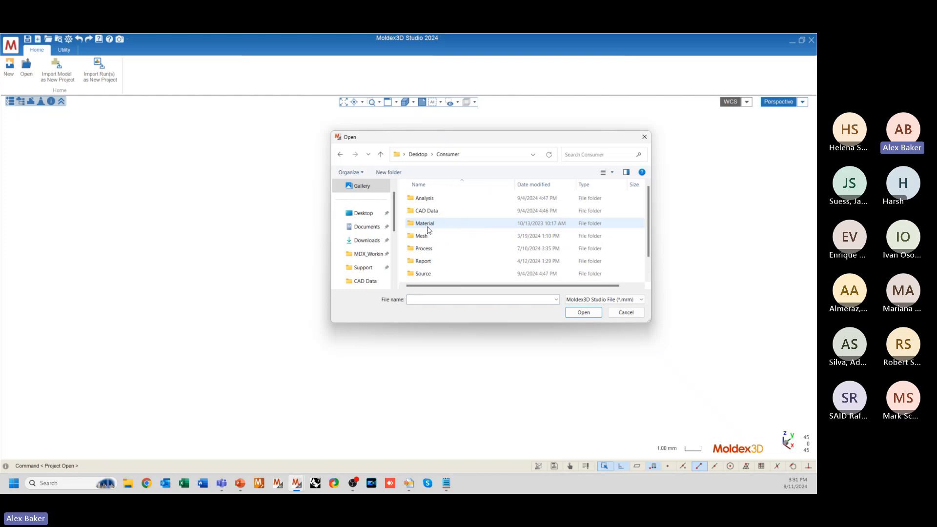
drag(458, 140, 414, 104)
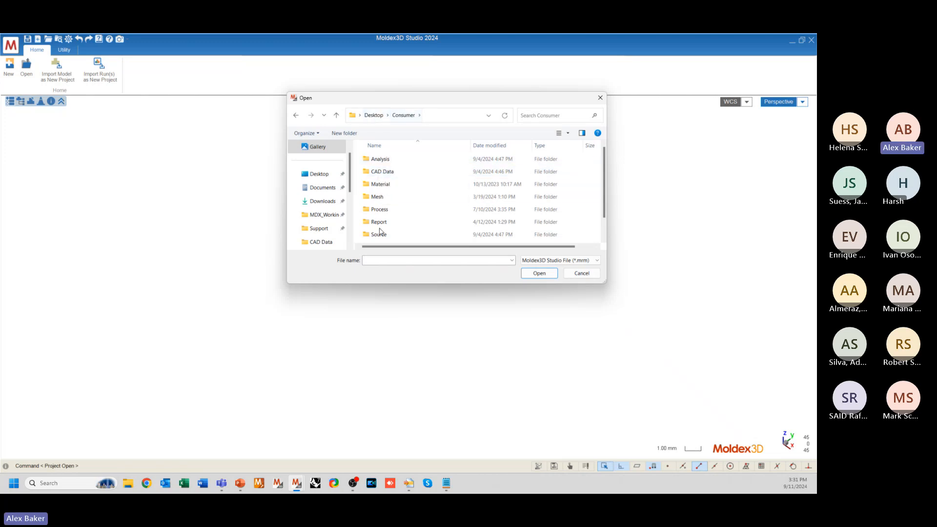
scroll(403, 188, down, 1)
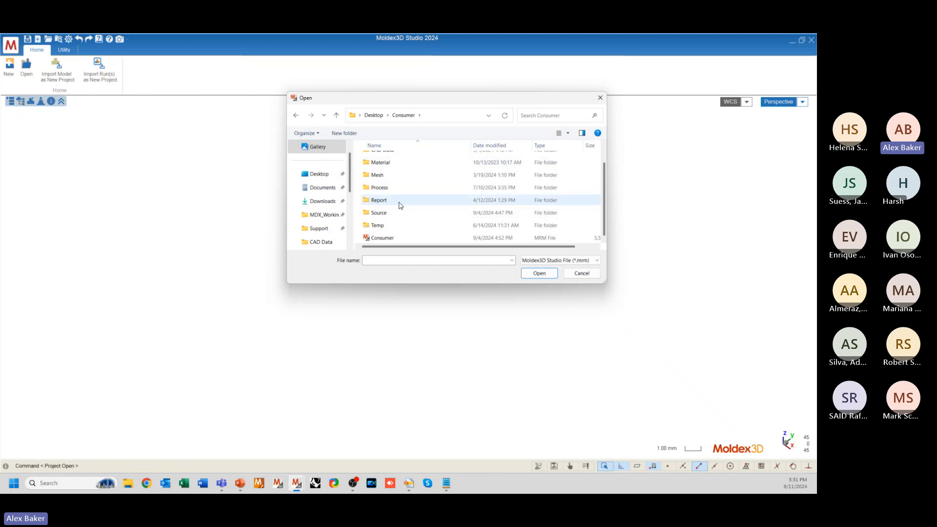
click(550, 238)
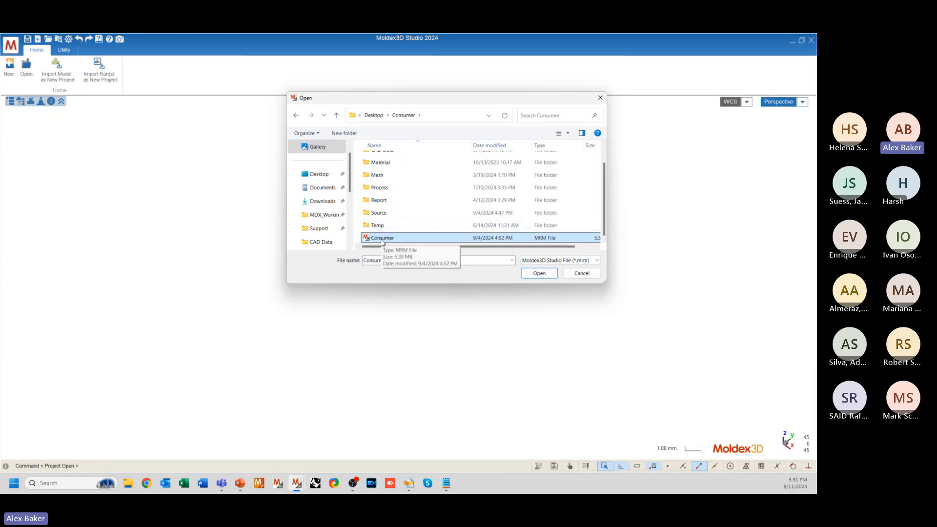
- Review the Consumer file's size and the folder's subfolders, and open the Consumer project
drag(488, 248, 581, 240)
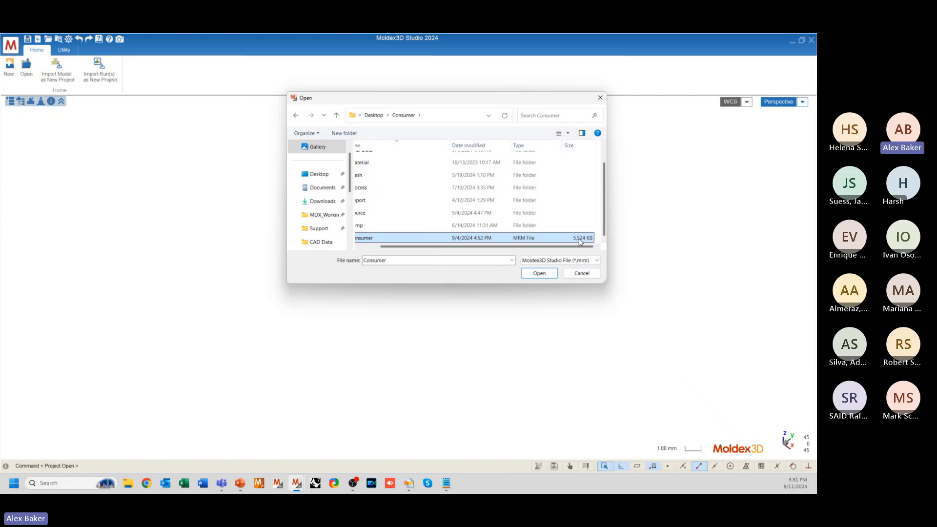
drag(497, 248, 461, 251)
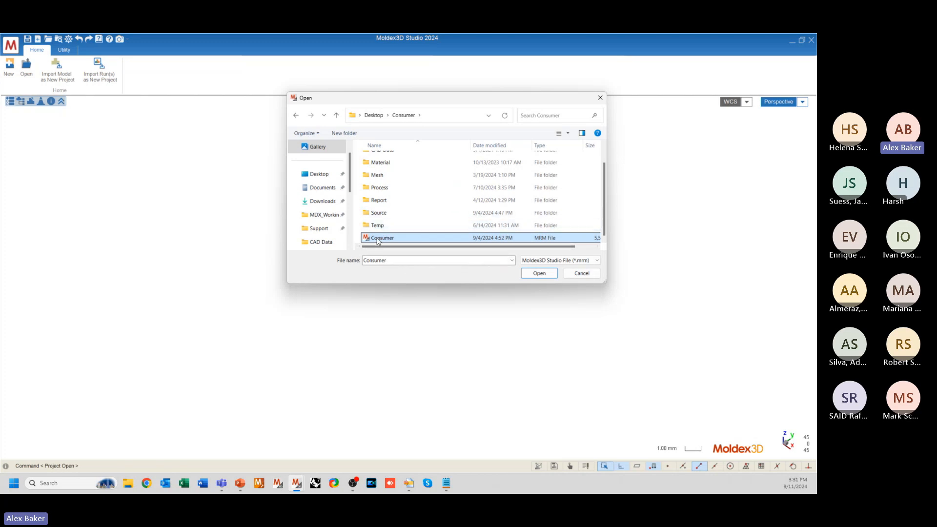
scroll(382, 212, up, 1)
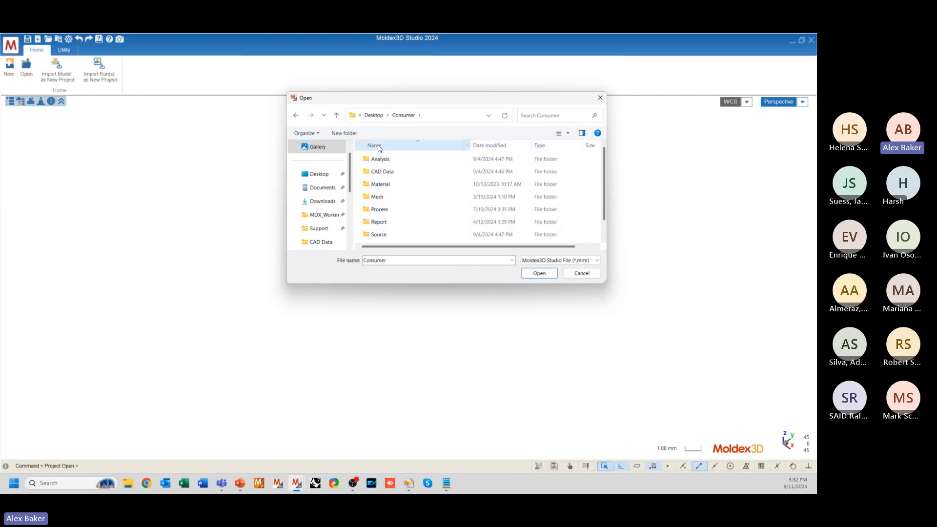
scroll(383, 179, down, 1)
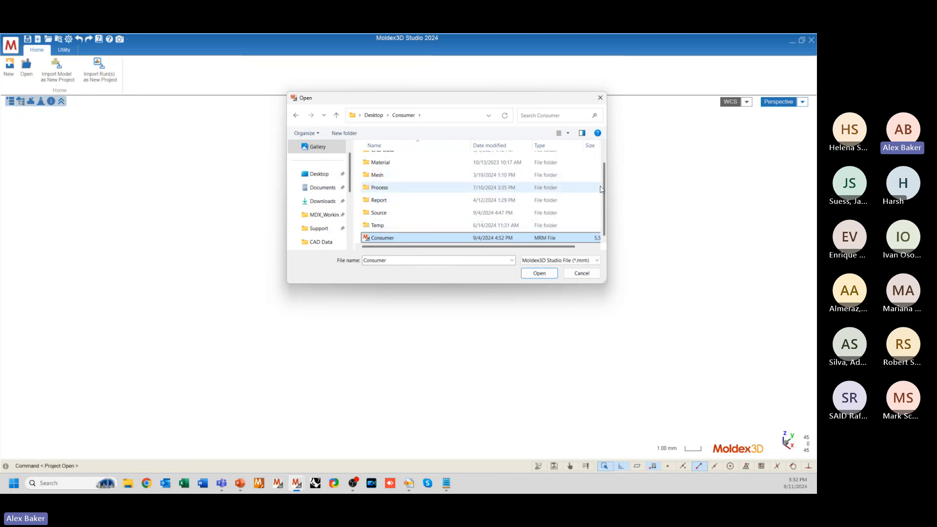
scroll(388, 224, up, 1)
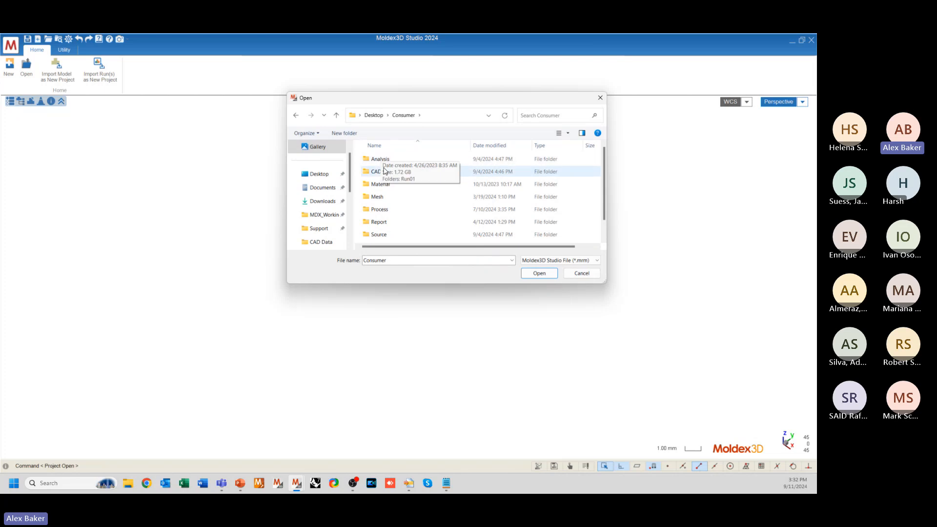
scroll(386, 171, down, 1)
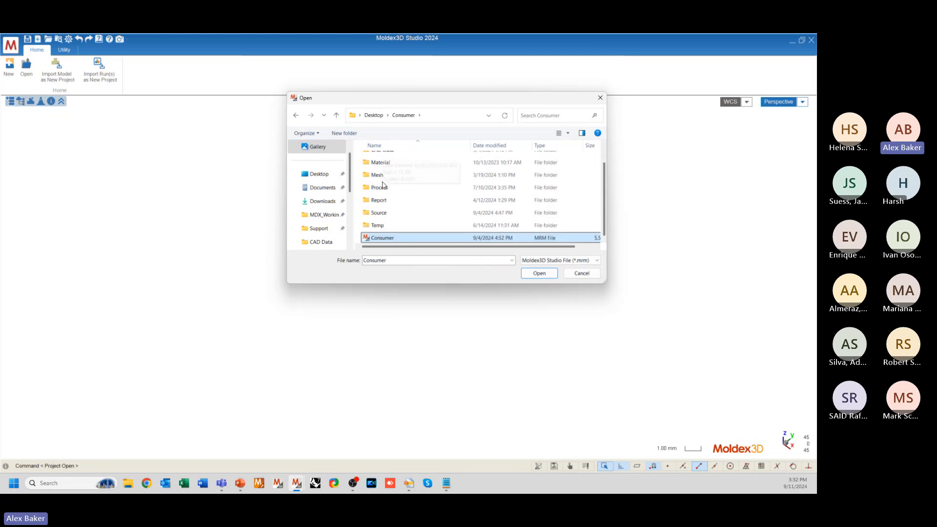
double_click(380, 239)
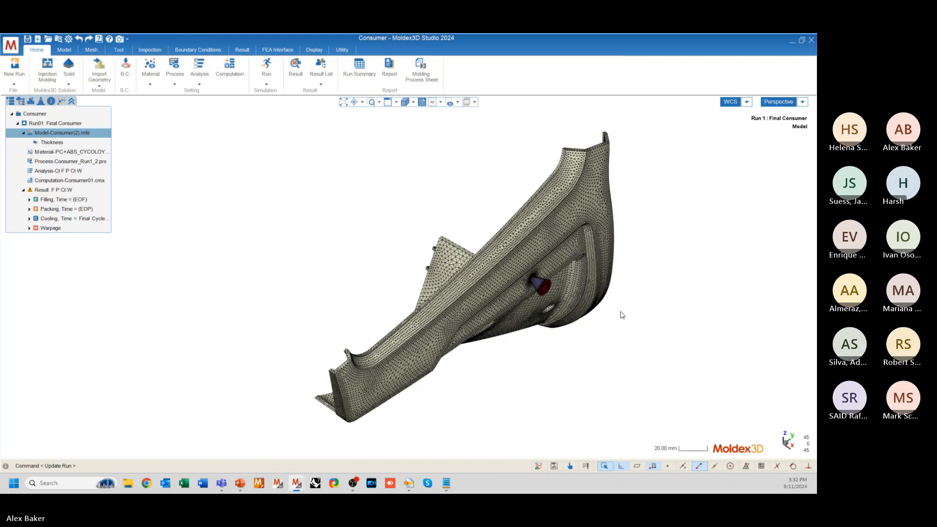
- Examine the meshed Consumer part and its gate from the opposite side, with the whole part in view
mouse_move(623, 314)
middle_down()
mouse_move(644, 332)
mouse_move(457, 144)
mouse_move(239, 309)
mouse_move(259, 234)
mouse_move(367, 292)
mouse_move(220, 356)
middle_up()
scroll(367, 292, up, 2)
scroll(214, 359, down, 2)
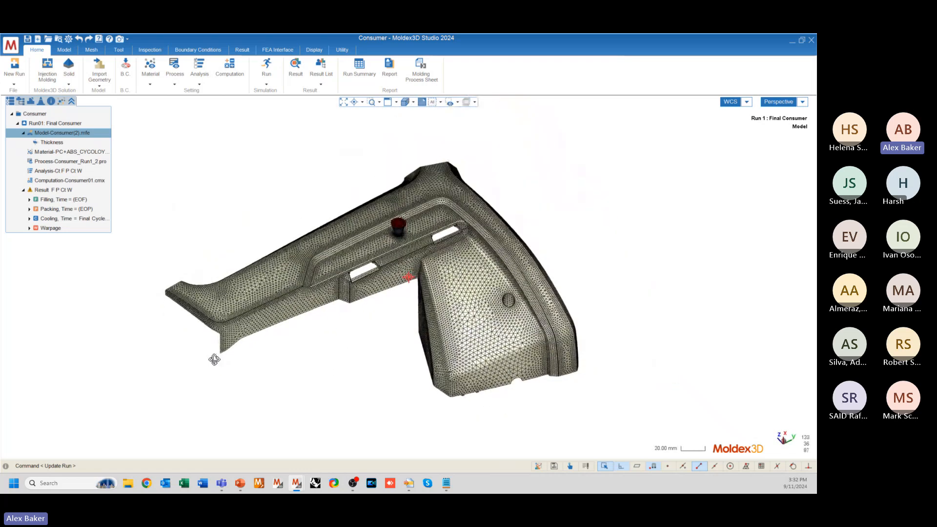
scroll(214, 360, up, 2)
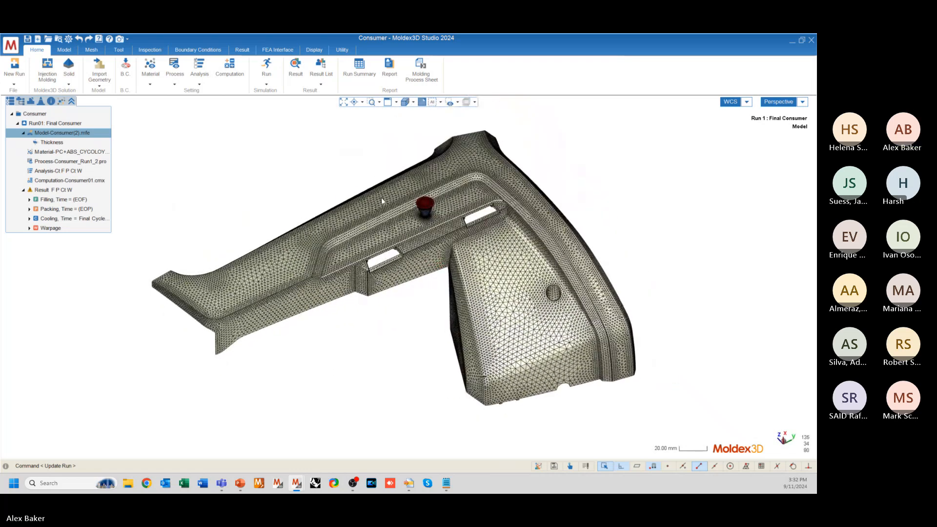
scroll(486, 154, up, 1)
middle_drag(80, 293, 170, 367)
scroll(117, 346, down, 1)
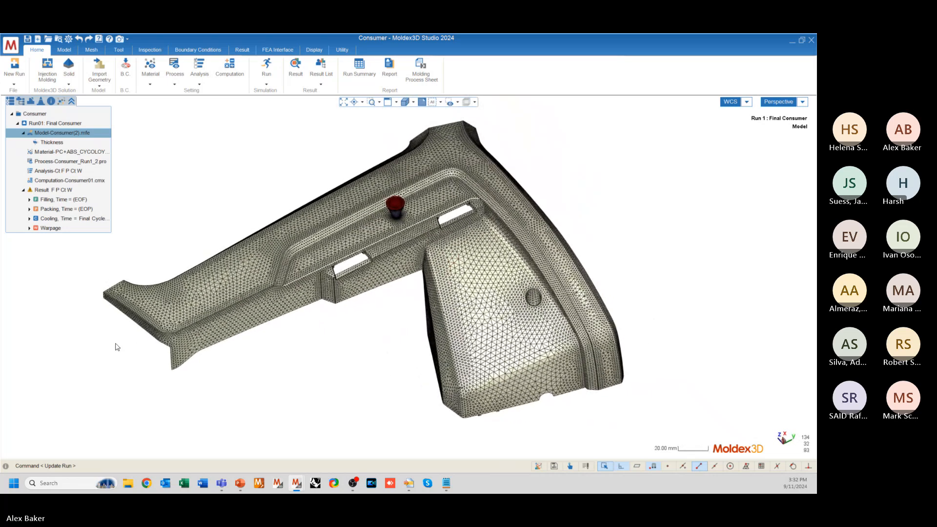
- Inspect the surface mesh on the gate side of the Consumer part, close up and as a whole
middle_drag(118, 347, 142, 328)
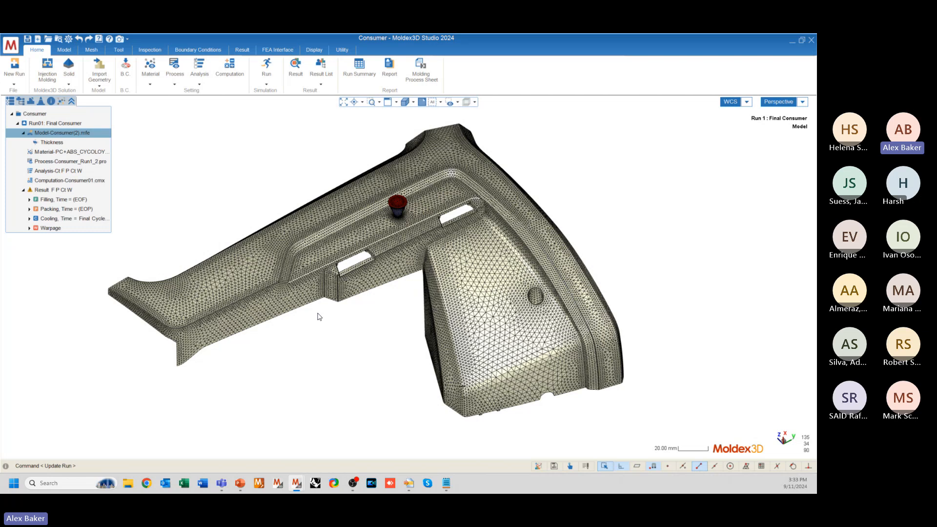
middle_drag(318, 316, 280, 215)
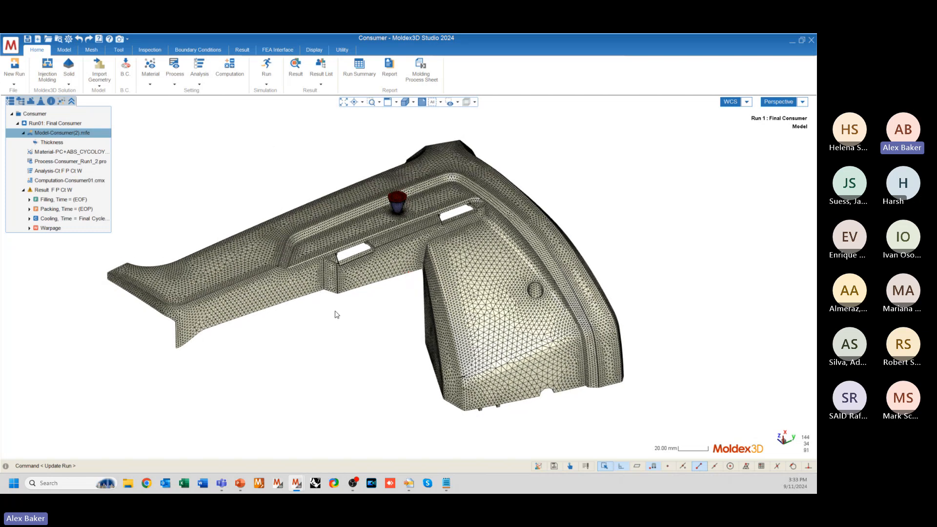
scroll(580, 330, down, 1)
middle_drag(581, 330, 306, 380)
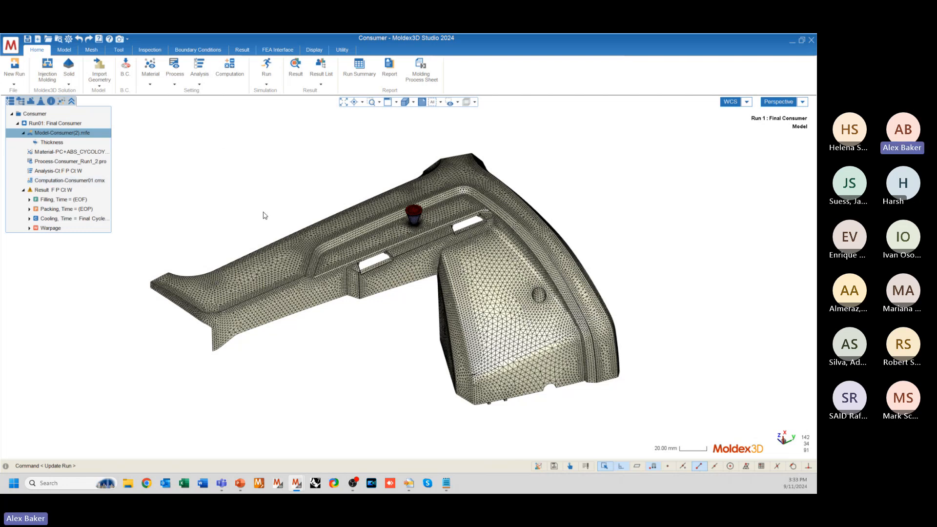
mouse_move(385, 274)
middle_down()
mouse_move(348, 313)
mouse_move(309, 298)
middle_up()
scroll(308, 297, up, 5)
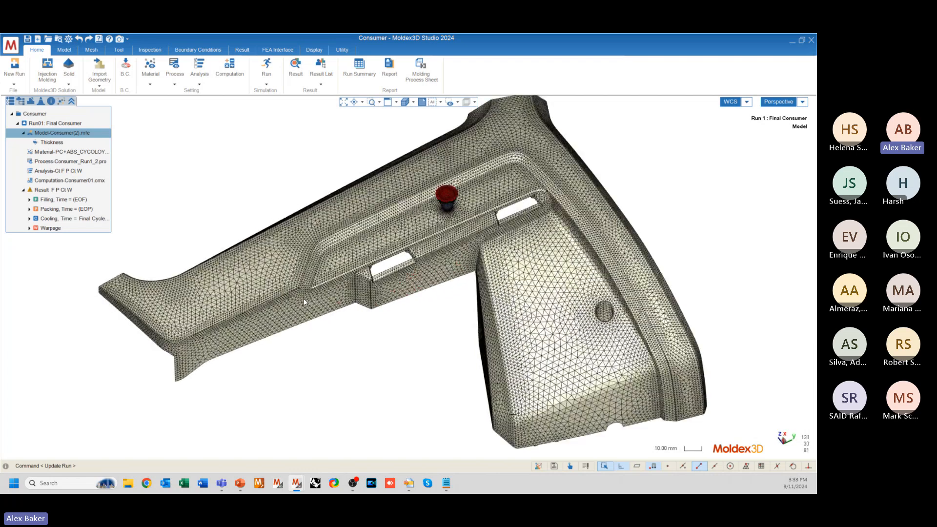
mouse_move(358, 253)
middle_down()
mouse_move(374, 295)
mouse_move(341, 293)
middle_up()
scroll(341, 293, down, 8)
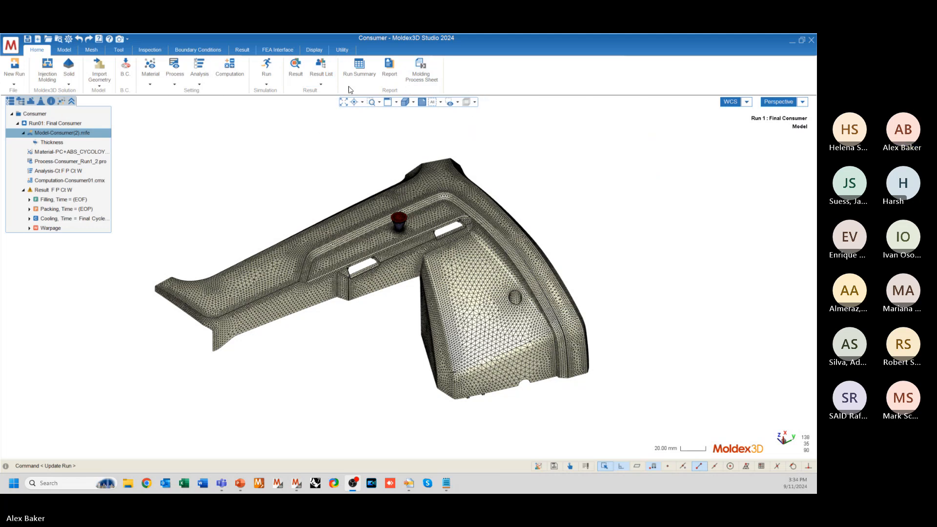
- Change the part's display style to plain shading without mesh lines and view the gate side
click(413, 103)
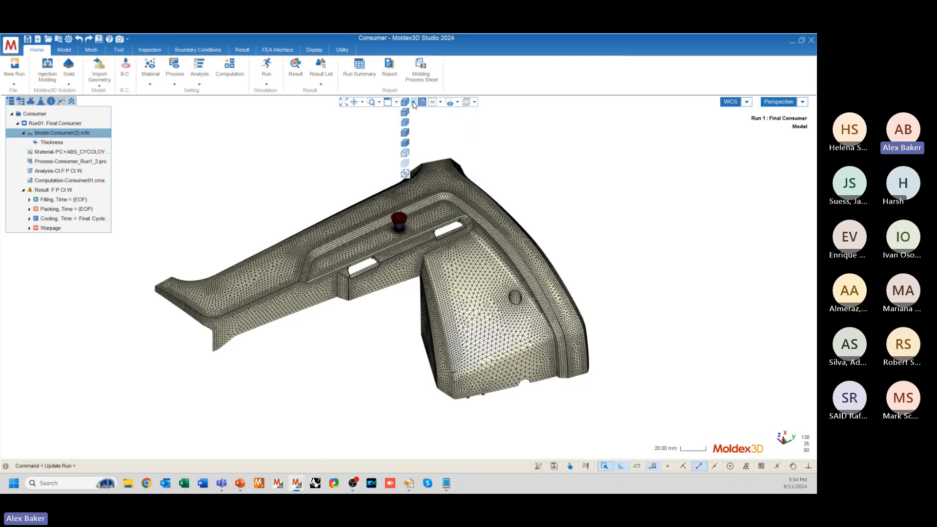
click(404, 137)
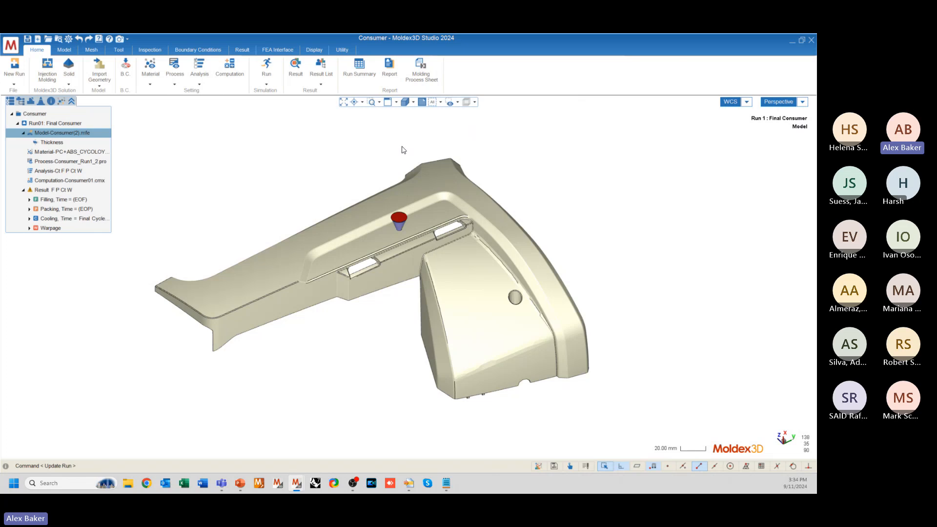
mouse_move(404, 149)
middle_down()
mouse_move(335, 246)
mouse_move(373, 166)
mouse_move(280, 226)
mouse_move(368, 236)
mouse_move(359, 262)
middle_up()
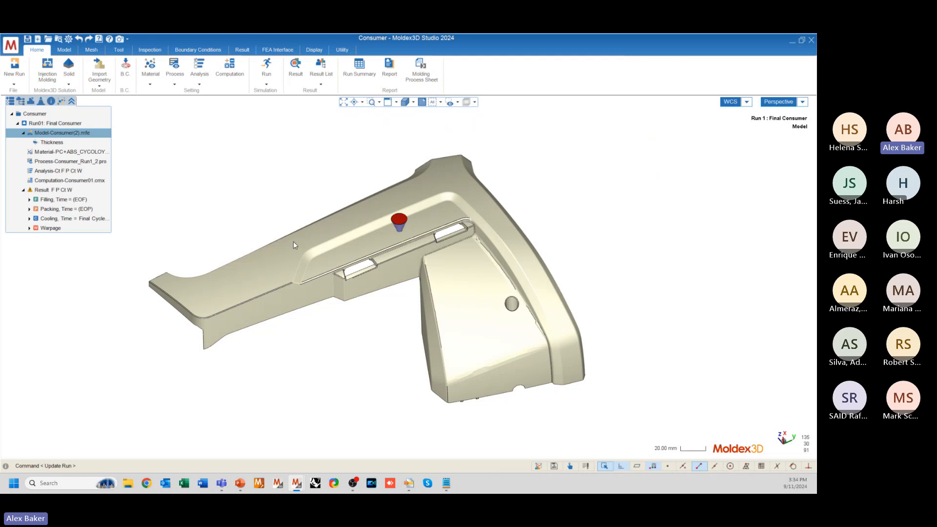
middle_drag(301, 229, 272, 233)
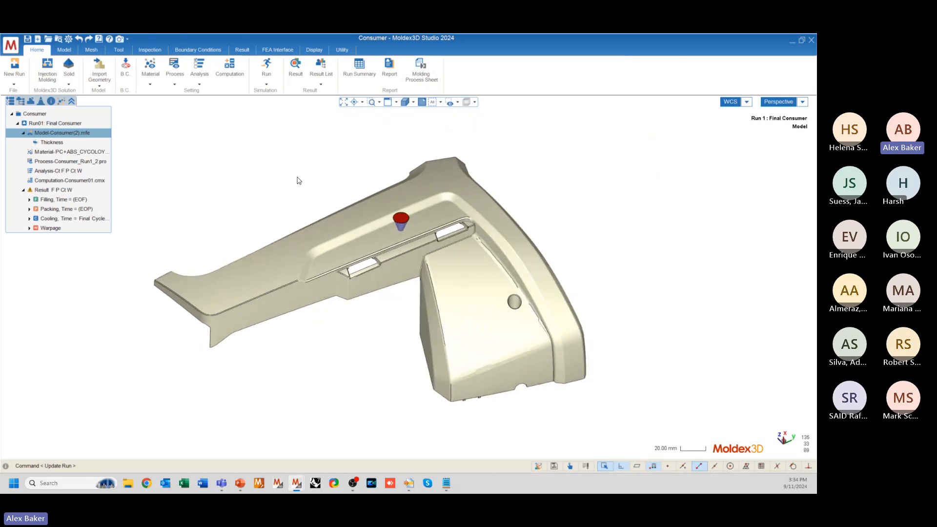
scroll(225, 300, up, 1)
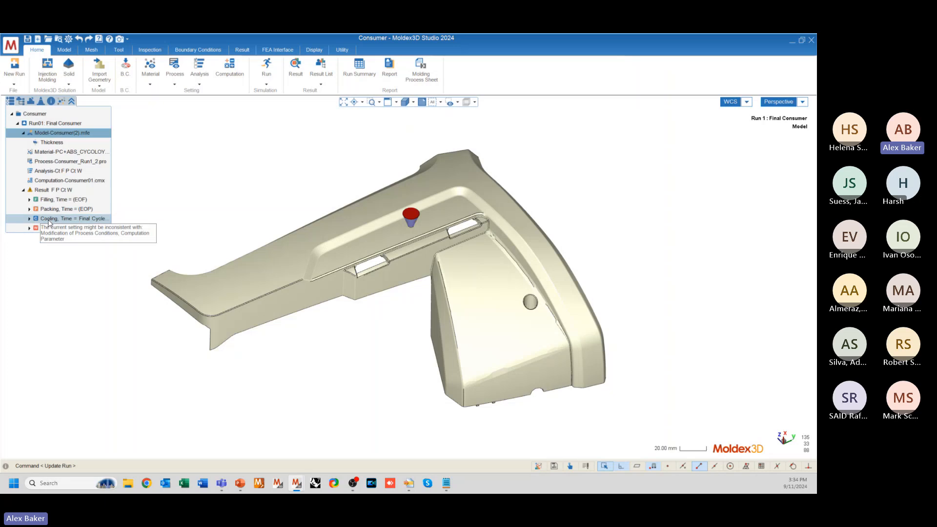
- Open the filling results at end of filling and inspect the Melt Front Time plot around the gate
double_click(53, 200)
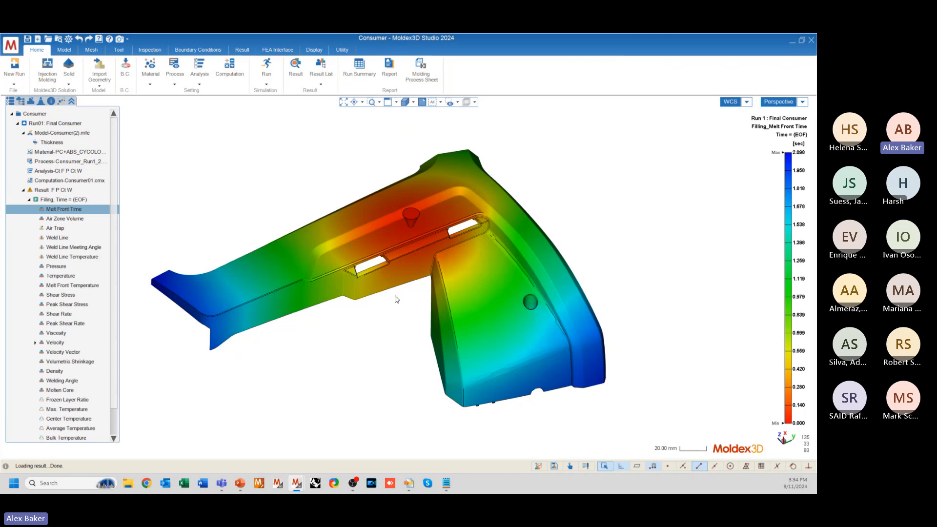
middle_drag(366, 301, 348, 314)
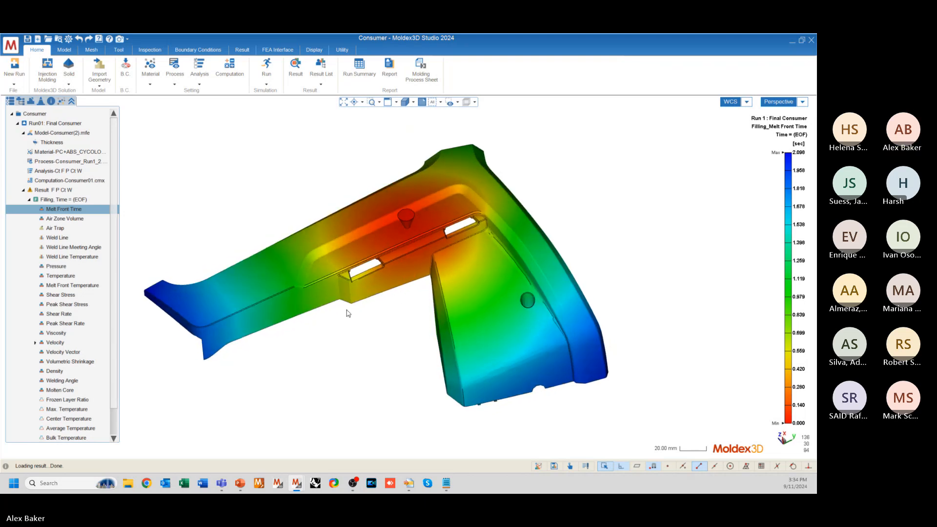
scroll(181, 283, up, 2)
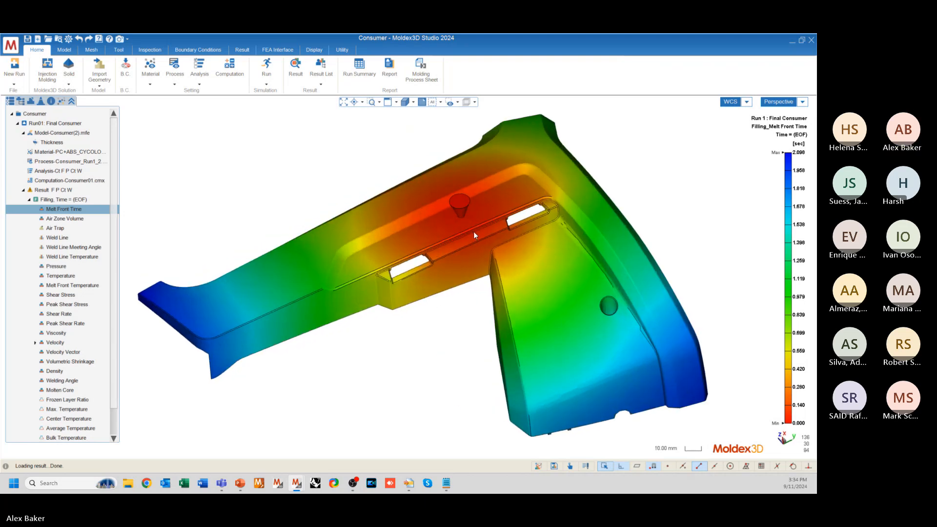
scroll(474, 231, down, 3)
middle_drag(260, 312, 256, 315)
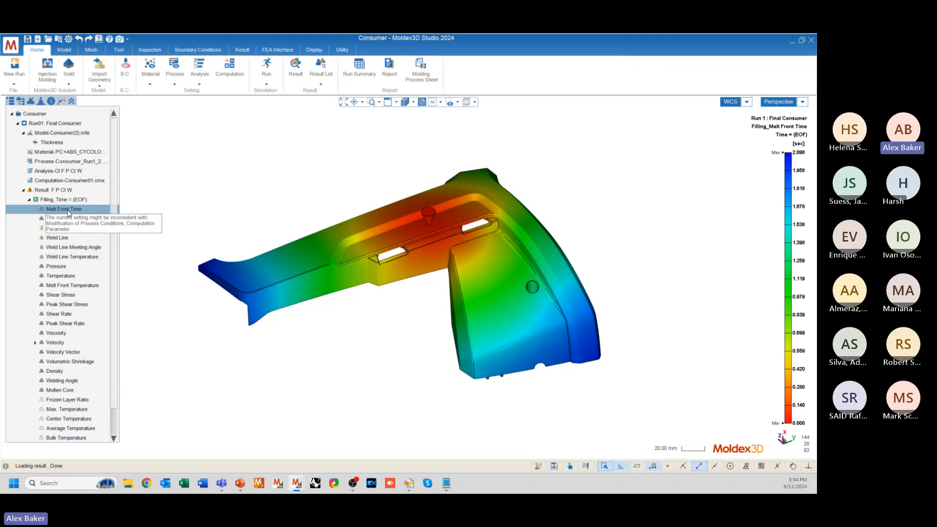
middle_drag(386, 295, 383, 316)
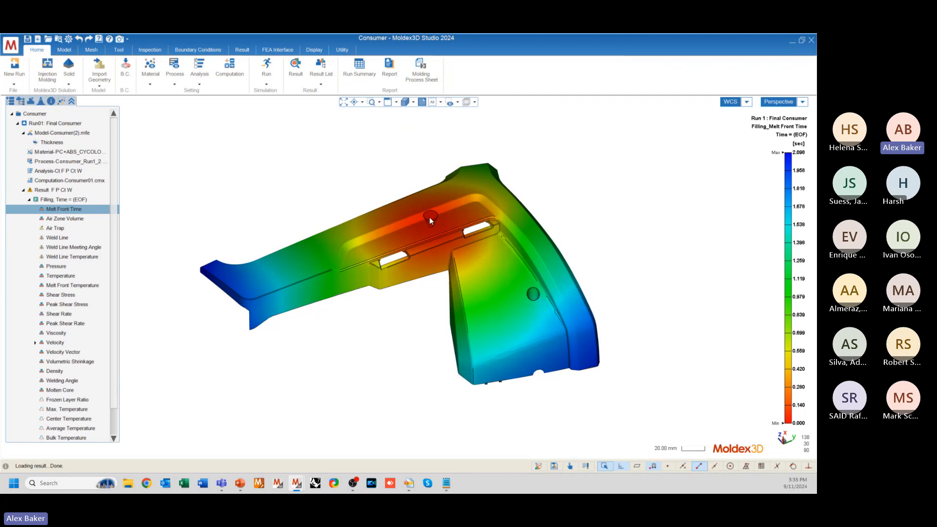
scroll(432, 213, up, 5)
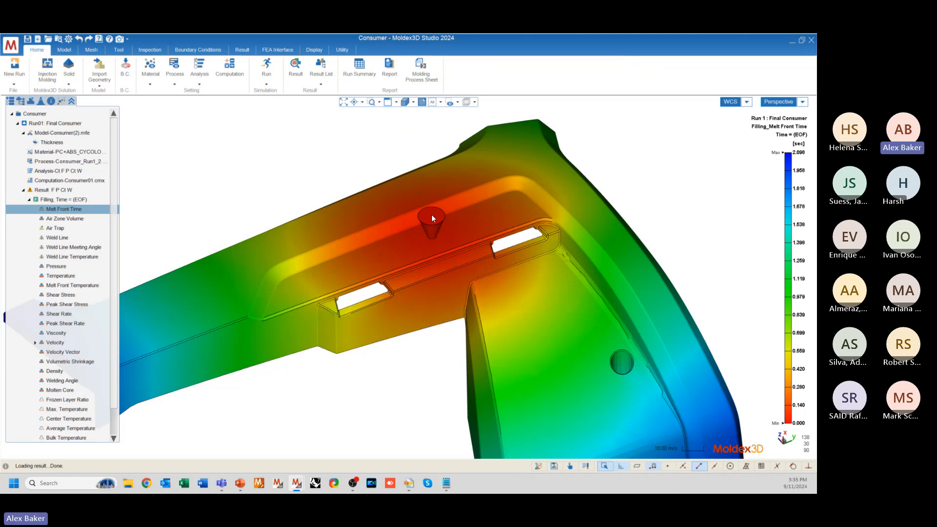
scroll(432, 216, down, 5)
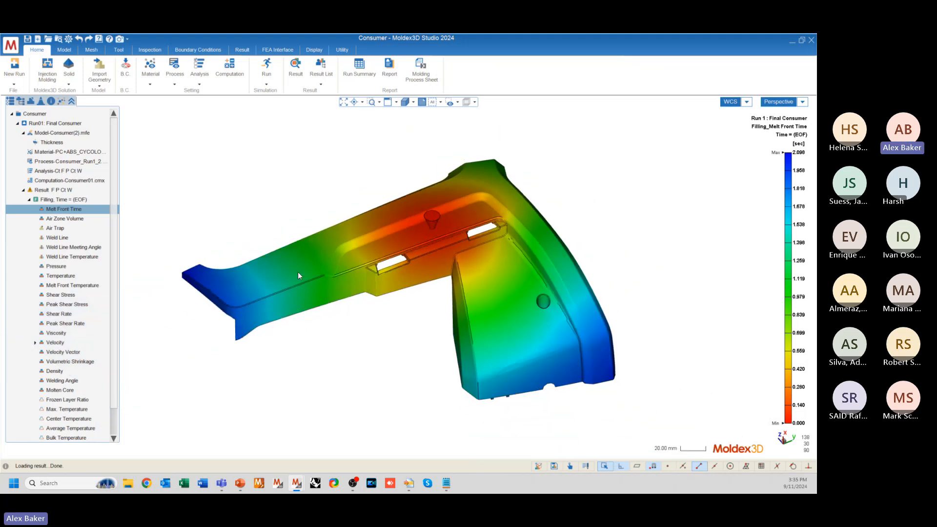
- Compare the Melt Front Time color scale's minimum and maximum with the gate area and the part's far ends
mouse_move(789, 422)
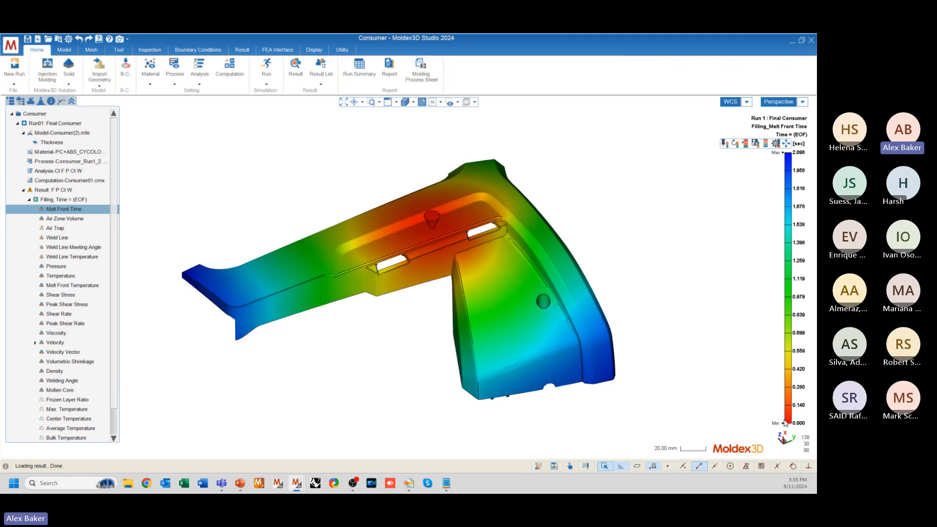
scroll(437, 224, up, 5)
scroll(421, 197, down, 2)
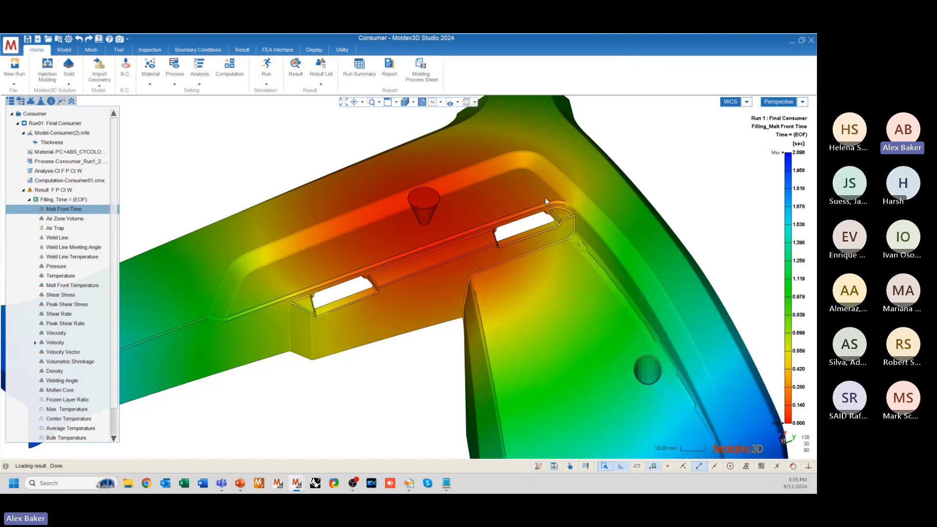
scroll(546, 197, down, 3)
scroll(344, 246, up, 1)
mouse_move(797, 155)
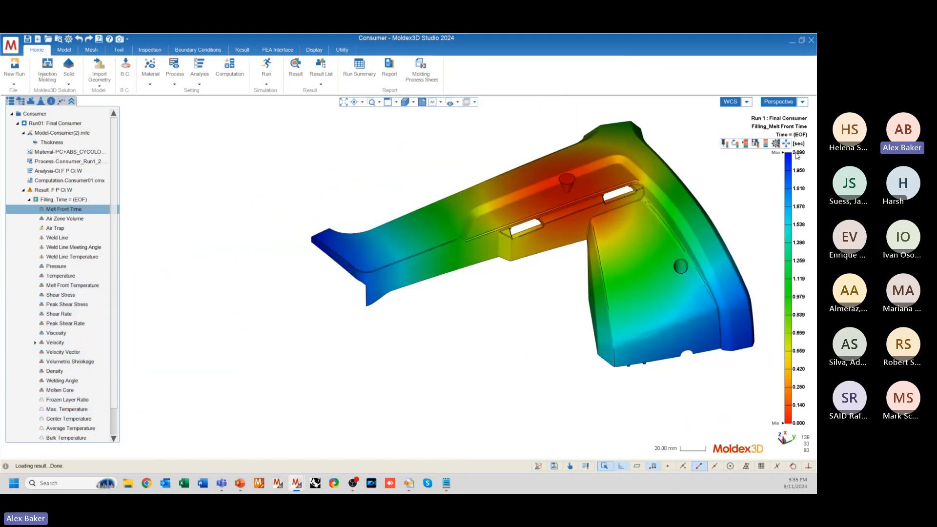
scroll(405, 239, up, 1)
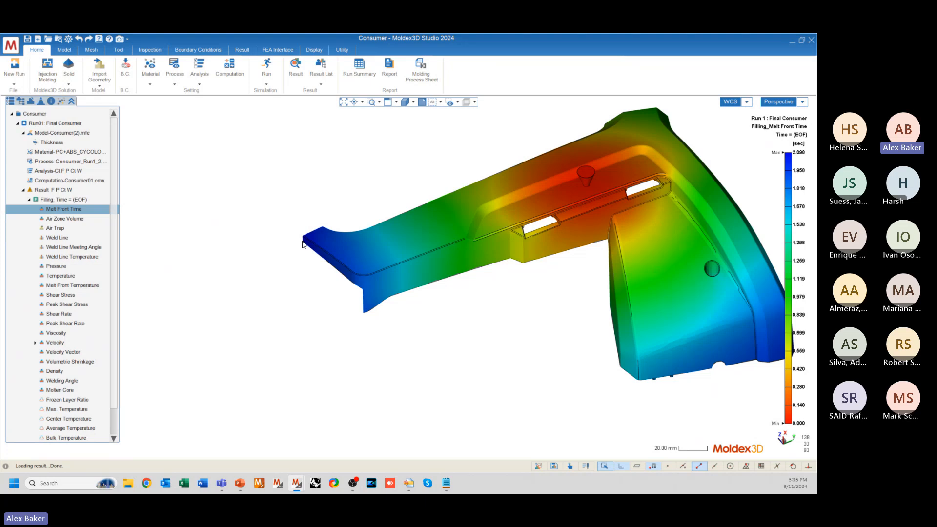
scroll(249, 283, down, 2)
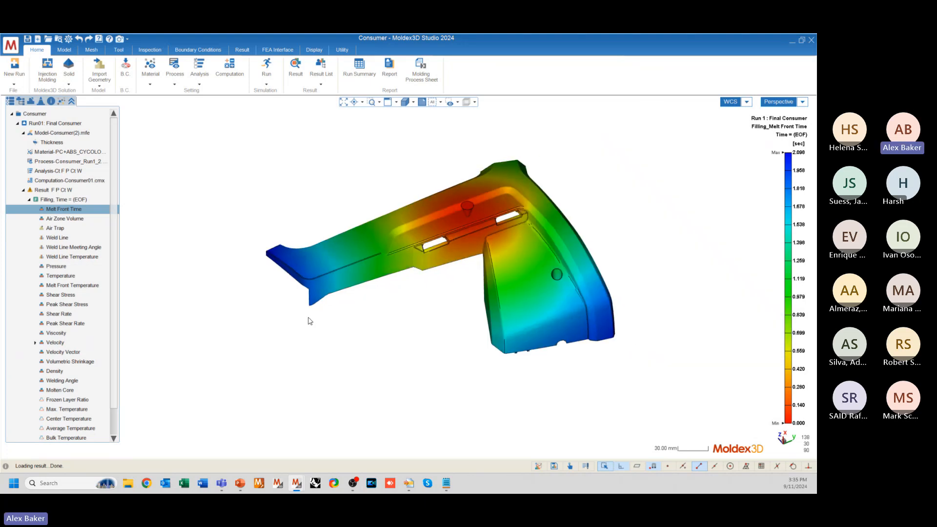
mouse_move(307, 321)
middle_down()
mouse_move(408, 276)
mouse_move(370, 314)
mouse_move(442, 243)
middle_up()
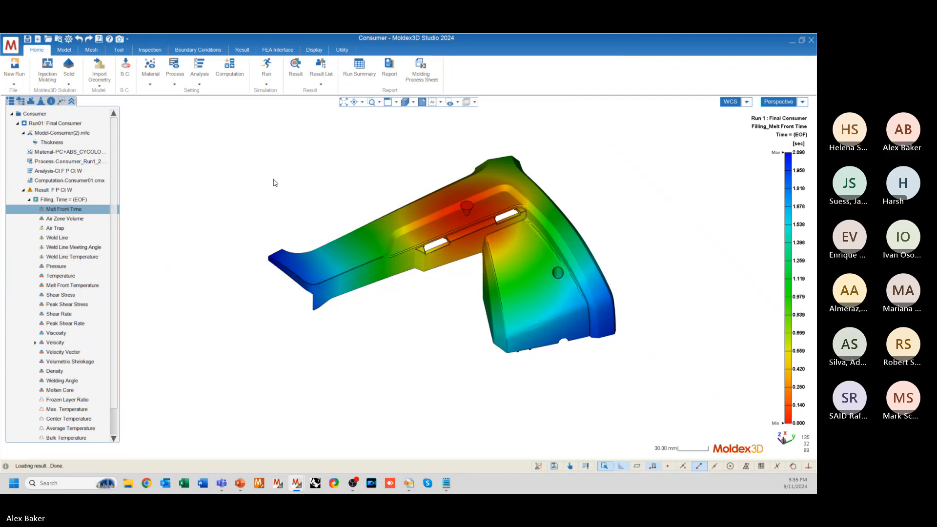
mouse_move(408, 274)
middle_down()
mouse_move(423, 290)
mouse_move(400, 299)
mouse_move(366, 292)
mouse_move(385, 292)
middle_up()
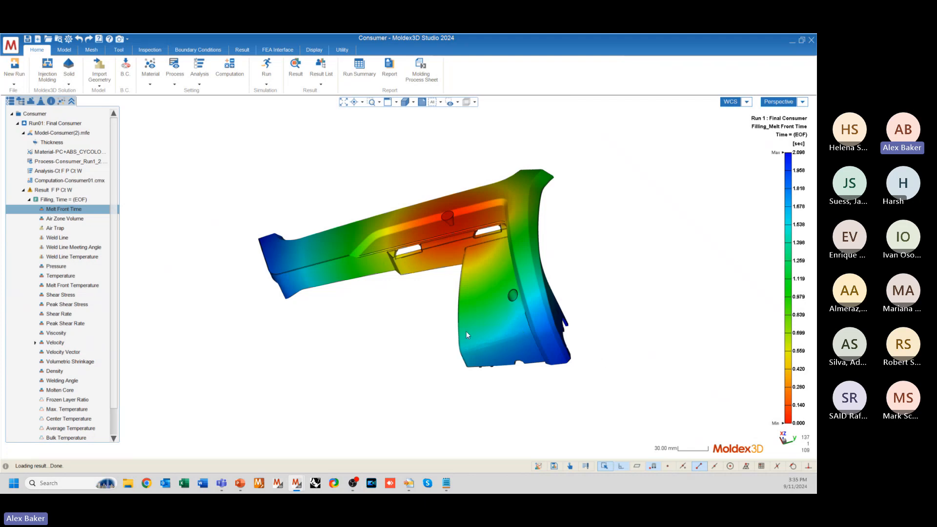
mouse_move(410, 346)
middle_down()
mouse_move(542, 338)
mouse_move(512, 327)
mouse_move(515, 335)
middle_up()
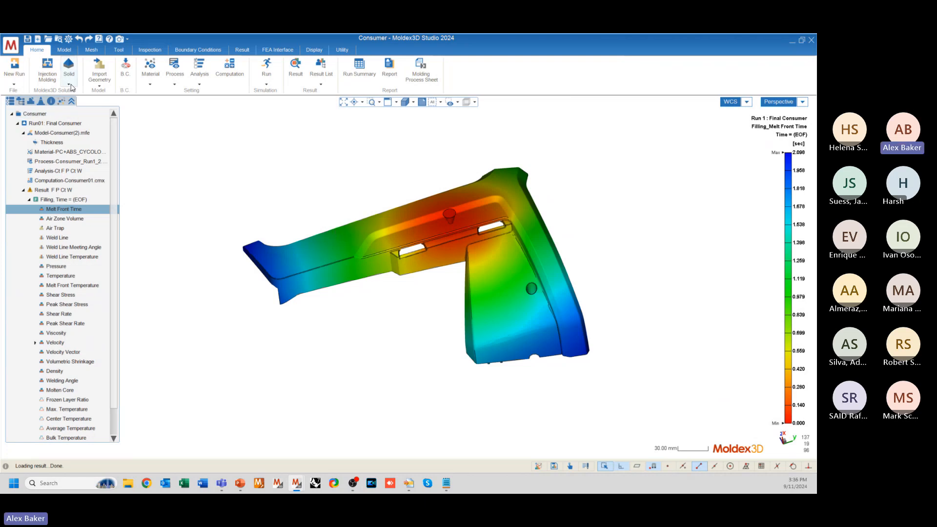
- Play the Melt Front Time animation and stop it at 5% of filling
click(267, 68)
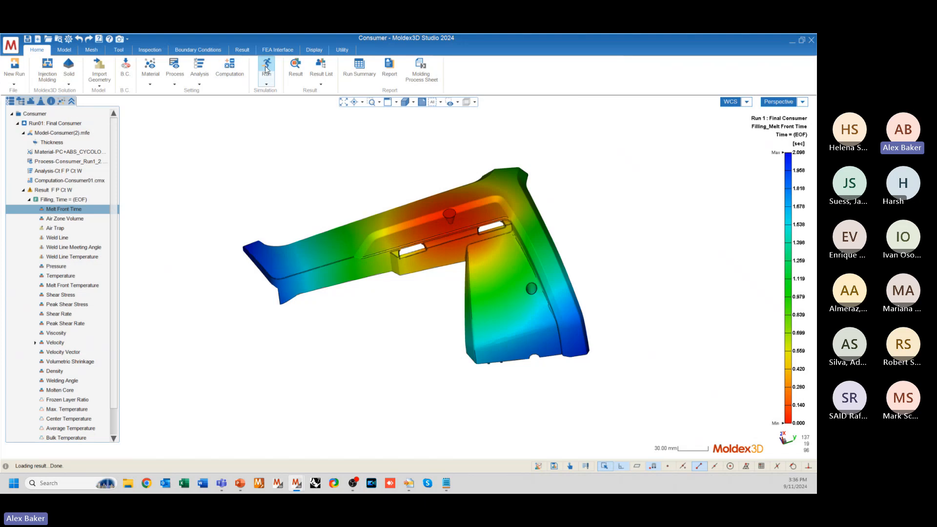
click(293, 68)
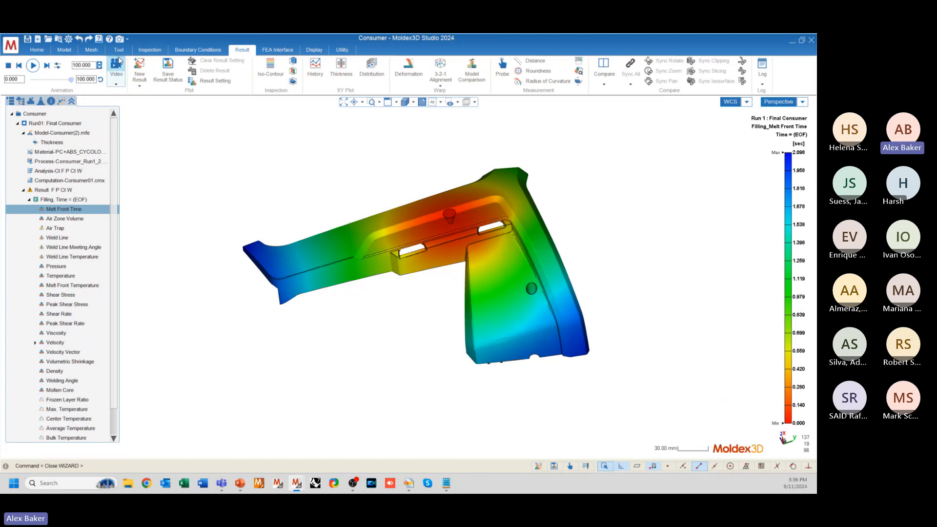
click(33, 66)
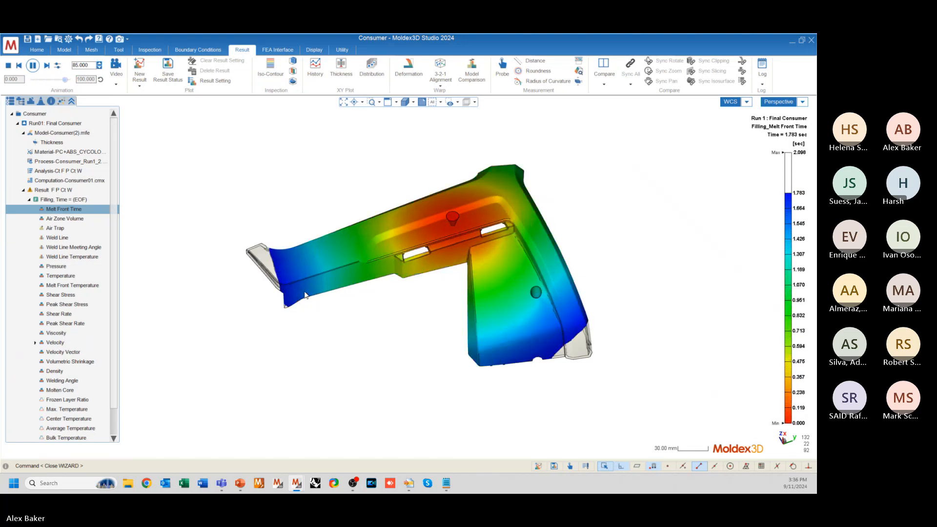
click(18, 65)
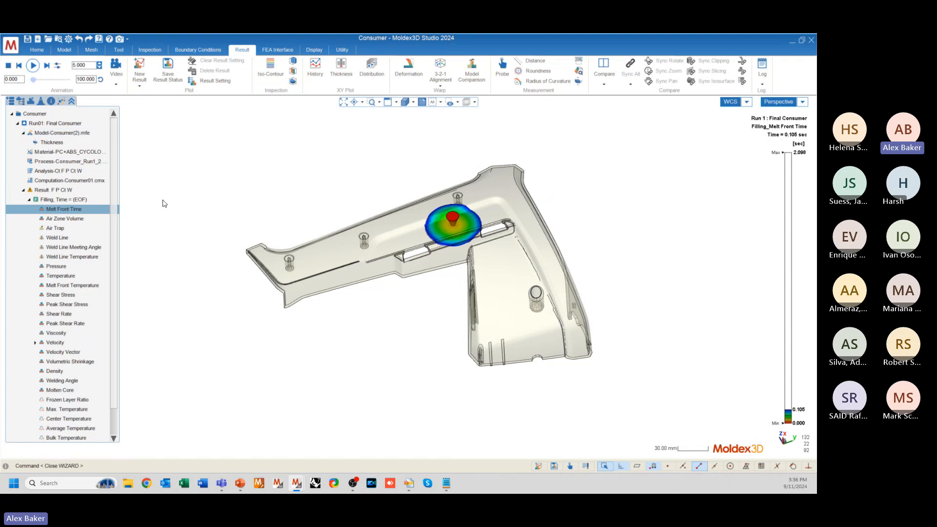
middle_drag(166, 202, 232, 203)
- Set the melt front animation to 90% of filling and examine the part's far ends from several angles
double_click(78, 65)
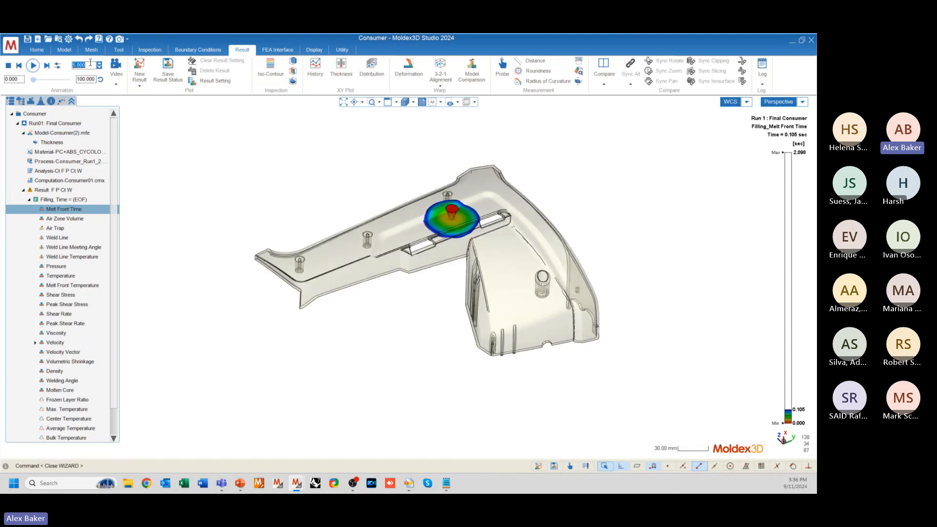
scroll(439, 230, up, 5)
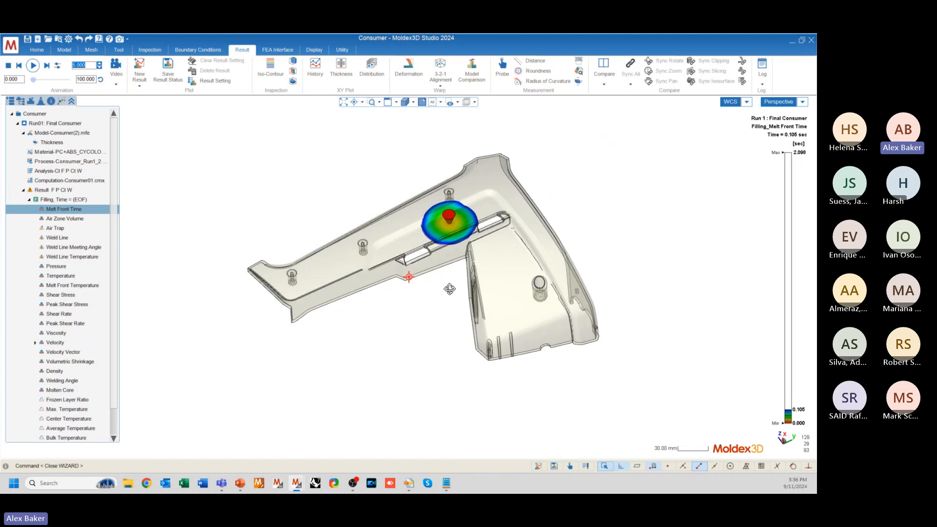
scroll(455, 226, down, 3)
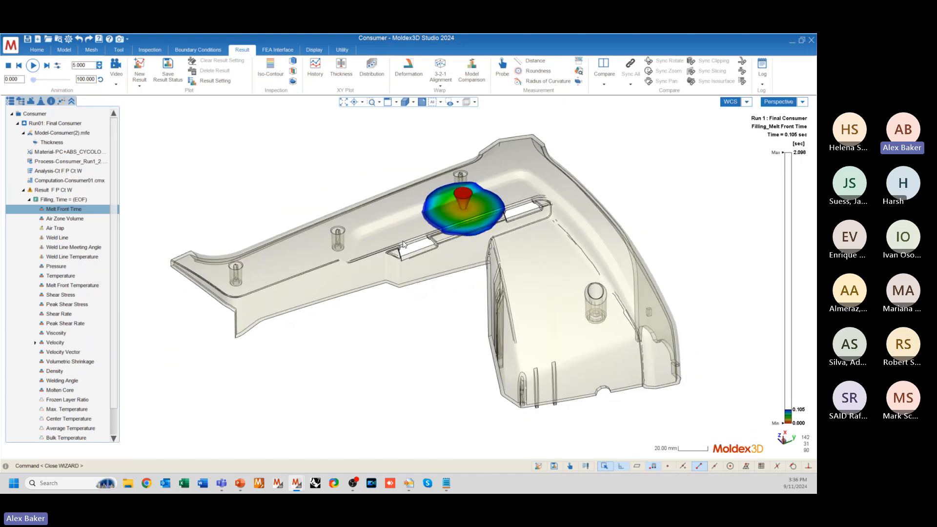
click(82, 66)
text(90)
key(Return)
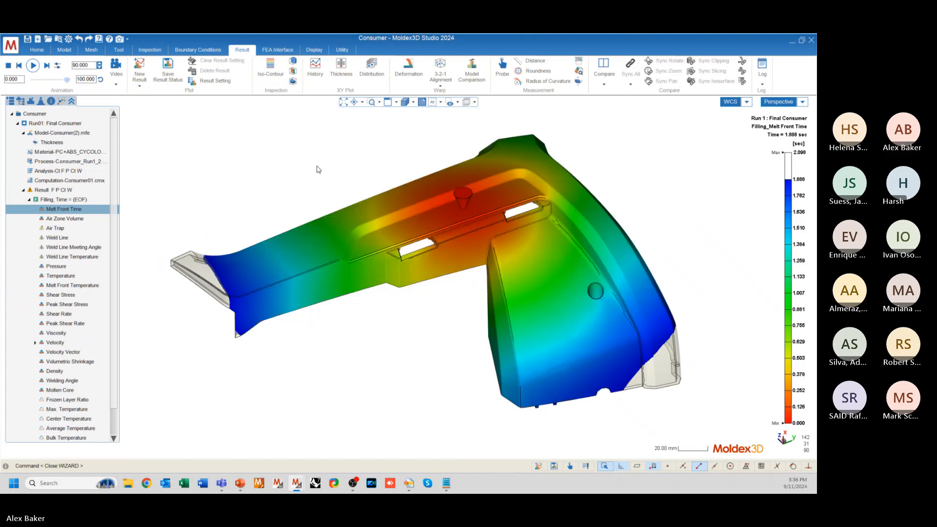
mouse_move(461, 237)
middle_down()
mouse_move(311, 211)
mouse_move(268, 211)
mouse_move(240, 226)
mouse_move(282, 243)
mouse_move(615, 288)
mouse_move(642, 379)
mouse_move(308, 330)
mouse_move(186, 337)
mouse_move(408, 290)
middle_up()
middle_drag(480, 272, 530, 279)
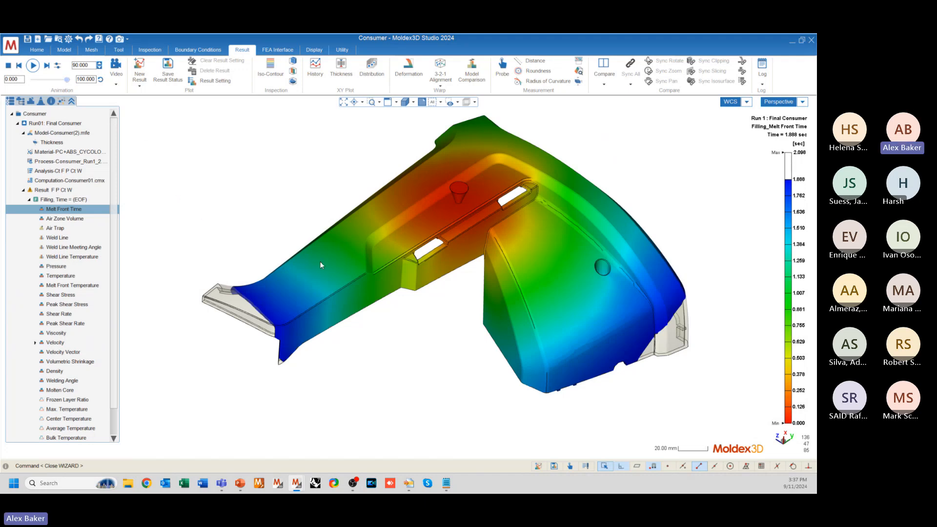
mouse_move(320, 262)
middle_down()
mouse_move(351, 252)
mouse_move(301, 281)
mouse_move(362, 297)
mouse_move(263, 255)
mouse_move(266, 296)
mouse_move(225, 262)
mouse_move(234, 279)
mouse_move(182, 251)
middle_up()
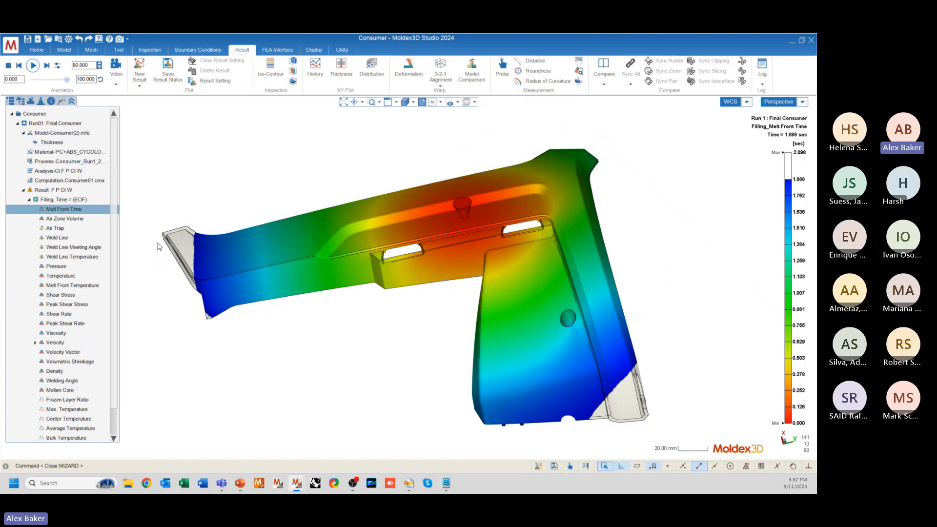
- Inspect the unfilled corner at the bottom of the grip up close at 90% of filling
scroll(396, 296, down, 3)
scroll(599, 355, up, 3)
middle_drag(562, 379, 432, 380)
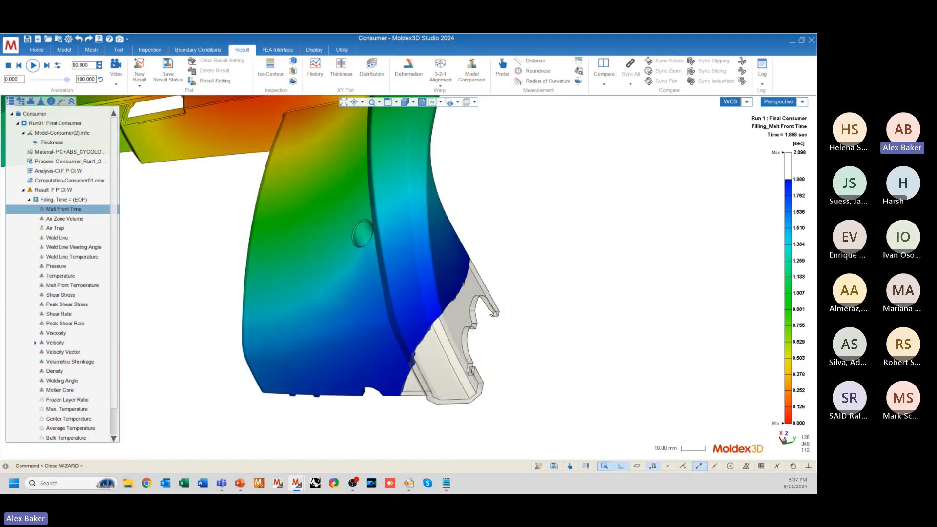
scroll(493, 312, down, 3)
mouse_move(441, 268)
middle_down()
mouse_move(368, 330)
mouse_move(597, 310)
mouse_move(464, 293)
mouse_move(358, 297)
mouse_move(418, 320)
middle_up()
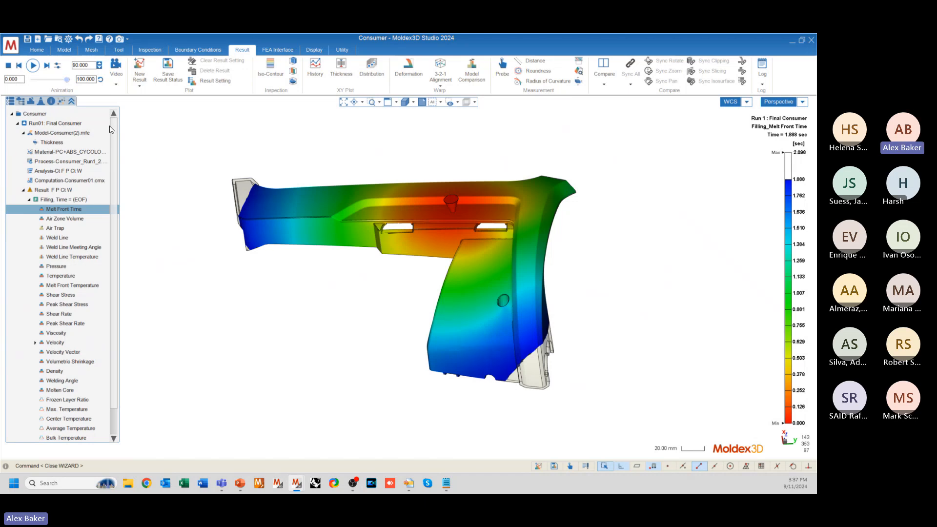
- Set the melt front animation to 95% of filling and examine the unfilled areas at the barrel tip and grip corner
double_click(81, 65)
text(95)
key(Return)
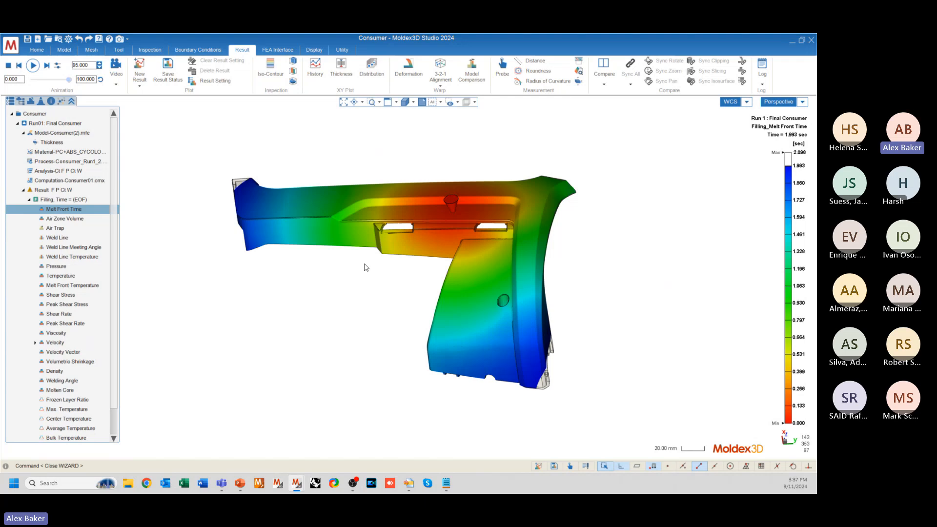
middle_drag(367, 268, 311, 259)
scroll(537, 382, up, 5)
scroll(529, 391, down, 5)
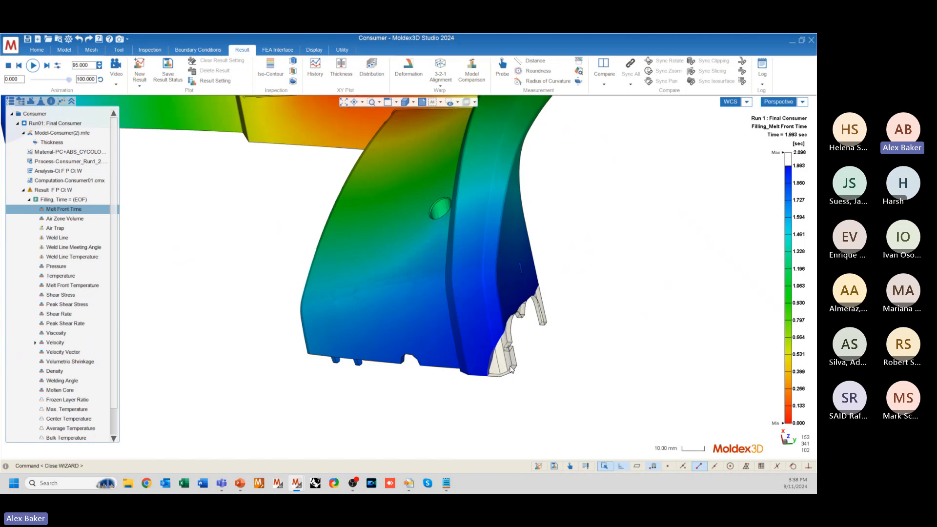
middle_drag(527, 394, 377, 383)
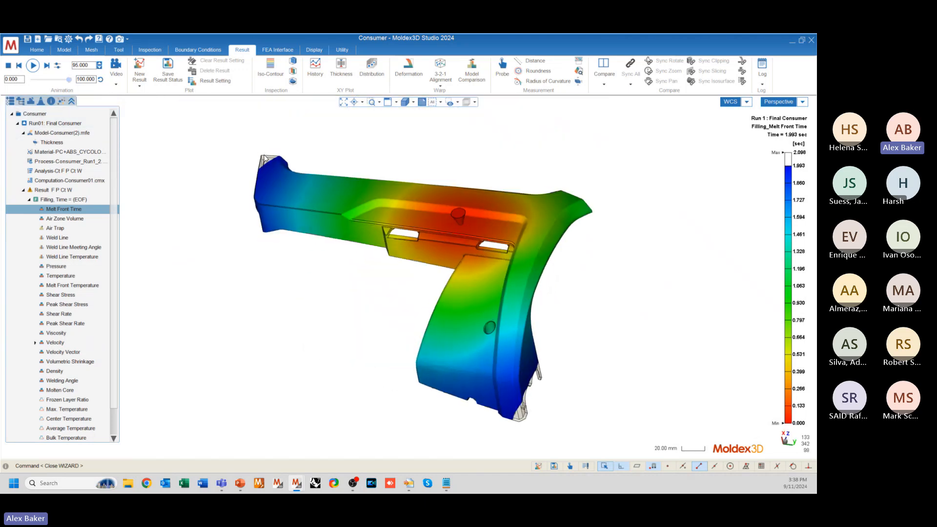
scroll(510, 396, up, 3)
scroll(531, 425, down, 1)
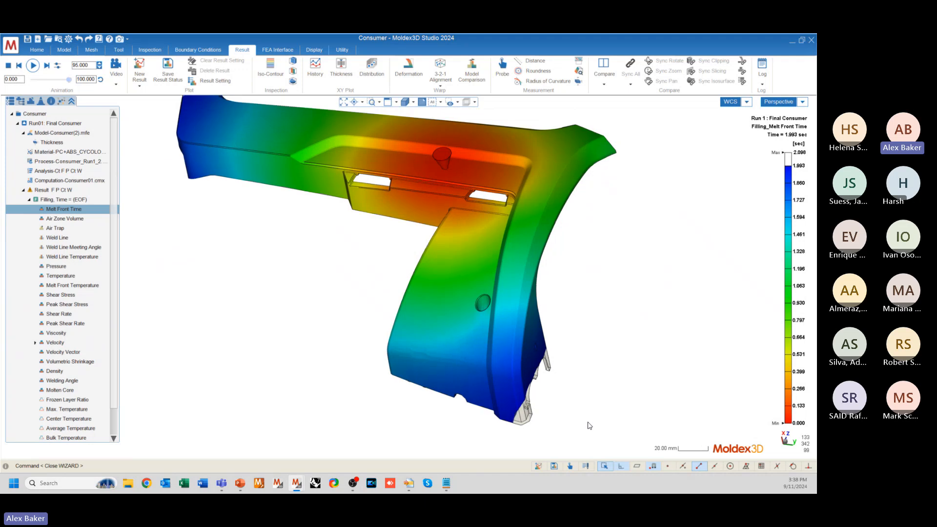
scroll(589, 425, down, 2)
middle_drag(494, 406, 487, 397)
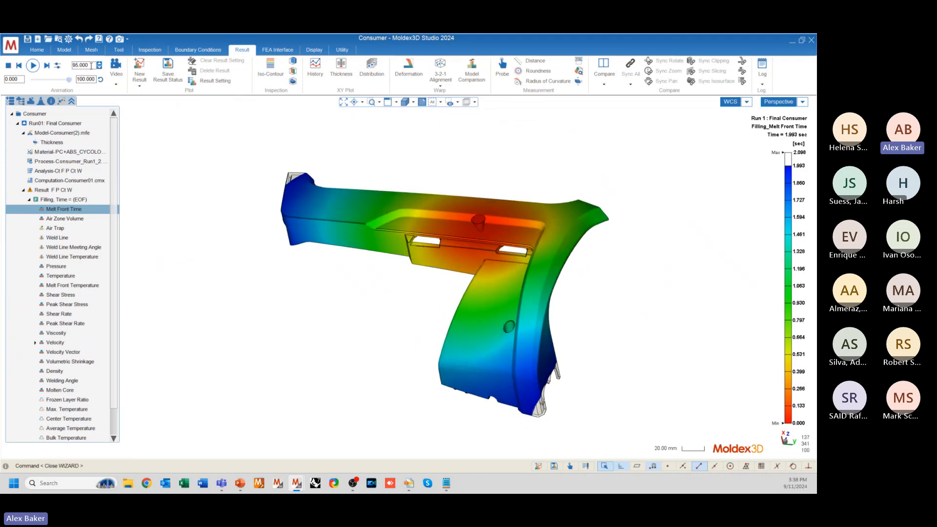
- Set the melt front animation to 98% of filling and check the last areas to fill at both far ends
drag(92, 66, 72, 65)
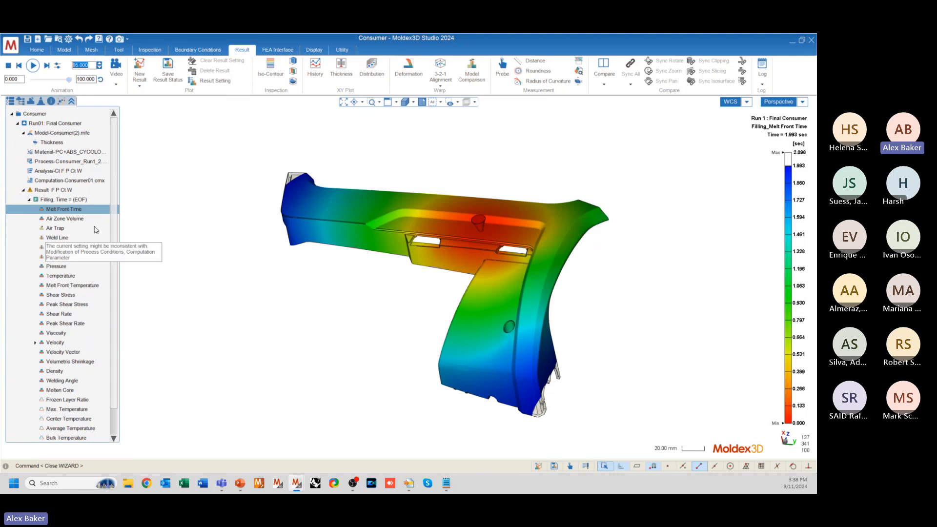
text(98)
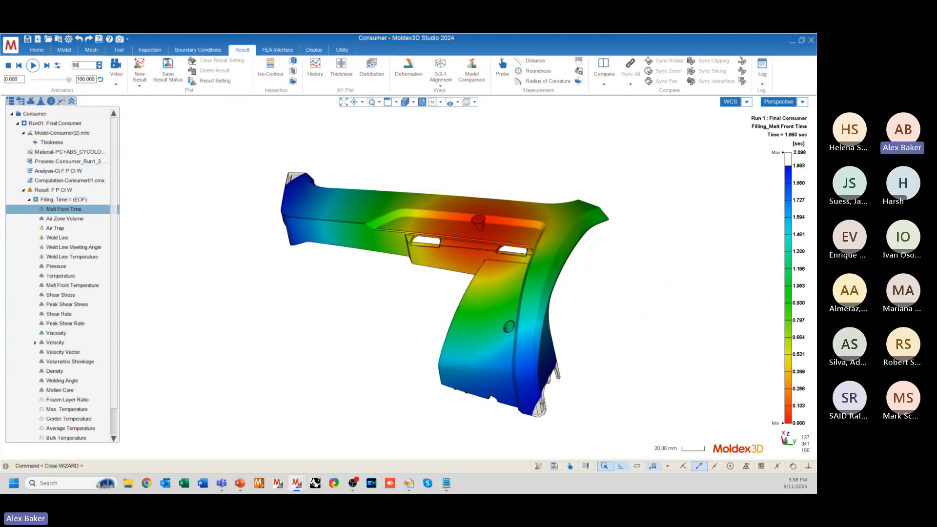
key(Return)
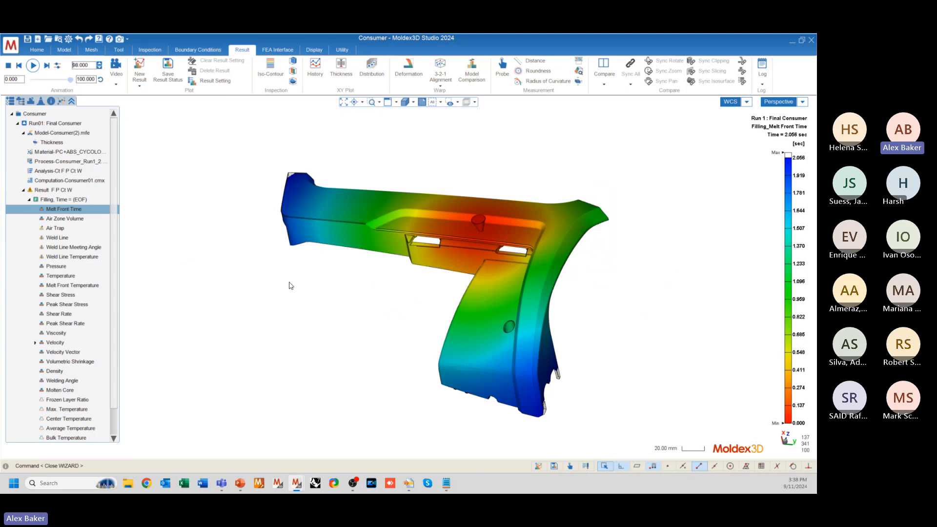
mouse_move(292, 268)
middle_down()
mouse_move(331, 274)
mouse_move(237, 255)
mouse_move(180, 257)
mouse_move(322, 291)
middle_up()
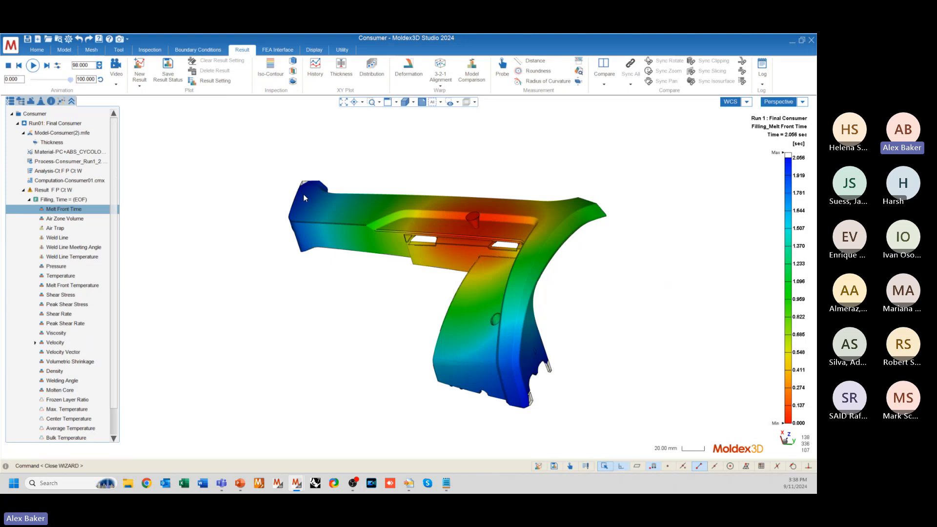
mouse_move(339, 262)
middle_down()
mouse_move(579, 304)
mouse_move(533, 330)
mouse_move(455, 279)
mouse_move(383, 259)
mouse_move(287, 259)
mouse_move(322, 264)
middle_up()
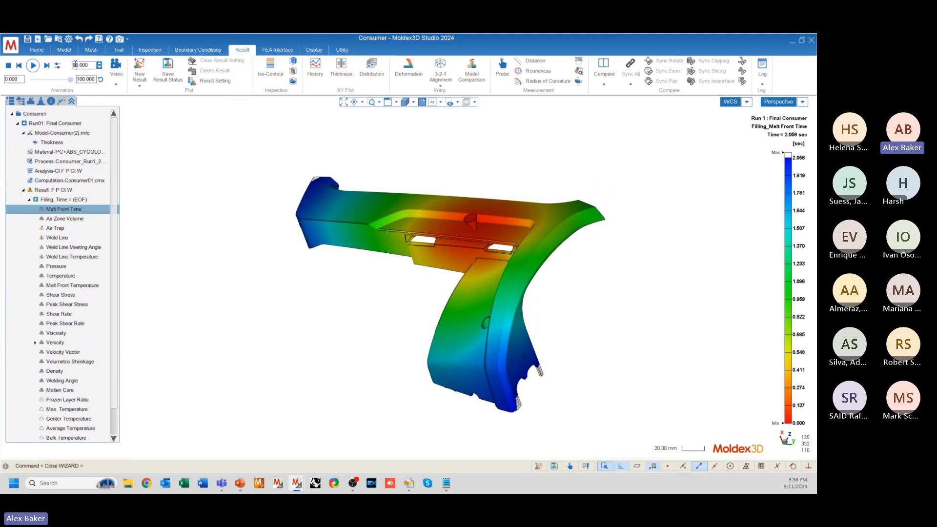
- Set the melt front animation to 99% of filling and inspect the barrel tip and grip end from different sides
click(99, 66)
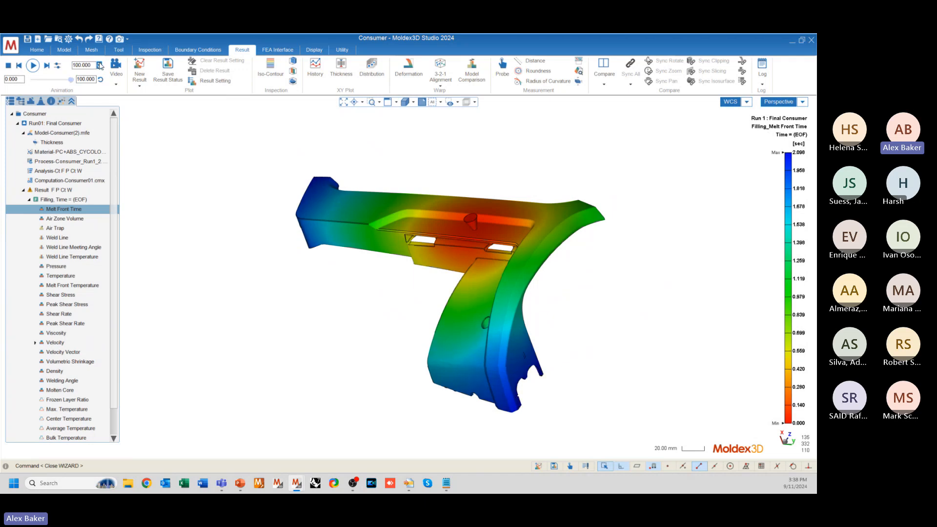
click(100, 66)
double_click(89, 65)
text(99)
key(Return)
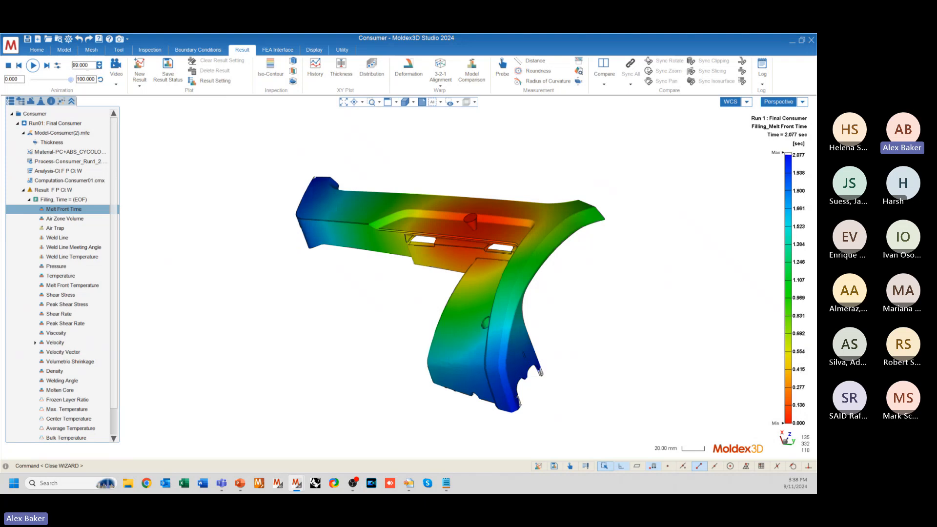
mouse_move(287, 283)
middle_down()
mouse_move(308, 260)
mouse_move(292, 255)
mouse_move(550, 314)
mouse_move(638, 373)
mouse_move(680, 377)
mouse_move(383, 294)
mouse_move(191, 270)
mouse_move(171, 278)
mouse_move(278, 259)
mouse_move(556, 293)
mouse_move(508, 285)
middle_up()
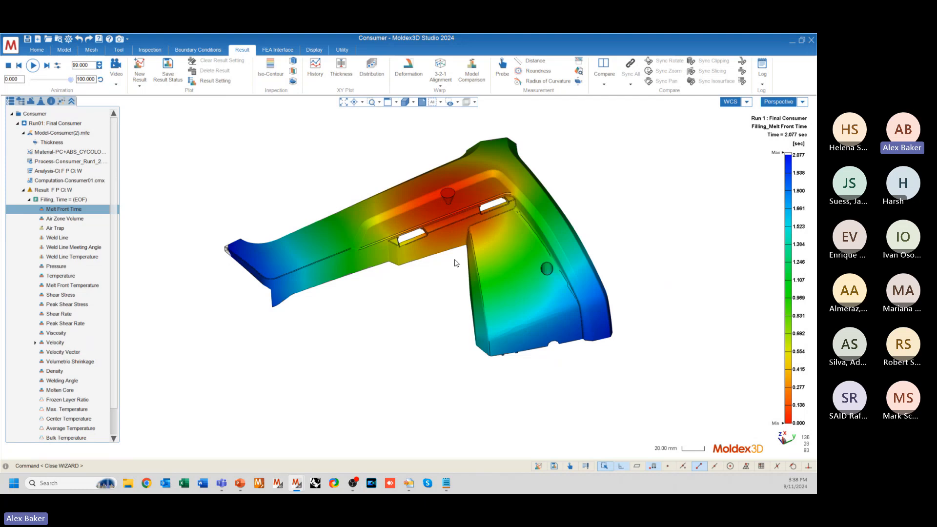
mouse_move(415, 318)
middle_down()
mouse_move(497, 322)
mouse_move(449, 308)
mouse_move(454, 276)
mouse_move(461, 305)
mouse_move(352, 288)
mouse_move(366, 291)
mouse_move(343, 297)
middle_up()
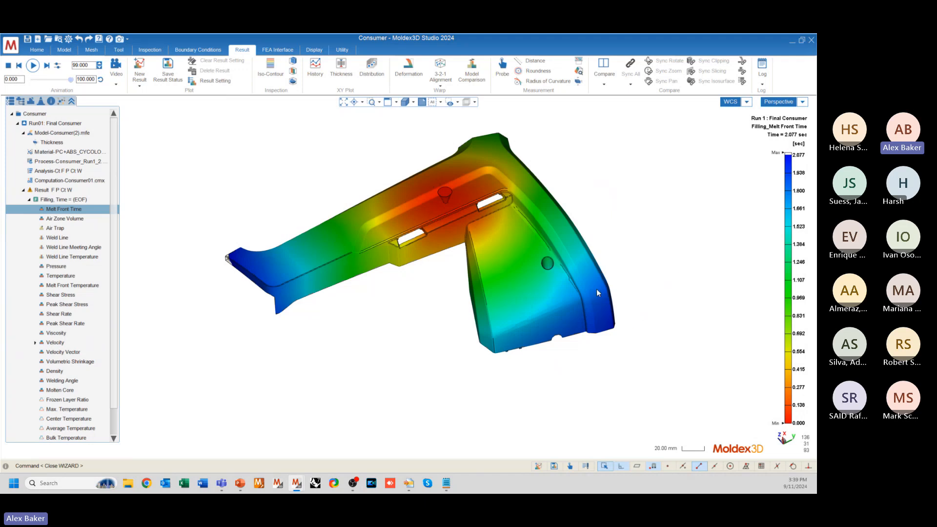
- Compare the flow paths from the gate to the barrel tip and the grip end to judge the filling balance
middle_drag(626, 311, 567, 324)
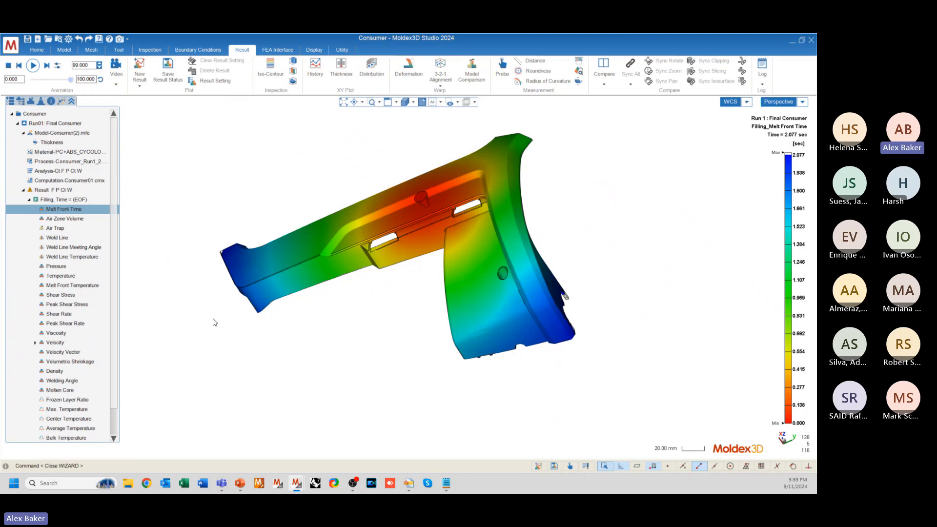
mouse_move(214, 322)
middle_down()
mouse_move(430, 293)
mouse_move(314, 276)
middle_up()
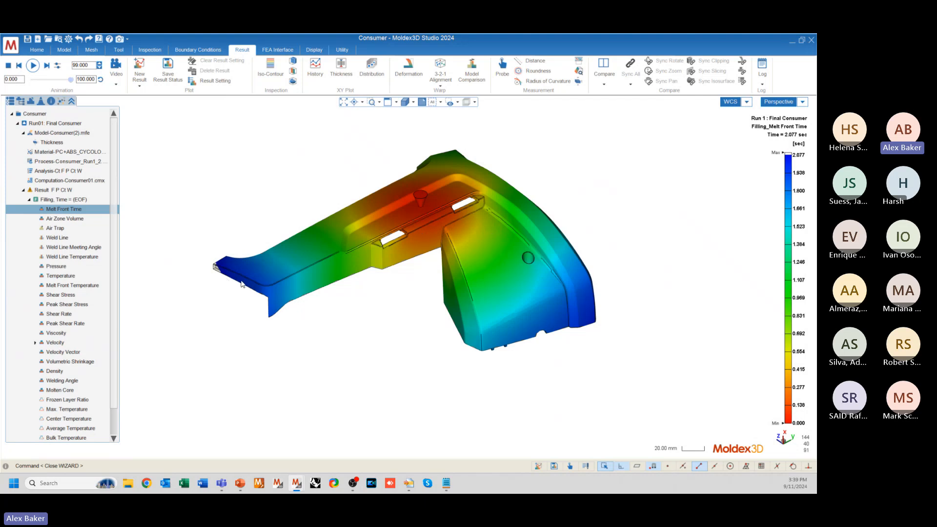
middle_drag(604, 289, 561, 342)
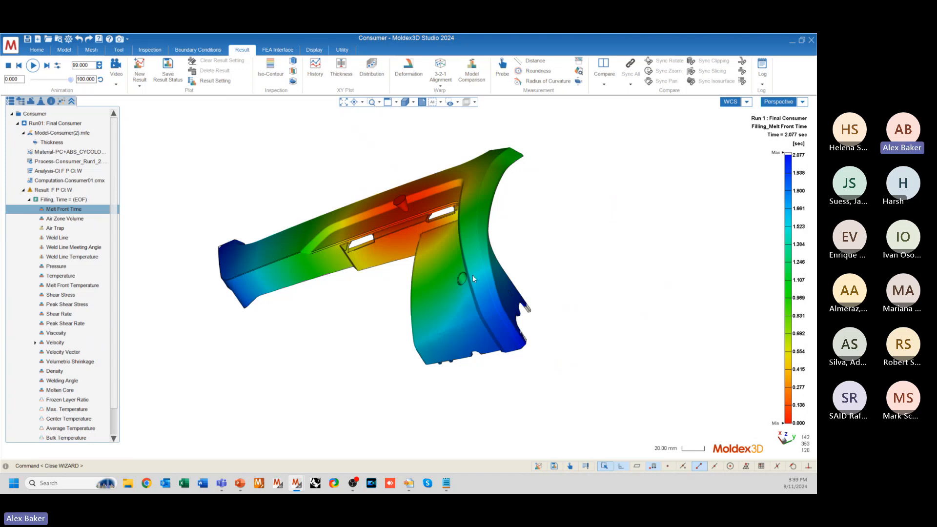
scroll(289, 274, up, 10)
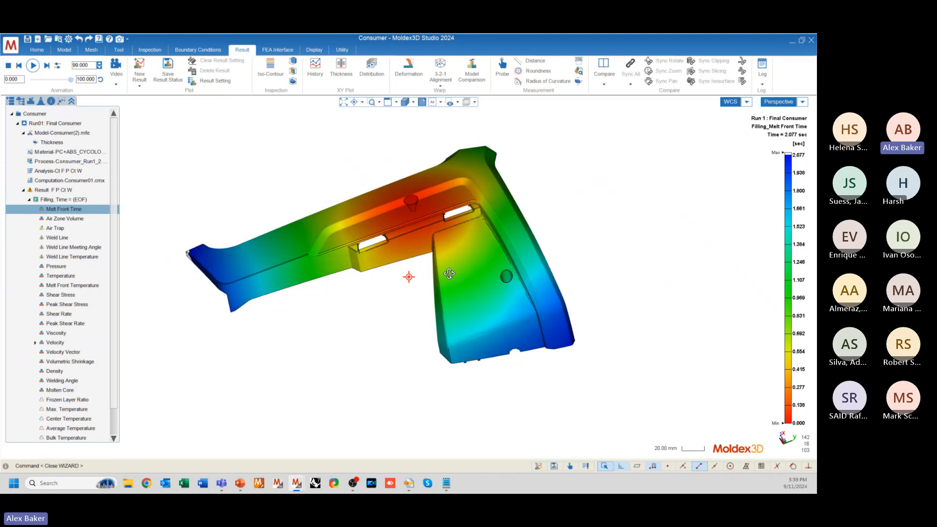
scroll(419, 215, down, 8)
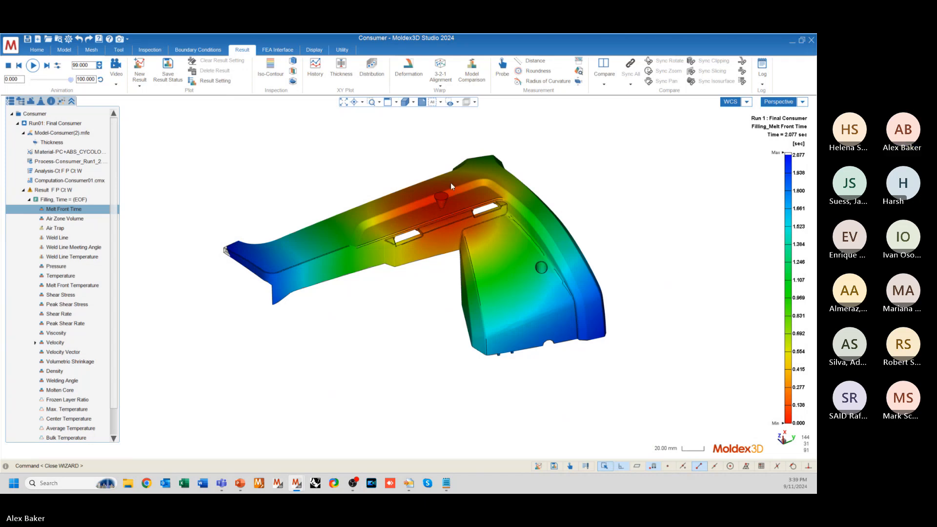
mouse_move(443, 213)
middle_down()
mouse_move(346, 197)
mouse_move(220, 195)
mouse_move(324, 194)
mouse_move(397, 220)
mouse_move(278, 237)
mouse_move(276, 258)
middle_up()
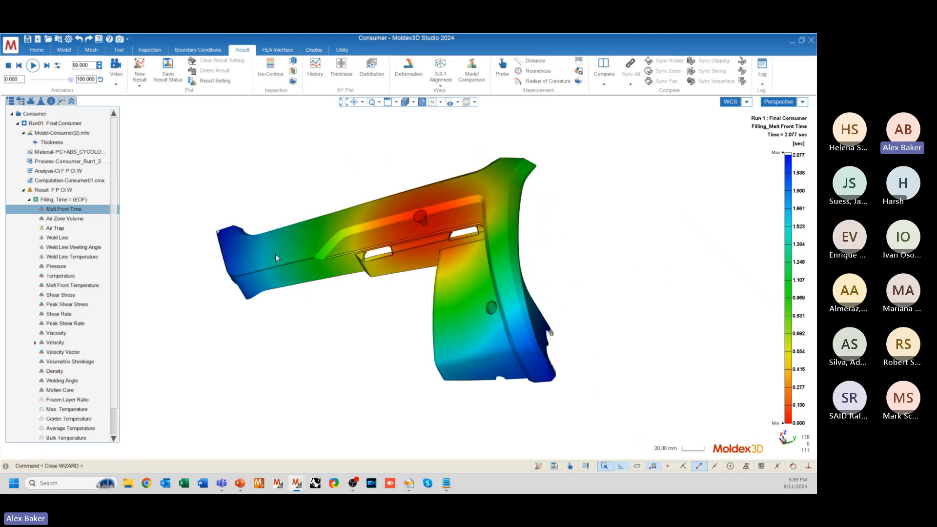
mouse_move(361, 293)
middle_down()
mouse_move(284, 306)
mouse_move(410, 297)
mouse_move(382, 316)
mouse_move(366, 306)
mouse_move(367, 314)
middle_up()
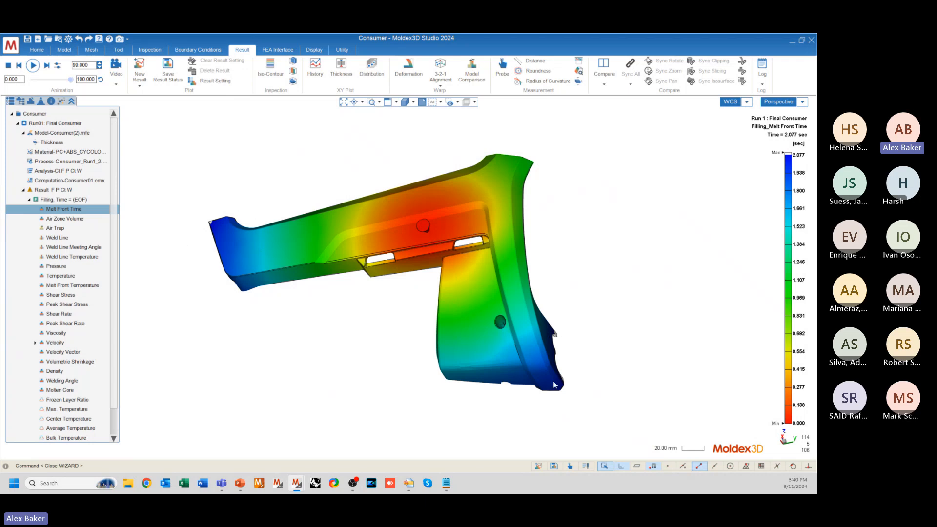
middle_drag(347, 359, 420, 326)
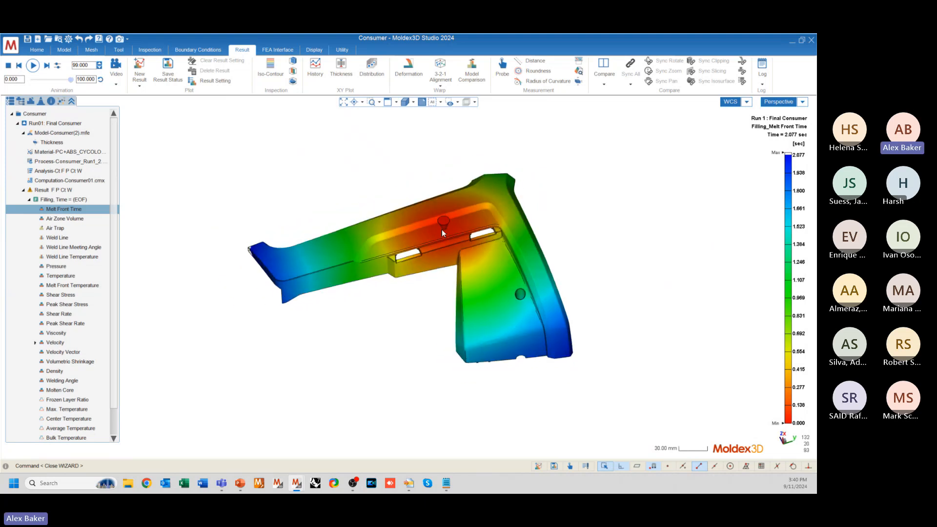
scroll(404, 197, up, 2)
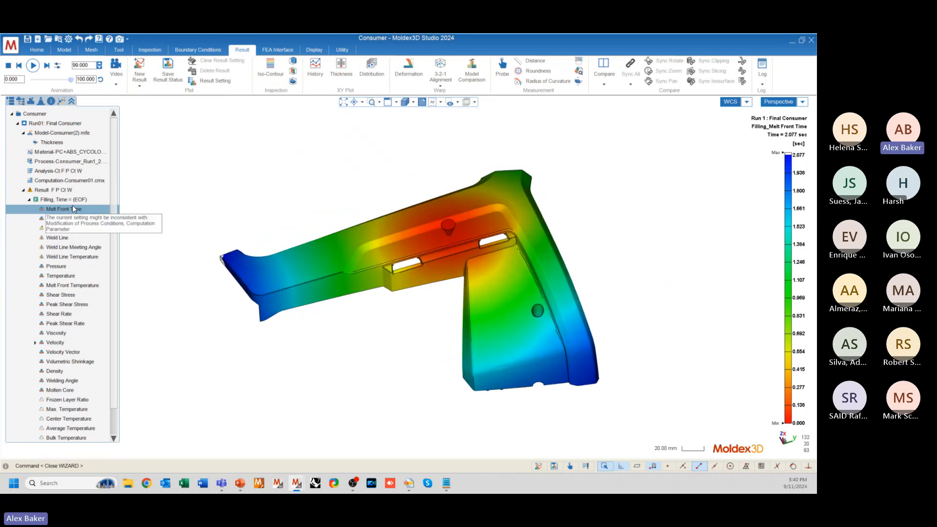
- Expand the filling results' XY Curve group and display the Sprue Pressure curve
scroll(59, 178, down, 2)
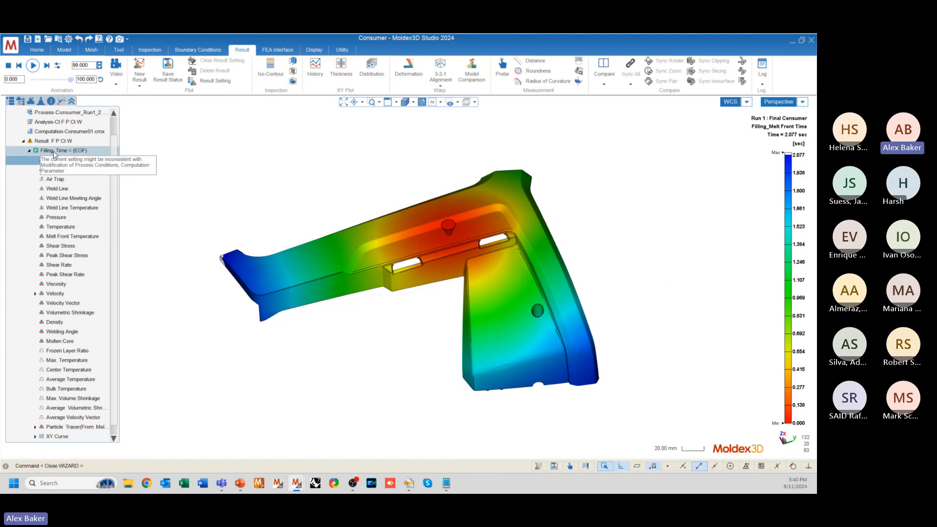
scroll(44, 371, down, 1)
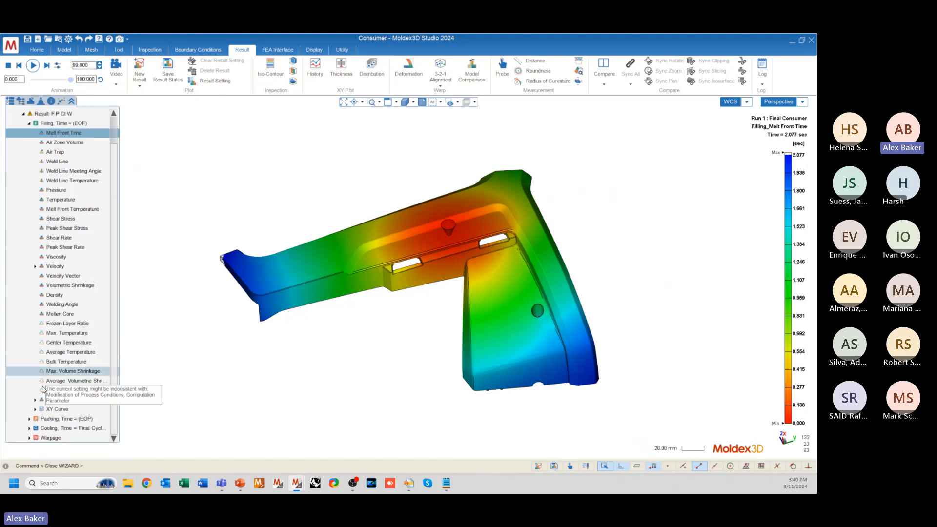
double_click(55, 410)
click(59, 420)
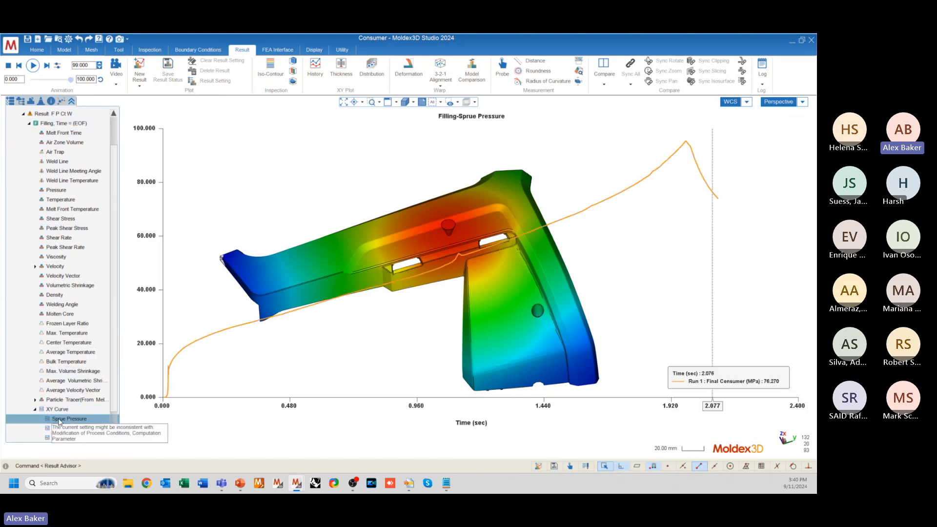
- Shrink the part and place it above the Sprue Pressure curve, and examine the curve's peak
scroll(313, 161, down, 4)
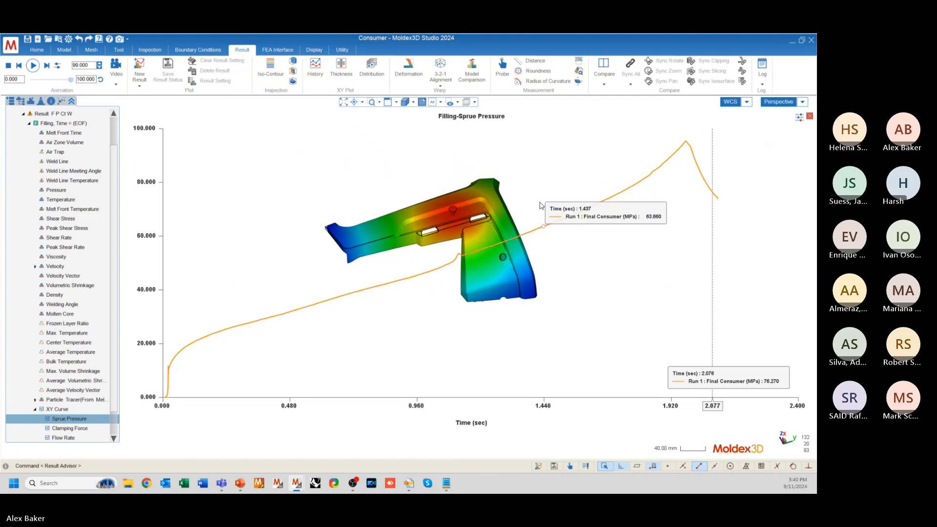
scroll(541, 205, up, 2)
mouse_move(483, 261)
middle_down()
mouse_move(477, 228)
mouse_move(440, 246)
mouse_move(472, 253)
mouse_move(454, 246)
middle_up()
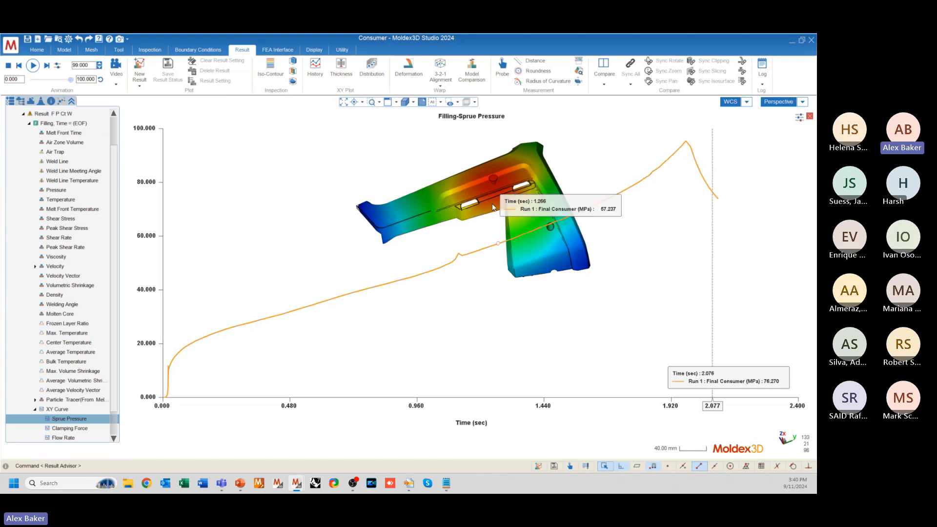
click(686, 142)
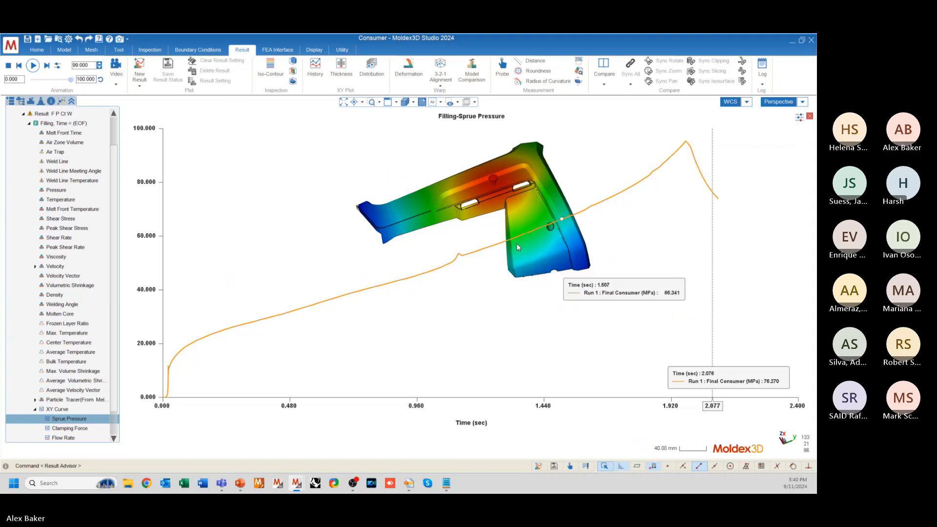
mouse_move(410, 174)
right_down()
mouse_move(418, 157)
mouse_move(444, 162)
mouse_move(429, 175)
mouse_move(456, 180)
right_up()
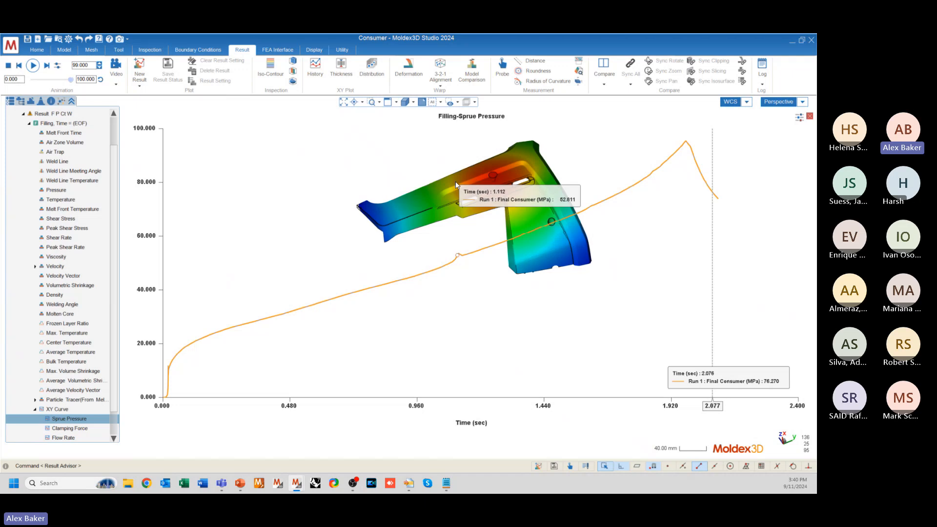
- Move the filling animation back to 73% and 52% to compare the melt front with the sprue pressure curve
scroll(557, 146, up, 3)
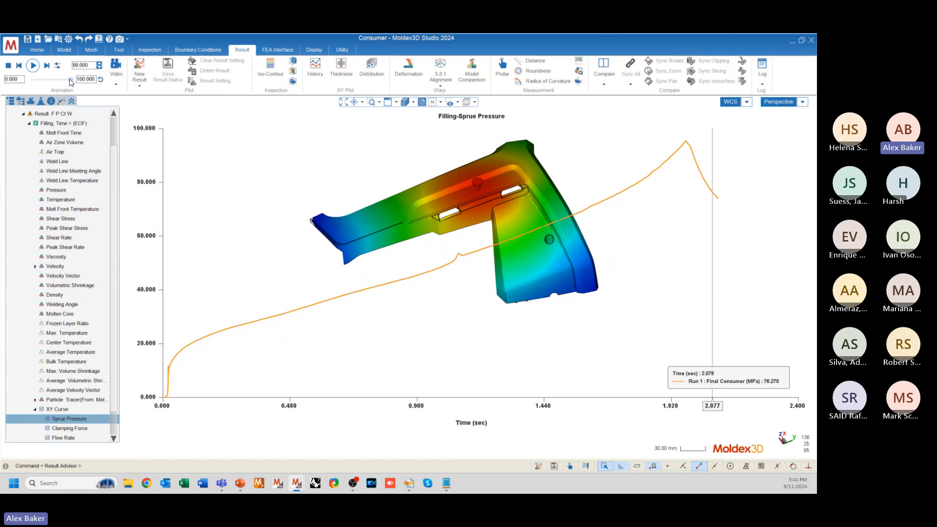
drag(71, 79, 60, 80)
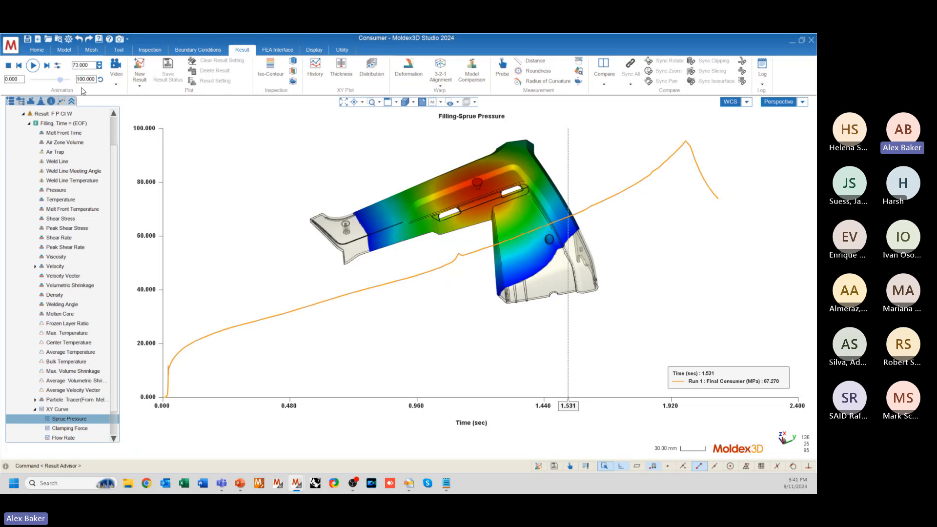
drag(60, 80, 53, 81)
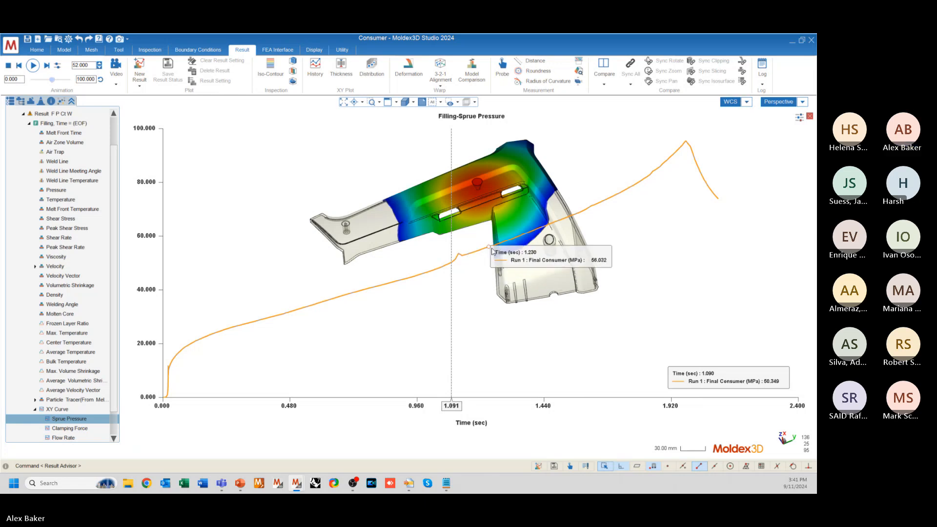
- Examine the melt front at the part's upper rear corner and compare its progress with the kink and final rise of the sprue pressure curve
middle_drag(534, 204, 470, 230)
scroll(529, 178, up, 5)
scroll(508, 167, up, 5)
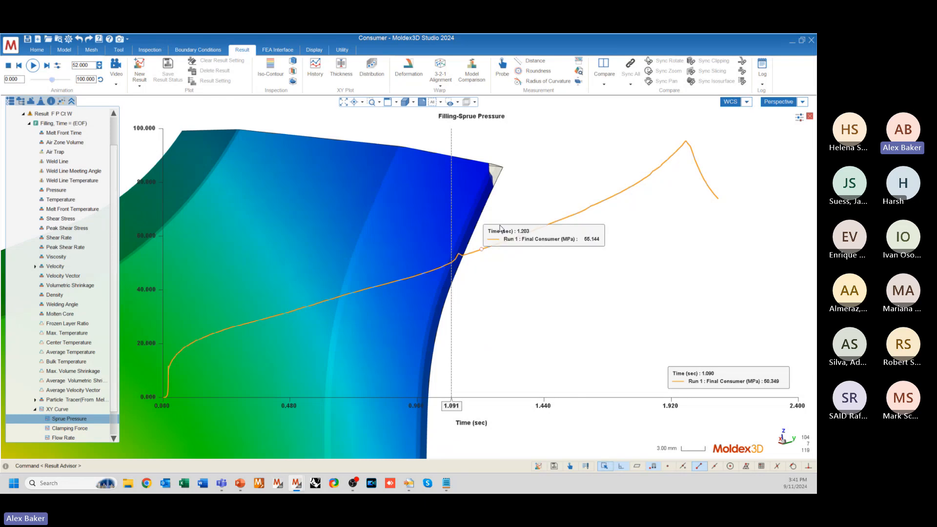
scroll(540, 159, down, 5)
scroll(540, 159, down, 3)
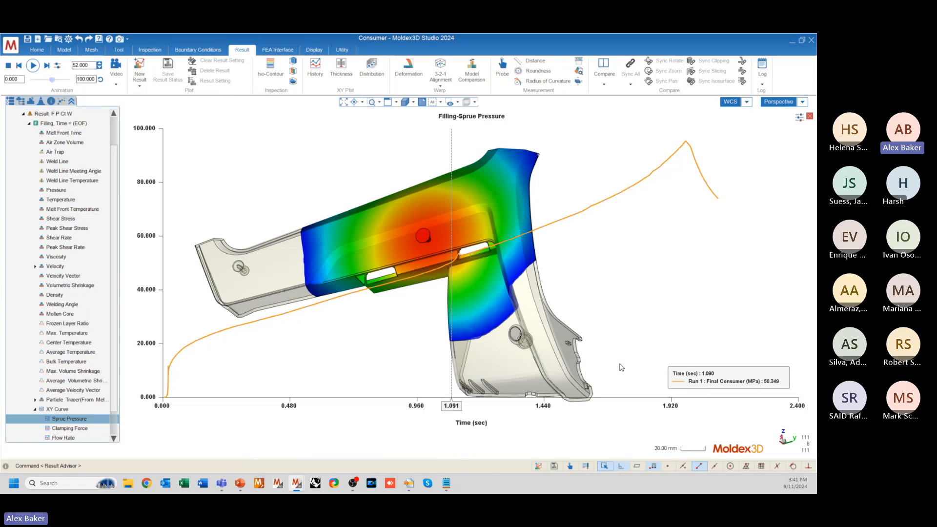
mouse_move(432, 361)
middle_down()
mouse_move(533, 357)
mouse_move(447, 356)
middle_up()
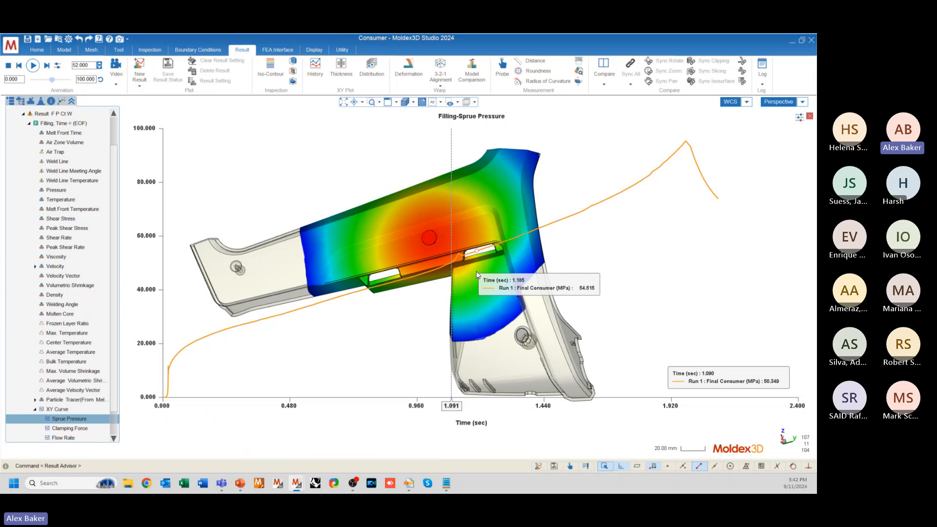
middle_drag(508, 305, 479, 212)
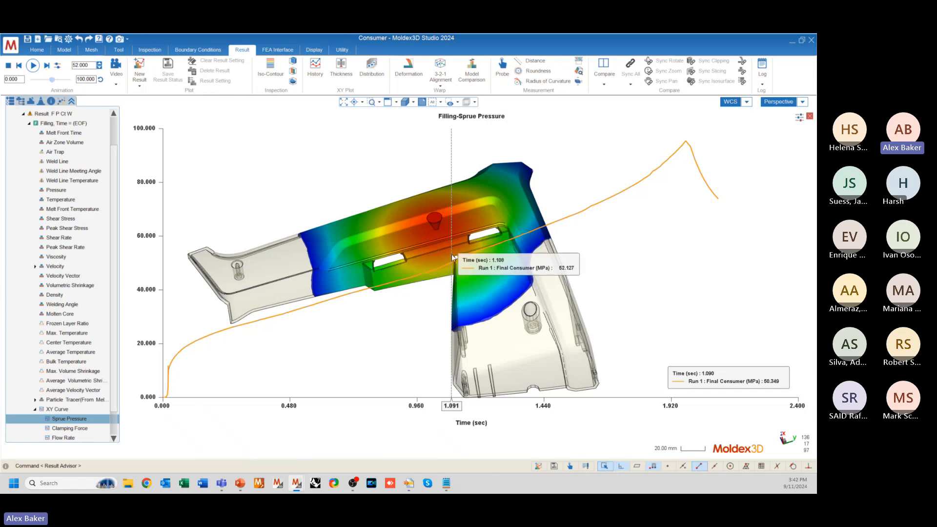
scroll(454, 266, down, 4)
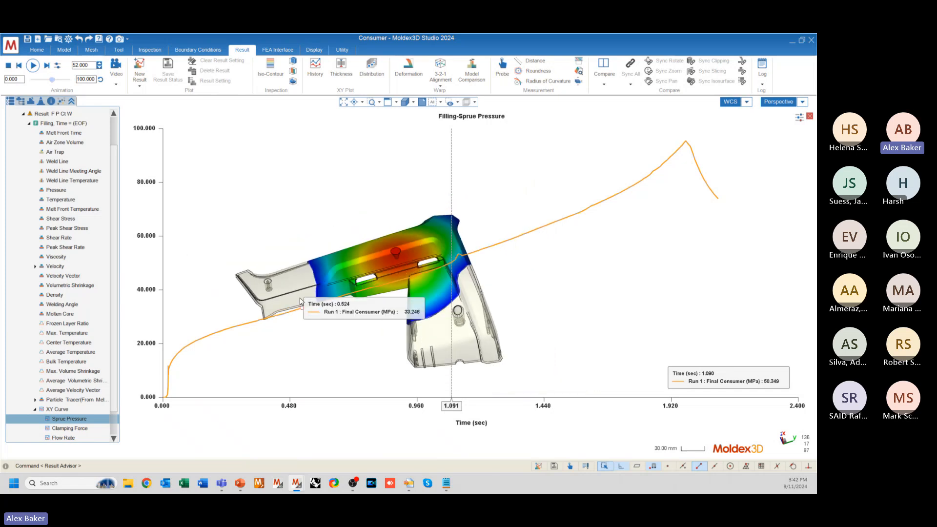
mouse_move(330, 322)
middle_down()
mouse_move(345, 334)
mouse_move(308, 337)
mouse_move(332, 332)
mouse_move(324, 342)
middle_up()
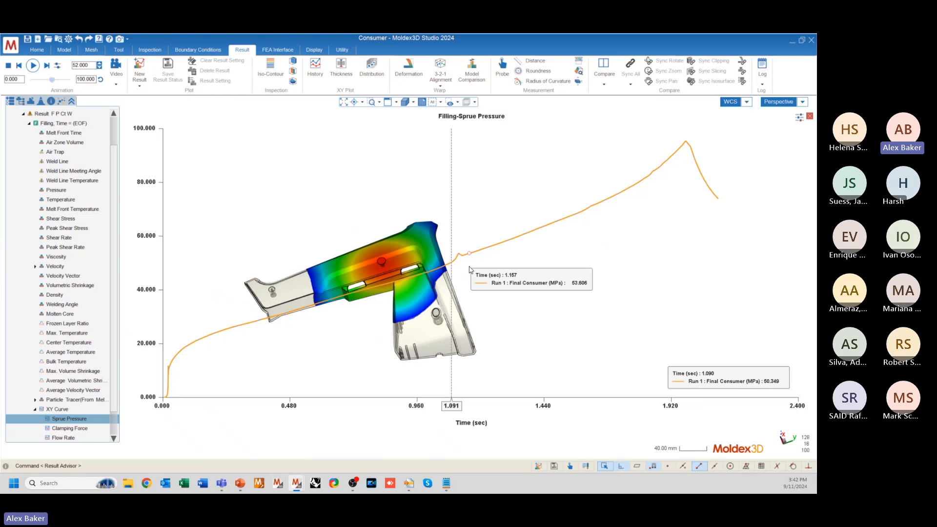
scroll(295, 323, up, 2)
scroll(322, 318, up, 2)
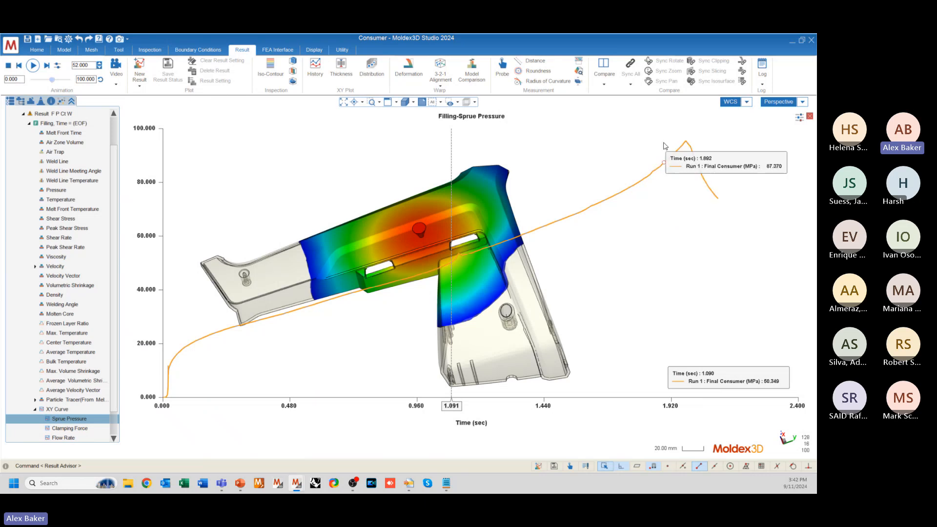
mouse_move(683, 146)
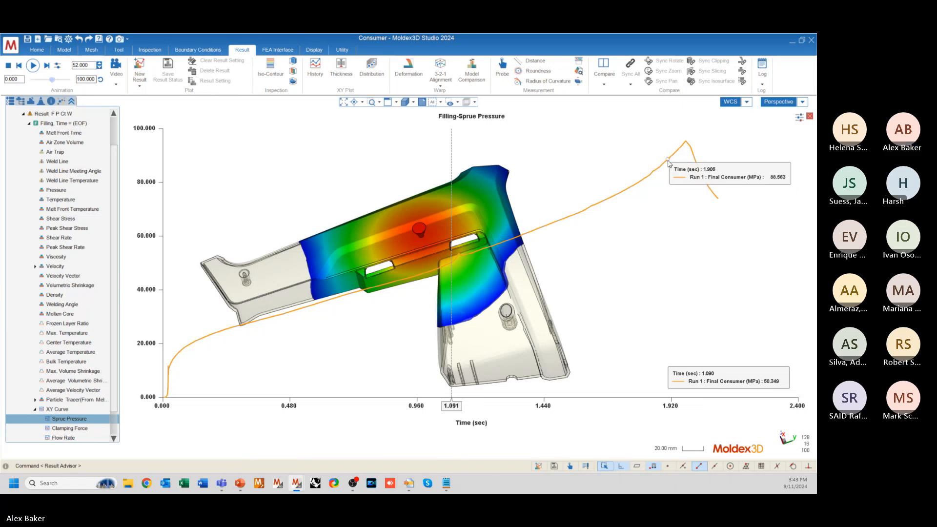
- Advance the filling animation to 94% and compare the melt front with the peak of the sprue pressure curve
middle_drag(427, 281, 408, 252)
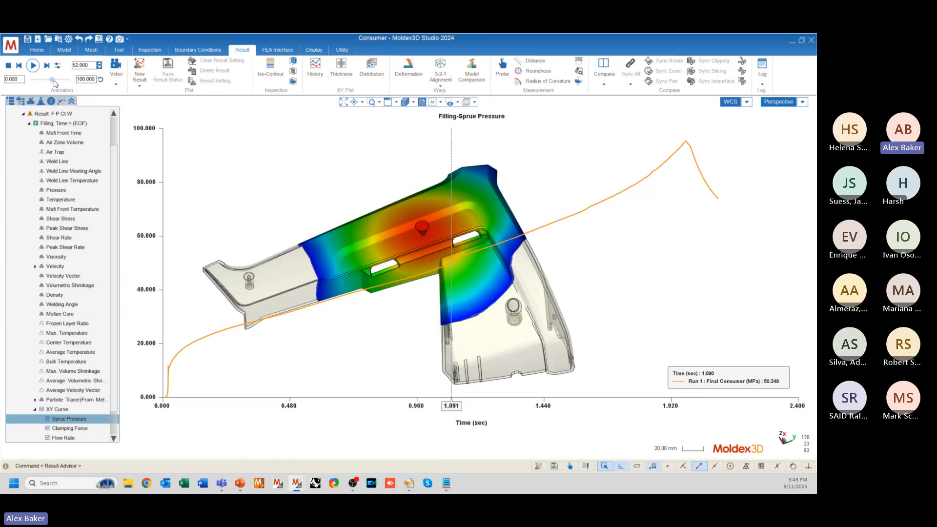
drag(54, 81, 70, 85)
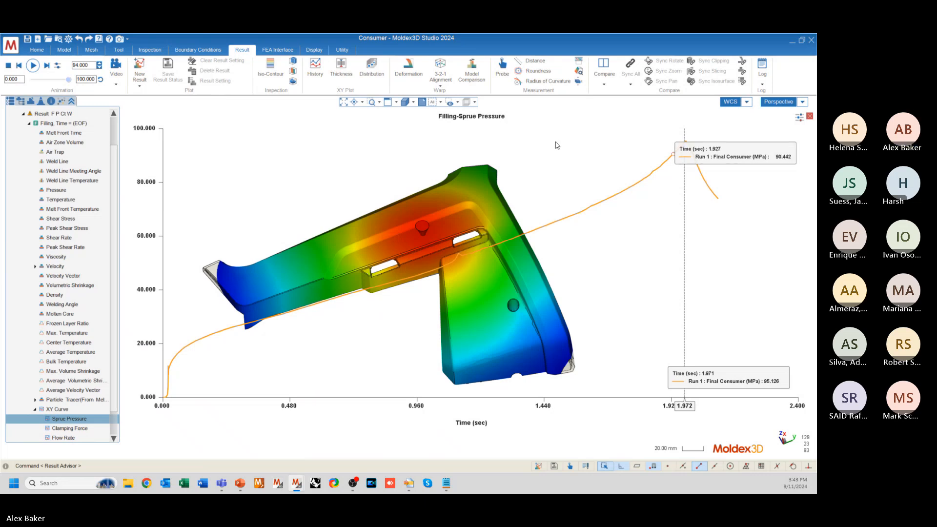
middle_drag(383, 322, 410, 312)
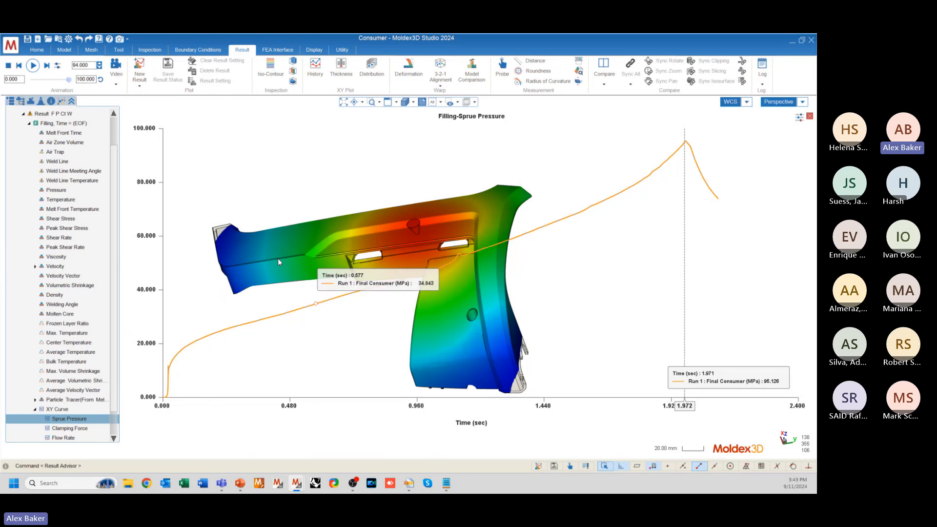
- Overlay the filling Flow Rate curve on the sprue pressure plot to compare both near the peak, and close the plot
scroll(73, 386, down, 2)
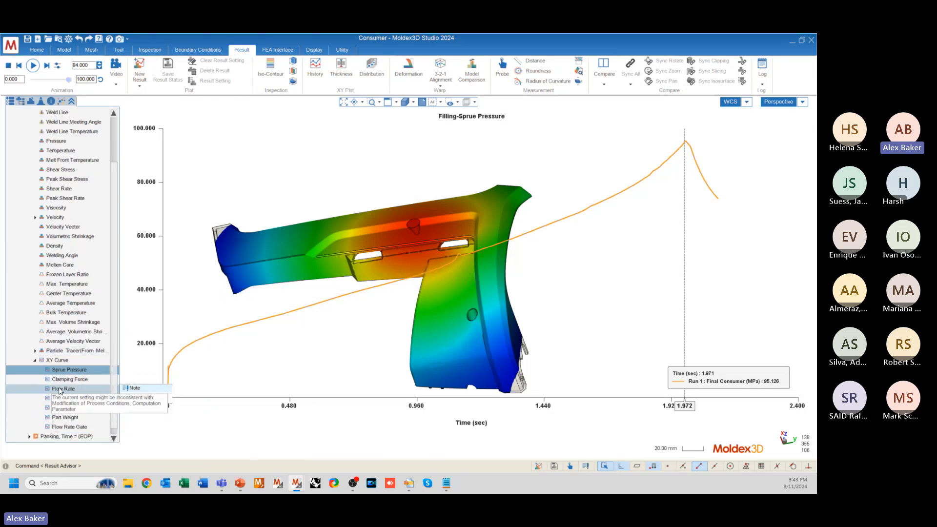
click(142, 399)
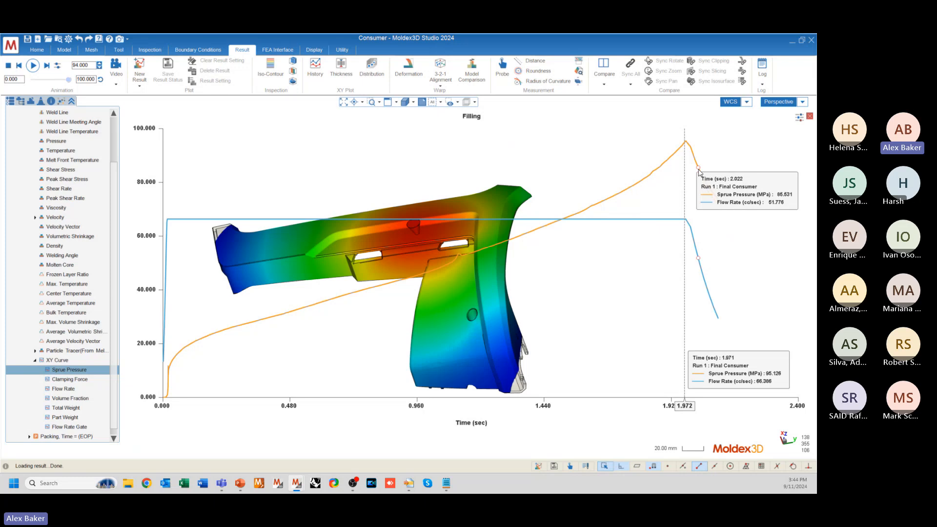
click(810, 117)
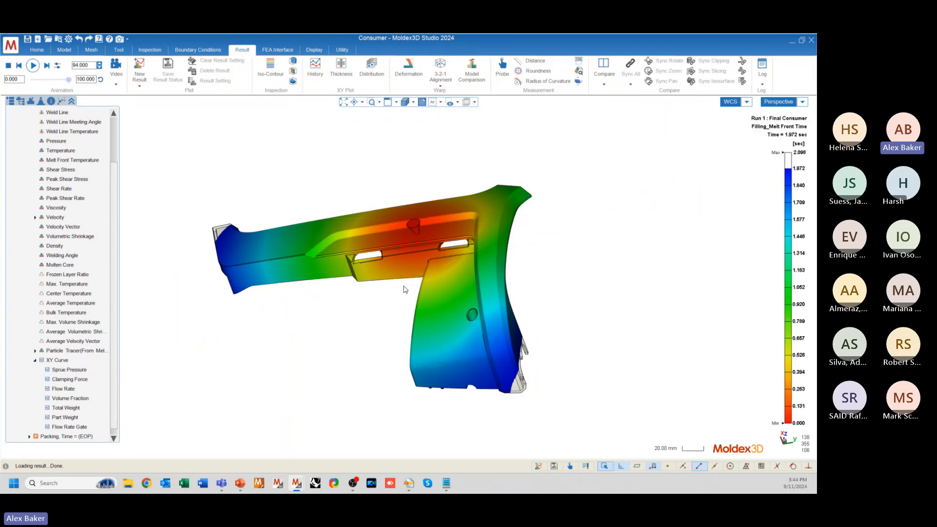
middle_drag(405, 289, 554, 301)
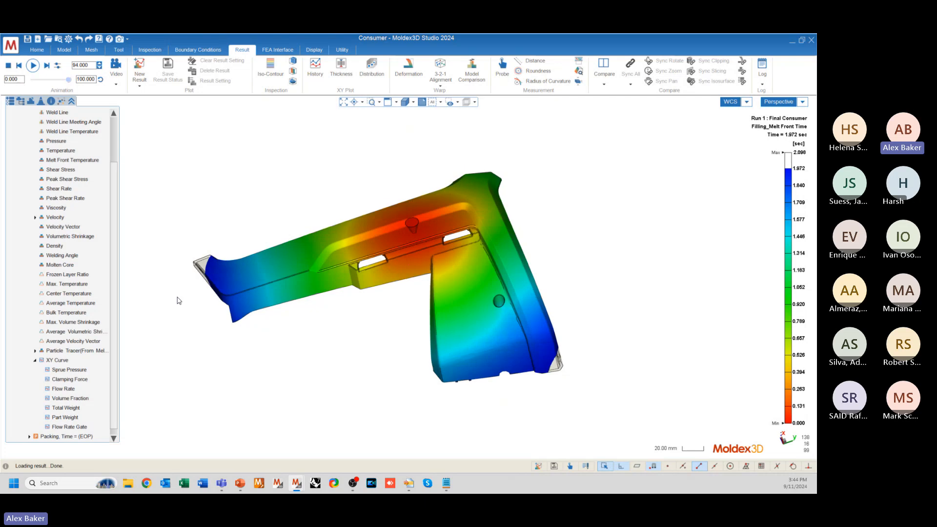
- Display the filling Temperature result at end of filling and examine the surface temperature around the gate
scroll(63, 293, down, 1)
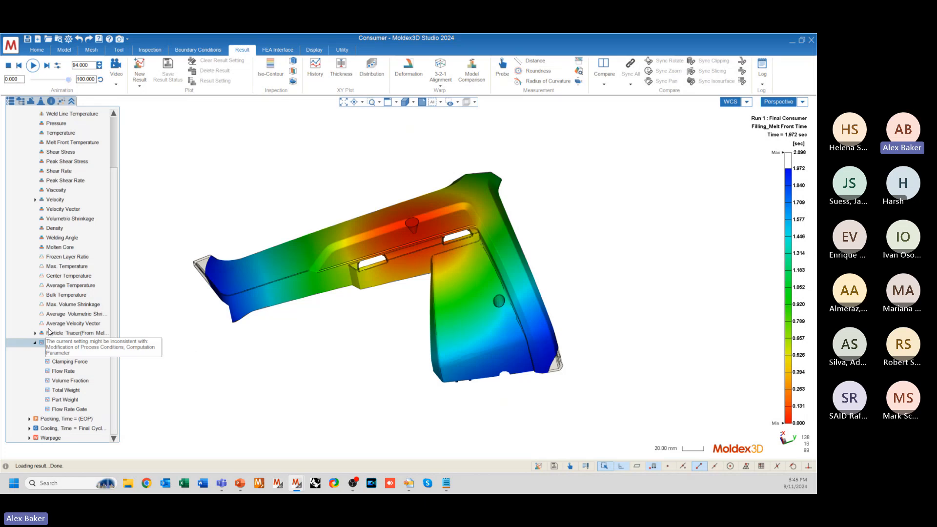
scroll(80, 316, up, 5)
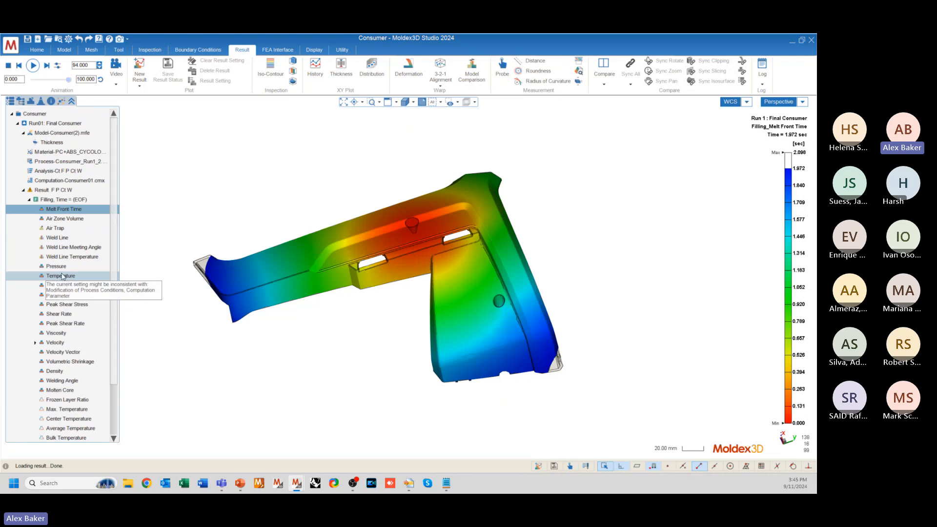
click(55, 277)
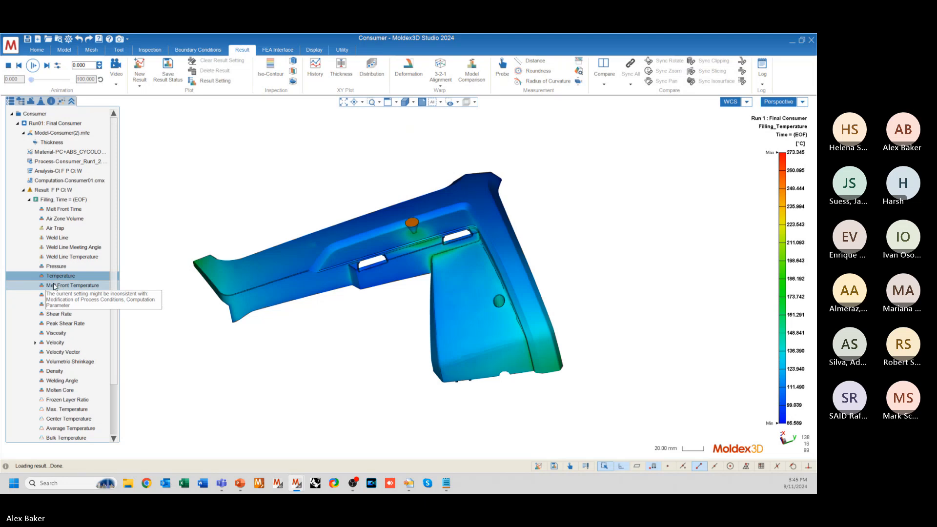
mouse_move(342, 322)
middle_down()
mouse_move(376, 299)
mouse_move(404, 322)
mouse_move(374, 324)
mouse_move(406, 353)
mouse_move(379, 310)
middle_up()
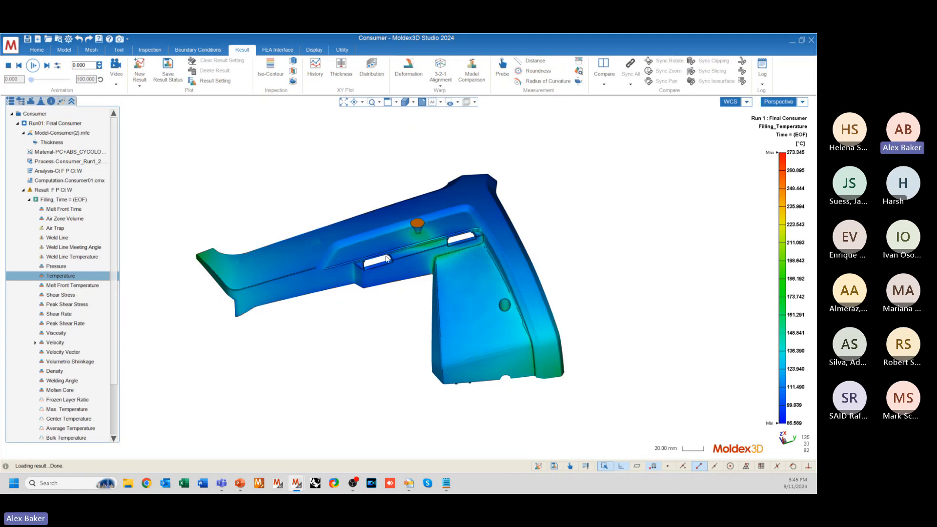
scroll(416, 222, up, 5)
scroll(416, 224, up, 4)
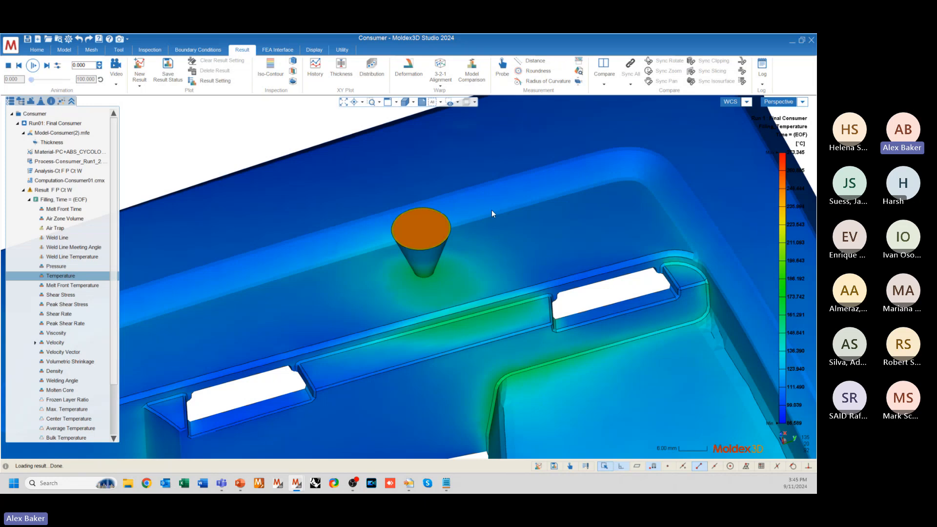
scroll(448, 224, down, 3)
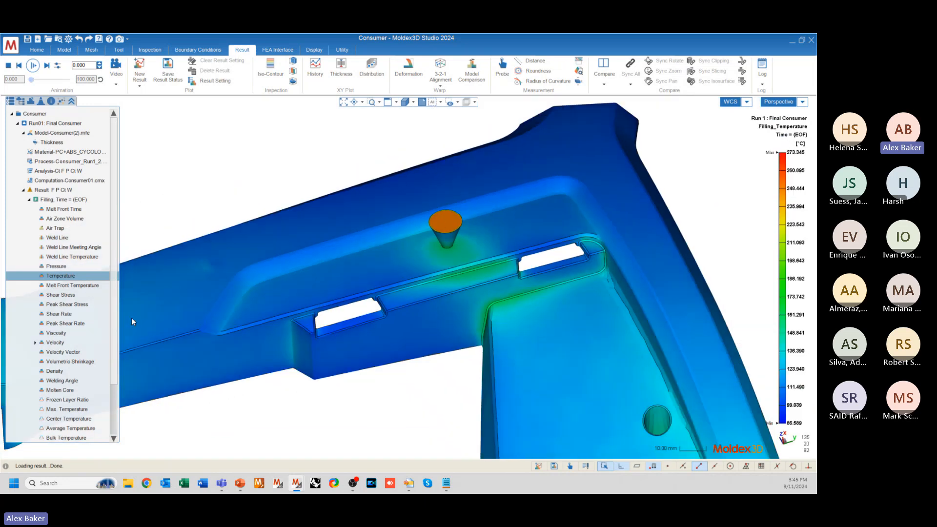
- Examine the surface temperature distribution along the barrel, its tip and the grip from several angles
middle_drag(373, 262, 476, 224)
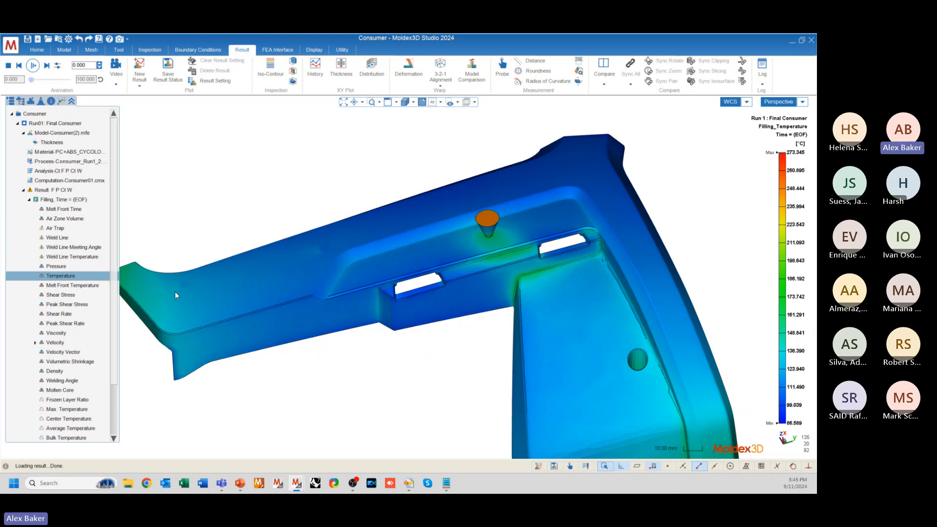
mouse_move(393, 292)
middle_down()
mouse_move(366, 291)
mouse_move(408, 311)
mouse_move(582, 254)
middle_up()
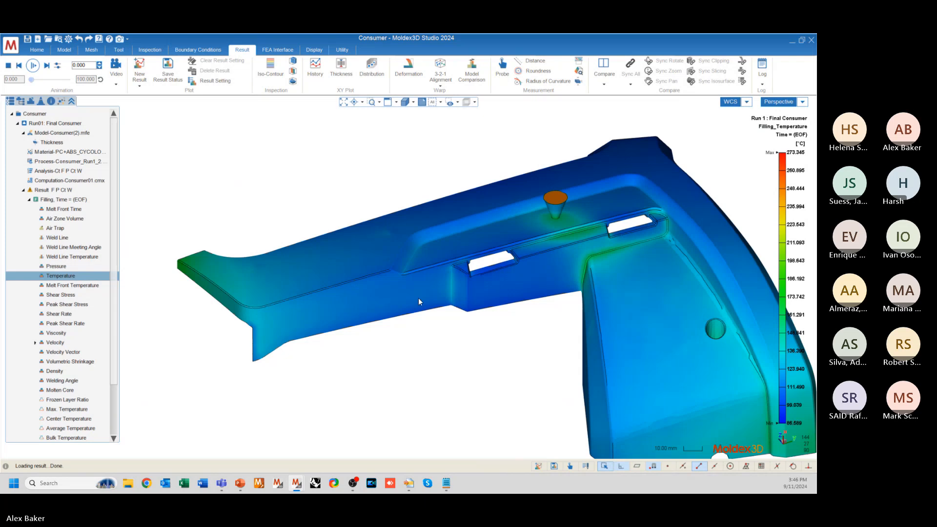
mouse_move(419, 239)
middle_down()
mouse_move(381, 270)
mouse_move(330, 261)
mouse_move(249, 270)
mouse_move(265, 263)
mouse_move(399, 290)
mouse_move(410, 301)
middle_up()
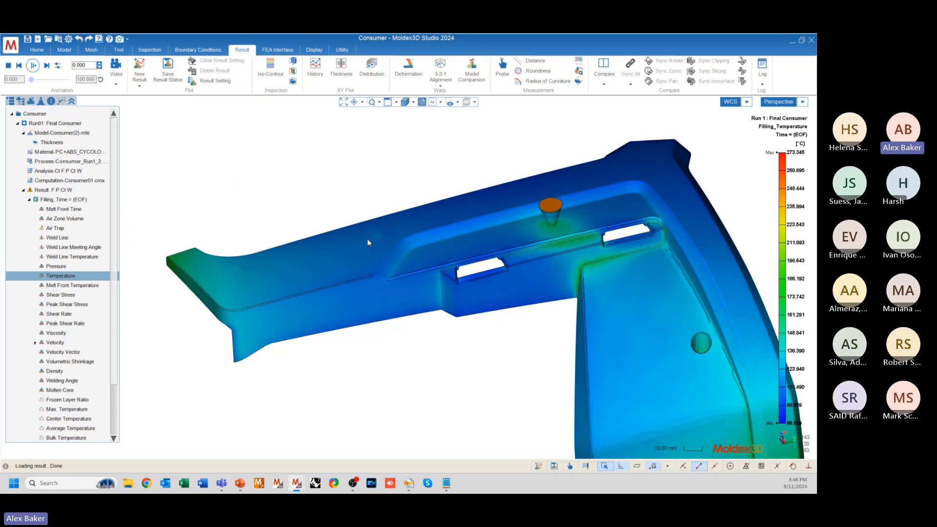
mouse_move(367, 239)
middle_down()
mouse_move(362, 213)
mouse_move(347, 211)
mouse_move(397, 236)
mouse_move(387, 224)
mouse_move(389, 238)
mouse_move(416, 249)
mouse_move(411, 262)
middle_up()
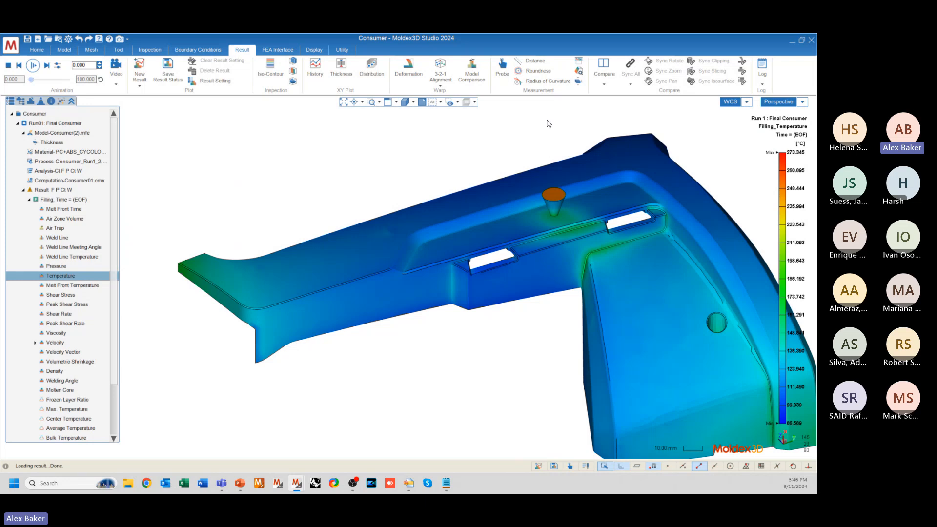
middle_drag(550, 129, 545, 153)
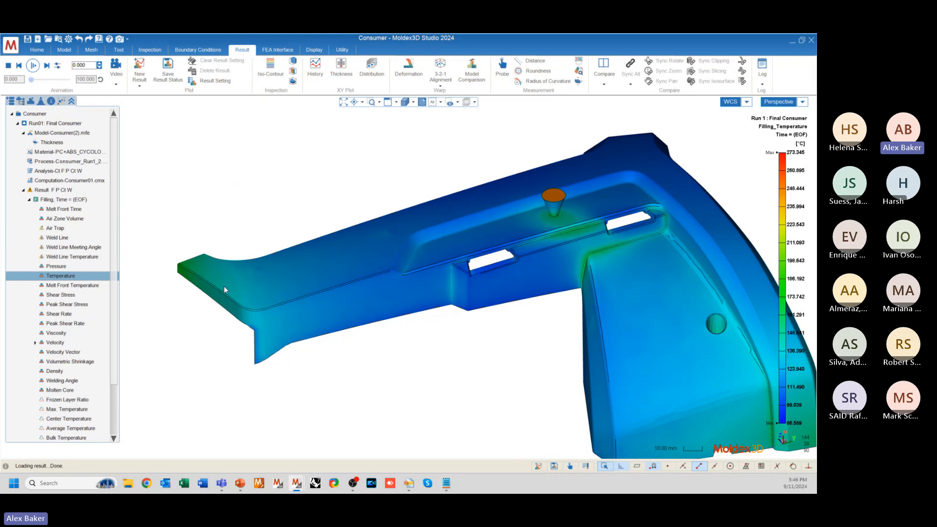
mouse_move(418, 345)
middle_down()
mouse_move(314, 356)
mouse_move(390, 282)
middle_up()
mouse_move(363, 264)
middle_down()
mouse_move(386, 279)
mouse_move(385, 314)
mouse_move(372, 294)
middle_up()
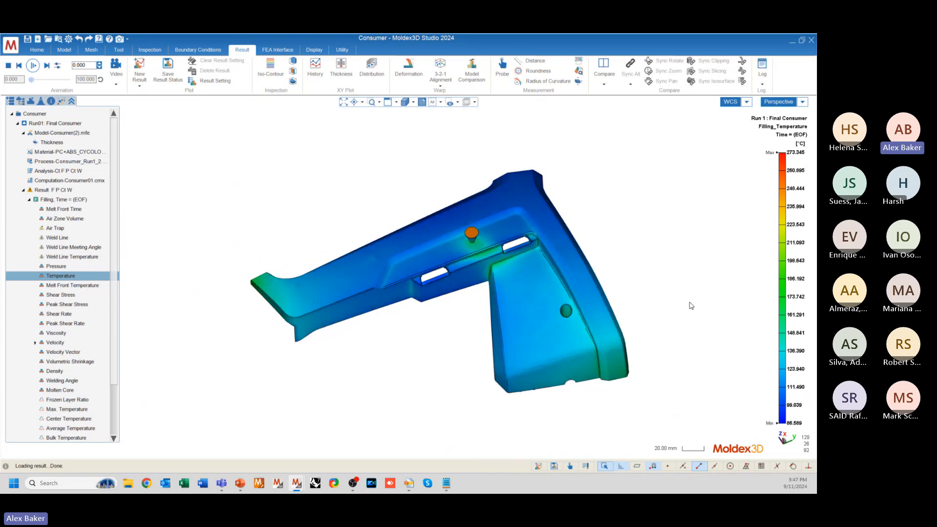
mouse_move(470, 320)
middle_down()
mouse_move(554, 293)
mouse_move(688, 297)
mouse_move(412, 307)
mouse_move(484, 302)
middle_up()
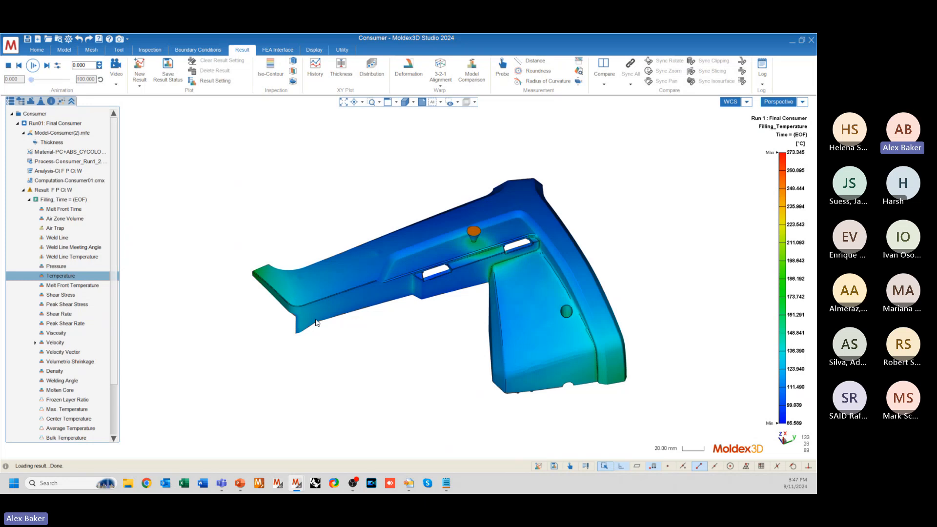
mouse_move(323, 335)
middle_down()
mouse_move(335, 324)
mouse_move(433, 318)
mouse_move(348, 277)
mouse_move(391, 246)
mouse_move(387, 237)
mouse_move(313, 260)
middle_up()
middle_drag(299, 195, 343, 210)
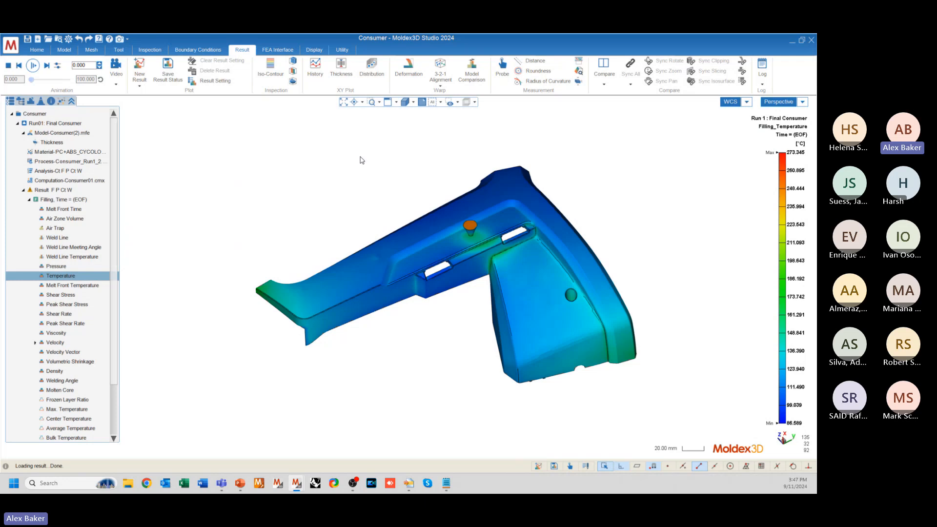
mouse_move(378, 236)
middle_down()
mouse_move(387, 203)
mouse_move(385, 227)
middle_up()
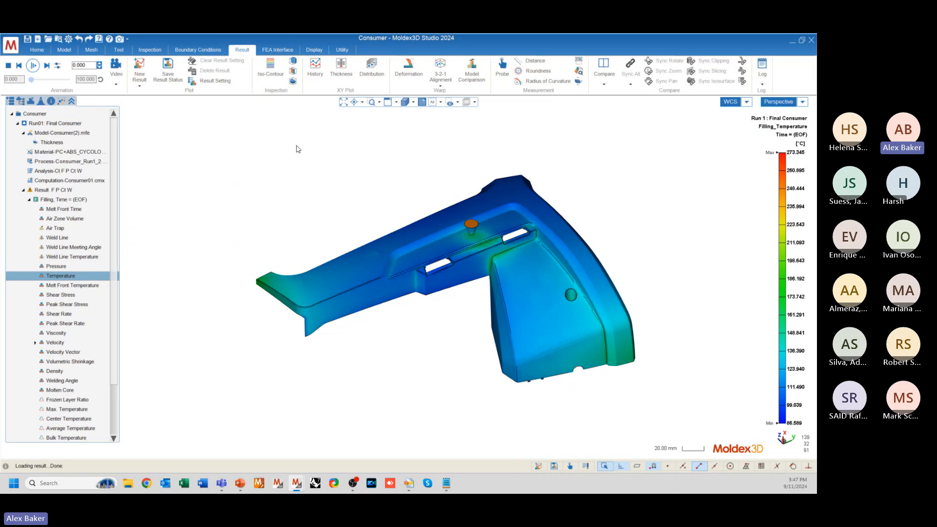
- Clip the temperature result with the YZ plane at 50% and examine the through-thickness temperature at the grip wall's corner
click(293, 62)
middle_drag(457, 315, 477, 295)
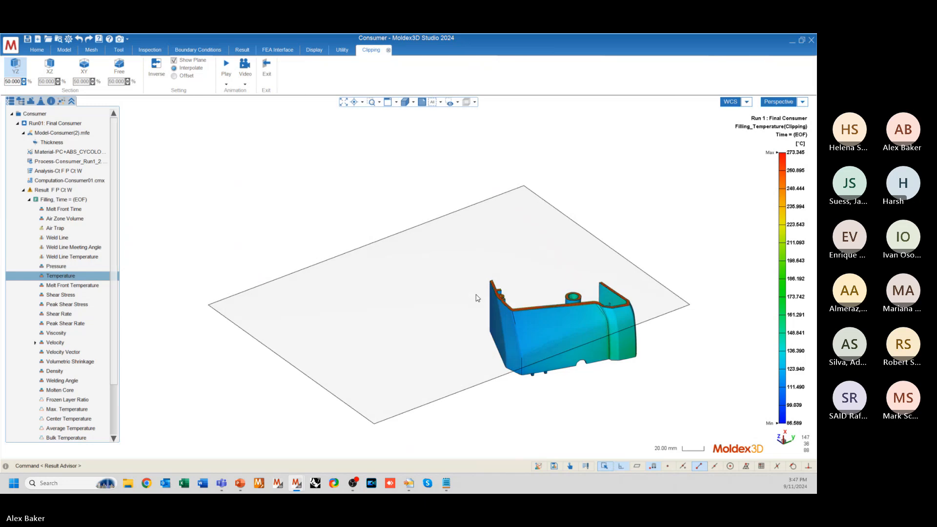
scroll(477, 295, up, 3)
middle_drag(575, 319, 551, 296)
scroll(504, 306, down, 3)
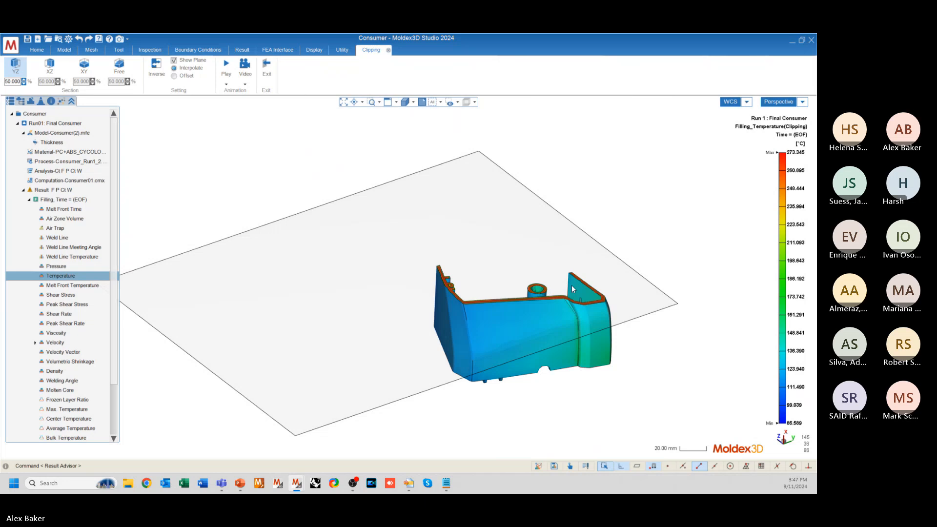
scroll(472, 316, up, 10)
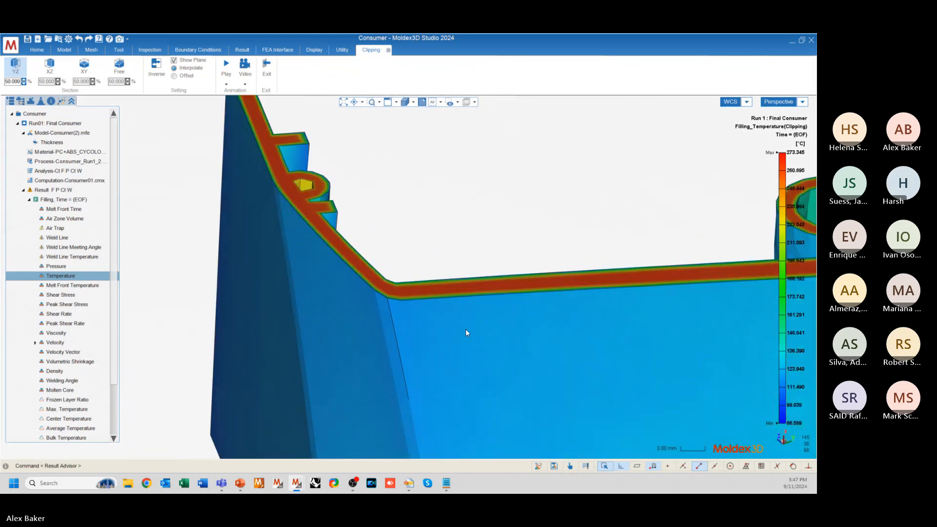
scroll(446, 283, up, 6)
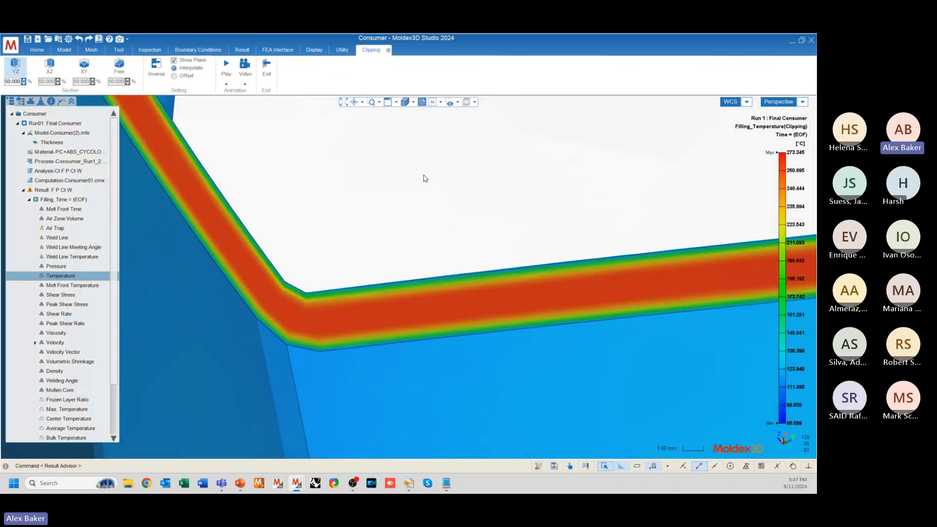
scroll(412, 316, up, 3)
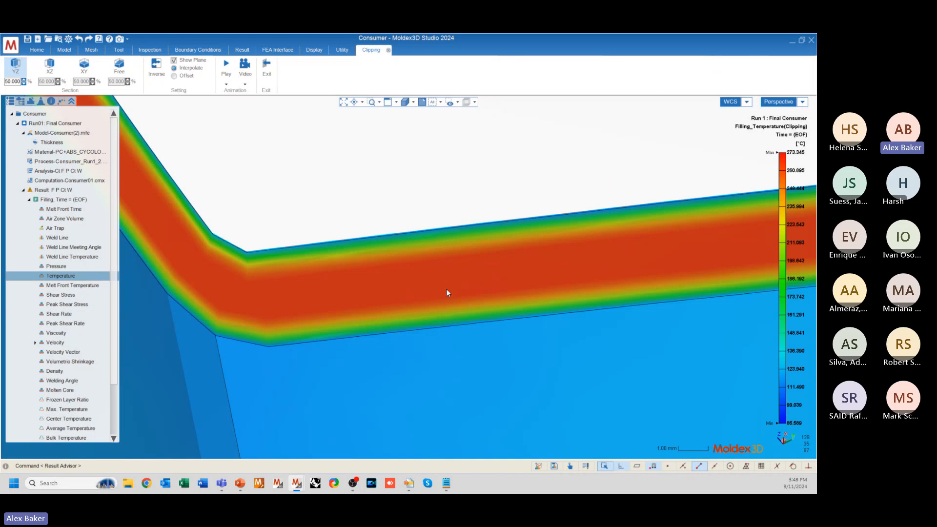
- Move the YZ clipping plane through the part to 36.525% and then 95.311%, examining the temperature section at each position
scroll(452, 273, down, 3)
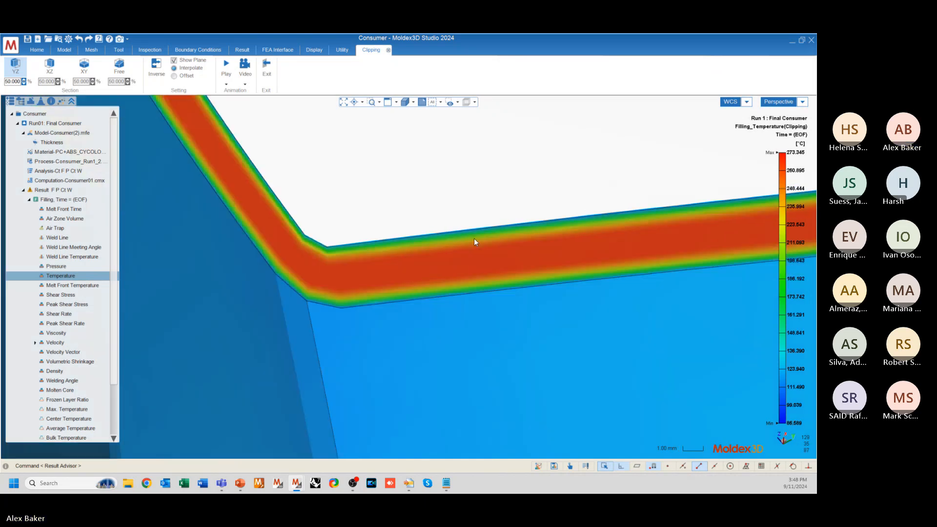
scroll(452, 286, down, 5)
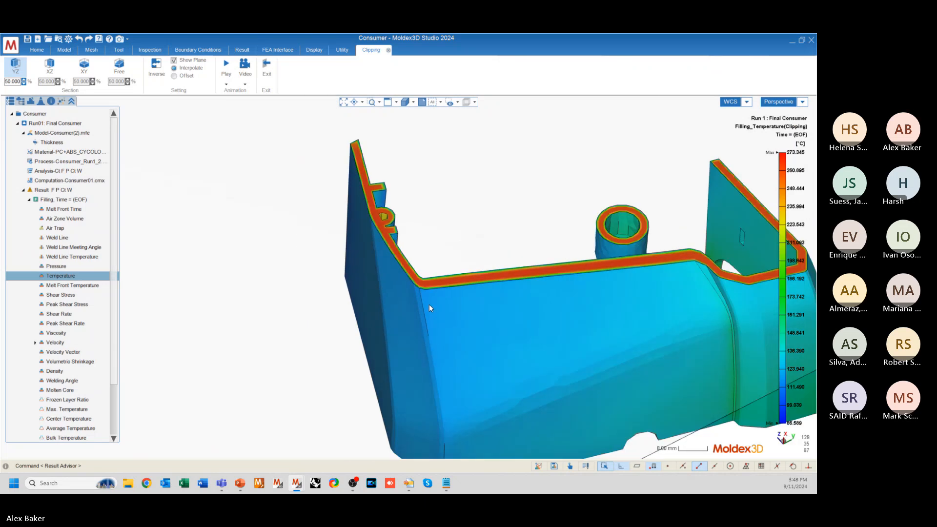
middle_drag(437, 279, 436, 284)
scroll(563, 238, down, 2)
scroll(332, 348, up, 1)
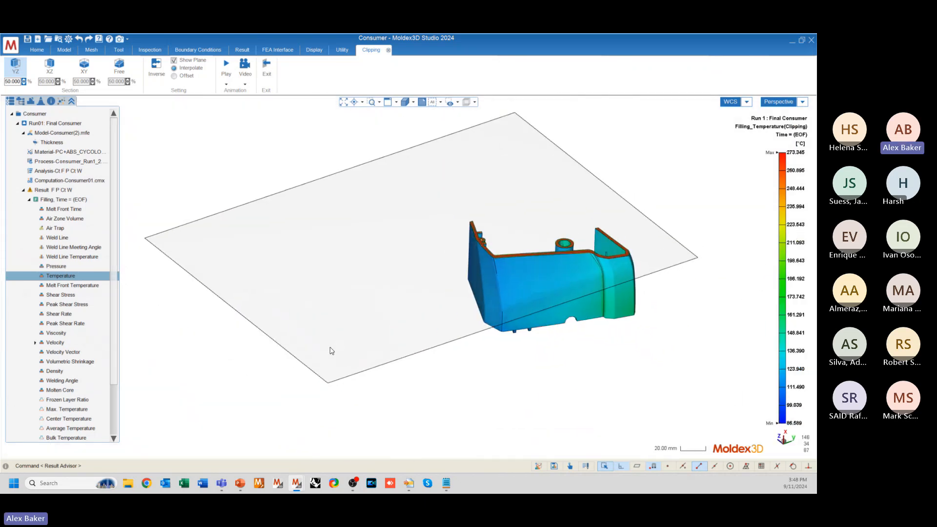
drag(401, 321, 402, 343)
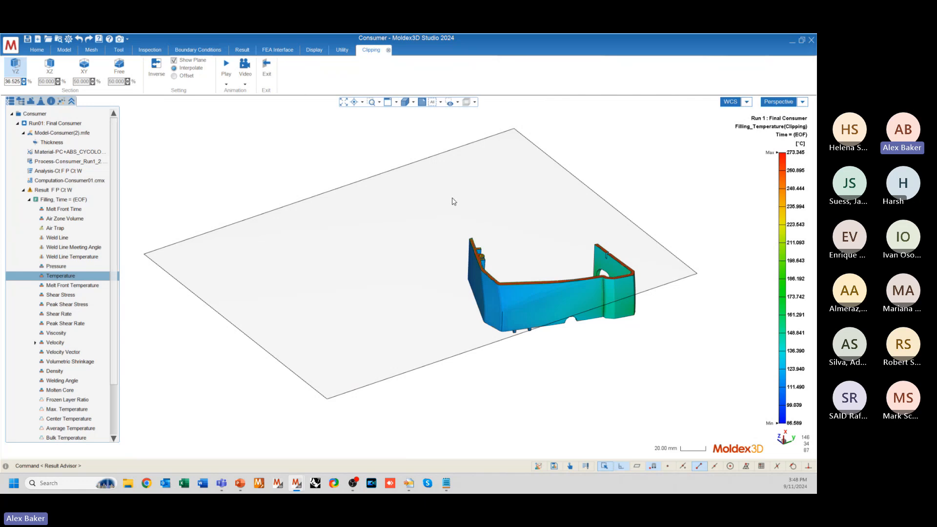
drag(435, 247, 433, 151)
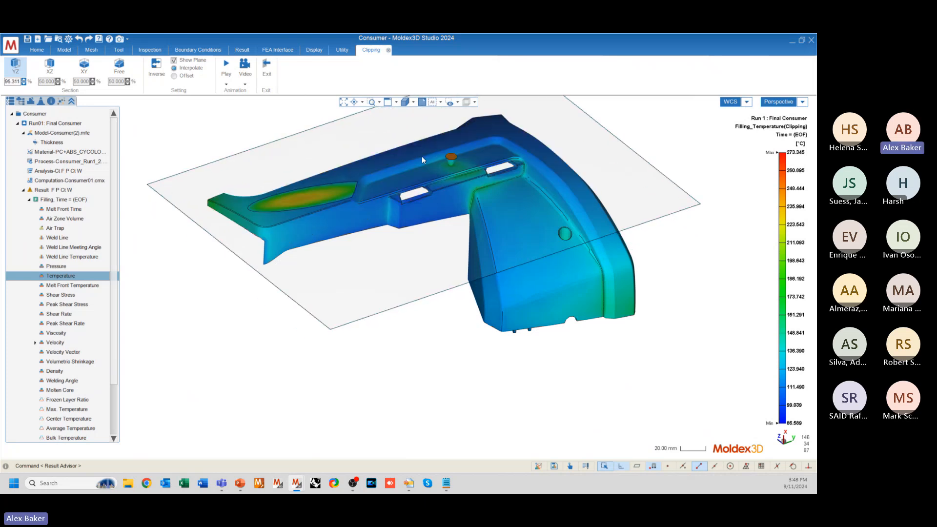
scroll(556, 264, down, 2)
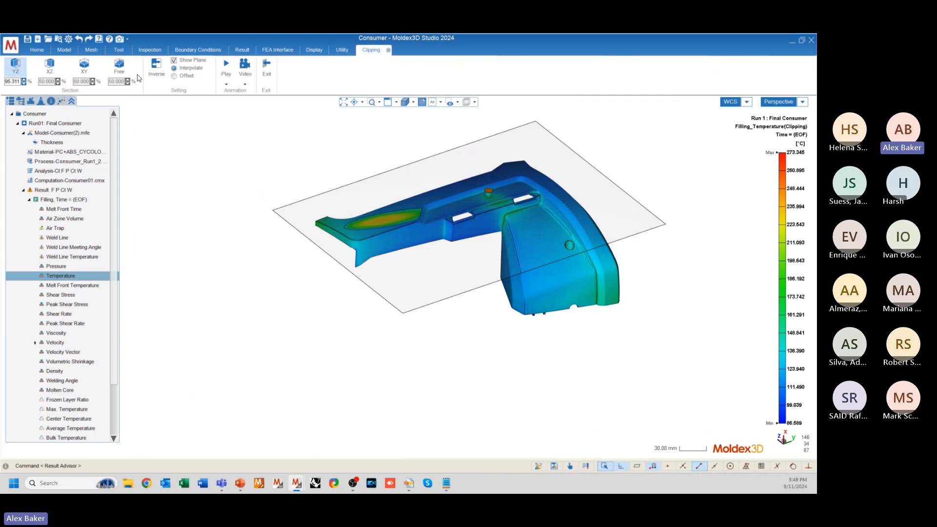
- Replace the YZ clip with XZ and XY clipping planes, positioned at 66.702% and 65.797%
click(16, 66)
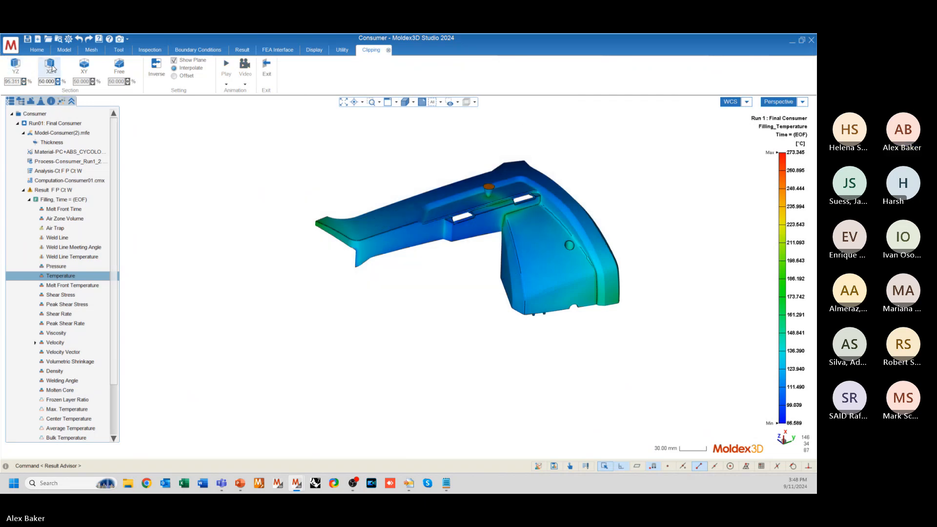
click(49, 66)
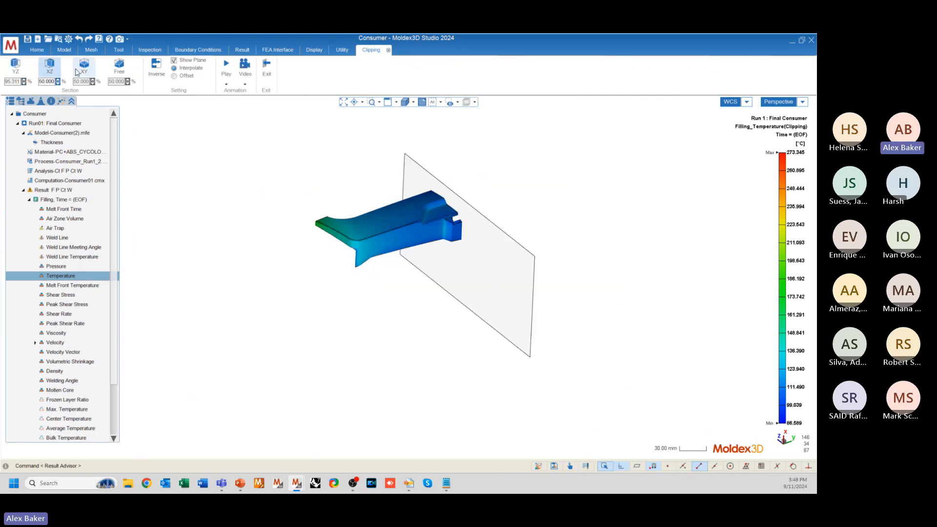
click(84, 68)
drag(405, 279, 383, 260)
drag(531, 272, 563, 255)
drag(388, 233, 388, 237)
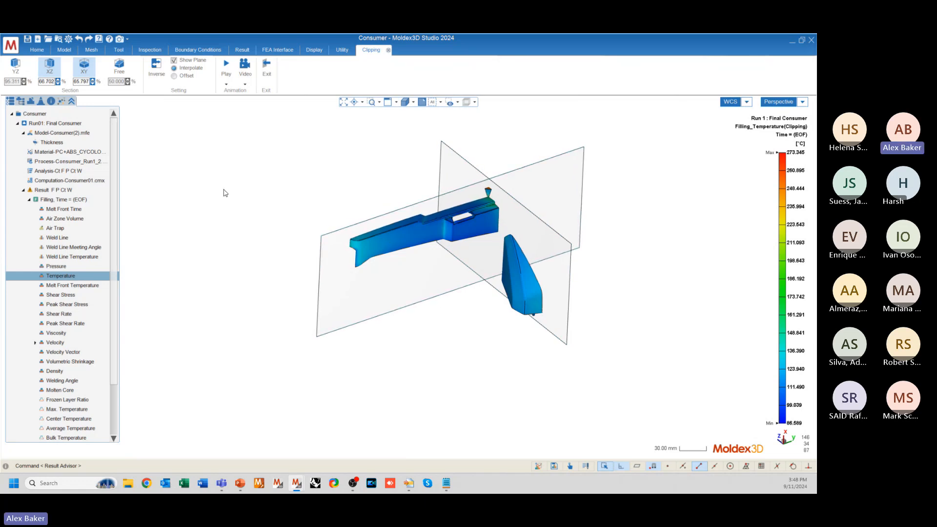
- Examine the through-thickness temperature at the sprue, the gate and along the adjoining barrel wall
middle_drag(224, 193, 324, 157)
scroll(469, 214, up, 5)
scroll(469, 213, up, 4)
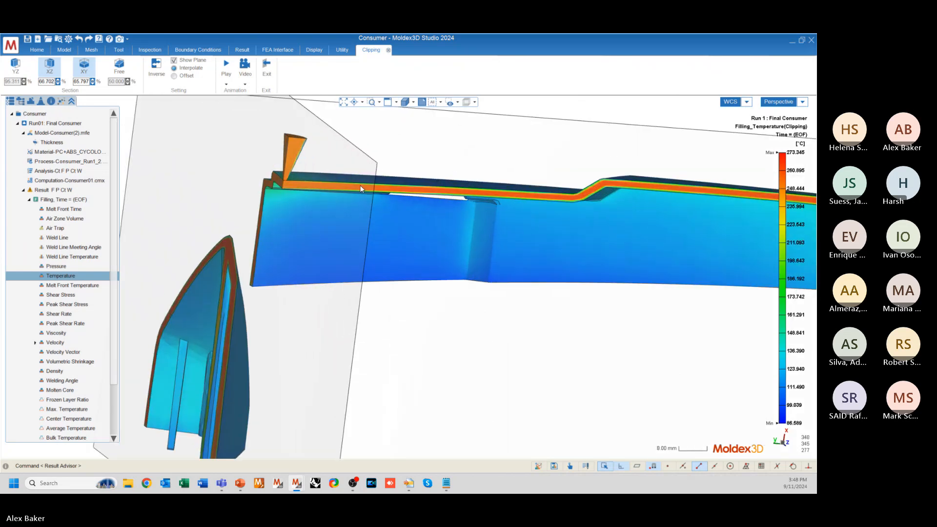
scroll(460, 187, down, 2)
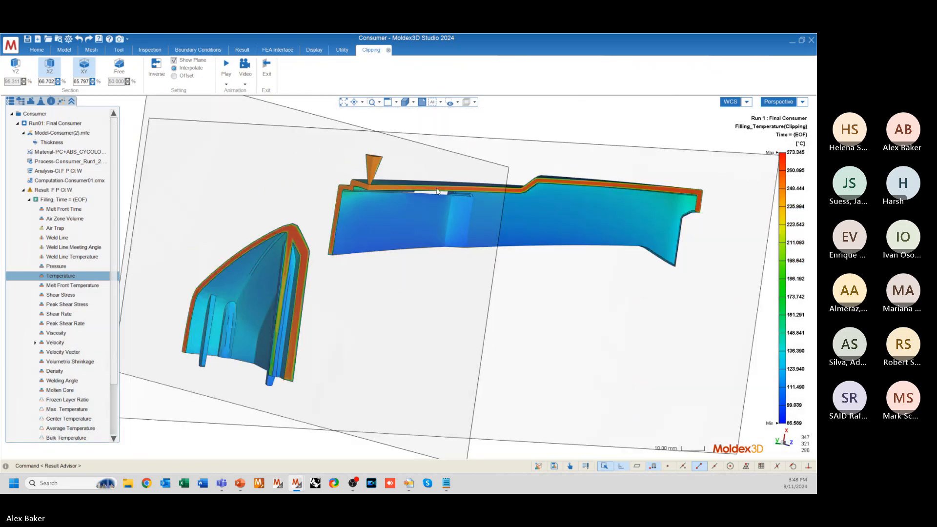
middle_drag(541, 209, 391, 191)
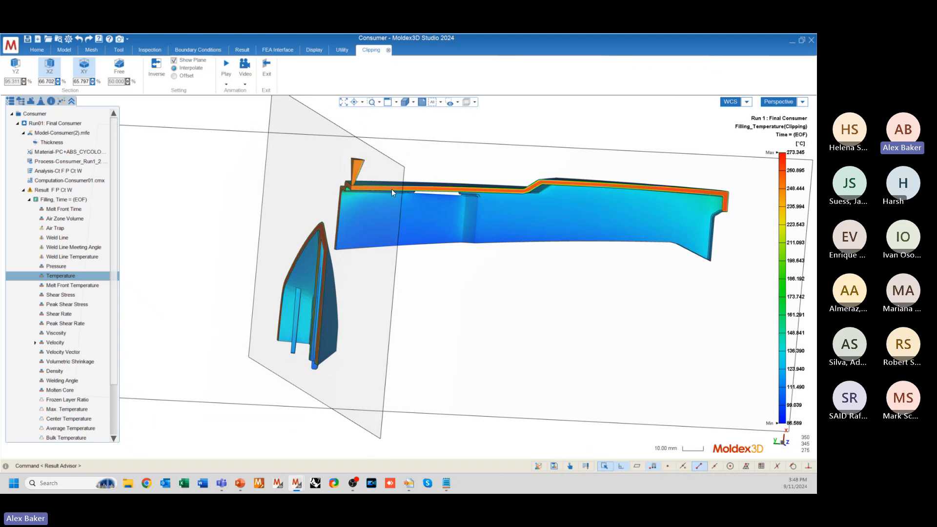
scroll(355, 186, up, 4)
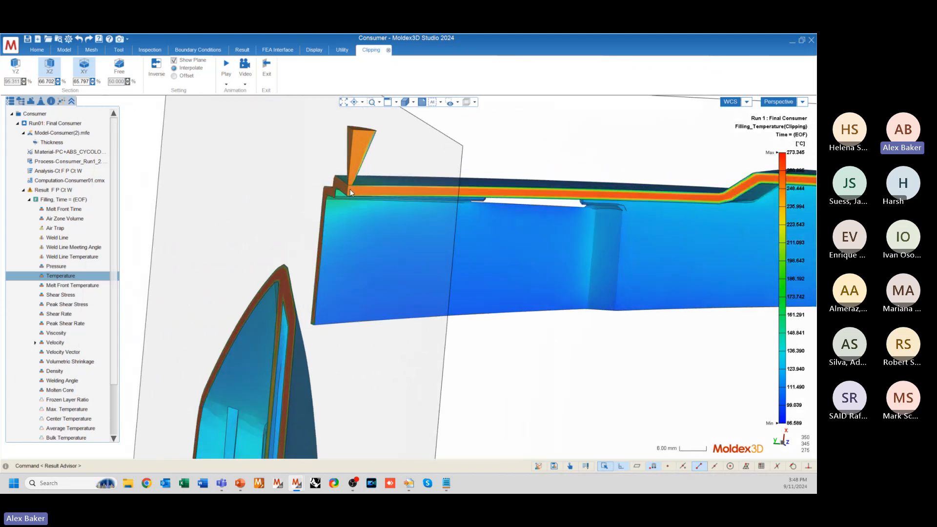
scroll(351, 188, down, 2)
scroll(350, 187, up, 5)
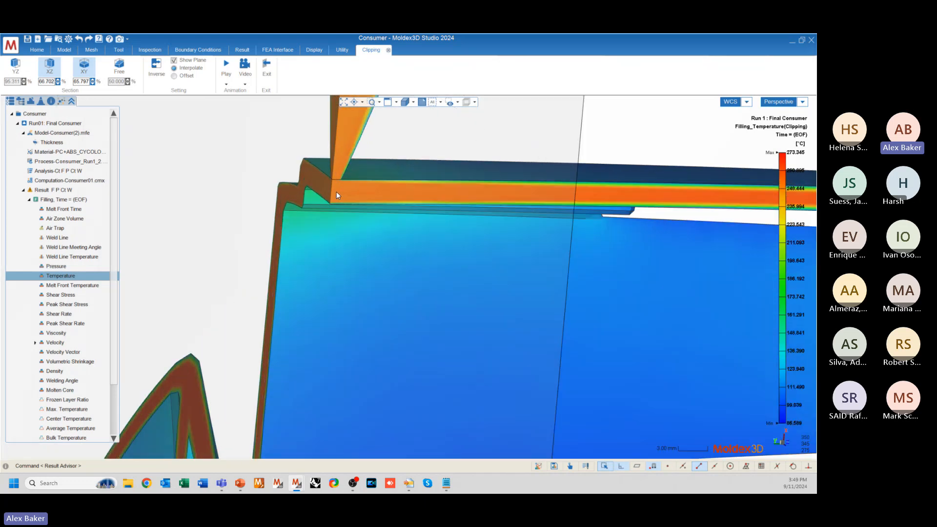
scroll(338, 194, down, 6)
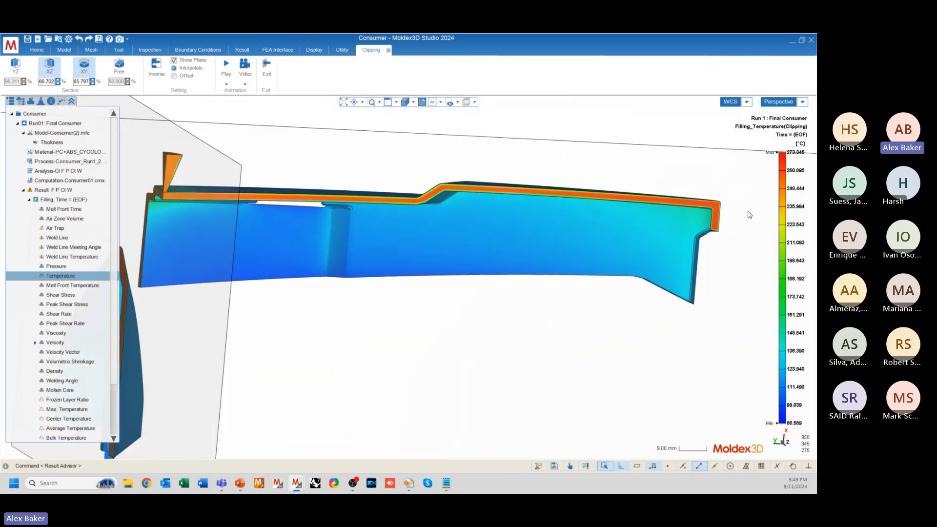
- Examine the through-thickness temperature at the lip on the barrel's far end, and exit clipping
scroll(750, 215, up, 10)
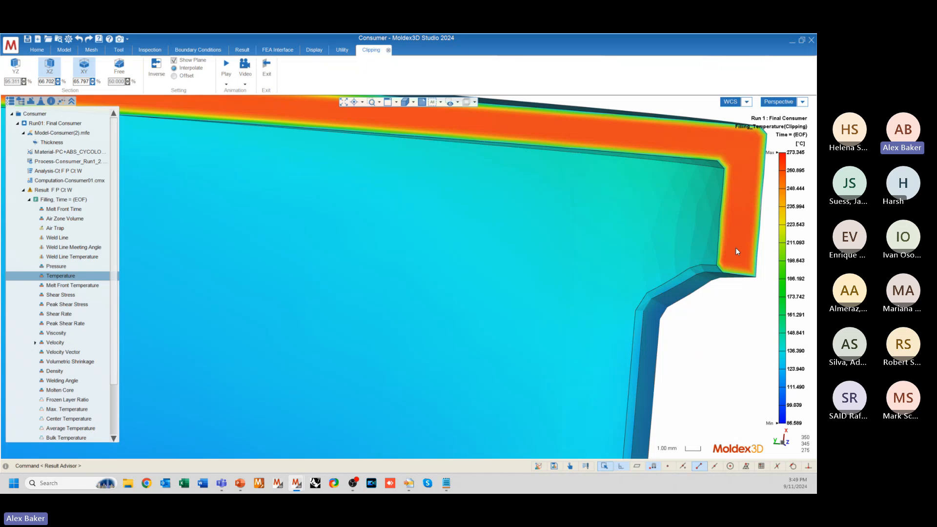
scroll(736, 248, down, 6)
middle_drag(595, 252, 455, 245)
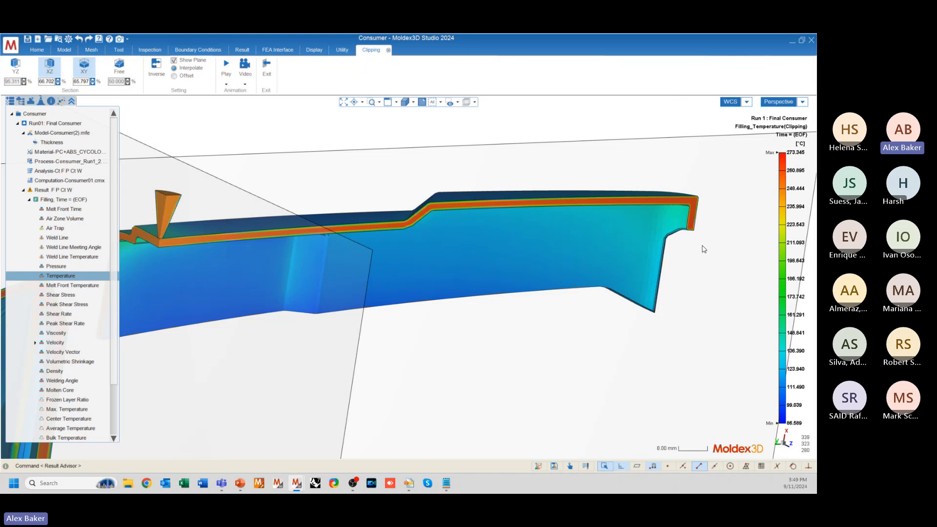
scroll(687, 213, down, 3)
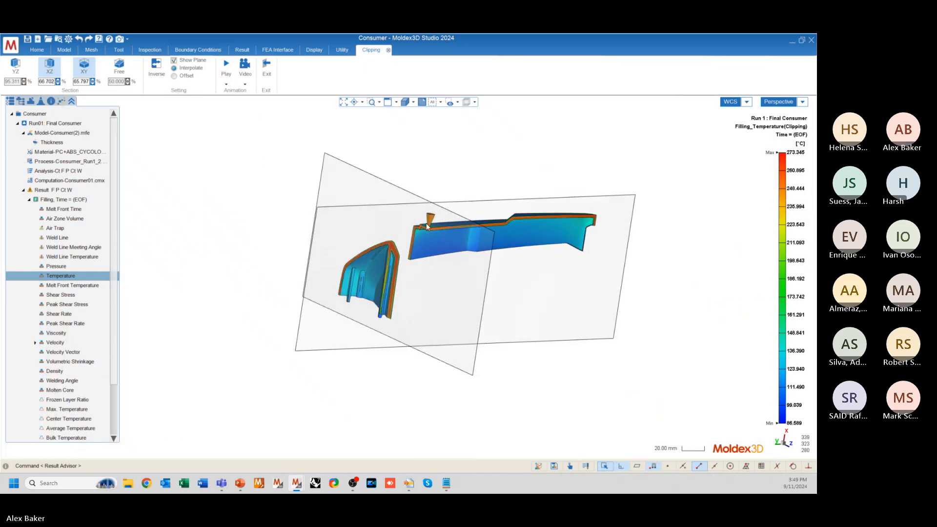
middle_drag(426, 223, 281, 107)
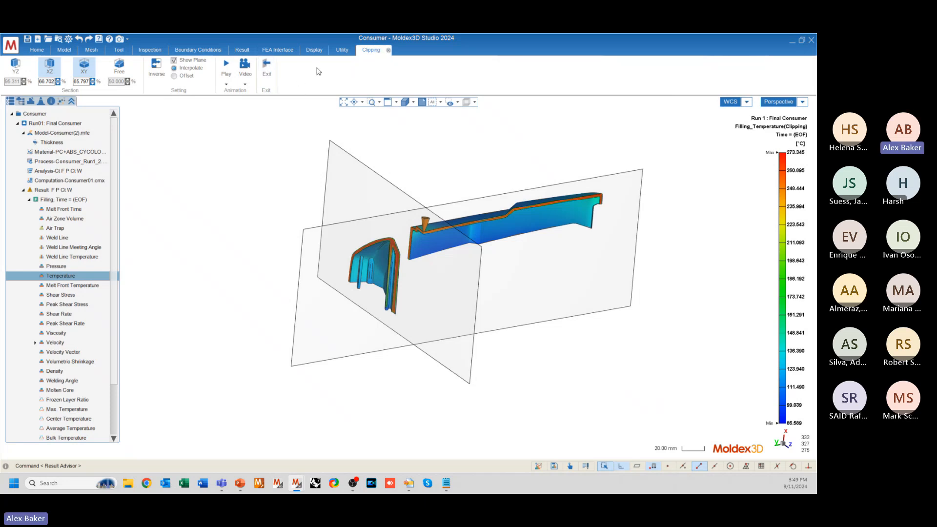
click(266, 74)
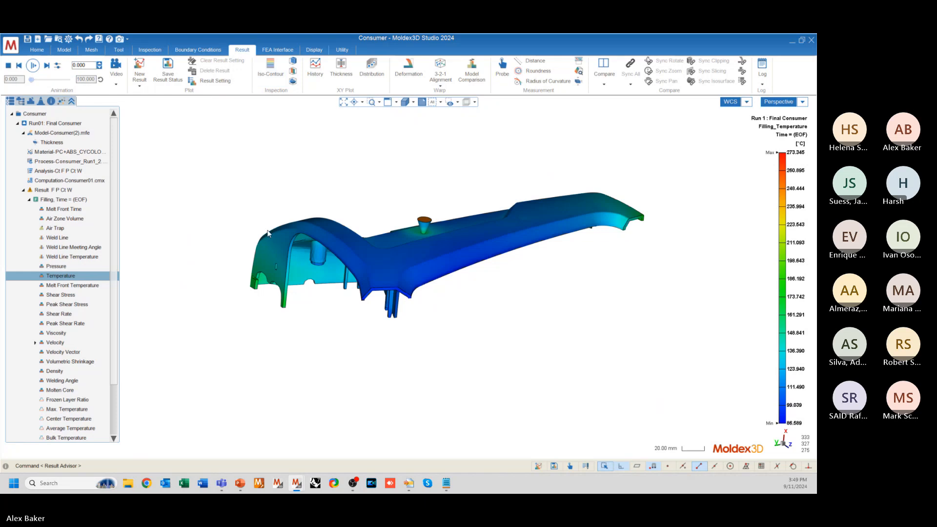
- Slice the temperature result with a single YZ plane and examine the section around the grip
click(293, 73)
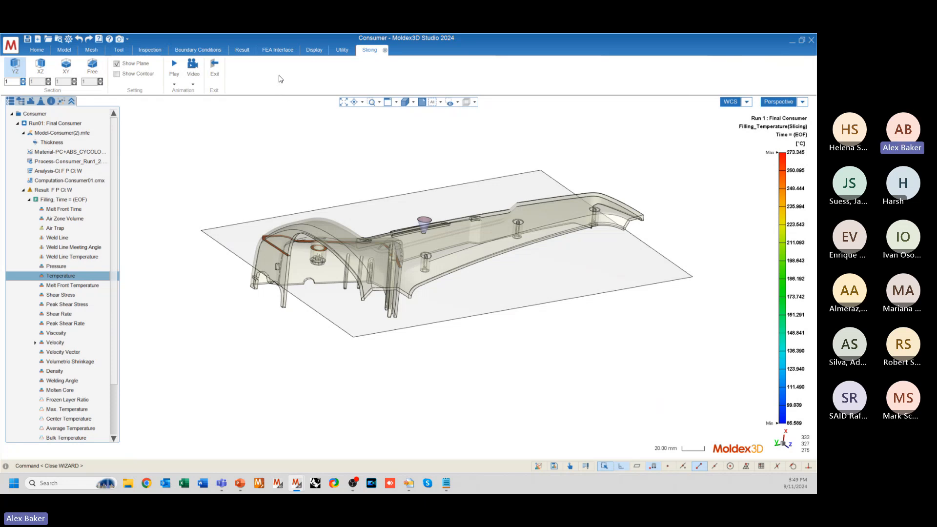
mouse_move(256, 213)
middle_down()
mouse_move(591, 257)
mouse_move(631, 207)
mouse_move(576, 330)
middle_up()
mouse_move(485, 316)
middle_down()
mouse_move(388, 319)
mouse_move(491, 280)
mouse_move(423, 243)
mouse_move(526, 289)
middle_up()
scroll(527, 289, up, 2)
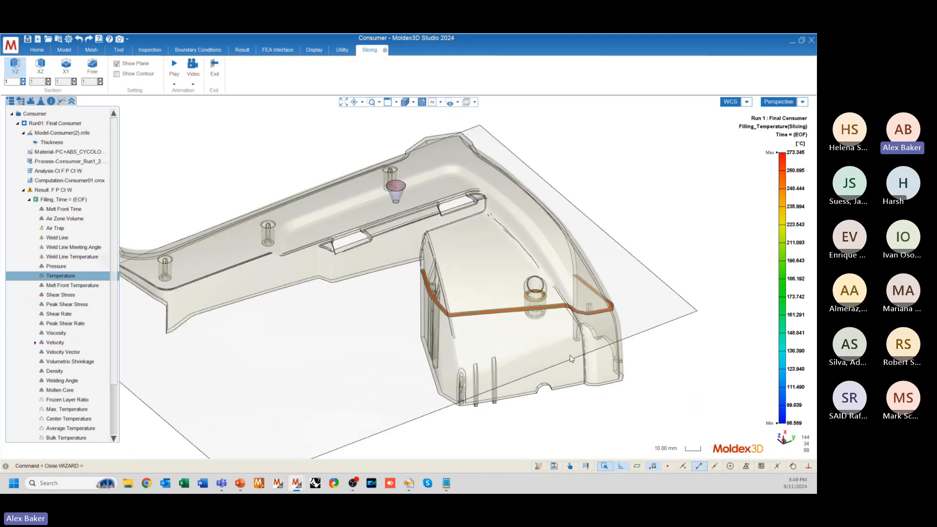
scroll(571, 358, up, 2)
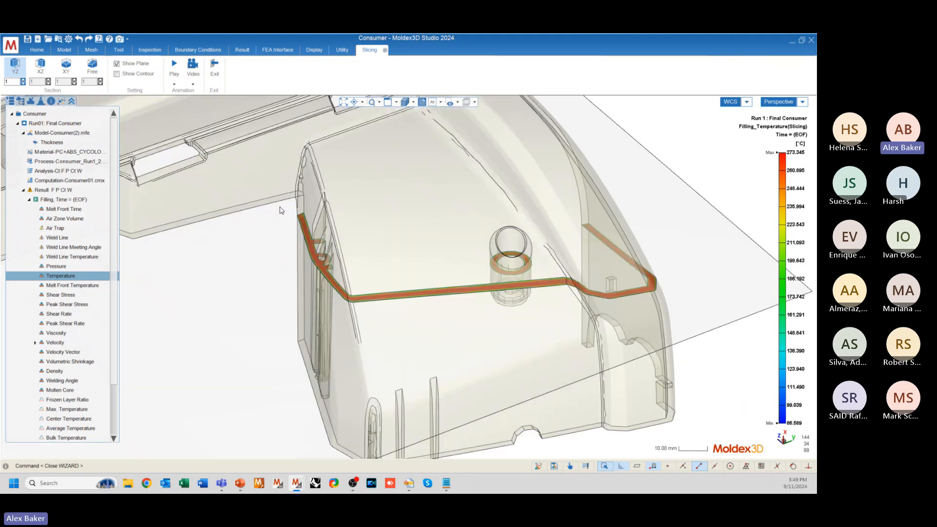
mouse_move(413, 337)
middle_down()
mouse_move(297, 344)
mouse_move(258, 381)
middle_up()
scroll(541, 289, down, 4)
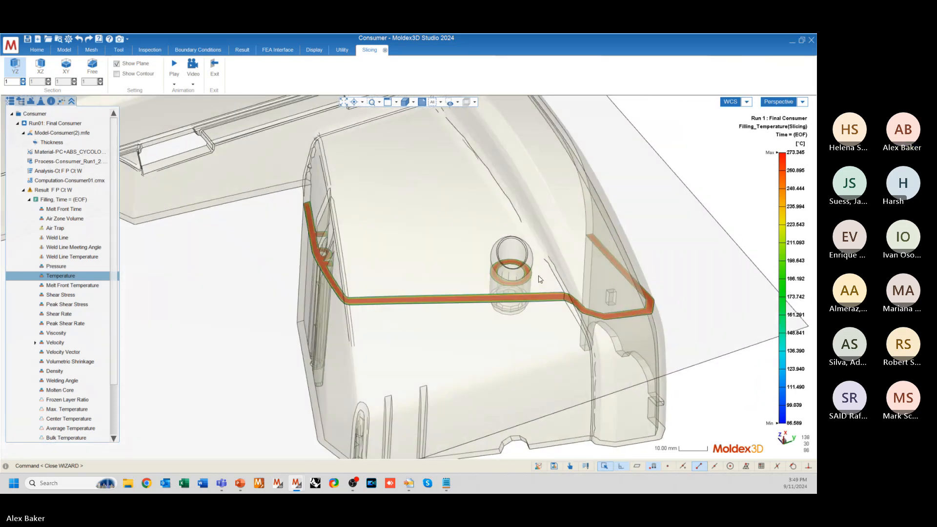
scroll(542, 289, down, 3)
middle_drag(408, 274, 439, 288)
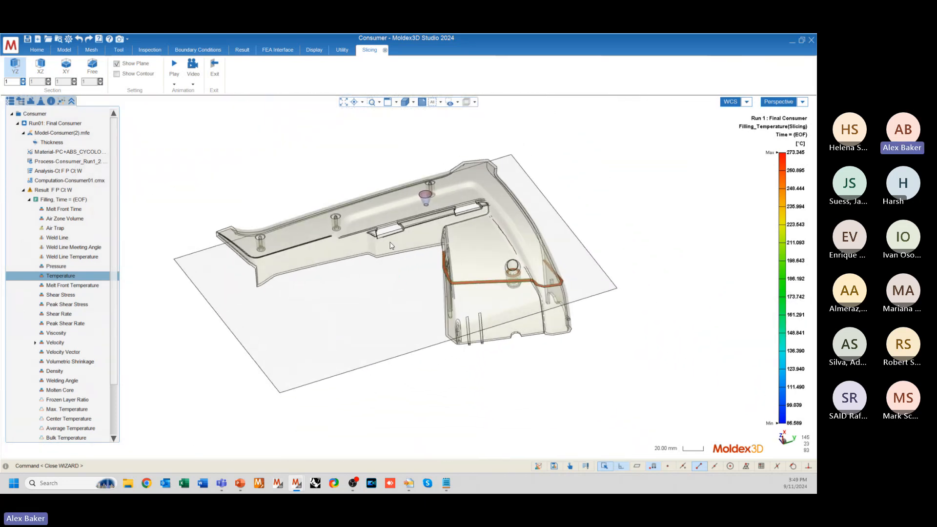
- Replace the YZ slice with 10 XZ slices and 10 XY slices of the temperature result
click(41, 66)
click(66, 66)
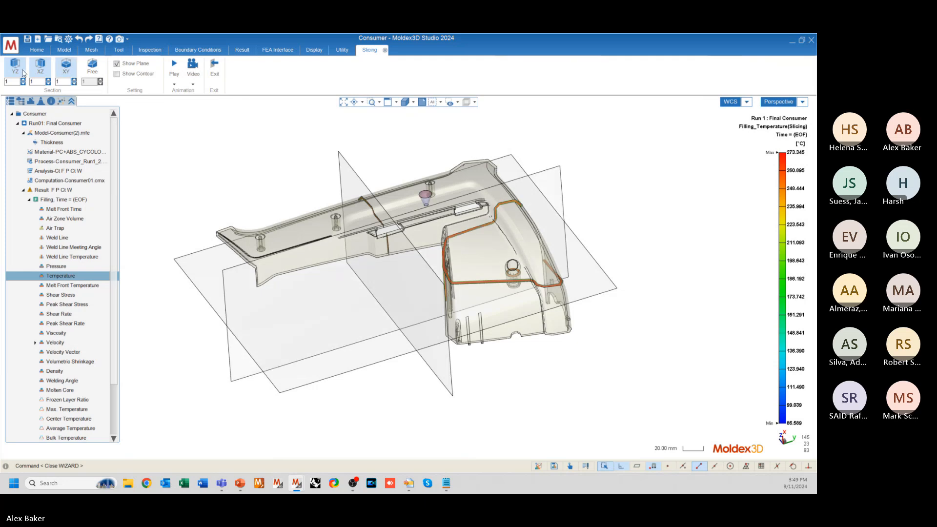
click(15, 66)
middle_drag(381, 266, 397, 296)
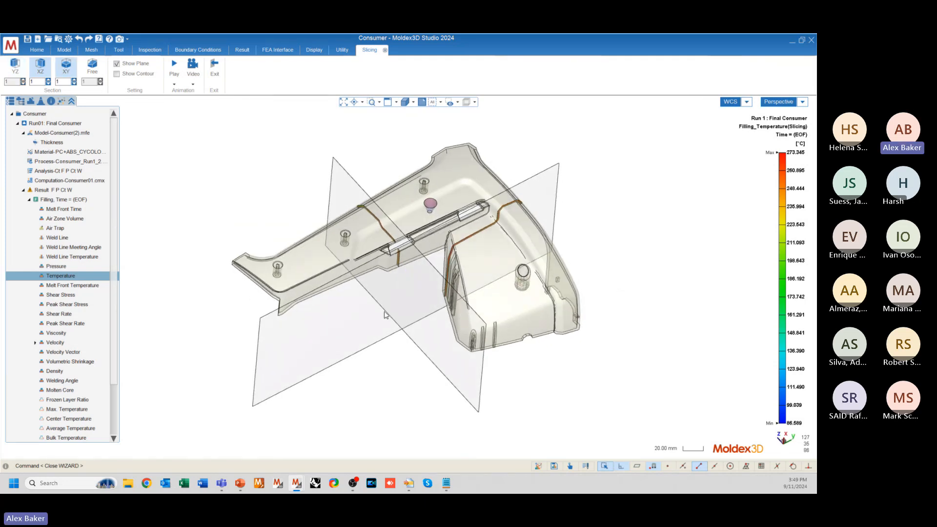
mouse_move(435, 240)
middle_down()
mouse_move(358, 269)
mouse_move(255, 162)
middle_up()
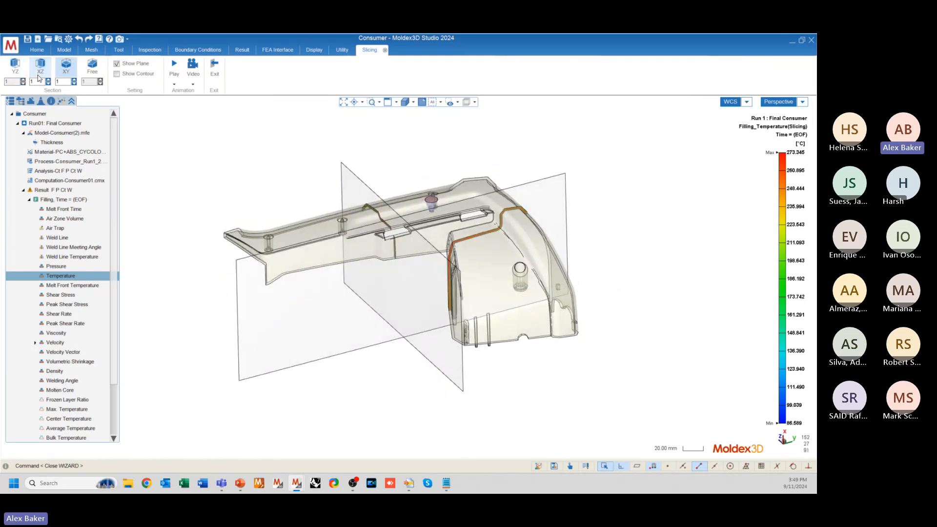
mouse_move(369, 229)
middle_down()
mouse_move(594, 276)
mouse_move(401, 244)
mouse_move(396, 254)
mouse_move(626, 263)
mouse_move(403, 285)
middle_up()
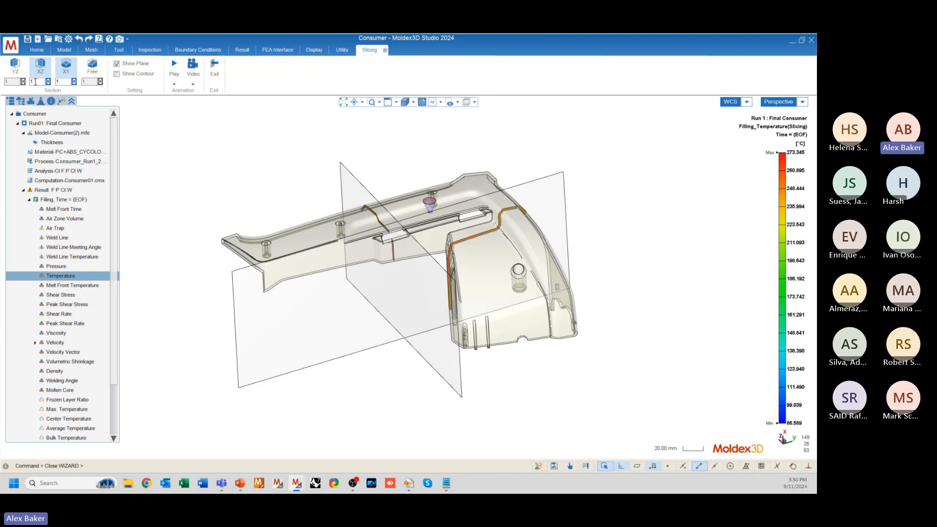
middle_drag(403, 285, 412, 243)
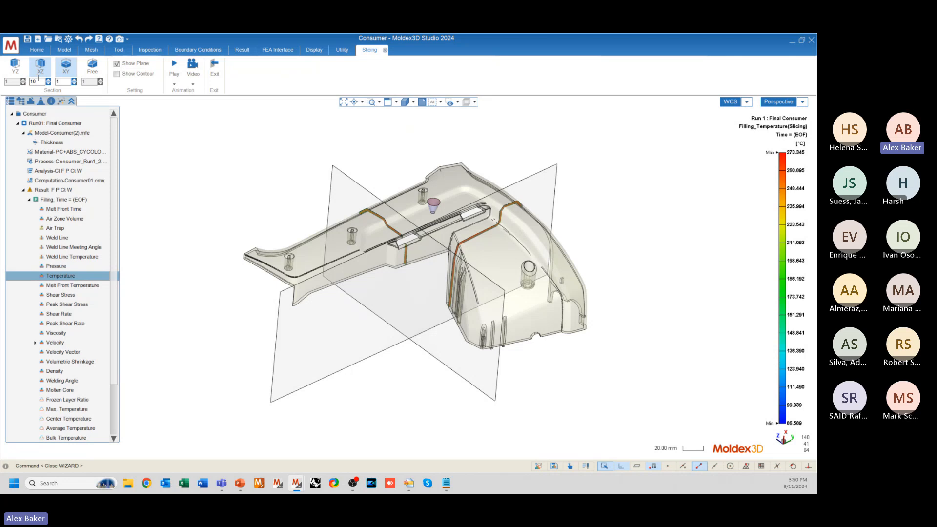
click(62, 82)
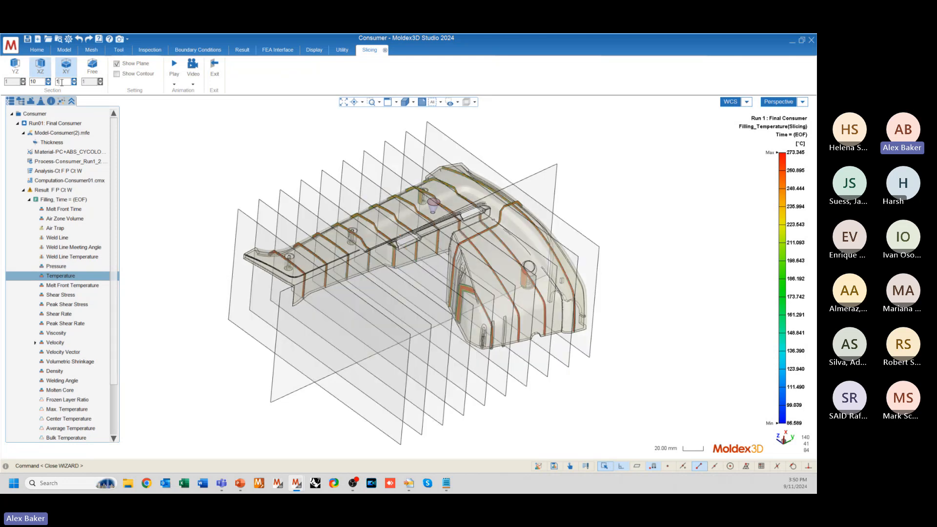
key(Return)
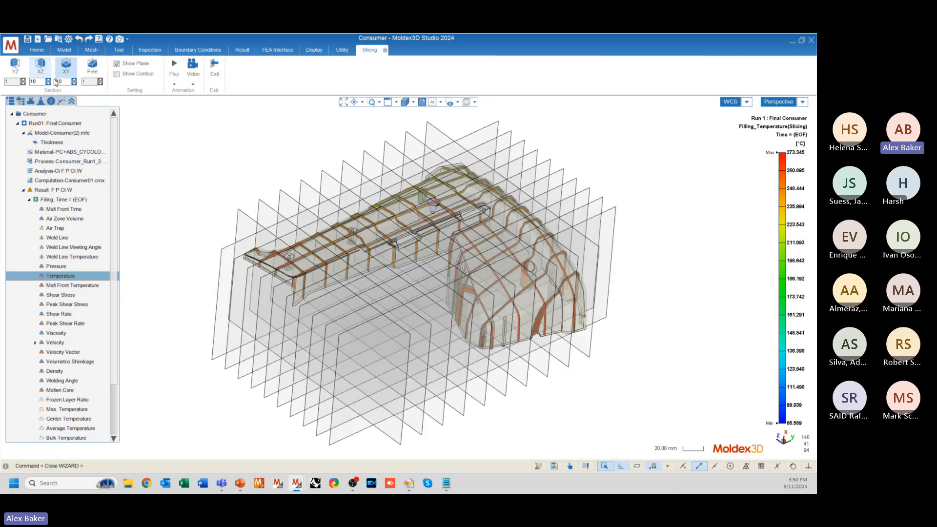
- Hide the slicing planes so that only the temperature slices show on the part
middle_drag(418, 246, 491, 234)
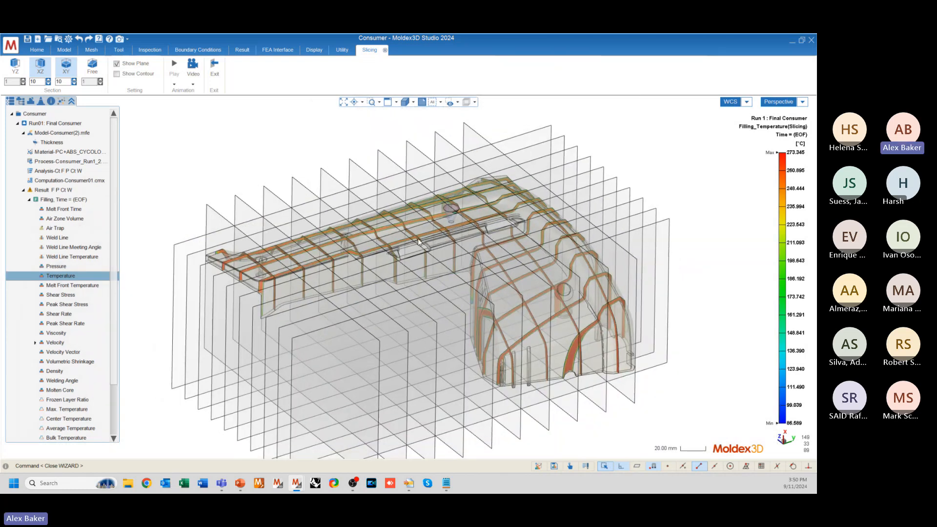
mouse_move(418, 238)
middle_down()
mouse_move(502, 308)
mouse_move(452, 280)
middle_up()
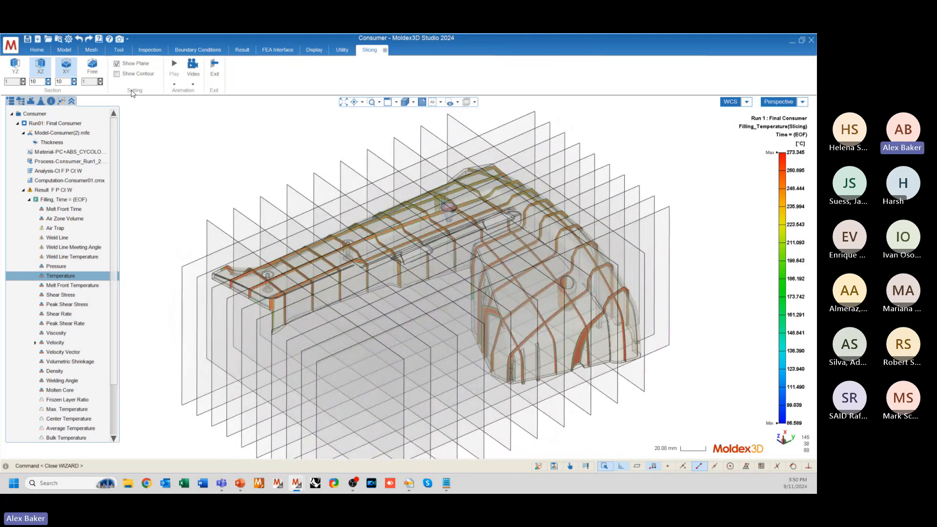
click(117, 64)
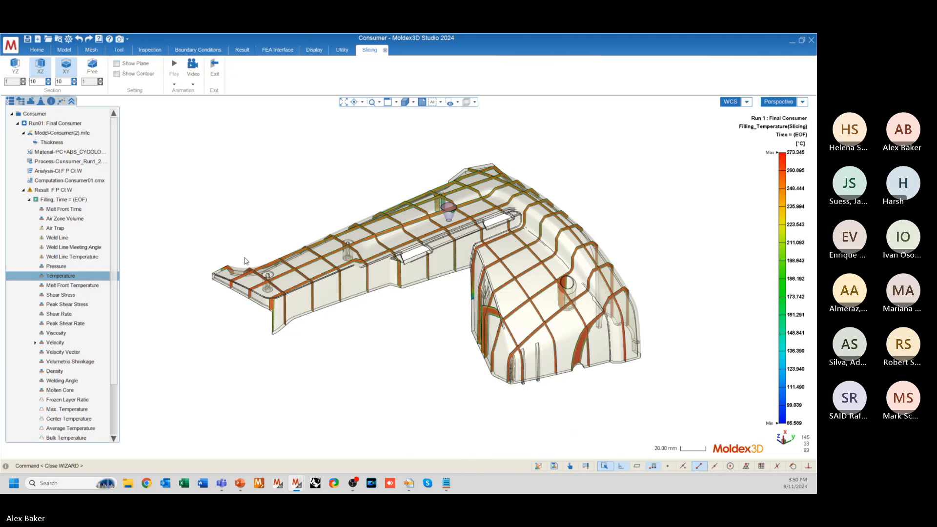
- Examine the XZ and XY temperature slices along the barrel and across the grip
scroll(310, 266, up, 3)
mouse_move(409, 277)
middle_down()
mouse_move(487, 272)
mouse_move(470, 296)
mouse_move(469, 272)
middle_up()
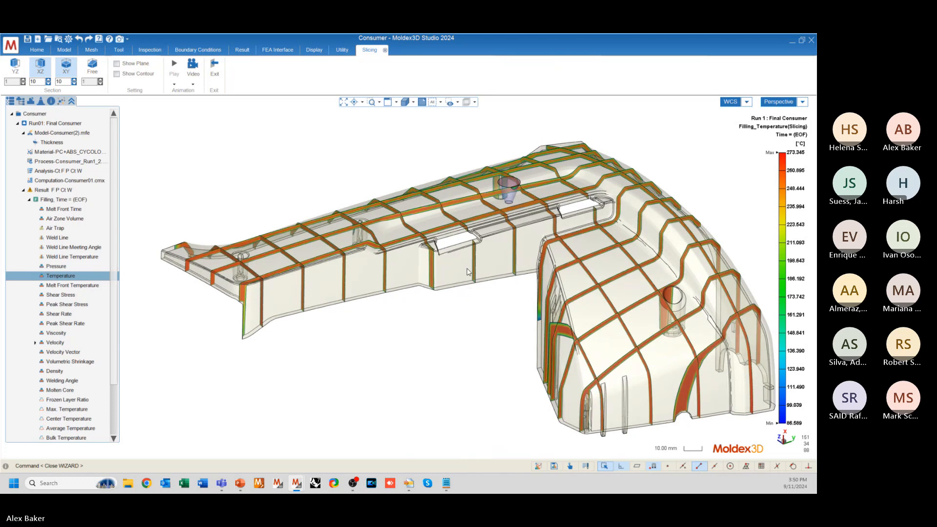
scroll(488, 189, up, 4)
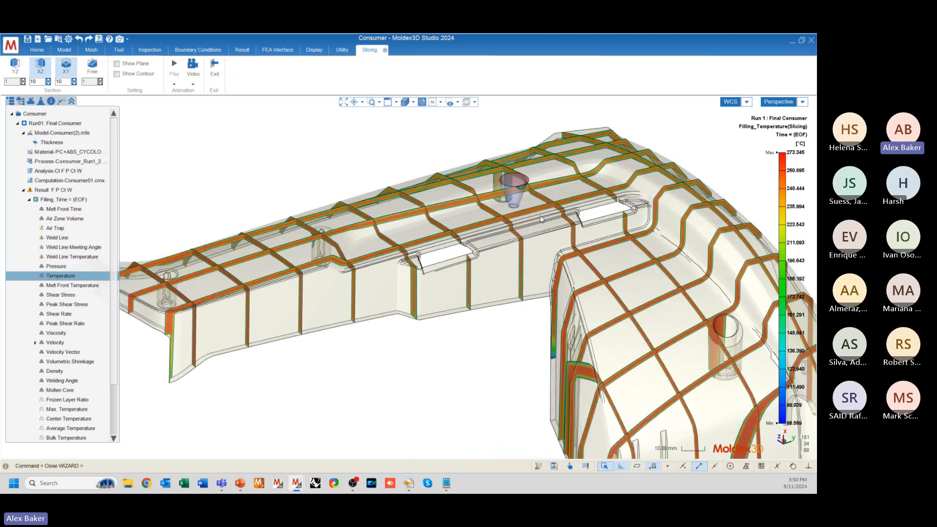
scroll(467, 145, down, 3)
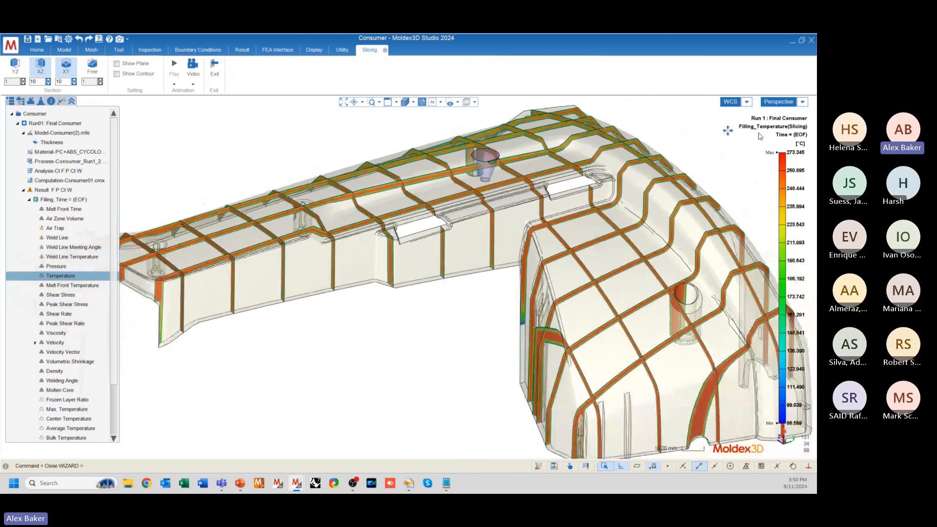
mouse_move(763, 159)
middle_drag(712, 179, 693, 171)
scroll(604, 129, down, 1)
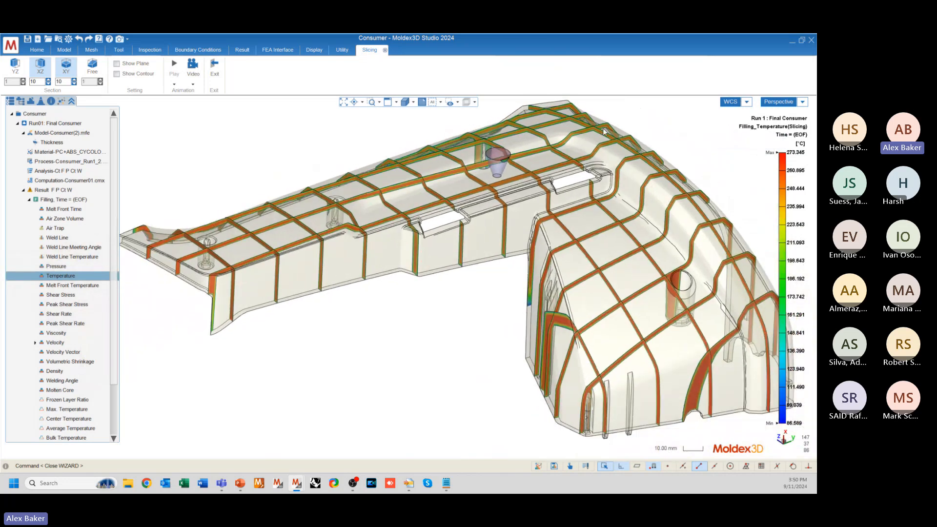
middle_drag(603, 128, 591, 166)
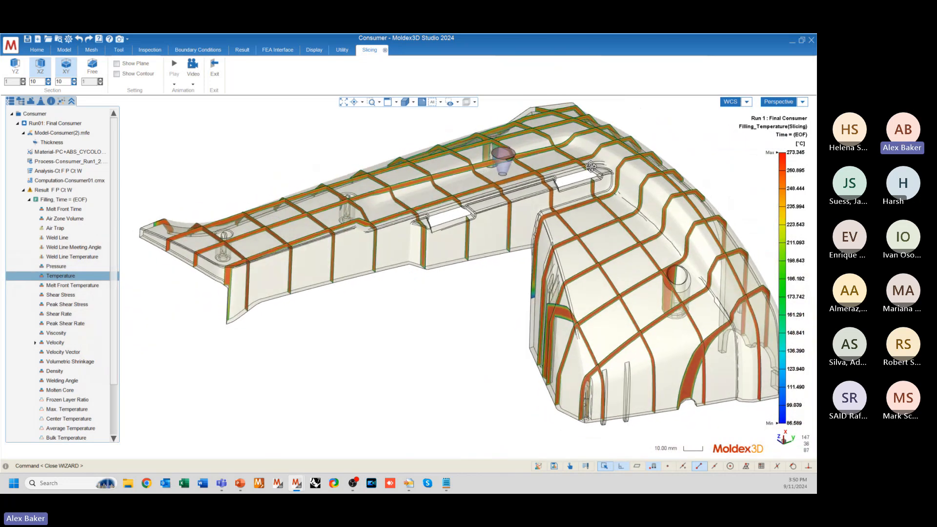
- Raise the lower limit of the temperature colour scale to about 220 °C
mouse_move(781, 422)
mouse_move(796, 302)
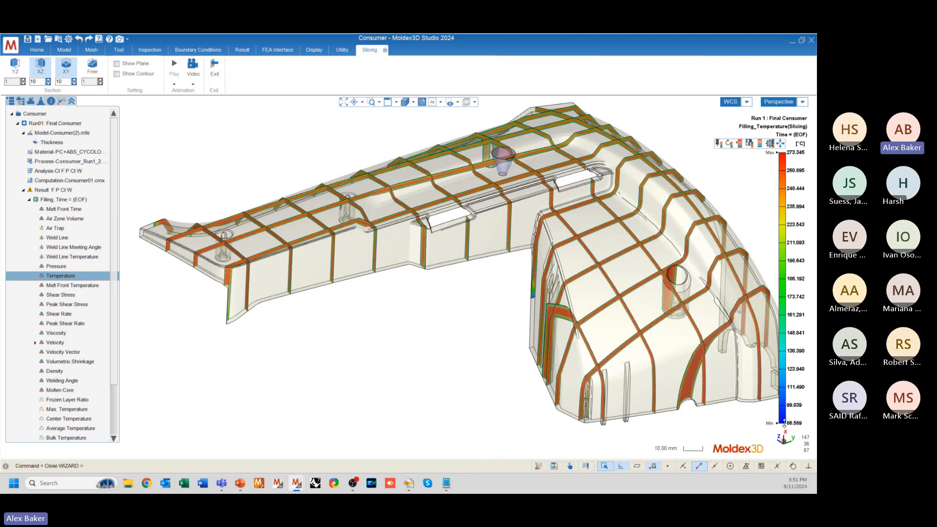
drag(784, 423, 783, 230)
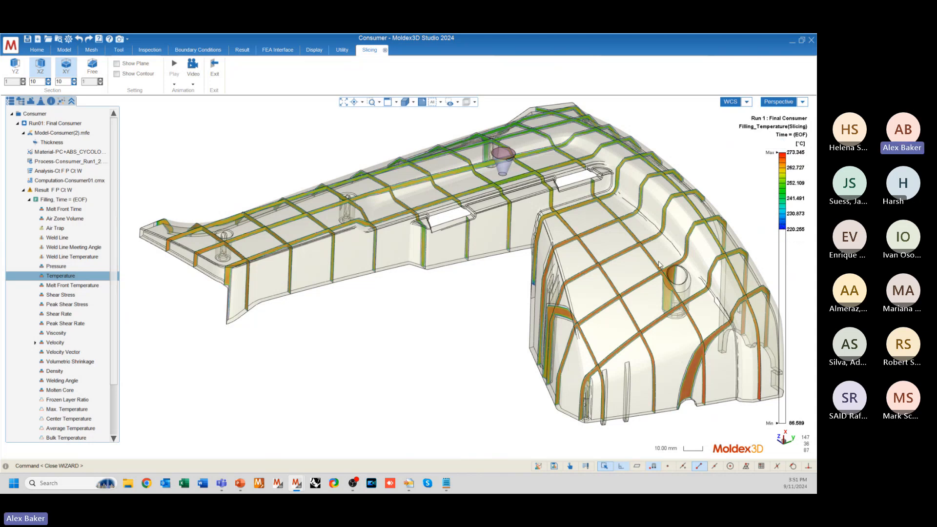
- Examine the rescaled temperature slices at the barrel end, around the sprue and over the whole part
mouse_move(658, 264)
middle_down()
mouse_move(619, 238)
mouse_move(615, 251)
middle_up()
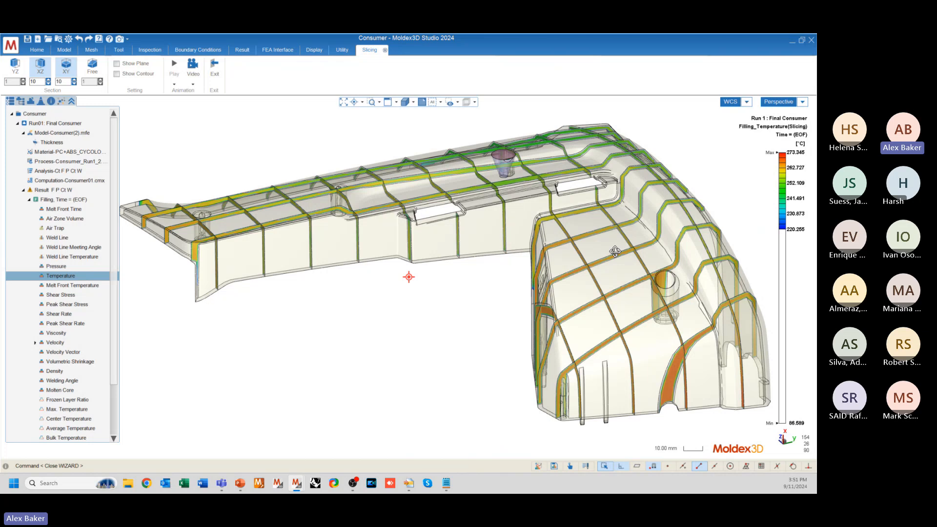
middle_drag(615, 252, 600, 219)
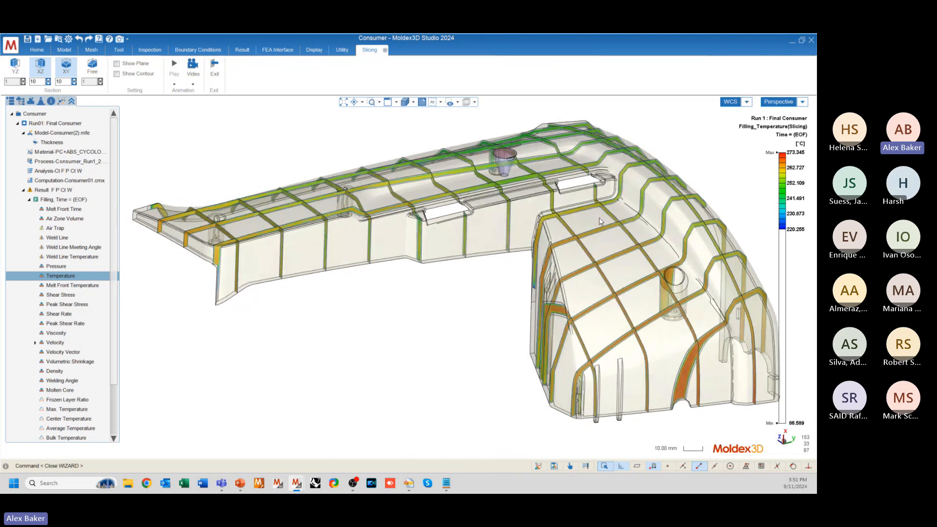
scroll(190, 215, up, 4)
scroll(218, 217, up, 2)
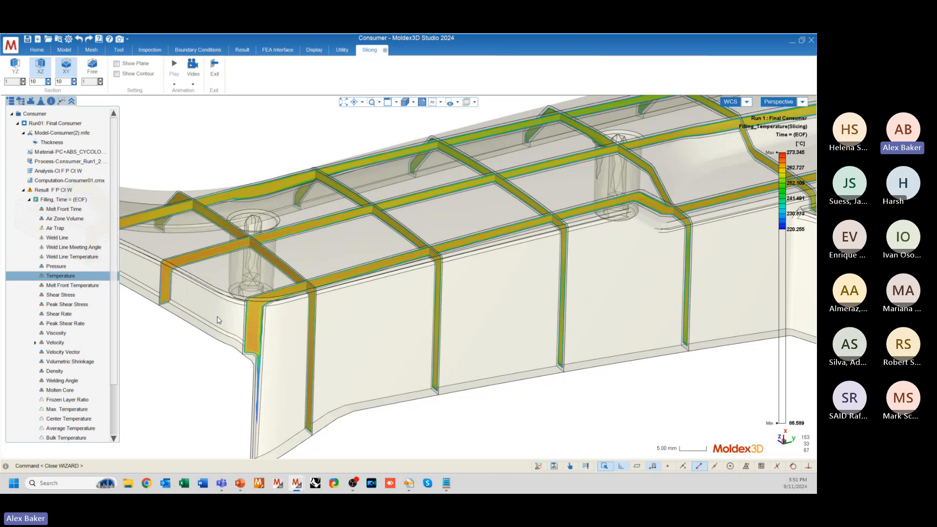
scroll(232, 236, down, 5)
scroll(441, 208, up, 3)
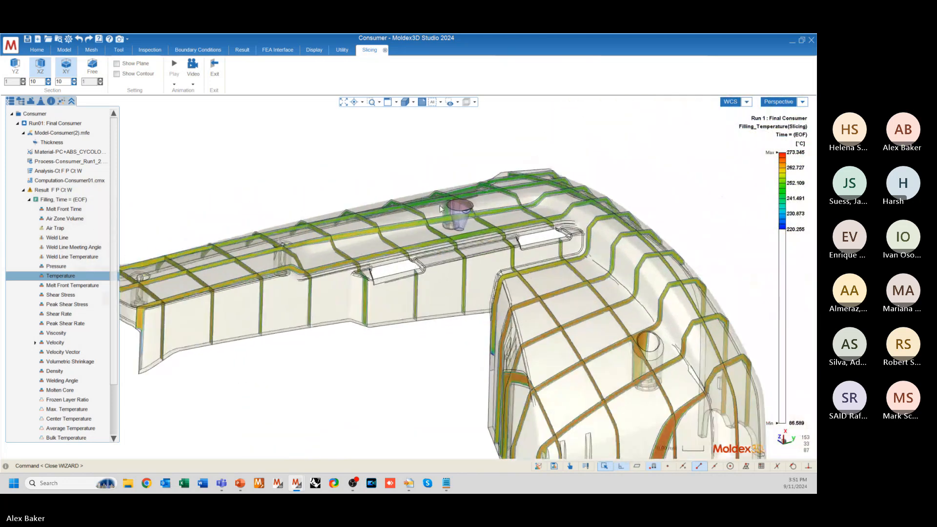
scroll(440, 209, up, 5)
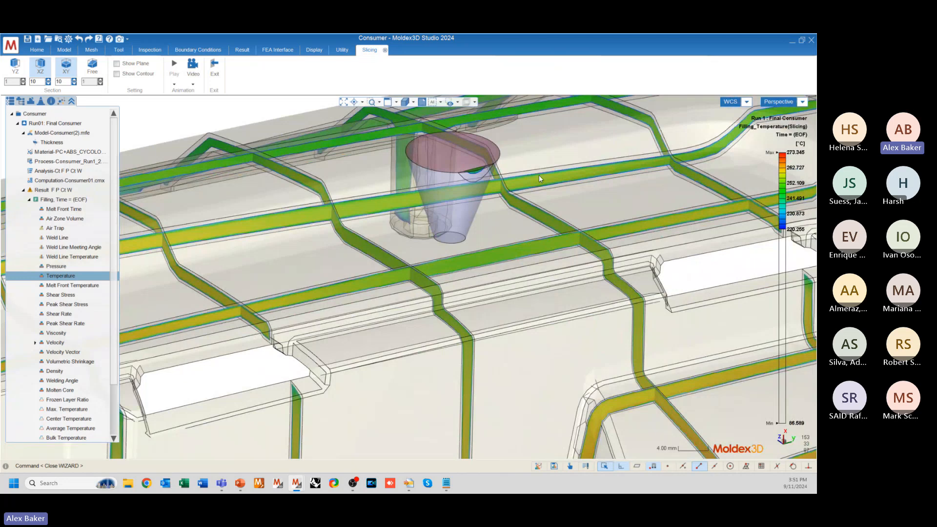
scroll(539, 174, down, 9)
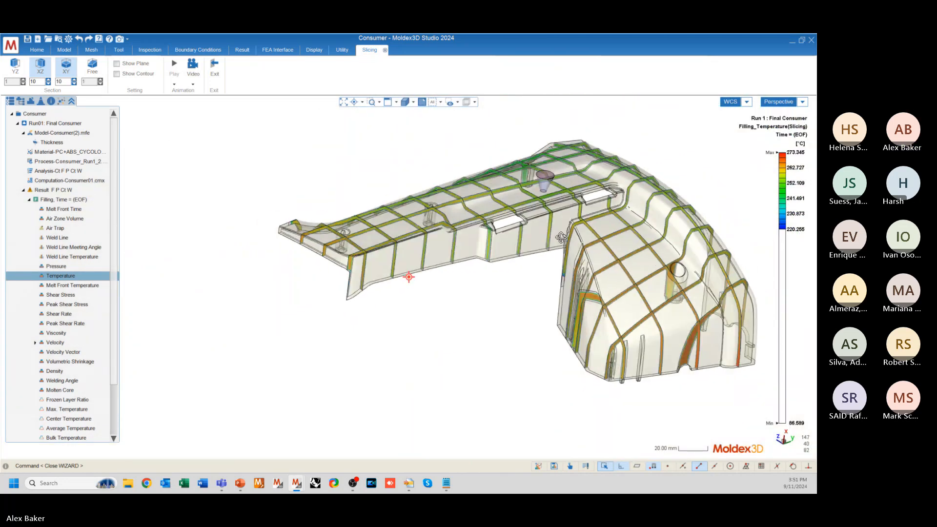
middle_drag(561, 237, 481, 270)
scroll(660, 145, up, 2)
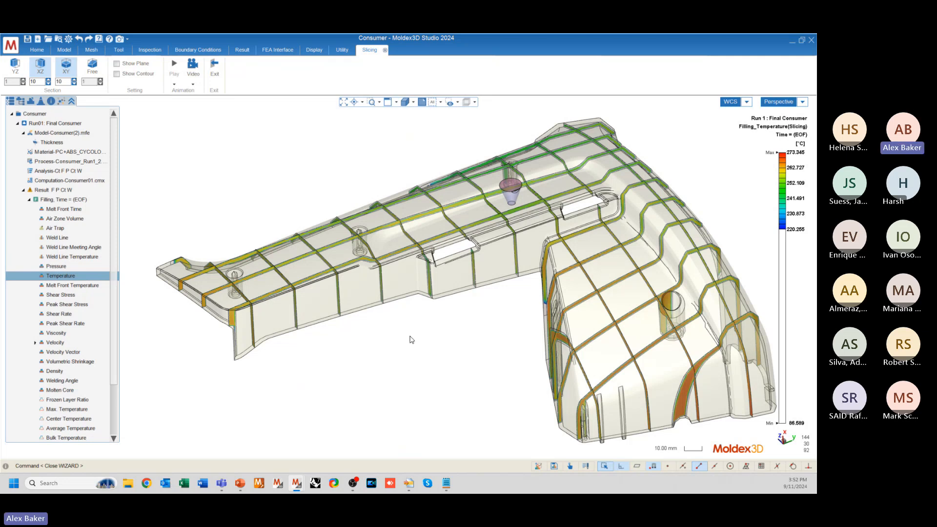
- Examine the sliced temperature through the walls at the barrel's far-end lip and compare it with the rest of the barrel
mouse_move(378, 234)
middle_down()
mouse_move(362, 259)
mouse_move(394, 252)
mouse_move(362, 271)
mouse_move(329, 273)
mouse_move(356, 286)
mouse_move(288, 265)
middle_up()
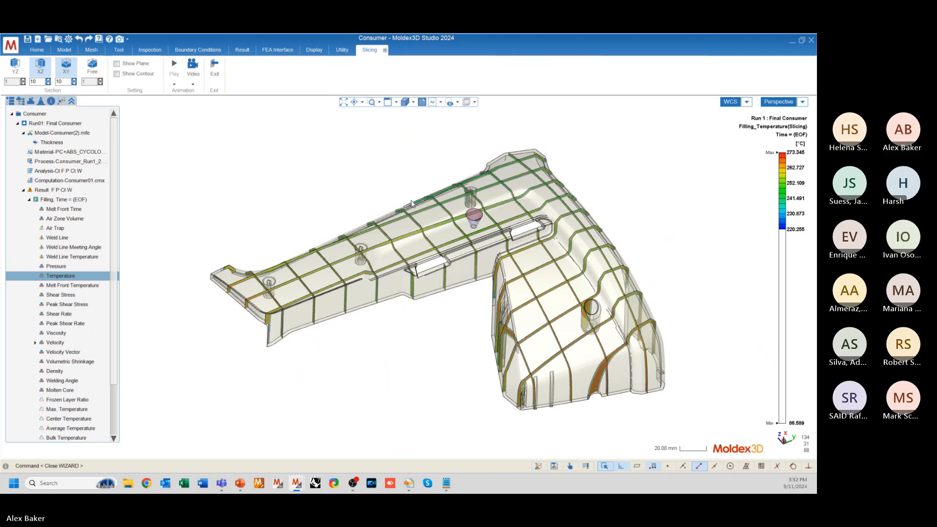
mouse_move(408, 276)
middle_down()
mouse_move(440, 266)
mouse_move(283, 228)
middle_up()
scroll(238, 242, up, 5)
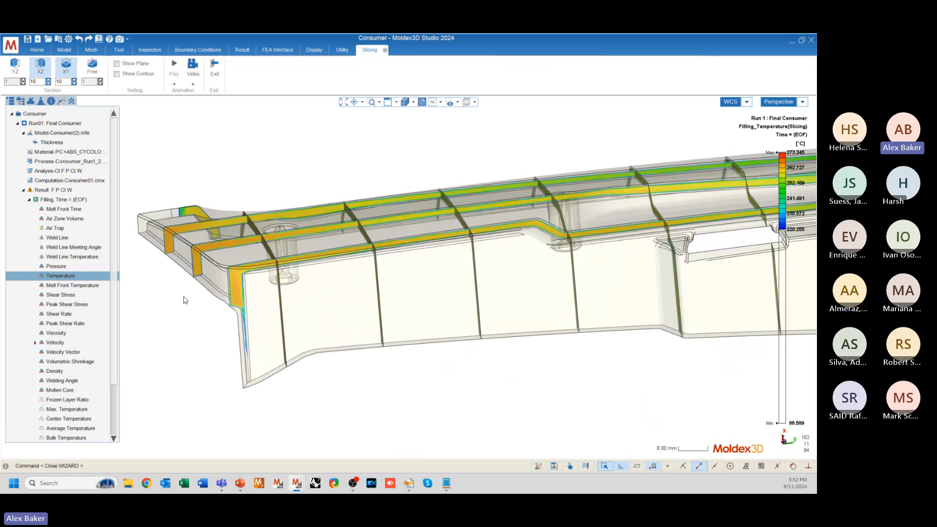
scroll(188, 300, down, 3)
middle_drag(191, 299, 264, 311)
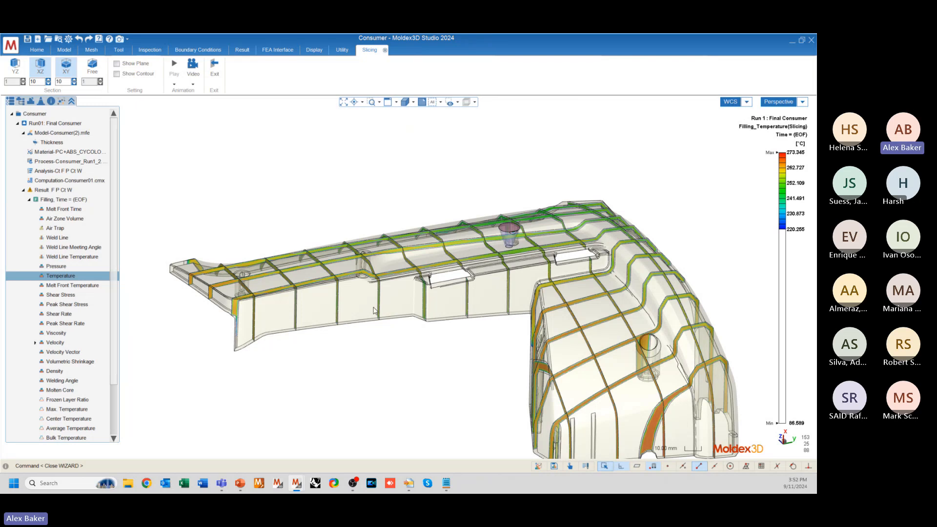
mouse_move(454, 266)
middle_down()
mouse_move(443, 262)
mouse_move(448, 315)
mouse_move(430, 281)
middle_up()
scroll(303, 273, up, 4)
scroll(304, 274, down, 3)
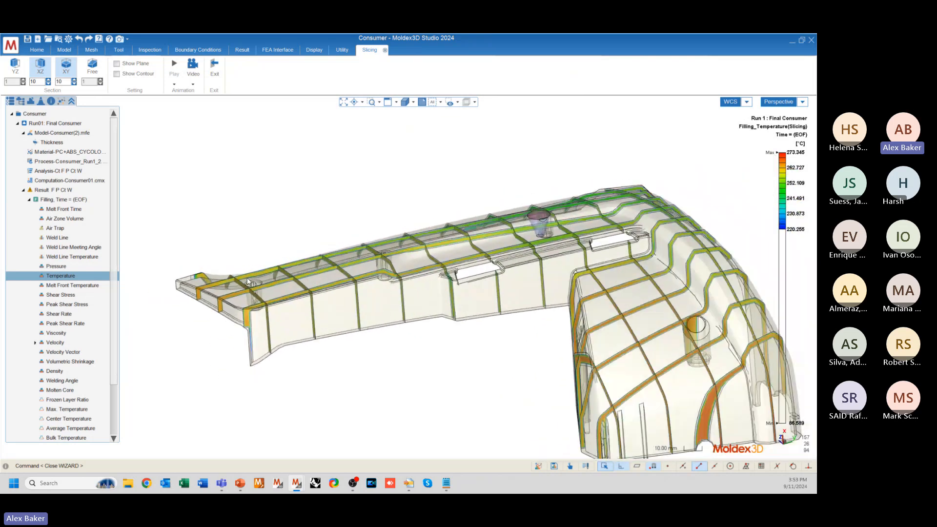
- Inspect the temperature slices around the sprue and the two nearby slots from above
mouse_move(304, 274)
middle_down()
mouse_move(414, 326)
mouse_move(424, 342)
middle_up()
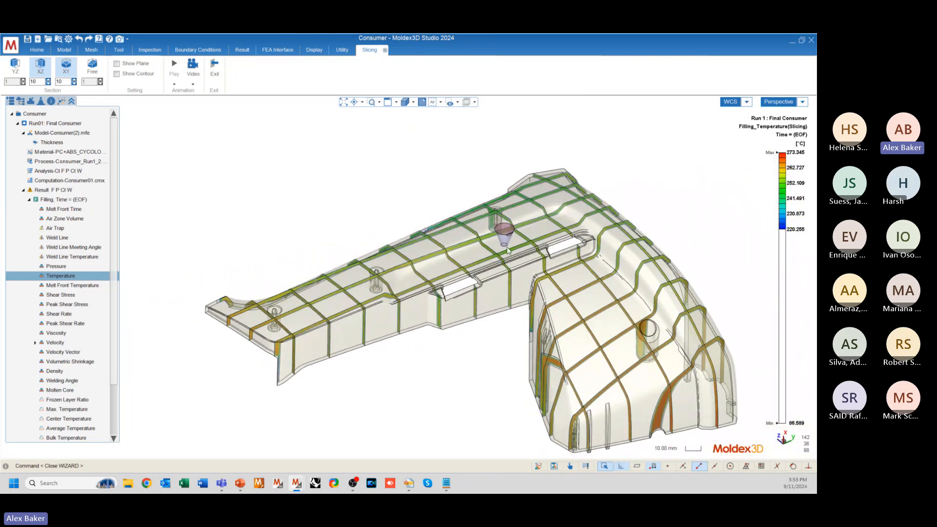
scroll(492, 229, up, 5)
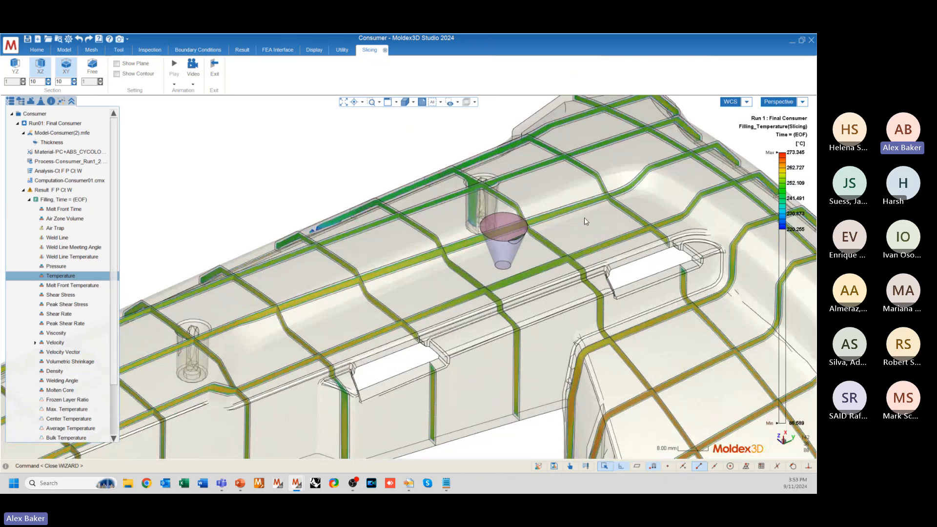
scroll(583, 205, down, 5)
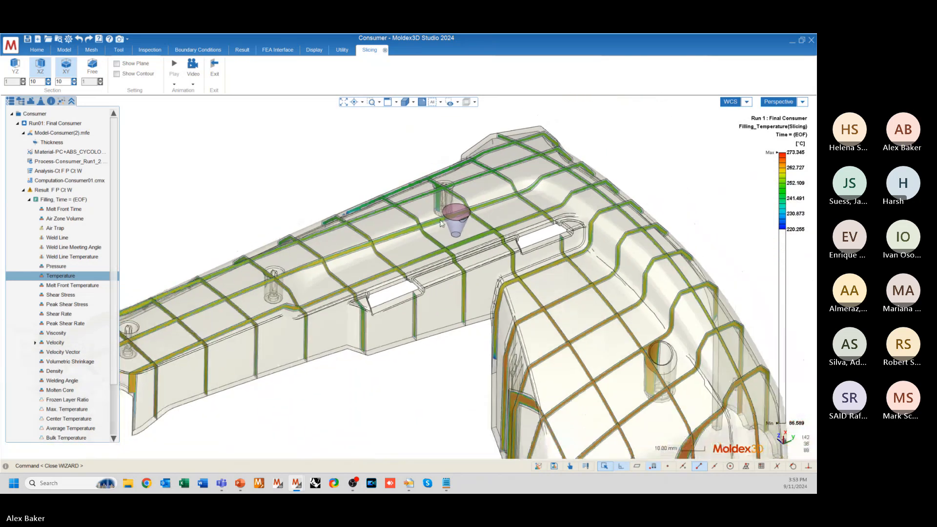
scroll(584, 225, down, 3)
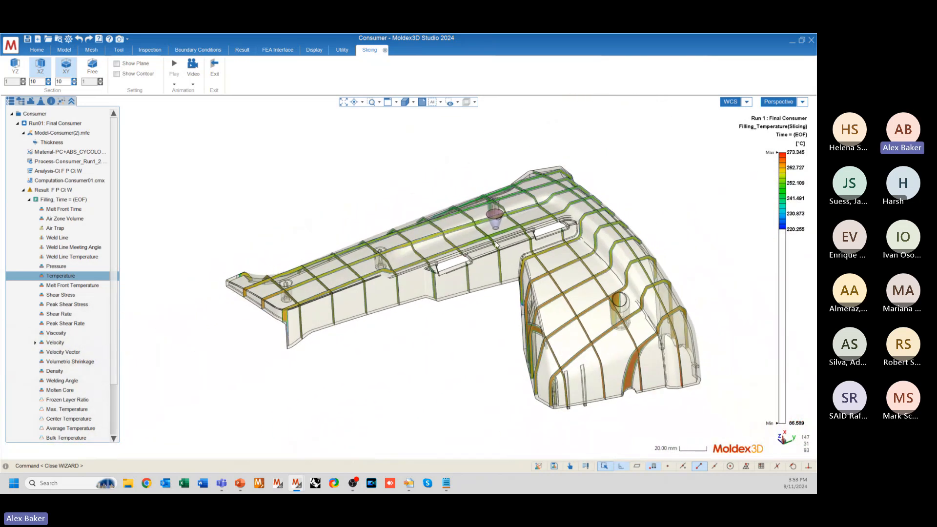
middle_drag(594, 220, 524, 262)
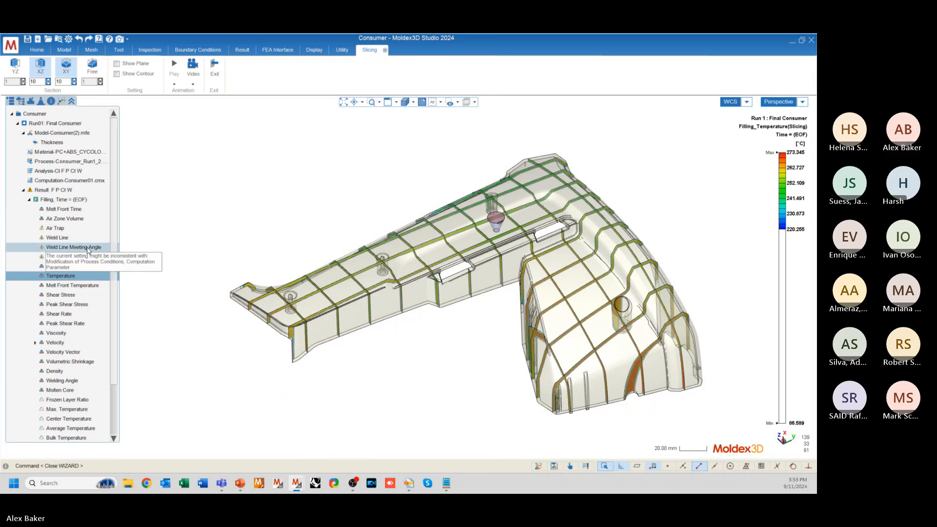
- Show the end-of-packing Pressure result on the slices
scroll(59, 222, down, 1)
scroll(63, 188, down, 3)
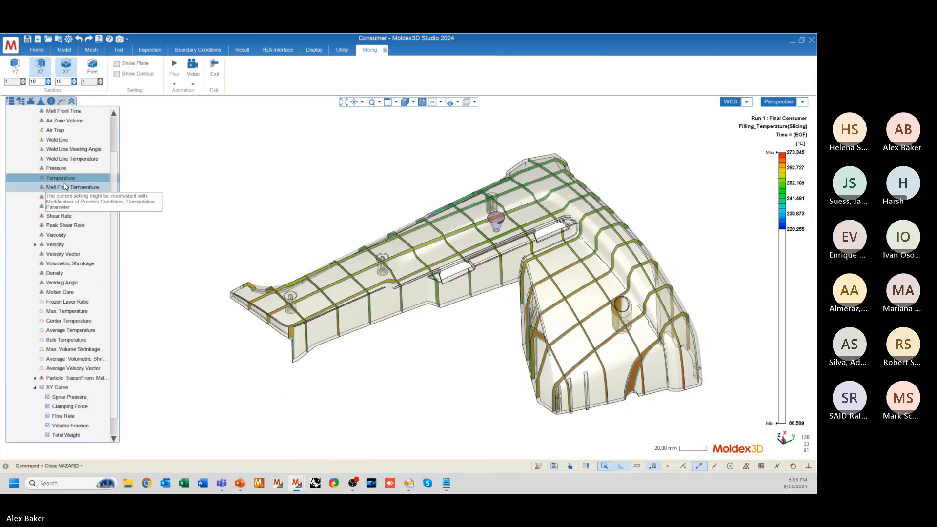
mouse_move(459, 288)
middle_down()
mouse_move(476, 298)
mouse_move(465, 227)
middle_up()
scroll(54, 293, down, 2)
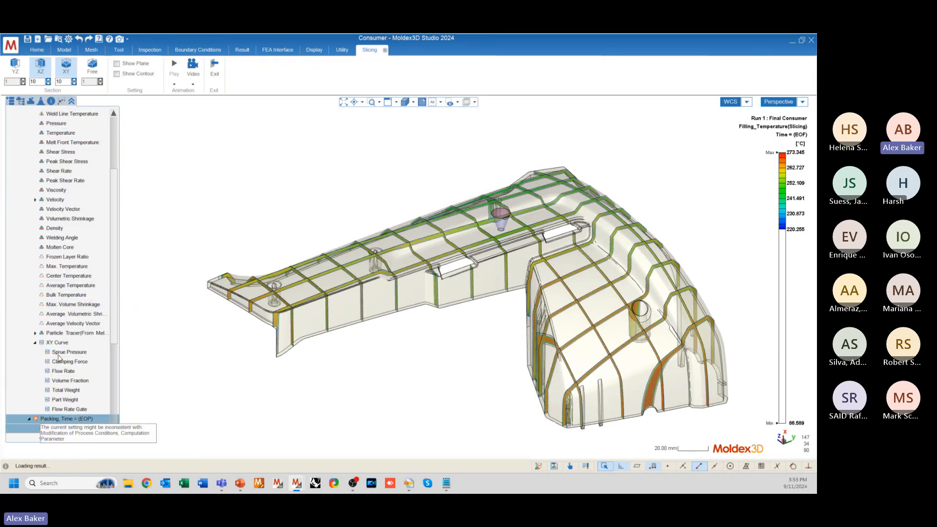
double_click(43, 418)
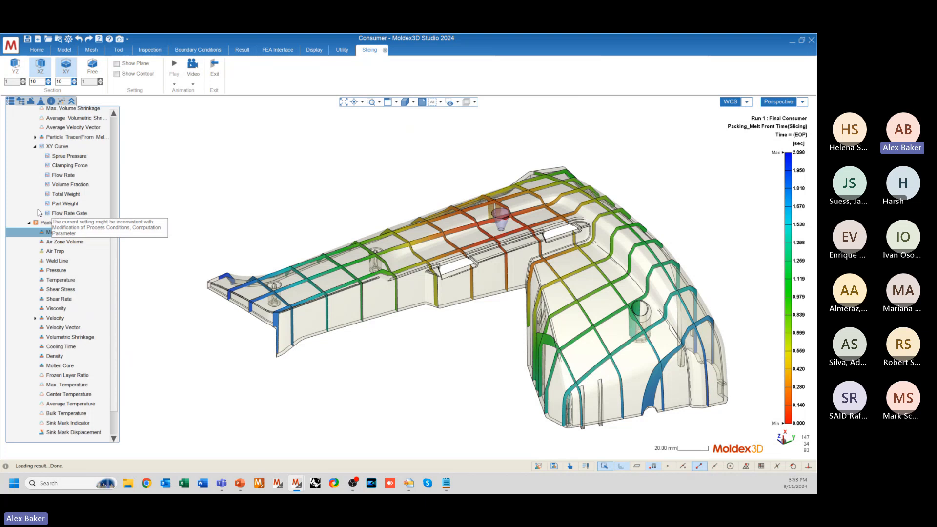
click(55, 272)
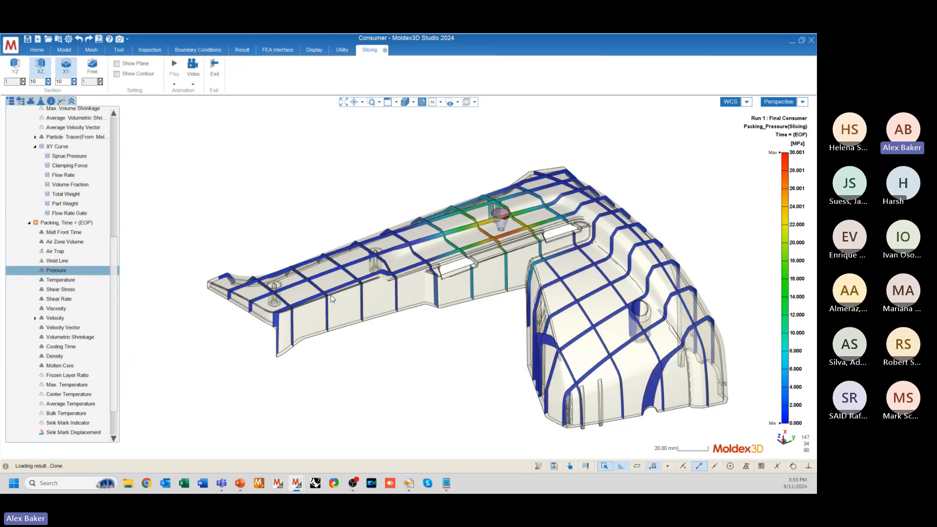
middle_drag(390, 351, 409, 277)
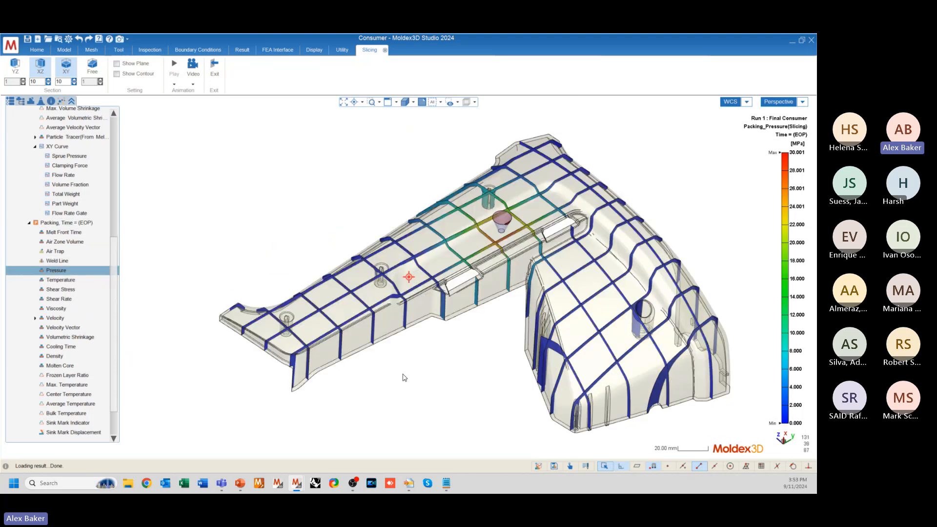
- Exit slicing so that the packing pressure is plotted on the whole part
click(384, 50)
middle_drag(507, 297, 410, 279)
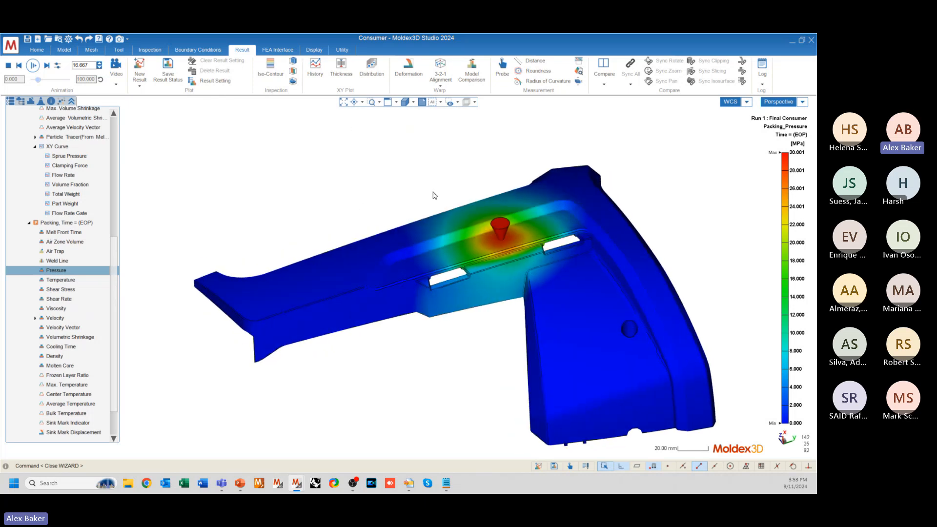
middle_drag(434, 194, 519, 268)
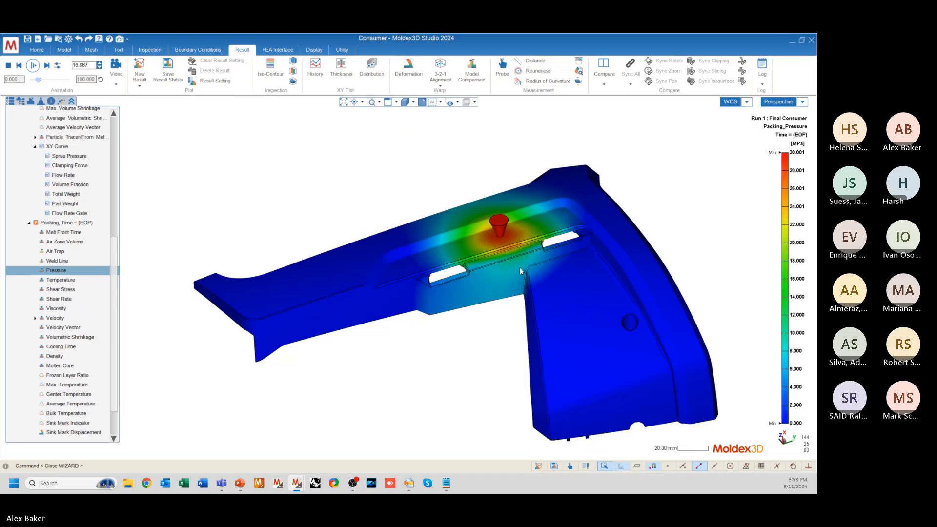
- Examine the end-of-packing pressure distribution across the part and close up around the sprue
scroll(516, 389, up, 2)
scroll(385, 189, down, 1)
scroll(385, 188, down, 1)
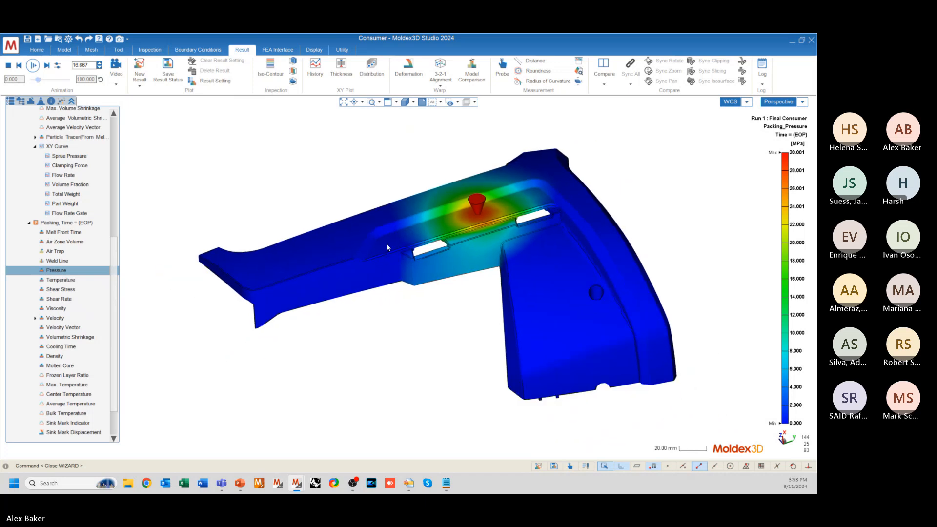
mouse_move(409, 277)
middle_down()
mouse_move(469, 249)
mouse_move(420, 244)
mouse_move(409, 253)
middle_up()
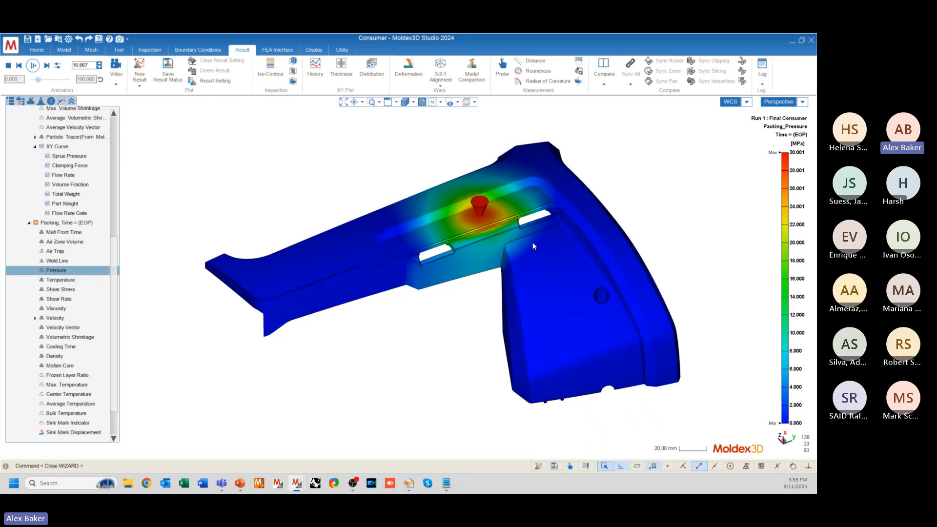
mouse_move(526, 230)
middle_down()
mouse_move(481, 267)
mouse_move(477, 293)
mouse_move(521, 330)
mouse_move(496, 237)
mouse_move(510, 233)
mouse_move(494, 240)
middle_up()
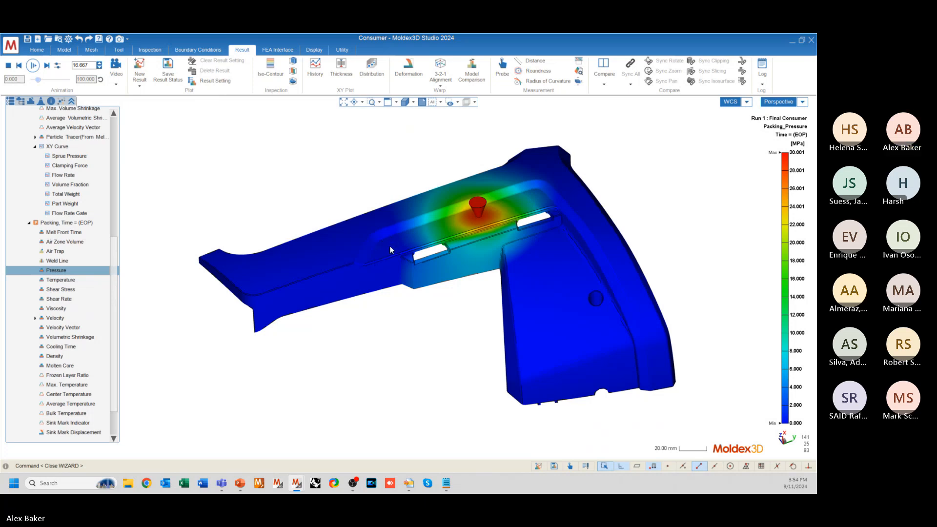
mouse_move(390, 250)
middle_down()
mouse_move(417, 241)
mouse_move(427, 247)
mouse_move(399, 244)
middle_up()
scroll(489, 203, up, 5)
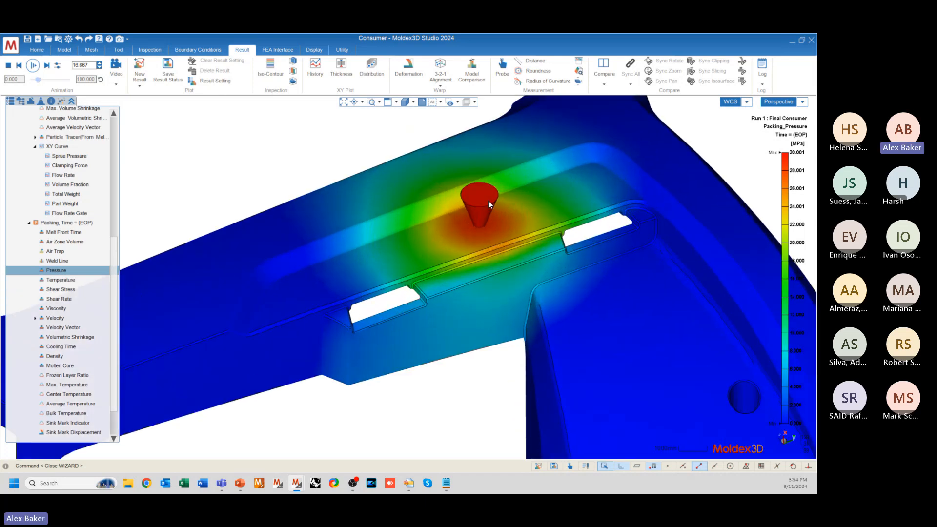
scroll(488, 201, up, 2)
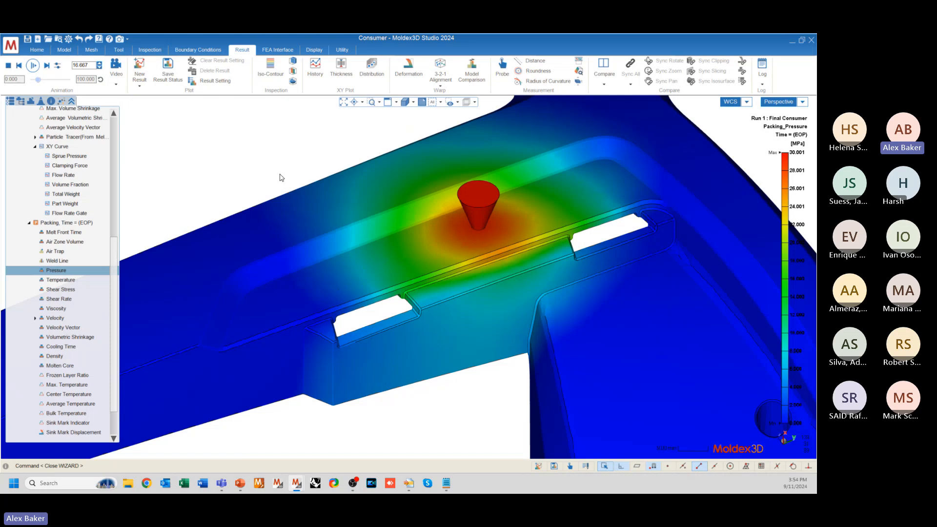
- Compare the end-of-packing pressure around the sprue with the far end of the arm, using the colour scale
scroll(569, 224, down, 4)
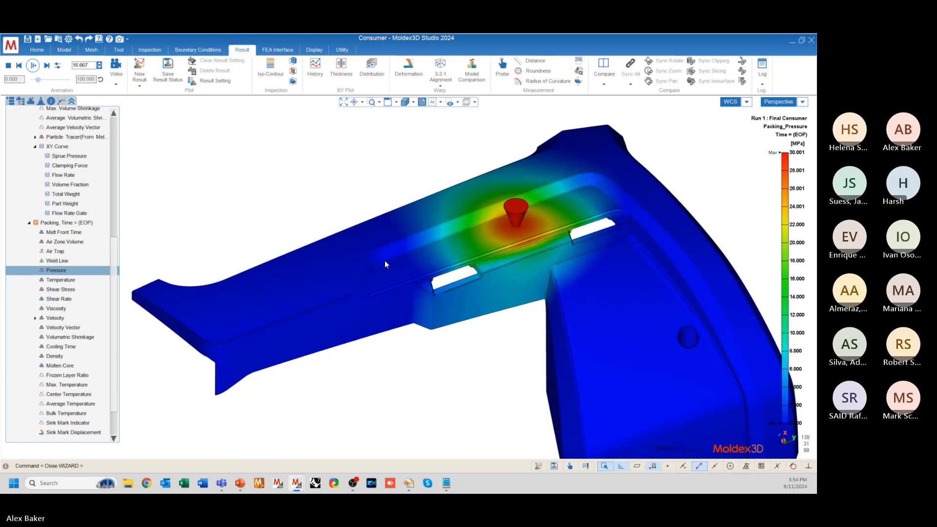
middle_drag(503, 280, 405, 288)
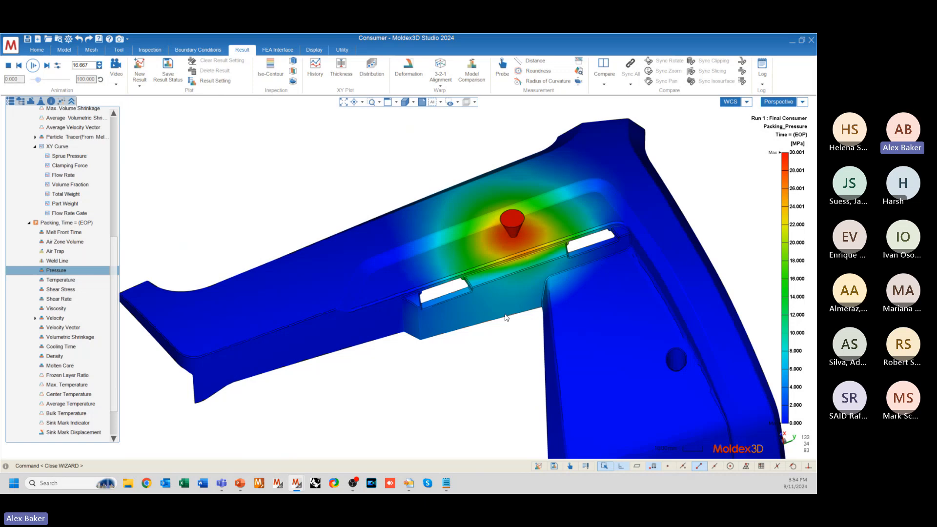
scroll(517, 225, up, 5)
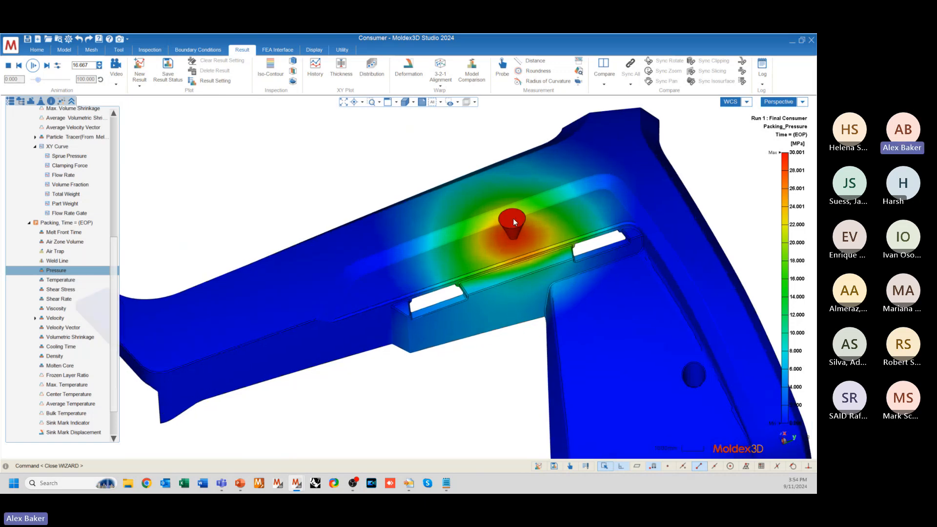
scroll(520, 216, down, 2)
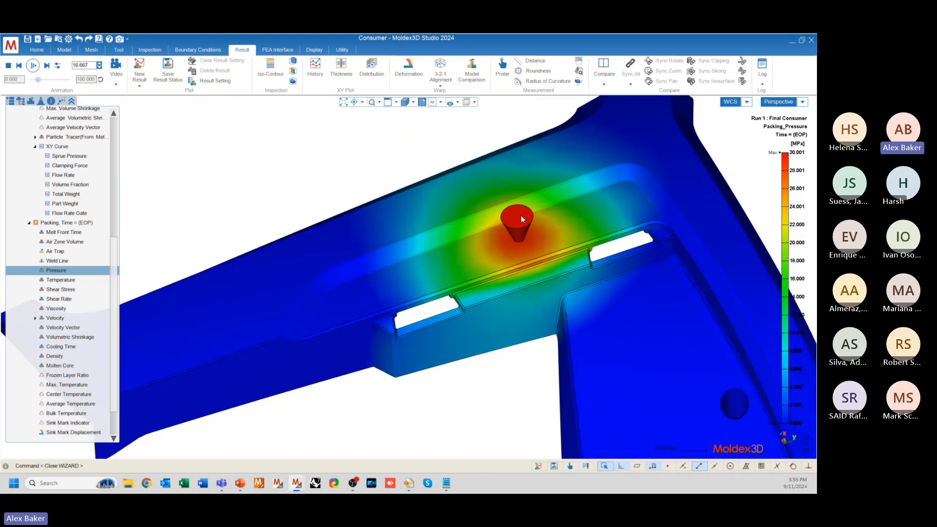
scroll(598, 224, down, 1)
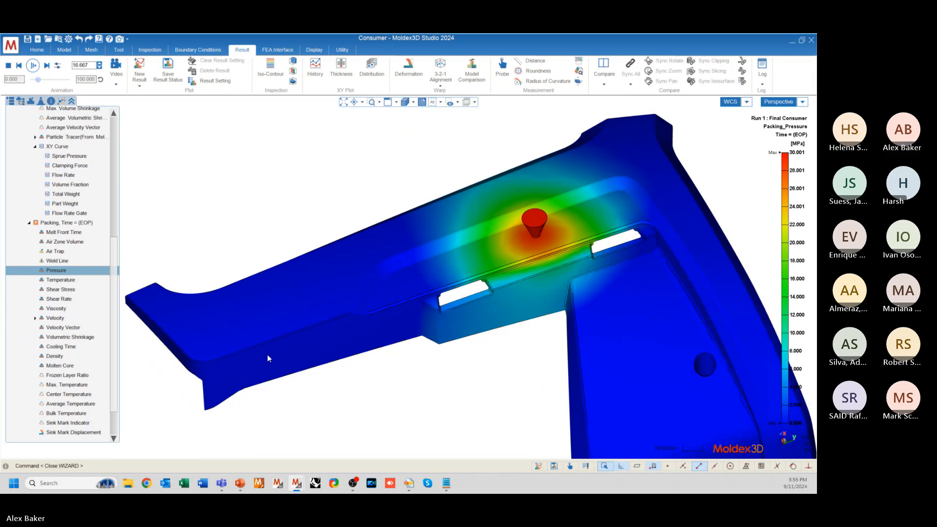
middle_drag(268, 356, 318, 351)
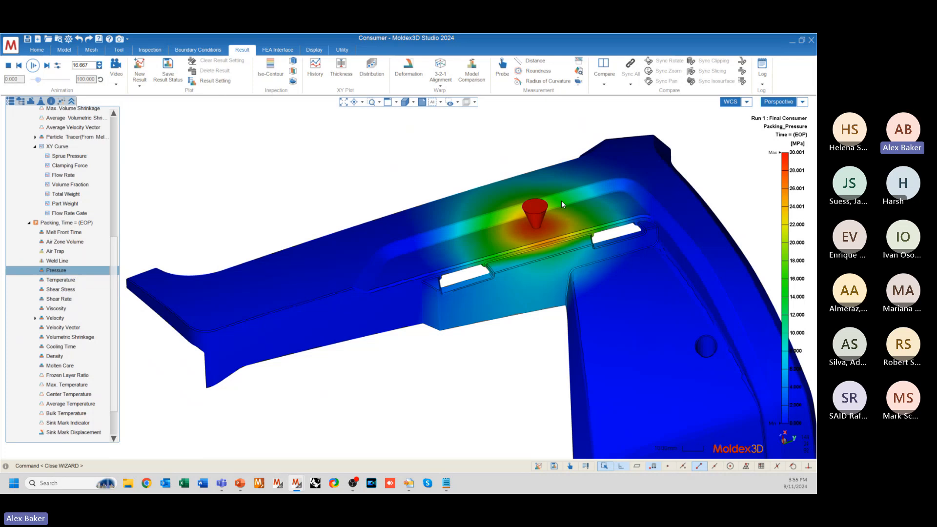
middle_drag(561, 200, 539, 181)
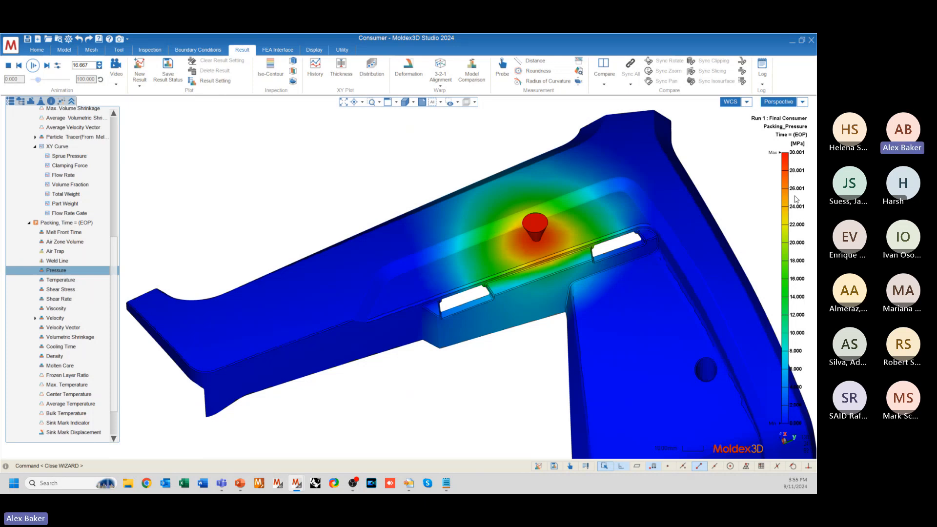
mouse_move(799, 156)
mouse_move(646, 213)
middle_down()
mouse_move(557, 211)
mouse_move(546, 223)
middle_up()
scroll(567, 192, up, 4)
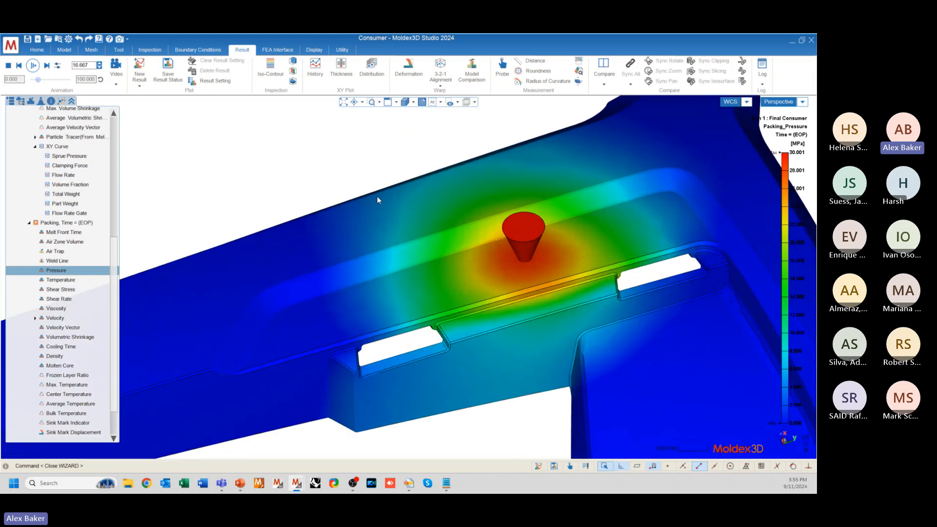
- Inspect the packing pressure from the arm's far end to the sprue and both slots, close up and on the whole part
scroll(605, 302, down, 4)
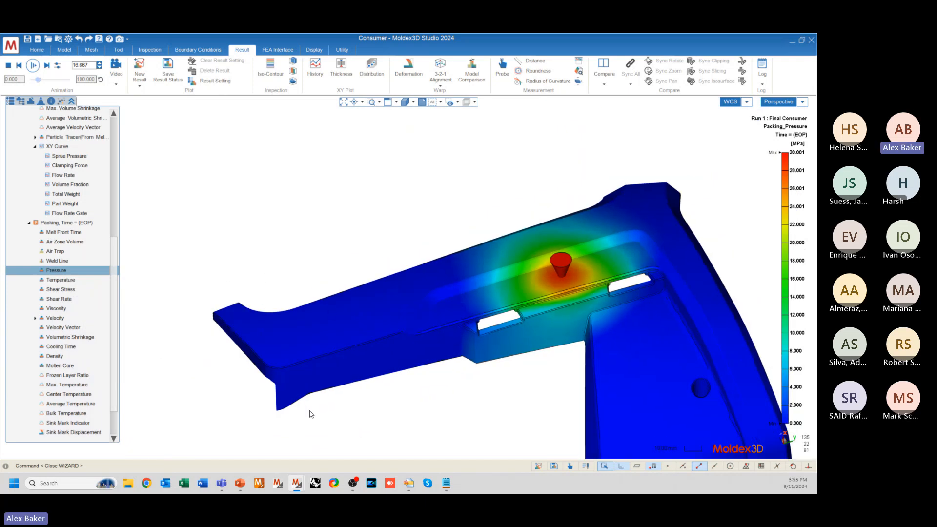
mouse_move(282, 409)
middle_down()
mouse_move(283, 393)
mouse_move(334, 390)
middle_up()
scroll(561, 263, up, 5)
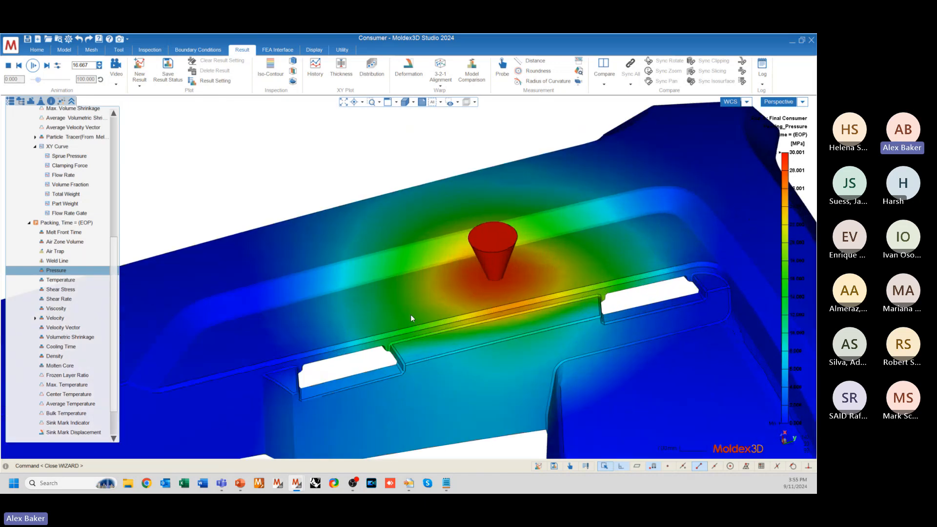
scroll(461, 309, down, 5)
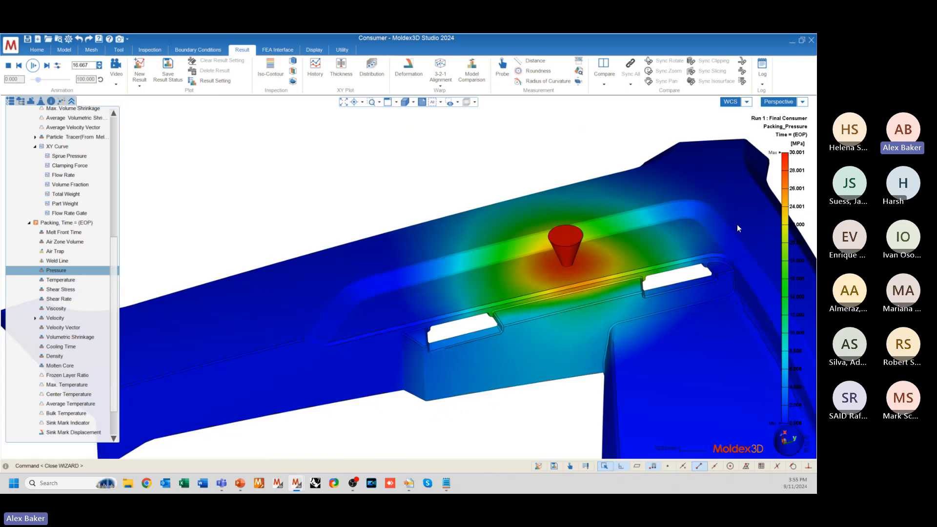
scroll(303, 324, up, 2)
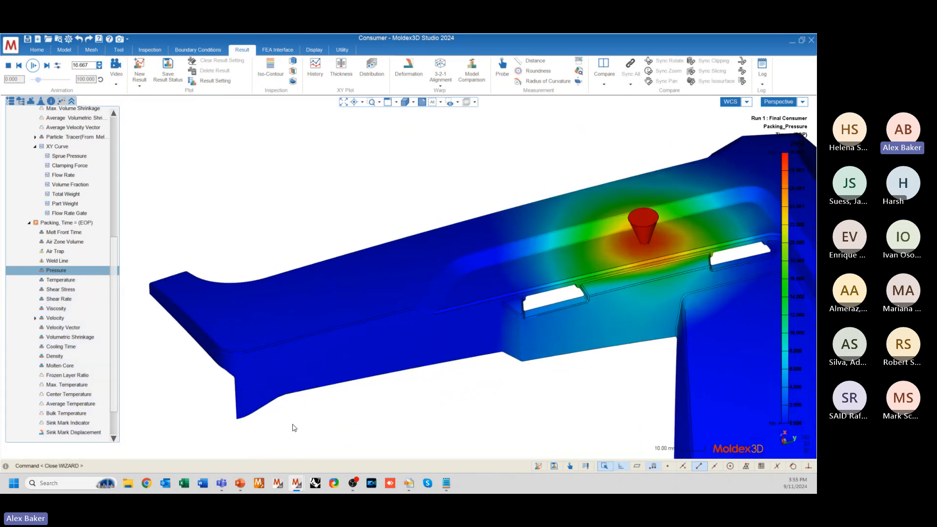
scroll(49, 200, up, 5)
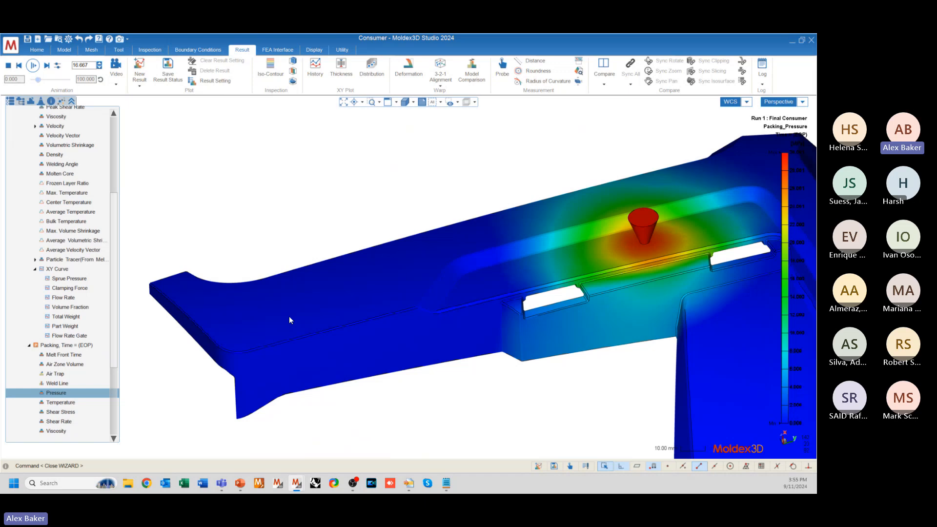
middle_drag(326, 329, 501, 255)
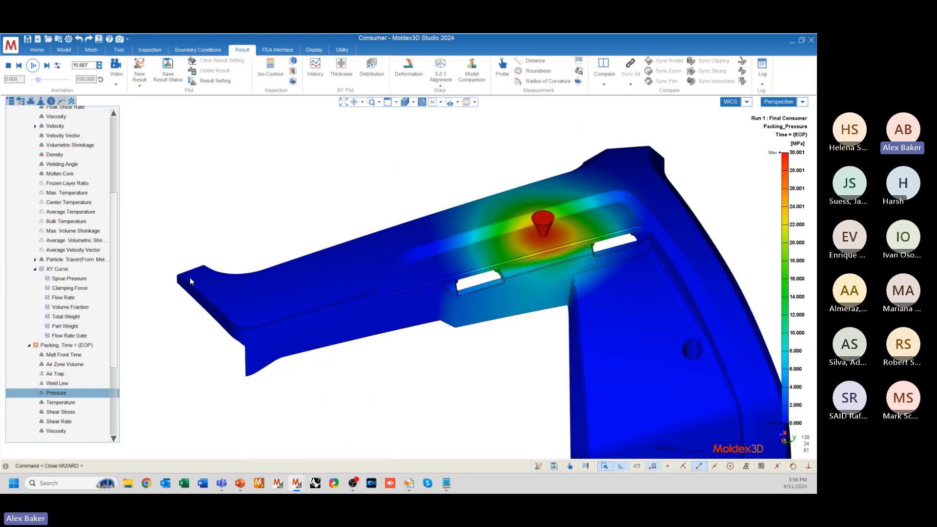
scroll(537, 222, up, 5)
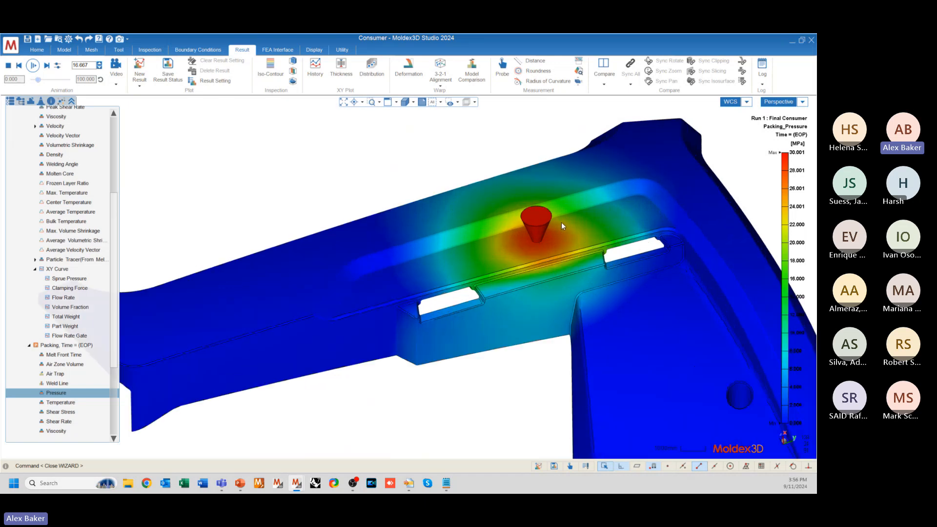
scroll(537, 206, up, 2)
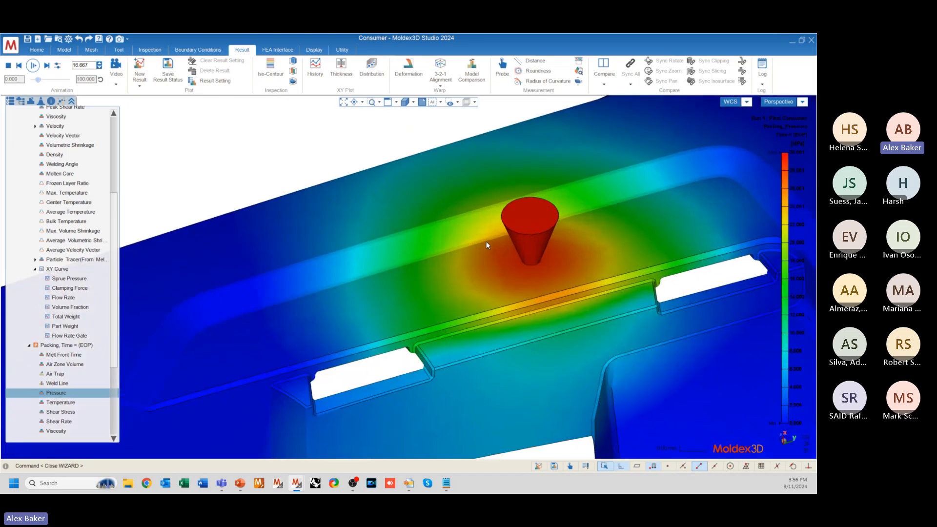
scroll(485, 247, down, 6)
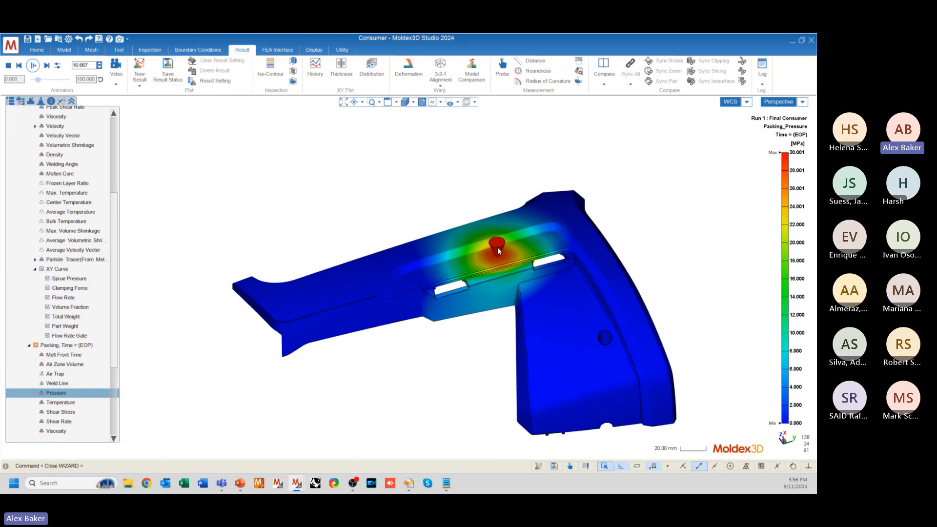
scroll(493, 249, up, 5)
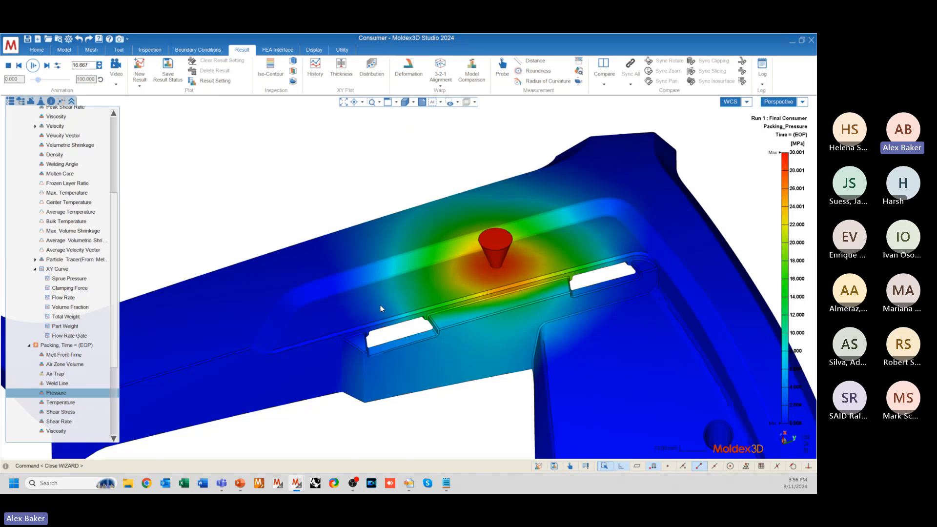
scroll(516, 250, down, 3)
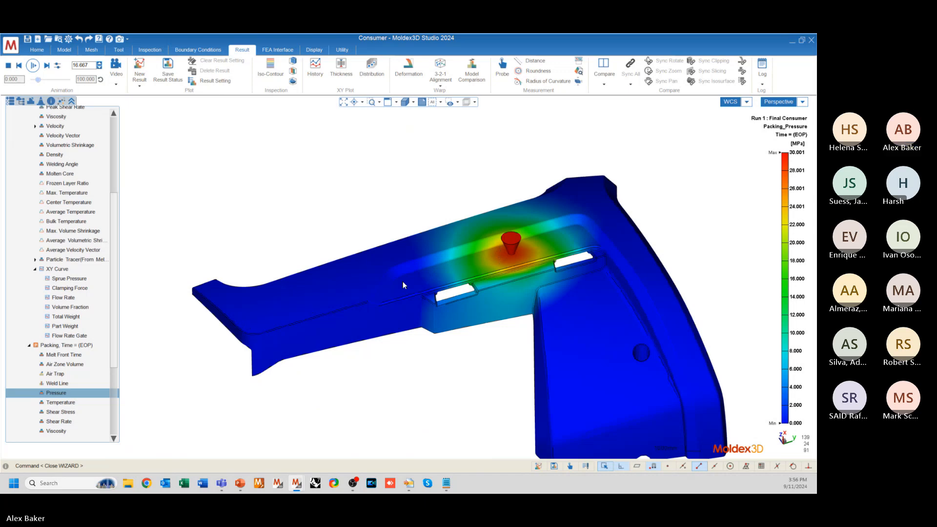
scroll(536, 234, down, 3)
middle_drag(461, 356, 459, 352)
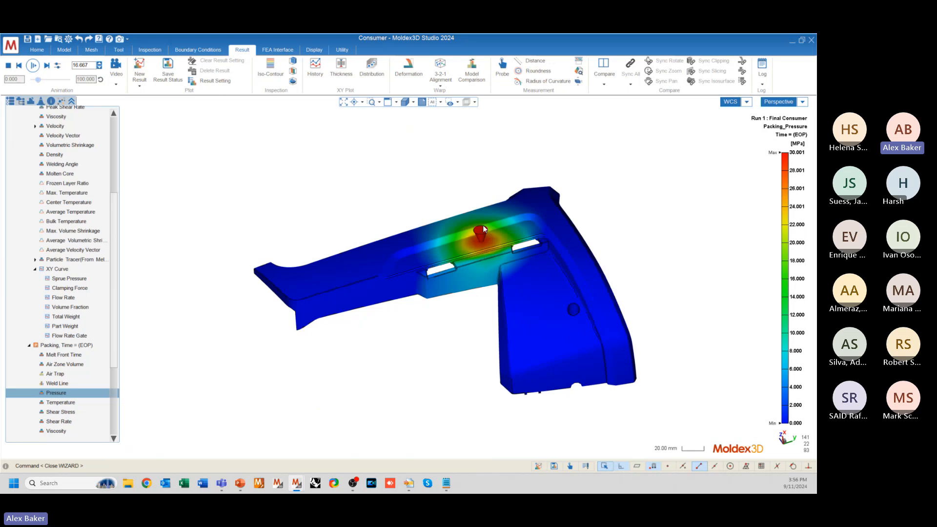
- Review the packing pressure over the arm and the wide panel section from a steeper viewing angle
scroll(467, 253, up, 6)
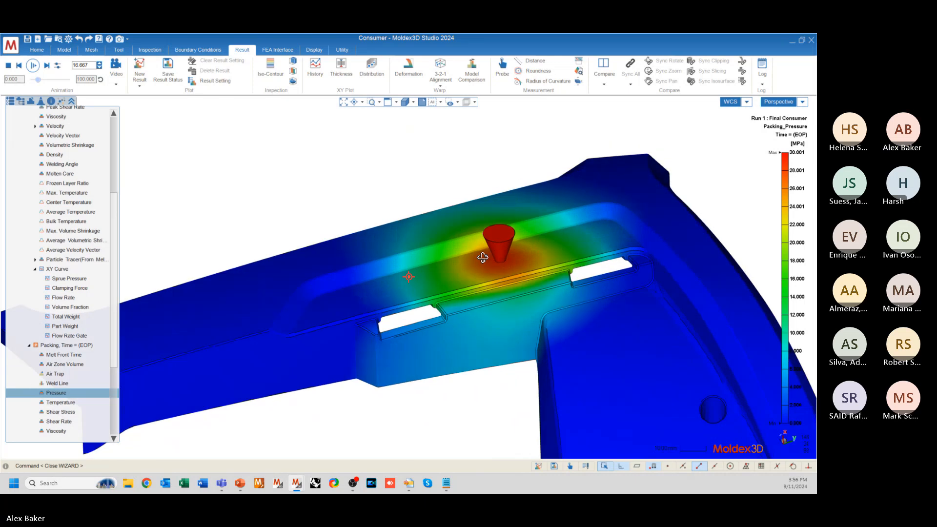
mouse_move(476, 277)
middle_down()
mouse_move(454, 214)
mouse_move(431, 243)
middle_up()
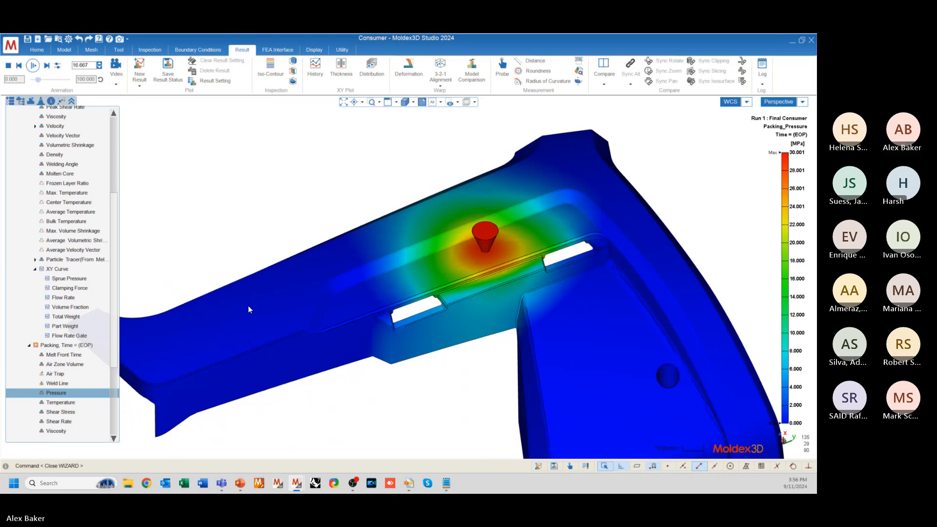
scroll(321, 262, down, 3)
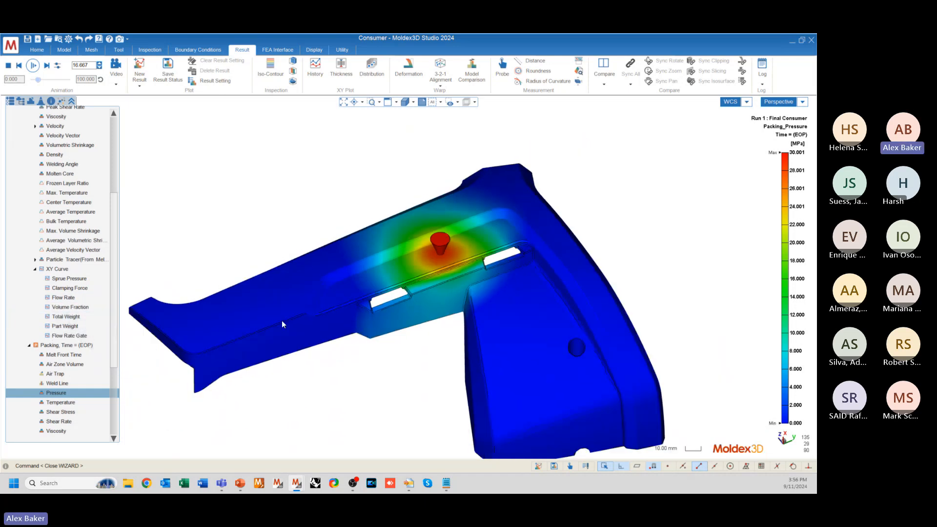
scroll(282, 321, up, 2)
middle_drag(298, 317, 372, 262)
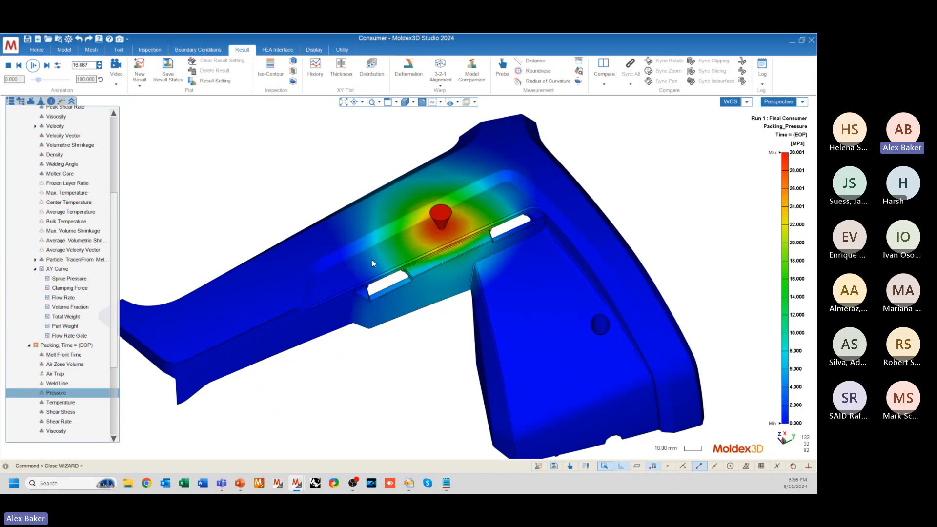
scroll(215, 272, down, 2)
scroll(210, 297, up, 2)
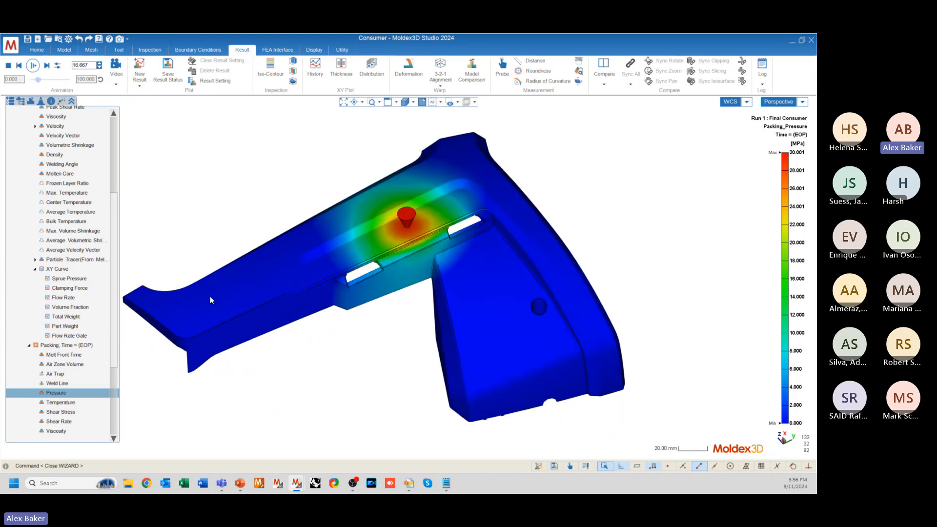
scroll(210, 297, down, 1)
scroll(236, 205, up, 2)
scroll(549, 307, down, 2)
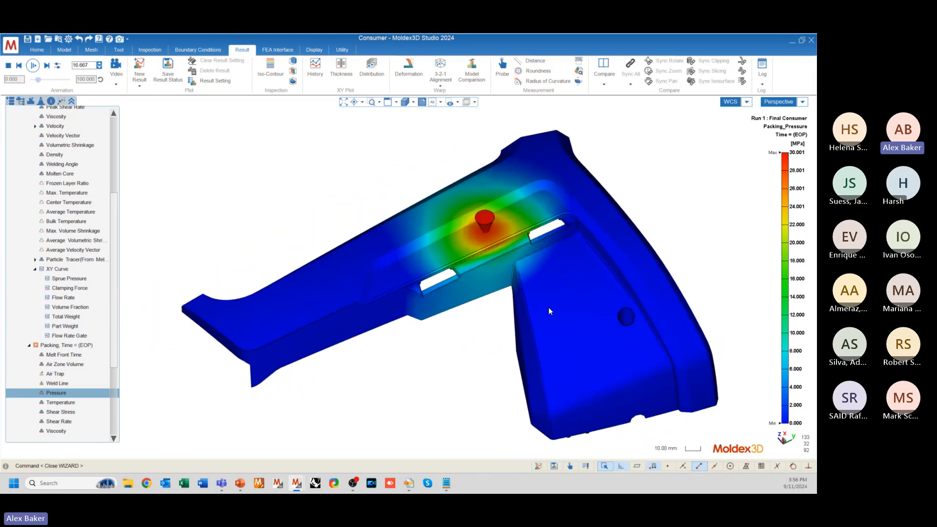
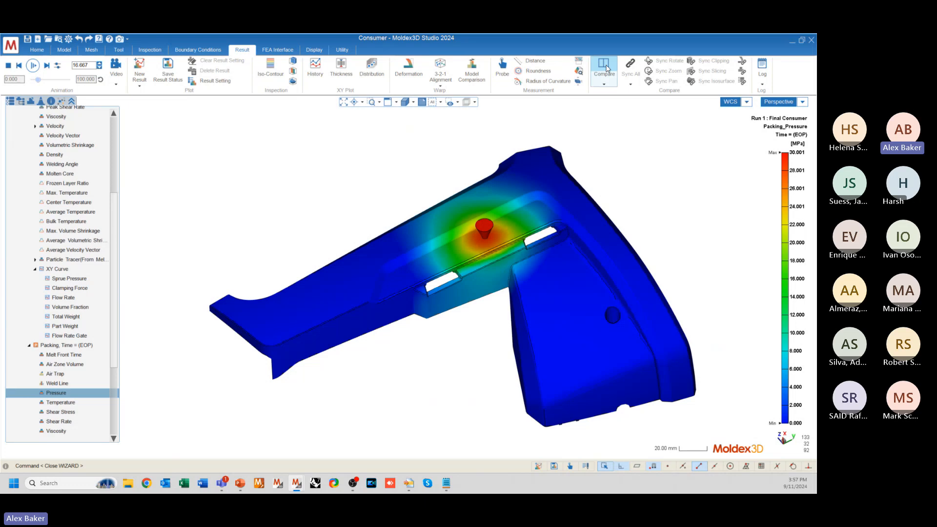
- Split the display into a two-view comparison and orient both views alike so each shows the whole part
click(604, 69)
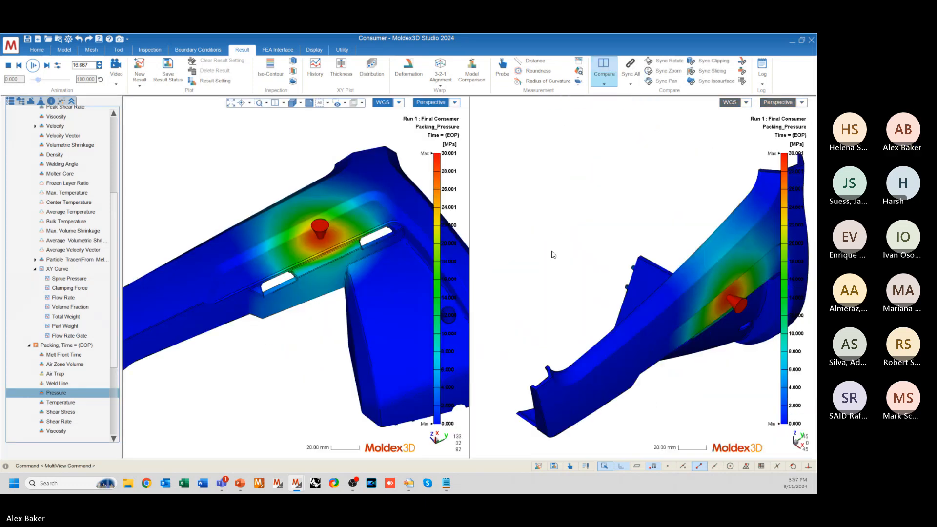
middle_drag(699, 339, 576, 230)
scroll(616, 362, down, 3)
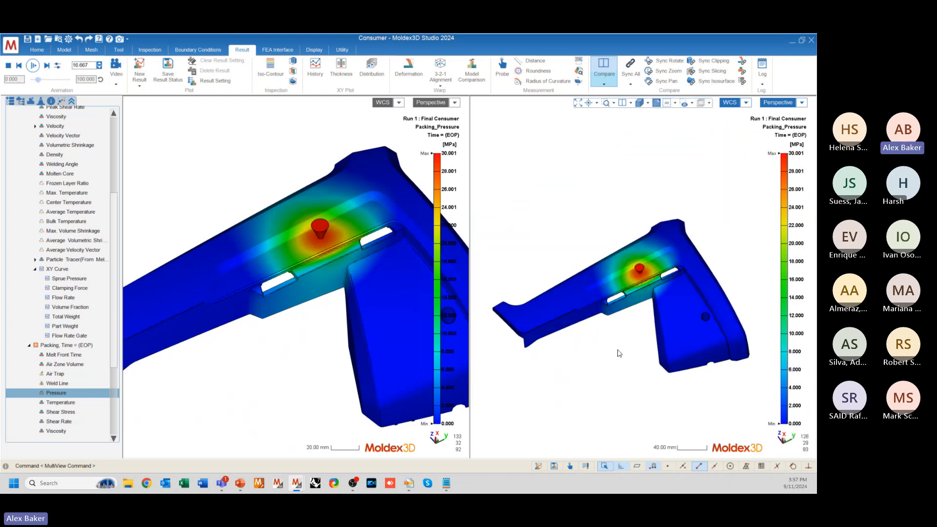
scroll(318, 398, down, 3)
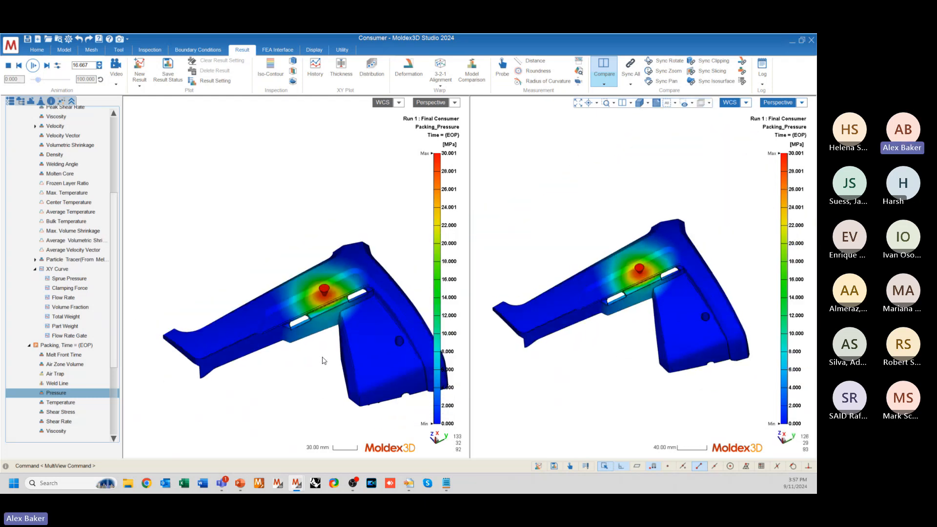
scroll(353, 363, up, 1)
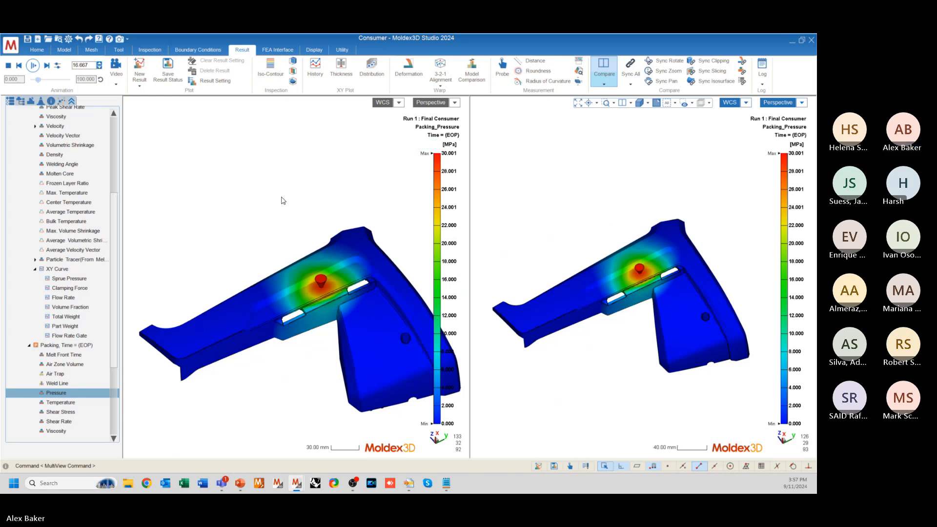
- Activate the second comparison view and browse the results for one to plot beside the packing pressure
click(323, 161)
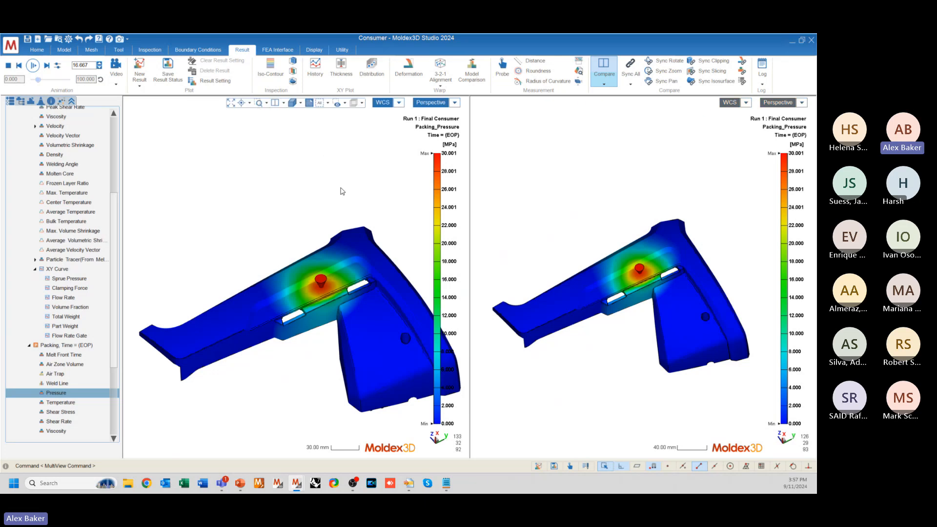
click(571, 158)
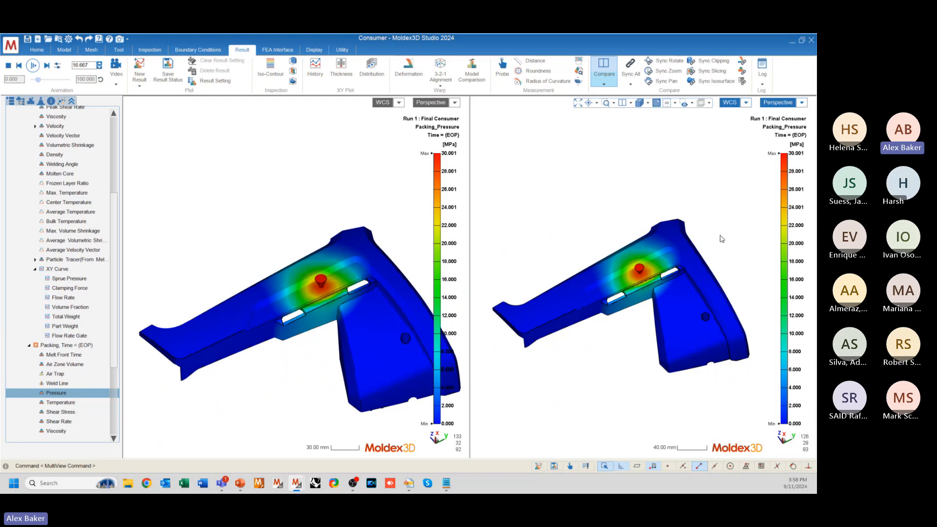
scroll(83, 295, down, 1)
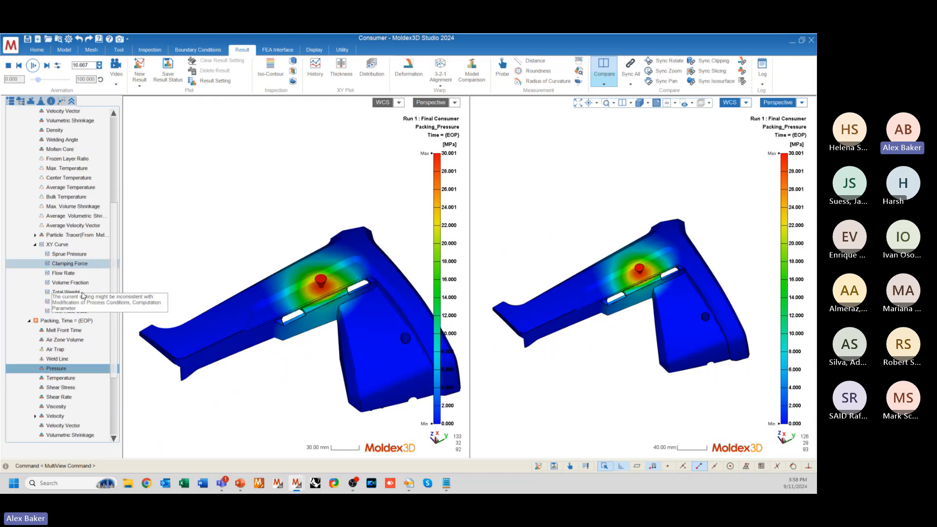
- Display the packing-stage Molten Core result in the second comparison view beside the packing Pressure plot
scroll(42, 353, down, 6)
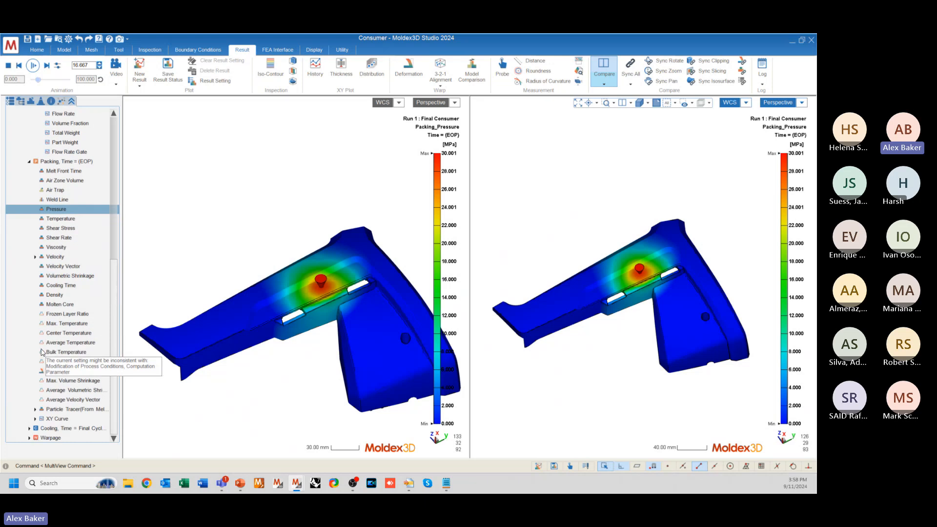
click(54, 305)
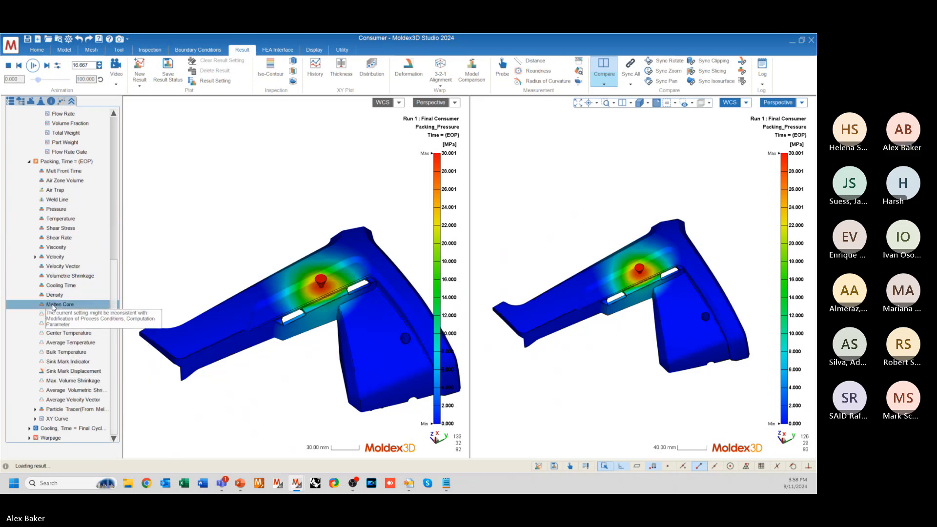
right_drag(651, 295, 648, 293)
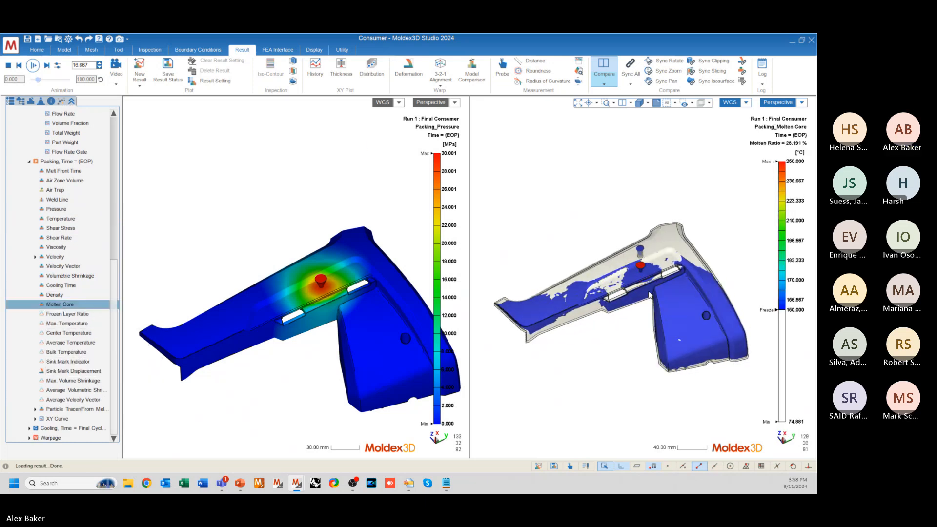
scroll(621, 264, up, 3)
scroll(619, 353, down, 2)
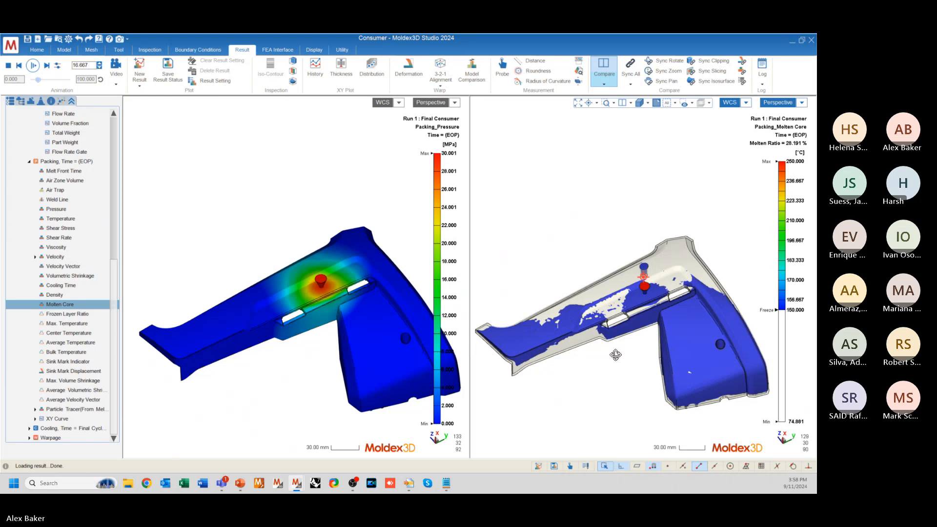
right_drag(614, 355, 616, 356)
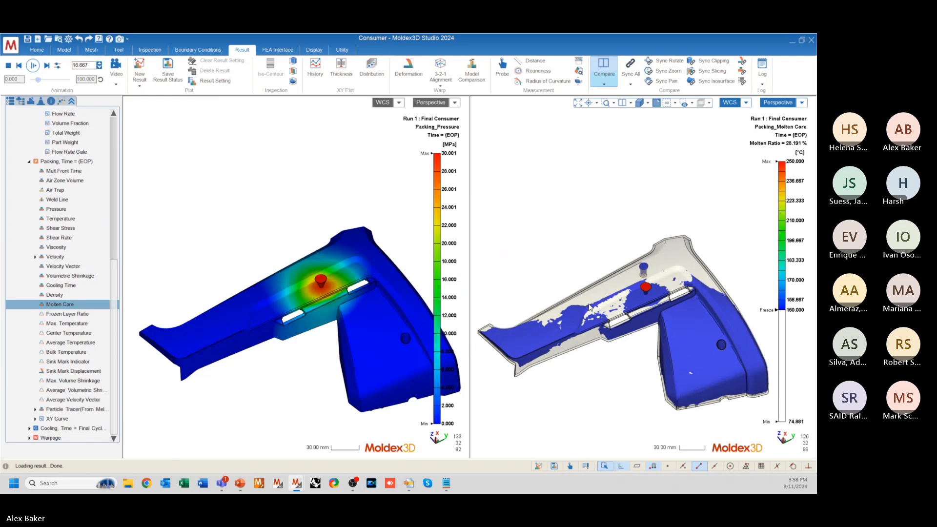
- Synchronize rotation and zoom between the two comparison views
click(667, 61)
mouse_move(627, 332)
middle_down()
mouse_move(644, 346)
mouse_move(550, 335)
mouse_move(647, 376)
mouse_move(621, 231)
mouse_move(730, 278)
mouse_move(684, 249)
mouse_move(635, 293)
mouse_move(650, 274)
middle_up()
click(668, 71)
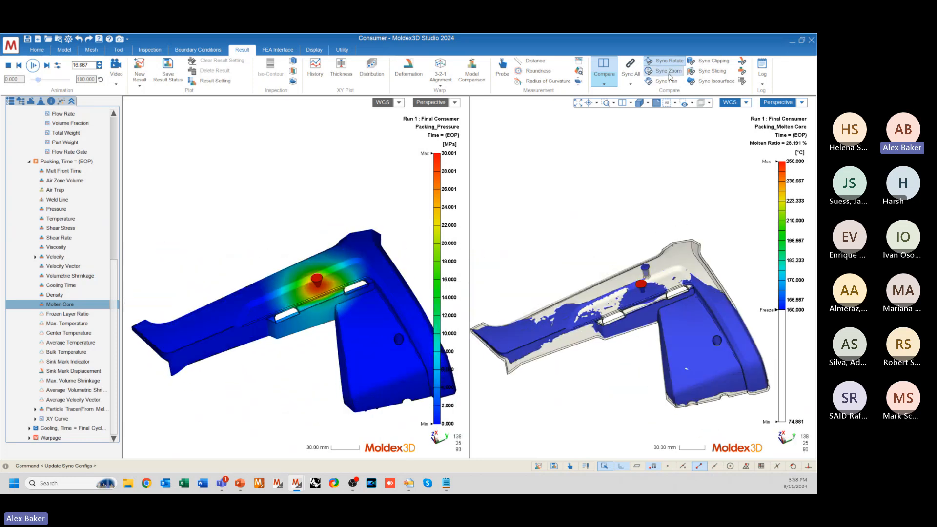
scroll(618, 384, up, 5)
scroll(619, 383, down, 3)
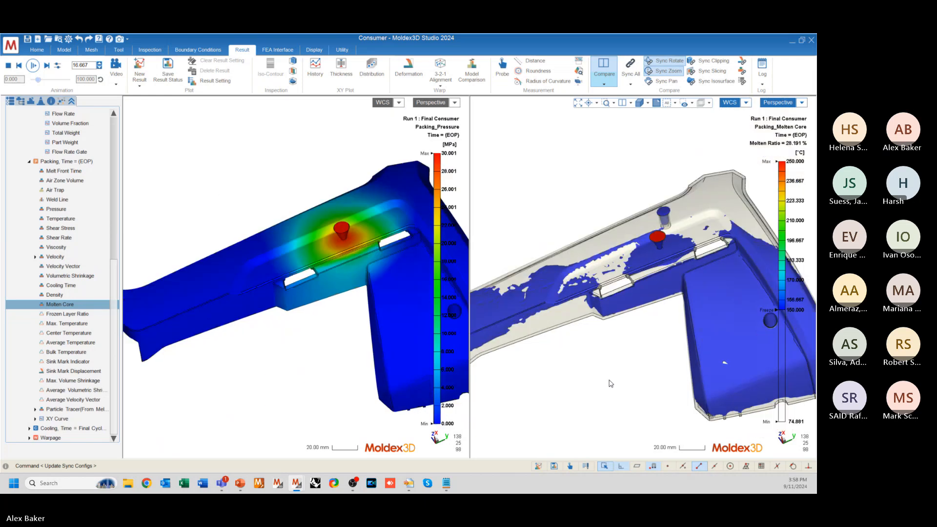
- Compare packing pressure and molten core across the whole part and out to the free end of the long arm
mouse_move(619, 383)
middle_down()
mouse_move(664, 303)
mouse_move(722, 242)
mouse_move(695, 253)
mouse_move(561, 377)
mouse_move(614, 345)
mouse_move(618, 355)
middle_up()
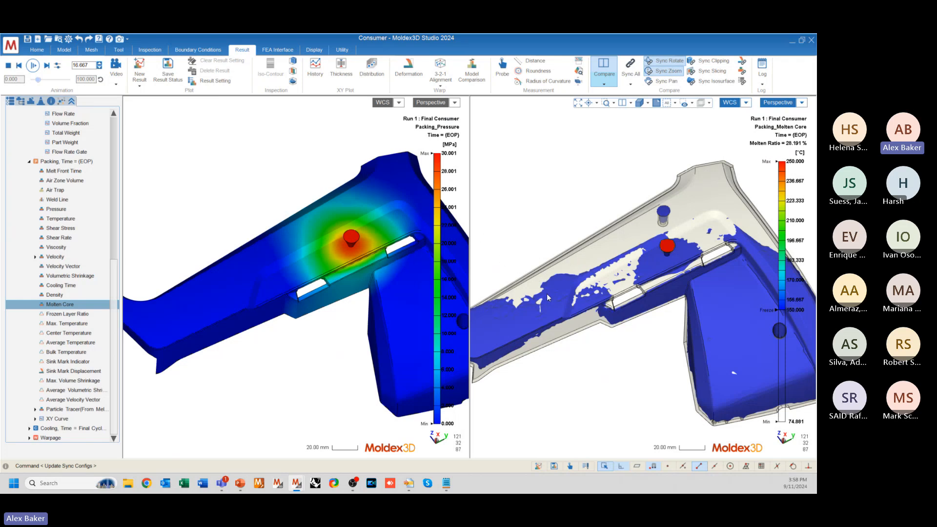
mouse_move(605, 289)
middle_down()
mouse_move(629, 301)
mouse_move(640, 253)
middle_up()
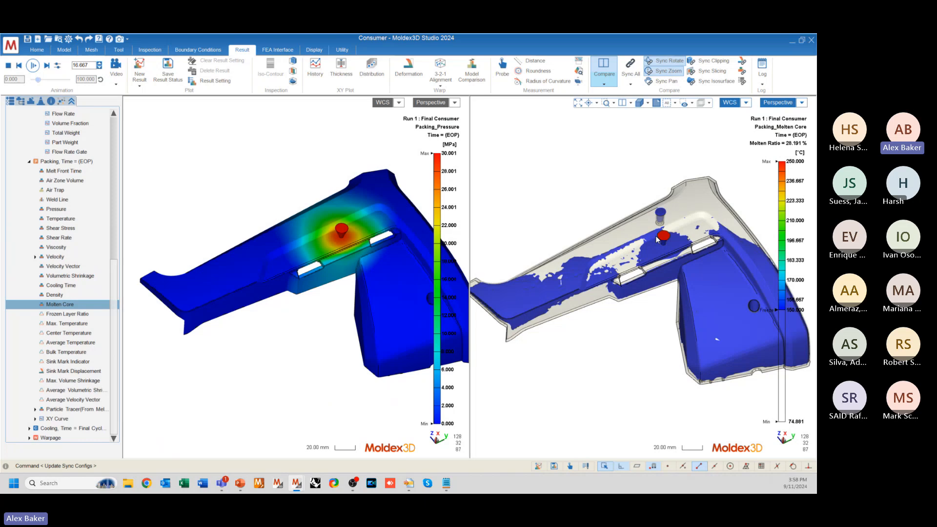
scroll(608, 345, down, 2)
mouse_move(797, 327)
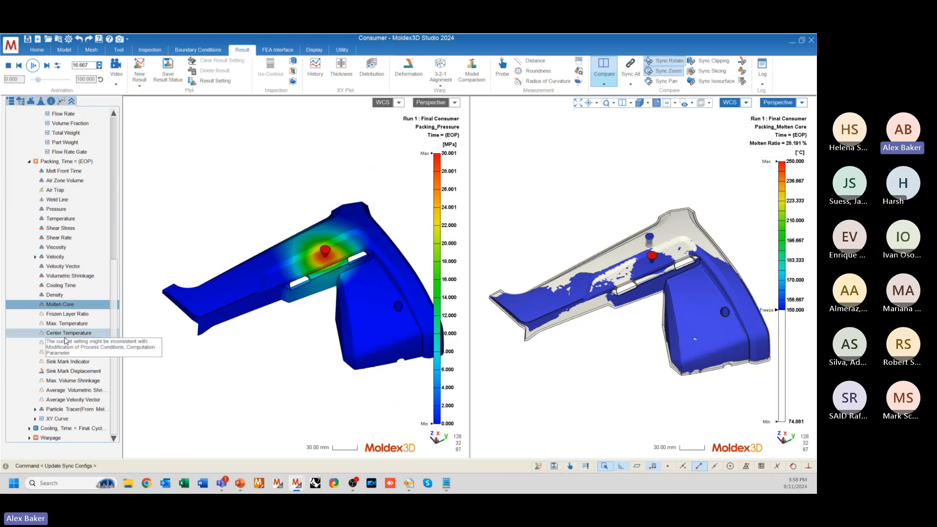
scroll(534, 286, up, 1)
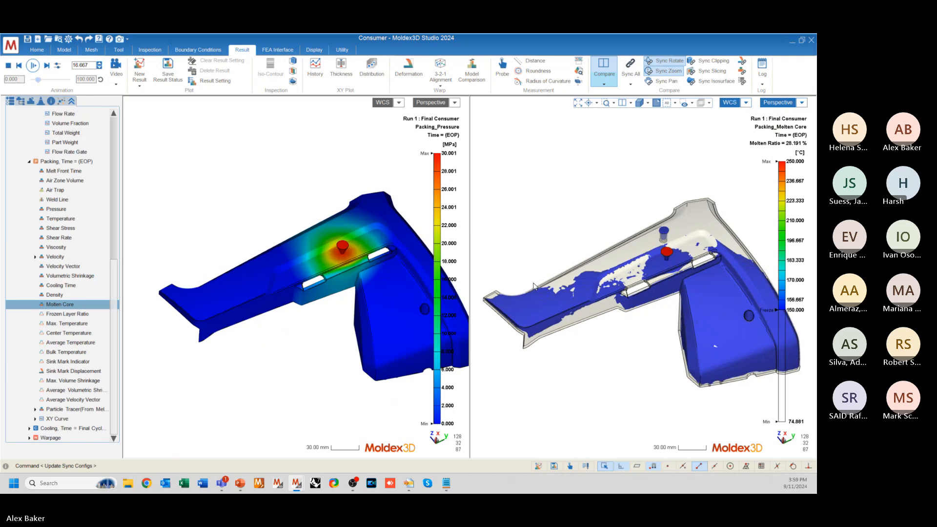
scroll(534, 285, up, 2)
middle_drag(530, 304, 693, 326)
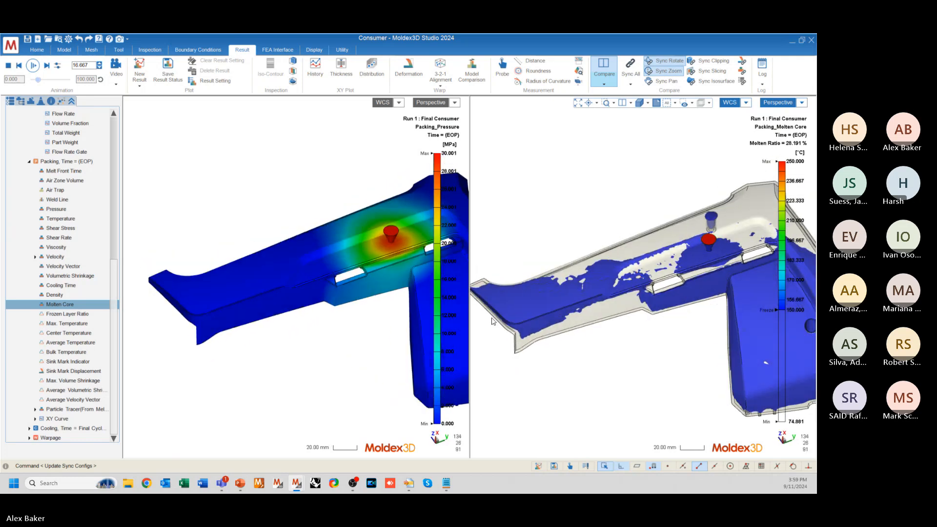
scroll(66, 249, up, 7)
scroll(66, 249, up, 7)
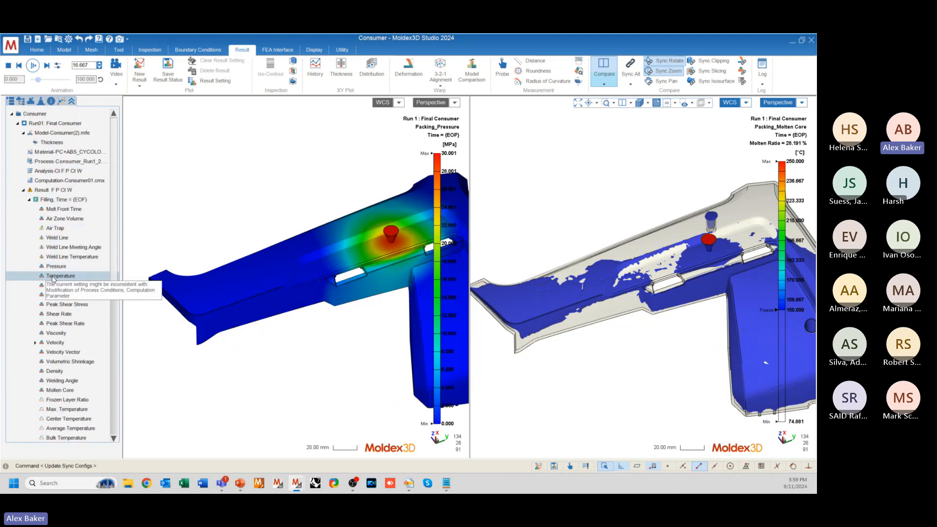
scroll(537, 283, up, 3)
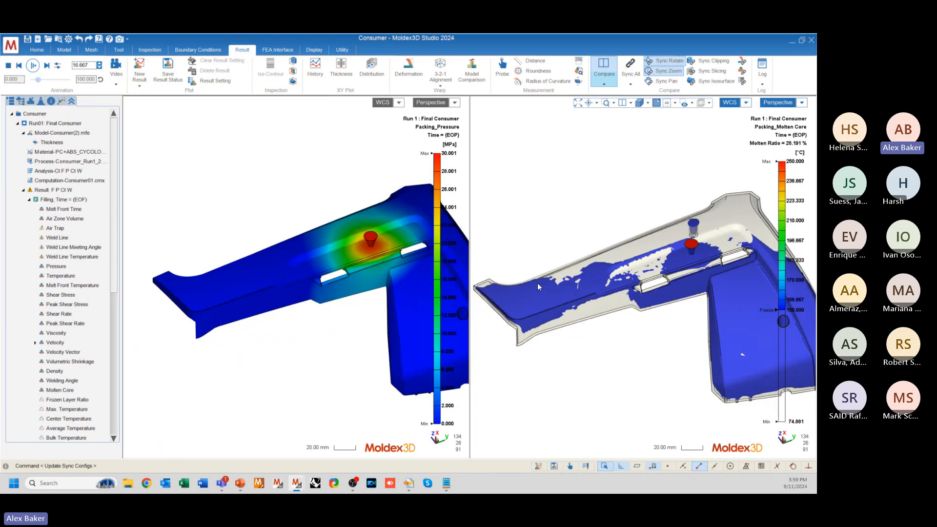
middle_drag(505, 319, 574, 317)
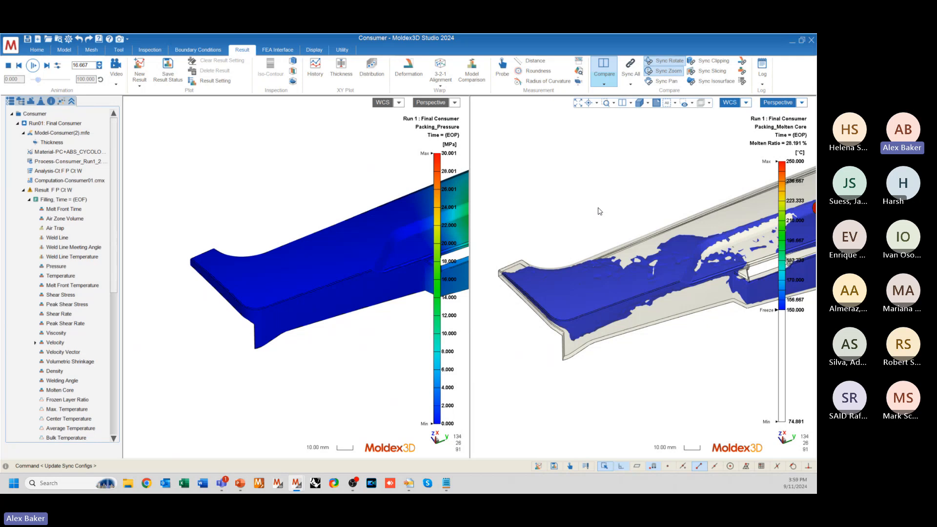
scroll(490, 301, down, 4)
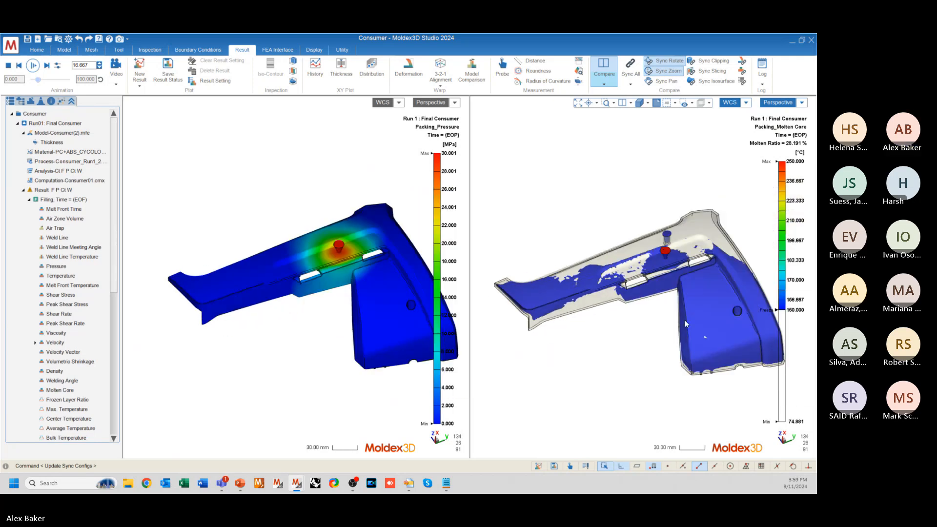
- Examine the pressure distribution and molten core around the gate and from there along the arm
scroll(641, 270, up, 3)
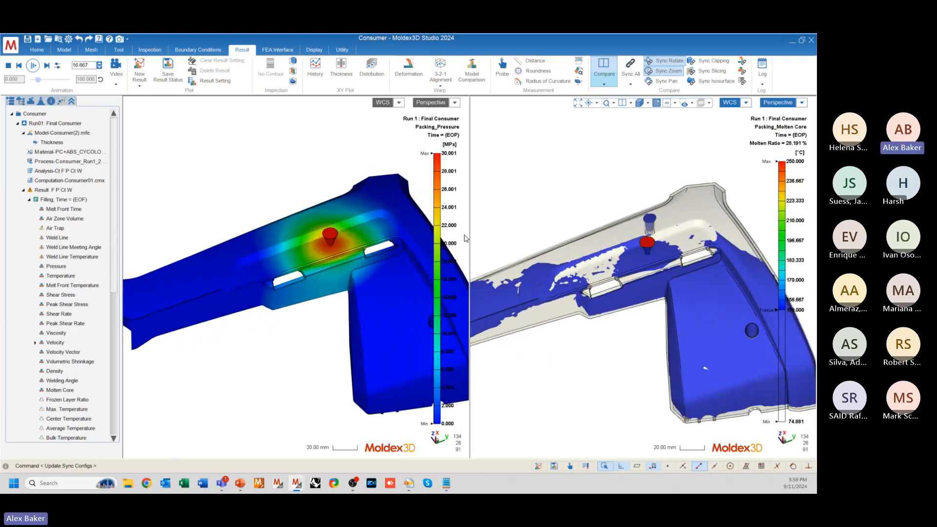
scroll(333, 240, up, 5)
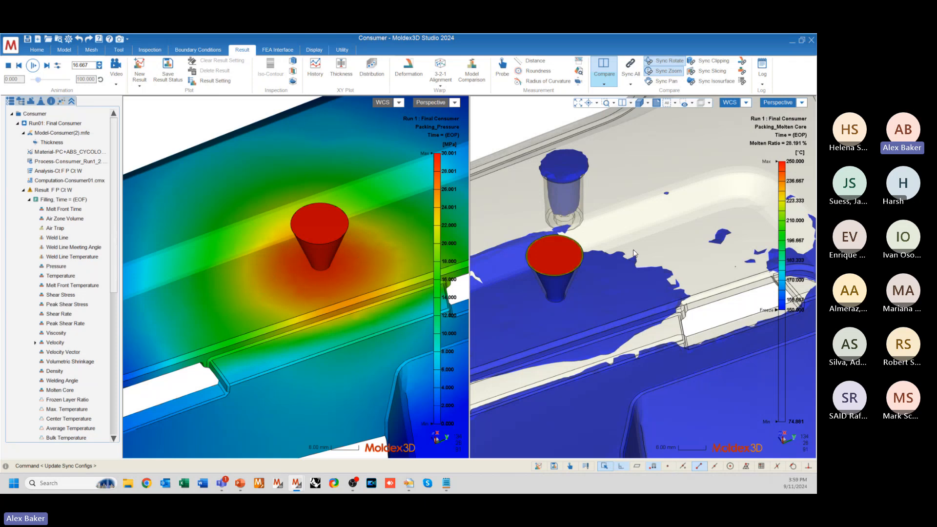
scroll(633, 253, down, 3)
scroll(632, 248, up, 3)
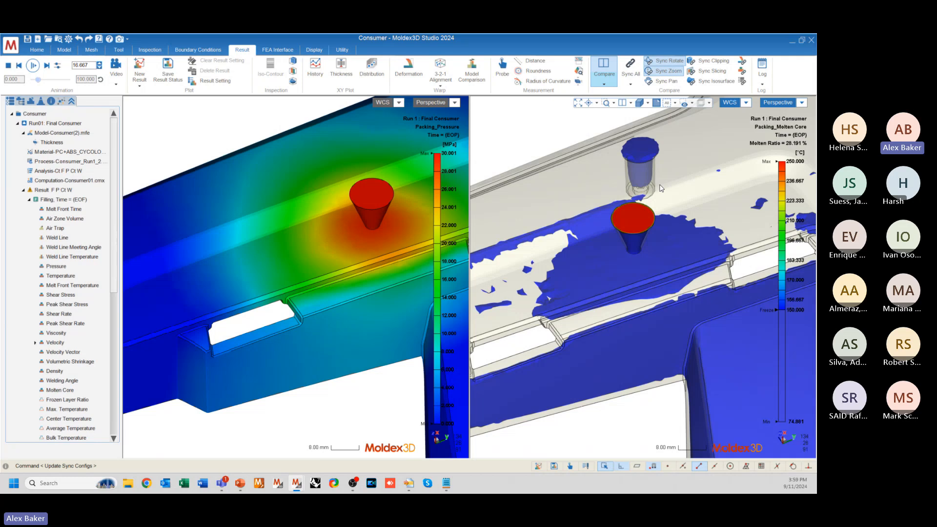
scroll(707, 240, down, 3)
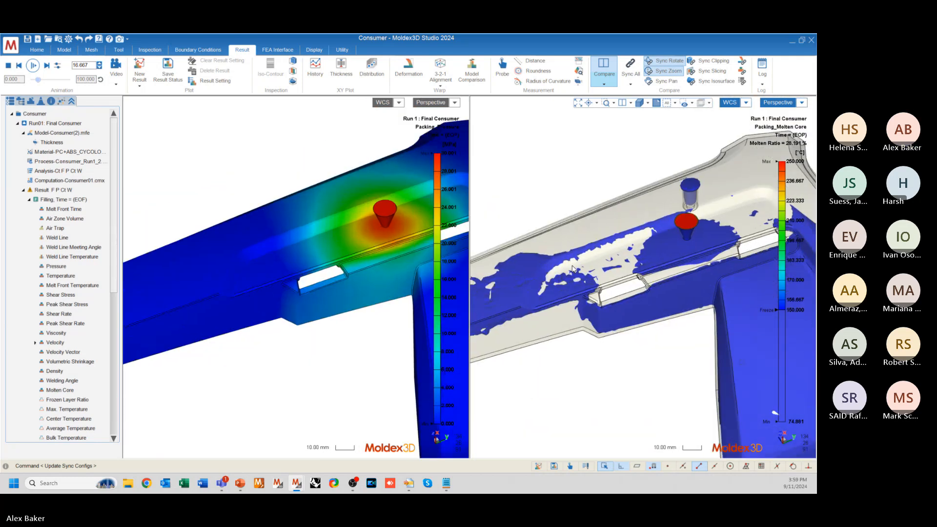
mouse_move(698, 245)
middle_down()
mouse_move(661, 259)
mouse_move(705, 232)
middle_up()
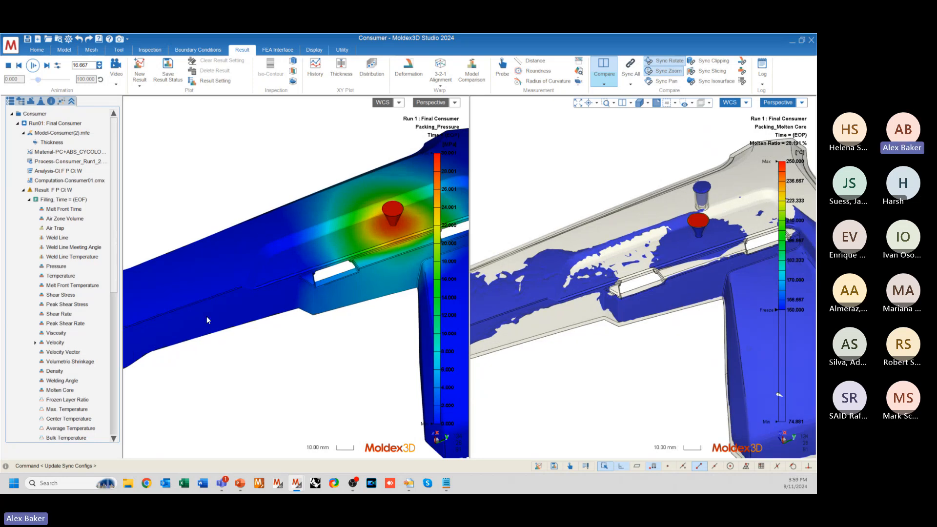
scroll(207, 316, down, 5)
scroll(518, 299, up, 2)
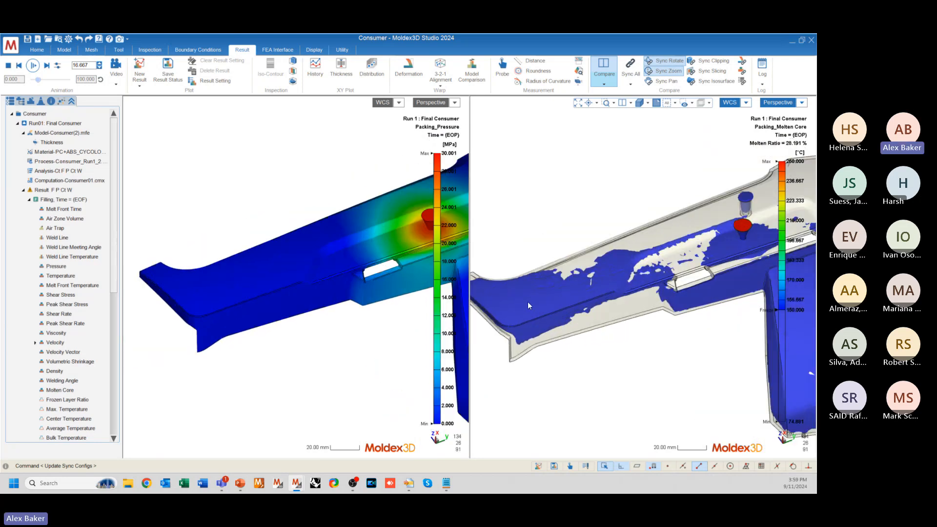
scroll(541, 299, up, 3)
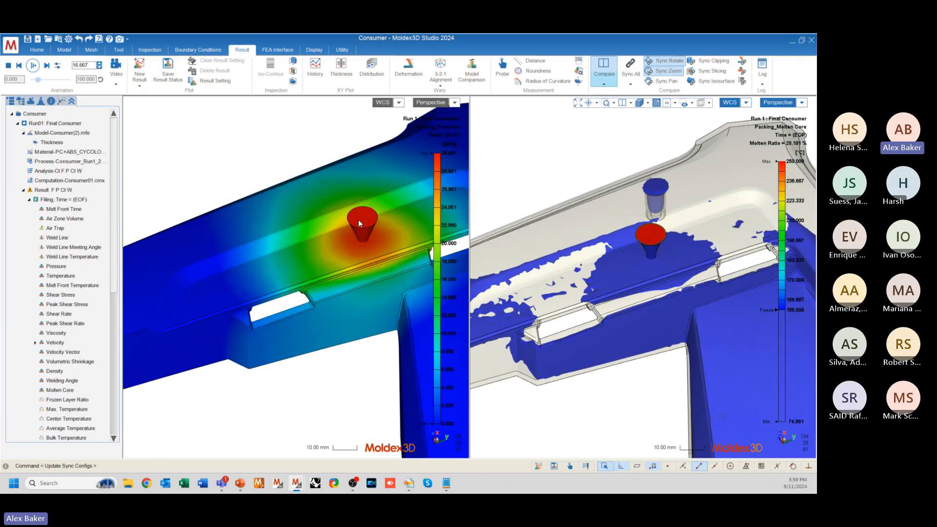
scroll(358, 220, down, 4)
scroll(387, 213, up, 4)
scroll(388, 214, down, 3)
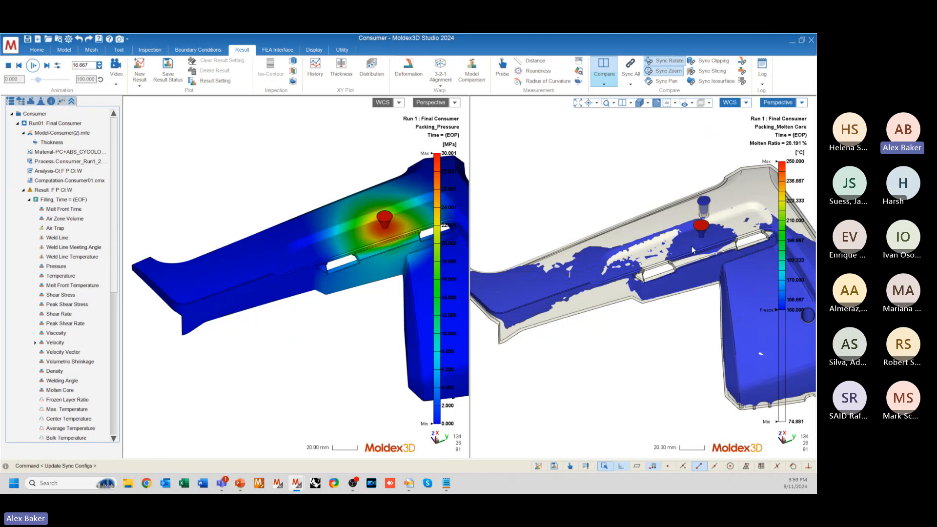
- Inspect the molten core gap beside the slot on the arm side of the gate against the pressure transfer towards the arm end
scroll(692, 246, up, 4)
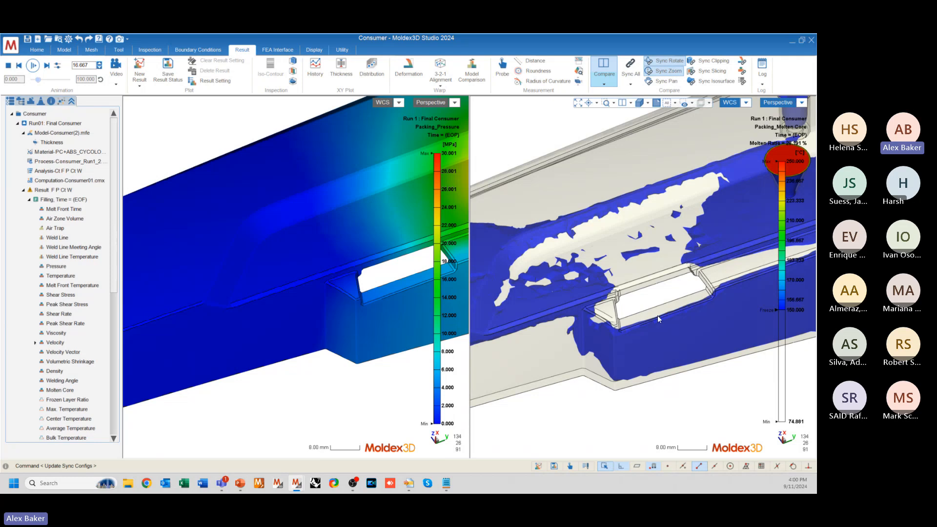
scroll(641, 253, down, 1)
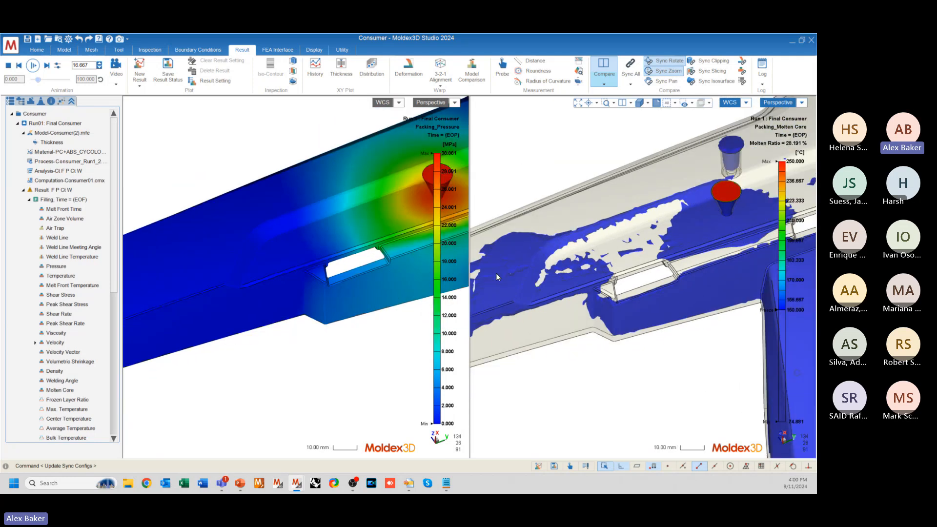
scroll(607, 283, down, 3)
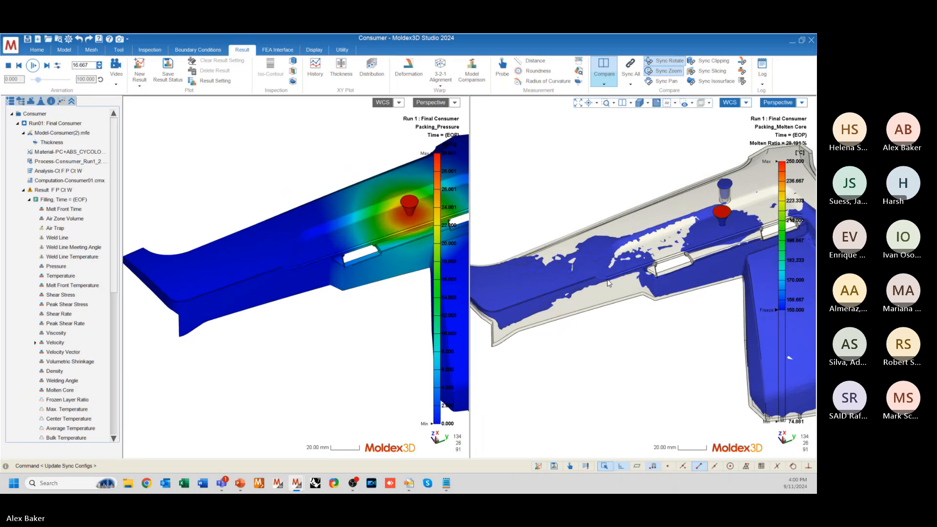
scroll(608, 283, up, 3)
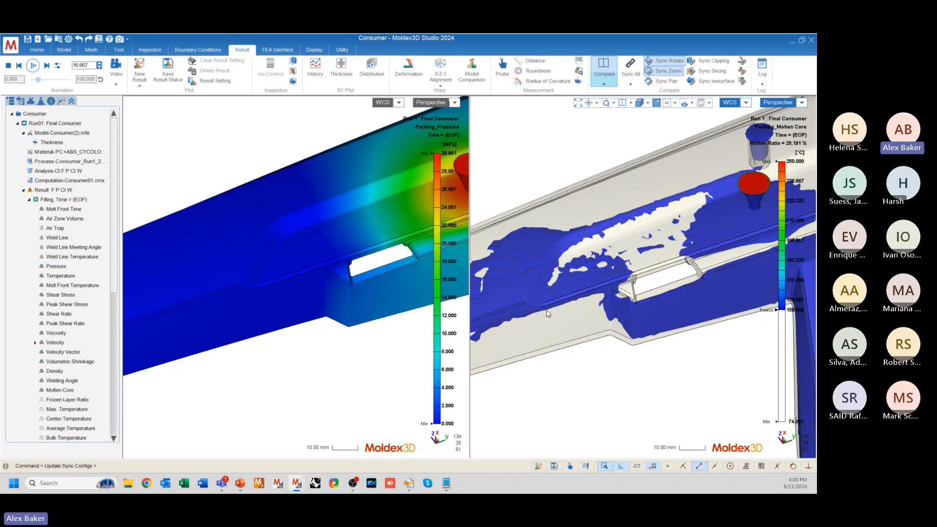
middle_drag(599, 272, 637, 226)
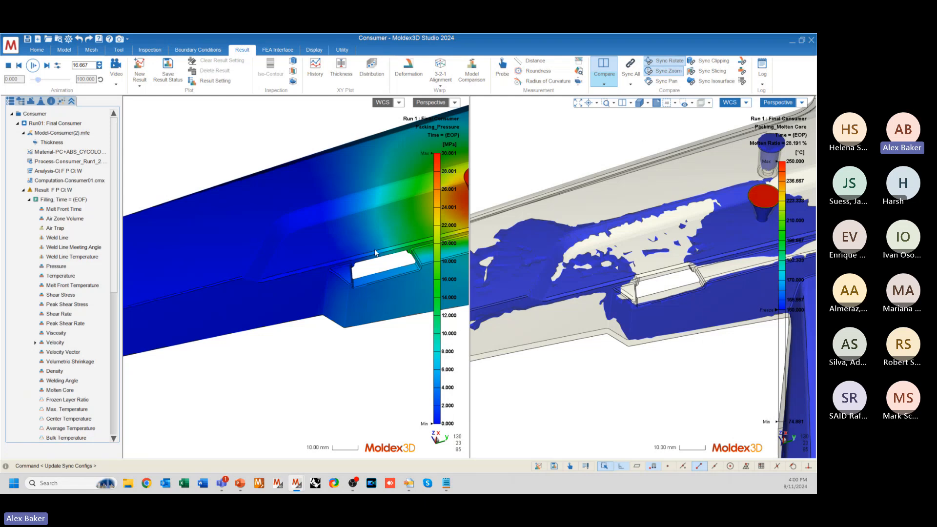
middle_drag(374, 249, 271, 271)
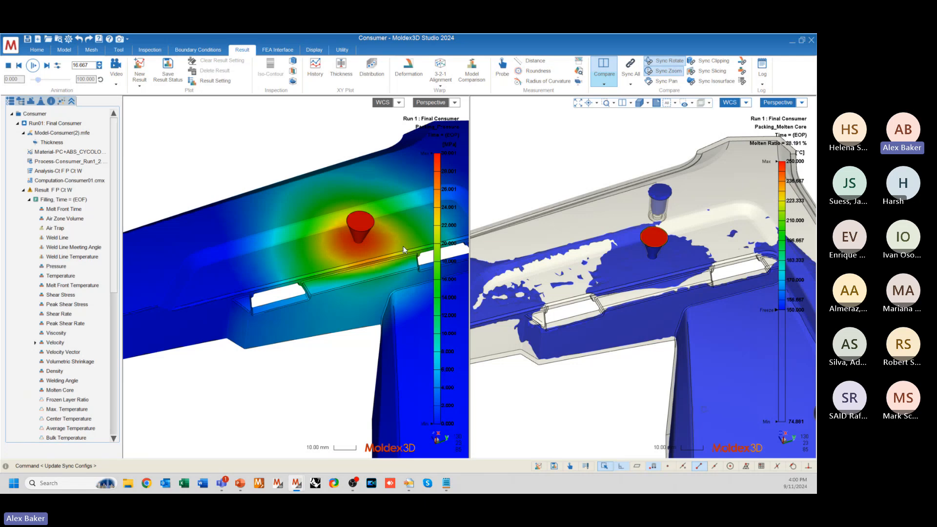
middle_drag(403, 246, 204, 195)
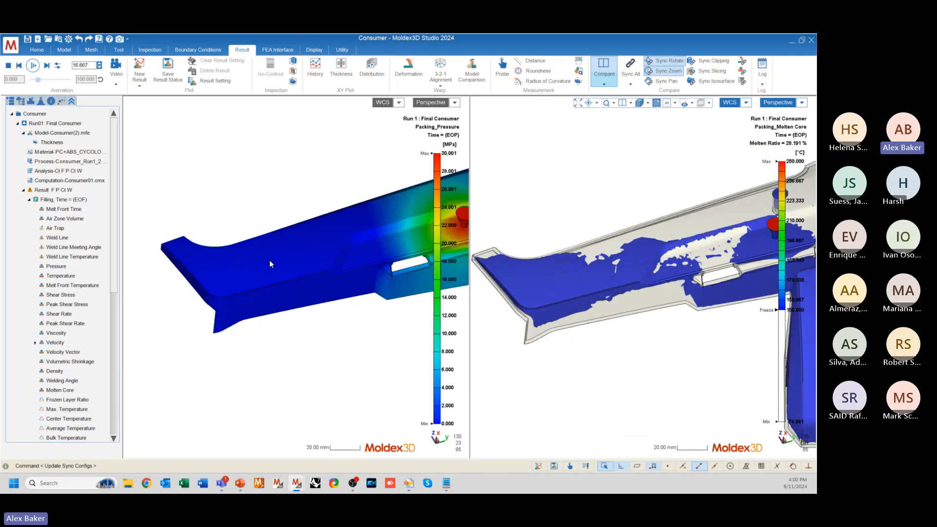
middle_drag(550, 285, 526, 293)
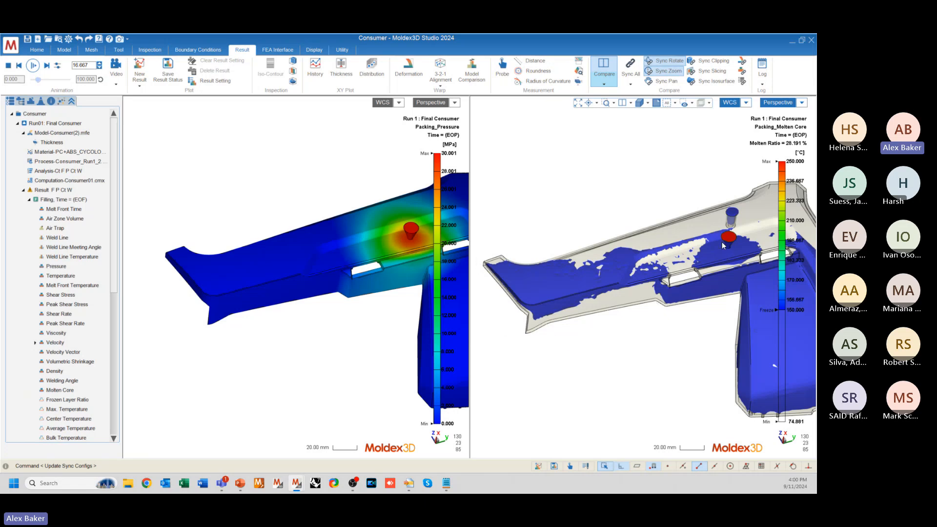
scroll(732, 245, up, 3)
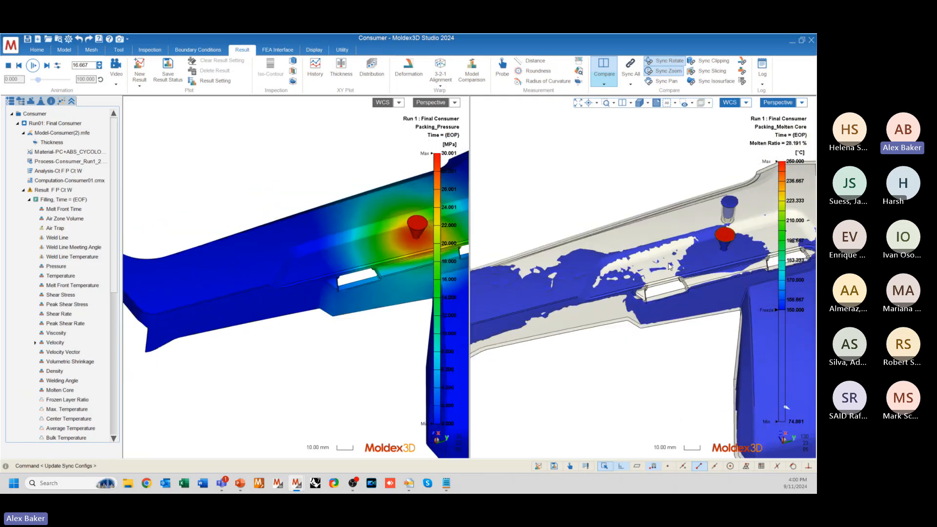
scroll(247, 285, down, 3)
middle_drag(252, 306, 230, 312)
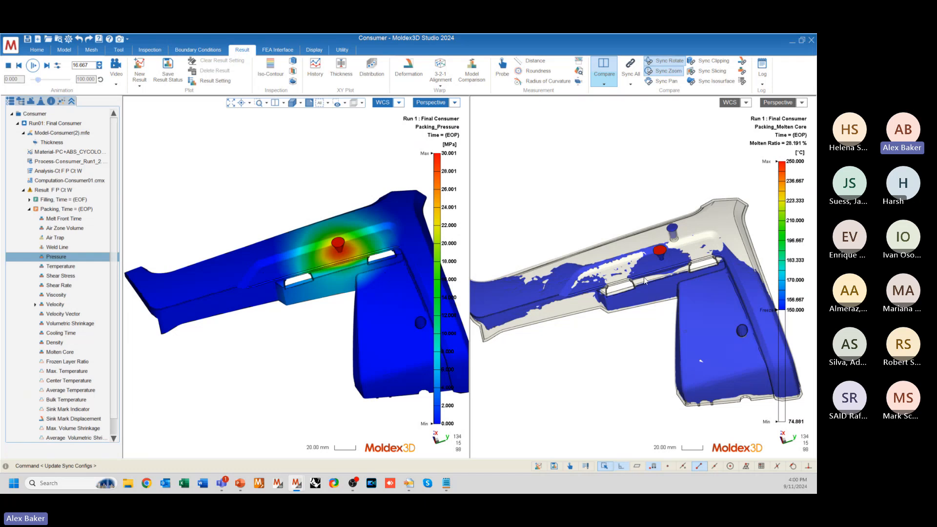
middle_drag(602, 326, 640, 264)
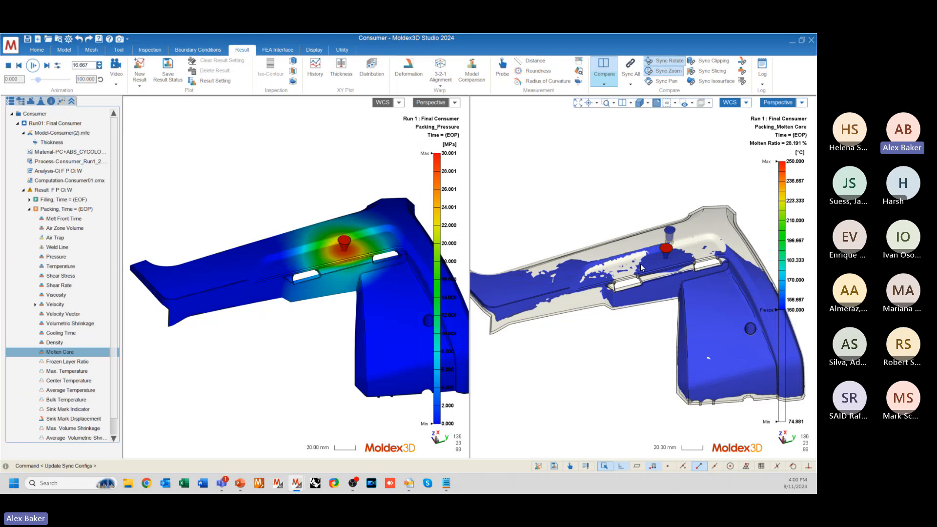
- Inspect the molten core around the gate and out to the arm's free end against the pressure in the same areas
scroll(709, 239, up, 5)
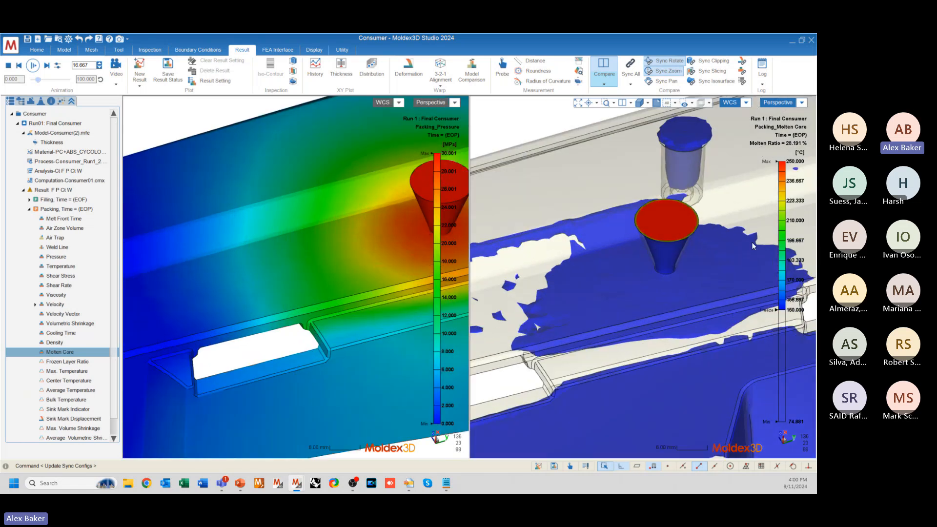
scroll(623, 292, down, 1)
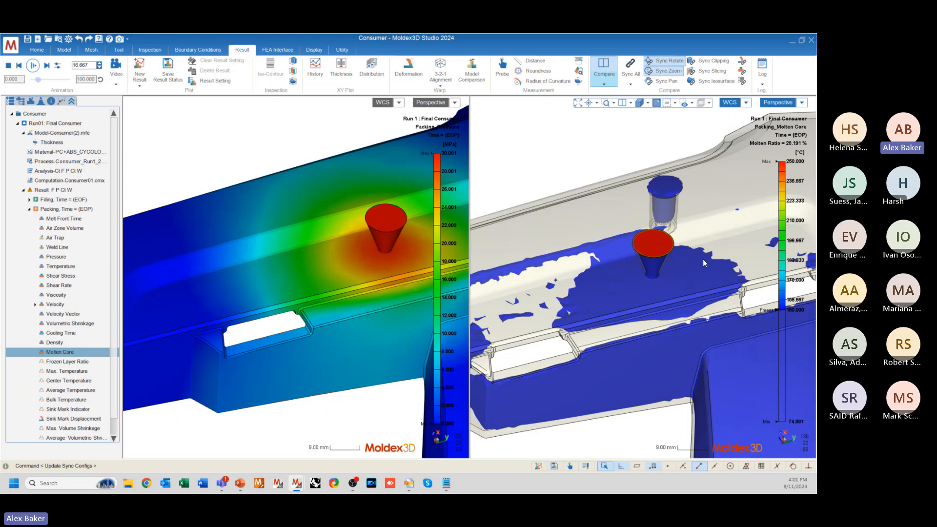
scroll(703, 260, down, 3)
scroll(540, 295, up, 3)
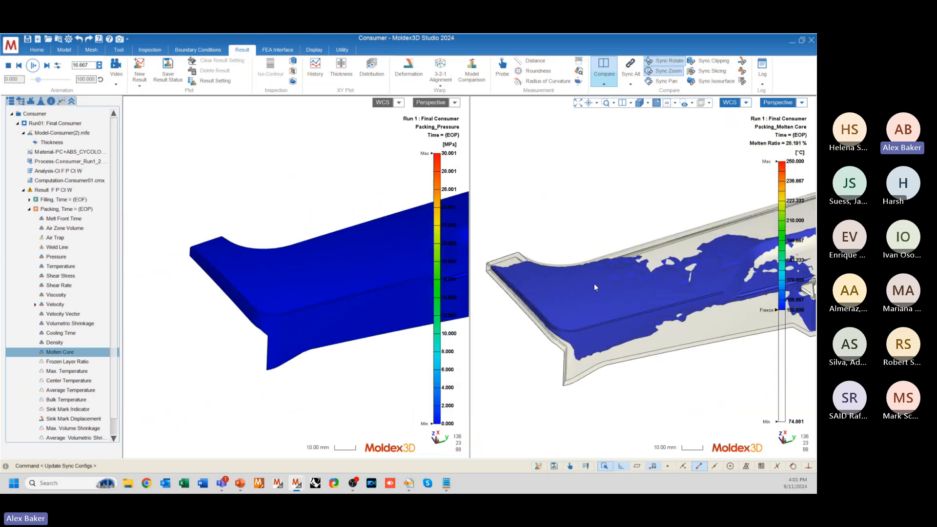
mouse_move(630, 296)
middle_down()
mouse_move(738, 311)
mouse_move(612, 330)
mouse_move(584, 324)
mouse_move(598, 314)
middle_up()
scroll(495, 301, down, 3)
middle_drag(496, 301, 564, 291)
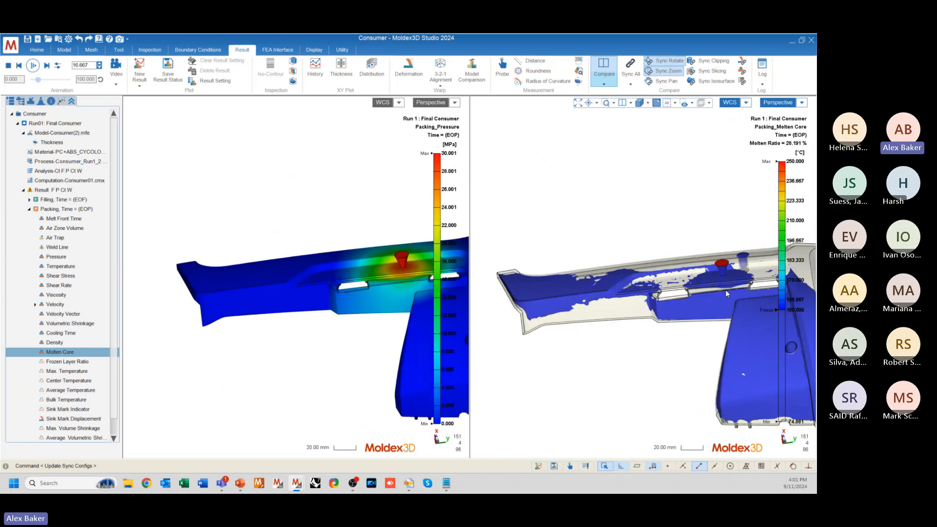
scroll(287, 312, down, 2)
- Make the pressure view active and replace its result with the packing Volumetric Shrinkage
click(258, 297)
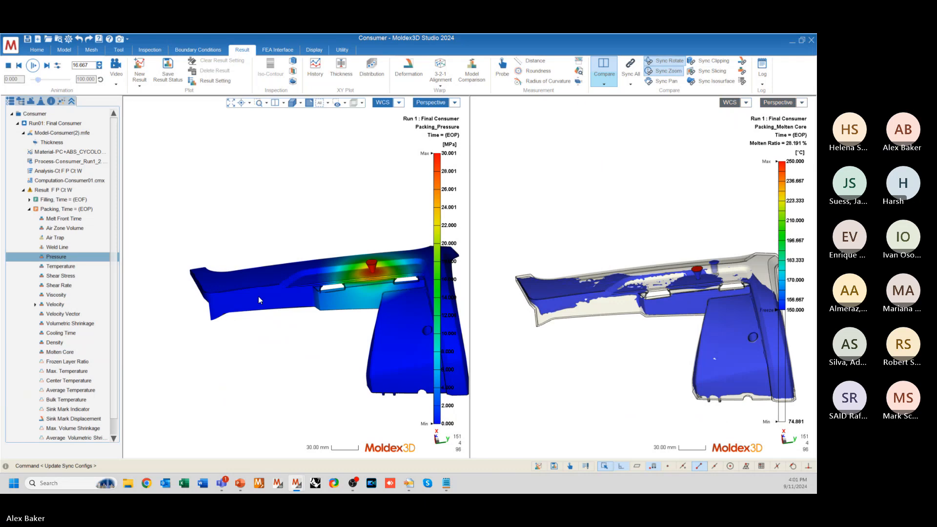
middle_drag(258, 296, 231, 357)
scroll(231, 357, down, 2)
scroll(372, 274, up, 4)
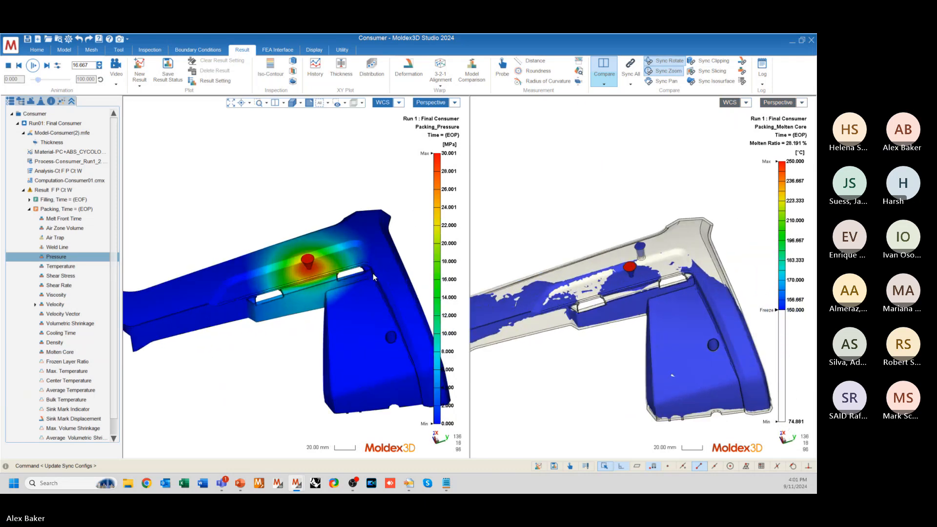
scroll(303, 240, down, 2)
middle_drag(257, 298, 271, 295)
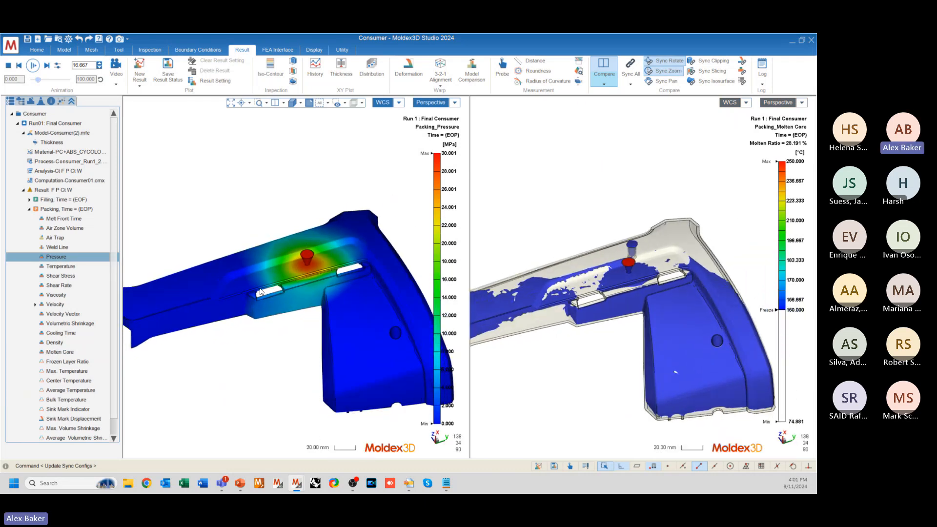
click(66, 324)
middle_drag(336, 264, 328, 263)
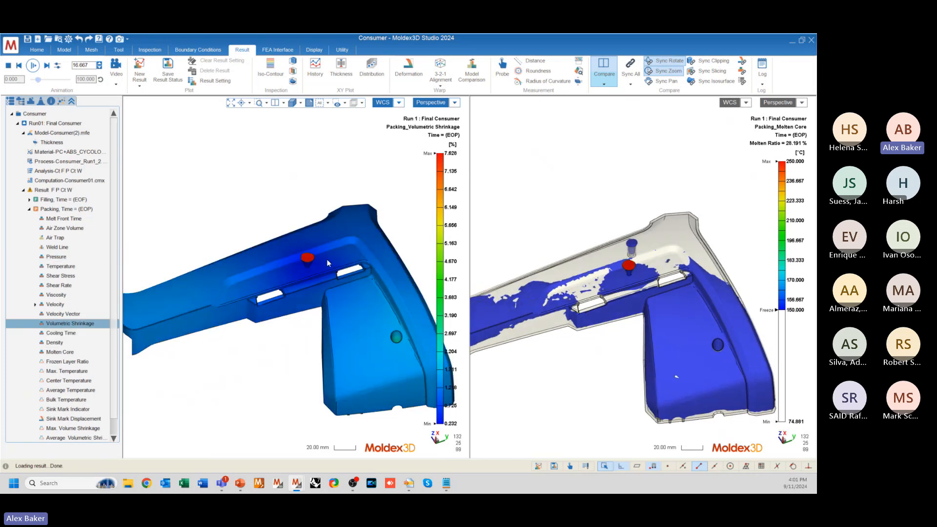
- End the side-by-side comparison and show the whole part's volumetric shrinkage in a single view
click(604, 67)
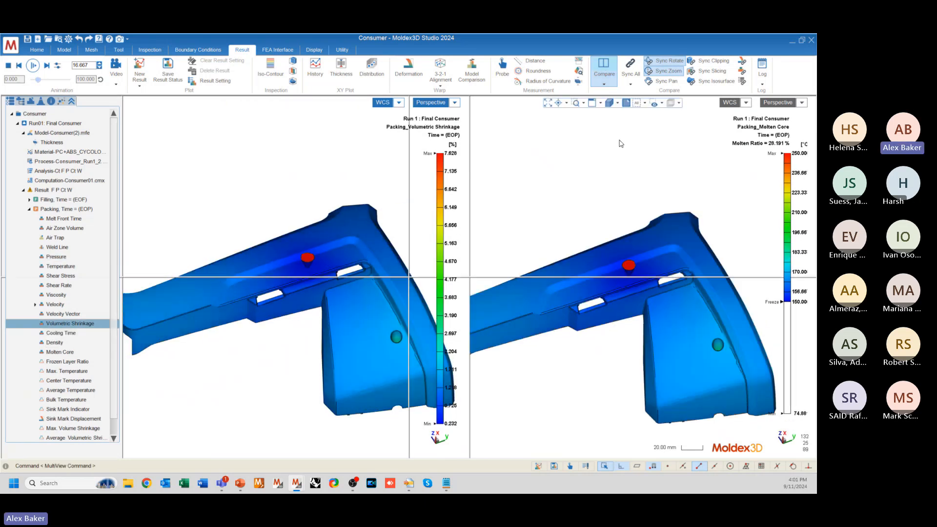
scroll(475, 274, down, 2)
mouse_move(474, 274)
middle_down()
mouse_move(530, 266)
mouse_move(490, 278)
middle_up()
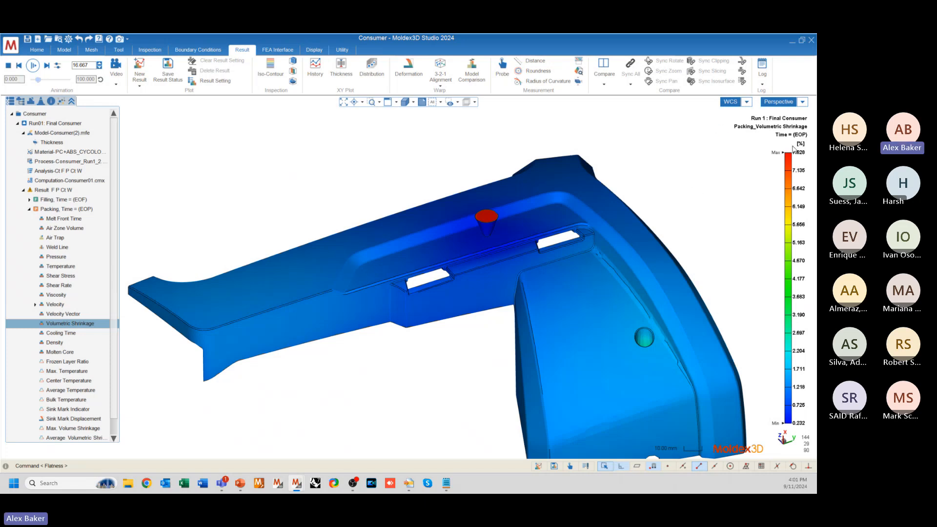
click(293, 71)
middle_drag(327, 183, 313, 205)
click(215, 69)
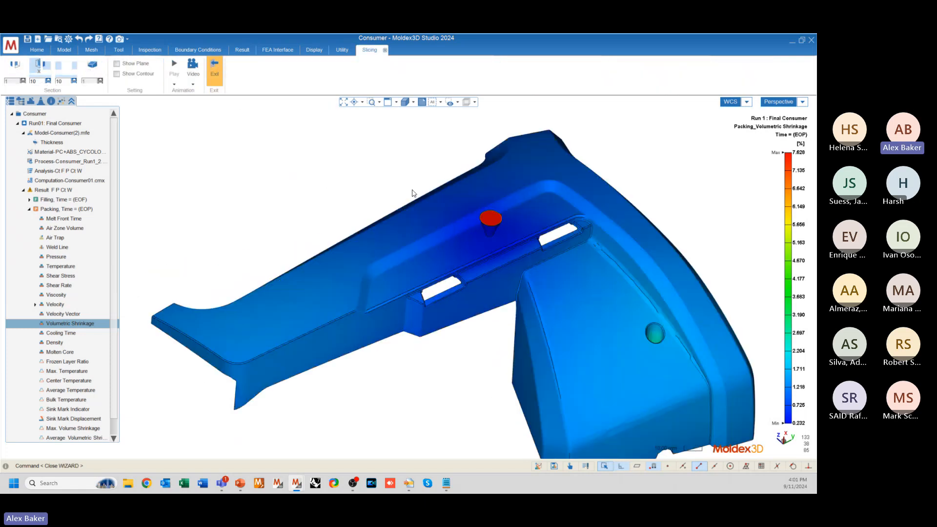
- Lower the upper limit of the volumetric shrinkage colour scale to about 1.674%
middle_drag(479, 192, 514, 217)
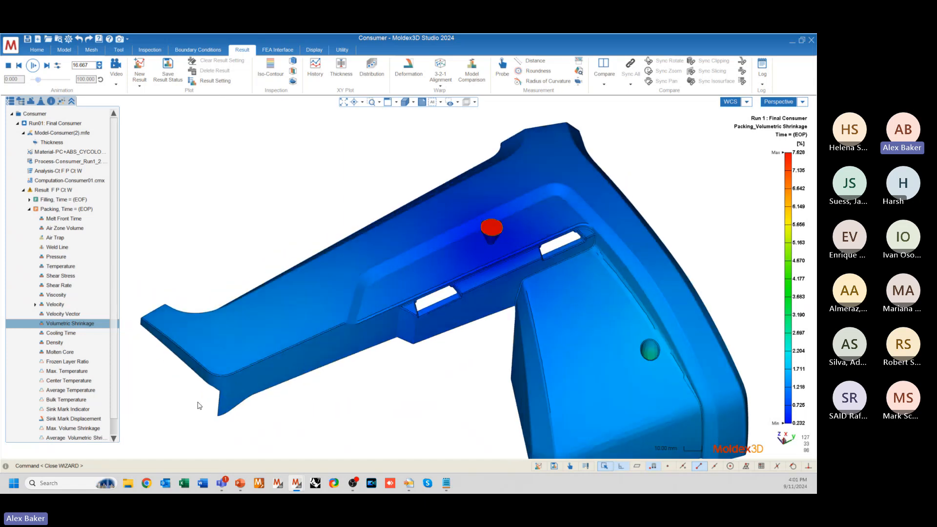
mouse_move(520, 195)
middle_down()
mouse_move(552, 261)
mouse_move(506, 260)
mouse_move(513, 218)
mouse_move(535, 245)
middle_up()
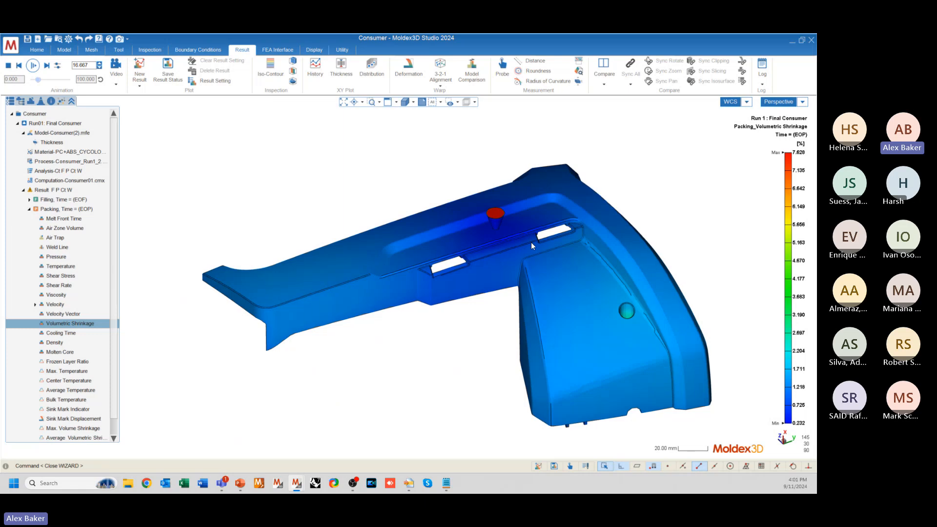
scroll(494, 225, up, 3)
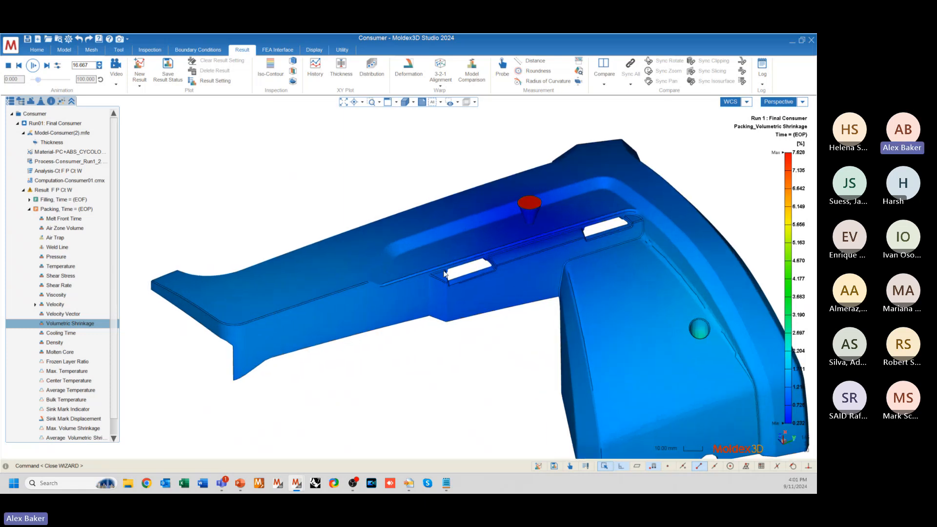
scroll(471, 270, down, 3)
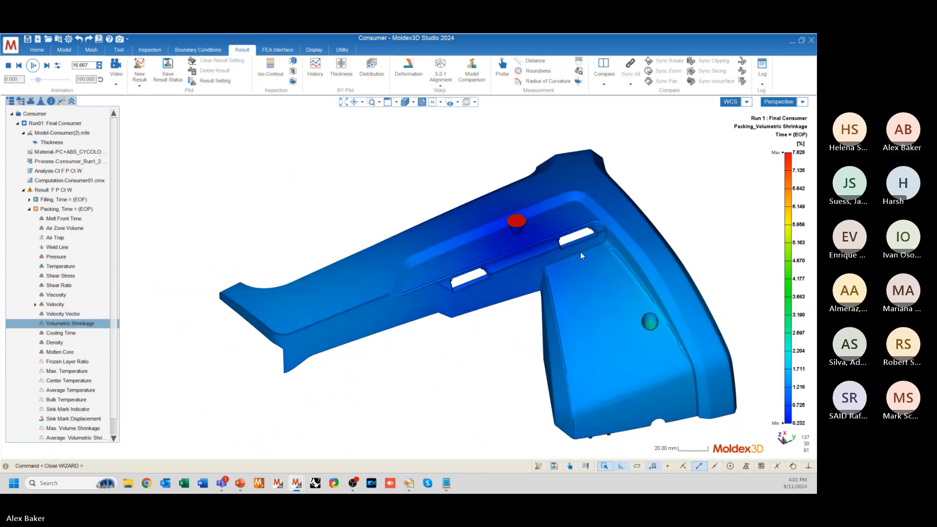
mouse_move(790, 155)
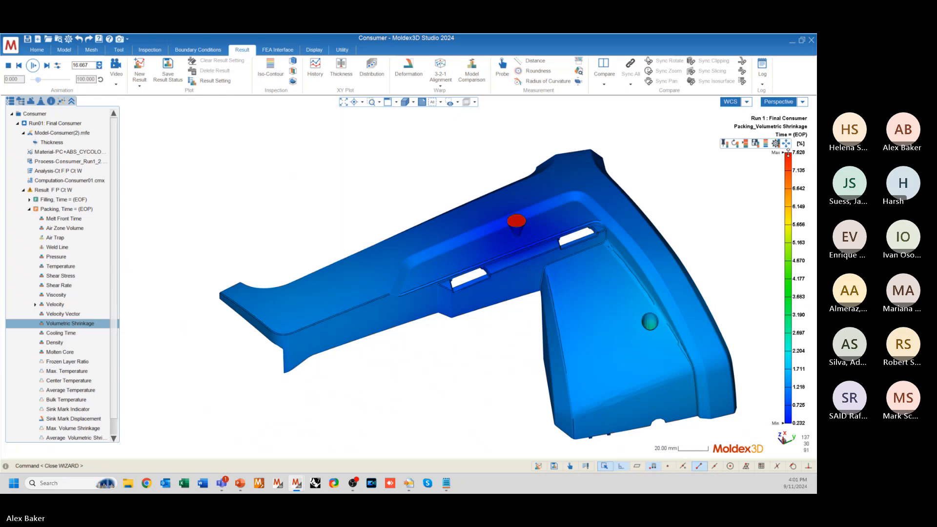
drag(788, 154, 783, 371)
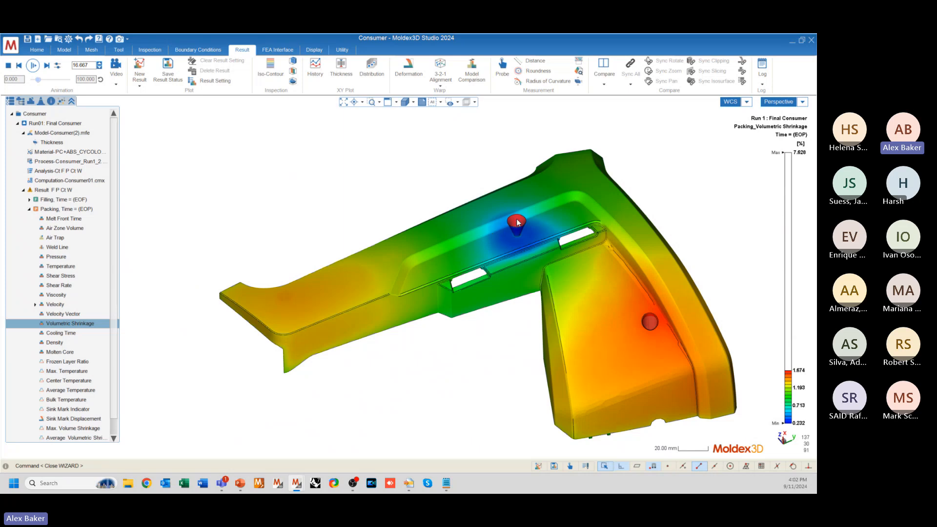
- Examine how volumetric shrinkage varies from the gate to the end of the long arm and across the wide panel
middle_drag(509, 224, 486, 260)
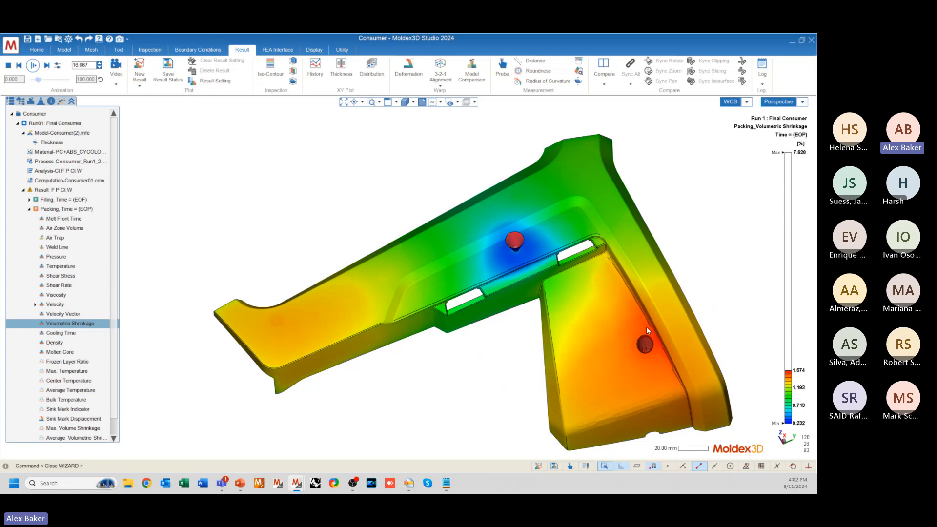
scroll(511, 258, up, 3)
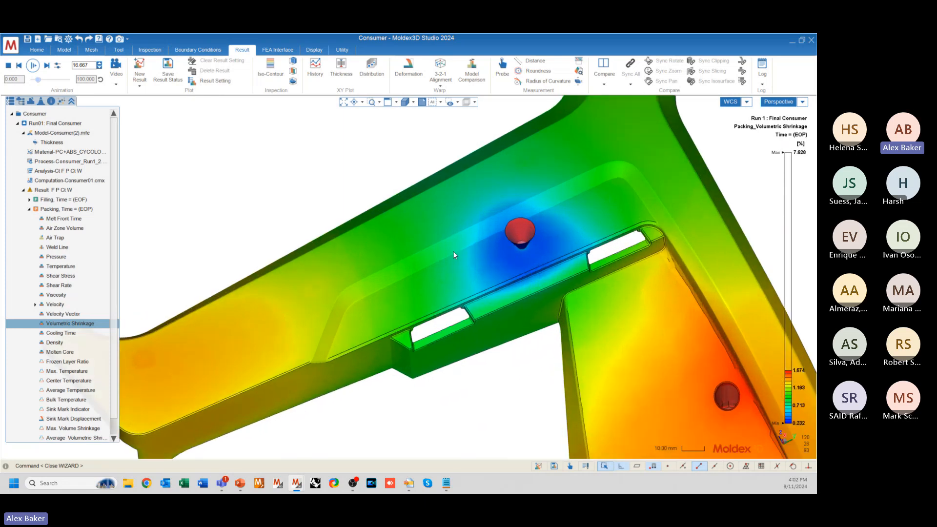
scroll(586, 191, down, 5)
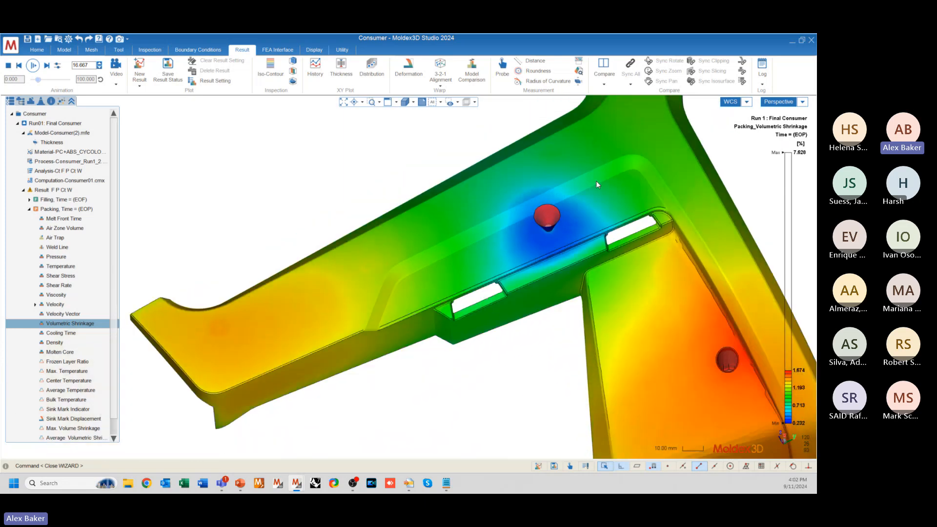
mouse_move(423, 261)
middle_down()
mouse_move(595, 191)
mouse_move(634, 187)
mouse_move(446, 203)
mouse_move(348, 251)
mouse_move(293, 259)
mouse_move(446, 231)
middle_up()
scroll(292, 306, up, 3)
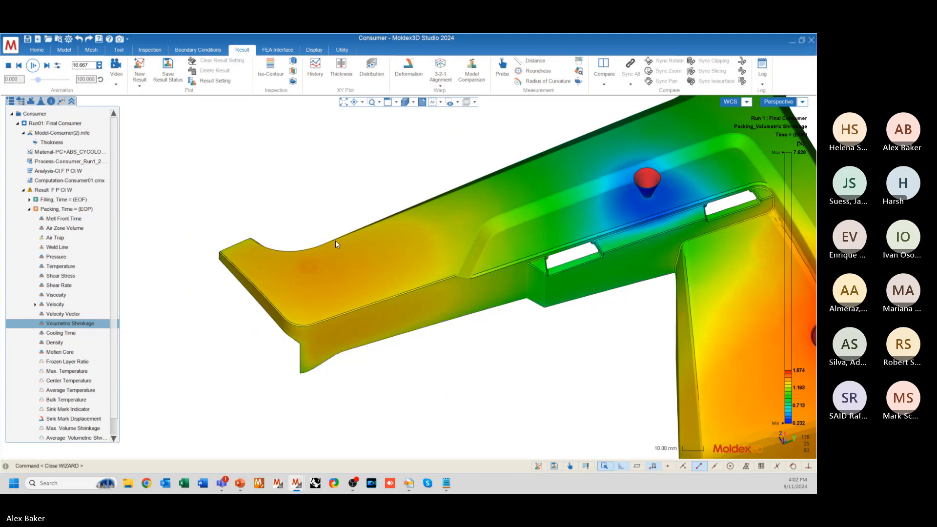
mouse_move(184, 276)
middle_down()
mouse_move(376, 300)
mouse_move(443, 268)
mouse_move(456, 274)
mouse_move(263, 286)
mouse_move(275, 263)
middle_up()
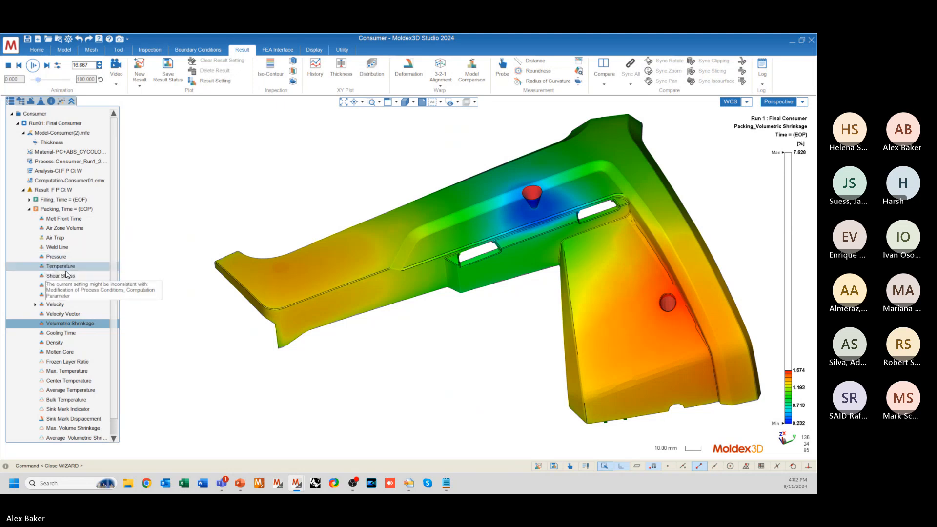
scroll(67, 275, down, 2)
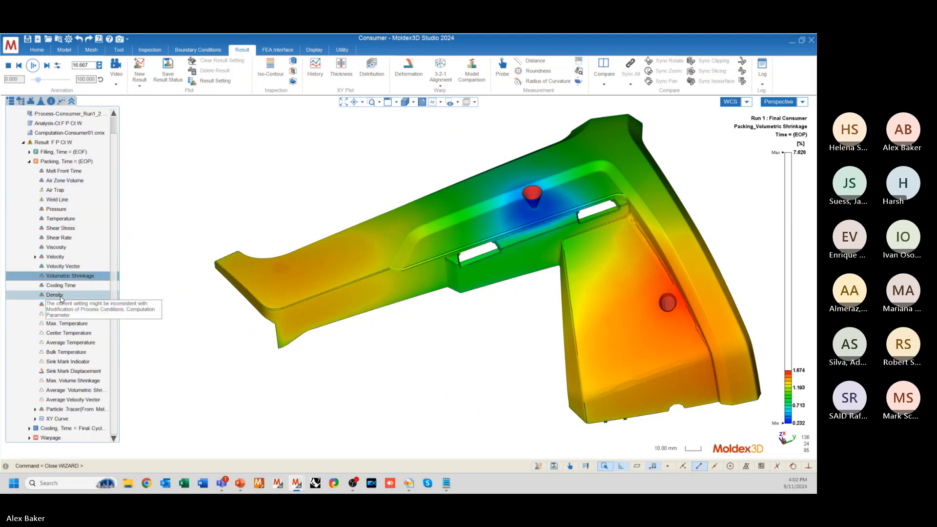
middle_drag(274, 259, 310, 279)
scroll(283, 330, down, 1)
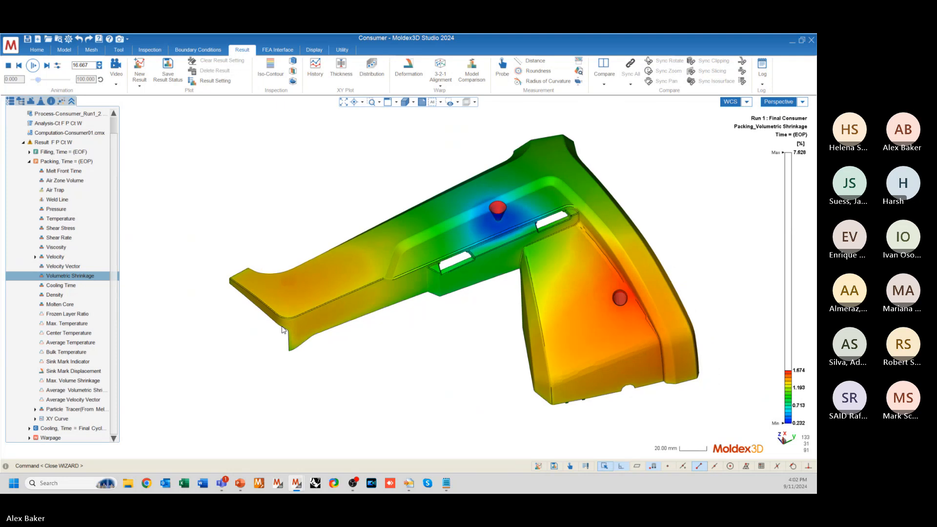
middle_drag(282, 330, 174, 308)
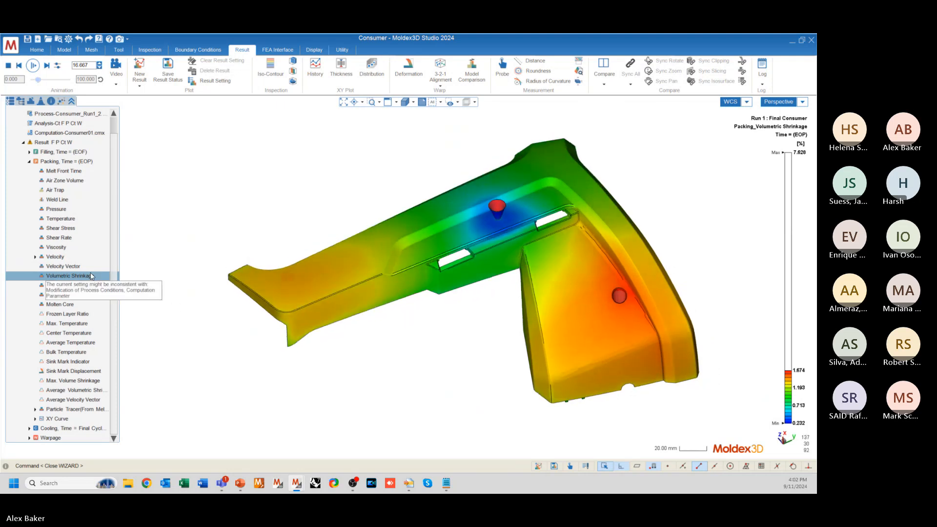
- Collapse the packing results and display the end-of-cooling Temperature result of the final cycle
click(30, 162)
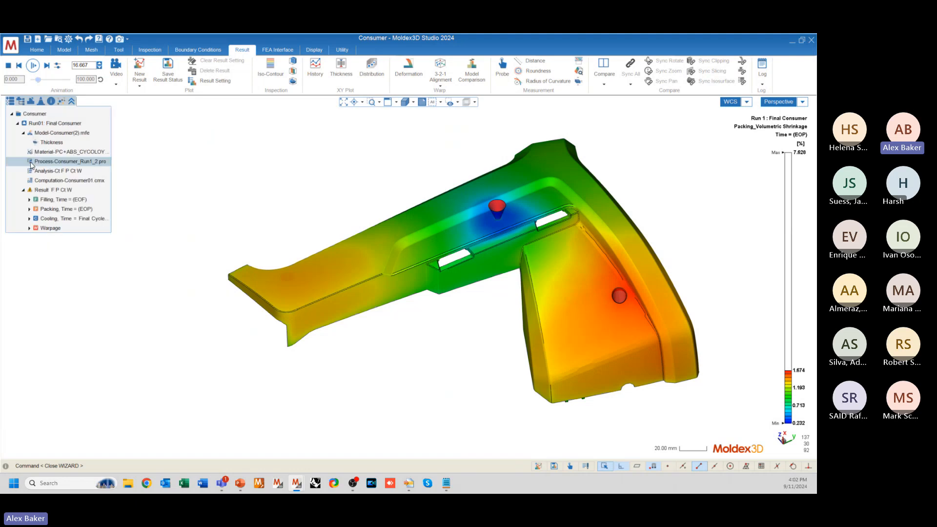
double_click(50, 219)
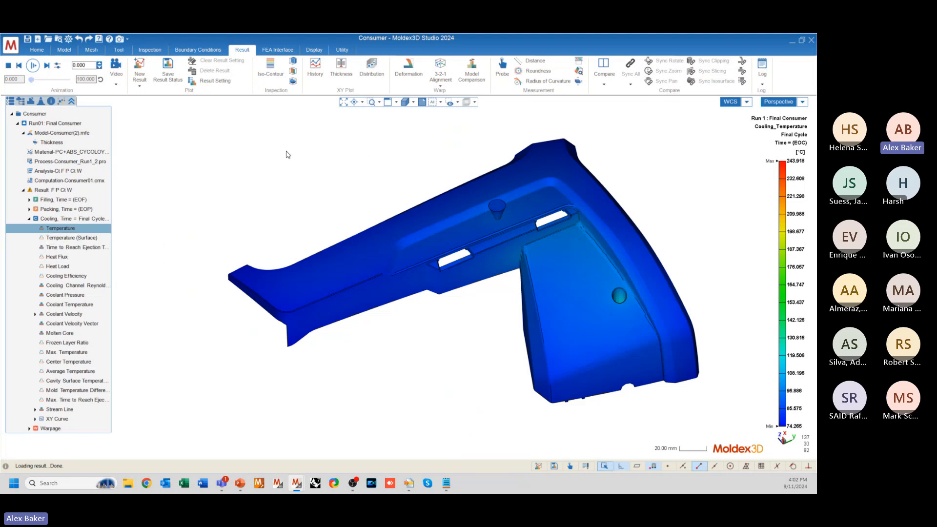
mouse_move(475, 282)
middle_down()
mouse_move(489, 303)
mouse_move(497, 196)
mouse_move(504, 259)
mouse_move(533, 264)
mouse_move(512, 287)
mouse_move(498, 270)
mouse_move(460, 274)
mouse_move(475, 293)
mouse_move(469, 283)
middle_up()
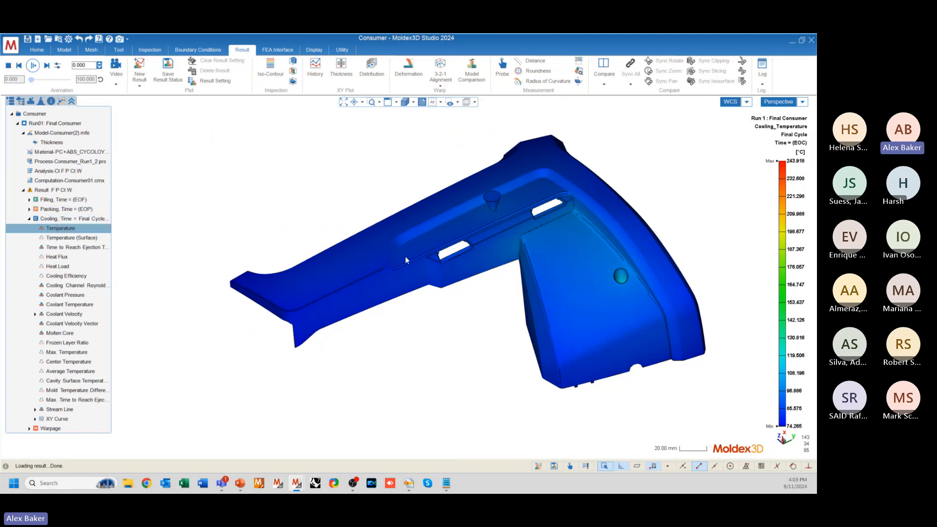
mouse_move(497, 359)
middle_down()
mouse_move(553, 351)
mouse_move(467, 369)
mouse_move(496, 350)
mouse_move(490, 368)
mouse_move(513, 354)
mouse_move(509, 366)
middle_up()
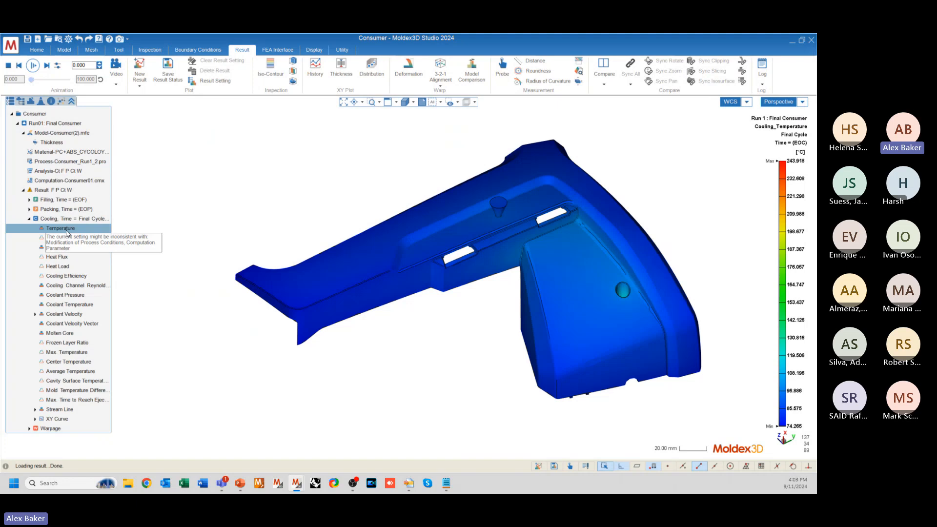
- Lower the upper limit of the cooling temperature colour scale to about 102.758 °C
mouse_move(515, 274)
middle_down()
mouse_move(572, 275)
mouse_move(565, 262)
mouse_move(586, 257)
mouse_move(496, 270)
mouse_move(416, 245)
middle_up()
scroll(244, 337, down, 2)
scroll(501, 205, up, 2)
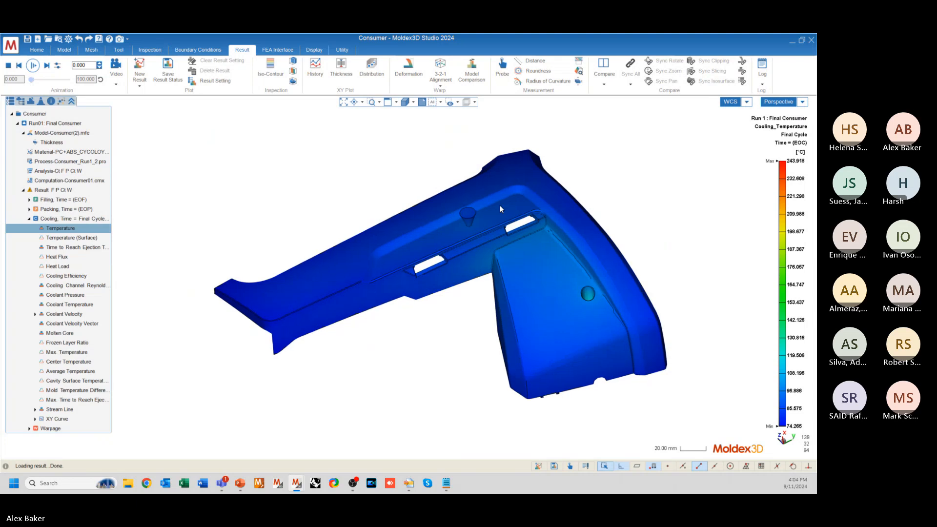
middle_drag(450, 285, 471, 282)
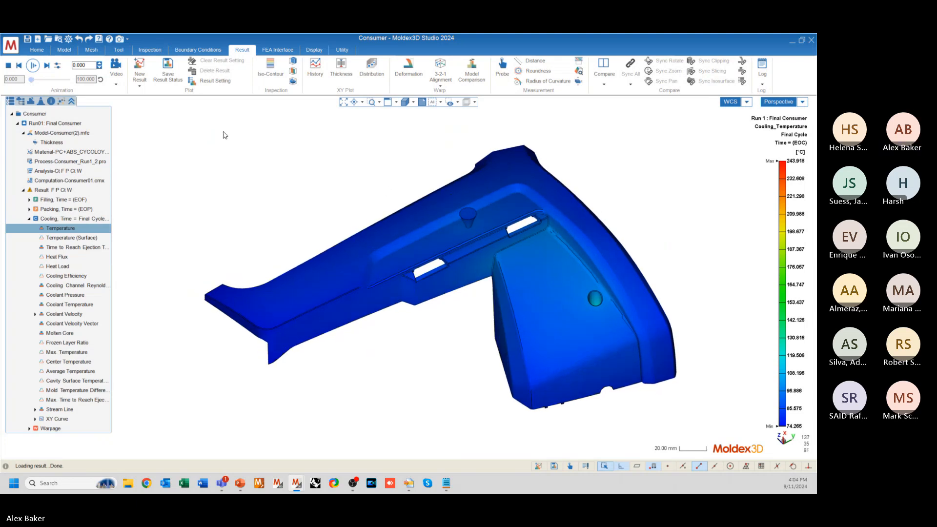
middle_drag(408, 198, 482, 237)
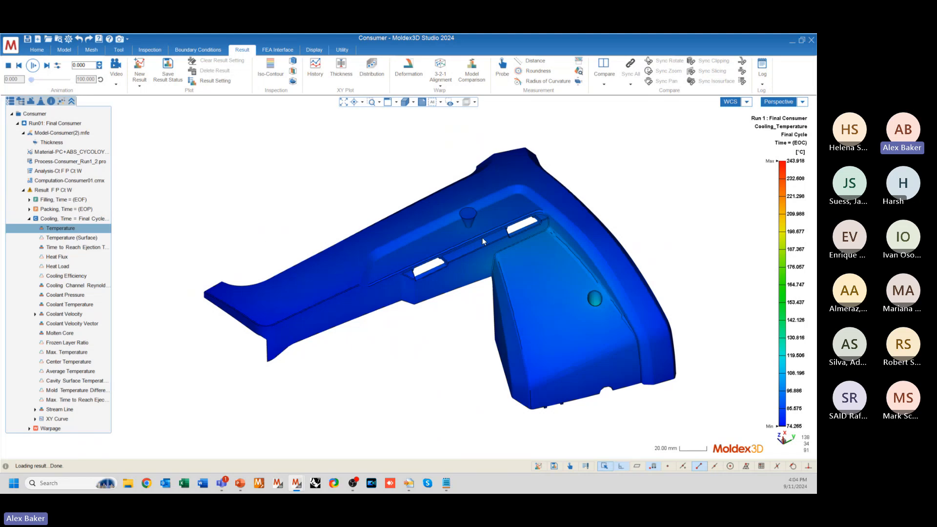
middle_drag(409, 277, 448, 273)
mouse_move(785, 167)
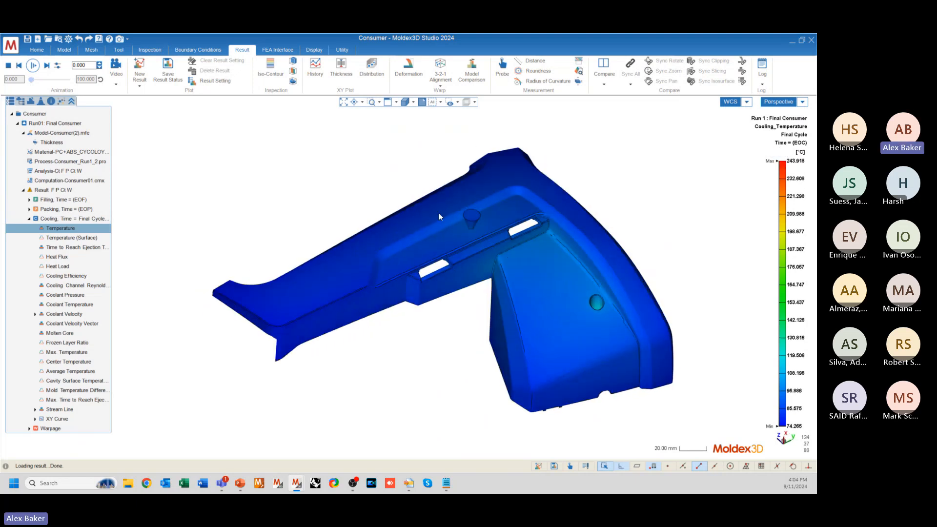
mouse_move(451, 303)
middle_down()
mouse_move(592, 279)
mouse_move(433, 312)
mouse_move(513, 312)
mouse_move(659, 232)
middle_up()
middle_drag(606, 309, 761, 411)
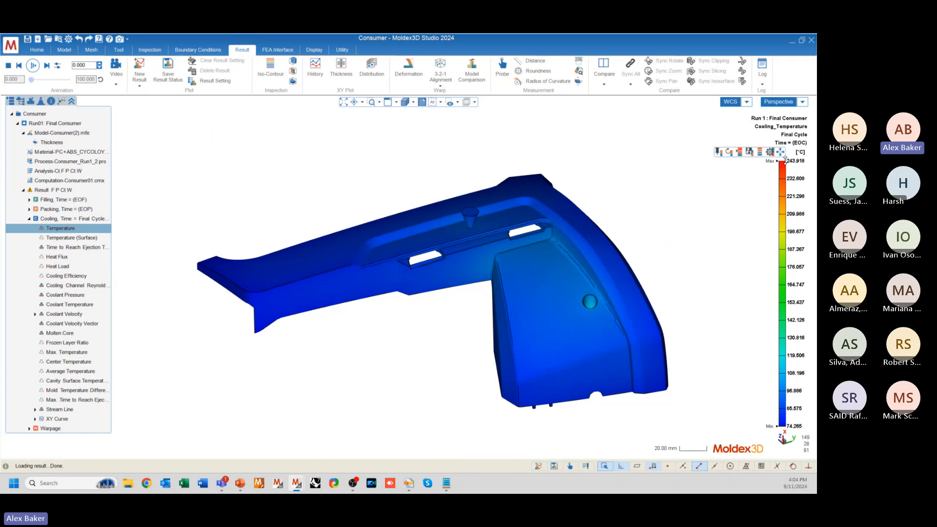
drag(785, 160, 791, 380)
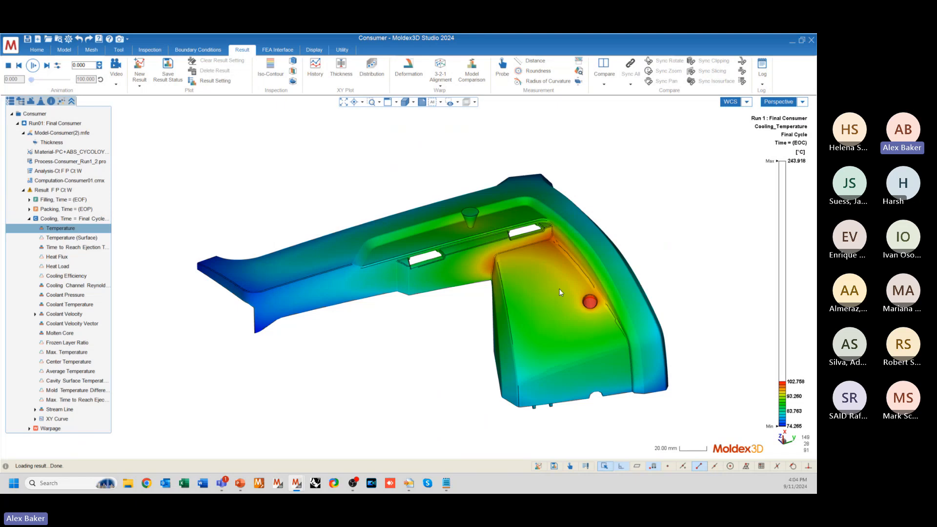
- Raise the upper limit of the cooling temperature colour scale to about 105.586 °C
mouse_move(561, 293)
middle_down()
mouse_move(491, 142)
mouse_move(502, 45)
middle_up()
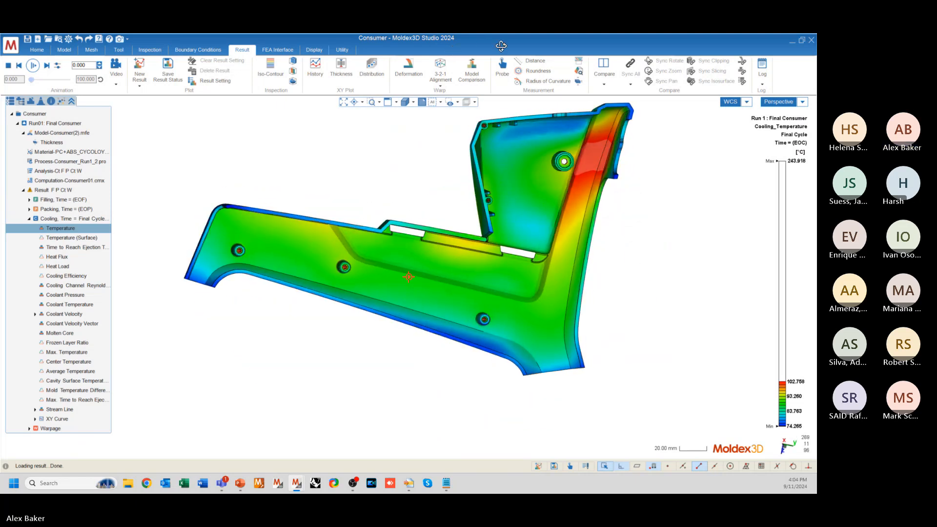
middle_drag(571, 248, 594, 231)
scroll(594, 230, up, 5)
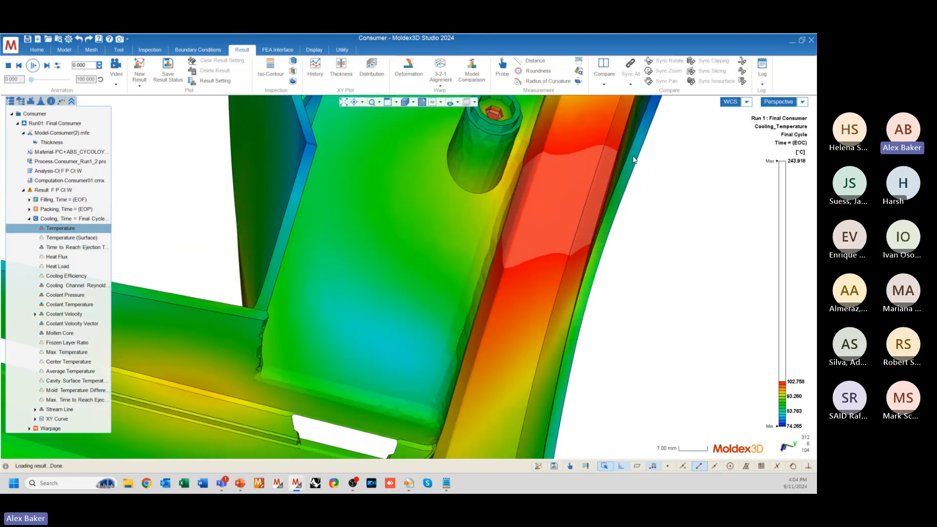
mouse_move(539, 187)
middle_down()
mouse_move(510, 127)
mouse_move(574, 193)
mouse_move(661, 200)
mouse_move(601, 204)
mouse_move(488, 182)
mouse_move(586, 254)
middle_up()
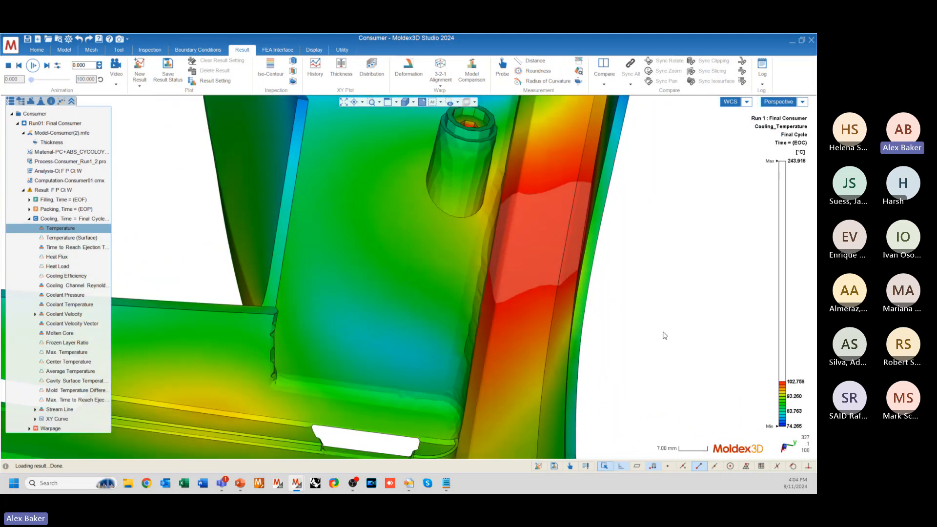
mouse_move(782, 382)
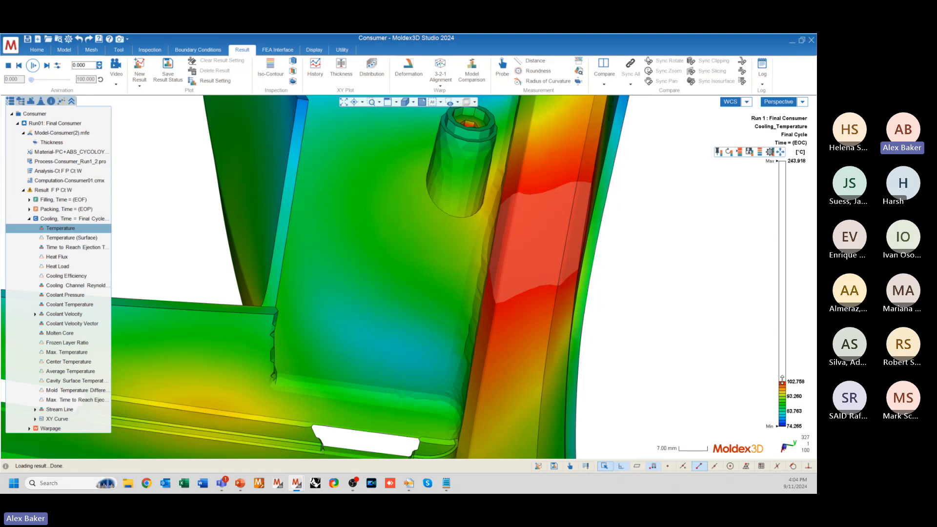
drag(783, 378, 784, 376)
- Compare the cooling temperature on the part's outer face with the area inside the curved edge beside the boss
scroll(607, 244, down, 6)
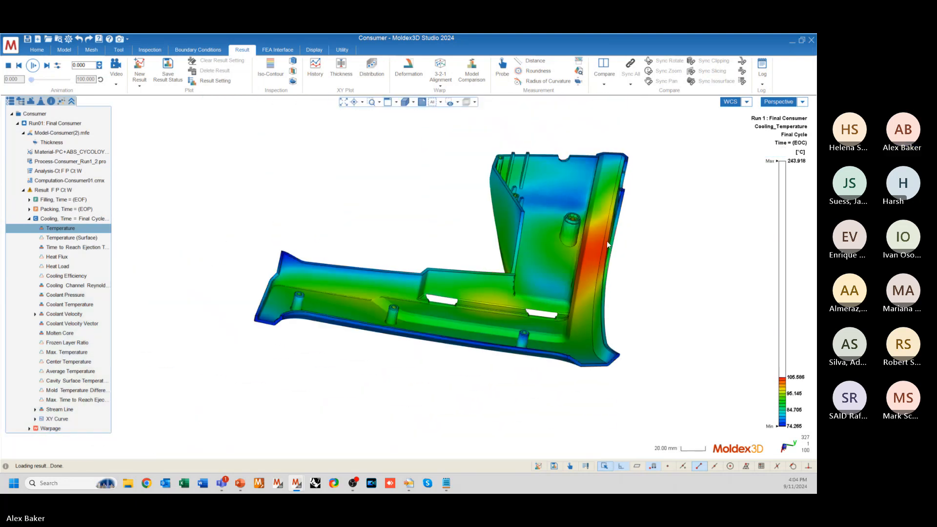
mouse_move(608, 244)
middle_down()
mouse_move(505, 188)
mouse_move(479, 249)
mouse_move(473, 195)
mouse_move(518, 313)
mouse_move(640, 393)
mouse_move(602, 401)
mouse_move(571, 364)
middle_up()
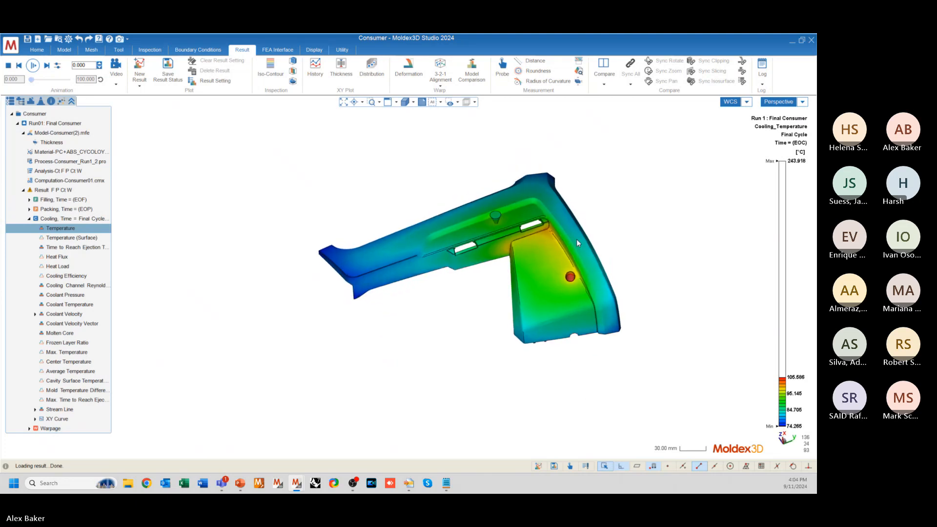
scroll(578, 234, up, 3)
mouse_move(464, 274)
middle_down()
mouse_move(501, 272)
mouse_move(464, 146)
mouse_move(472, 162)
middle_up()
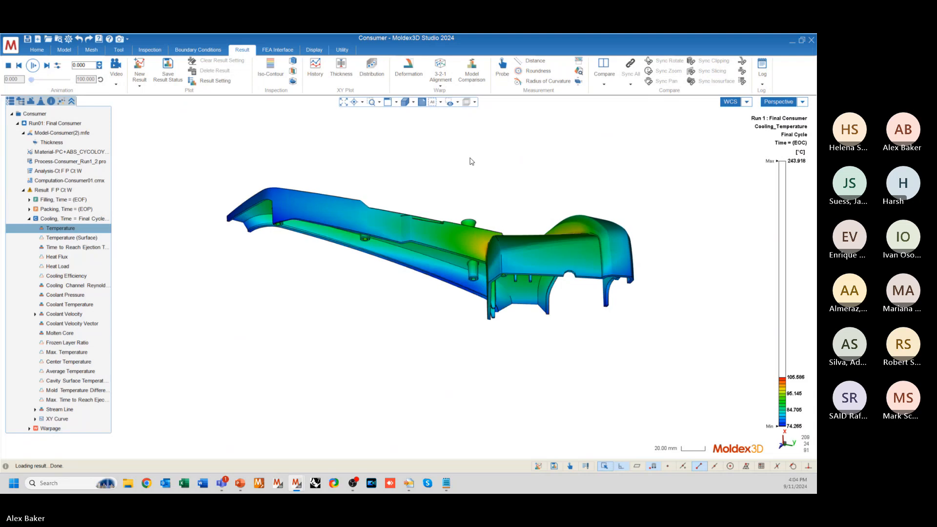
mouse_move(566, 315)
middle_down()
mouse_move(559, 195)
mouse_move(595, 321)
mouse_move(503, 251)
mouse_move(576, 293)
mouse_move(607, 342)
mouse_move(599, 304)
mouse_move(586, 308)
middle_up()
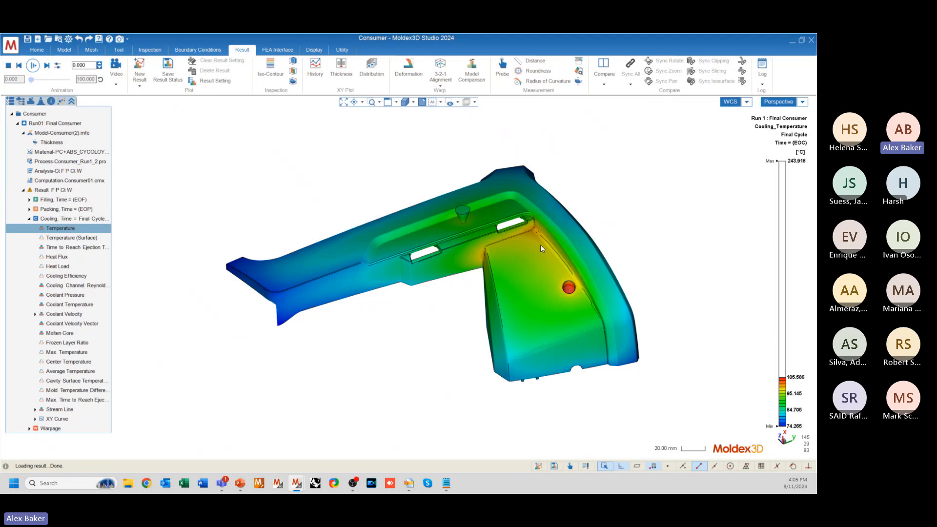
scroll(543, 243, up, 6)
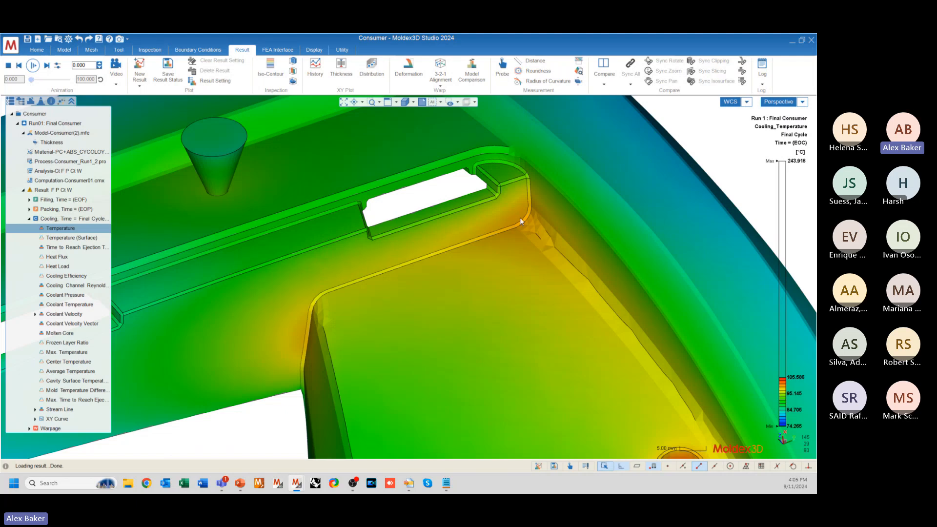
scroll(430, 212, down, 5)
middle_drag(481, 261, 531, 176)
scroll(532, 178, up, 4)
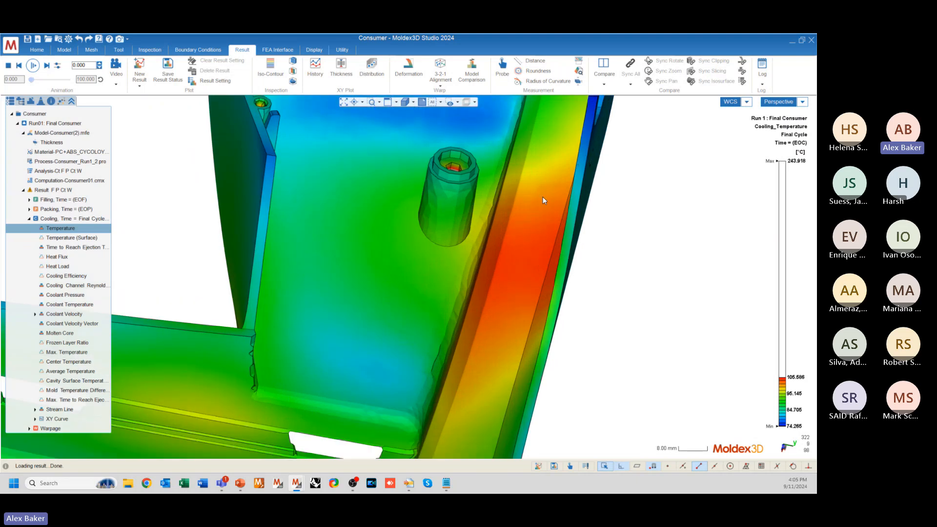
scroll(532, 202, up, 1)
scroll(509, 270, down, 8)
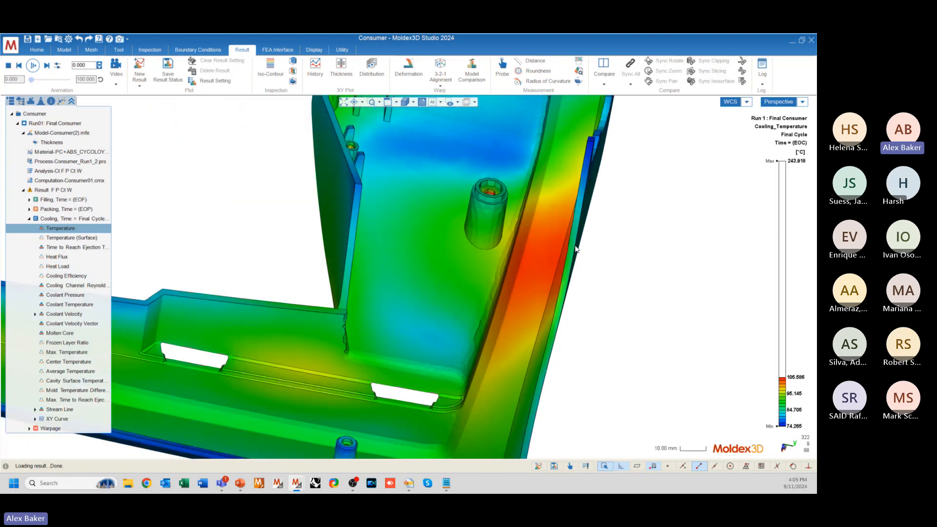
middle_drag(474, 252, 447, 285)
scroll(502, 256, up, 5)
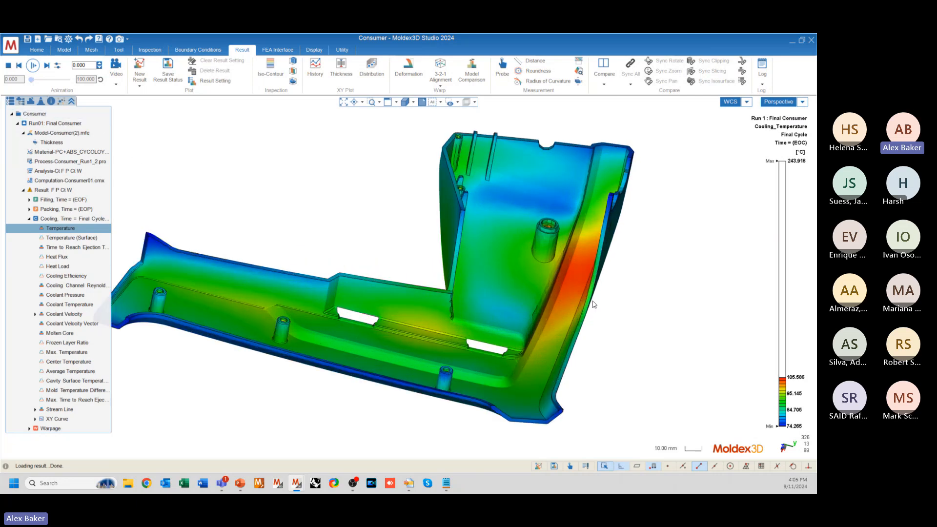
scroll(460, 305, down, 3)
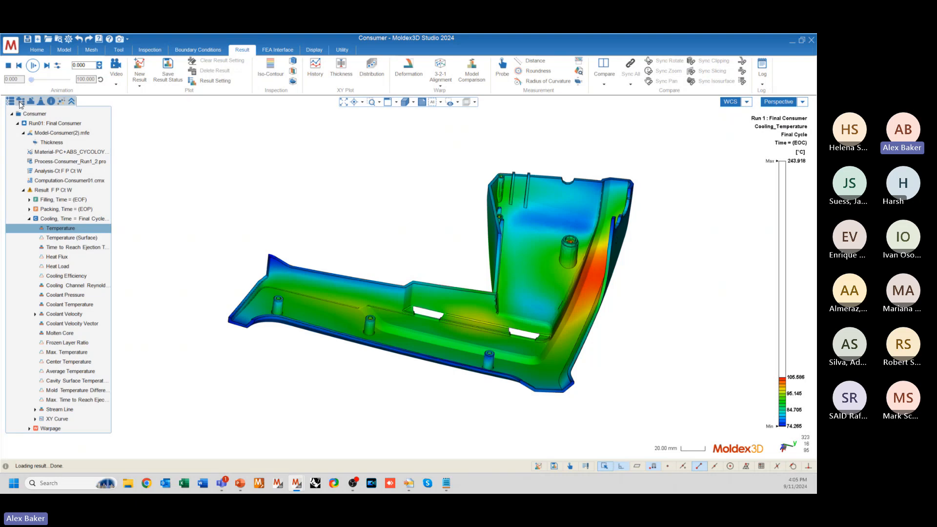
- Show the cooling channels around the part and lower the upper limit of the temperature colour scale to about 112.342 °C
click(20, 102)
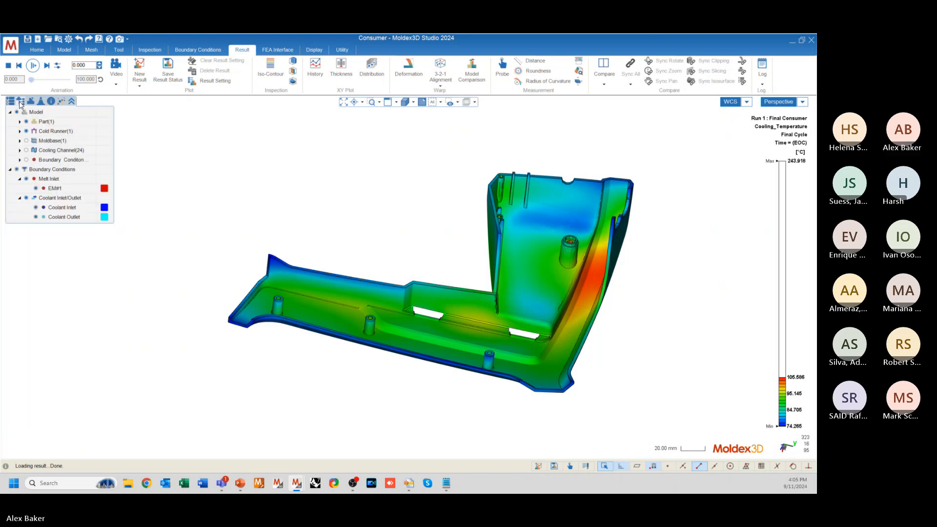
click(26, 151)
mouse_move(408, 273)
middle_down()
mouse_move(440, 265)
mouse_move(560, 288)
mouse_move(493, 355)
mouse_move(560, 328)
mouse_move(529, 351)
mouse_move(529, 209)
mouse_move(587, 157)
middle_up()
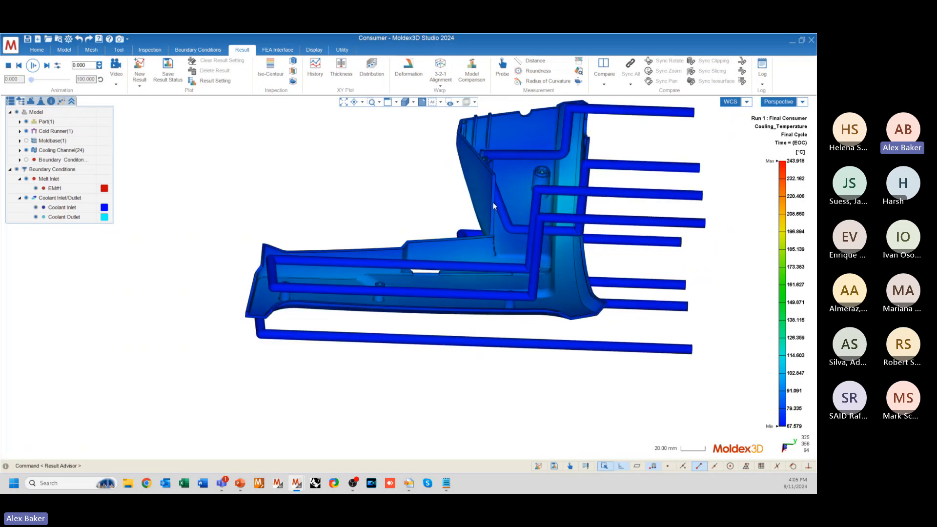
mouse_move(409, 276)
middle_down()
mouse_move(479, 280)
mouse_move(576, 254)
middle_up()
mouse_move(783, 161)
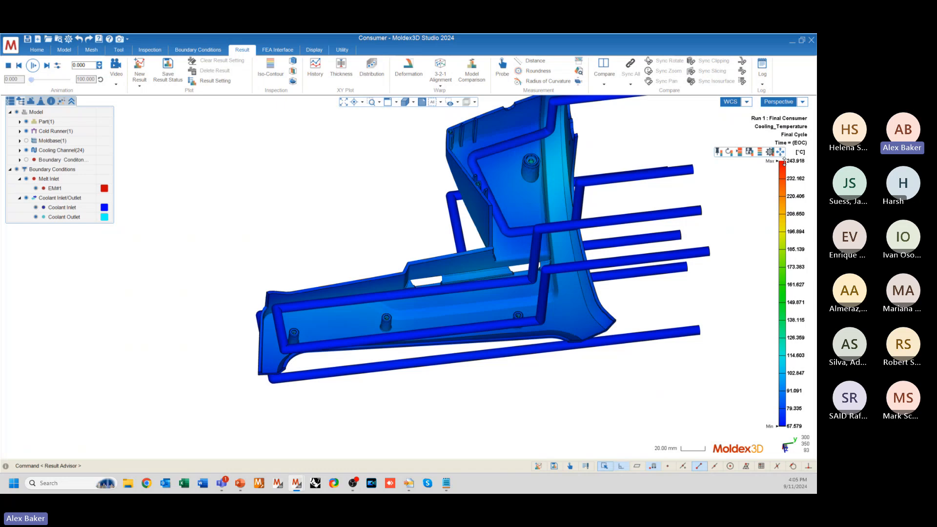
drag(784, 163, 770, 355)
- Examine how the underside cooling channels run relative to the hot area inside the curved edge beside the boss
middle_drag(613, 236, 499, 87)
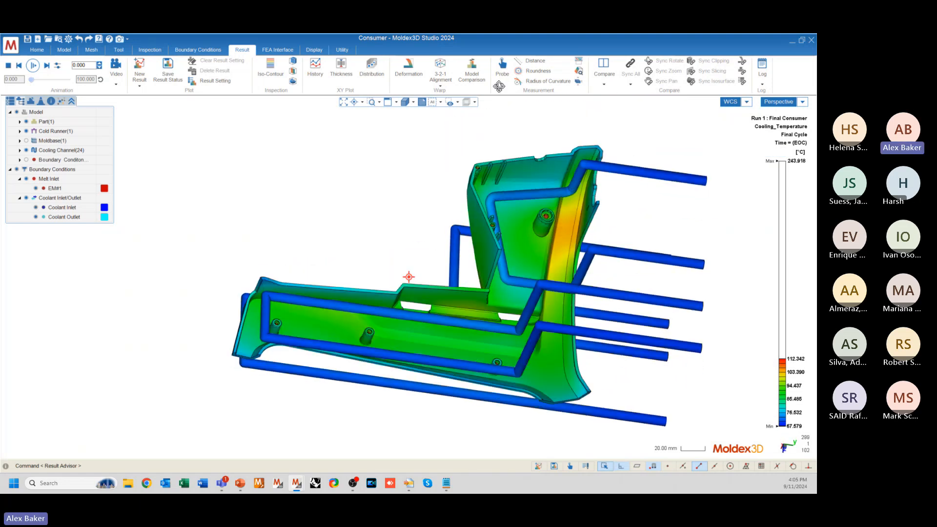
scroll(561, 234, up, 6)
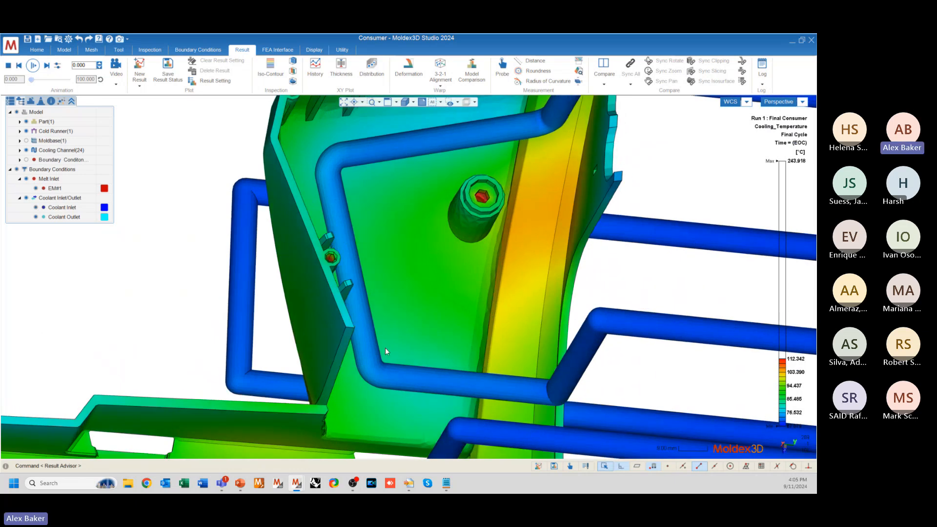
middle_drag(385, 348, 562, 193)
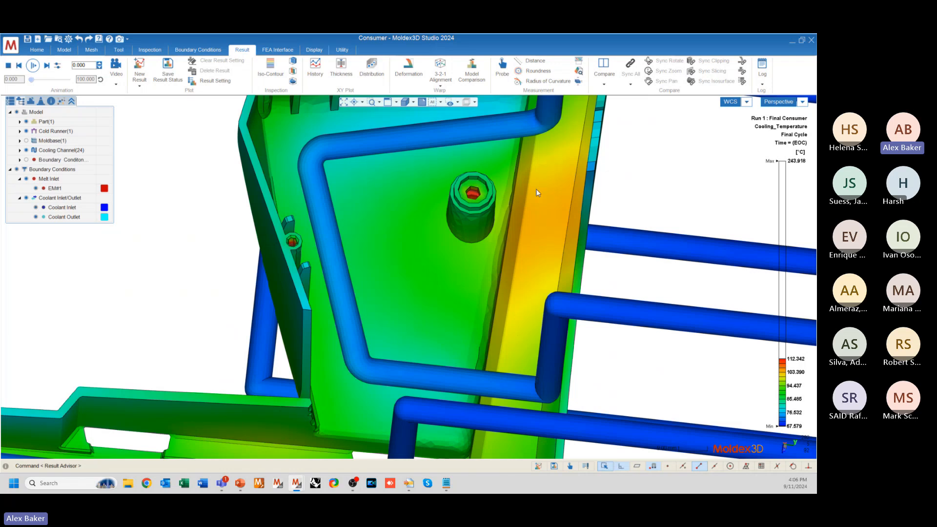
mouse_move(508, 352)
middle_down()
mouse_move(502, 340)
mouse_move(634, 341)
mouse_move(678, 274)
mouse_move(565, 216)
middle_up()
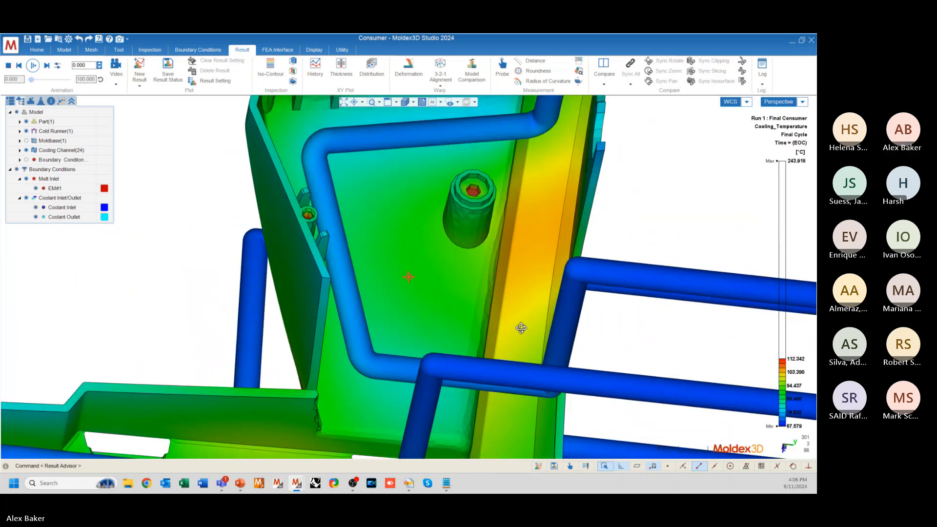
mouse_move(519, 233)
middle_down()
mouse_move(716, 221)
mouse_move(457, 239)
mouse_move(663, 228)
mouse_move(516, 230)
mouse_move(496, 210)
mouse_move(521, 243)
mouse_move(576, 259)
mouse_move(661, 261)
mouse_move(638, 269)
mouse_move(507, 251)
middle_up()
scroll(521, 239, down, 5)
scroll(517, 183, up, 5)
middle_drag(514, 215, 546, 282)
scroll(546, 282, down, 2)
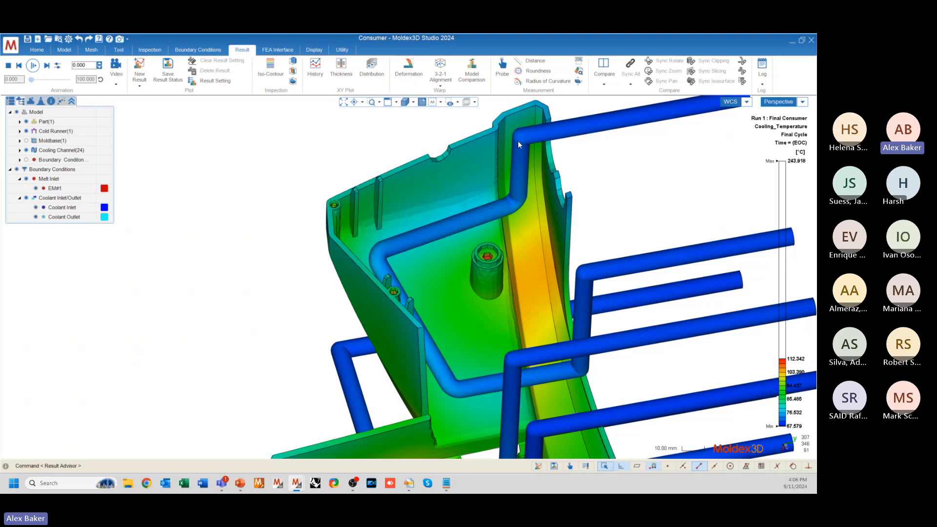
scroll(538, 274, up, 5)
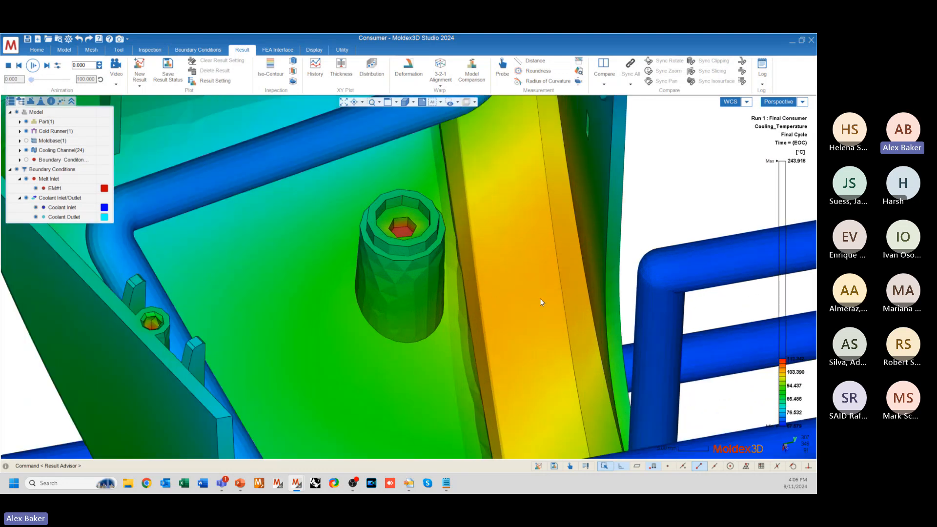
mouse_move(541, 317)
middle_down()
mouse_move(479, 272)
mouse_move(575, 298)
mouse_move(522, 266)
middle_up()
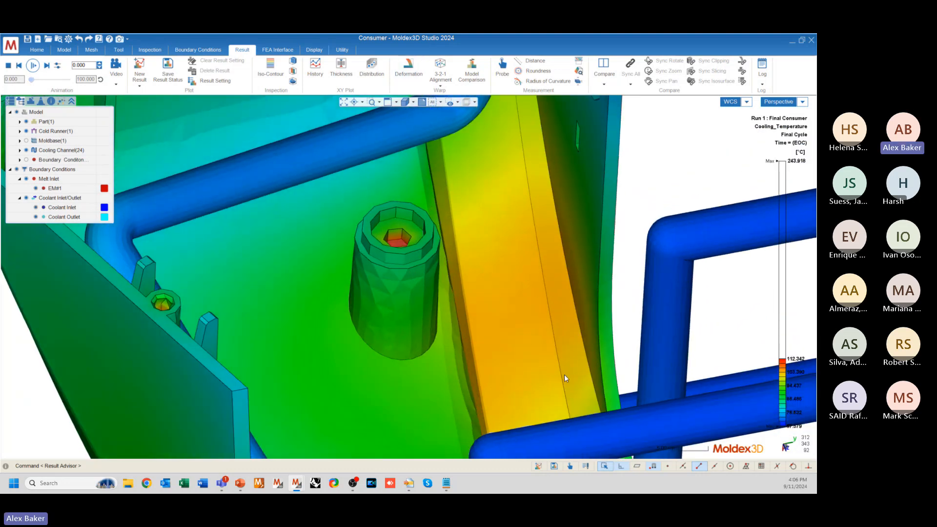
scroll(602, 221, down, 5)
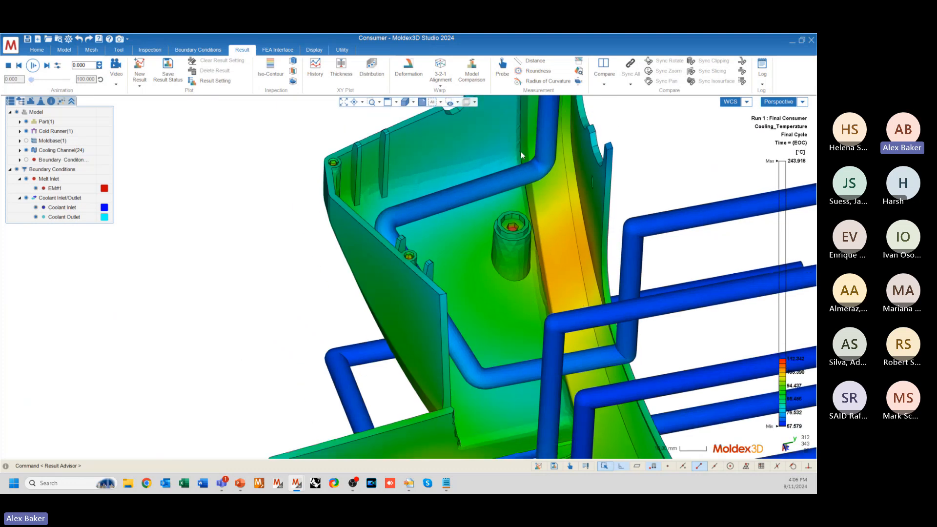
mouse_move(543, 203)
middle_down()
mouse_move(508, 281)
mouse_move(561, 287)
mouse_move(499, 287)
middle_up()
scroll(584, 245, up, 5)
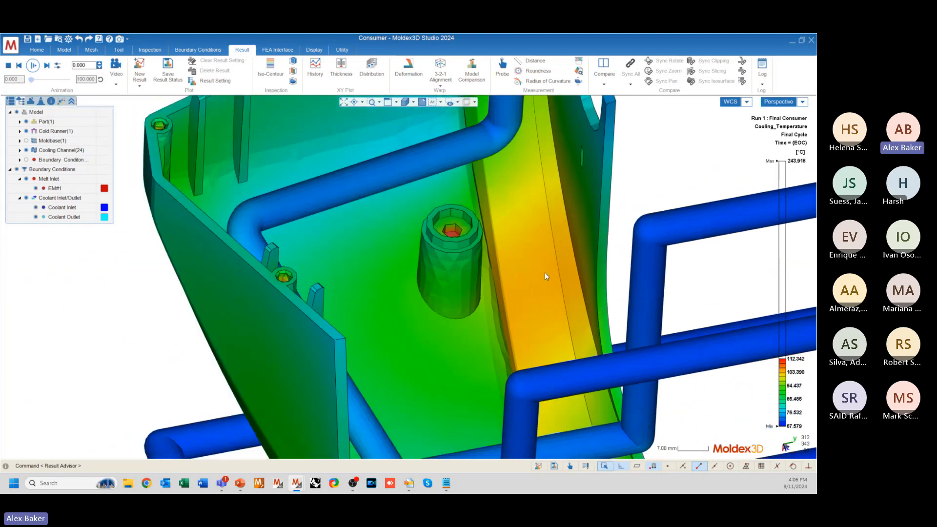
scroll(545, 272, down, 2)
mouse_move(558, 277)
middle_down()
mouse_move(549, 282)
mouse_move(557, 286)
middle_up()
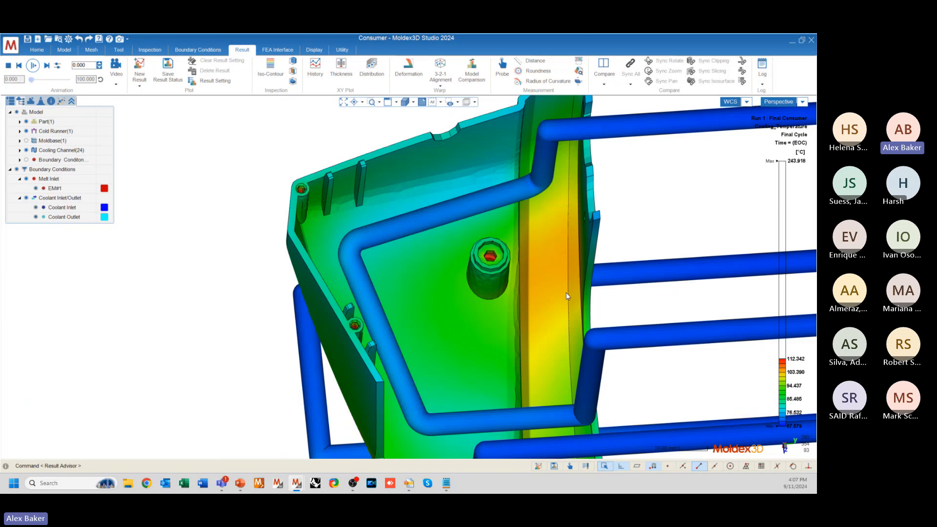
- Examine the outer-side cooling channels relative to the warm inner corner near the slots and the wide panel
scroll(576, 298, down, 3)
mouse_move(587, 300)
middle_down()
mouse_move(469, 349)
mouse_move(505, 368)
mouse_move(511, 301)
mouse_move(498, 270)
middle_up()
scroll(528, 317, up, 5)
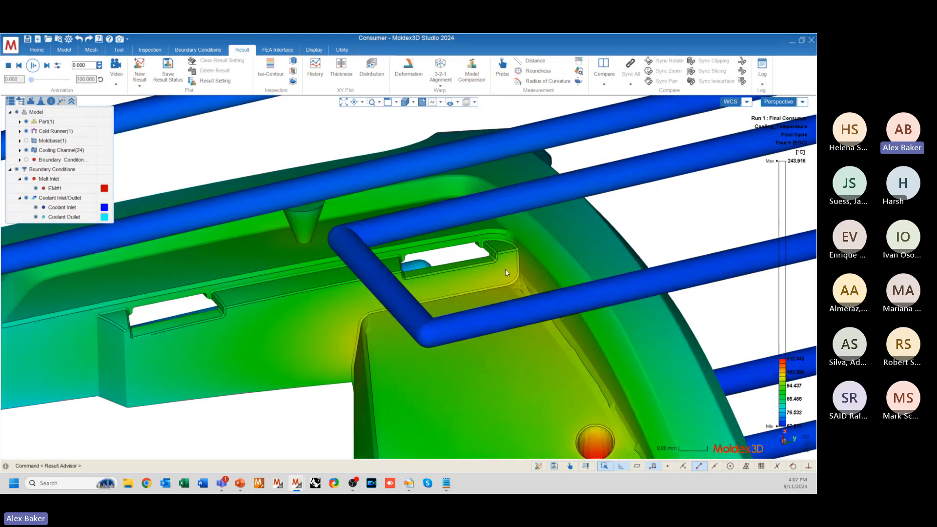
scroll(510, 273, down, 3)
middle_drag(510, 274, 486, 277)
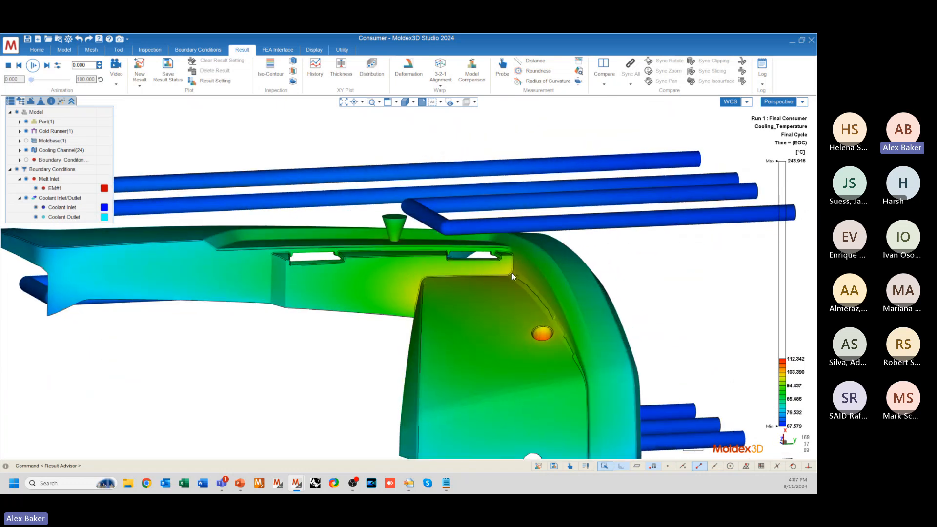
scroll(502, 273, down, 3)
middle_drag(522, 274, 395, 315)
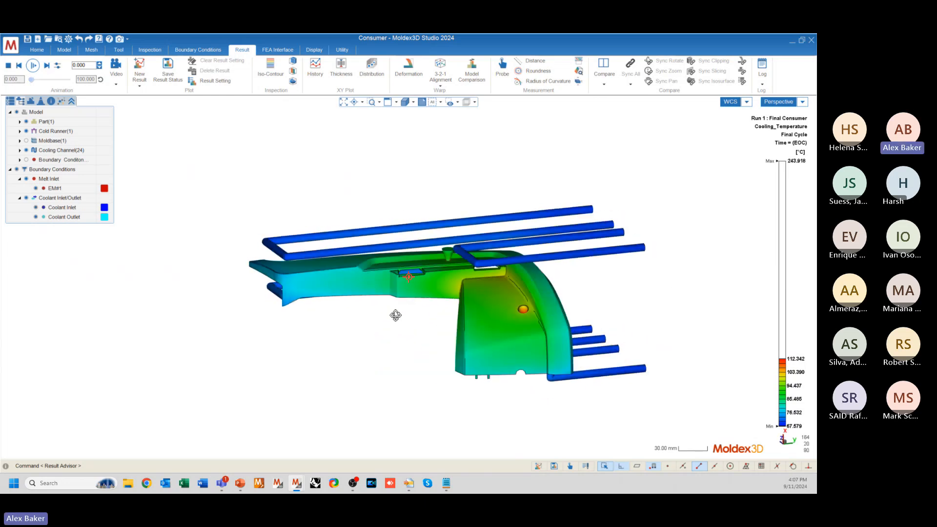
scroll(506, 268, up, 4)
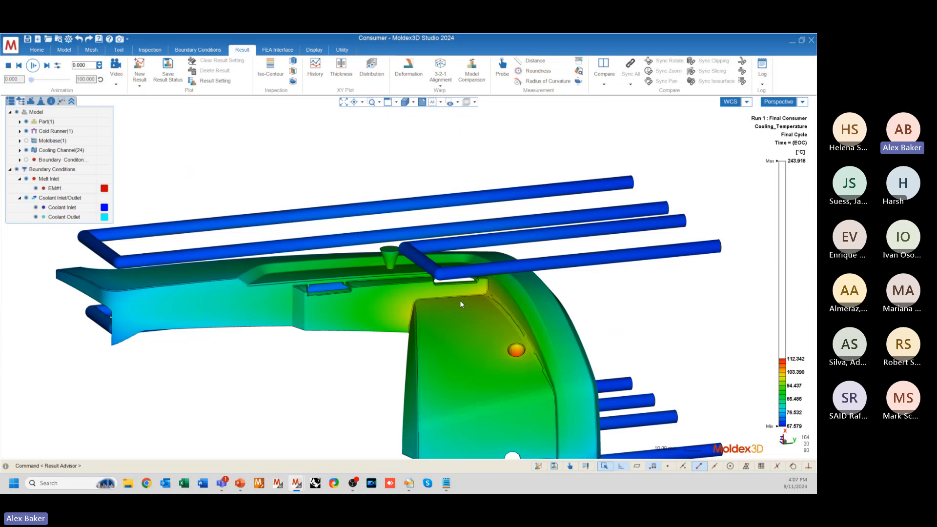
scroll(462, 280, down, 2)
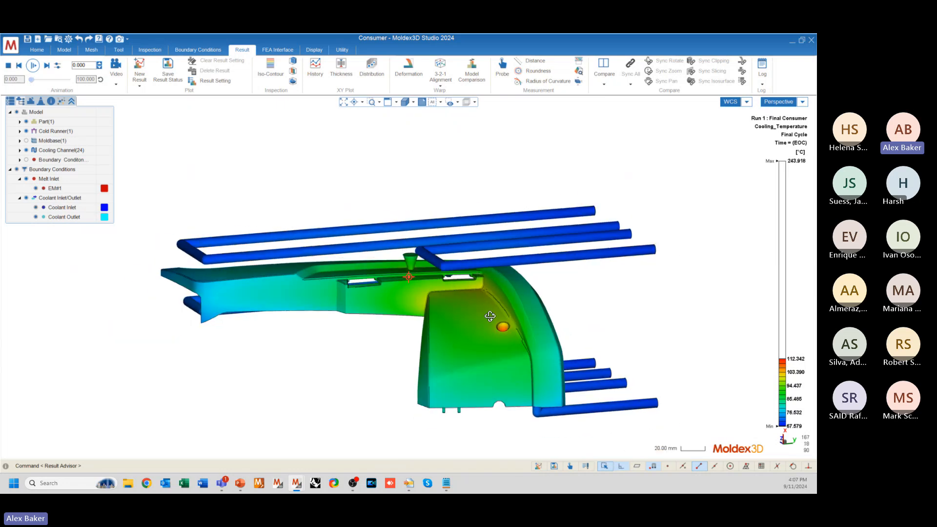
middle_drag(489, 315, 464, 282)
scroll(463, 281, up, 4)
scroll(462, 281, up, 2)
middle_drag(409, 305, 673, 321)
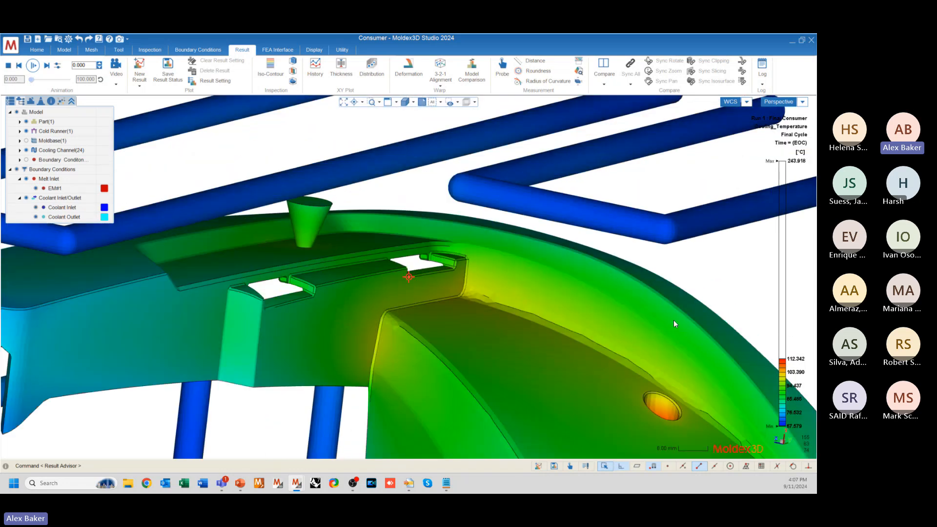
scroll(410, 259, down, 5)
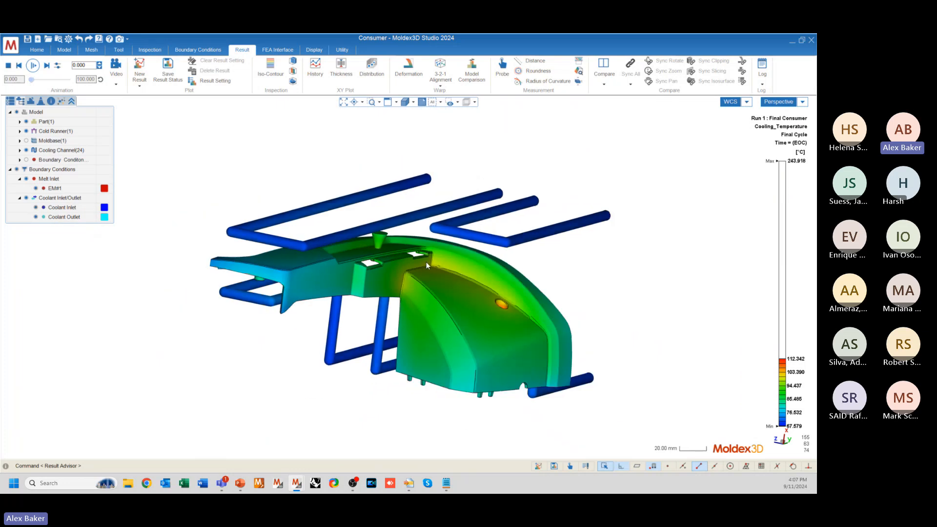
- Compare the cooling channel coverage of the wide panel and curved edge on the underside and the outer face
mouse_move(427, 262)
middle_down()
mouse_move(287, 343)
mouse_move(299, 346)
mouse_move(378, 176)
mouse_move(493, 234)
mouse_move(502, 225)
middle_up()
scroll(502, 224, up, 5)
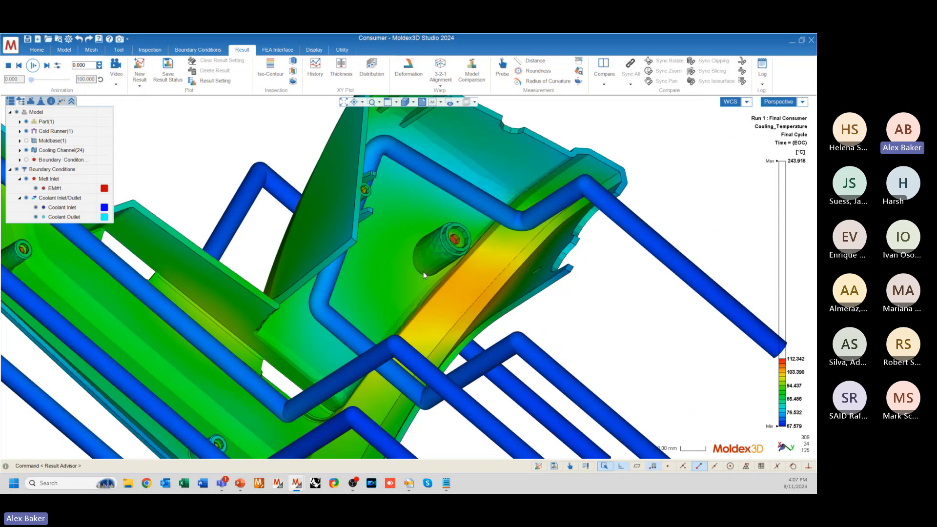
scroll(423, 275, down, 10)
mouse_move(474, 288)
middle_down()
mouse_move(331, 376)
mouse_move(247, 406)
mouse_move(324, 377)
mouse_move(338, 360)
mouse_move(382, 372)
mouse_move(322, 389)
middle_up()
scroll(245, 407, up, 3)
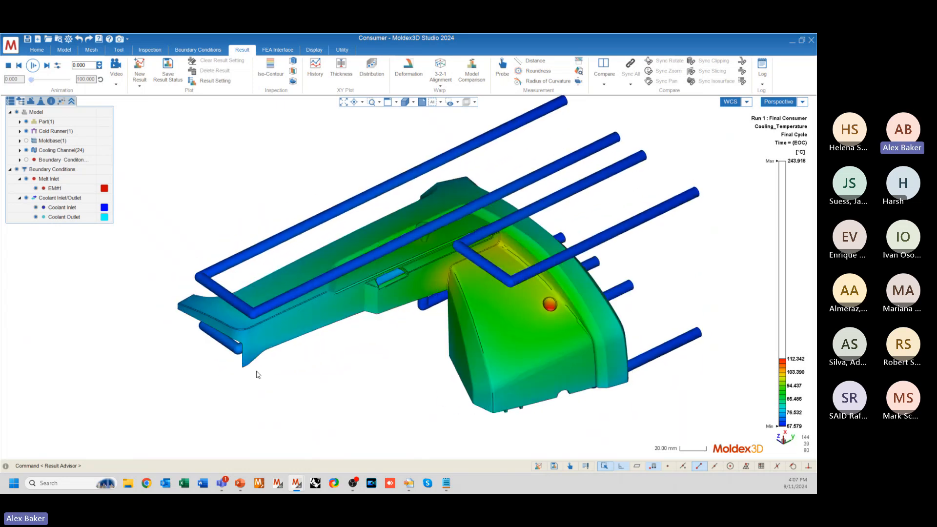
- Display the Mold Temperature Difference cooling result and hide the cooling channels around the part
click(11, 101)
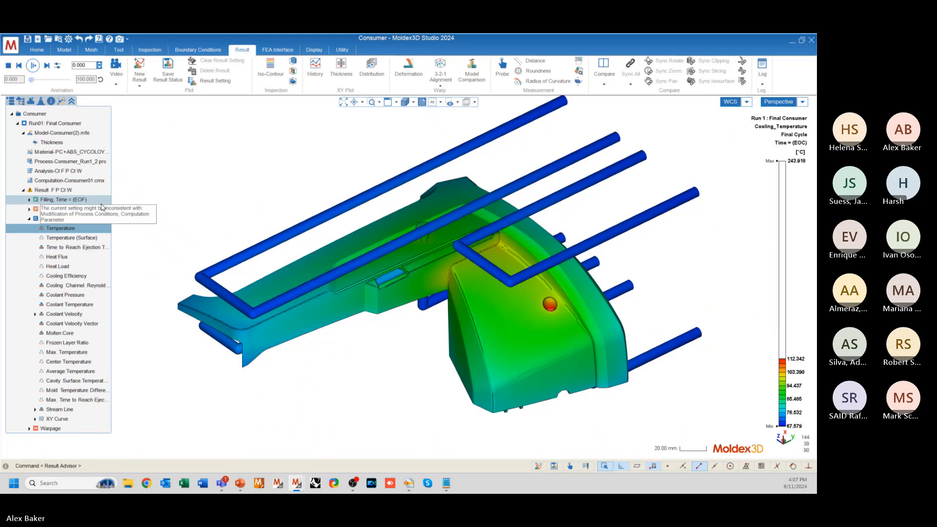
click(62, 391)
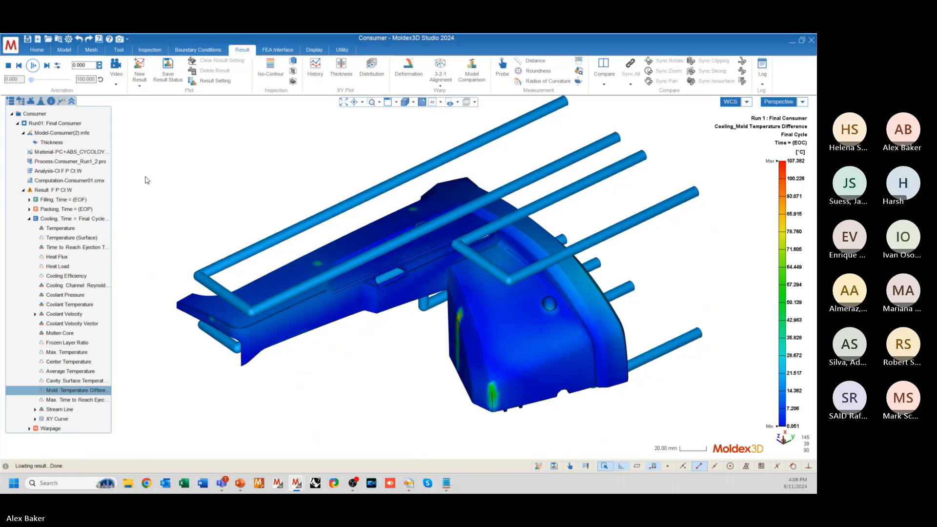
click(20, 101)
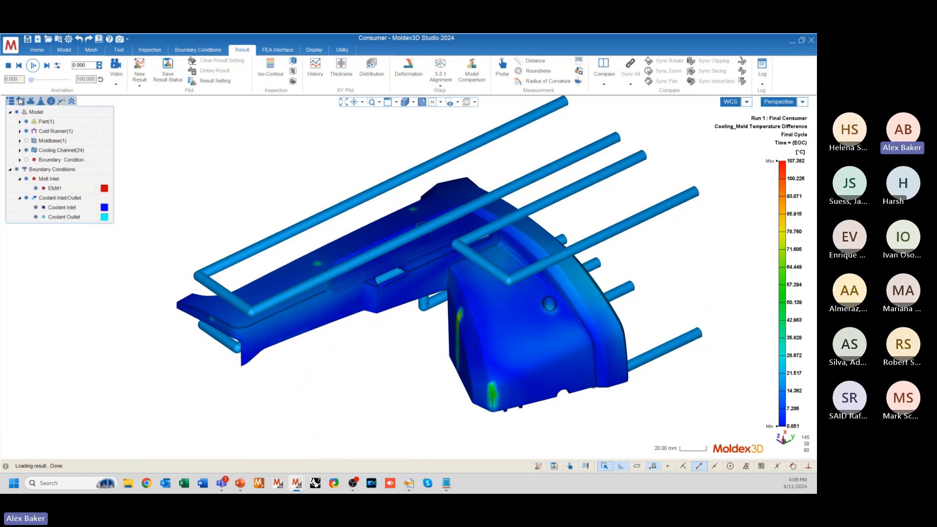
click(27, 152)
click(27, 150)
mouse_move(387, 324)
right_down()
mouse_move(383, 366)
mouse_move(355, 329)
right_up()
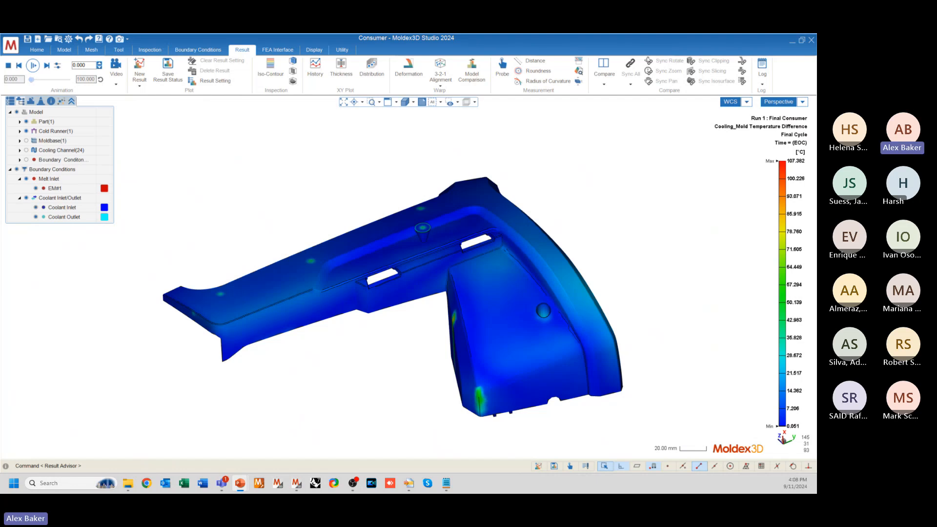
- Switch to the PowerPoint presentation to view the Polymer PVT slide
key(alt+Tab)
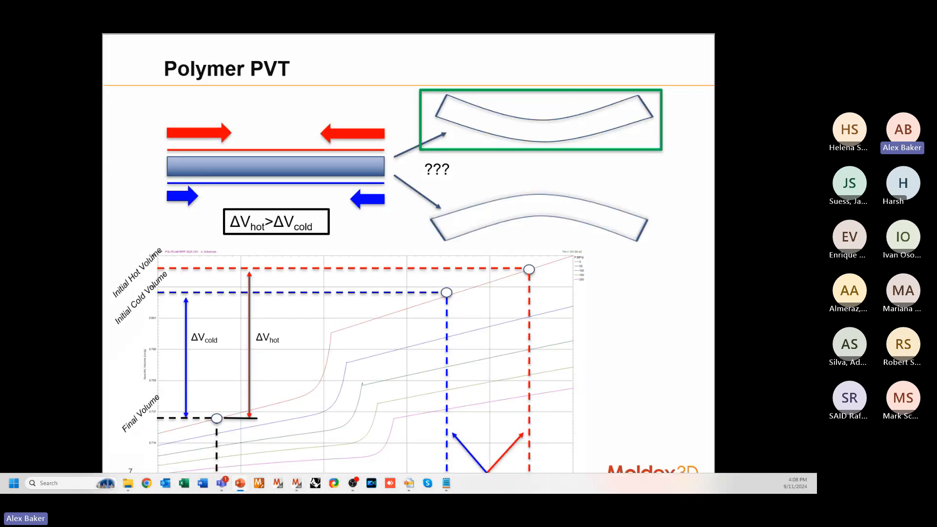
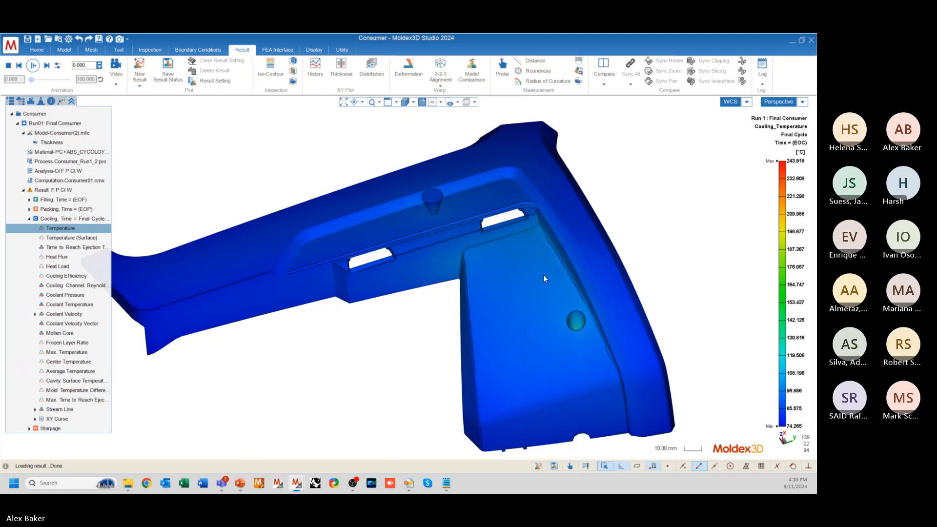
- Lower the upper limit of the cooling Temperature colour scale to about 107.978 °C
mouse_move(785, 167)
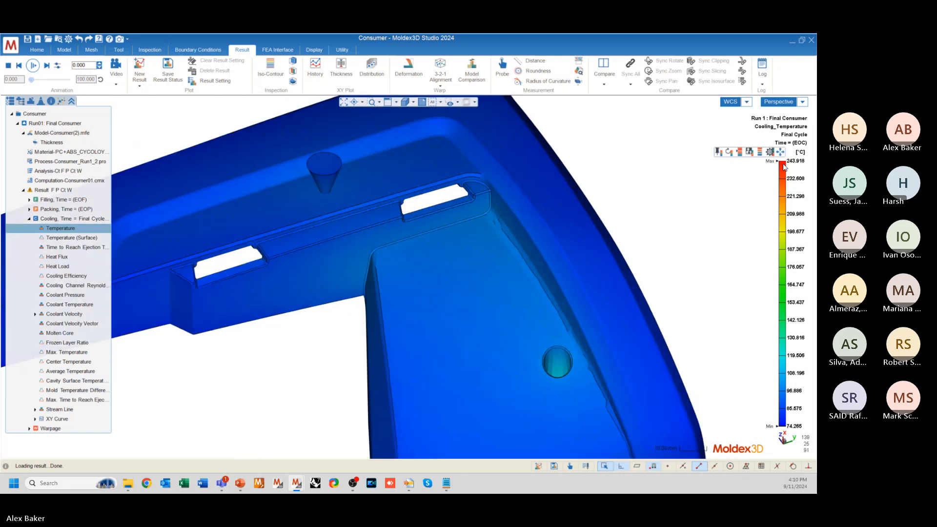
drag(784, 161, 783, 373)
mouse_move(654, 313)
right_down()
mouse_move(599, 268)
mouse_move(556, 201)
mouse_move(516, 184)
mouse_move(580, 235)
right_up()
scroll(564, 209, up, 2)
scroll(562, 215, down, 4)
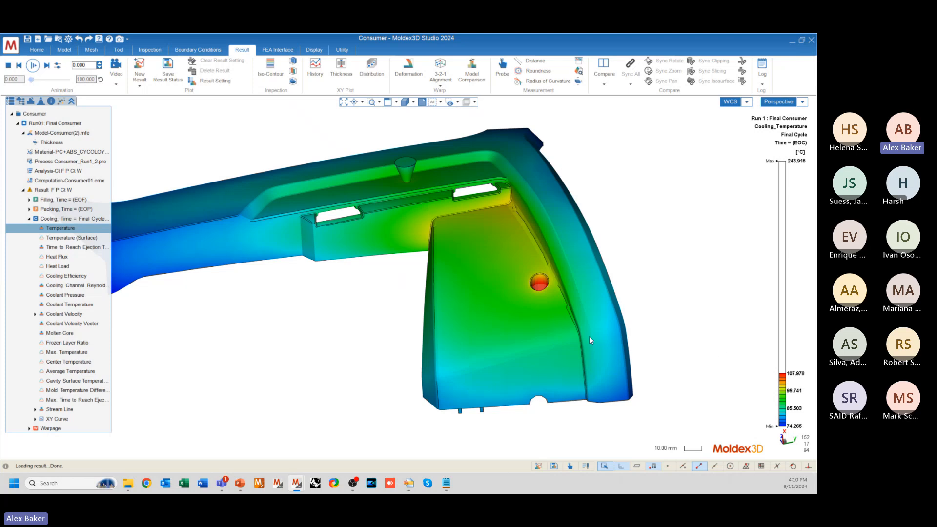
- Compare the end-of-cooling temperature of the curved edge beside the boss on the outer face and the underside
scroll(551, 273, up, 5)
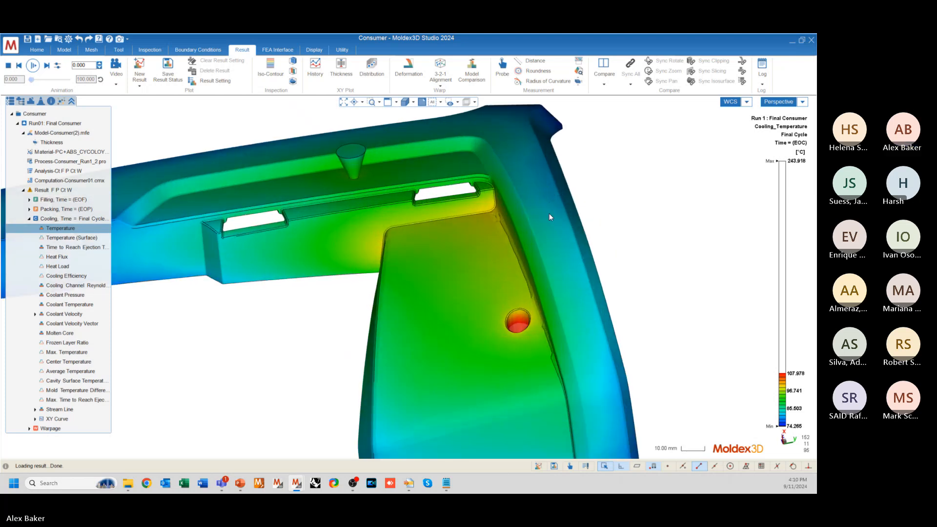
scroll(558, 249, up, 2)
right_drag(562, 301, 551, 154)
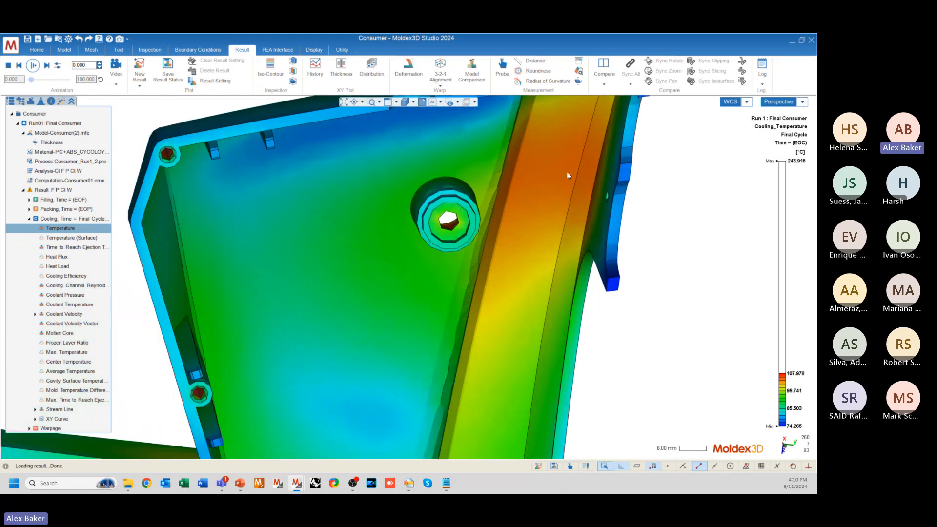
right_drag(565, 157, 545, 316)
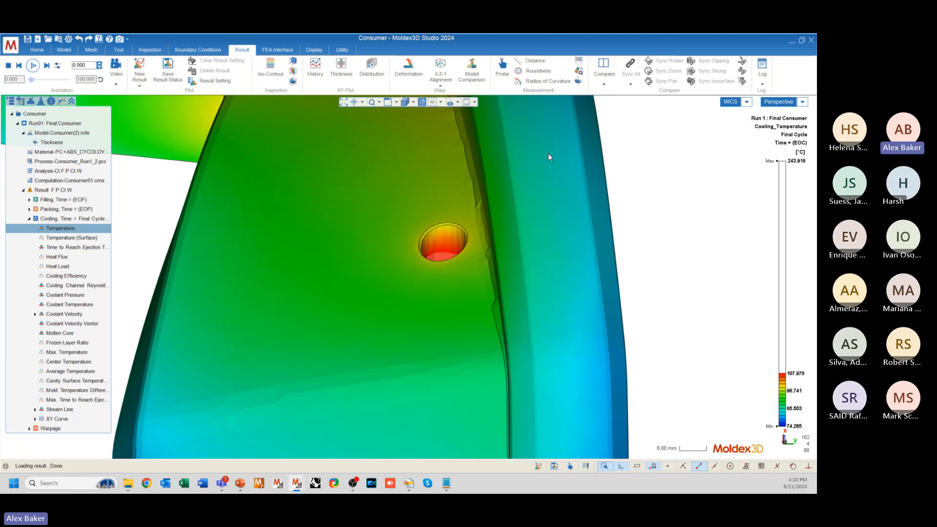
right_drag(549, 157, 585, 187)
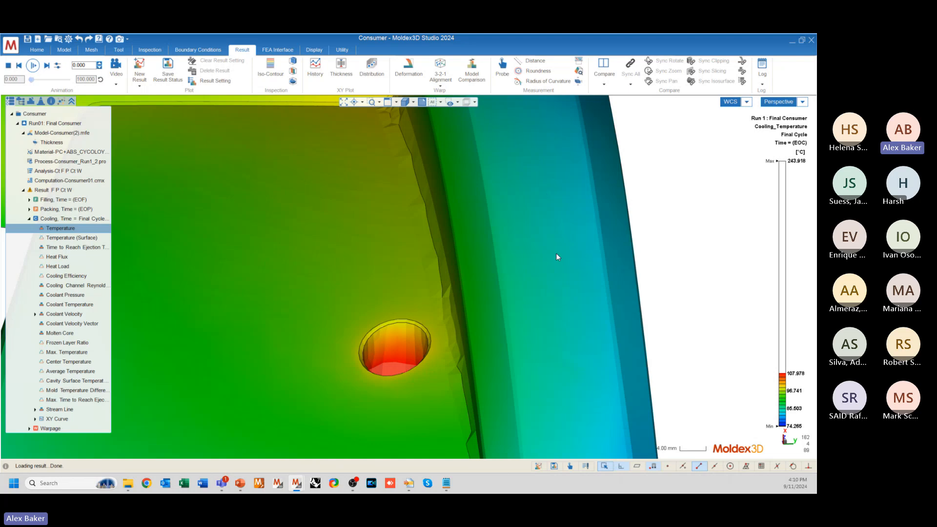
- Display the Mold Temperature Difference result and lower its colour scale's upper limit to about 23.581 °C
click(78, 390)
scroll(443, 316, down, 5)
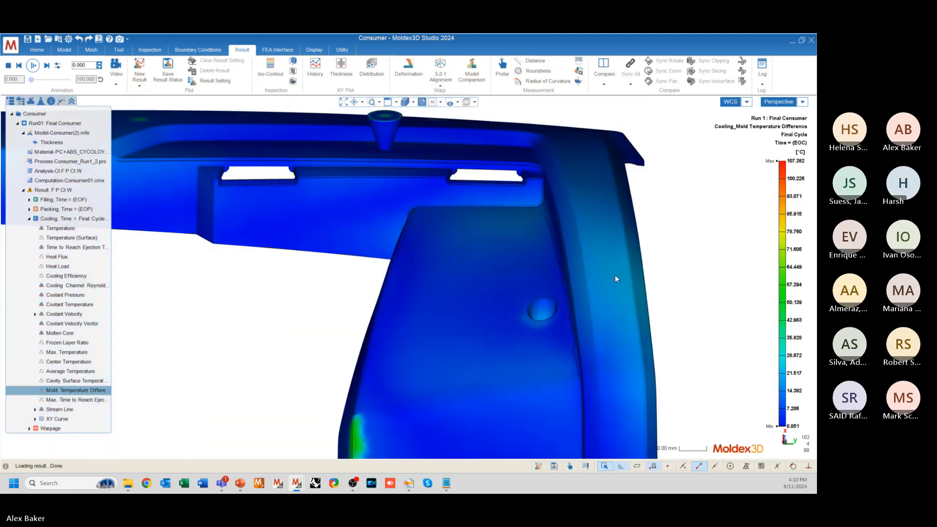
mouse_move(779, 157)
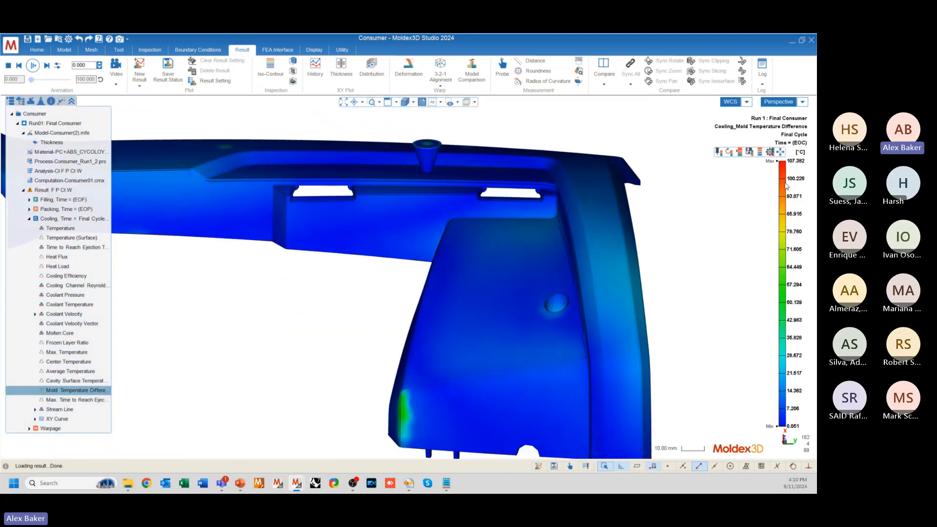
drag(785, 161, 764, 371)
mouse_move(345, 198)
middle_down()
mouse_move(407, 168)
mouse_move(376, 175)
middle_up()
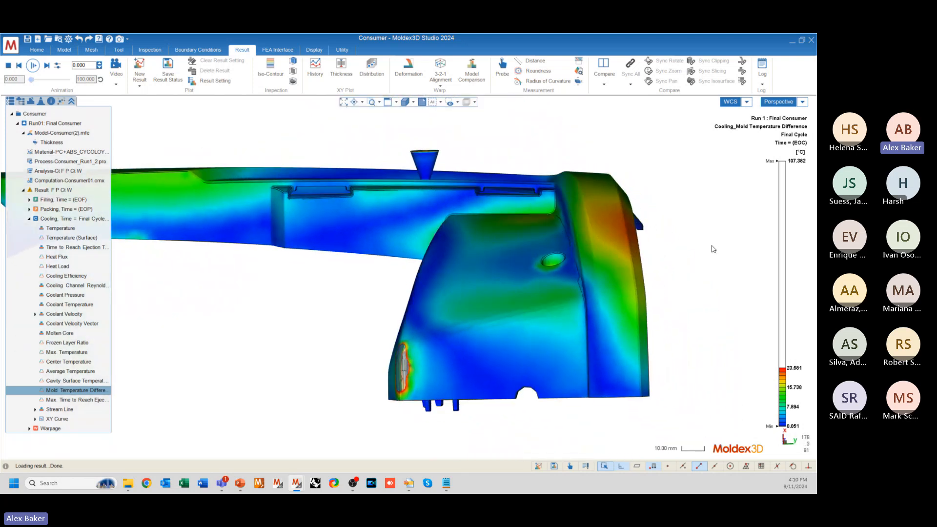
- Examine the mold temperature difference along the curved edge, wide panel and long arm from the outer face and underside
middle_drag(695, 233, 688, 234)
scroll(602, 201, up, 3)
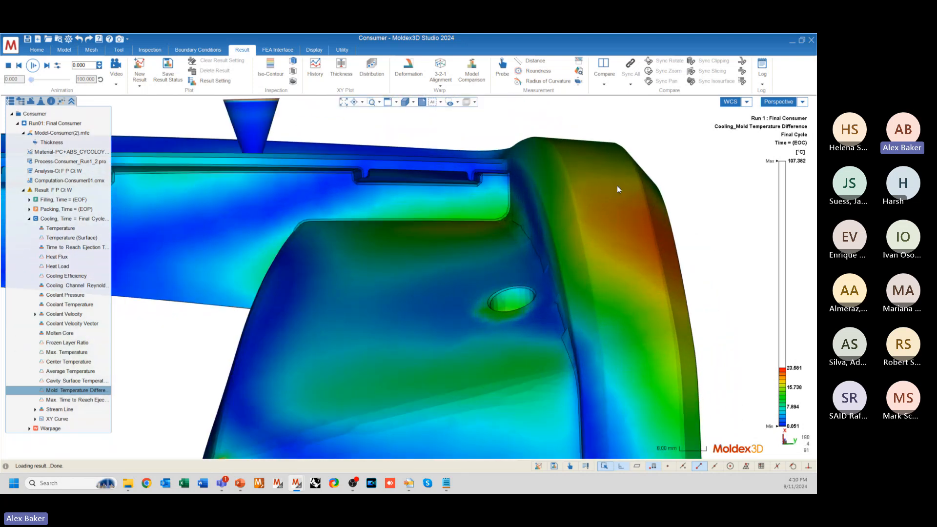
middle_drag(623, 275, 626, 107)
scroll(644, 221, down, 3)
scroll(634, 248, down, 4)
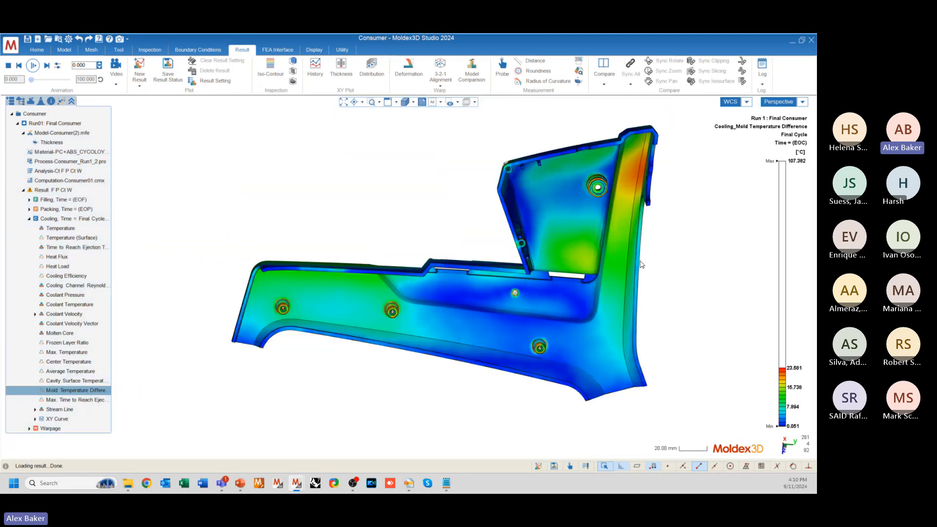
middle_drag(595, 201, 643, 282)
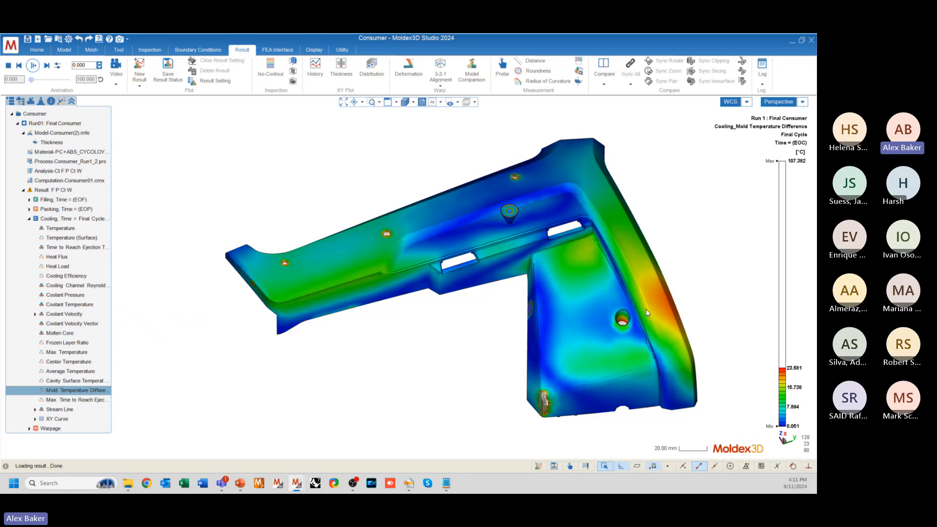
middle_drag(655, 305, 391, 269)
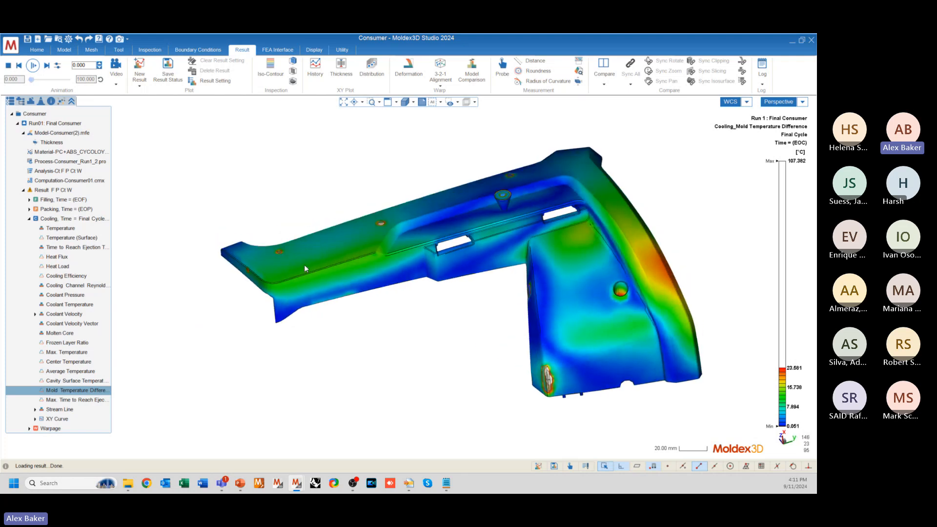
mouse_move(542, 322)
middle_down()
mouse_move(437, 373)
mouse_move(456, 358)
mouse_move(514, 360)
mouse_move(564, 321)
mouse_move(557, 342)
mouse_move(544, 324)
mouse_move(475, 324)
mouse_move(551, 349)
middle_up()
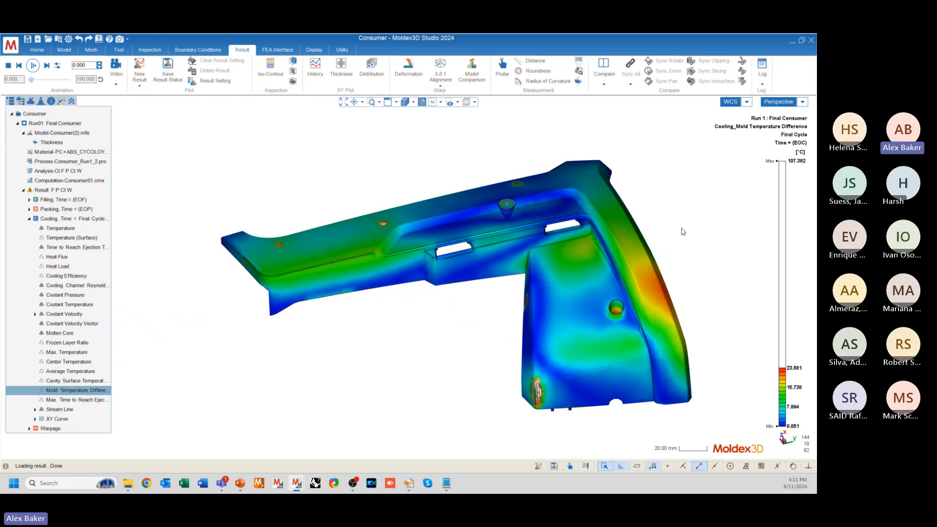
mouse_move(688, 187)
middle_down()
mouse_move(680, 272)
mouse_move(658, 301)
mouse_move(642, 286)
mouse_move(667, 234)
mouse_move(686, 249)
middle_up()
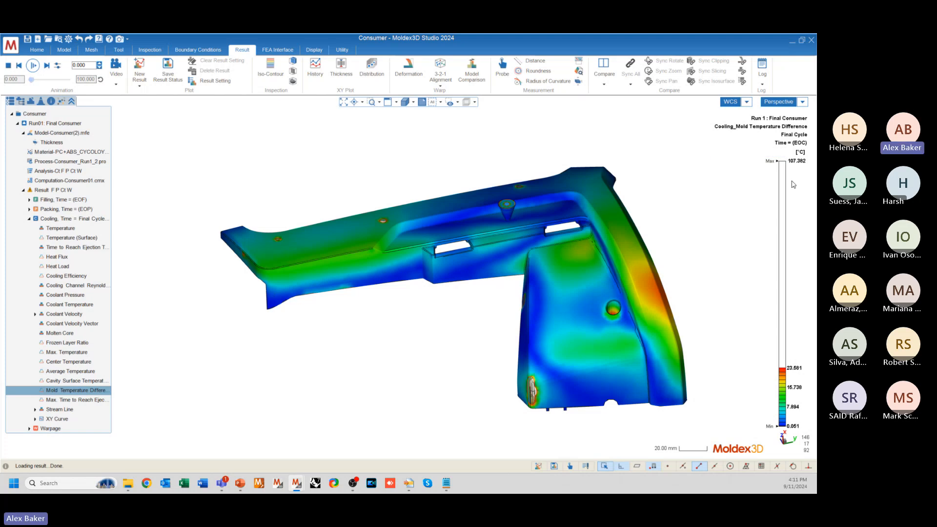
- Set the upper limit of the Mold Temperature Difference colour scale to 10 °C
click(795, 162)
drag(794, 164, 807, 163)
text(10)
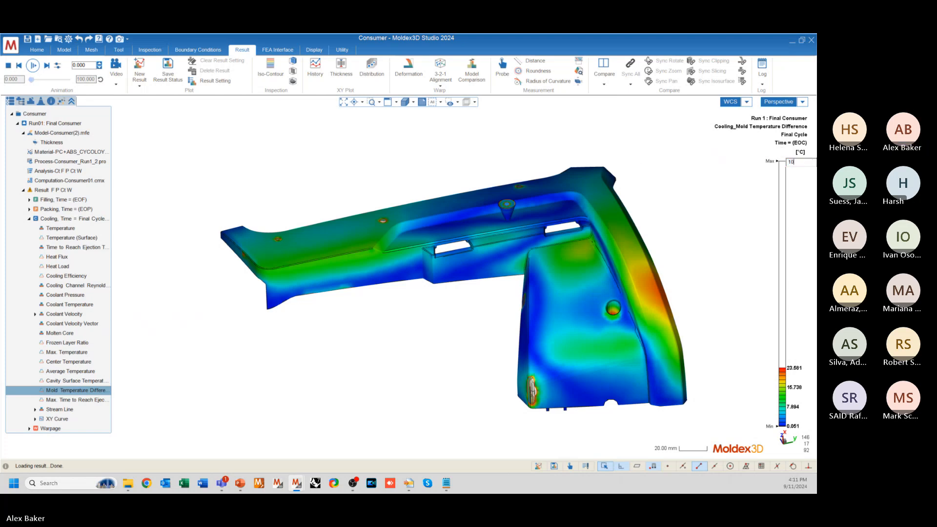
key(Return)
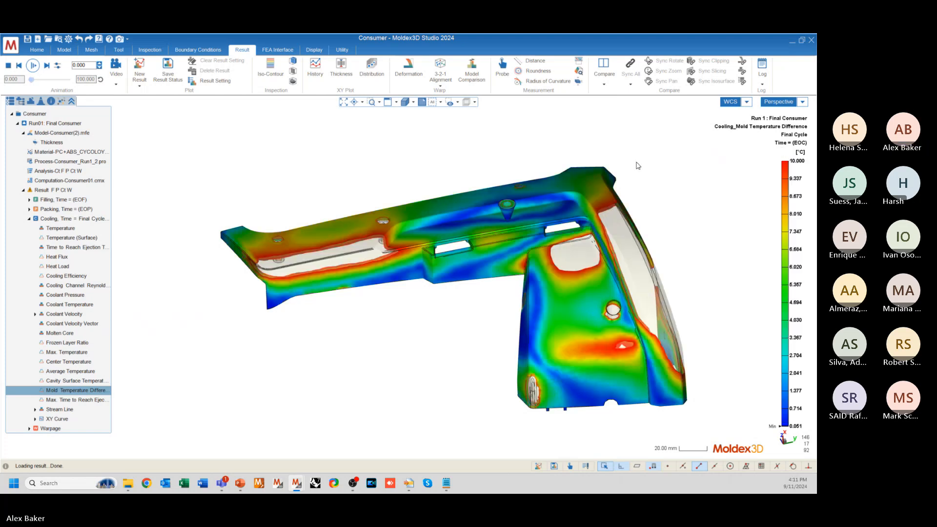
click(795, 161)
double_click(797, 162)
click(743, 185)
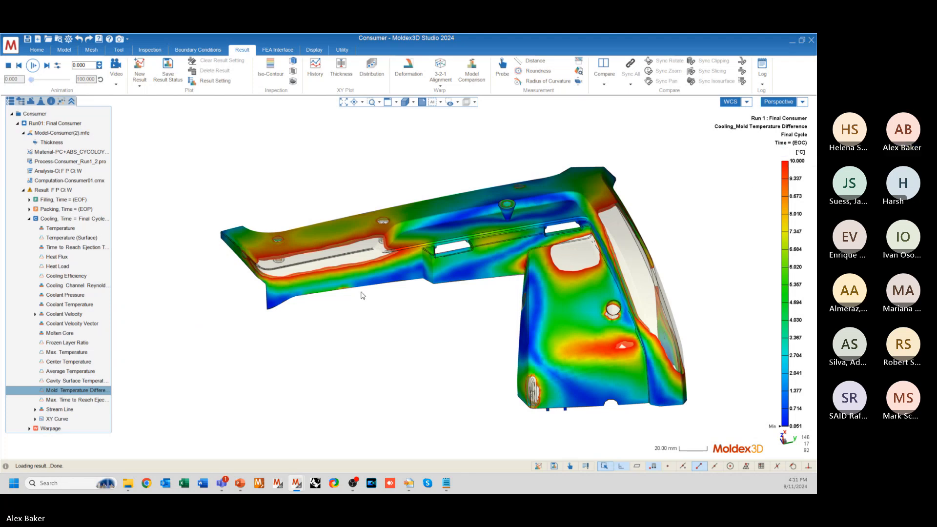
- Examine which areas of the long arm, wide panel and curved edge exceed the 10 °C limit
mouse_move(361, 295)
middle_down()
mouse_move(292, 277)
mouse_move(427, 262)
mouse_move(445, 291)
mouse_move(421, 314)
mouse_move(539, 233)
mouse_move(634, 232)
mouse_move(611, 235)
mouse_move(574, 293)
mouse_move(625, 256)
middle_up()
scroll(628, 230, up, 5)
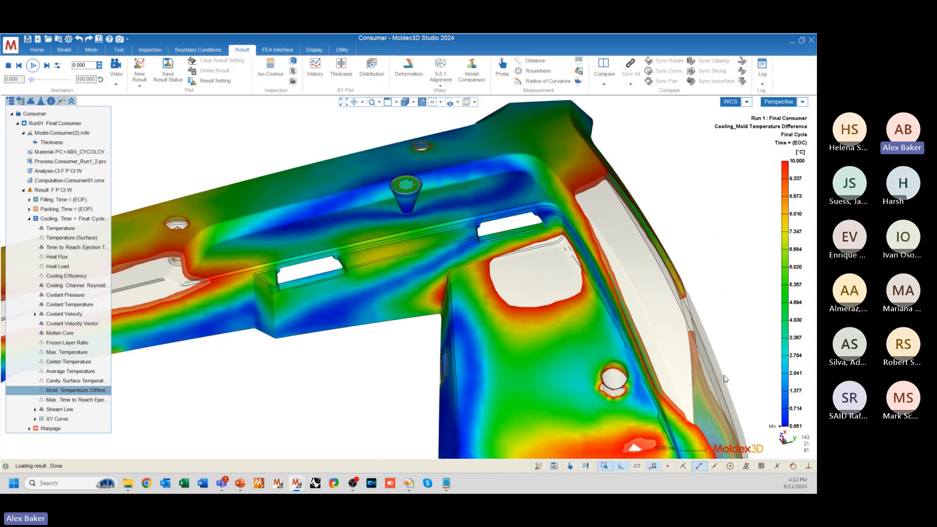
scroll(606, 191, down, 5)
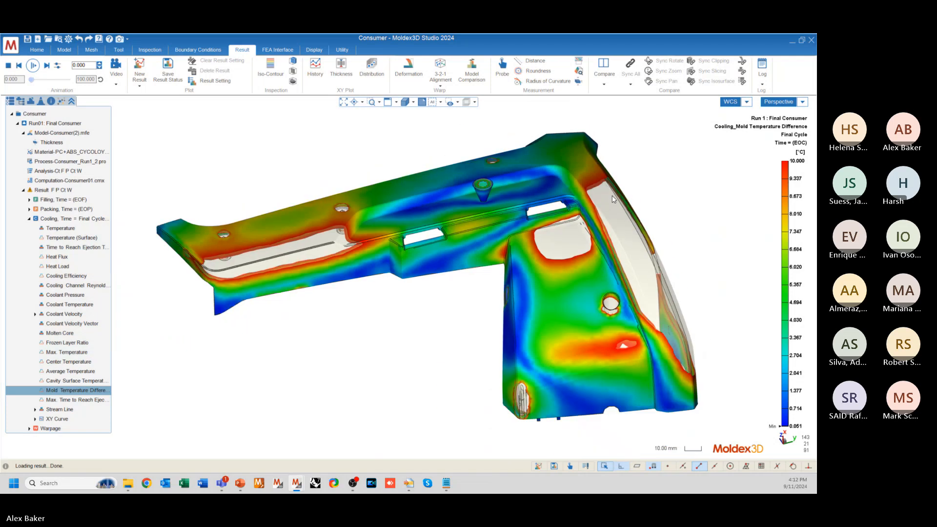
mouse_move(527, 254)
middle_down()
mouse_move(507, 276)
mouse_move(600, 193)
middle_up()
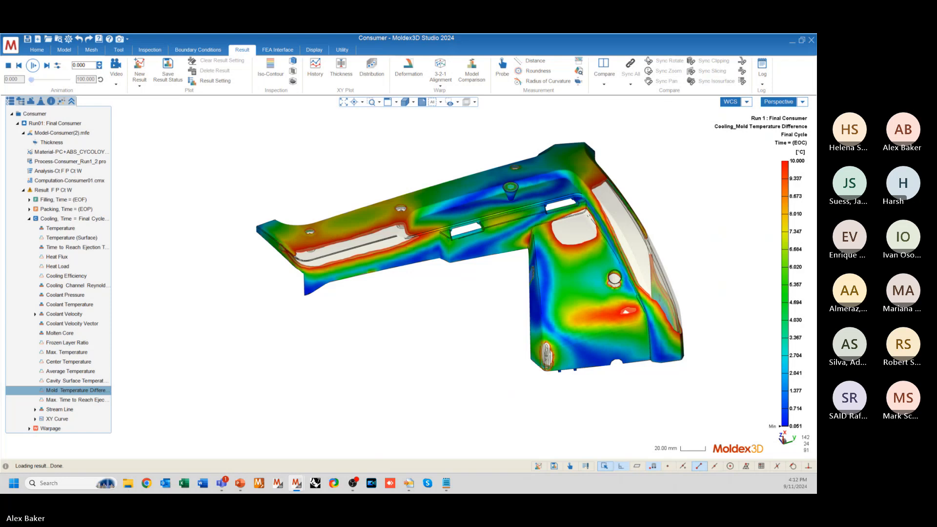
mouse_move(425, 314)
middle_down()
mouse_move(469, 318)
mouse_move(407, 315)
middle_up()
- Examine the over-limit areas at the panel's inner corner near the slots and along the curved edge, from both sides
scroll(478, 301, up, 8)
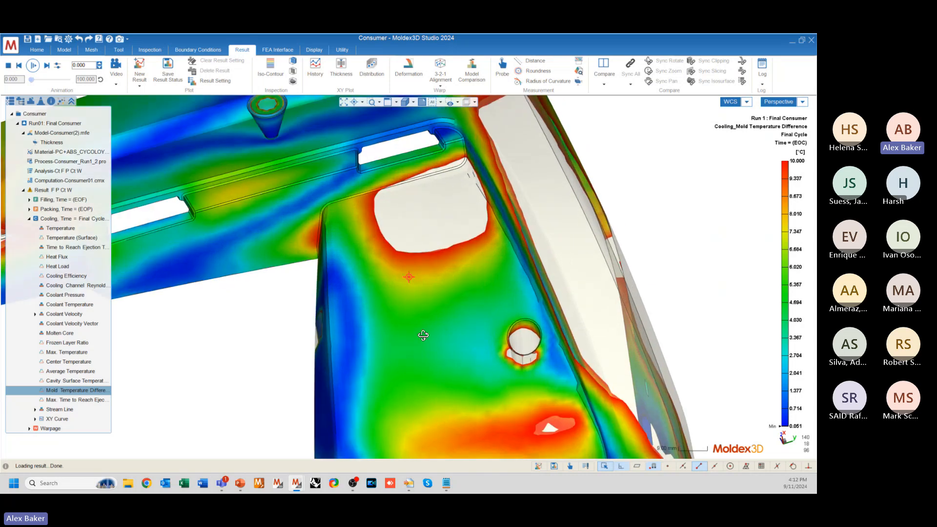
middle_drag(477, 302, 518, 300)
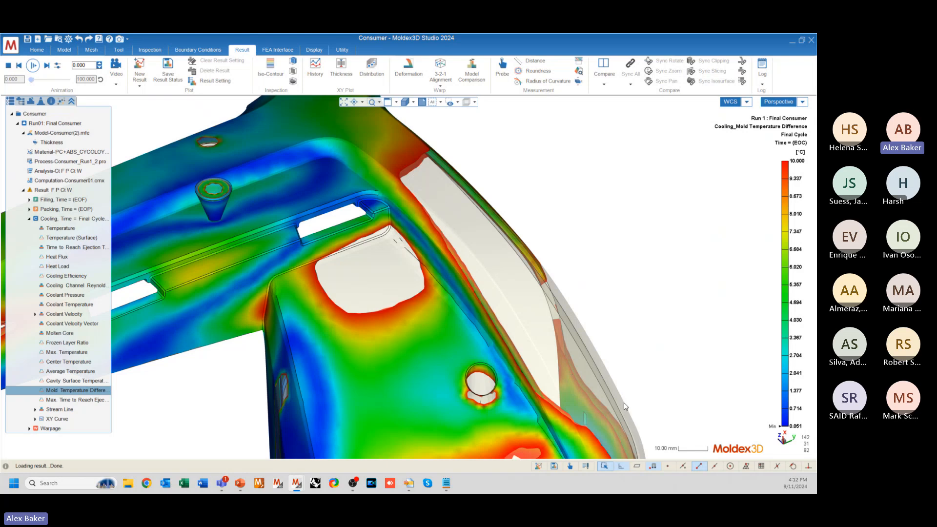
scroll(621, 398, up, 3)
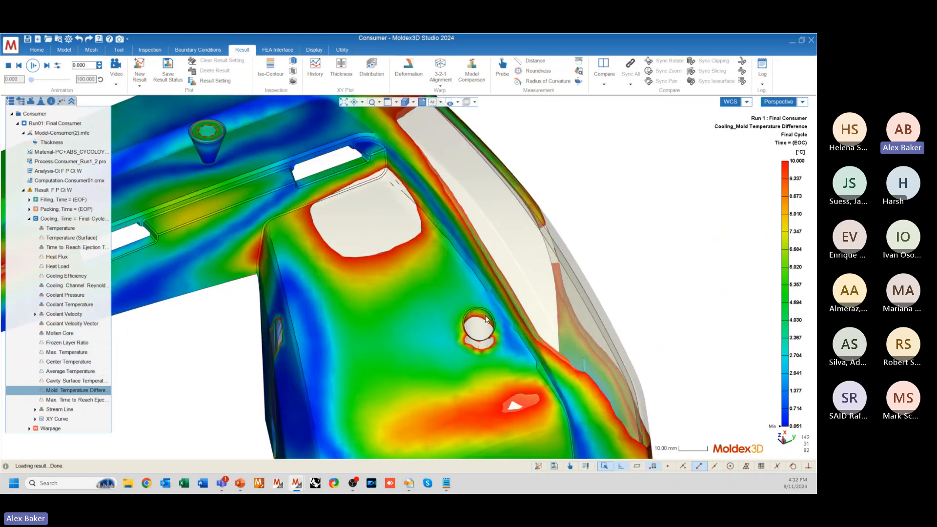
middle_drag(563, 311, 406, 274)
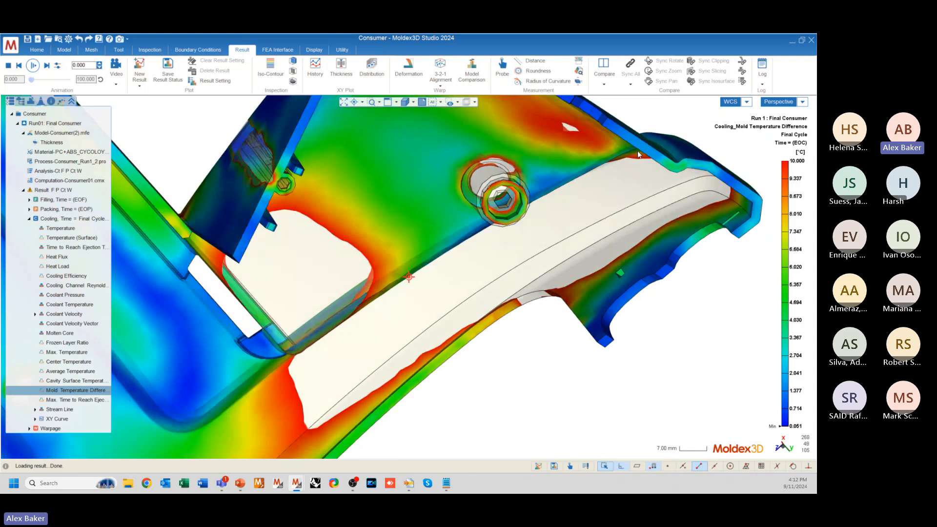
middle_drag(575, 218, 332, 151)
scroll(408, 195, up, 2)
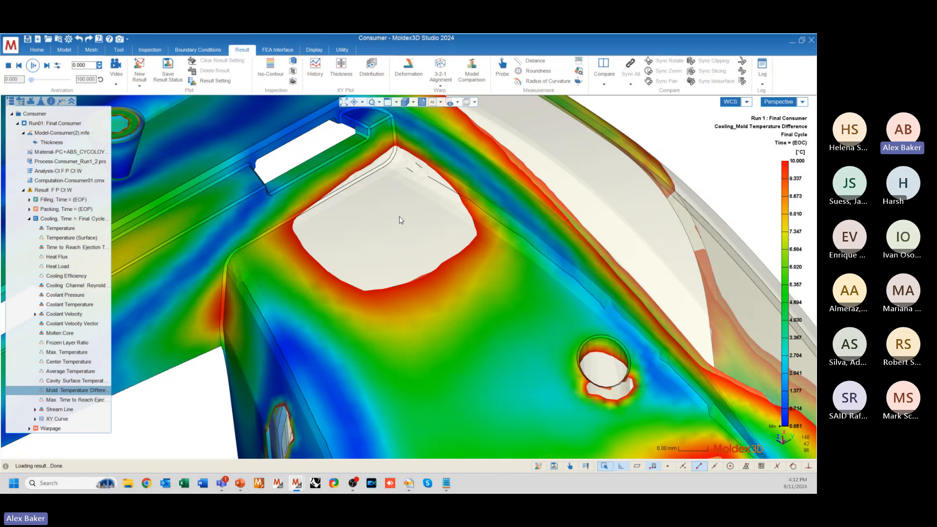
mouse_move(416, 247)
middle_down()
mouse_move(410, 203)
mouse_move(356, 170)
mouse_move(385, 257)
middle_up()
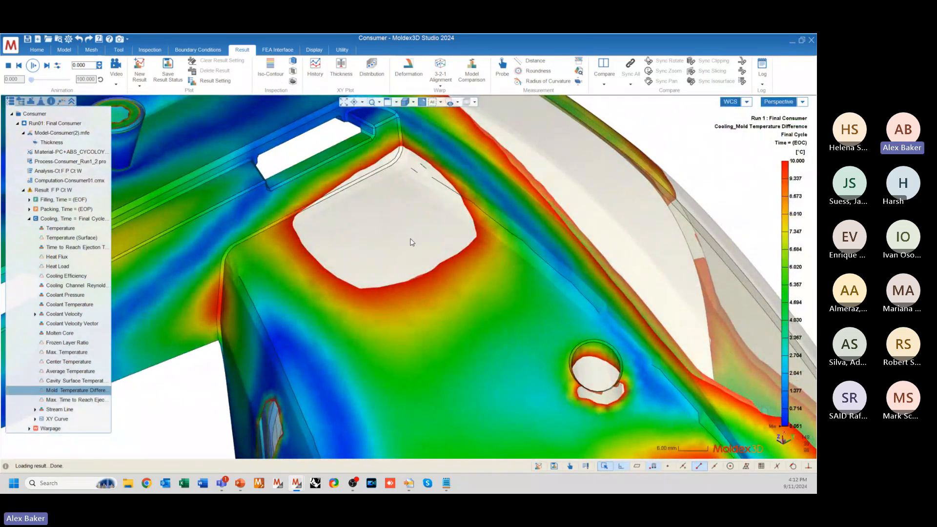
scroll(470, 159, down, 2)
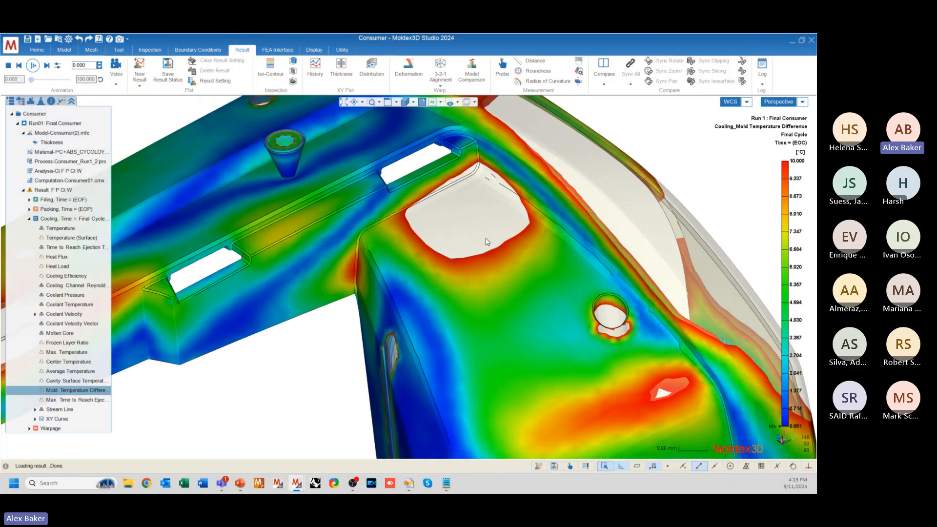
scroll(671, 210, down, 4)
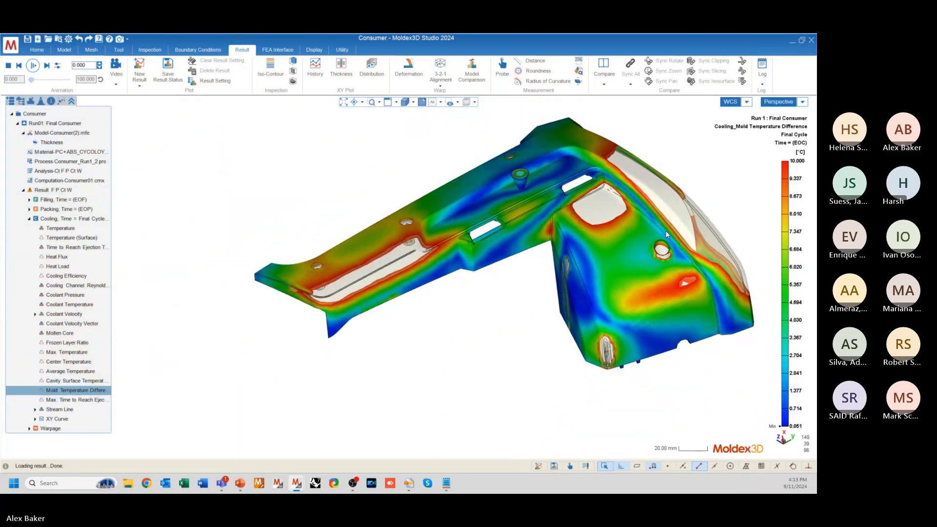
- Split the display into a side-by-side comparison and orient the second view of the part like the first
middle_drag(666, 231, 462, 290)
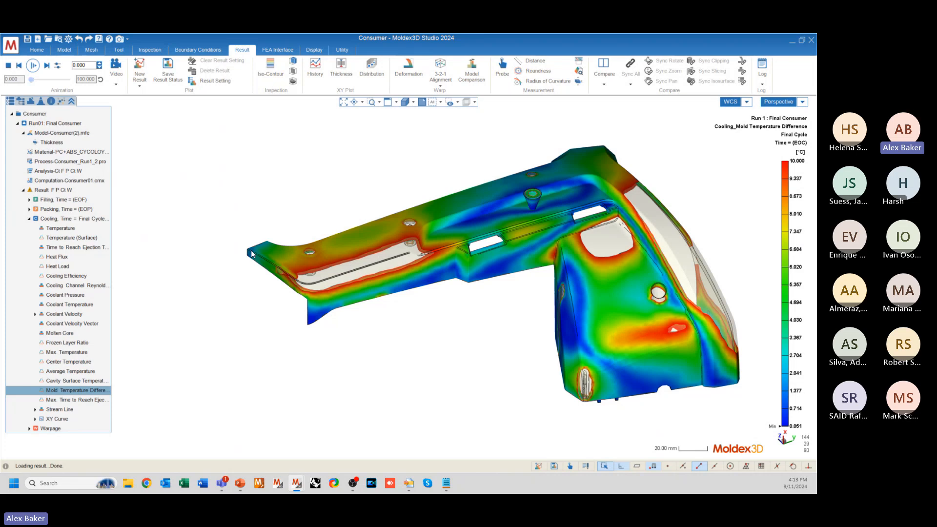
scroll(252, 254, up, 5)
mouse_move(289, 245)
middle_down()
mouse_move(555, 282)
mouse_move(233, 272)
mouse_move(554, 249)
mouse_move(329, 294)
mouse_move(427, 293)
mouse_move(345, 297)
mouse_move(274, 335)
mouse_move(230, 320)
middle_up()
scroll(329, 294, down, 5)
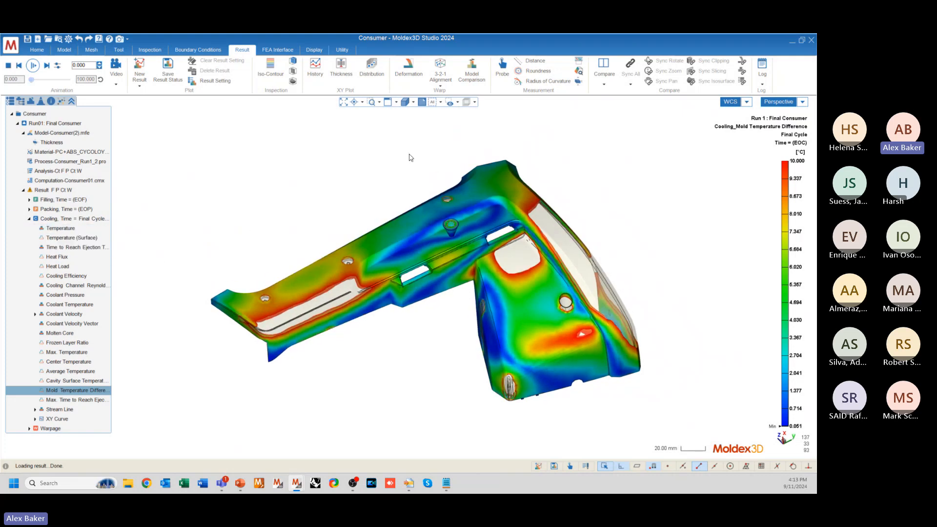
click(604, 68)
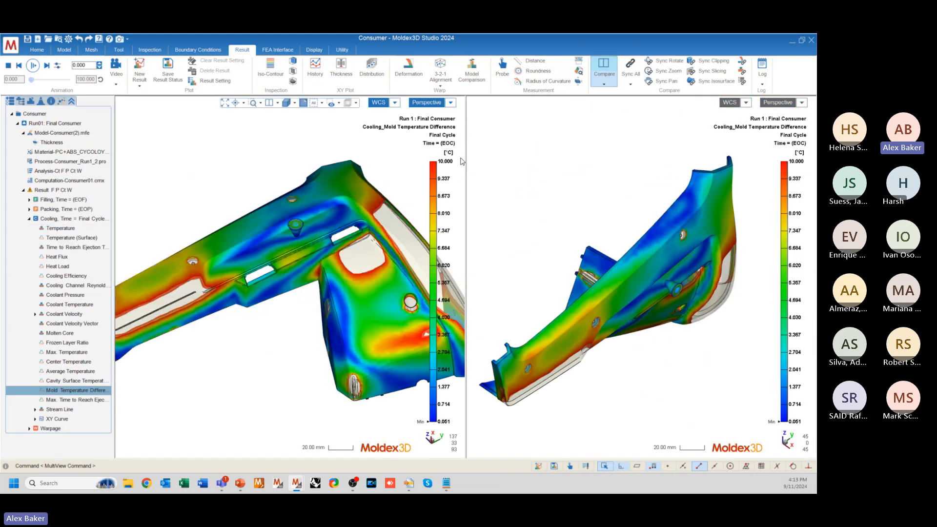
middle_drag(678, 351, 579, 203)
click(340, 242)
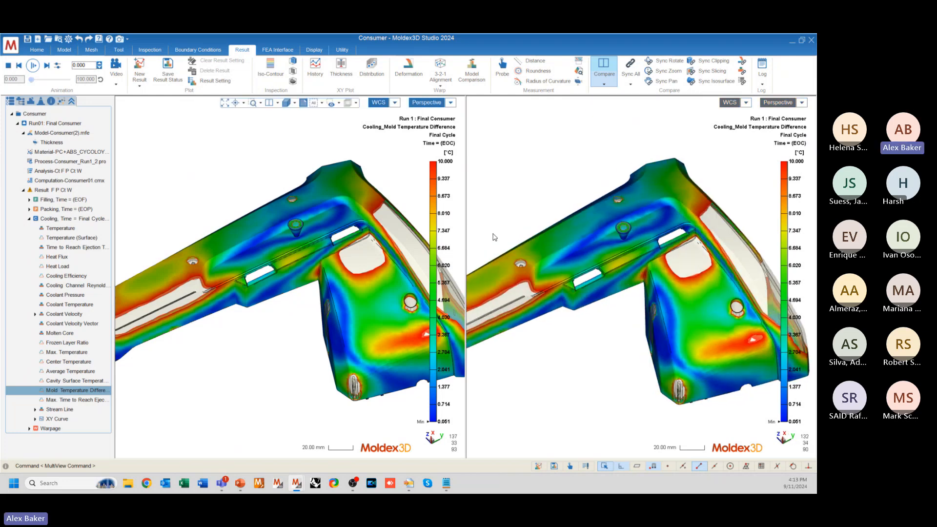
- Show the Cooling Temperature result in the second view and lower its colour scale's upper limit to about 102.9 °C
click(564, 157)
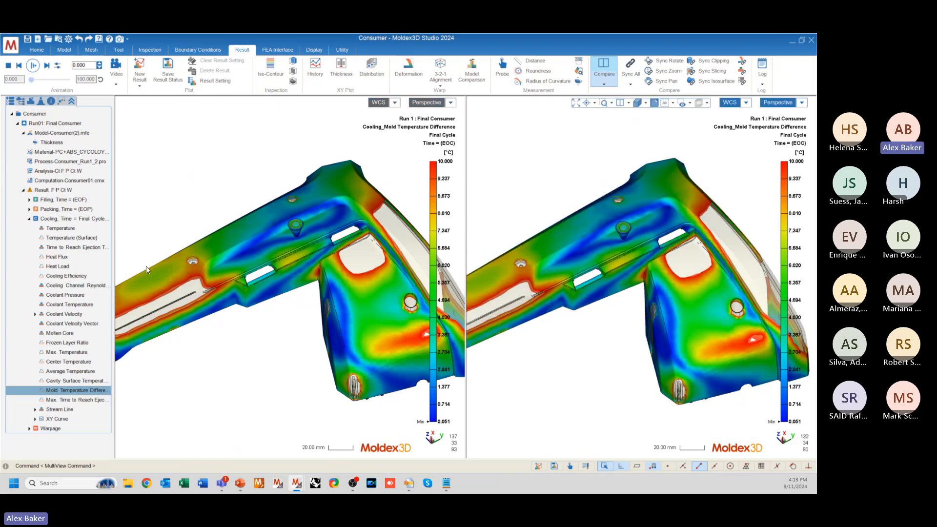
click(98, 228)
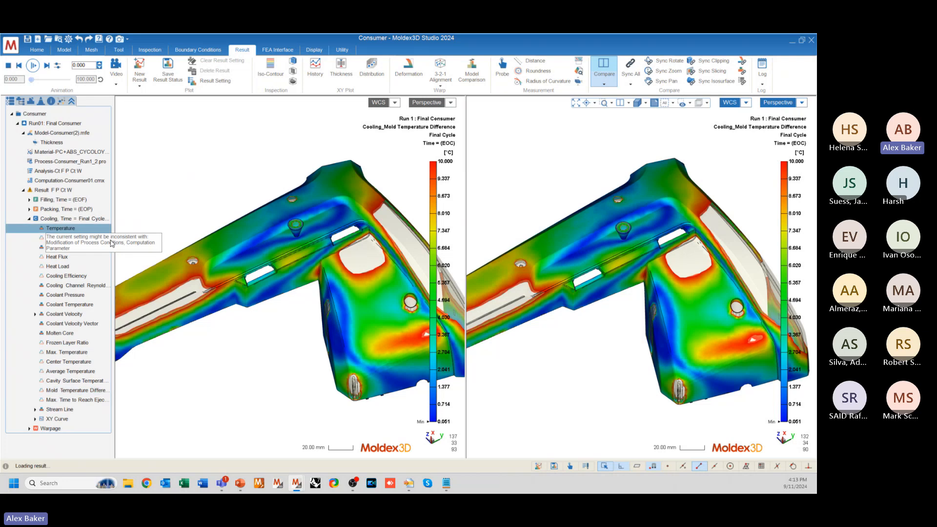
mouse_move(785, 163)
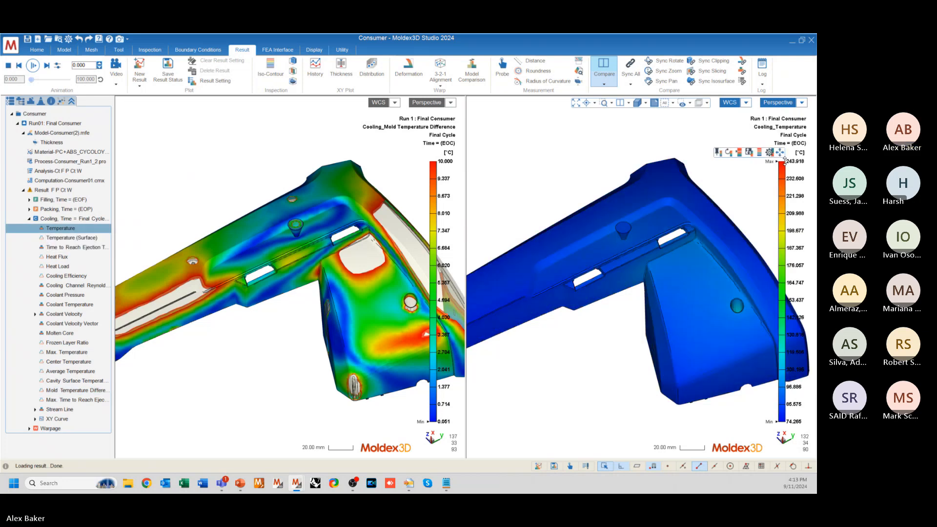
drag(783, 197, 777, 377)
scroll(736, 244, down, 3)
scroll(734, 258, up, 2)
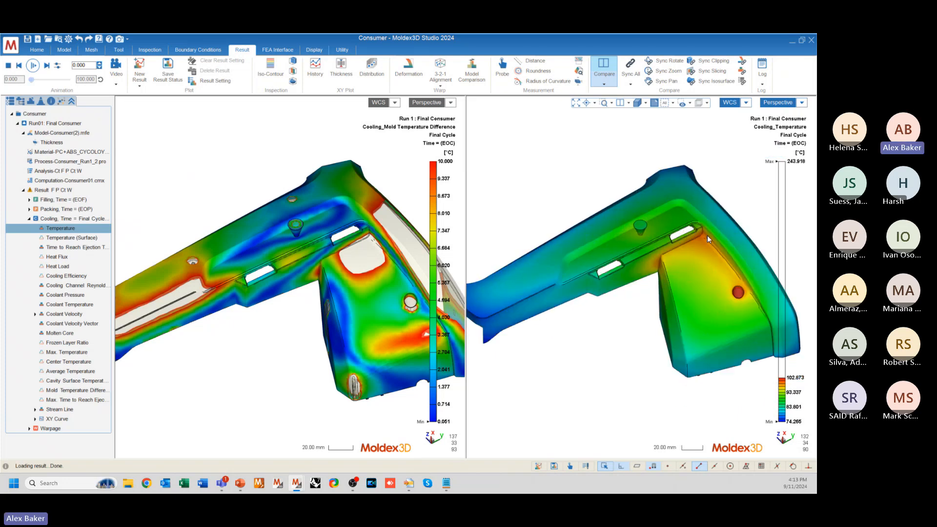
- Examine the end-of-cooling temperature on the wide panel, the long arm's underside and the curved edge
middle_drag(671, 286, 693, 258)
scroll(721, 238, down, 2)
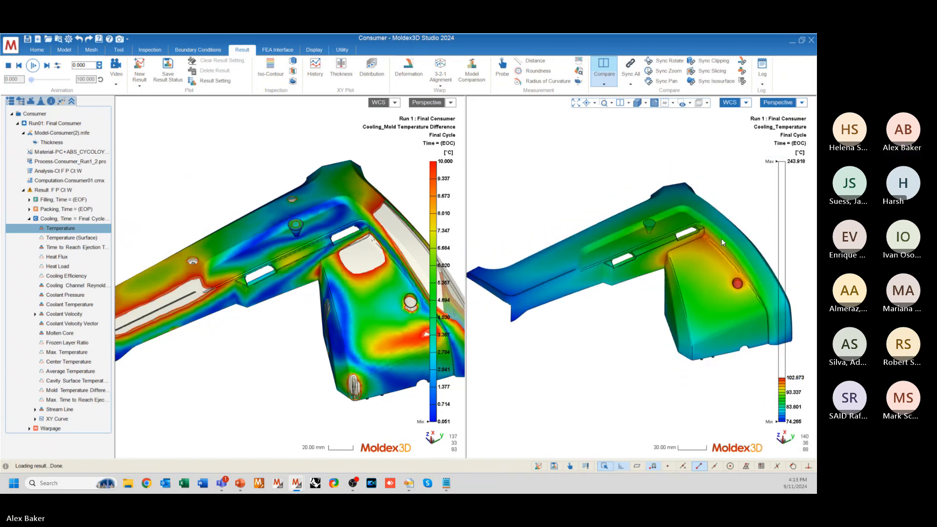
middle_drag(581, 264, 673, 213)
scroll(681, 209, up, 6)
scroll(642, 277, down, 2)
middle_drag(642, 277, 634, 301)
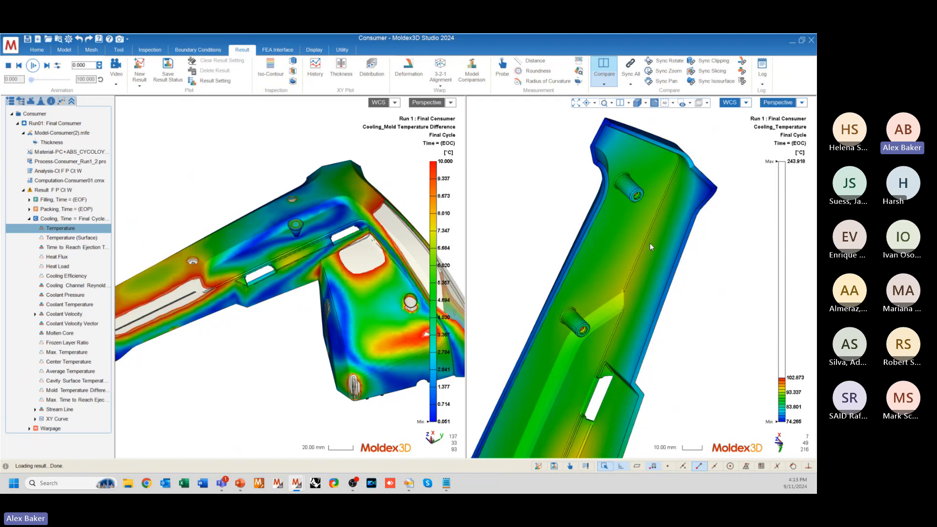
middle_drag(656, 210, 663, 249)
scroll(655, 195, down, 4)
middle_drag(661, 308, 674, 425)
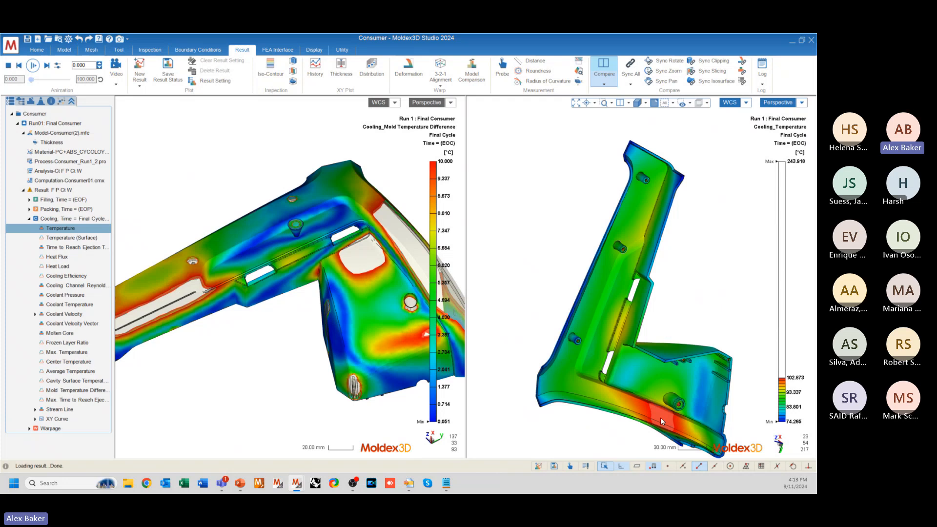
- Examine the temperature at the long arm's free end and compare it with the mold temperature difference in the other view
middle_drag(650, 201, 526, 303)
scroll(526, 302, up, 2)
scroll(515, 303, up, 1)
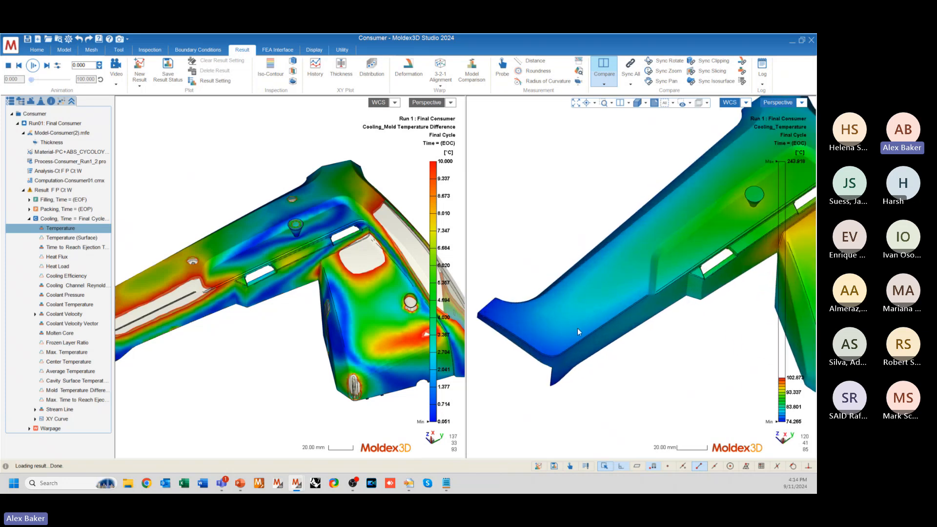
scroll(526, 319, down, 3)
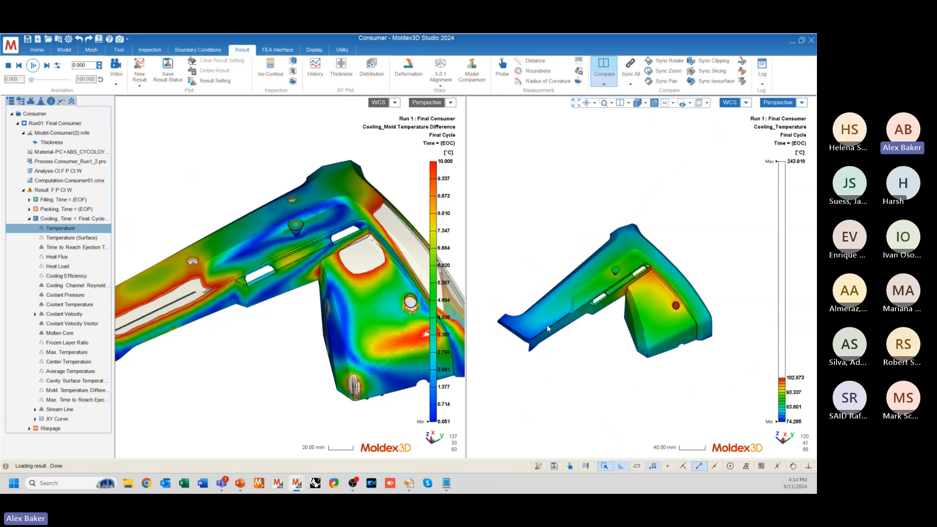
scroll(539, 314, up, 3)
mouse_move(539, 315)
middle_down()
mouse_move(589, 330)
mouse_move(527, 301)
middle_up()
scroll(590, 312, up, 3)
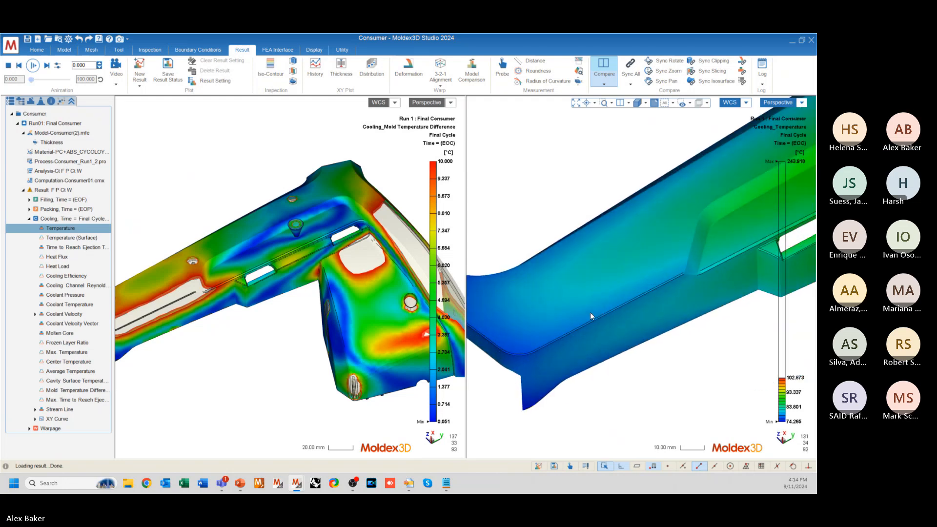
mouse_move(596, 297)
middle_down()
mouse_move(567, 276)
mouse_move(611, 284)
mouse_move(586, 316)
mouse_move(609, 298)
middle_up()
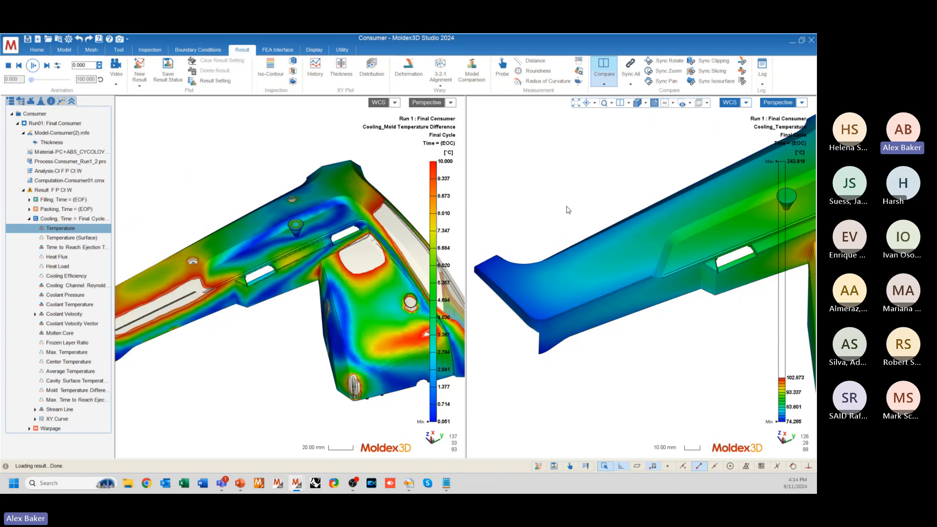
scroll(335, 250, up, 4)
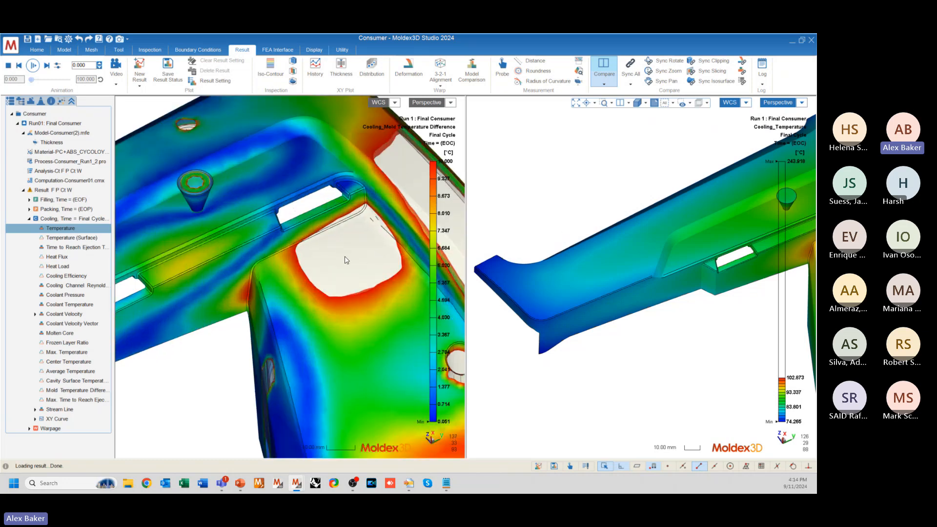
scroll(317, 282, down, 4)
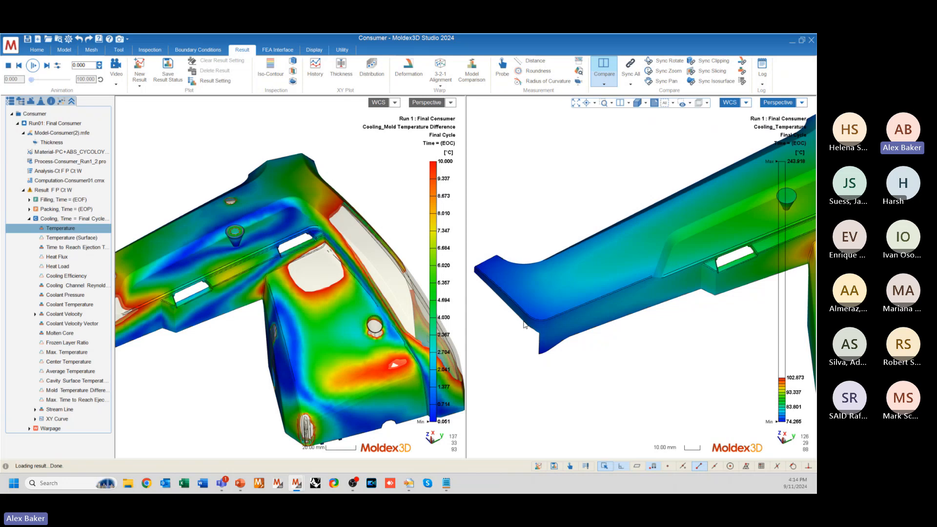
scroll(542, 262, down, 4)
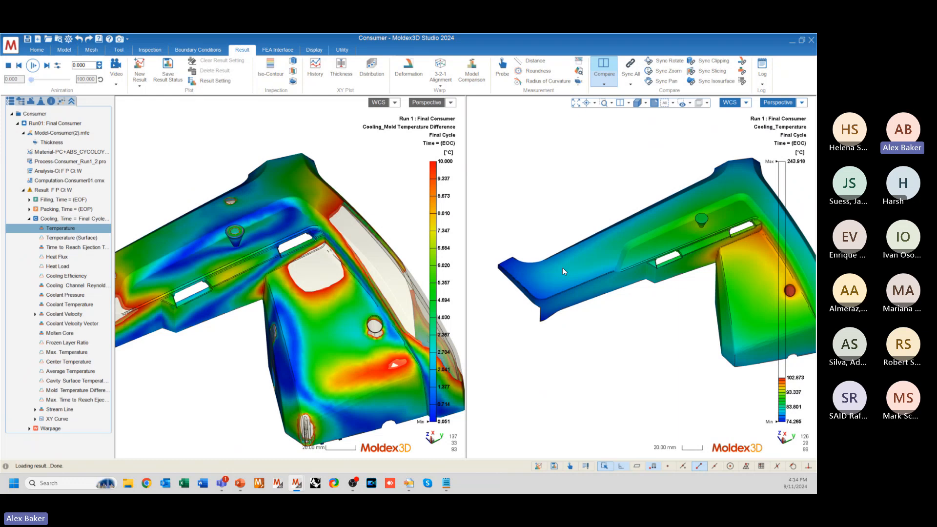
mouse_move(577, 317)
middle_down()
mouse_move(565, 309)
mouse_move(577, 324)
mouse_move(553, 328)
middle_up()
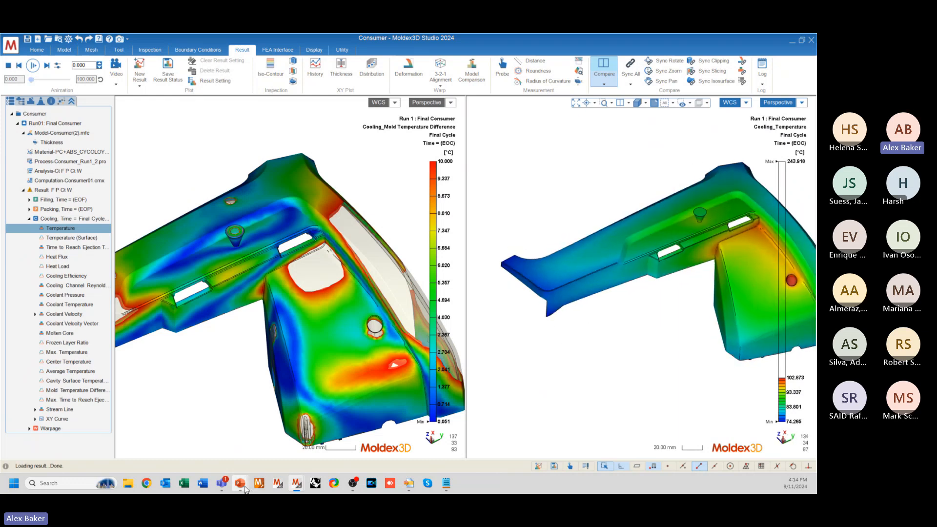
- Switch to PowerPoint to consult the Polymer PVT slide on hot and cold side shrinkage, and return to the arm's temperature in Moldex3D
mouse_move(246, 490)
click(311, 426)
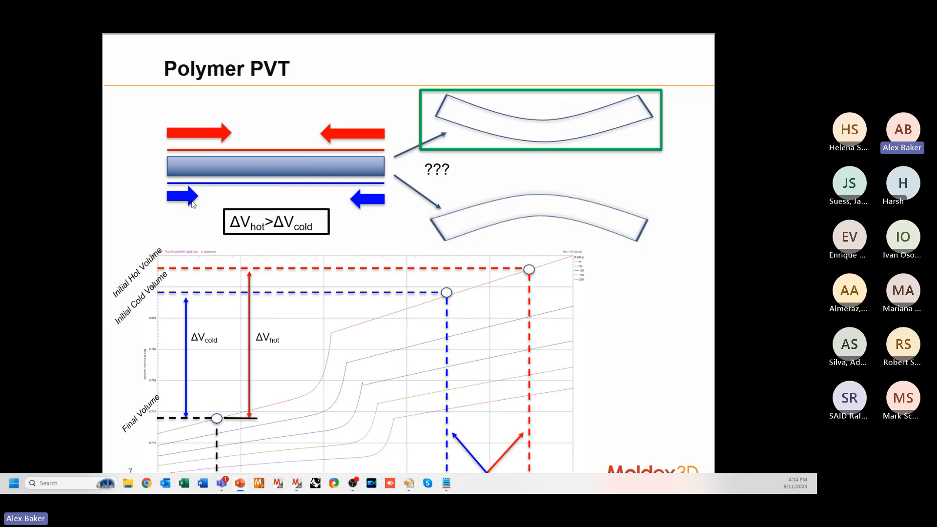
key(alt+Tab)
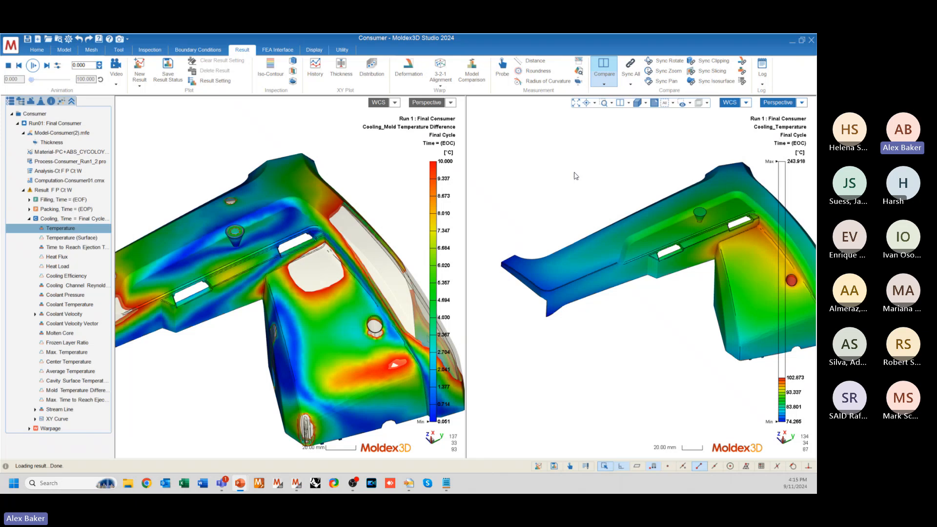
scroll(555, 284, up, 4)
scroll(560, 283, down, 4)
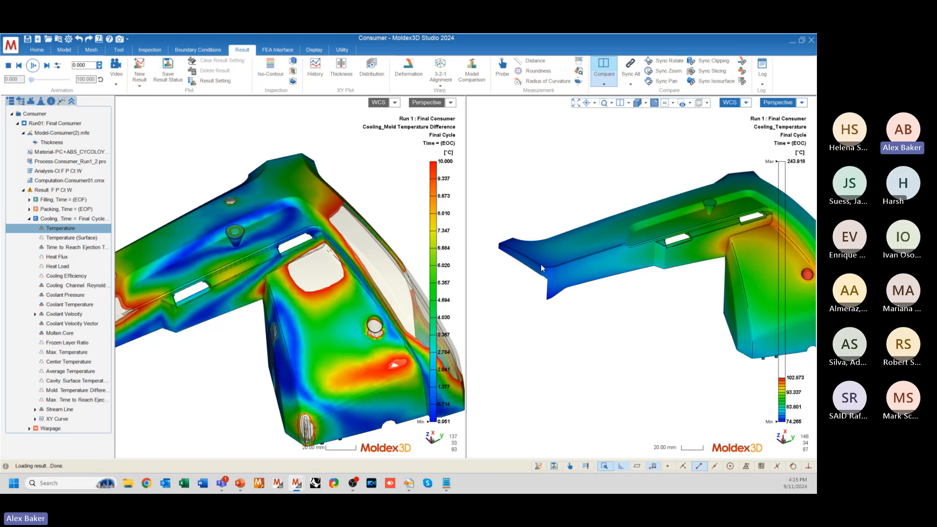
- Show the cooling channels and examine how they run above and below the long arm and its free end
click(22, 102)
click(26, 151)
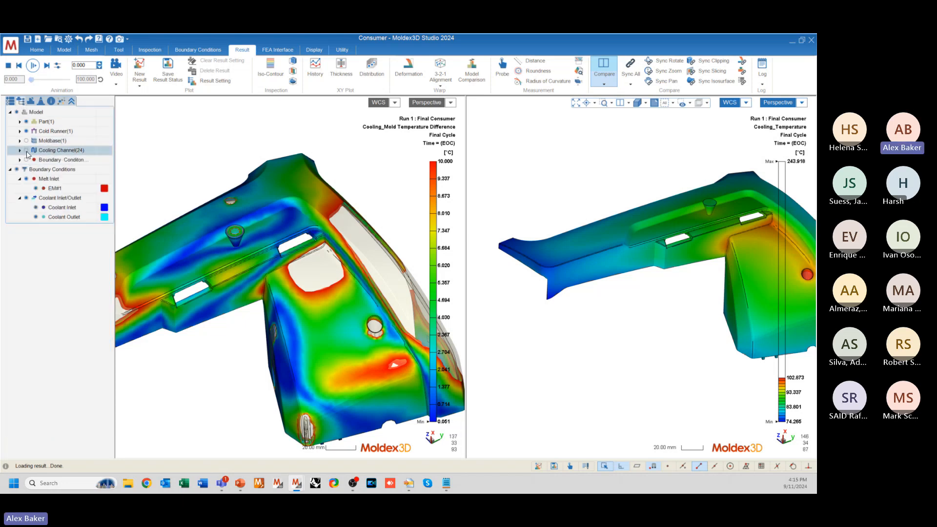
middle_drag(568, 218, 630, 185)
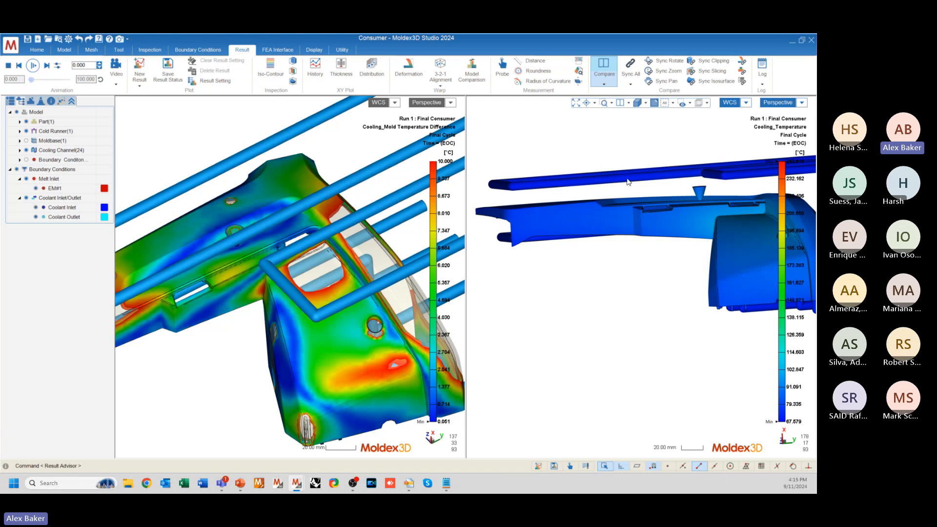
middle_drag(607, 166, 715, 174)
scroll(715, 174, up, 5)
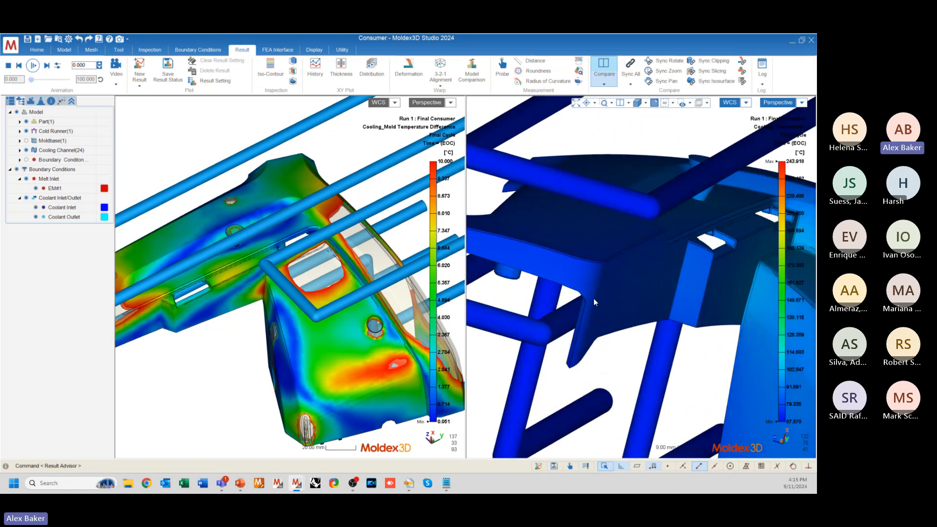
middle_drag(594, 298, 552, 278)
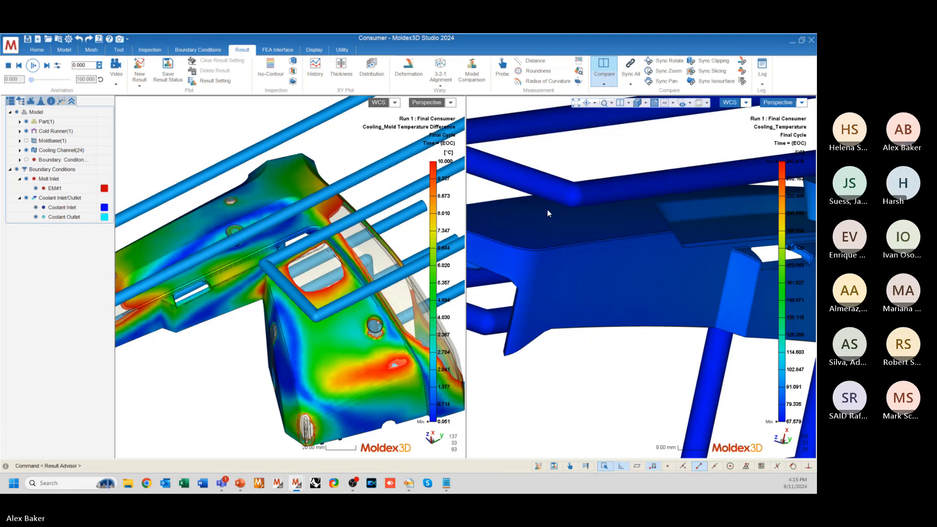
scroll(546, 219, down, 5)
scroll(513, 258, up, 2)
middle_drag(513, 258, 631, 294)
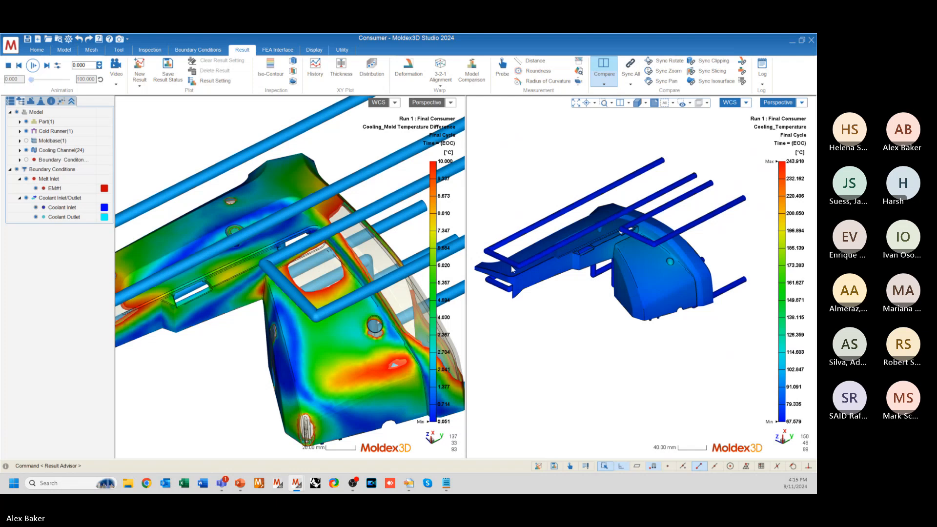
middle_drag(552, 253, 381, 236)
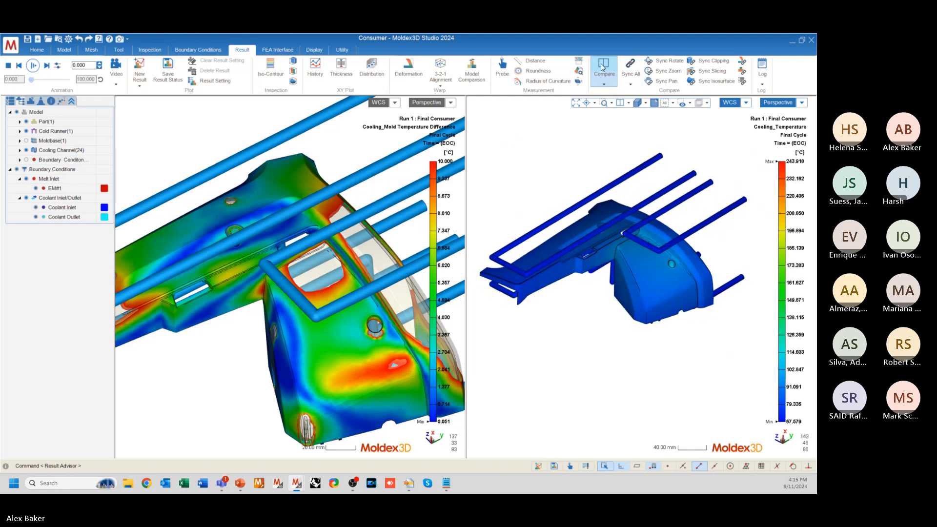
- Return to a single view of the Cooling Temperature result, hide the cooling channels and bring back the project's result list
click(620, 102)
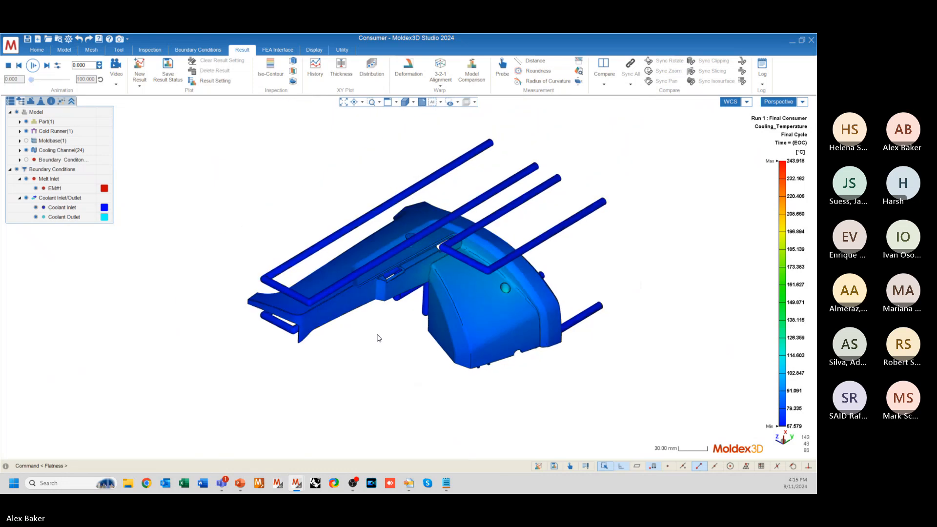
click(61, 150)
click(27, 150)
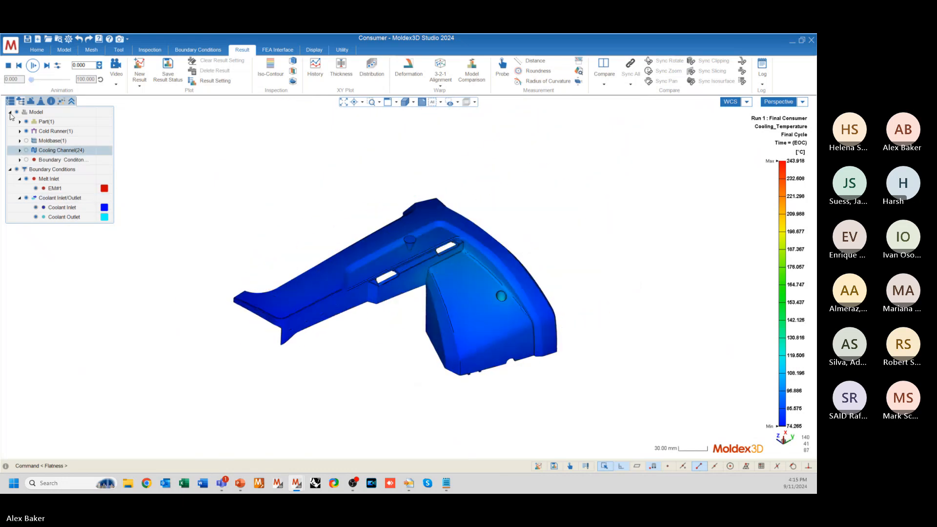
click(10, 101)
- Examine the end-of-cooling temperature along the long arm and wide panel from several angles
middle_drag(261, 253, 272, 306)
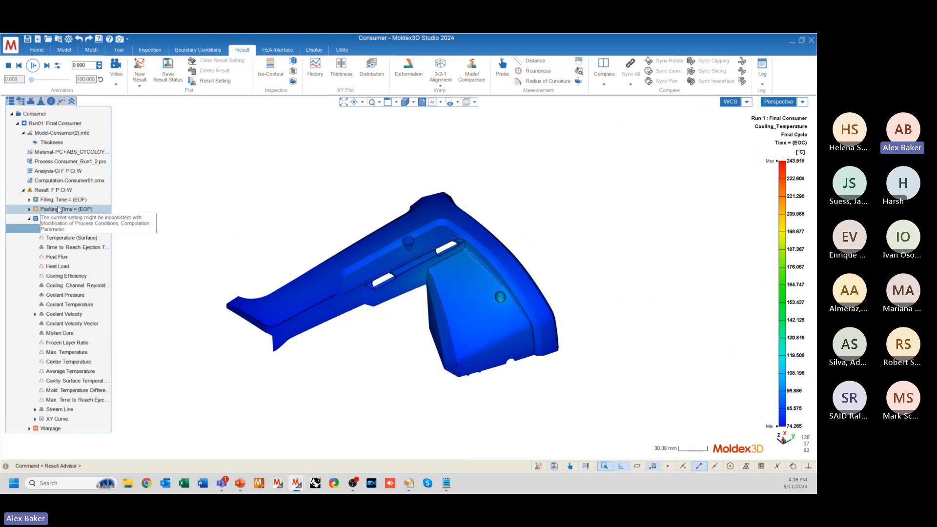
scroll(381, 242, up, 3)
scroll(385, 244, up, 2)
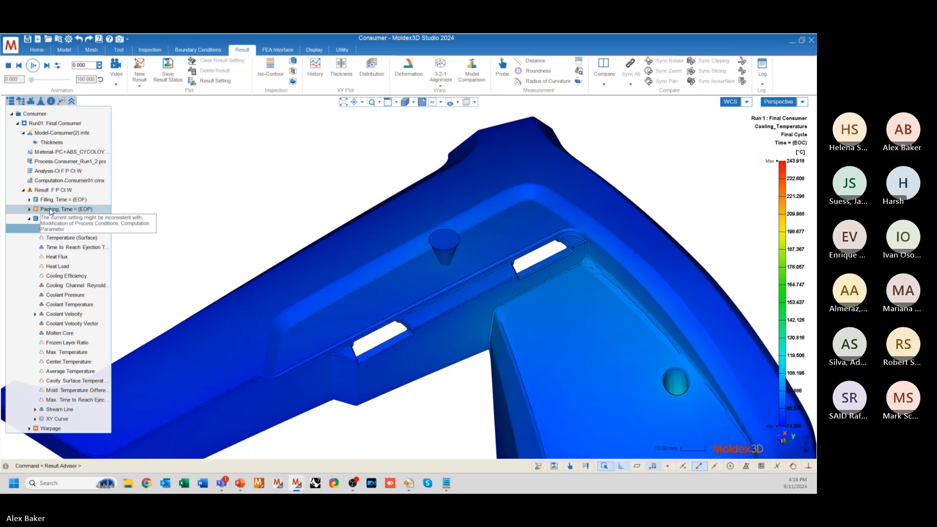
mouse_move(335, 245)
middle_down()
mouse_move(531, 279)
mouse_move(605, 260)
mouse_move(502, 260)
middle_up()
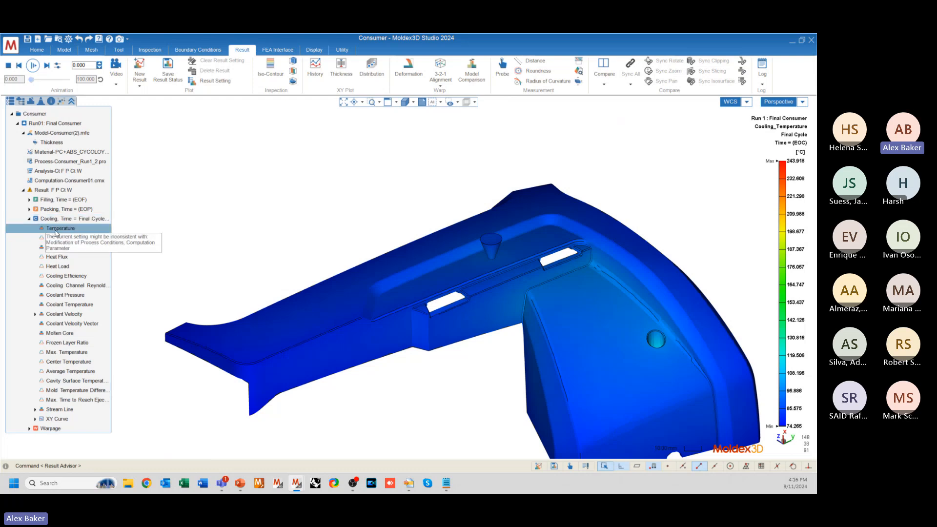
middle_drag(324, 299, 221, 307)
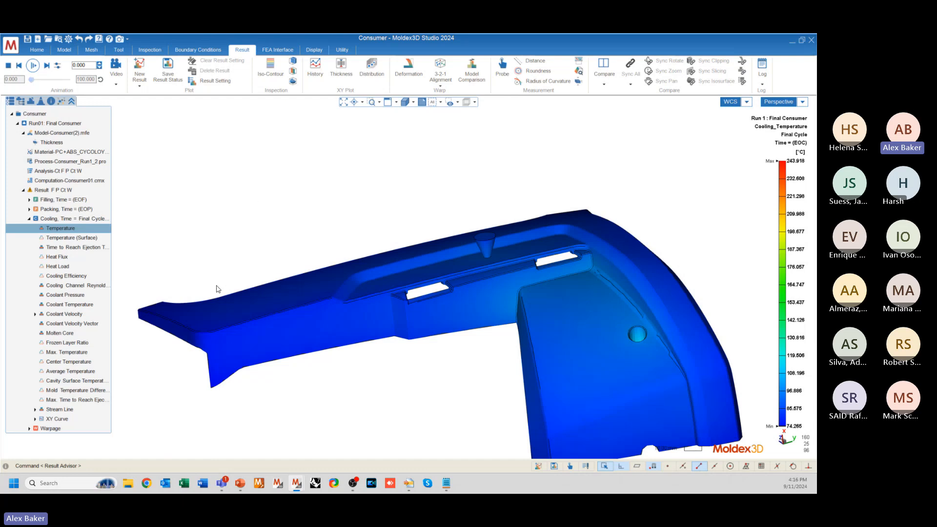
mouse_move(291, 299)
middle_down()
mouse_move(295, 314)
mouse_move(528, 287)
middle_up()
middle_drag(527, 286, 291, 347)
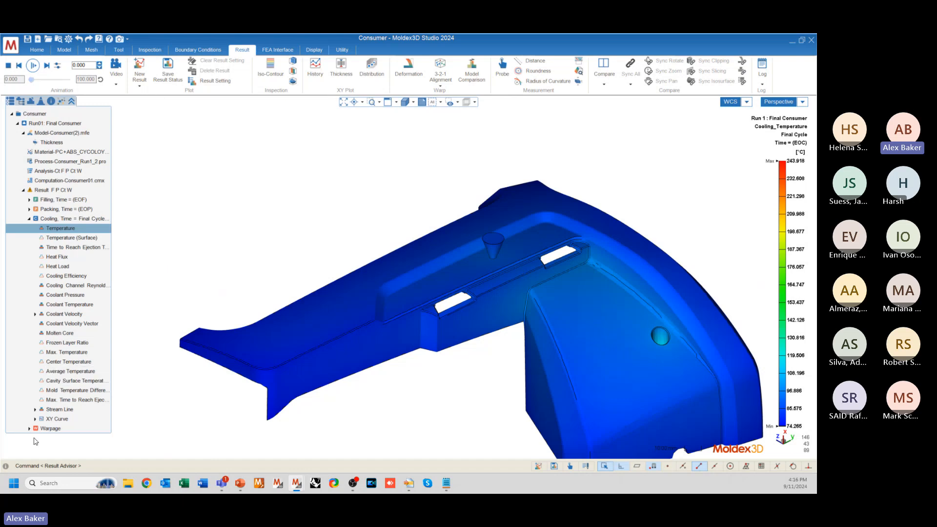
- Display the Warpage Total Displacement result on the whole part and collapse the cooling results in the project list
double_click(48, 428)
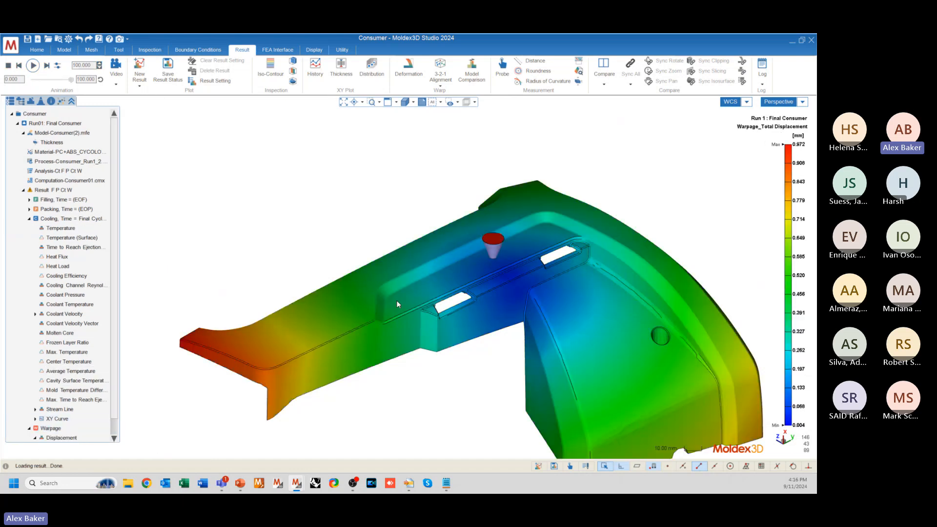
middle_drag(396, 300, 317, 312)
scroll(297, 210, down, 2)
mouse_move(306, 280)
middle_down()
mouse_move(342, 267)
mouse_move(471, 268)
mouse_move(203, 283)
mouse_move(78, 342)
mouse_move(226, 283)
mouse_move(320, 274)
mouse_move(294, 280)
middle_up()
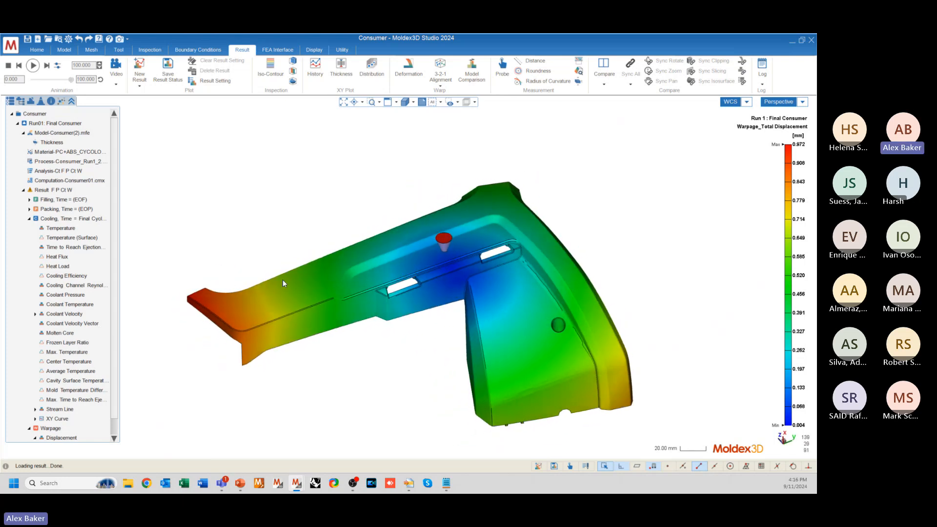
scroll(49, 342, down, 2)
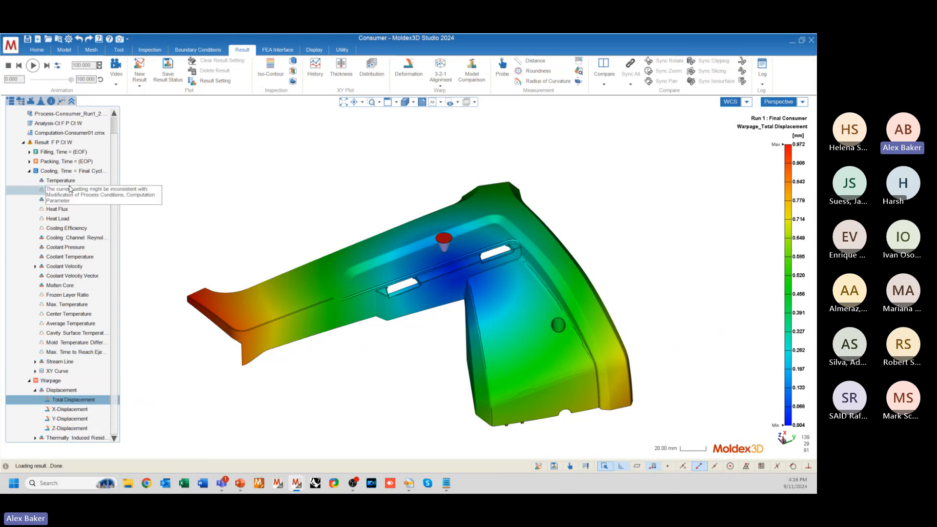
click(29, 171)
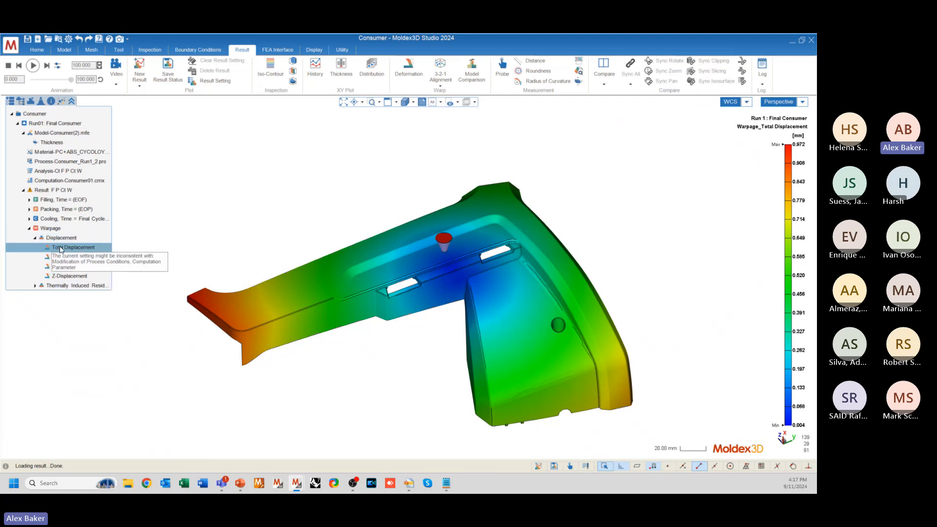
- Examine the total displacement distribution over the long arm, gate area and wide panel from several angles
mouse_move(197, 331)
middle_down()
mouse_move(382, 333)
mouse_move(212, 337)
mouse_move(165, 308)
mouse_move(435, 357)
mouse_move(167, 339)
mouse_move(512, 345)
mouse_move(493, 374)
mouse_move(439, 373)
middle_up()
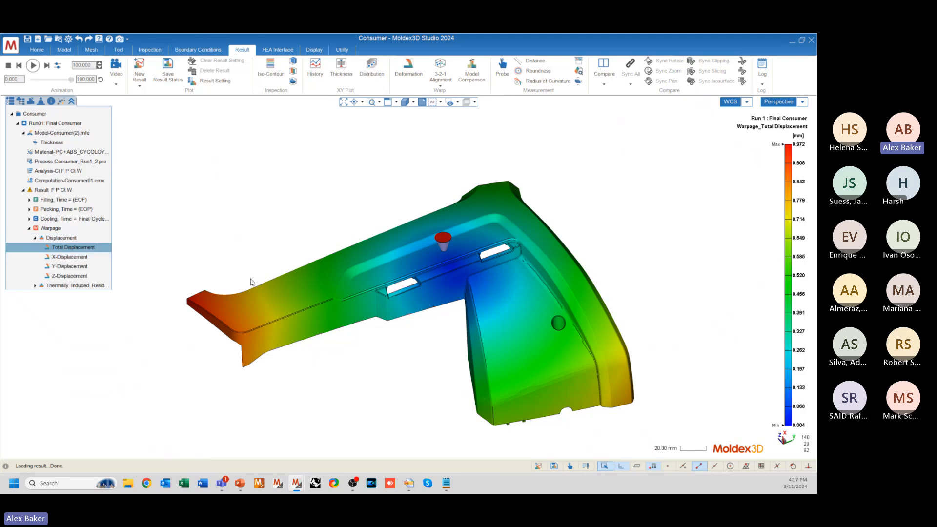
scroll(231, 418, up, 3)
scroll(272, 340, down, 2)
middle_drag(272, 341, 289, 347)
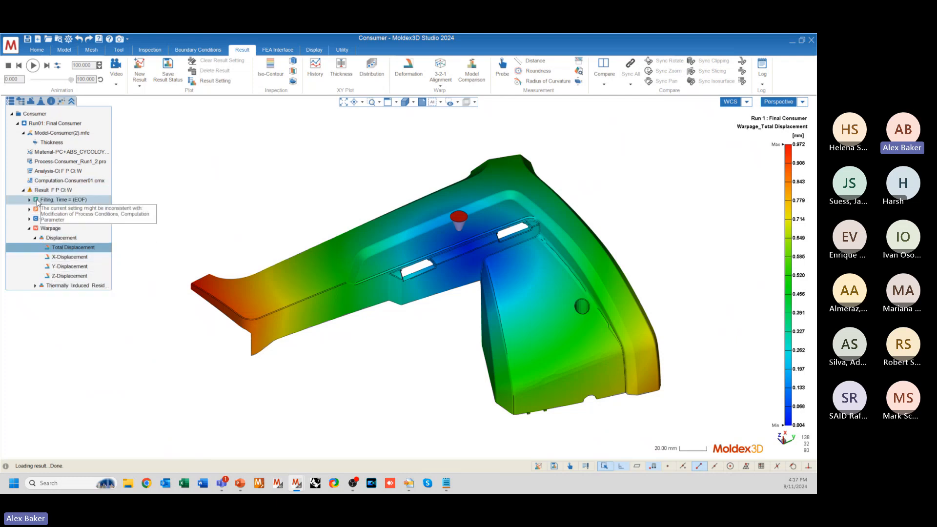
mouse_move(319, 282)
middle_down()
mouse_move(311, 311)
mouse_move(308, 285)
middle_up()
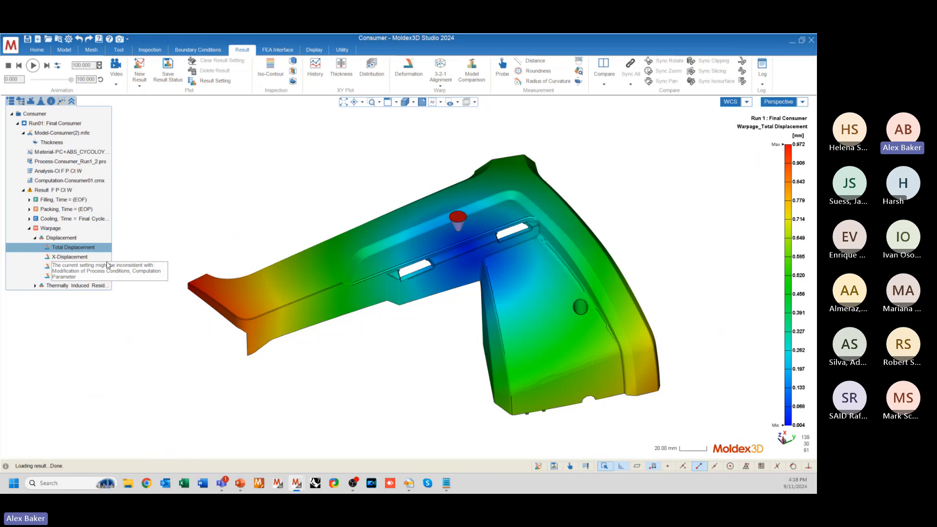
mouse_move(803, 149)
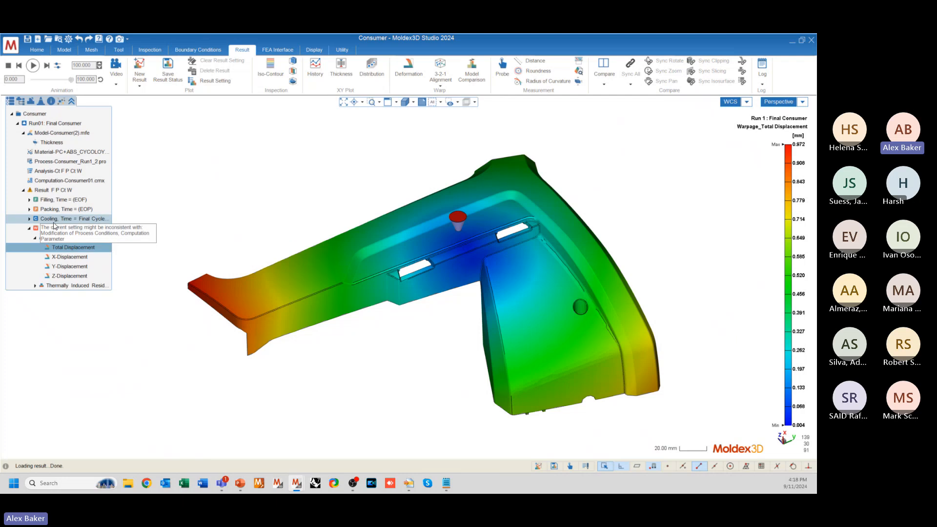
mouse_move(335, 335)
middle_down()
mouse_move(456, 389)
mouse_move(265, 389)
mouse_move(337, 344)
middle_up()
mouse_move(469, 317)
middle_down()
mouse_move(456, 295)
mouse_move(556, 296)
mouse_move(399, 319)
middle_up()
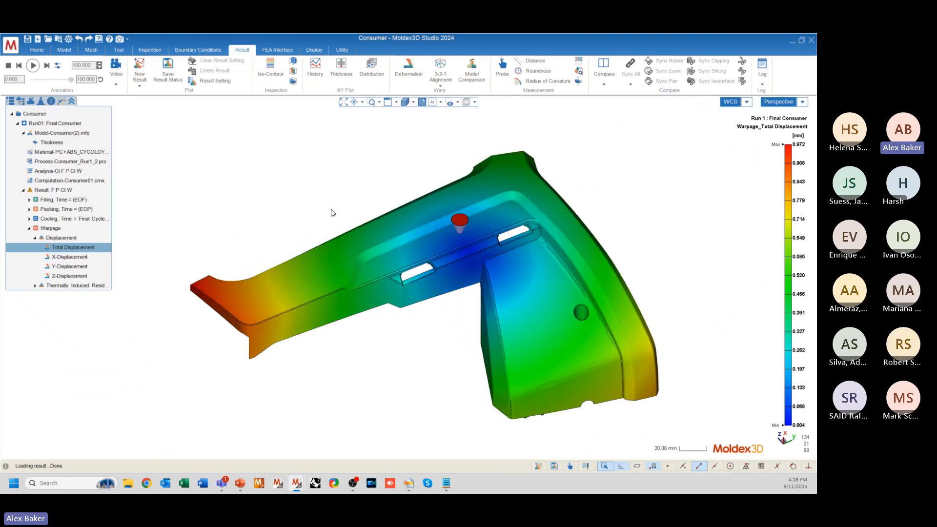
mouse_move(599, 294)
middle_down()
mouse_move(553, 259)
mouse_move(570, 278)
middle_up()
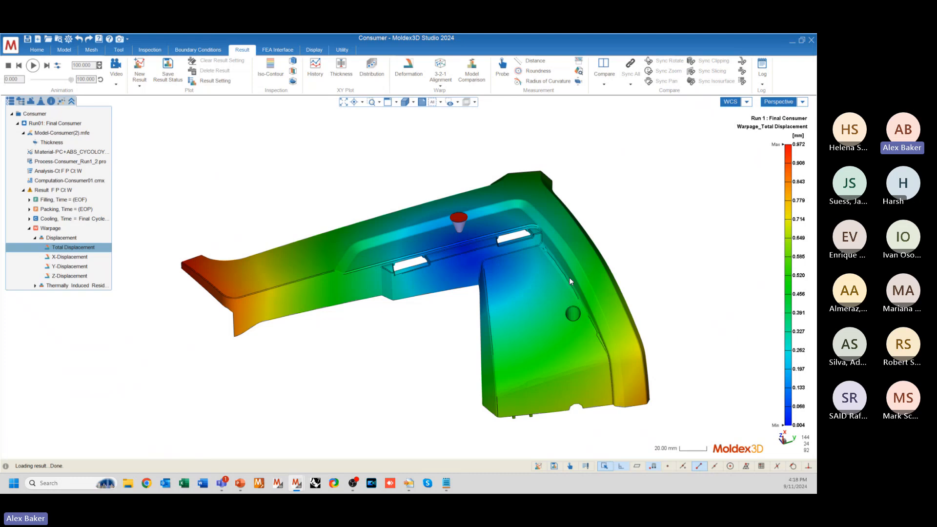
mouse_move(409, 277)
middle_down()
mouse_move(352, 288)
mouse_move(364, 294)
mouse_move(320, 297)
mouse_move(319, 284)
mouse_move(315, 303)
middle_up()
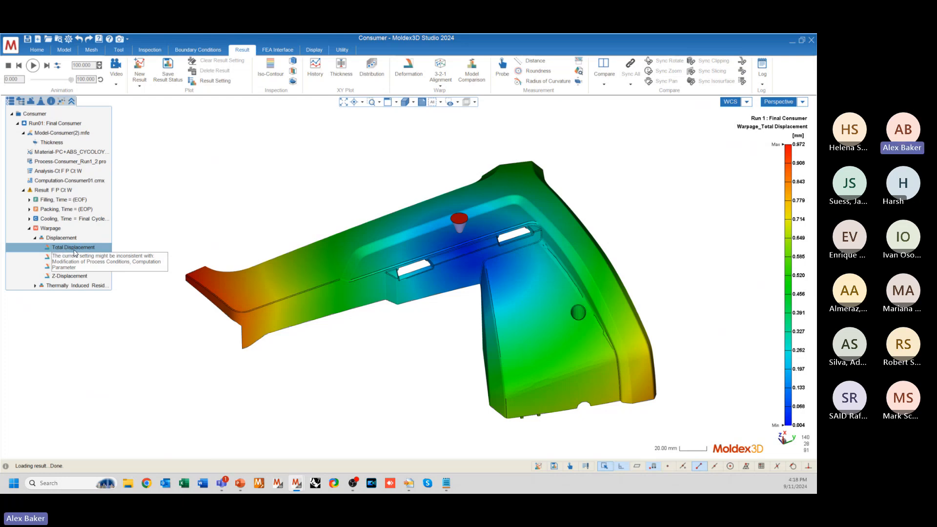
mouse_move(410, 305)
middle_down()
mouse_move(469, 300)
mouse_move(401, 308)
middle_up()
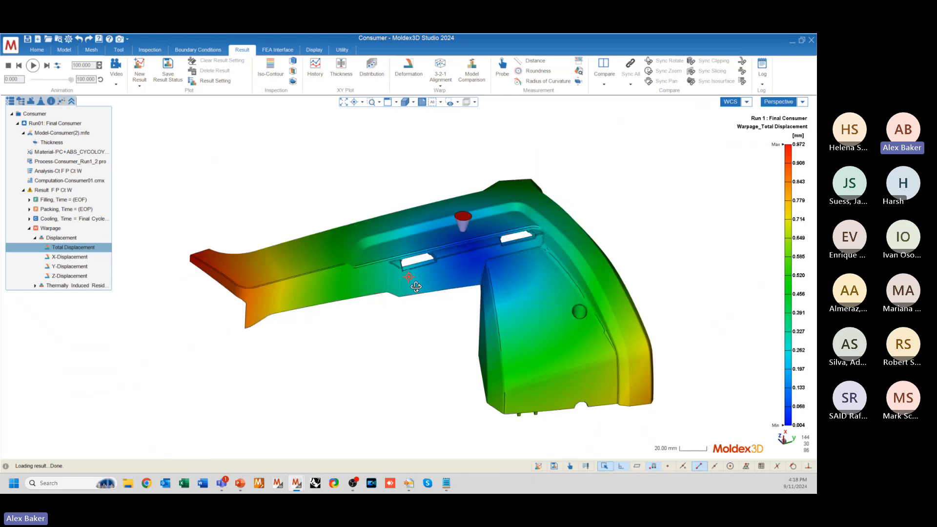
- Inspect the total displacement at the free end of the long arm and compare it with the rest of the part
scroll(166, 264, up, 5)
scroll(195, 266, up, 3)
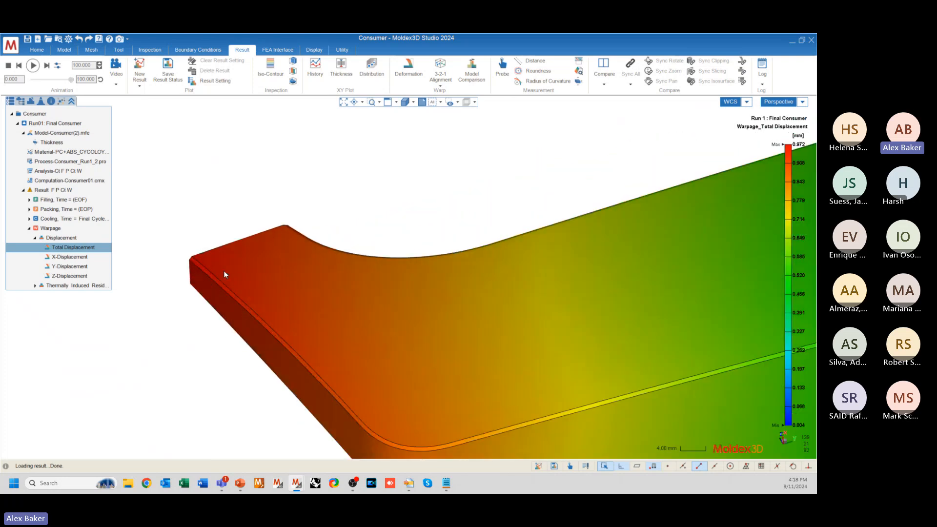
scroll(224, 267, down, 4)
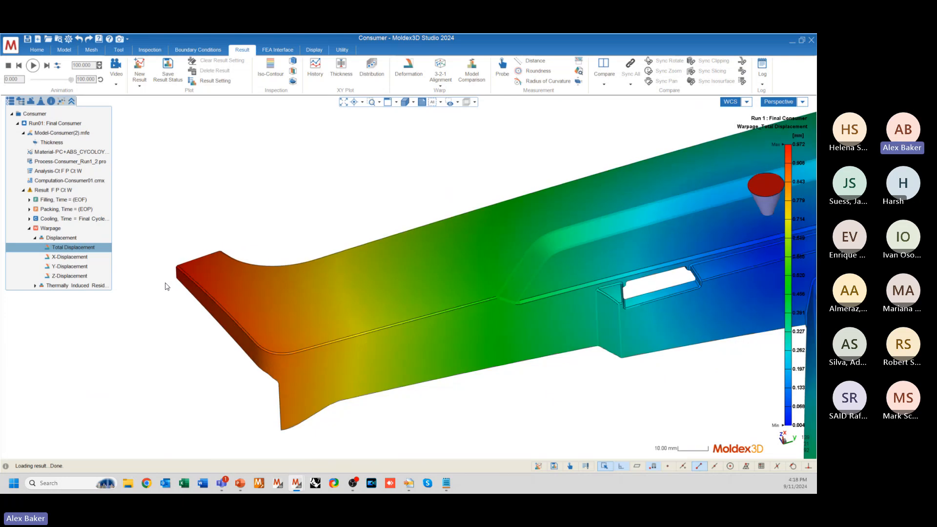
scroll(156, 282, down, 1)
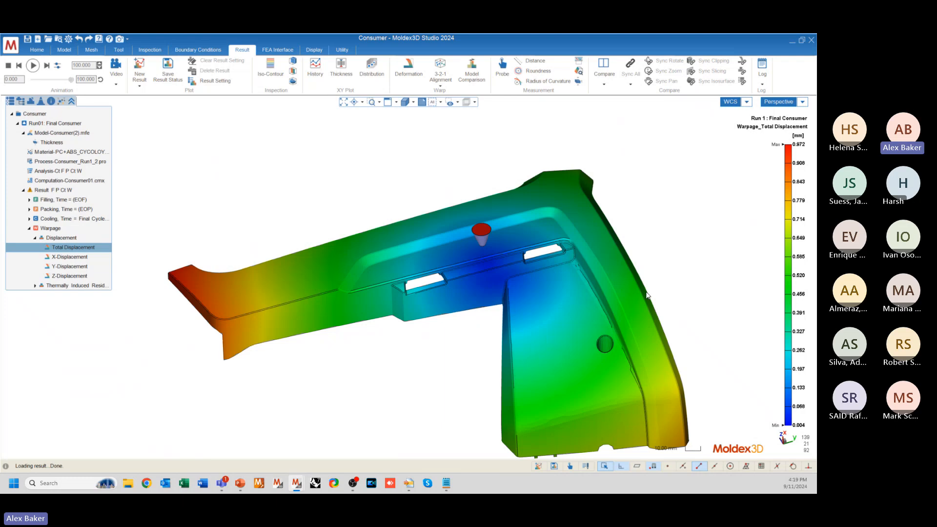
scroll(365, 210, down, 1)
mouse_move(299, 271)
middle_down()
mouse_move(320, 263)
mouse_move(286, 293)
mouse_move(288, 303)
mouse_move(250, 311)
mouse_move(268, 283)
middle_up()
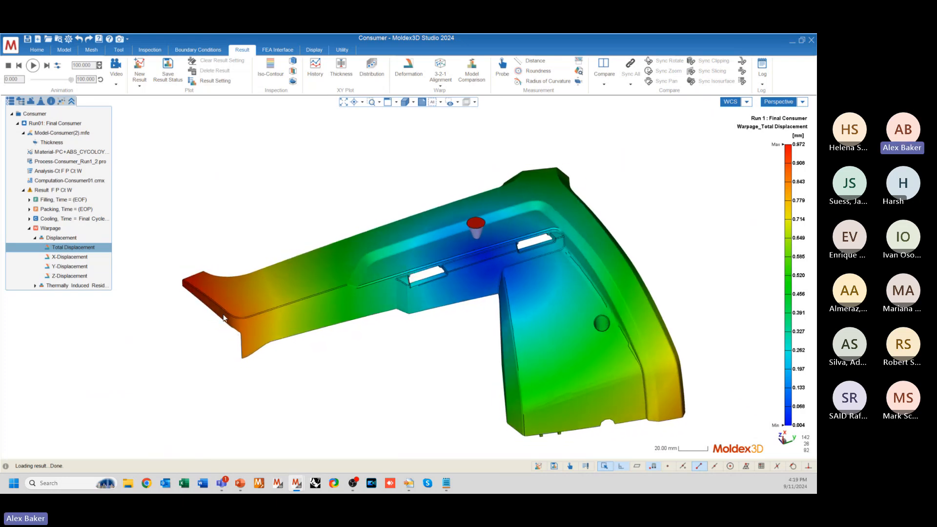
- Inspect the arm's outermost corner up close against the maximum of the displacement scale, and return to the whole part
scroll(186, 283, up, 5)
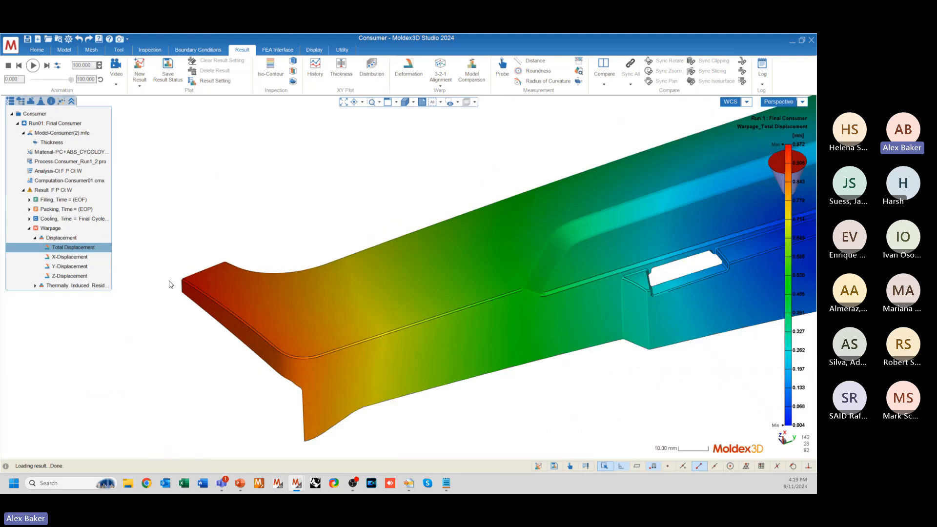
scroll(170, 287, up, 4)
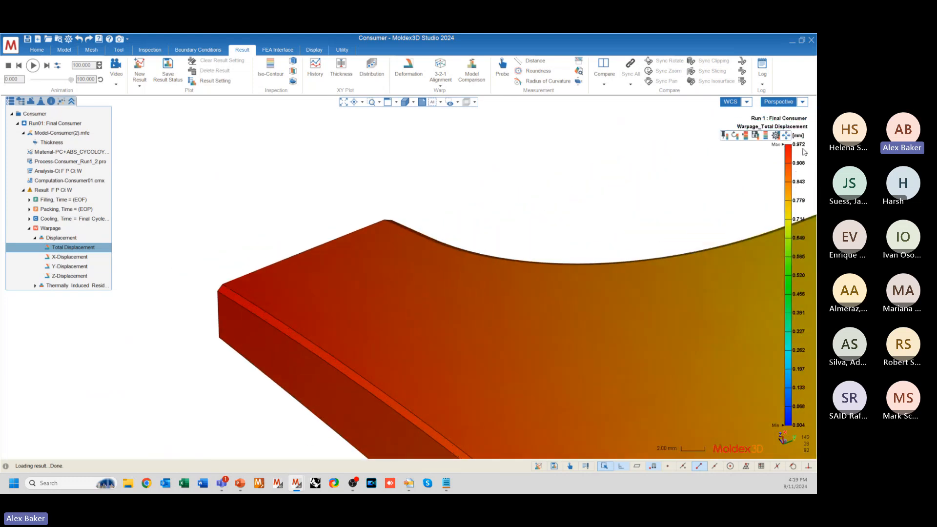
scroll(205, 288, up, 3)
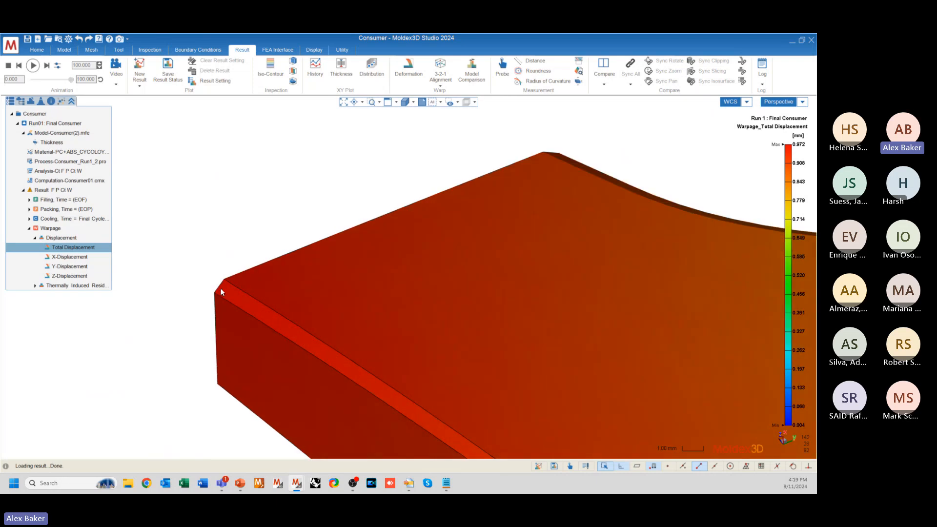
scroll(231, 258, down, 2)
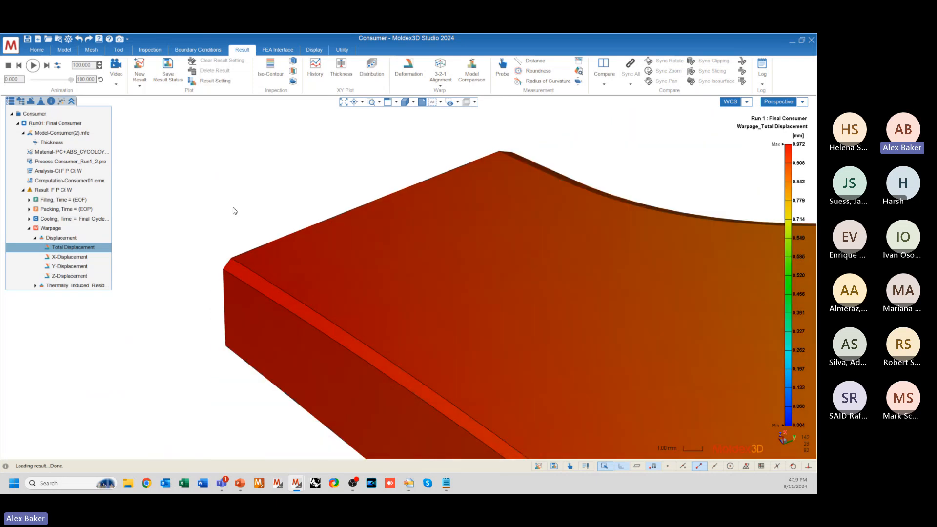
scroll(210, 289, down, 2)
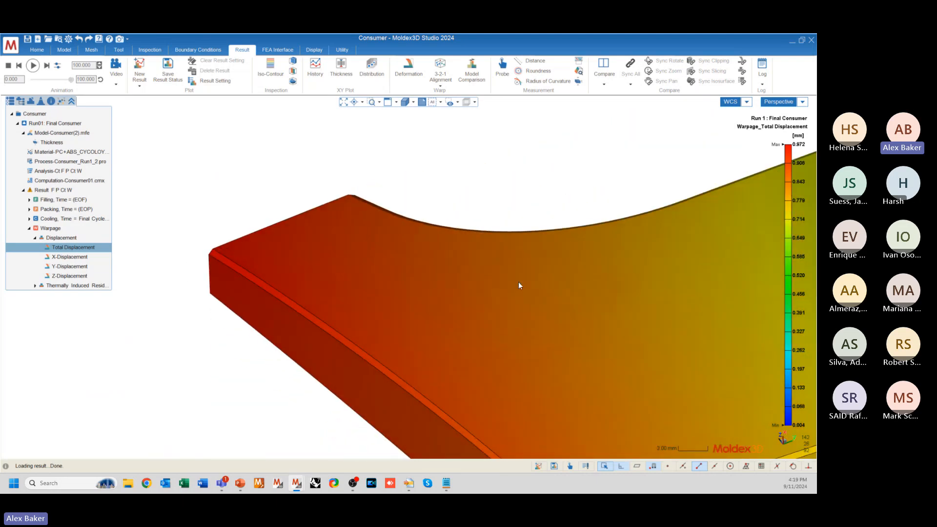
scroll(222, 286, down, 5)
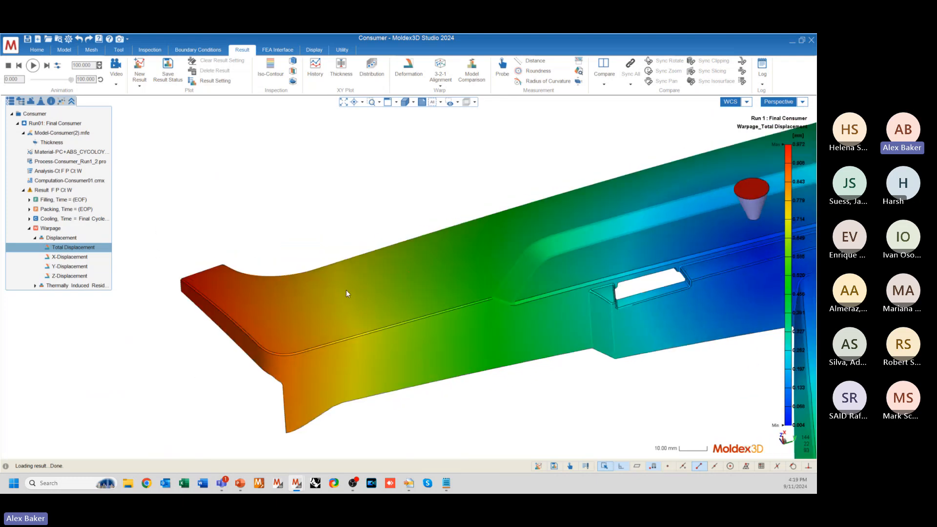
scroll(248, 281, down, 2)
scroll(248, 282, down, 2)
mouse_move(248, 282)
middle_down()
mouse_move(234, 324)
mouse_move(181, 314)
mouse_move(230, 303)
mouse_move(223, 313)
middle_up()
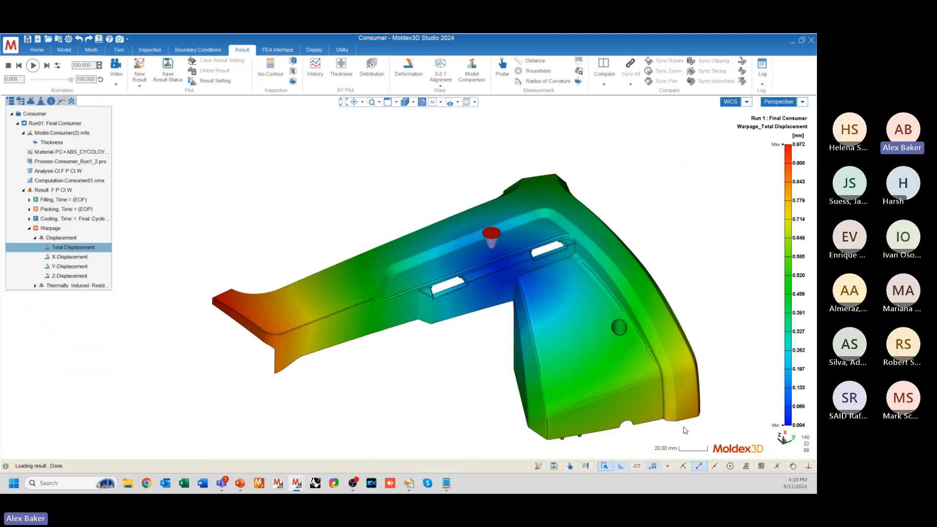
mouse_move(409, 277)
middle_down()
mouse_move(502, 336)
mouse_move(482, 310)
mouse_move(569, 381)
middle_up()
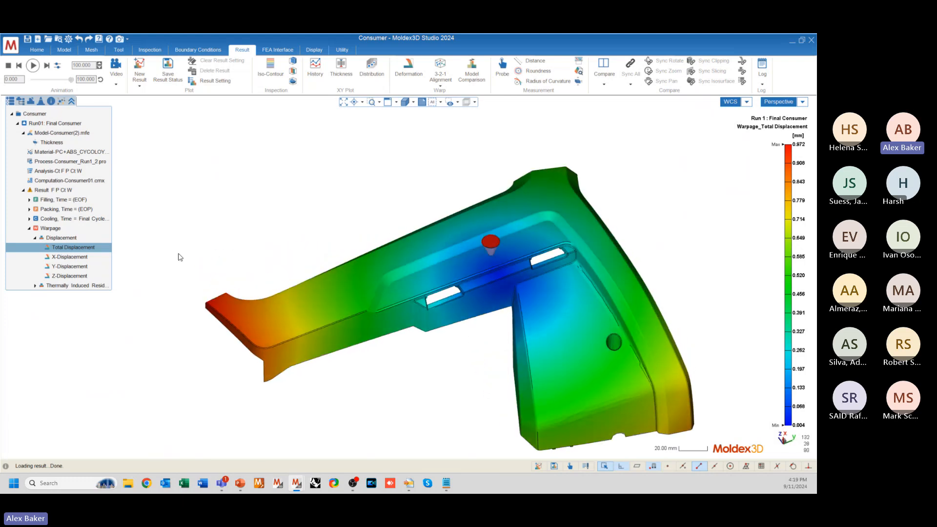
- Show the Y-Displacement result and examine how the arm and wide panel move along the Y axis
click(68, 266)
middle_drag(493, 312, 602, 368)
mouse_move(773, 167)
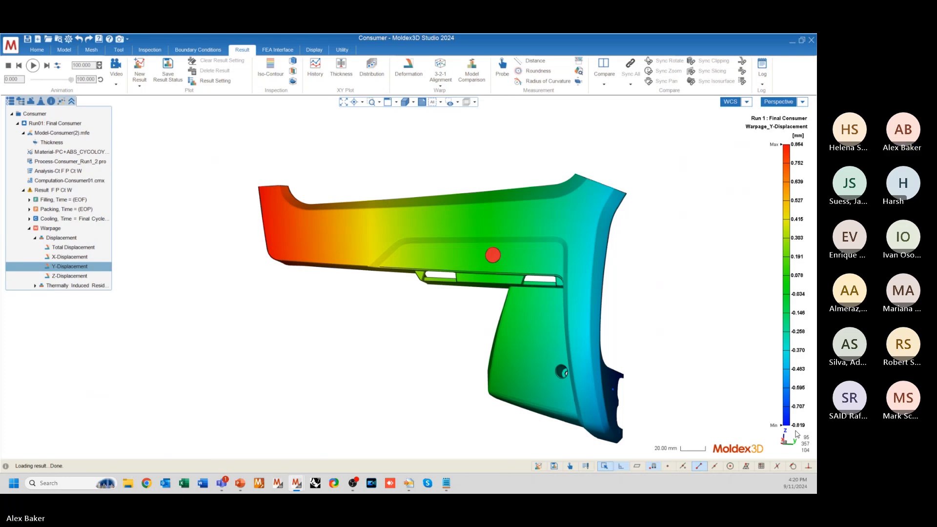
mouse_move(335, 349)
middle_down()
mouse_move(355, 328)
mouse_move(385, 332)
mouse_move(404, 350)
mouse_move(399, 382)
middle_up()
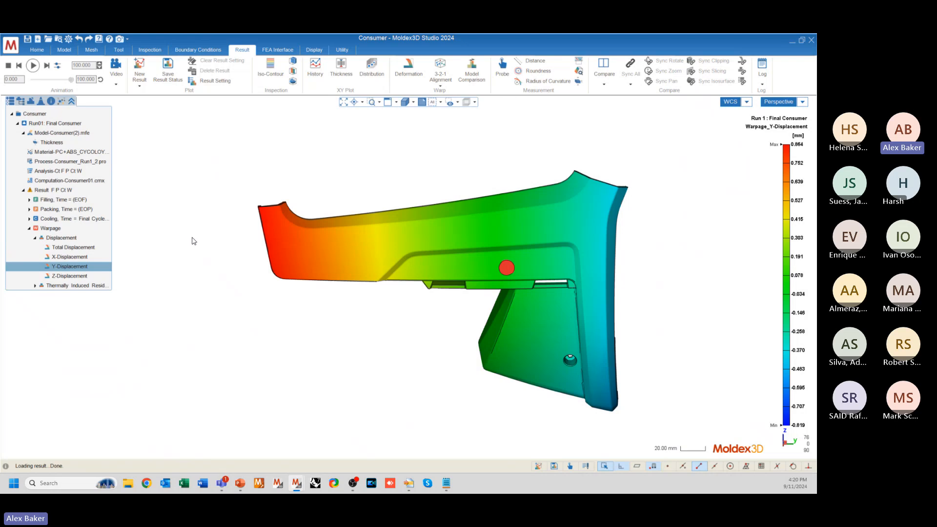
middle_drag(351, 336, 375, 329)
scroll(372, 331, down, 2)
scroll(426, 195, up, 3)
middle_drag(414, 200, 403, 274)
scroll(369, 207, down, 2)
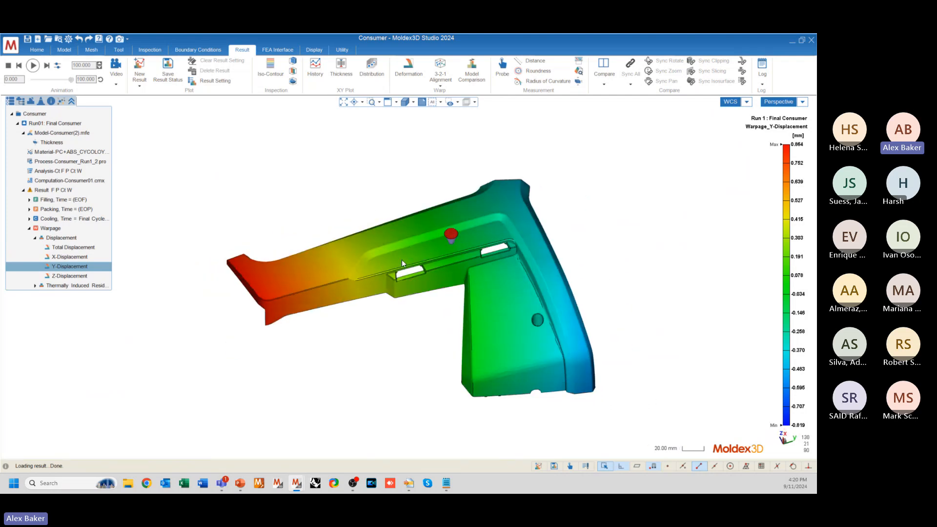
- Return to the Total Displacement result and review the arm's tip and the whole part against the color scale
click(61, 249)
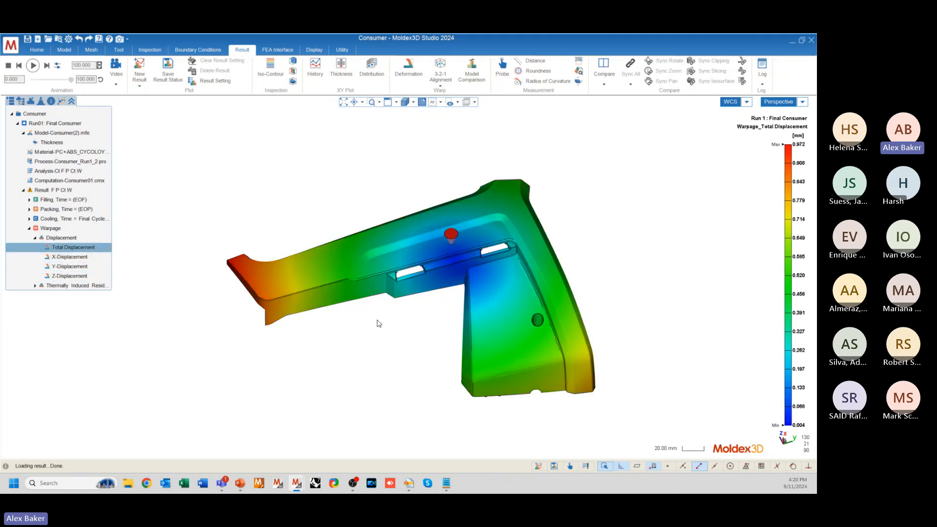
middle_drag(378, 323, 376, 298)
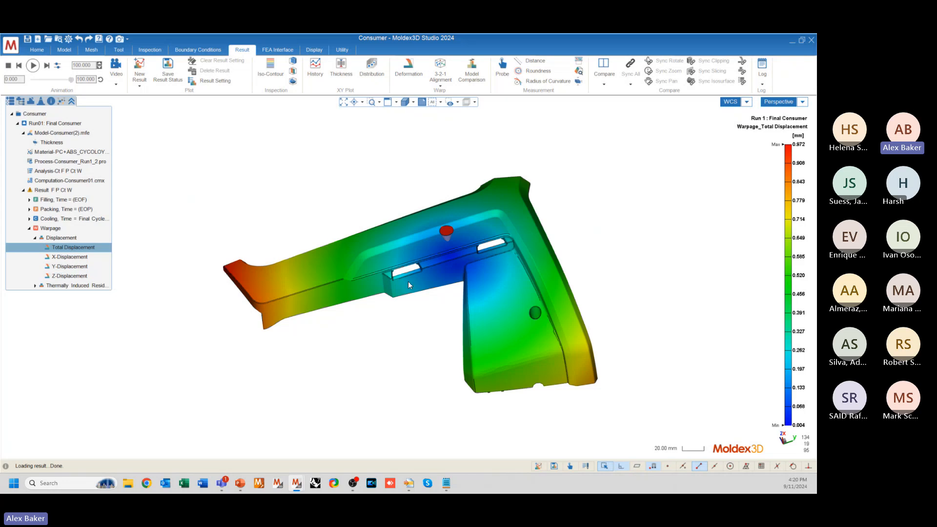
middle_drag(408, 281, 364, 287)
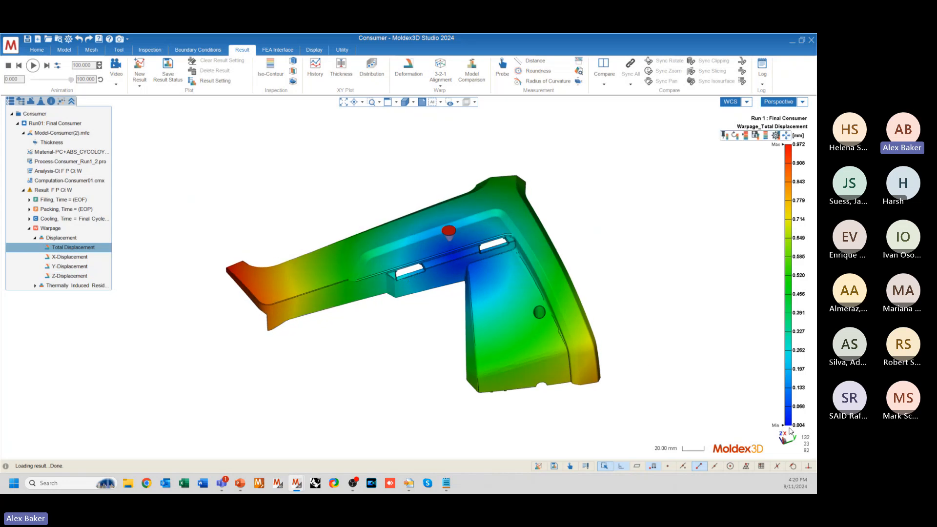
middle_drag(277, 330, 197, 345)
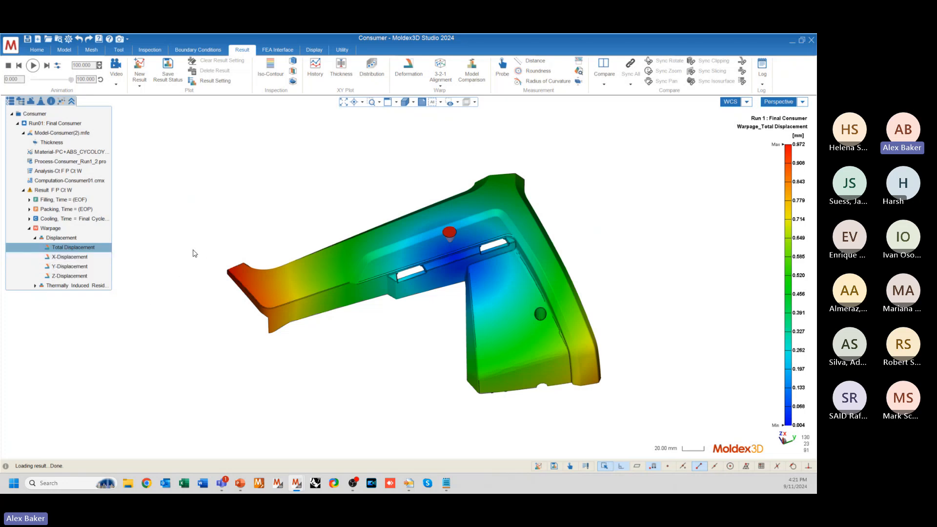
scroll(229, 271, up, 10)
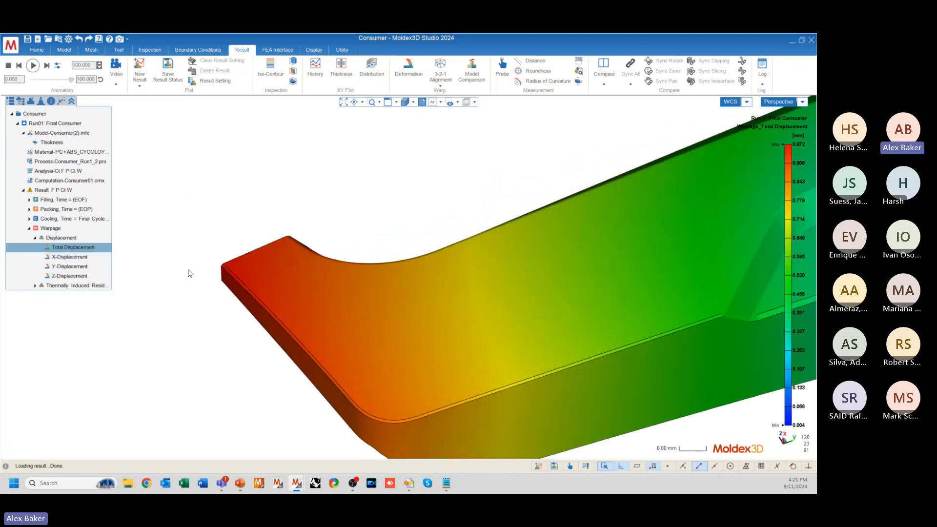
scroll(219, 269, down, 10)
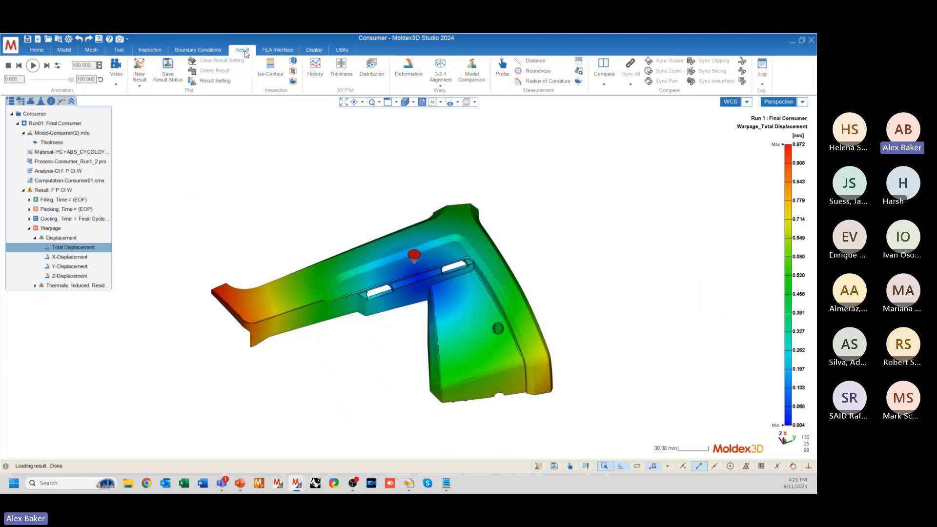
- Open the Deformation view at scale factor 1 and compare the arm's tip corner with the original model outline
click(409, 68)
middle_drag(434, 261, 342, 344)
middle_drag(239, 317, 171, 376)
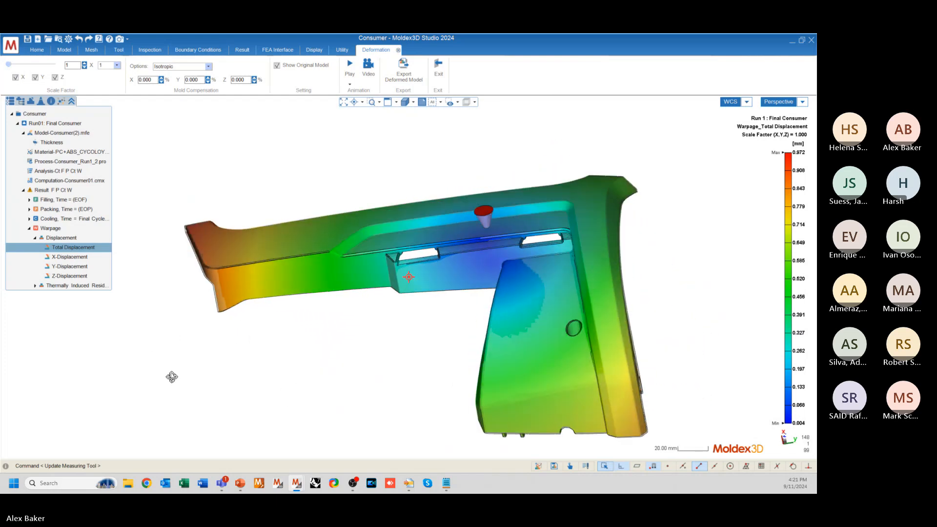
scroll(167, 188, up, 10)
scroll(213, 251, up, 6)
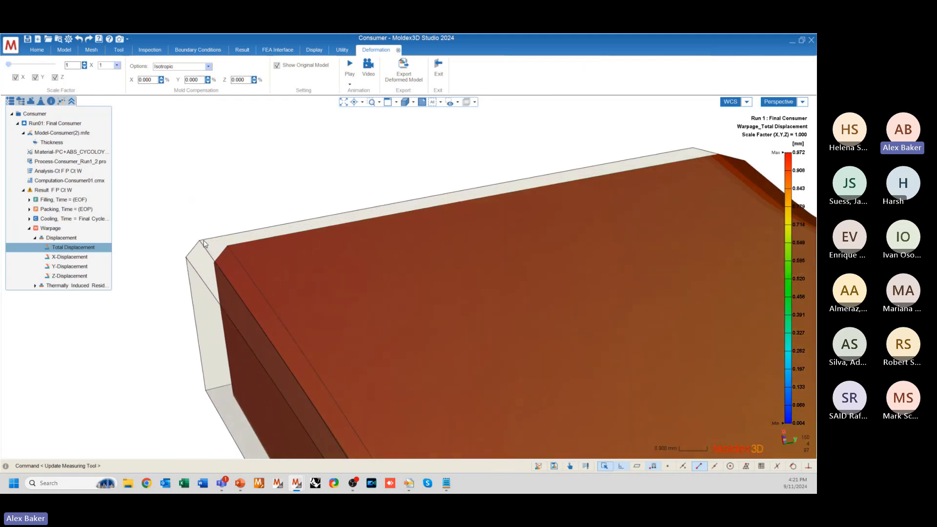
- Set the deformation scale factor to 10 and compare the arm's tip with the original model outline from several sides
scroll(186, 239, down, 3)
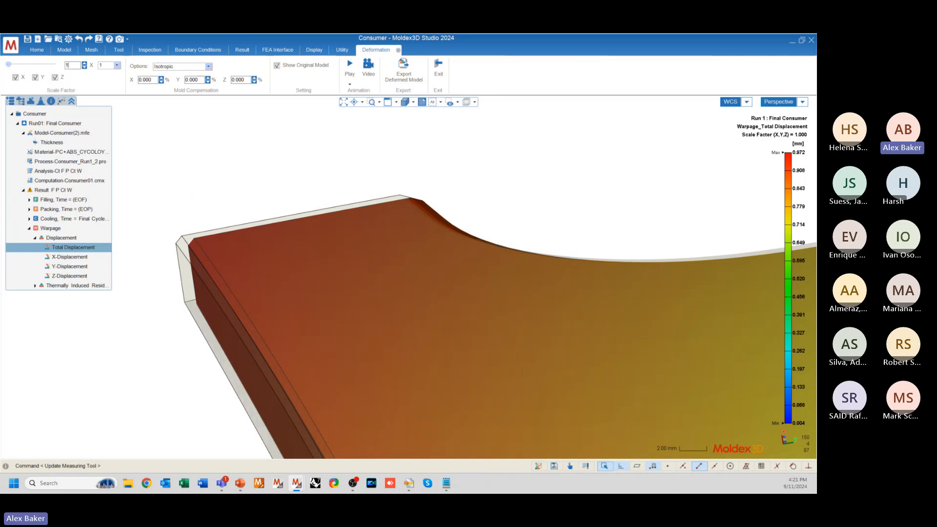
text(0)
scroll(166, 227, down, 5)
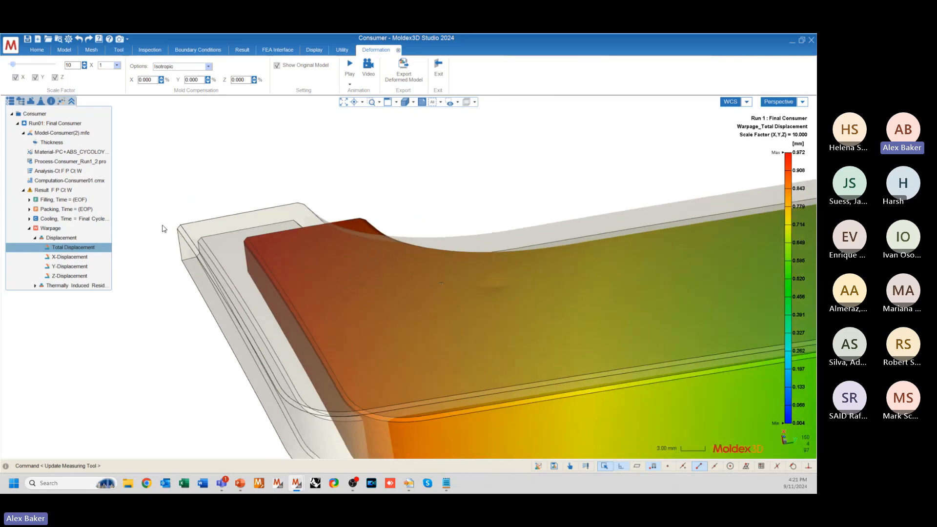
scroll(232, 256, down, 2)
mouse_move(409, 277)
middle_down()
mouse_move(452, 294)
mouse_move(430, 278)
mouse_move(372, 299)
mouse_move(341, 363)
mouse_move(372, 328)
mouse_move(410, 171)
mouse_move(483, 317)
mouse_move(502, 130)
mouse_move(539, 125)
mouse_move(514, 141)
mouse_move(478, 345)
mouse_move(368, 215)
mouse_move(401, 378)
mouse_move(395, 422)
mouse_move(414, 437)
mouse_move(381, 387)
mouse_move(289, 389)
mouse_move(366, 396)
mouse_move(361, 254)
middle_up()
scroll(198, 241, up, 8)
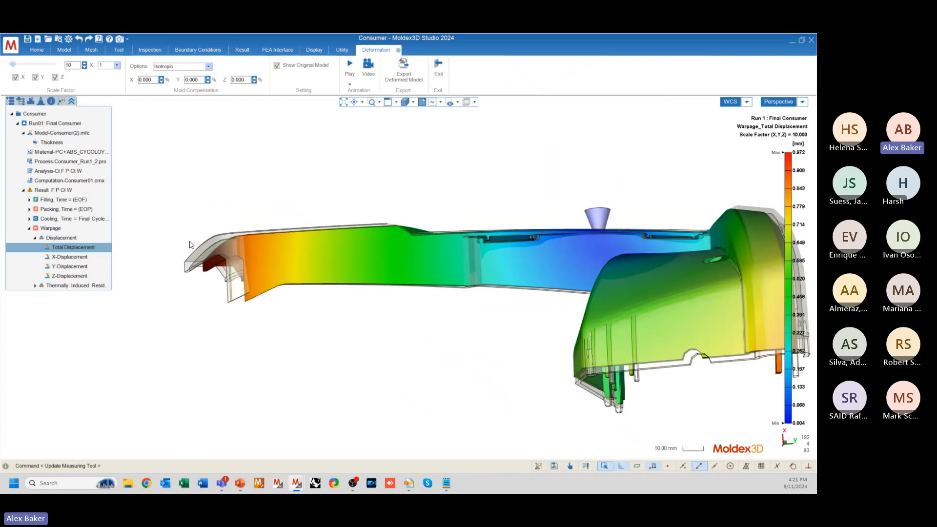
middle_drag(311, 239, 215, 262)
scroll(210, 265, down, 2)
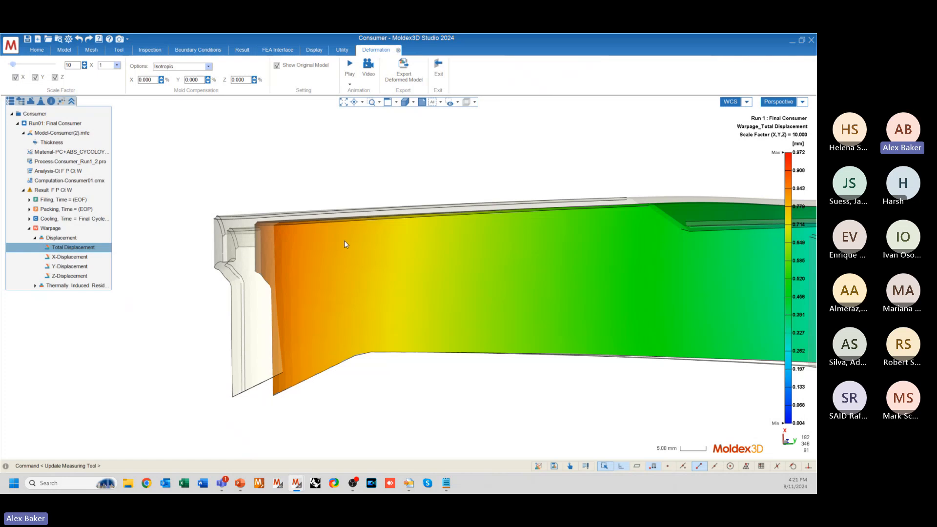
middle_drag(345, 244, 345, 245)
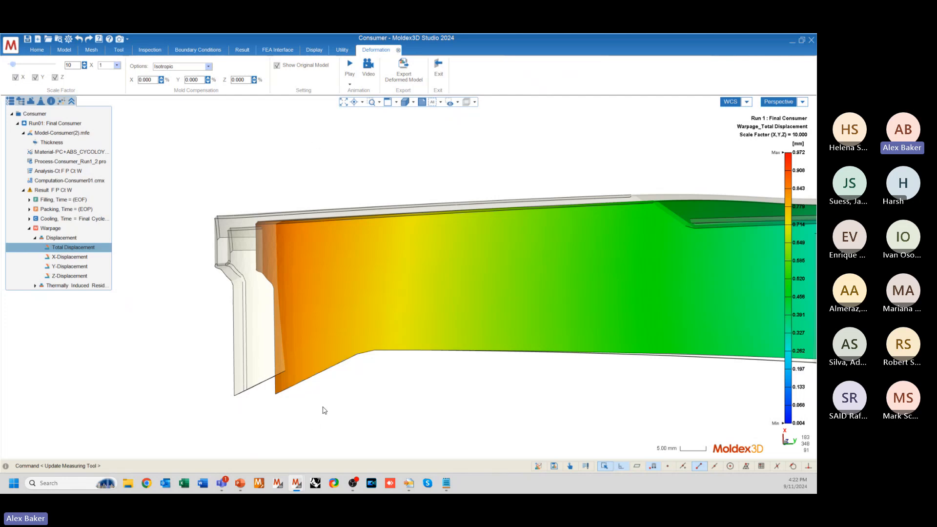
- Examine the exaggerated deformation of the arm end-on and from its outer face, ending with the whole part in view
mouse_move(208, 343)
middle_down()
mouse_move(264, 341)
mouse_move(280, 294)
mouse_move(412, 295)
mouse_move(385, 293)
middle_up()
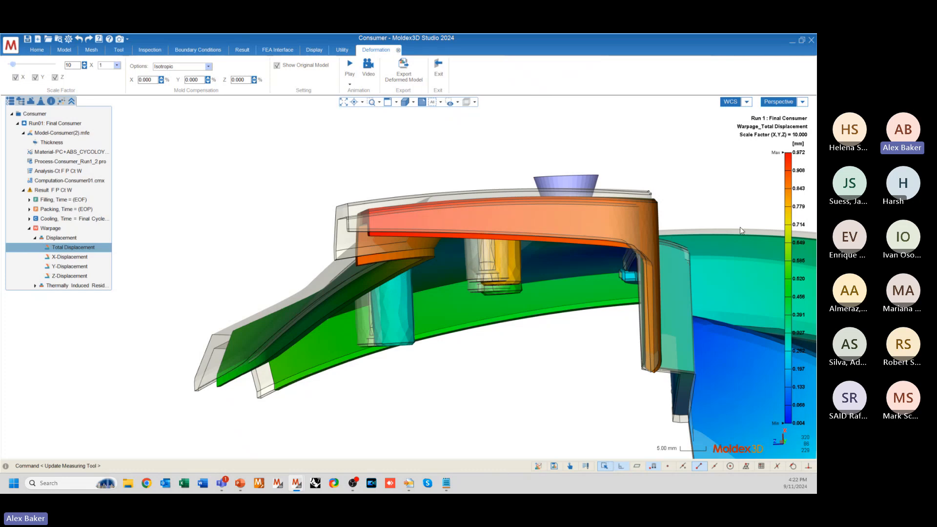
middle_drag(640, 248, 596, 262)
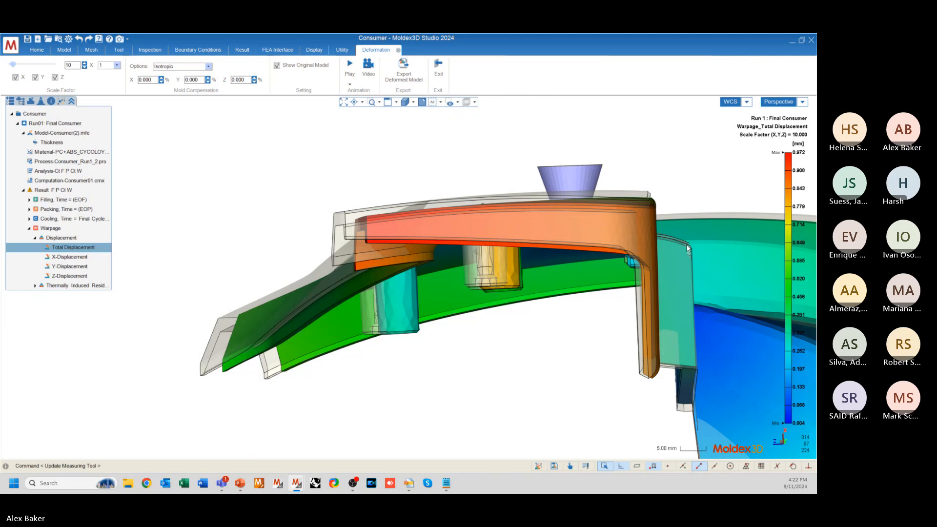
mouse_move(697, 264)
middle_down()
mouse_move(427, 243)
mouse_move(512, 201)
mouse_move(412, 244)
mouse_move(414, 347)
mouse_move(412, 268)
mouse_move(386, 194)
mouse_move(419, 328)
mouse_move(411, 281)
mouse_move(388, 259)
mouse_move(410, 272)
mouse_move(313, 280)
mouse_move(335, 299)
mouse_move(249, 257)
middle_up()
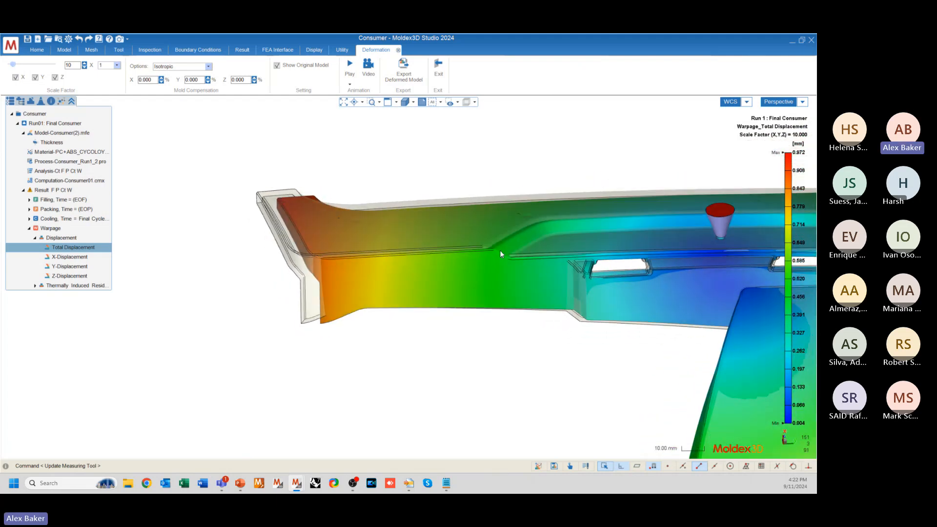
mouse_move(399, 262)
middle_down()
mouse_move(502, 230)
mouse_move(379, 230)
mouse_move(294, 216)
mouse_move(158, 287)
middle_up()
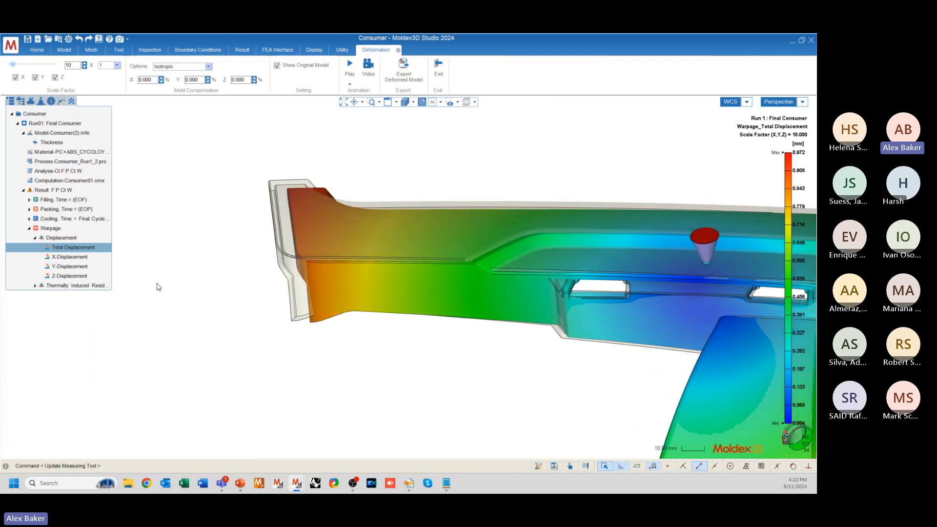
scroll(211, 177, down, 5)
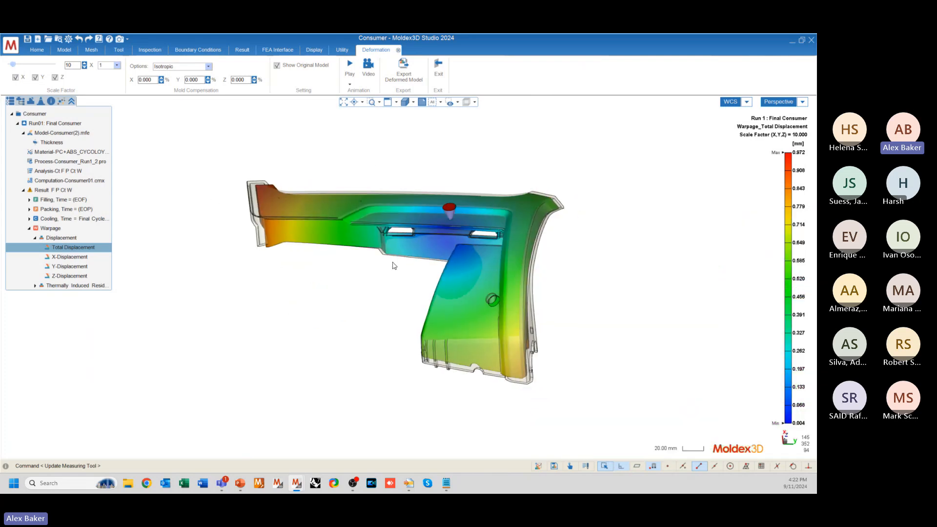
mouse_move(394, 266)
middle_down()
mouse_move(424, 259)
mouse_move(359, 263)
mouse_move(381, 234)
middle_up()
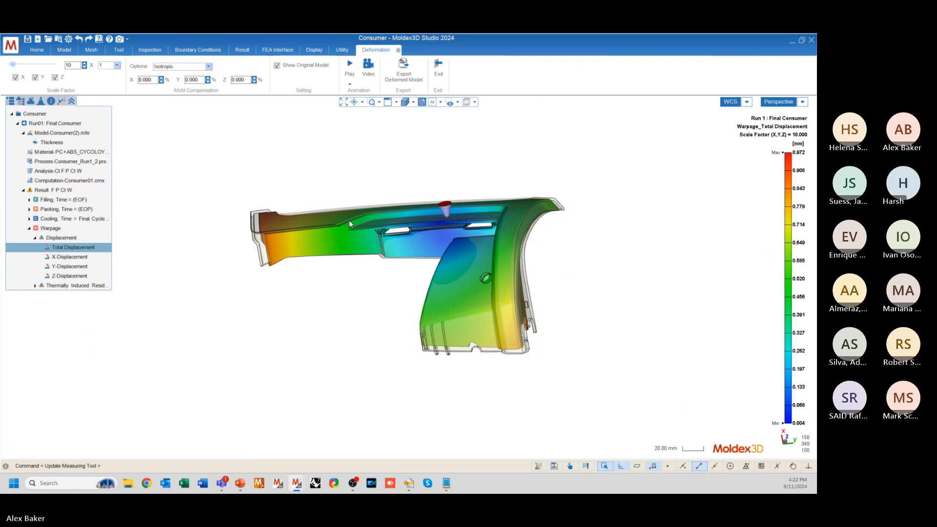
- Inspect the wide panel's outer and inner faces, comparing its notched edge and boss with the original outline
middle_drag(442, 334, 488, 303)
scroll(578, 283, up, 6)
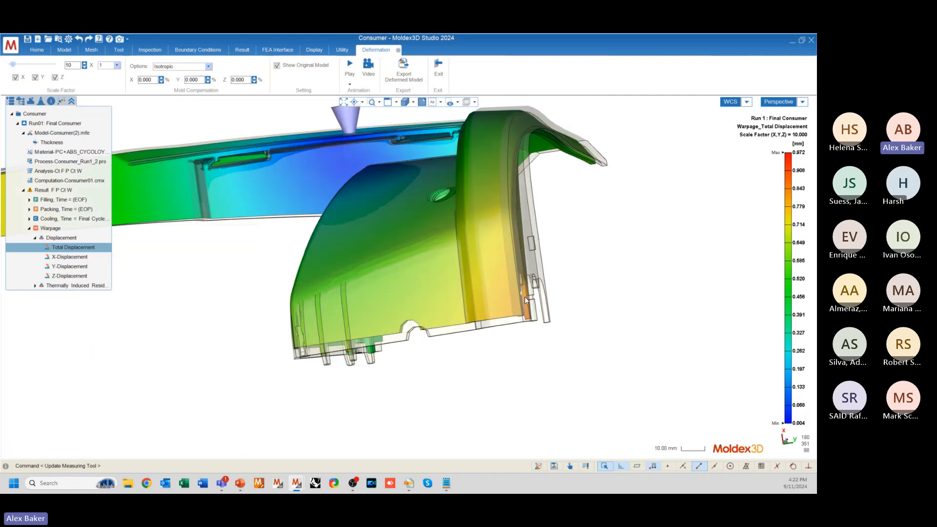
mouse_move(578, 283)
middle_down()
mouse_move(560, 193)
mouse_move(556, 207)
mouse_move(556, 105)
mouse_move(586, 176)
mouse_move(582, 148)
middle_up()
scroll(586, 176, up, 5)
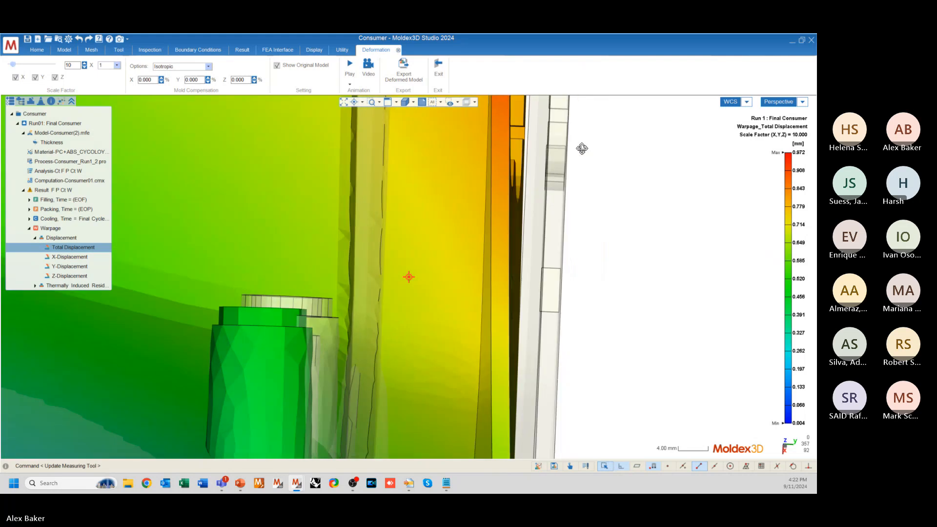
scroll(572, 195, down, 5)
middle_drag(572, 196, 554, 238)
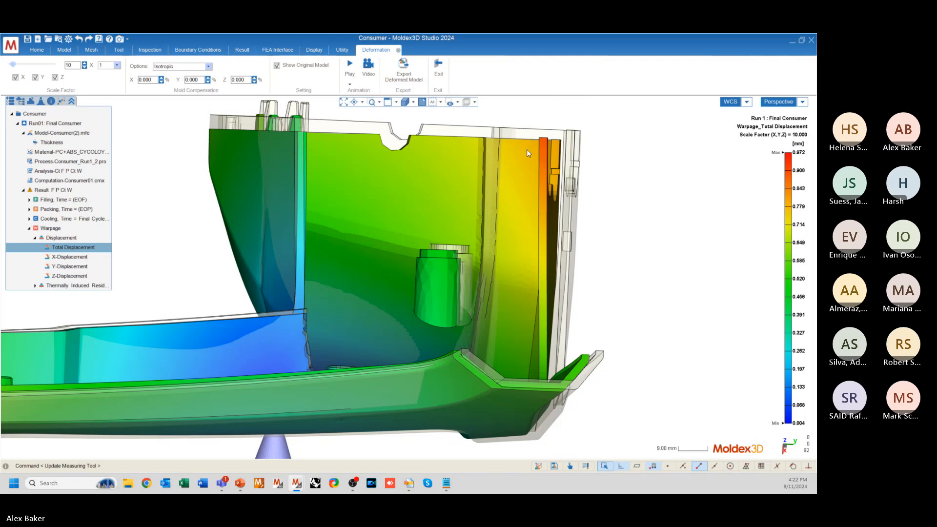
mouse_move(531, 149)
middle_down()
mouse_move(556, 218)
mouse_move(573, 217)
mouse_move(424, 268)
mouse_move(439, 273)
middle_up()
scroll(548, 217, down, 3)
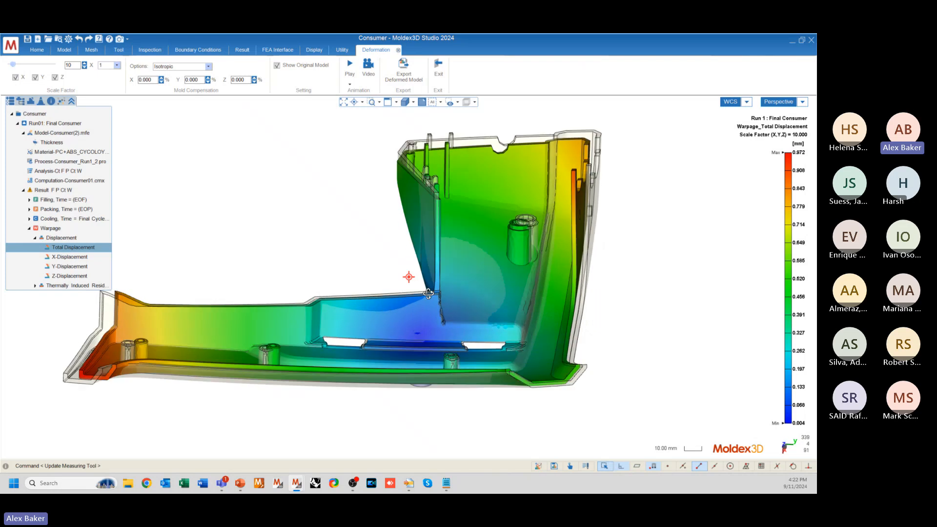
- Compare the wide panel's free edge and corner with the original outline from straight on and from above
scroll(624, 265, down, 3)
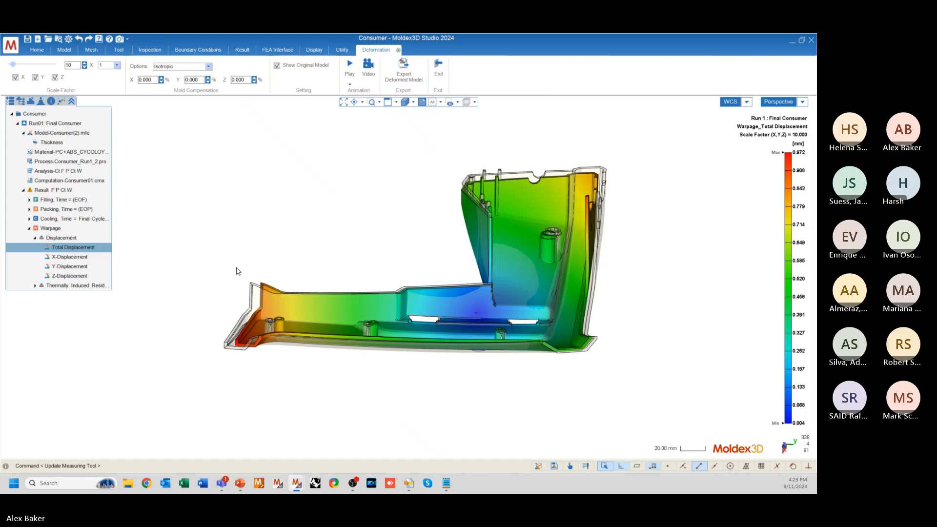
mouse_move(237, 270)
middle_down()
mouse_move(223, 348)
mouse_move(254, 291)
mouse_move(218, 278)
mouse_move(251, 273)
mouse_move(303, 290)
middle_up()
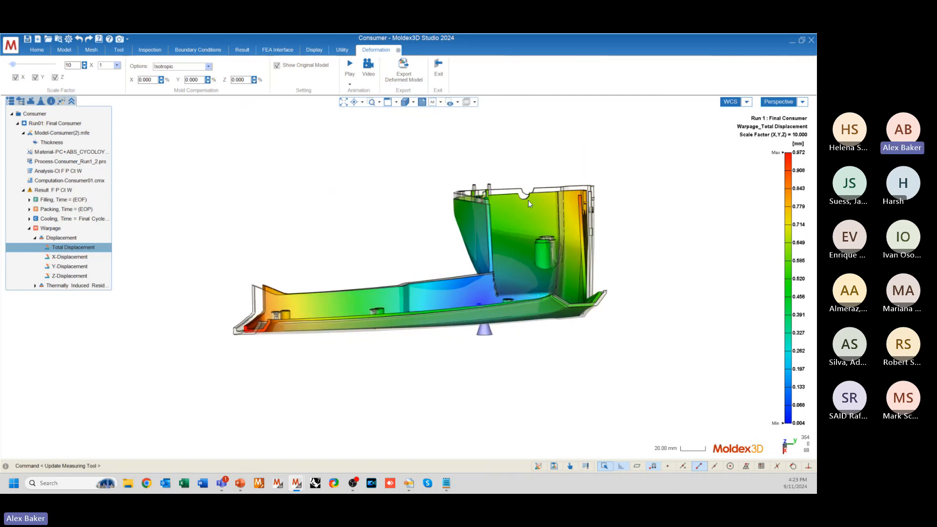
scroll(605, 195, up, 10)
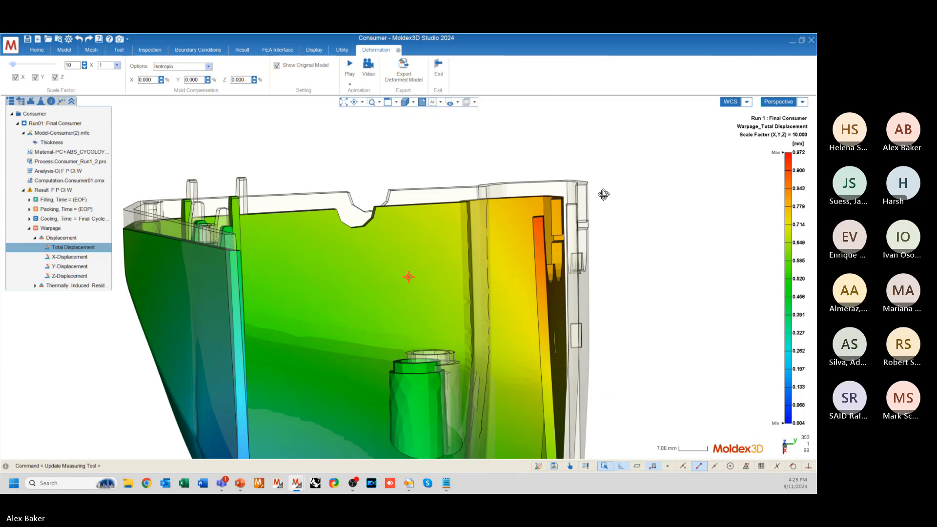
mouse_move(604, 194)
middle_down()
mouse_move(542, 230)
mouse_move(531, 259)
middle_up()
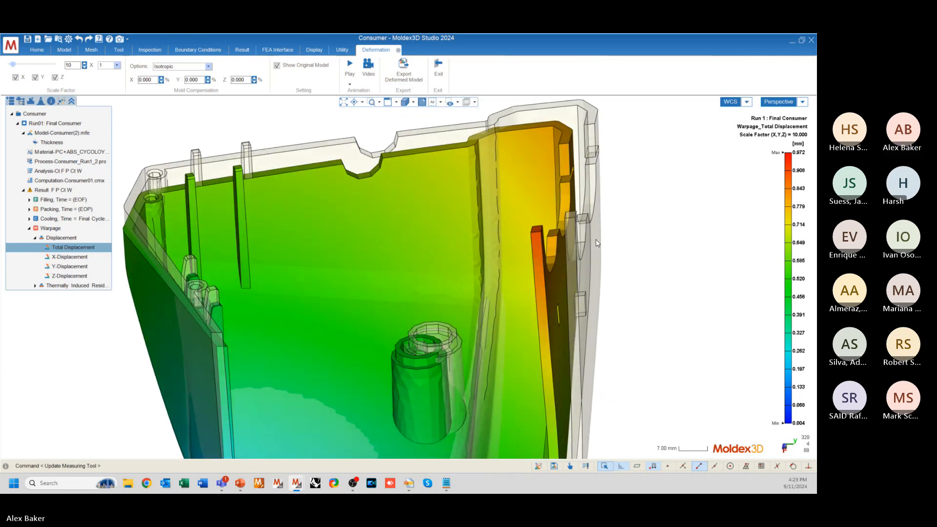
scroll(597, 243, down, 8)
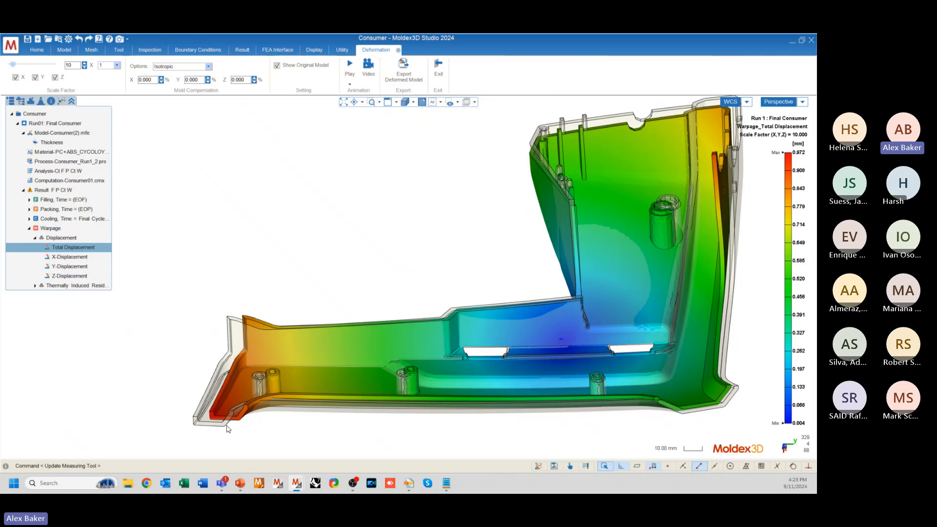
- Compare the shrinkage at the arm's red tip with that at the wide panel's outer corner and upright rib
scroll(216, 385, up, 2)
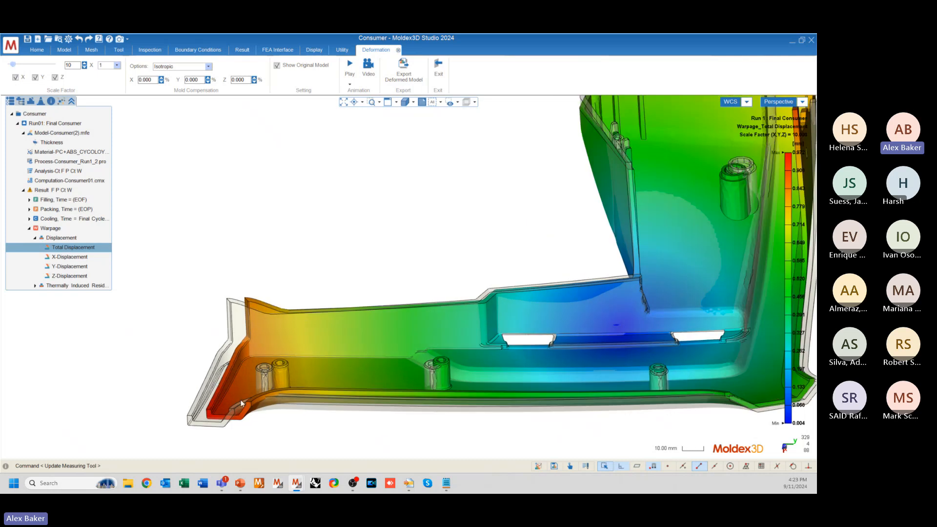
scroll(176, 411, down, 3)
scroll(632, 211, up, 6)
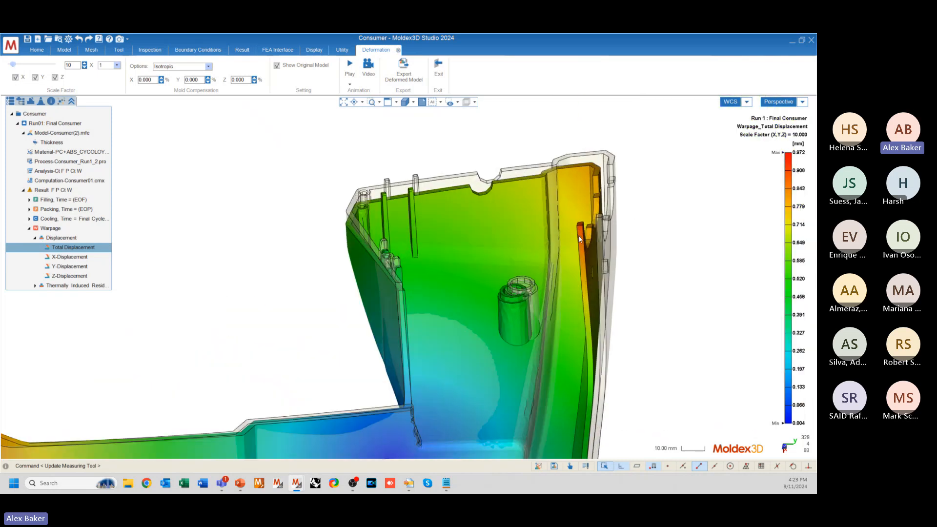
mouse_move(579, 236)
middle_down()
mouse_move(689, 217)
mouse_move(753, 220)
mouse_move(645, 208)
middle_up()
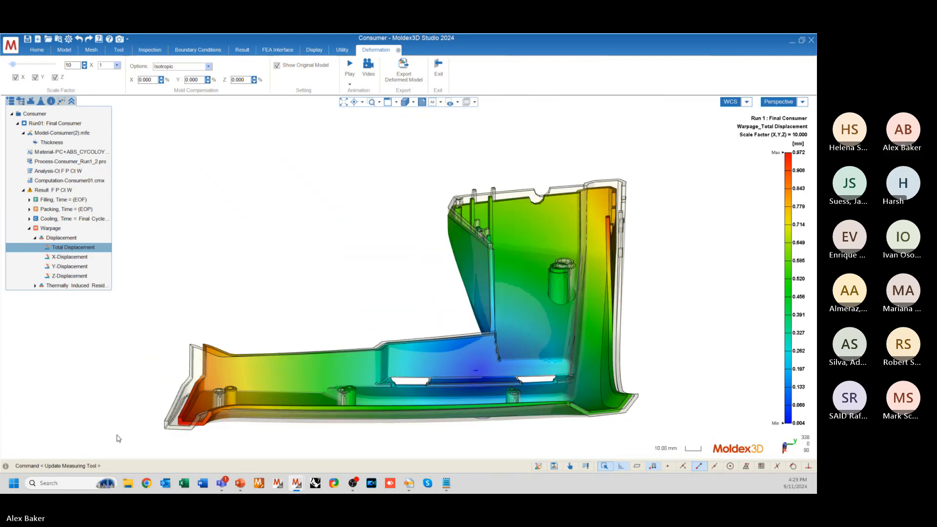
scroll(176, 445, up, 4)
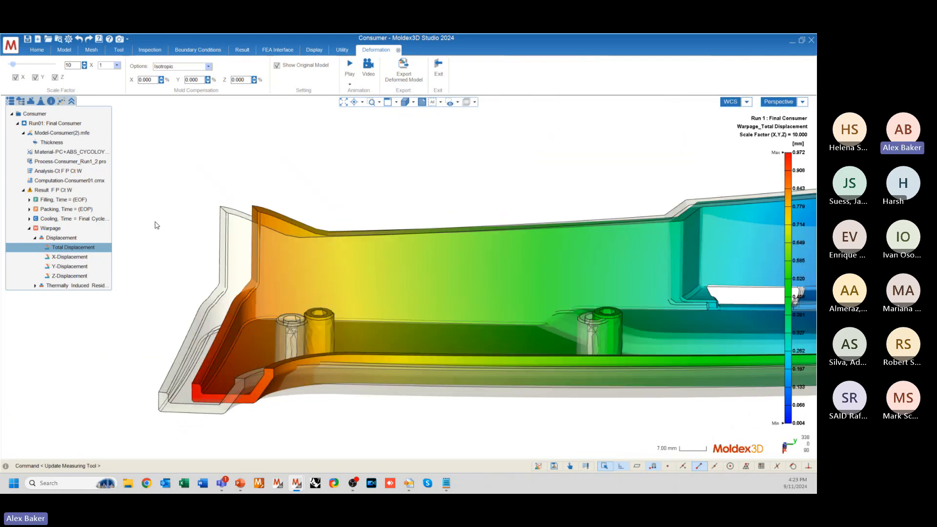
middle_drag(256, 367, 631, 134)
scroll(631, 134, up, 1)
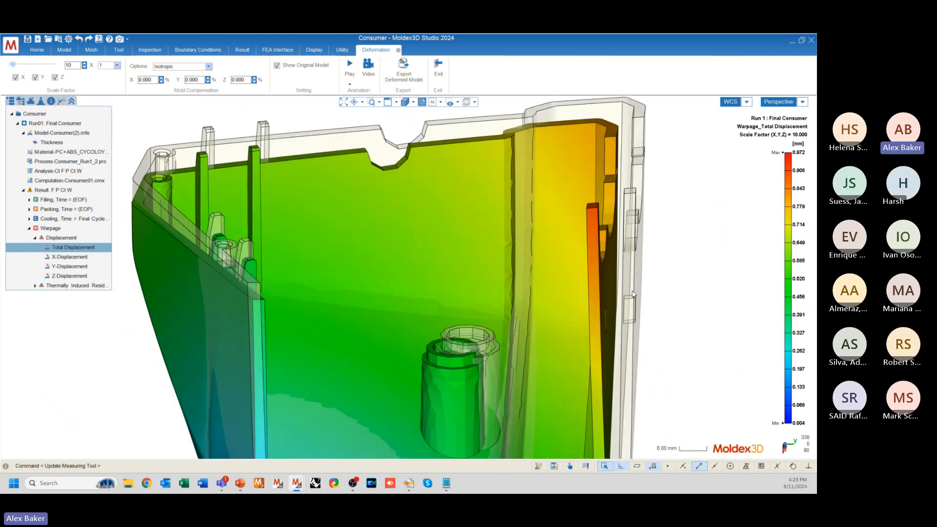
mouse_move(634, 293)
middle_down()
mouse_move(544, 256)
mouse_move(661, 251)
middle_up()
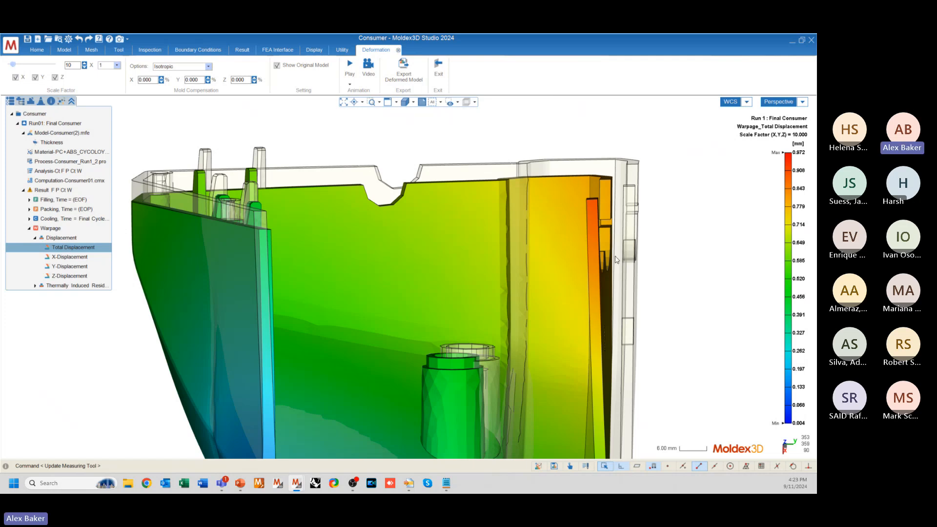
- Apply an isotropic mold compensation of 0.5% to the deformed model
double_click(193, 80)
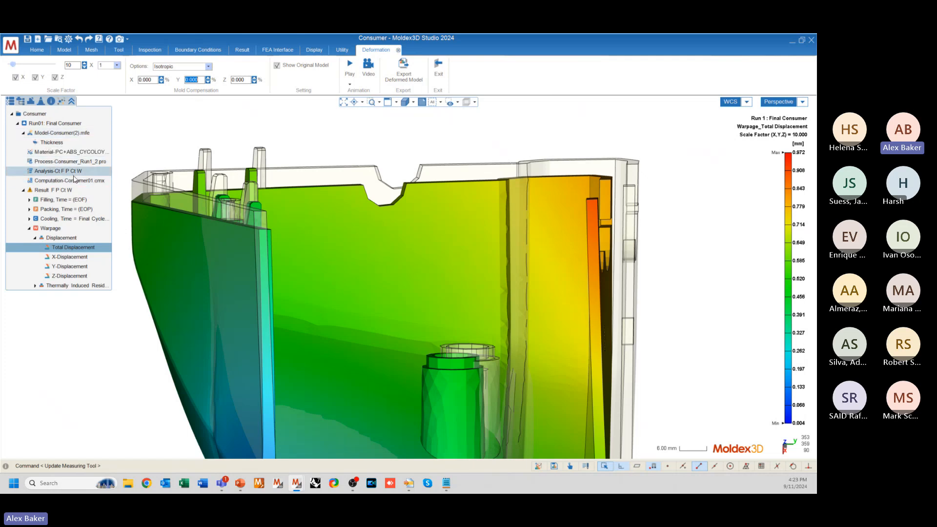
text(0)
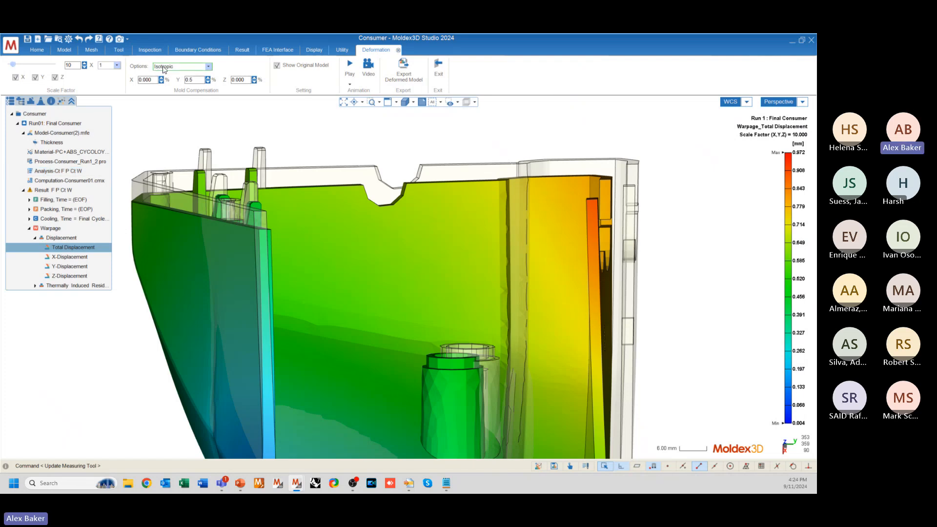
text(.5)
key(Return)
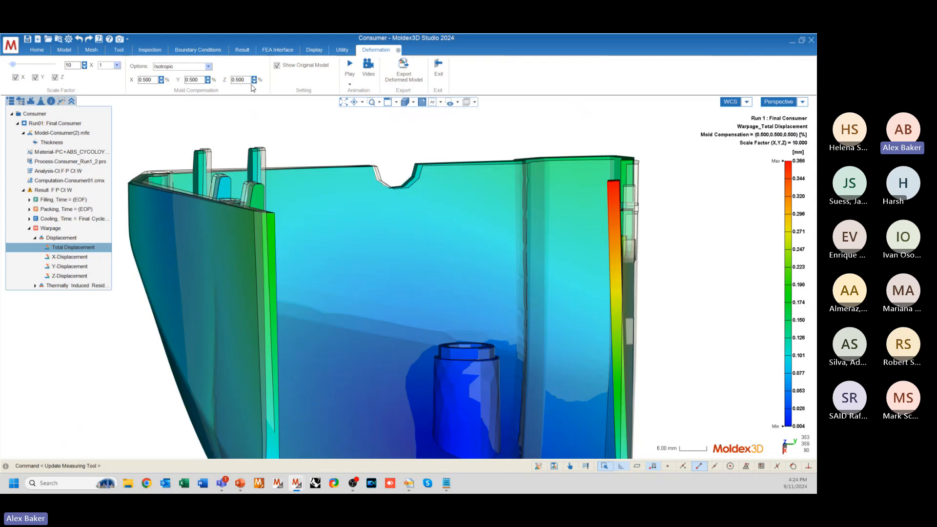
click(177, 67)
click(236, 69)
- Examine the compensated total displacement on the wide panel's inner side, focusing on the upright rib near its outer edge
scroll(462, 179, down, 4)
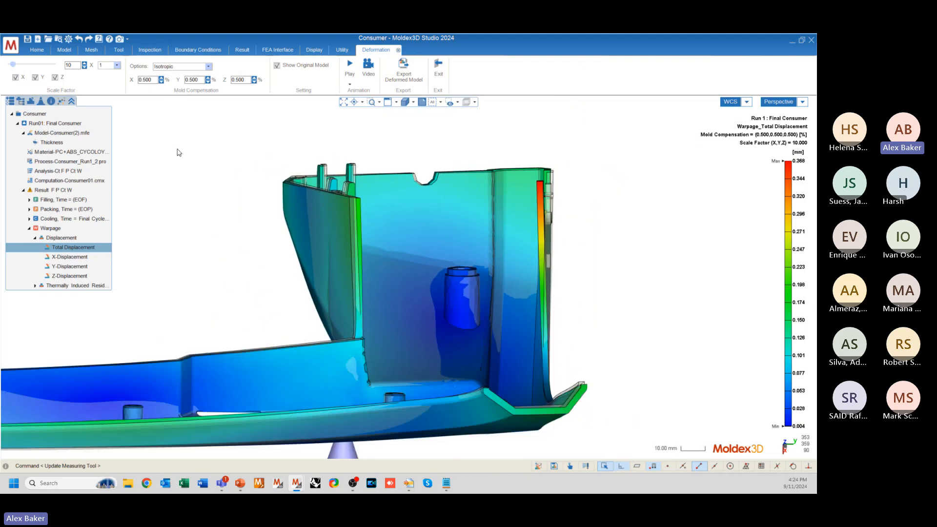
middle_drag(458, 259, 539, 298)
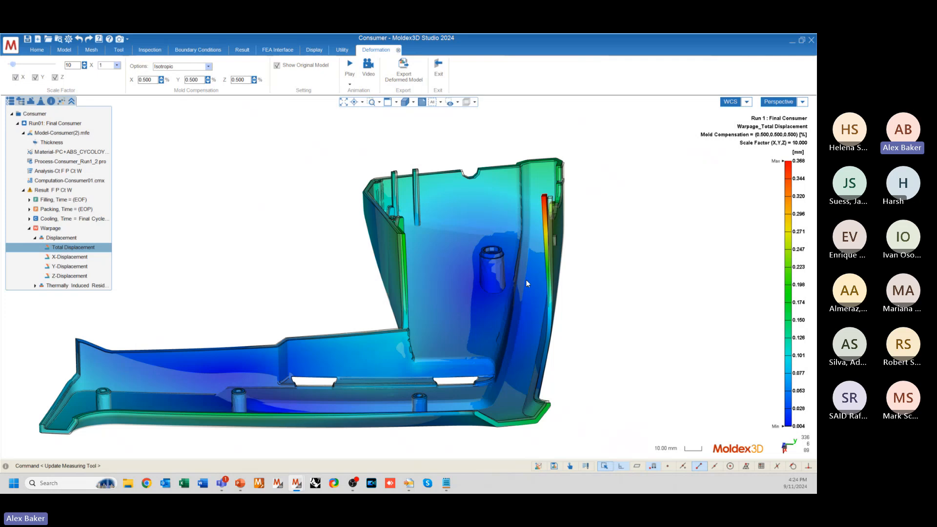
mouse_move(552, 223)
middle_down()
mouse_move(621, 198)
mouse_move(583, 181)
middle_up()
scroll(583, 181, up, 6)
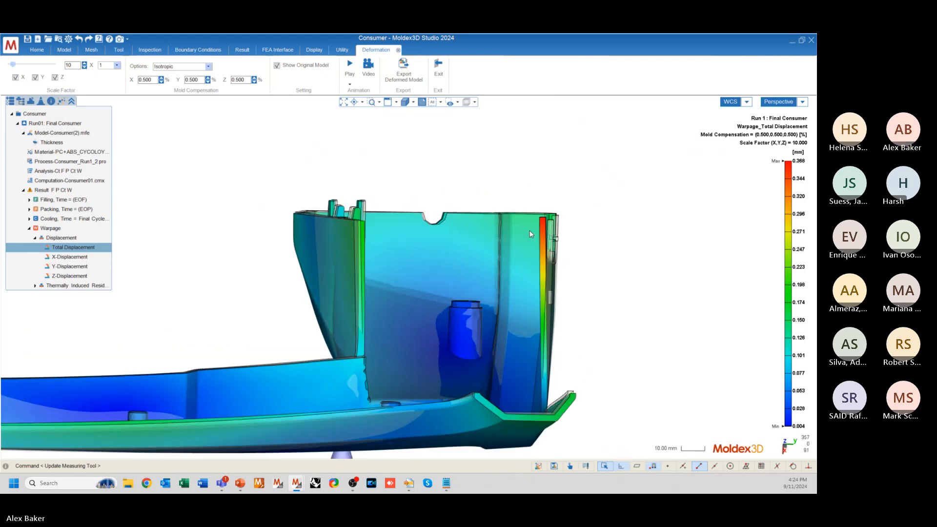
scroll(637, 210, down, 5)
- Examine the compensated part from its outer side and compare the arm's tip with the original outline up close
middle_drag(520, 234, 458, 152)
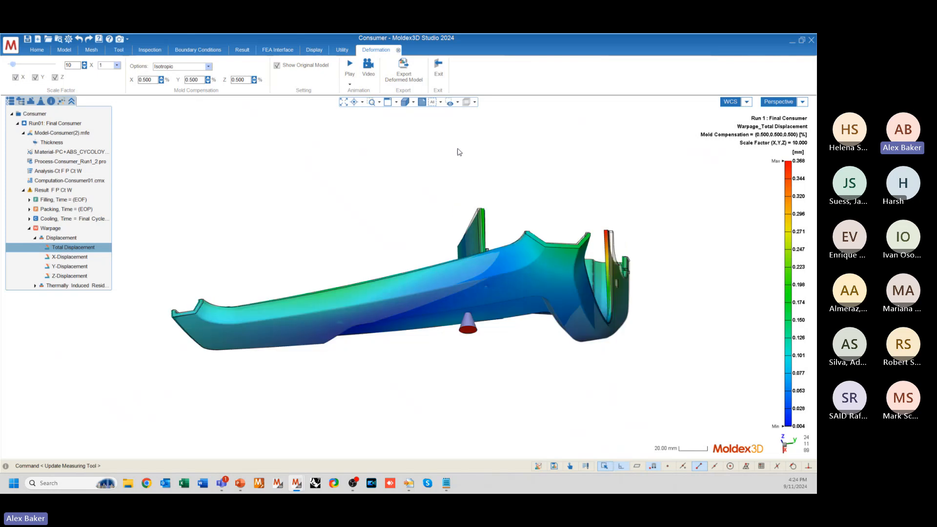
middle_drag(475, 347, 472, 212)
mouse_move(457, 319)
middle_down()
mouse_move(436, 289)
mouse_move(444, 186)
mouse_move(397, 374)
mouse_move(407, 402)
mouse_move(434, 401)
mouse_move(295, 268)
mouse_move(295, 306)
mouse_move(411, 341)
middle_up()
scroll(213, 138, up, 5)
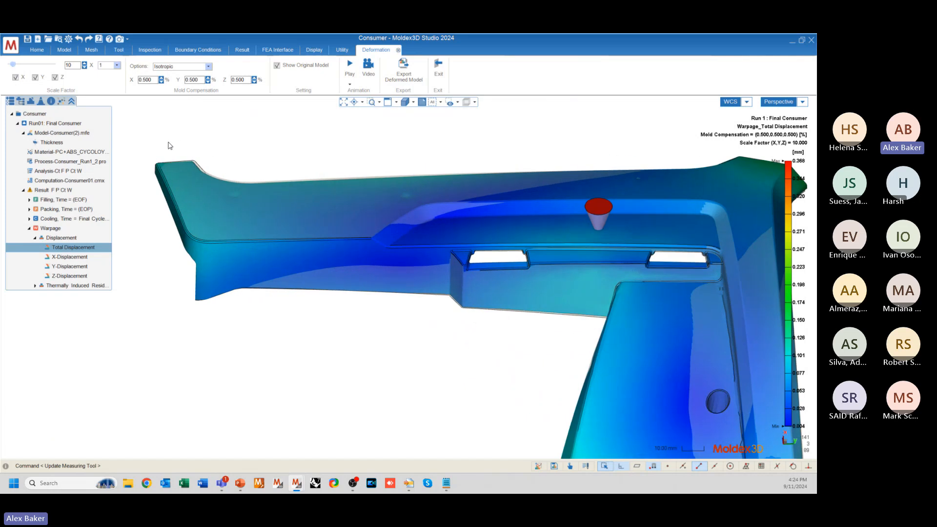
mouse_move(354, 197)
middle_down()
mouse_move(309, 213)
mouse_move(324, 196)
mouse_move(306, 188)
mouse_move(333, 178)
mouse_move(318, 203)
mouse_move(205, 215)
mouse_move(125, 244)
middle_up()
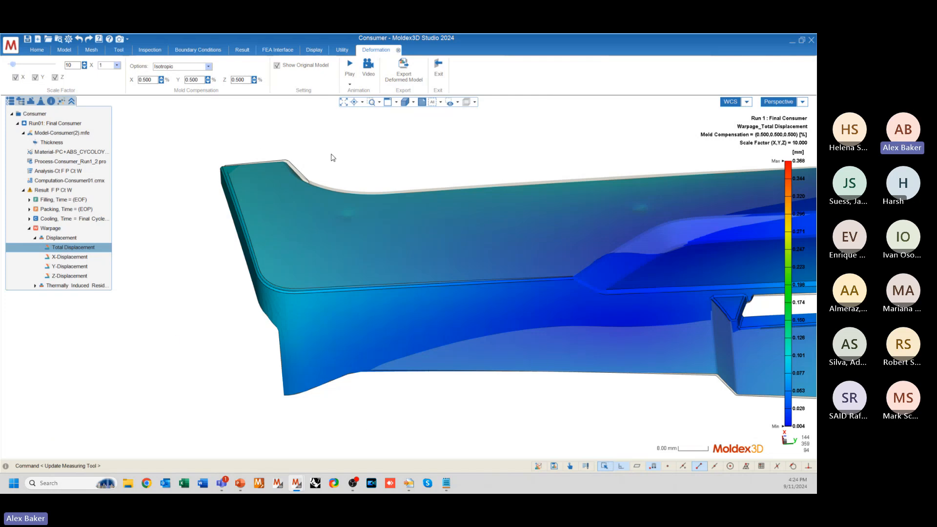
- Compare the compensated upright rib's red tip on the wide panel's inner side with the original model outline up close
scroll(201, 242, down, 5)
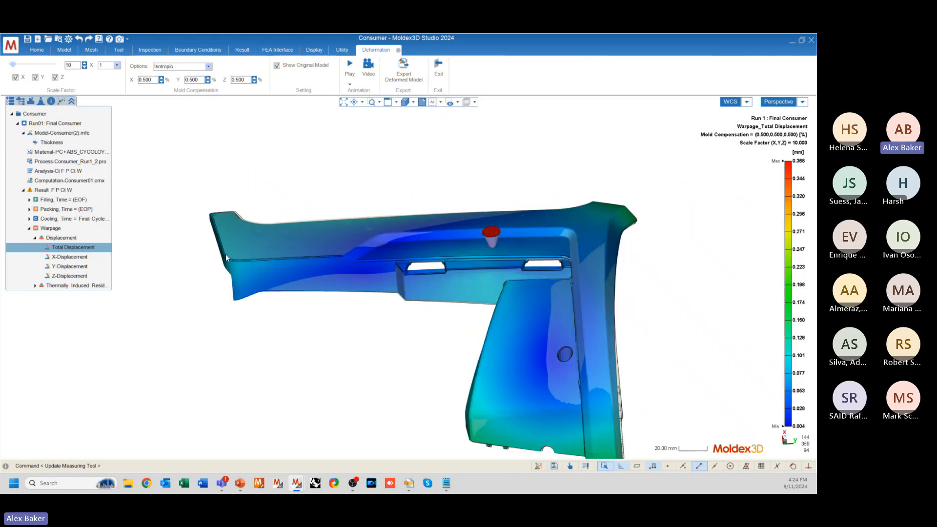
middle_drag(226, 254, 225, 234)
scroll(197, 226, down, 2)
middle_drag(554, 386, 508, 119)
scroll(478, 201, up, 3)
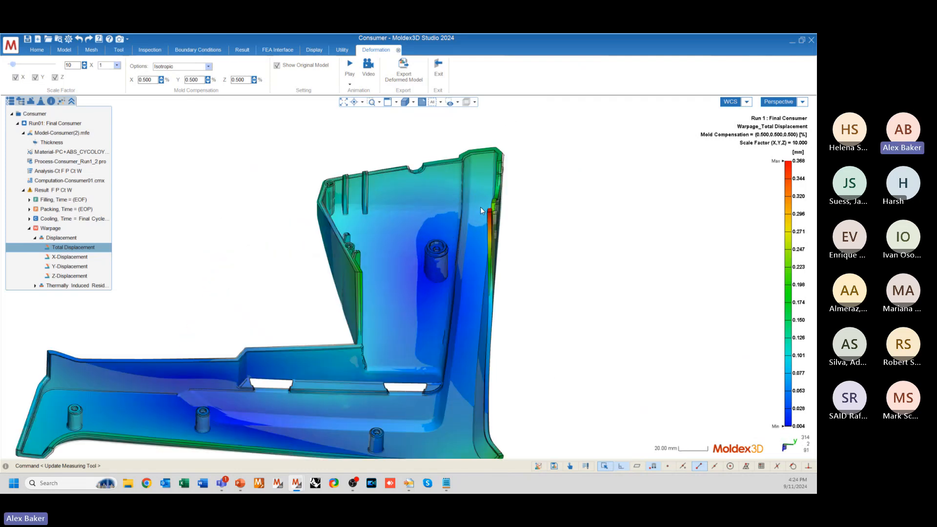
scroll(480, 211, up, 6)
mouse_move(449, 204)
middle_down()
mouse_move(460, 195)
mouse_move(440, 266)
mouse_move(508, 308)
mouse_move(469, 311)
mouse_move(416, 291)
middle_up()
scroll(468, 216, up, 3)
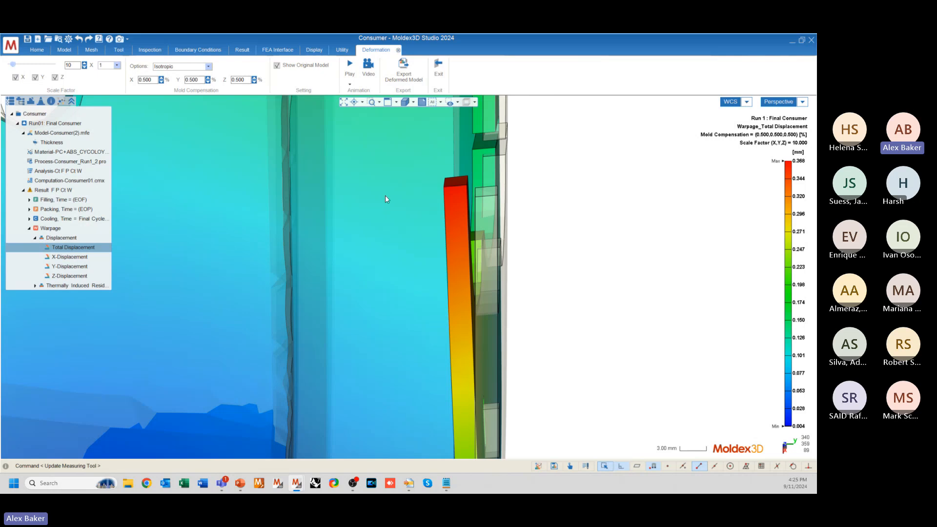
scroll(518, 182, down, 5)
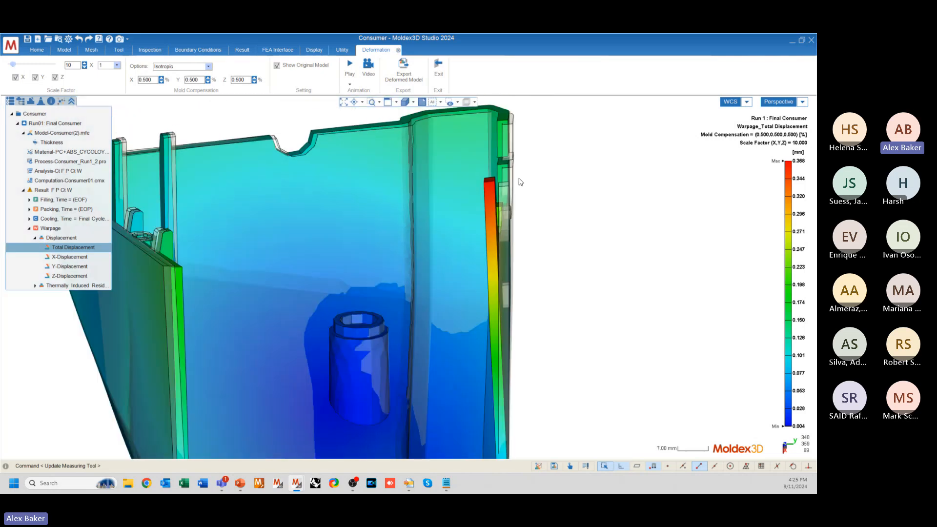
- Examine the whole compensated part from its outer and inner sides, ending on the wide panel's inner face
scroll(518, 181, down, 2)
mouse_move(487, 218)
middle_down()
mouse_move(488, 279)
mouse_move(478, 210)
mouse_move(527, 181)
mouse_move(612, 264)
mouse_move(442, 224)
mouse_move(410, 266)
mouse_move(387, 272)
mouse_move(371, 233)
mouse_move(403, 241)
mouse_move(412, 295)
mouse_move(408, 268)
mouse_move(406, 278)
mouse_move(452, 263)
mouse_move(395, 253)
mouse_move(418, 271)
middle_up()
scroll(576, 247, down, 2)
scroll(244, 274, up, 1)
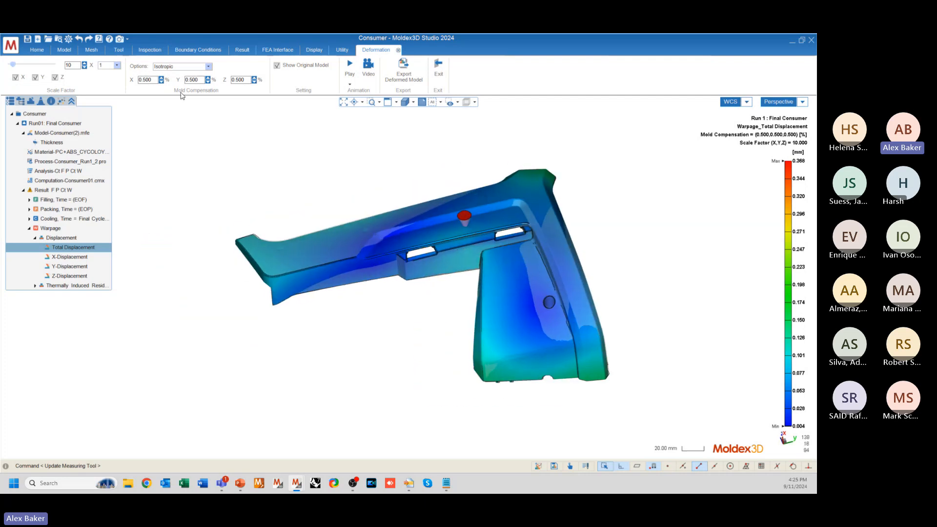
mouse_move(360, 275)
middle_down()
mouse_move(412, 266)
mouse_move(286, 287)
mouse_move(244, 362)
mouse_move(265, 208)
mouse_move(157, 142)
mouse_move(184, 104)
mouse_move(486, 228)
mouse_move(350, 196)
middle_up()
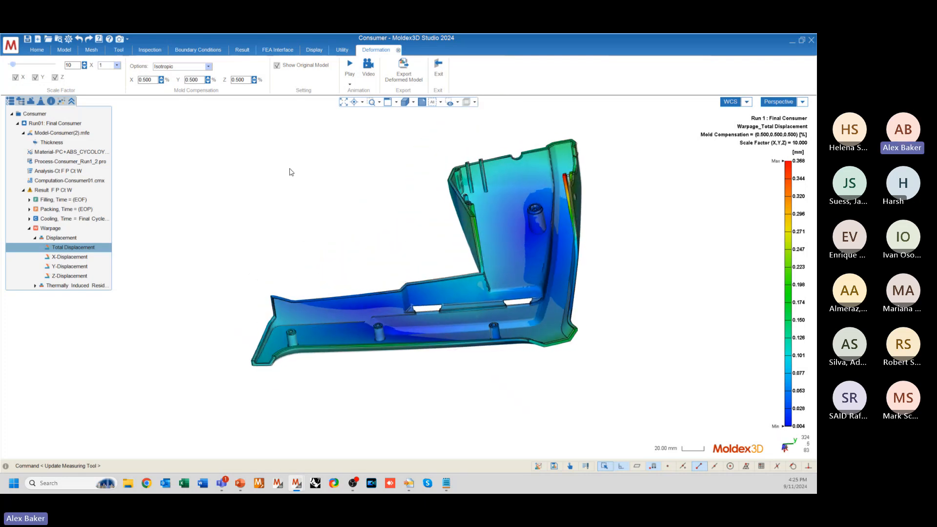
middle_drag(473, 231, 493, 221)
scroll(537, 205, up, 5)
middle_drag(560, 197, 402, 172)
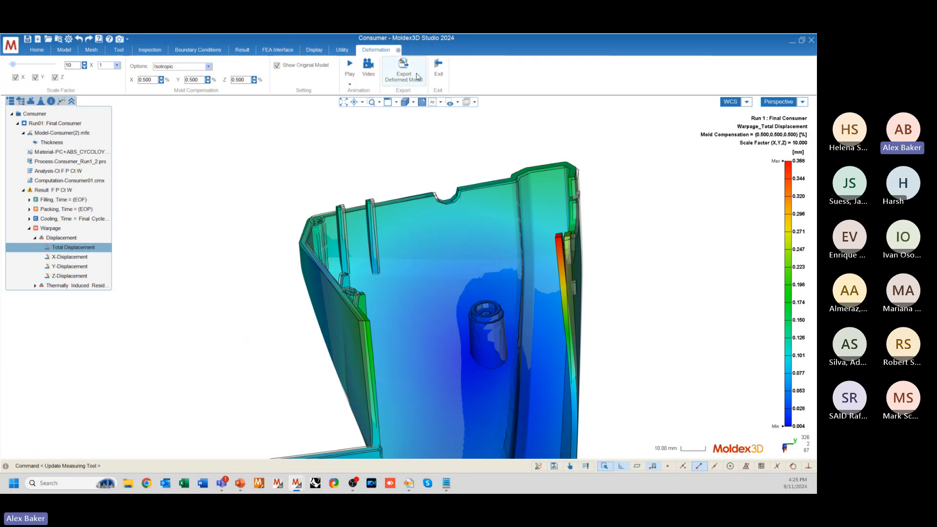
- Open the deformed model export settings and review the available file formats, leaving STL(ASCII) selected
click(392, 84)
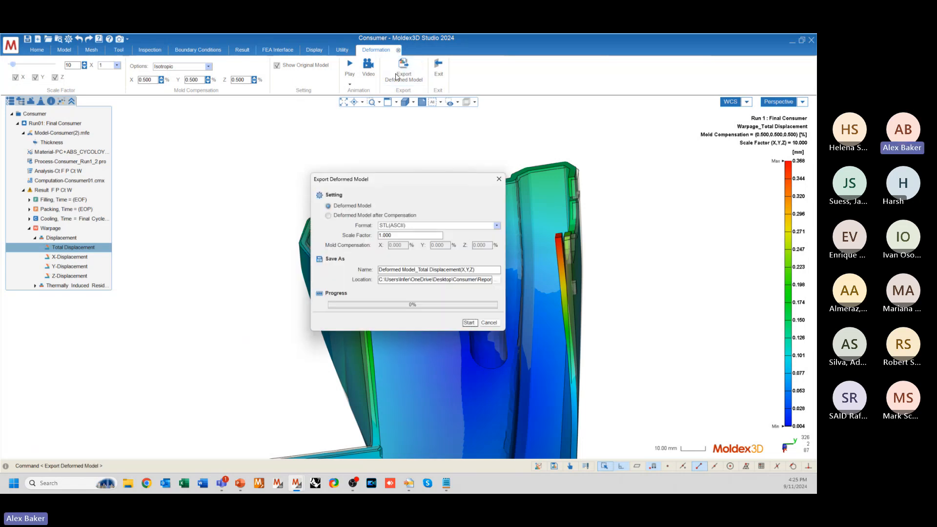
drag(371, 185, 322, 134)
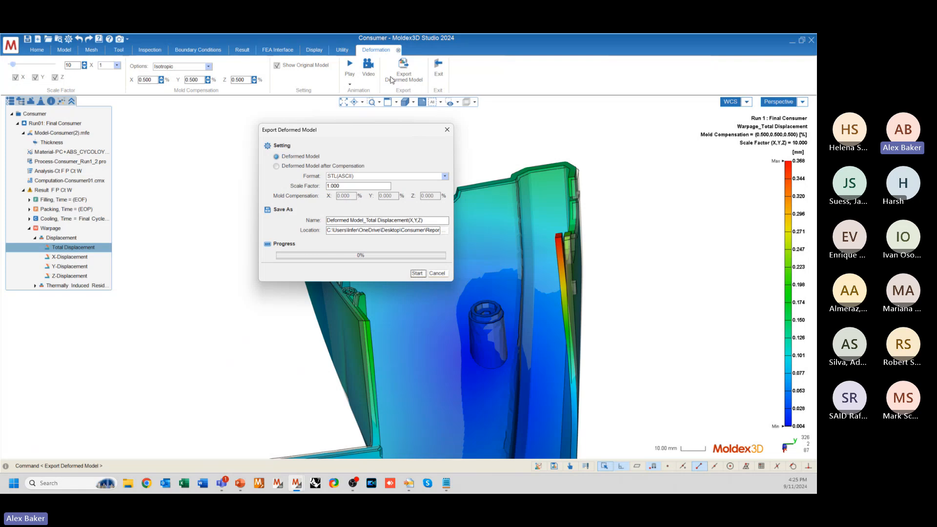
click(348, 177)
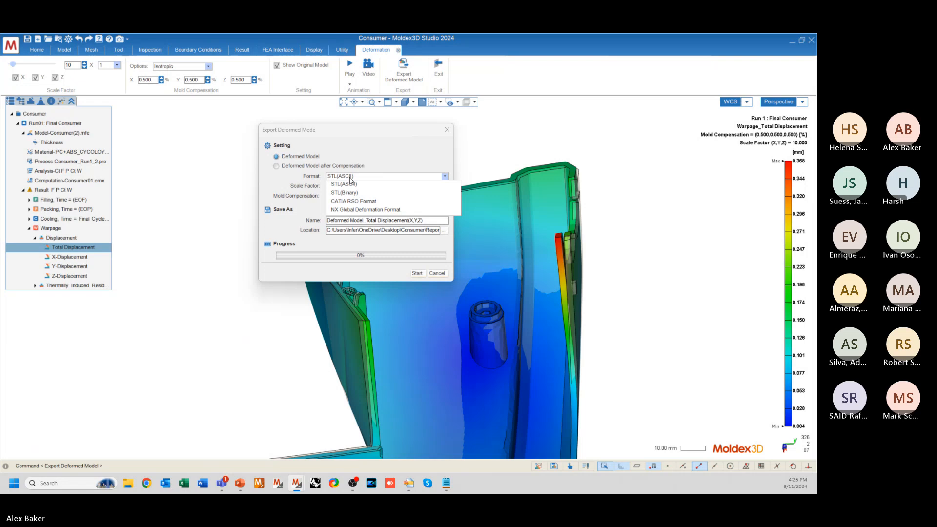
click(350, 183)
click(357, 177)
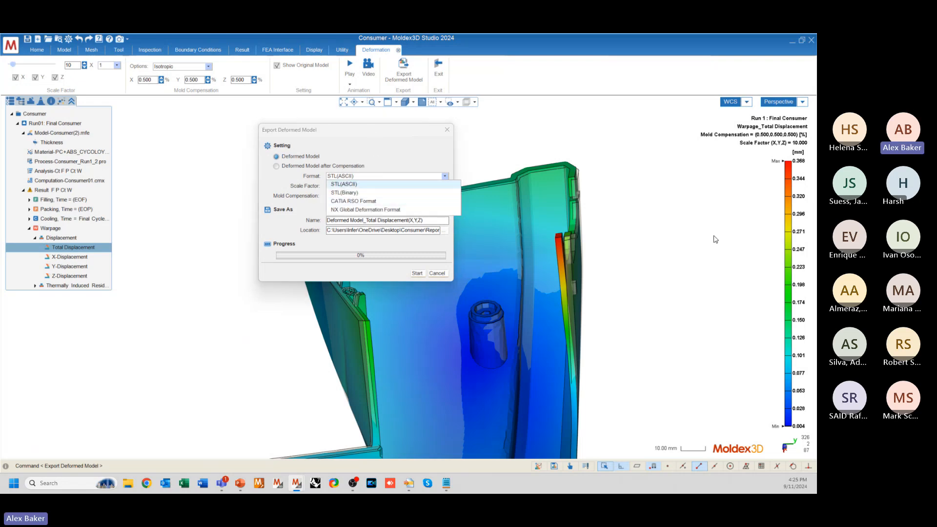
click(409, 157)
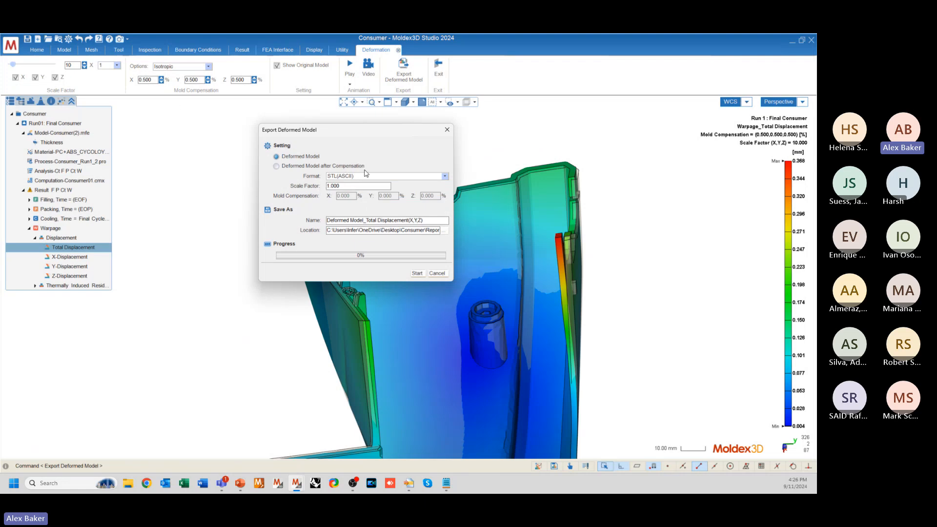
click(336, 177)
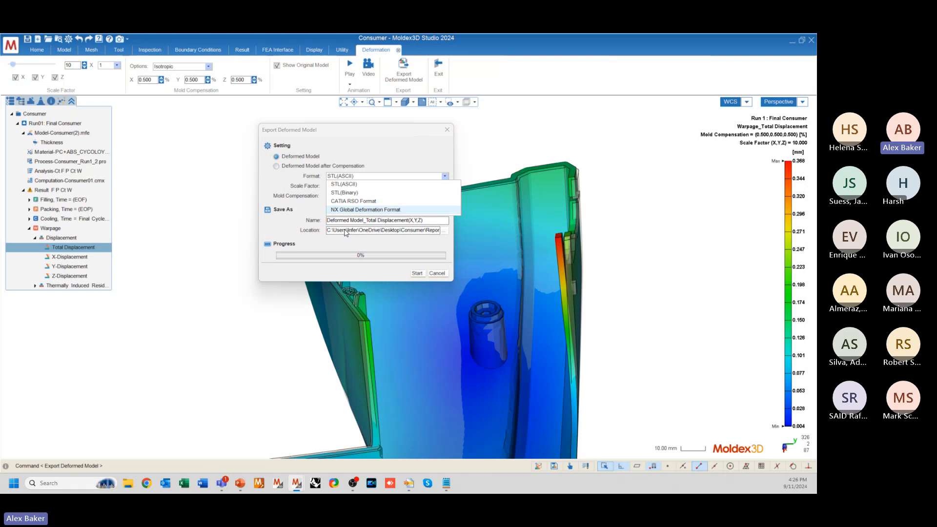
click(350, 156)
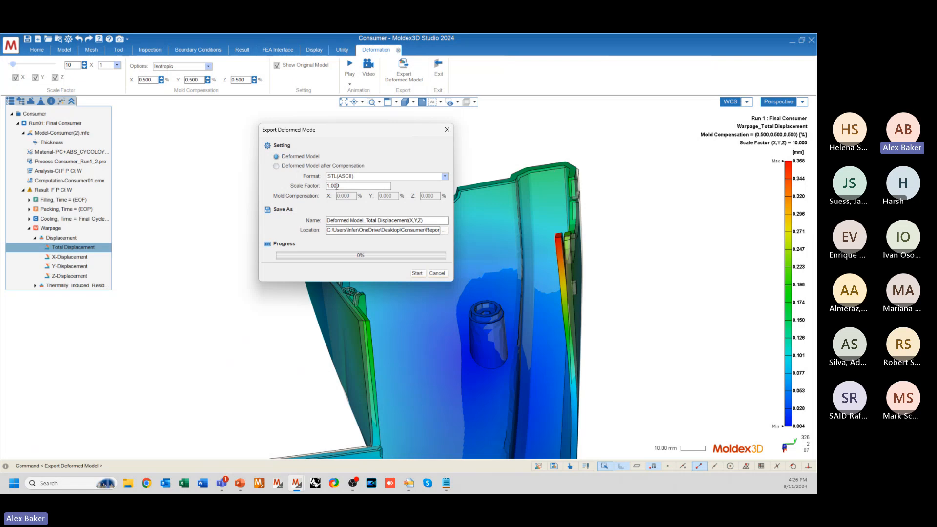
- Try a scale factor of -1 for the STL(ASCII) deformed model export, and cancel the export
drag(347, 185, 316, 186)
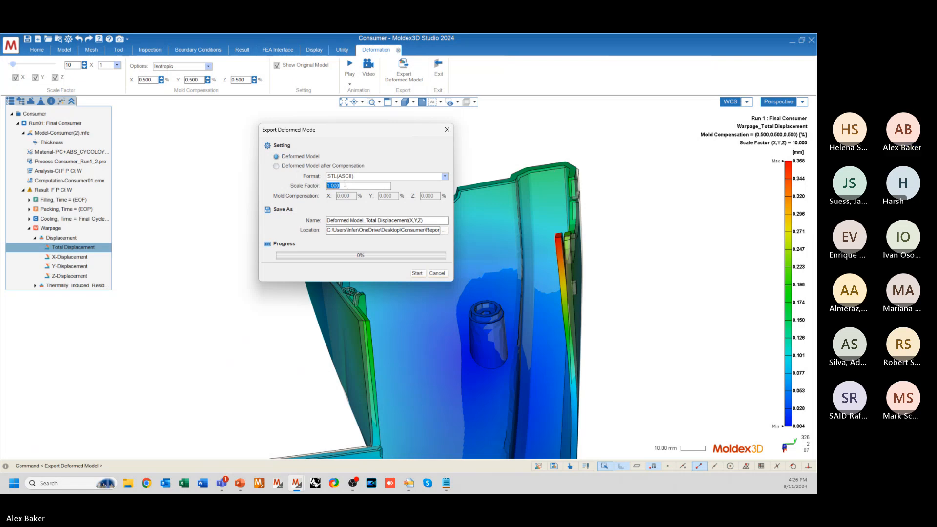
click(329, 186)
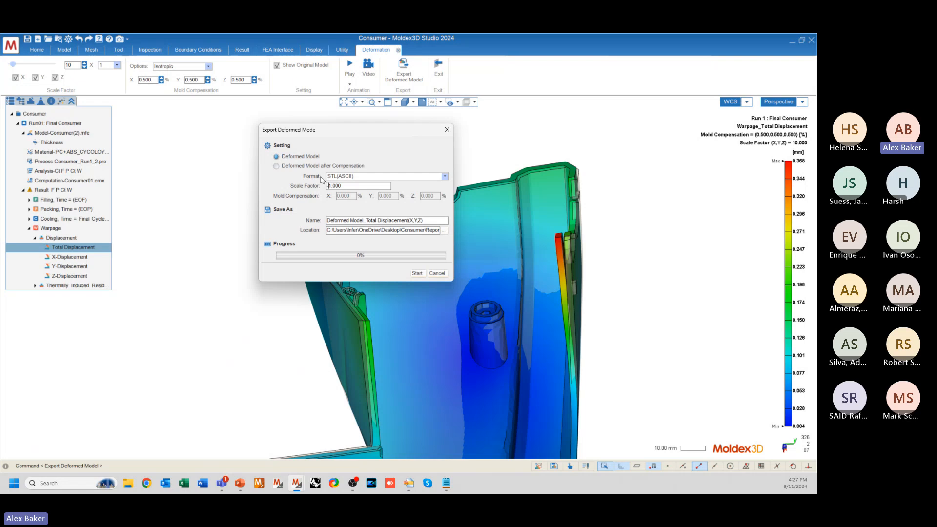
click(342, 176)
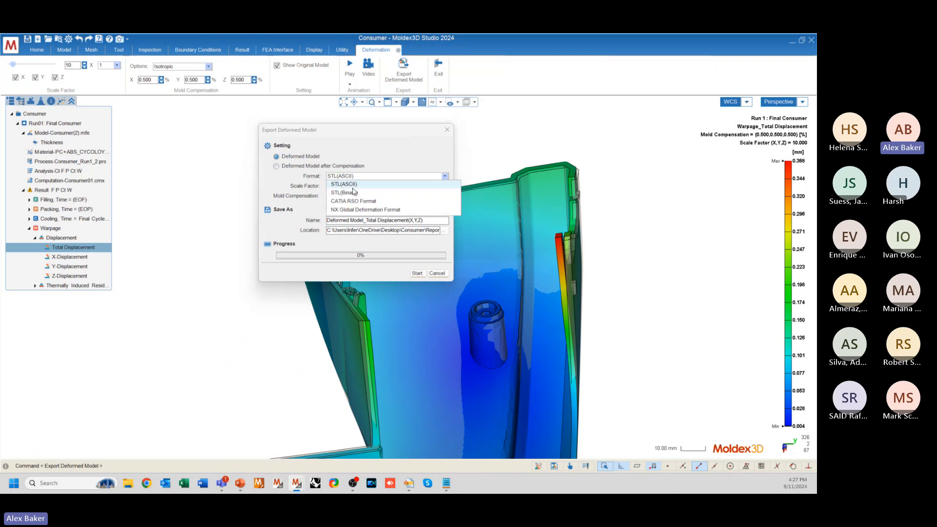
click(354, 181)
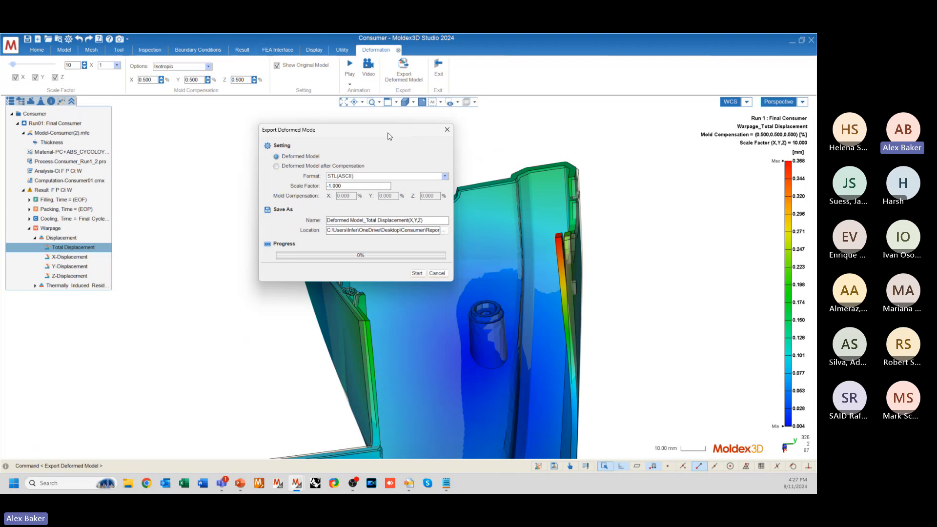
click(437, 273)
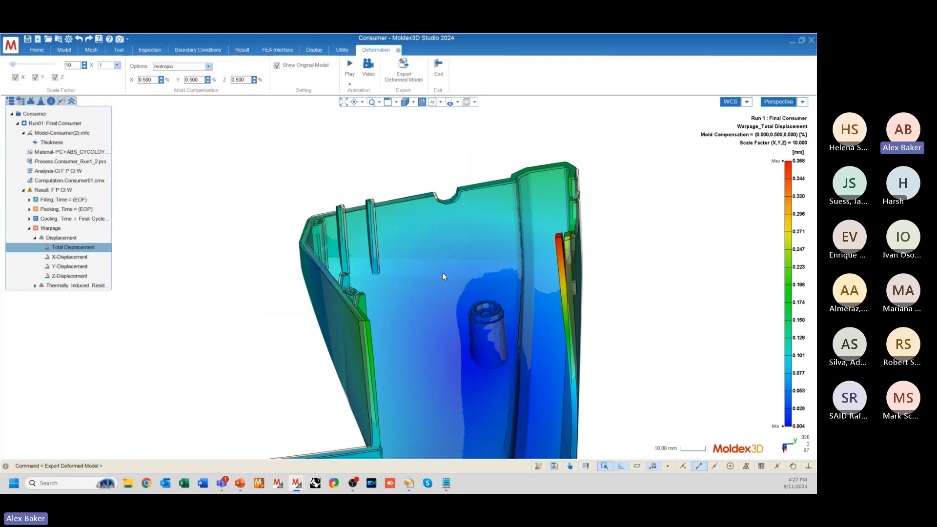
- Leave the deformation display and return to the plain total displacement result on the part's outer side
mouse_move(304, 156)
middle_down()
mouse_move(310, 268)
mouse_move(247, 241)
mouse_move(233, 245)
mouse_move(251, 234)
mouse_move(236, 241)
mouse_move(287, 289)
middle_up()
mouse_move(303, 166)
middle_down()
mouse_move(418, 216)
mouse_move(358, 207)
mouse_move(341, 263)
mouse_move(358, 322)
mouse_move(352, 277)
mouse_move(371, 235)
mouse_move(457, 169)
middle_up()
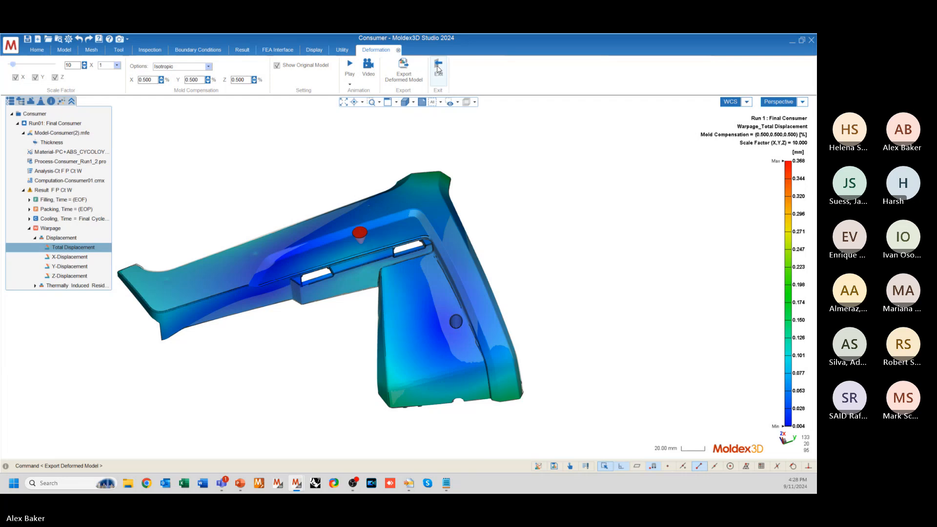
click(440, 71)
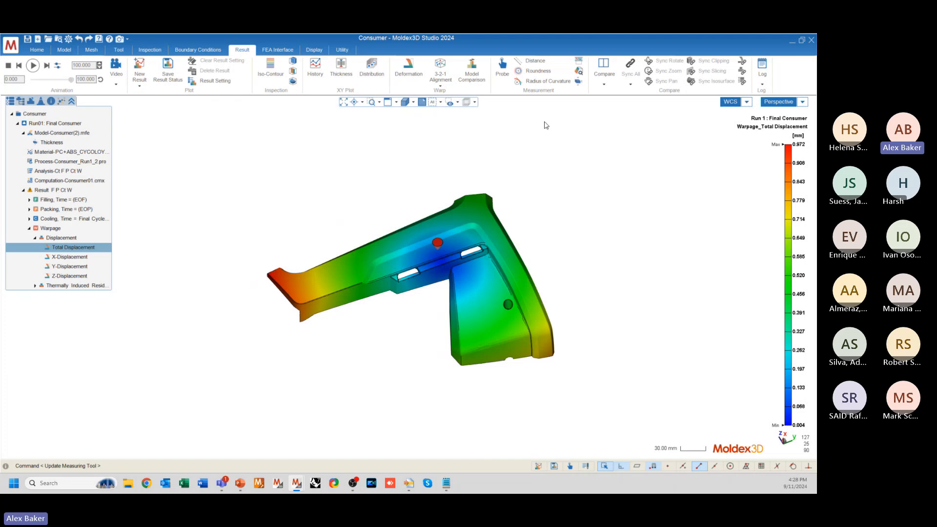
- Measure the total distance between two points on the arm's recessed face beside the red gate and save the measurement
scroll(362, 273, up, 4)
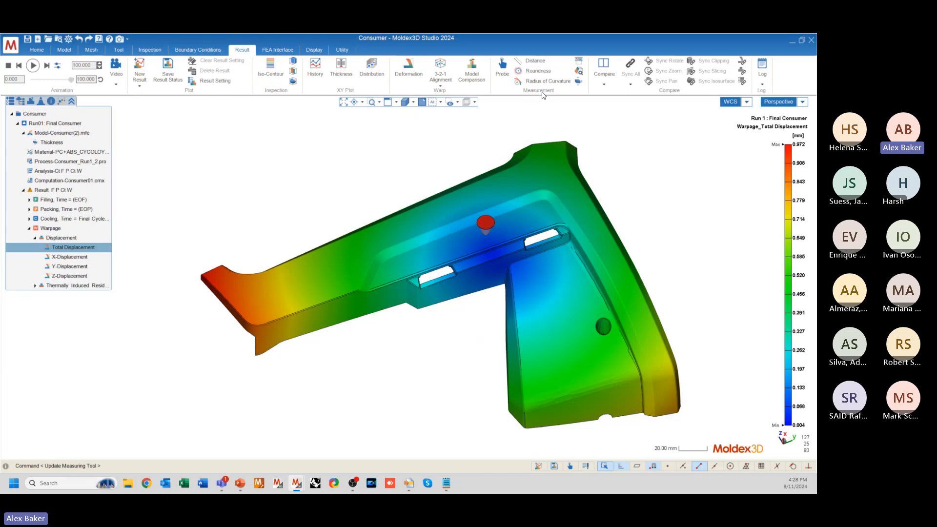
click(534, 60)
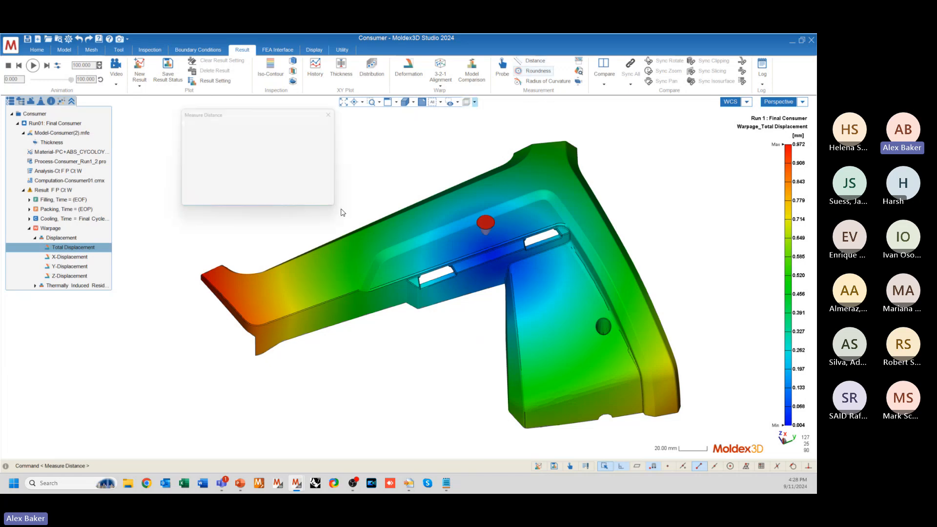
scroll(364, 257, up, 5)
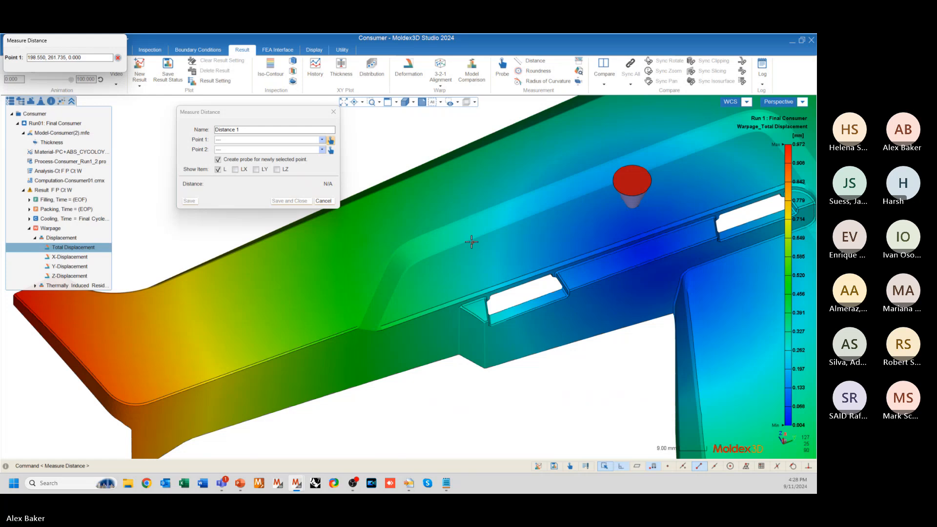
drag(257, 117, 251, 137)
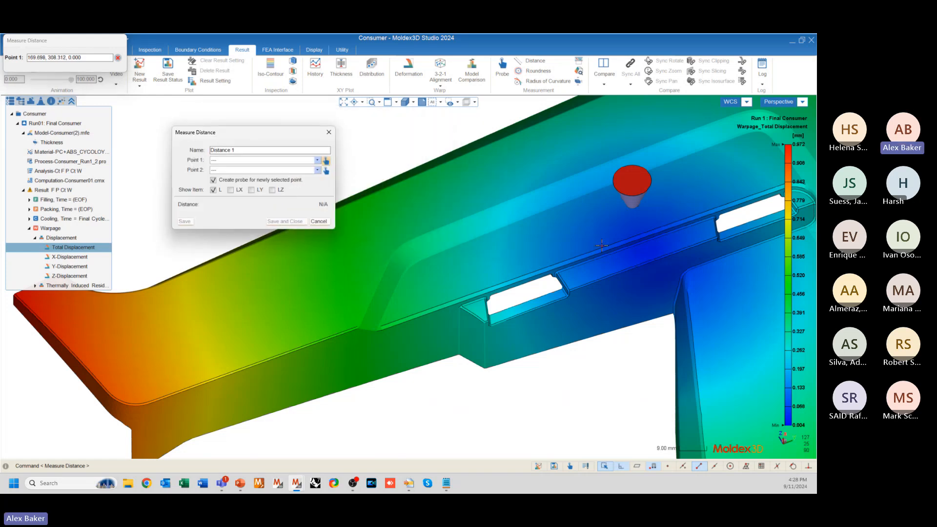
click(546, 242)
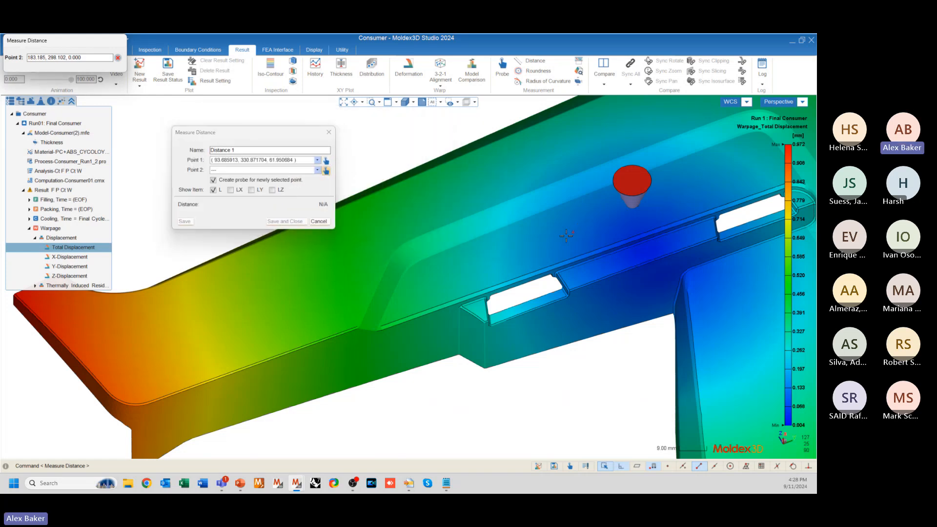
click(446, 287)
middle_drag(557, 328, 472, 266)
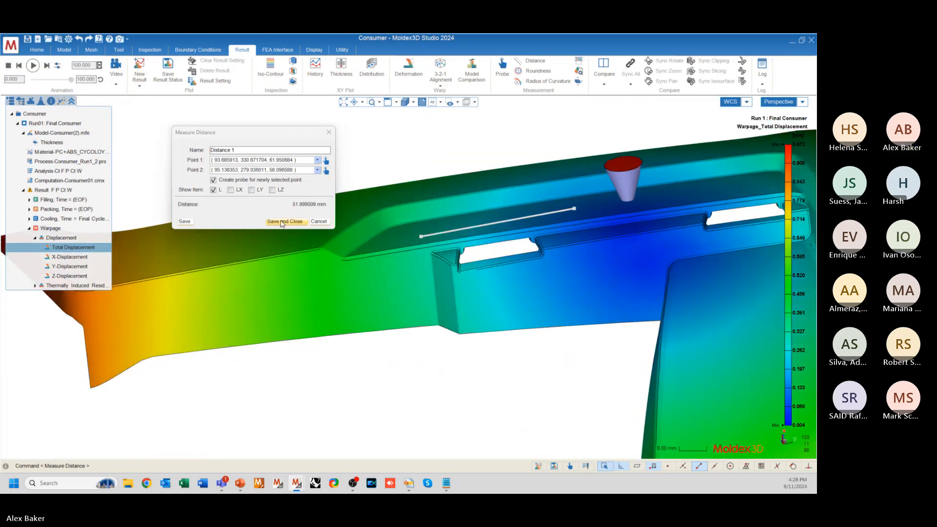
click(282, 222)
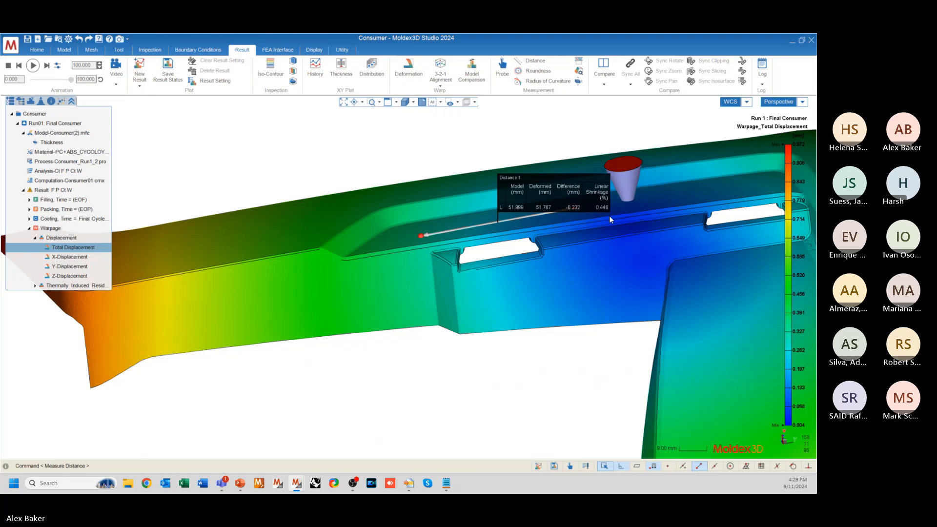
- Measure and save the distance across the wide panel's inner side, from the side wall's upper corner to the upright red rib's tip
middle_drag(552, 230, 580, 291)
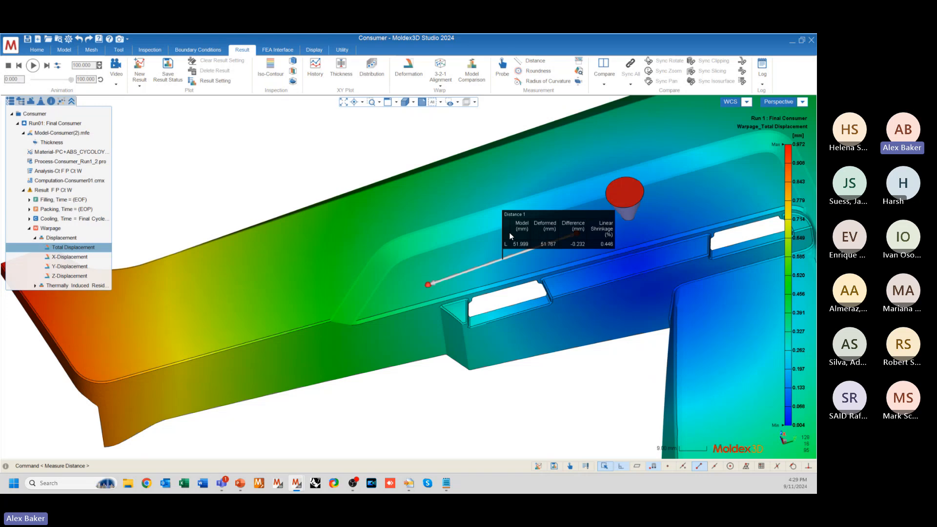
middle_drag(533, 271, 595, 269)
scroll(738, 142, up, 5)
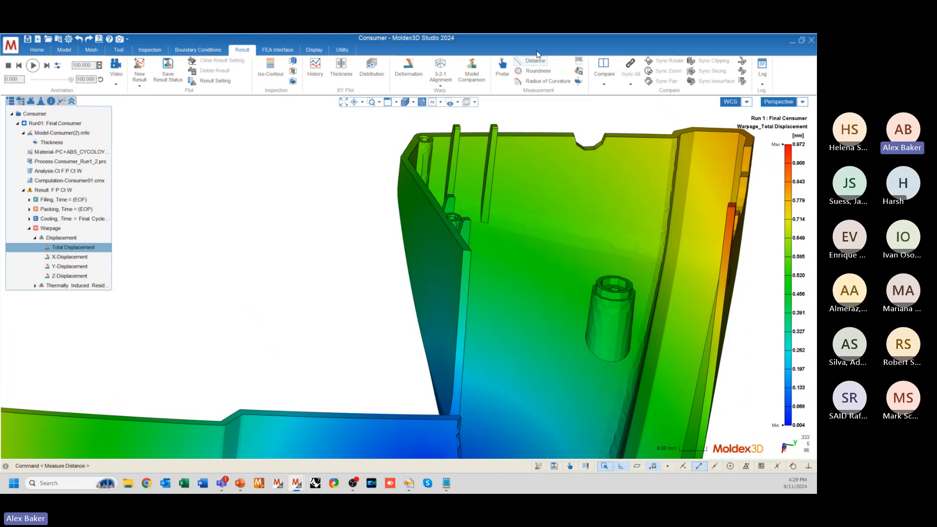
scroll(470, 252, up, 6)
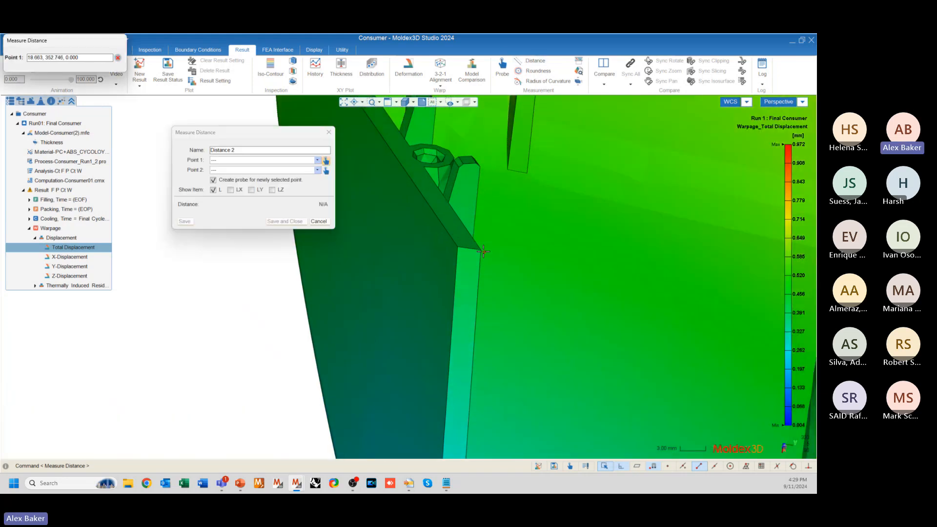
click(480, 250)
scroll(479, 250, down, 6)
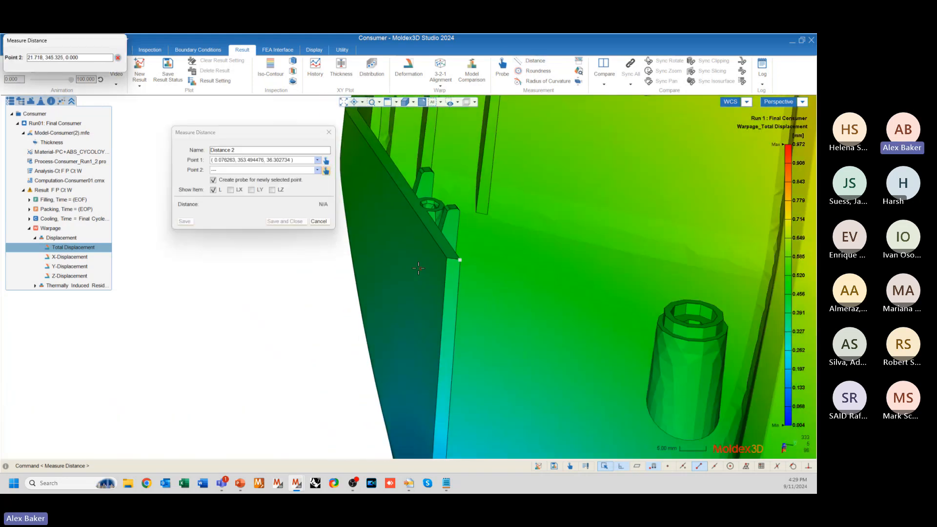
click(658, 278)
scroll(657, 278, up, 5)
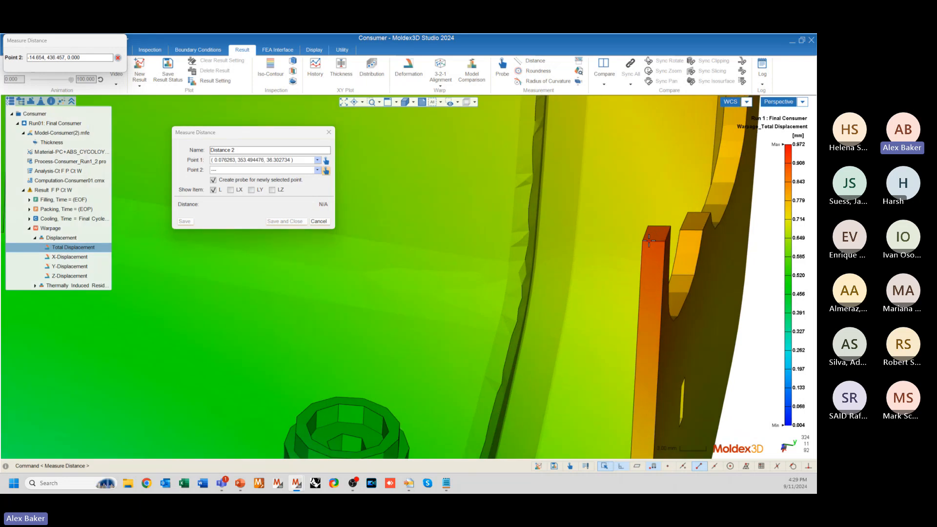
scroll(654, 241, down, 4)
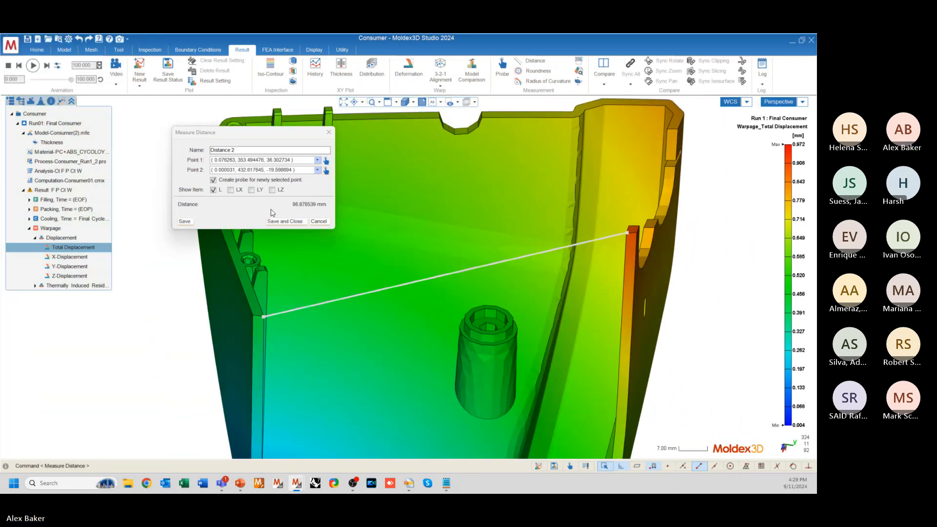
key(Return)
scroll(610, 244, down, 4)
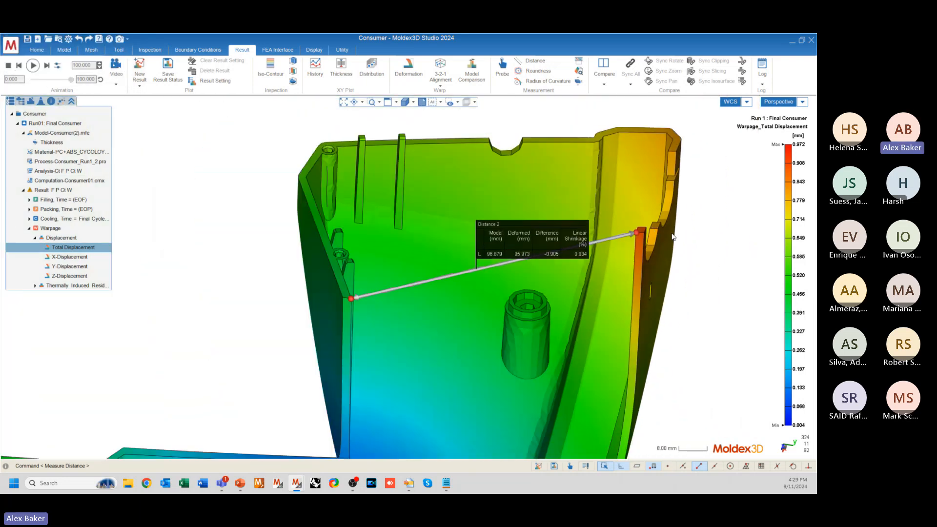
- Compare the linear shrinkage of the two saved distance measurements on the wide panel and the arm's recessed face
scroll(524, 234, up, 3)
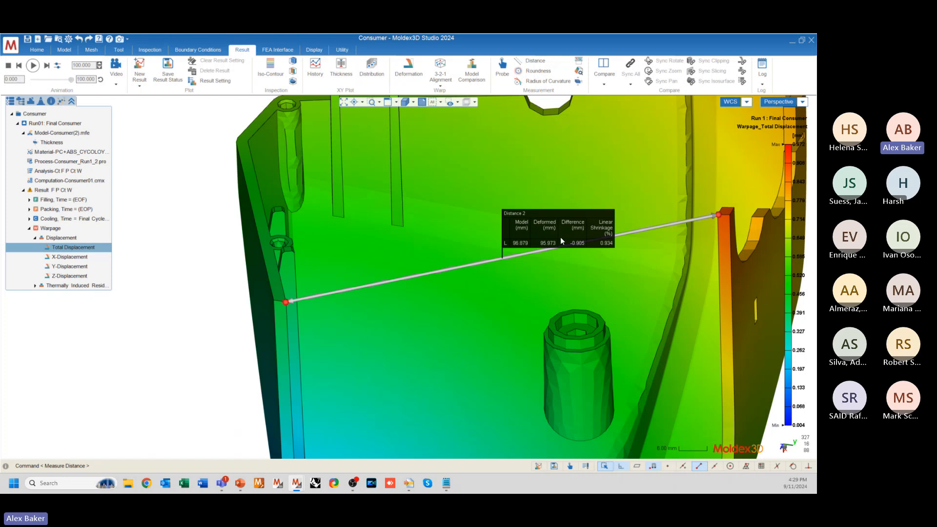
scroll(379, 332, down, 5)
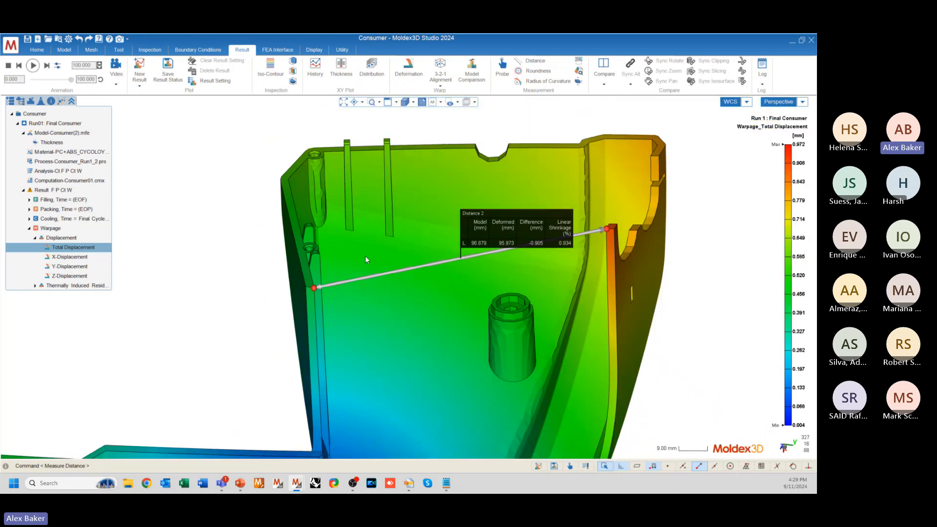
middle_drag(361, 280, 298, 362)
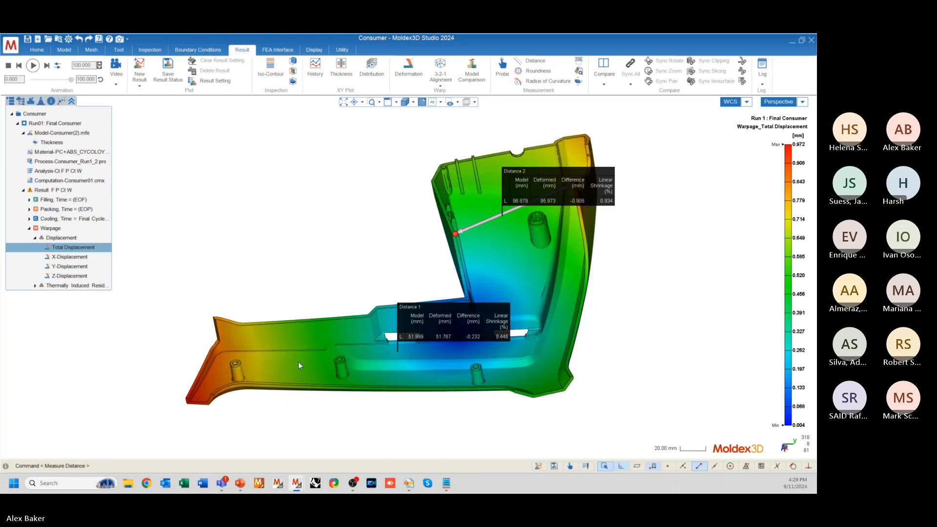
scroll(297, 366, up, 5)
middle_drag(351, 281, 577, 153)
scroll(458, 266, down, 5)
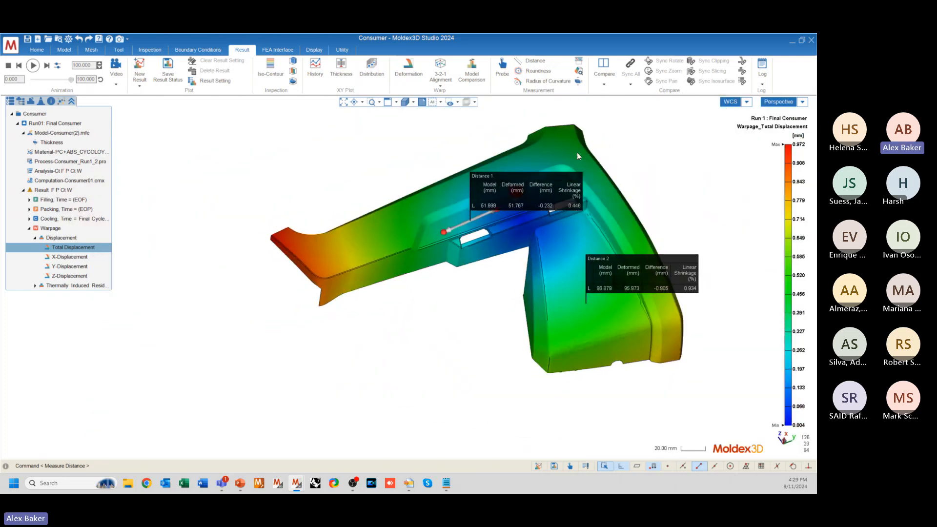
- Start a face measurement and select the arm's recessed face beside the red gate as its target
click(580, 73)
middle_drag(293, 318, 456, 272)
scroll(375, 244, up, 4)
scroll(345, 240, up, 2)
scroll(507, 218, down, 1)
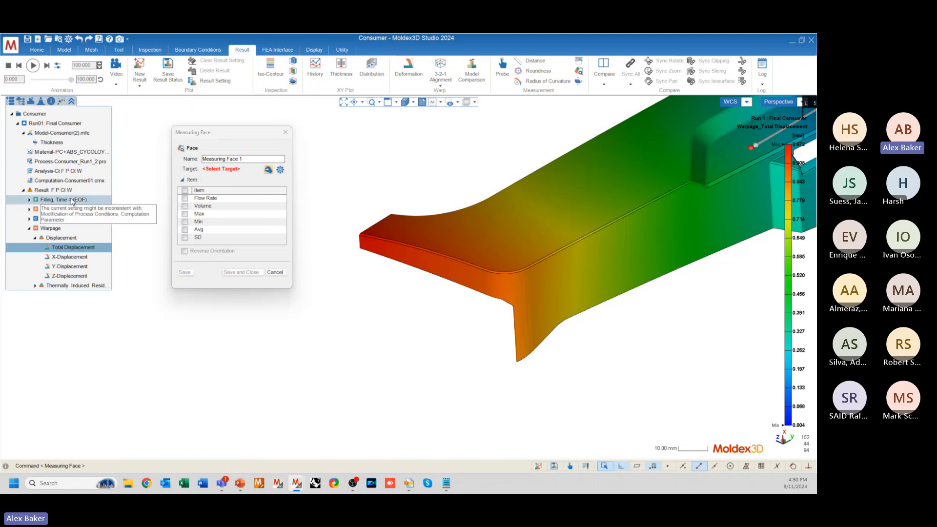
middle_drag(493, 242, 491, 239)
scroll(401, 284, down, 3)
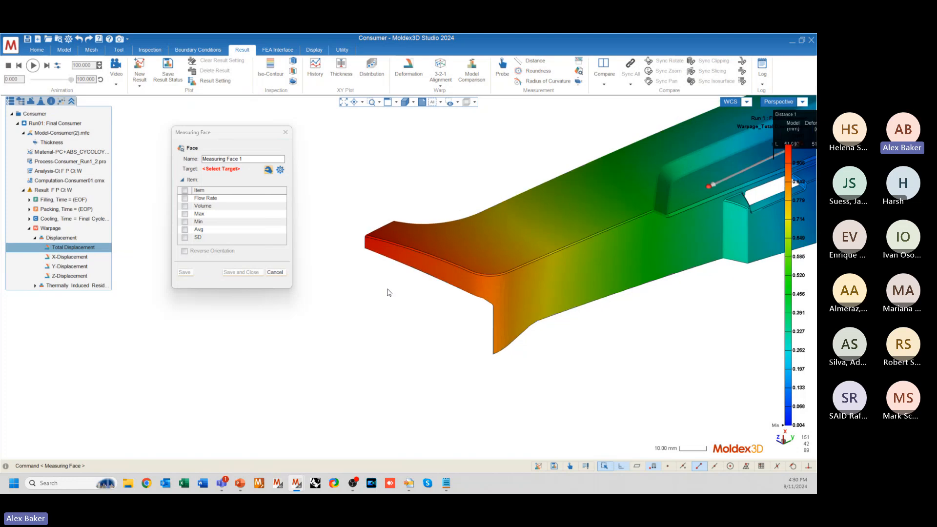
scroll(738, 181, up, 5)
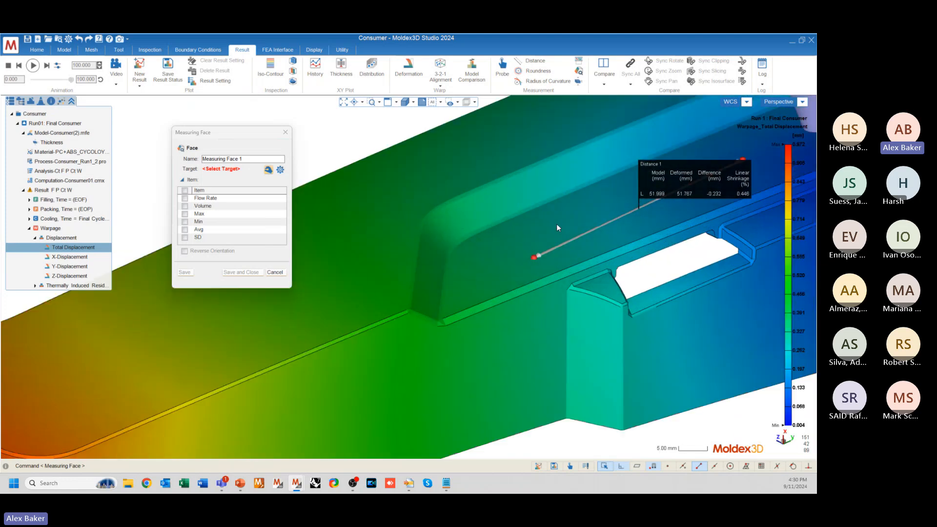
click(561, 228)
click(593, 230)
scroll(593, 228, down, 3)
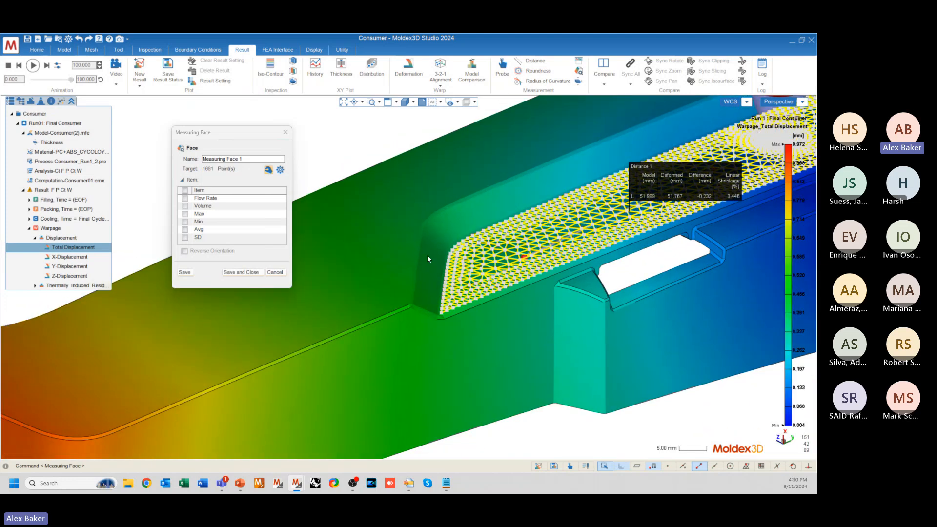
middle_drag(599, 249, 459, 248)
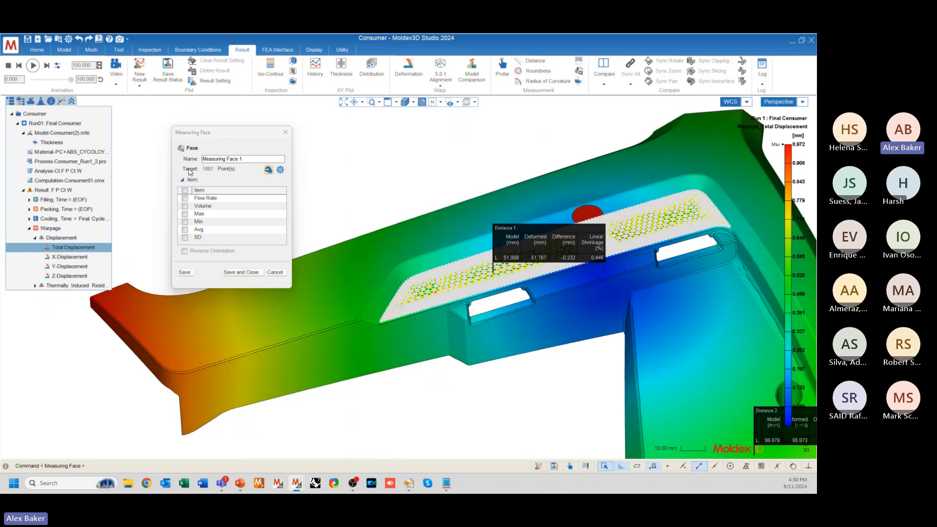
- Include Avg in the recessed face measurement, save it, and examine the displacement on that face alone
click(185, 229)
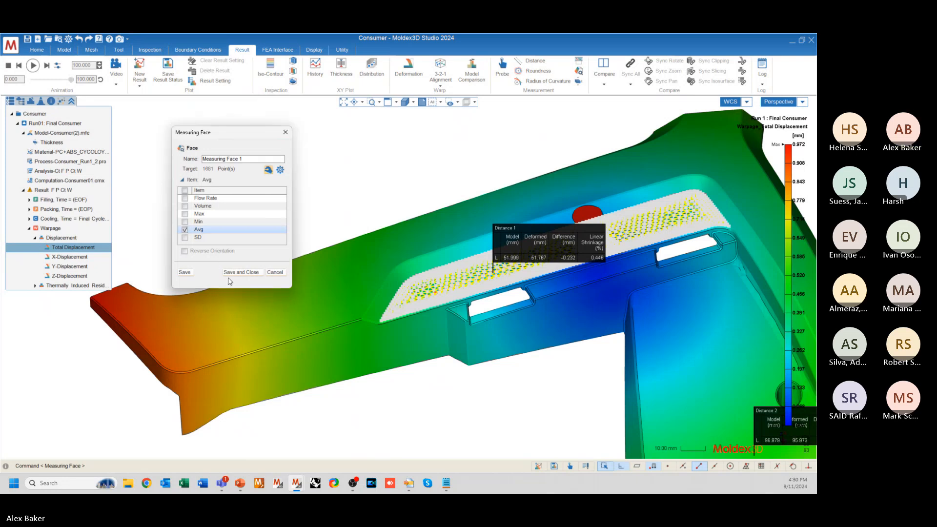
click(241, 272)
middle_drag(433, 301, 468, 259)
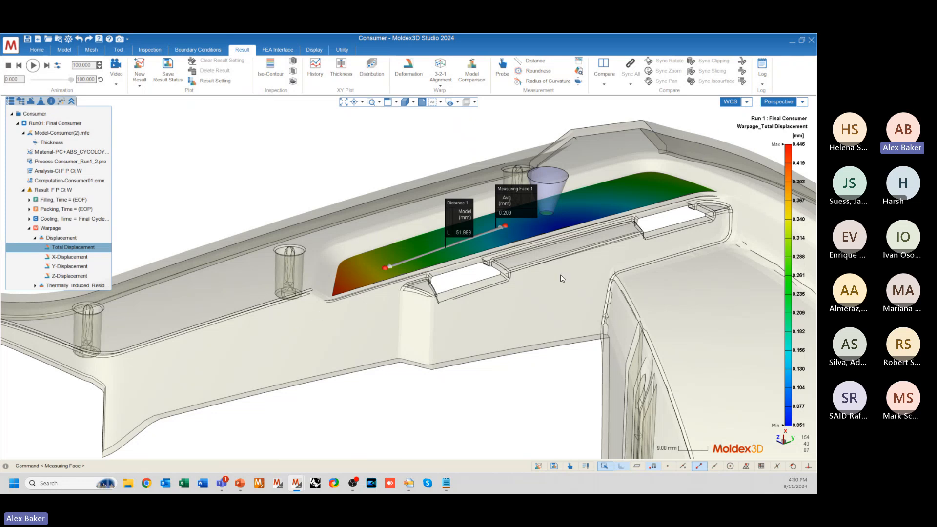
middle_drag(409, 277, 518, 314)
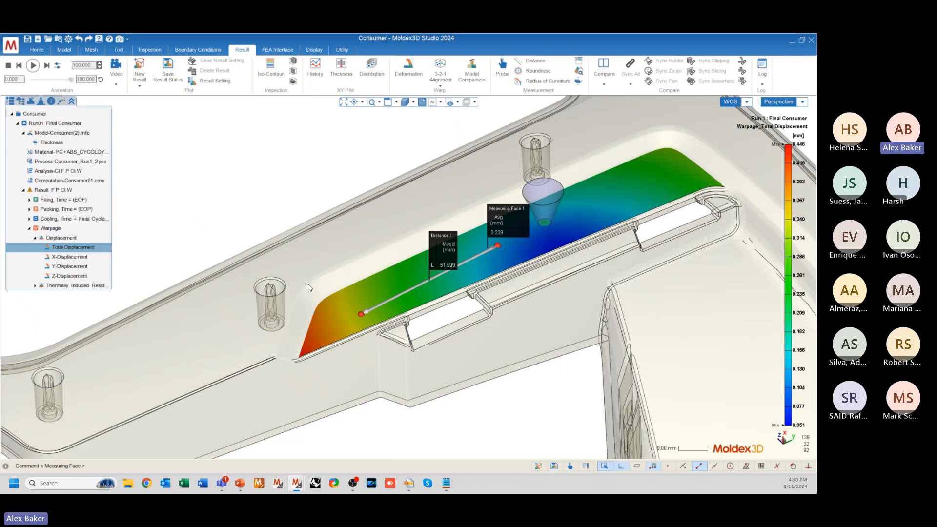
- Delete the saved face measurement on the arm's recessed face
scroll(515, 255, down, 4)
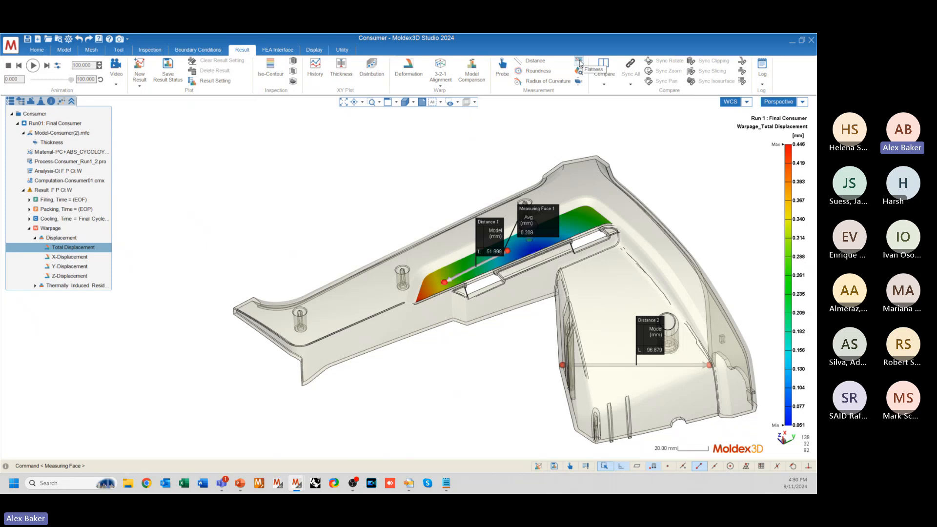
click(579, 63)
scroll(514, 220, up, 3)
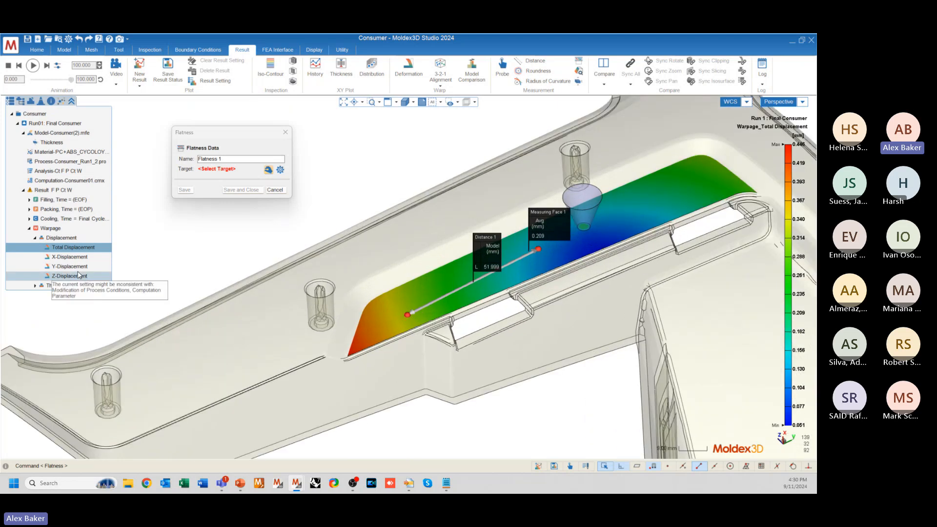
click(21, 101)
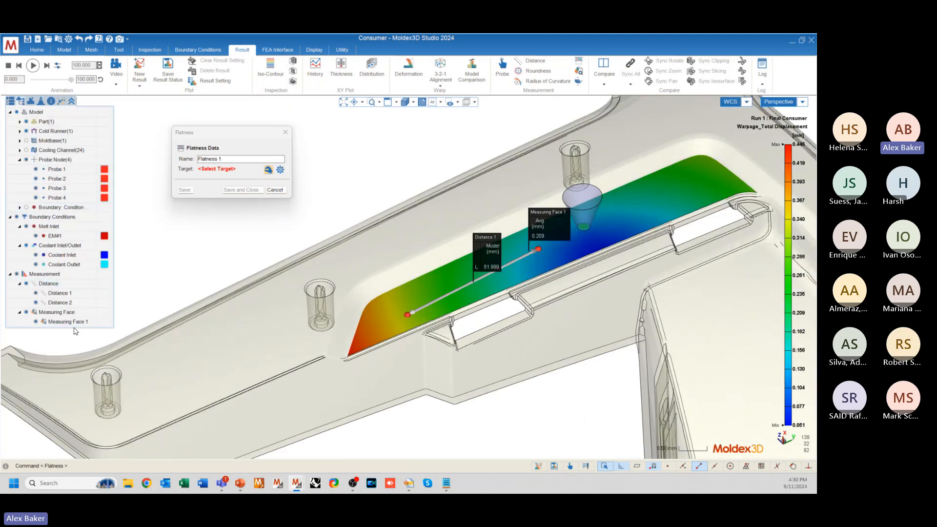
right_click(110, 321)
click(144, 341)
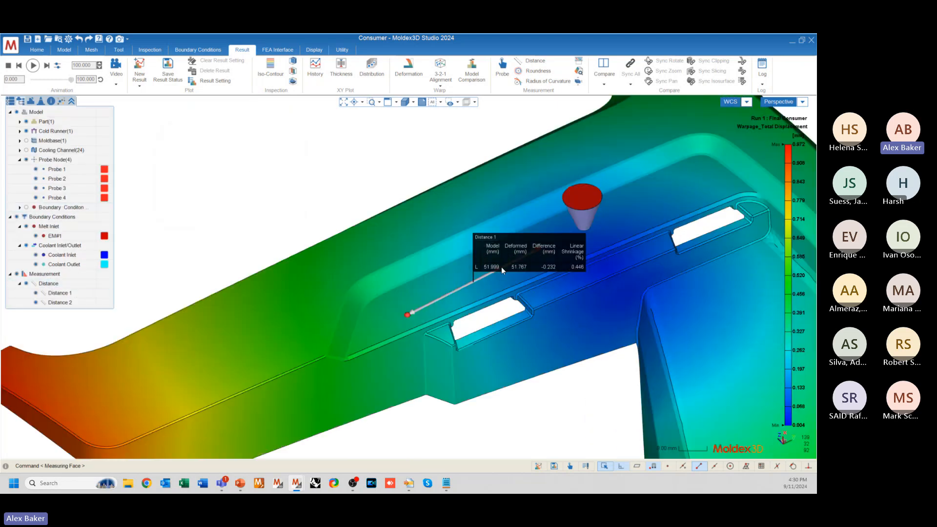
- Measure the flatness of the arm's recessed face beside the red gate and save the measurement
click(578, 71)
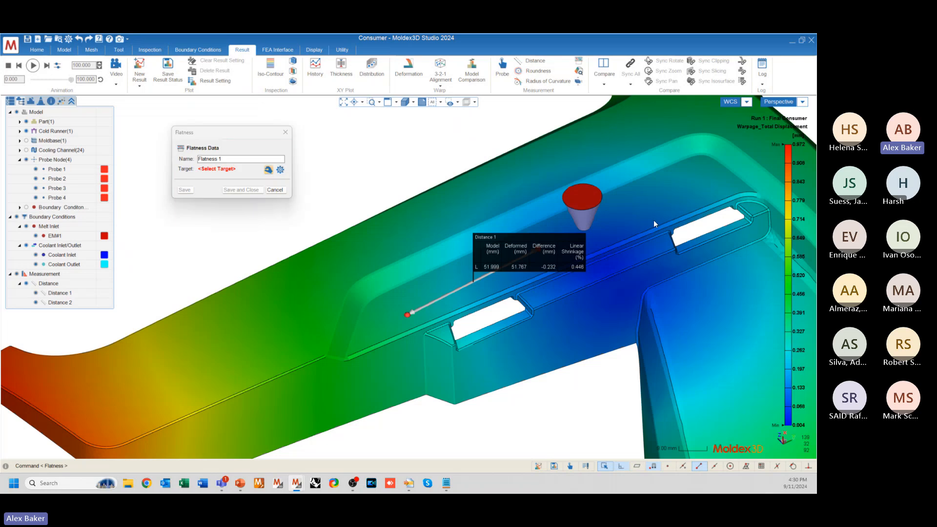
click(645, 203)
click(691, 212)
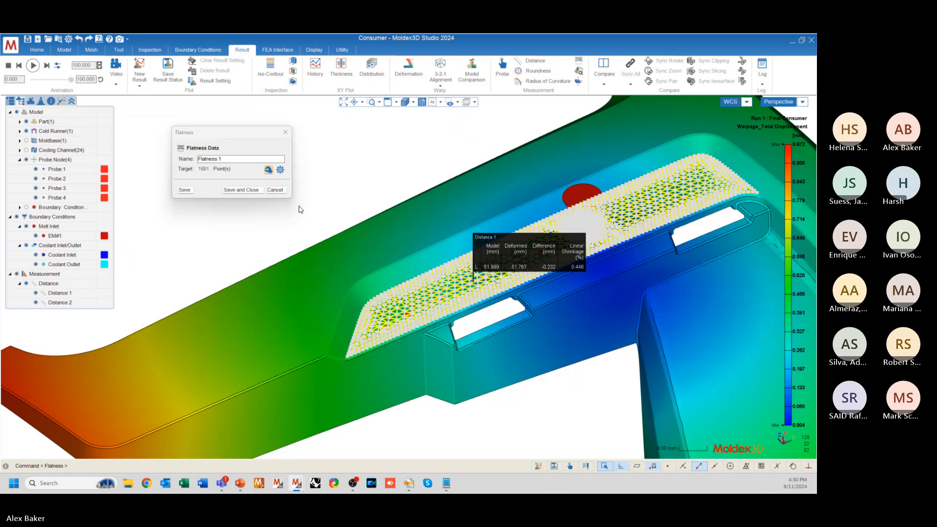
click(241, 190)
- Examine the flatness result and its reference plane on the recessed face from several angles, comparing the face's ends with its middle
mouse_move(612, 344)
middle_down()
mouse_move(604, 386)
mouse_move(586, 356)
middle_up()
scroll(547, 282, down, 3)
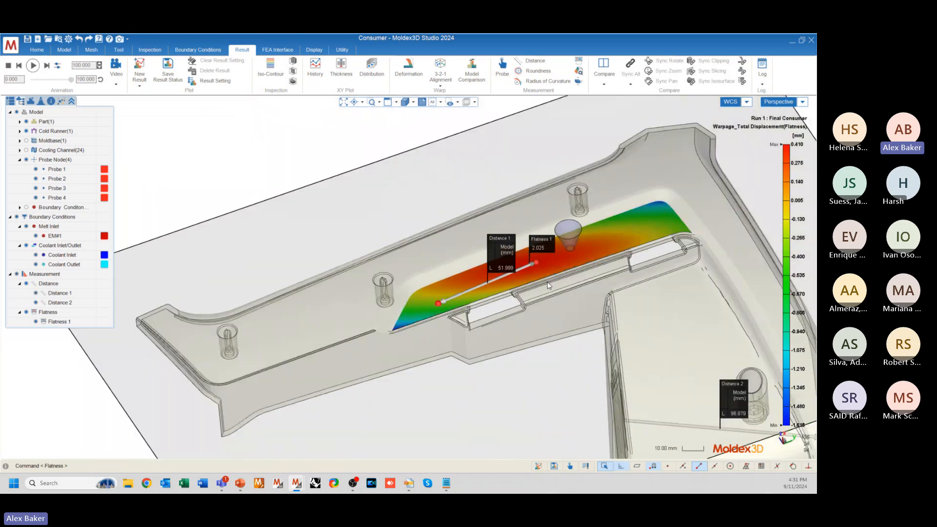
middle_drag(547, 282, 421, 231)
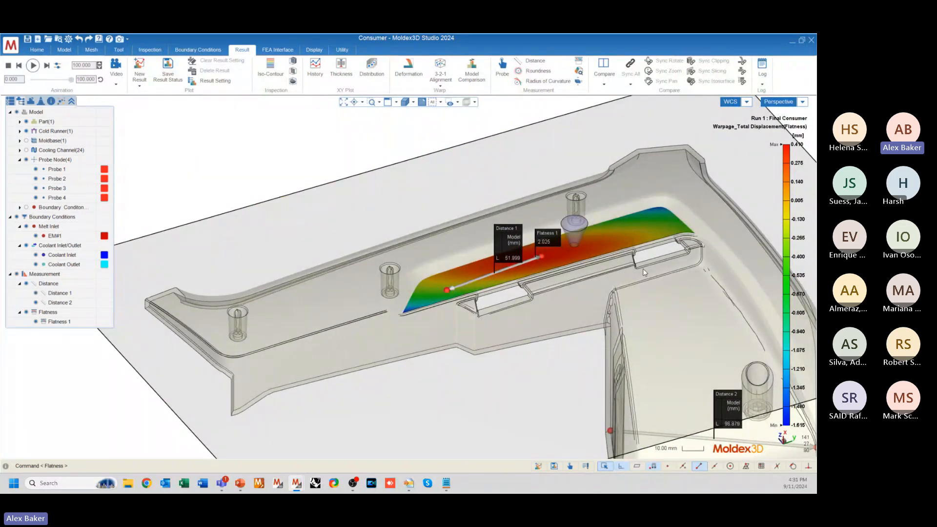
mouse_move(643, 269)
middle_down()
mouse_move(639, 293)
mouse_move(647, 263)
middle_up()
scroll(646, 263, down, 4)
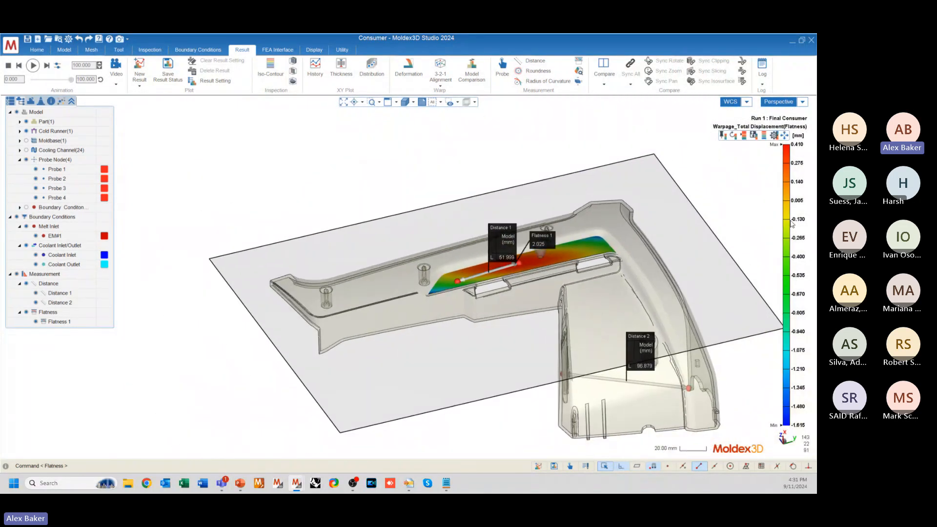
mouse_move(650, 379)
middle_down()
mouse_move(470, 295)
mouse_move(588, 302)
mouse_move(657, 368)
middle_up()
scroll(459, 260, up, 6)
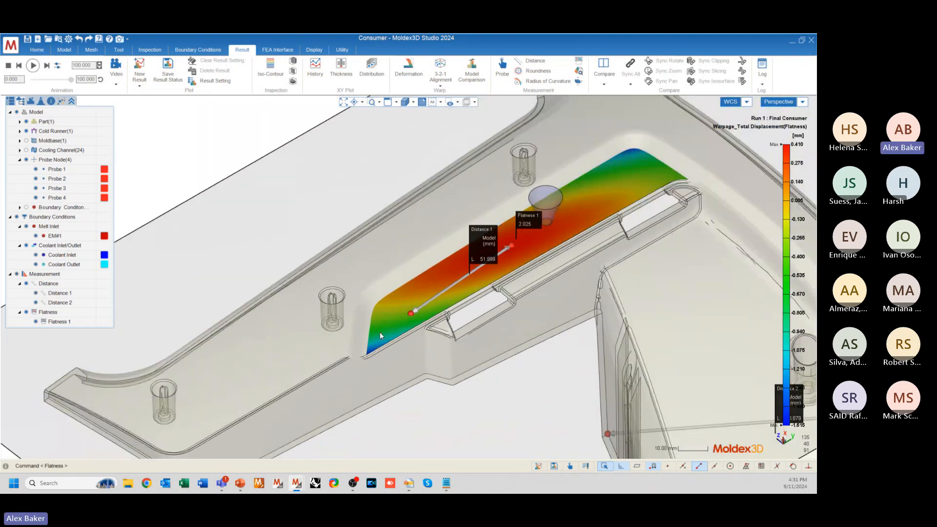
scroll(380, 336, down, 3)
mouse_move(380, 336)
middle_down()
mouse_move(363, 371)
mouse_move(404, 355)
middle_up()
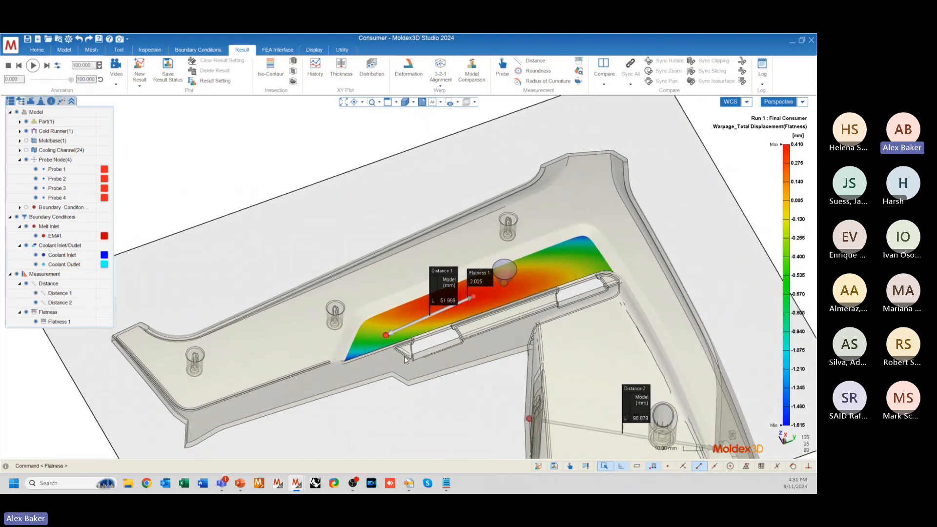
scroll(488, 339, up, 2)
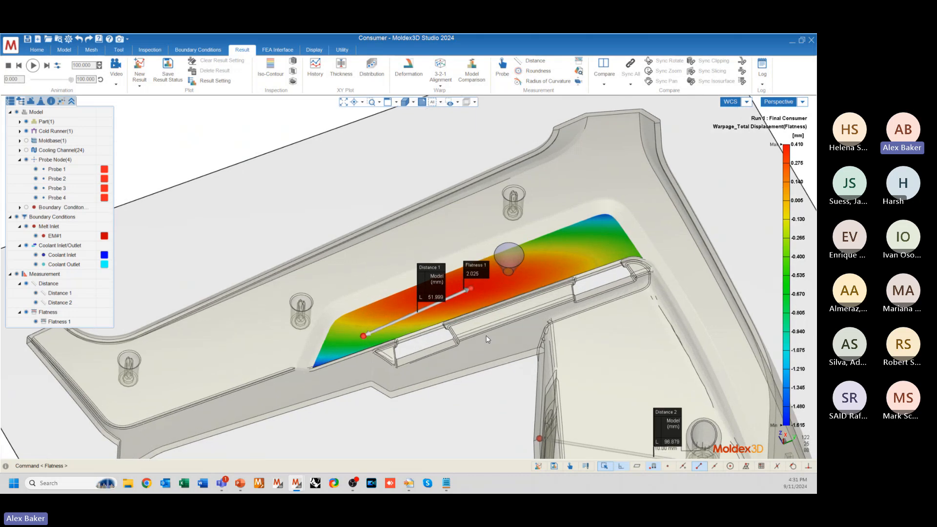
scroll(488, 339, down, 2)
middle_drag(488, 339, 421, 317)
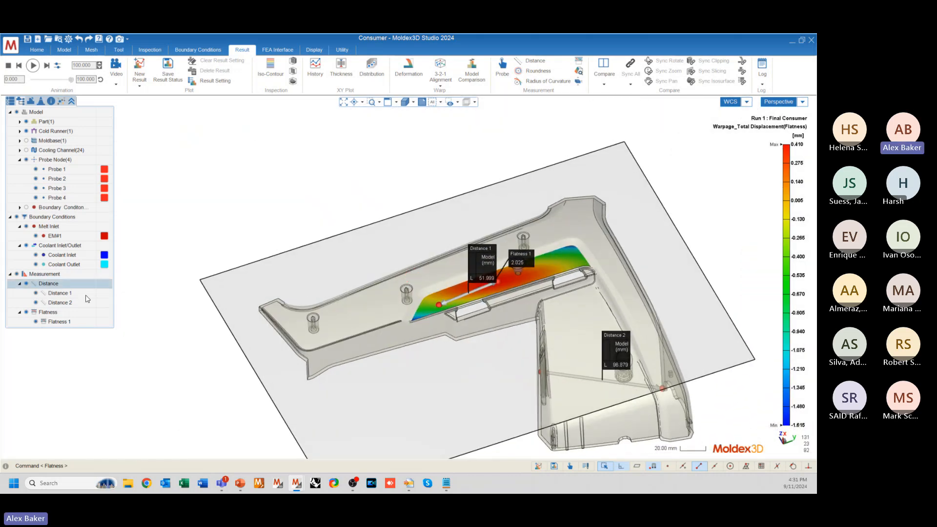
- Hide the distance and flatness measurements and all the probe nodes to return to the plain total displacement result
click(27, 284)
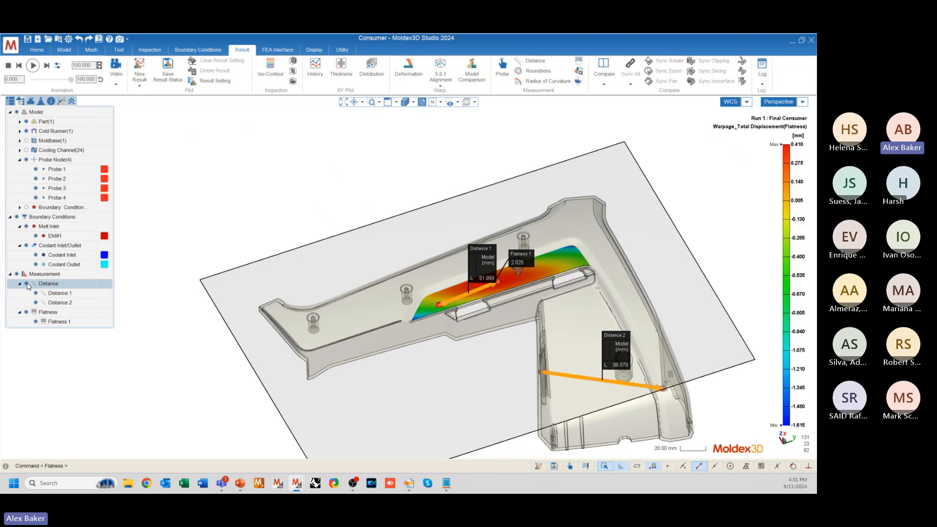
click(26, 313)
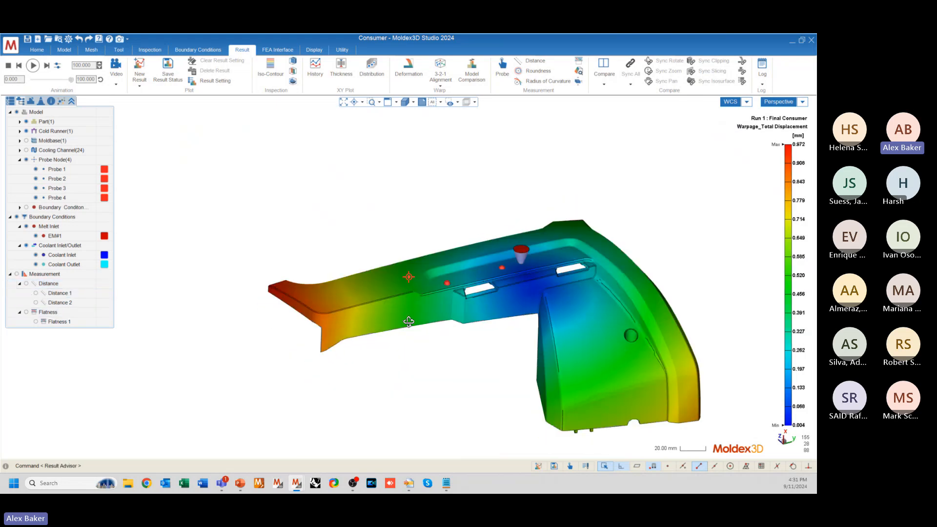
scroll(565, 315, up, 5)
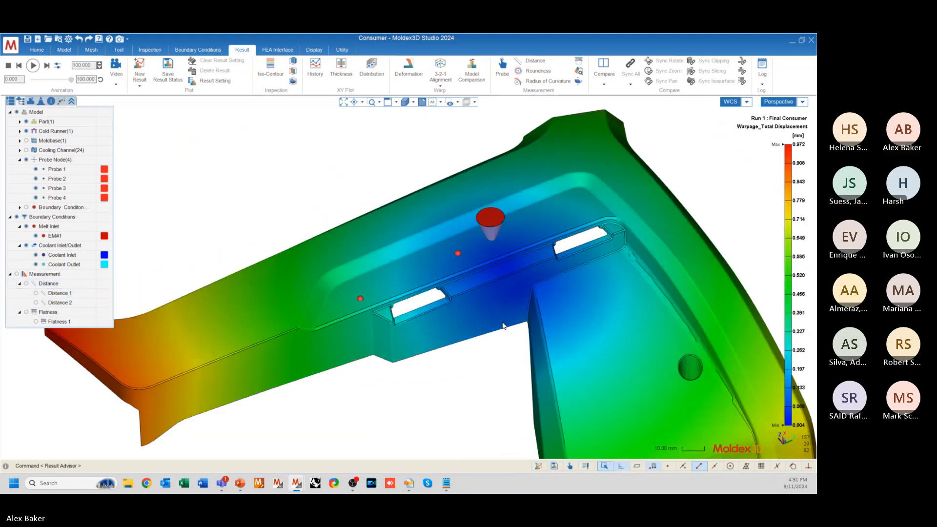
scroll(406, 266, up, 5)
mouse_move(525, 291)
middle_down()
mouse_move(483, 320)
mouse_move(369, 233)
middle_up()
click(26, 159)
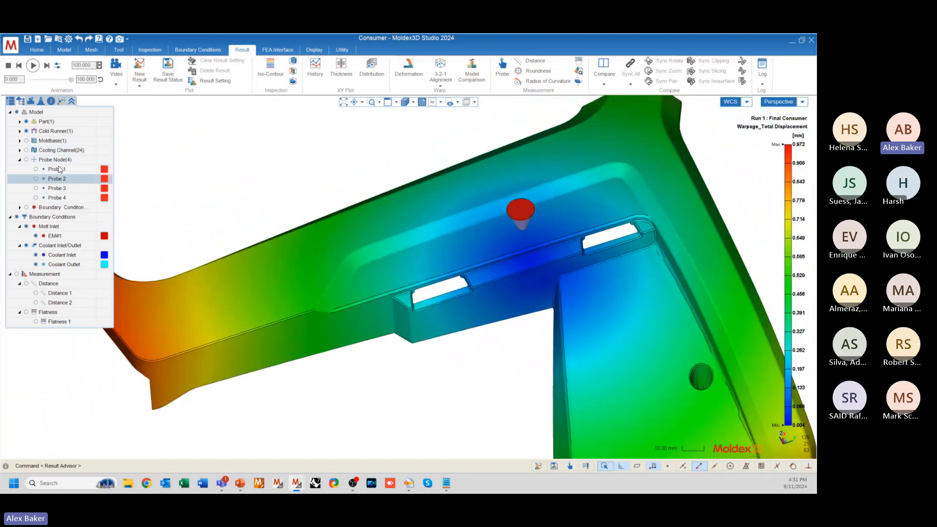
- View the total displacement across the whole outer side of the part and switch to PowerPoint
middle_drag(407, 215, 443, 290)
scroll(385, 194, down, 3)
middle_drag(385, 194, 438, 271)
mouse_move(350, 154)
middle_down()
mouse_move(422, 259)
mouse_move(444, 262)
mouse_move(435, 260)
middle_up()
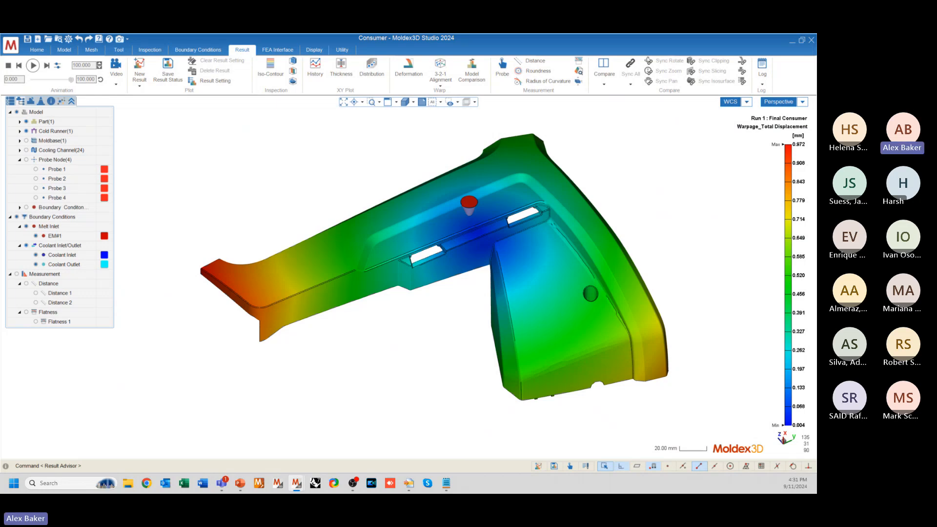
key(alt+Tab)
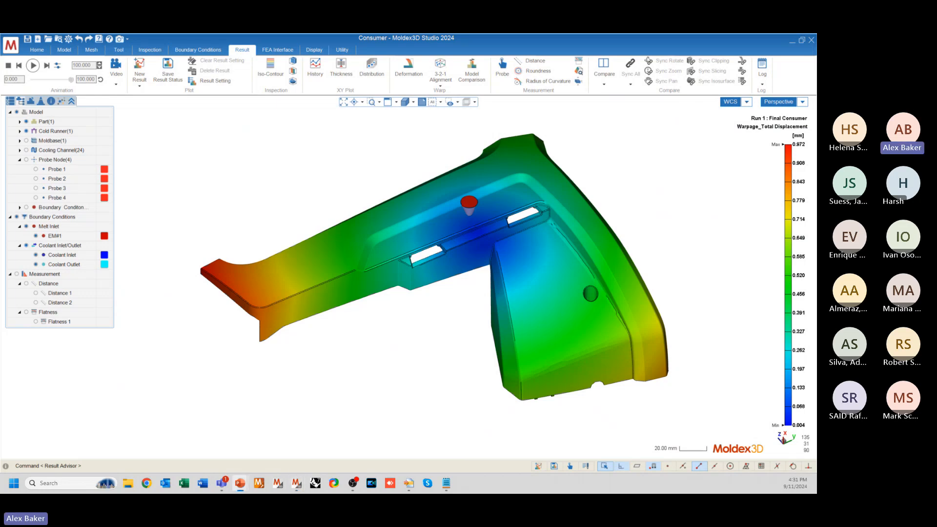